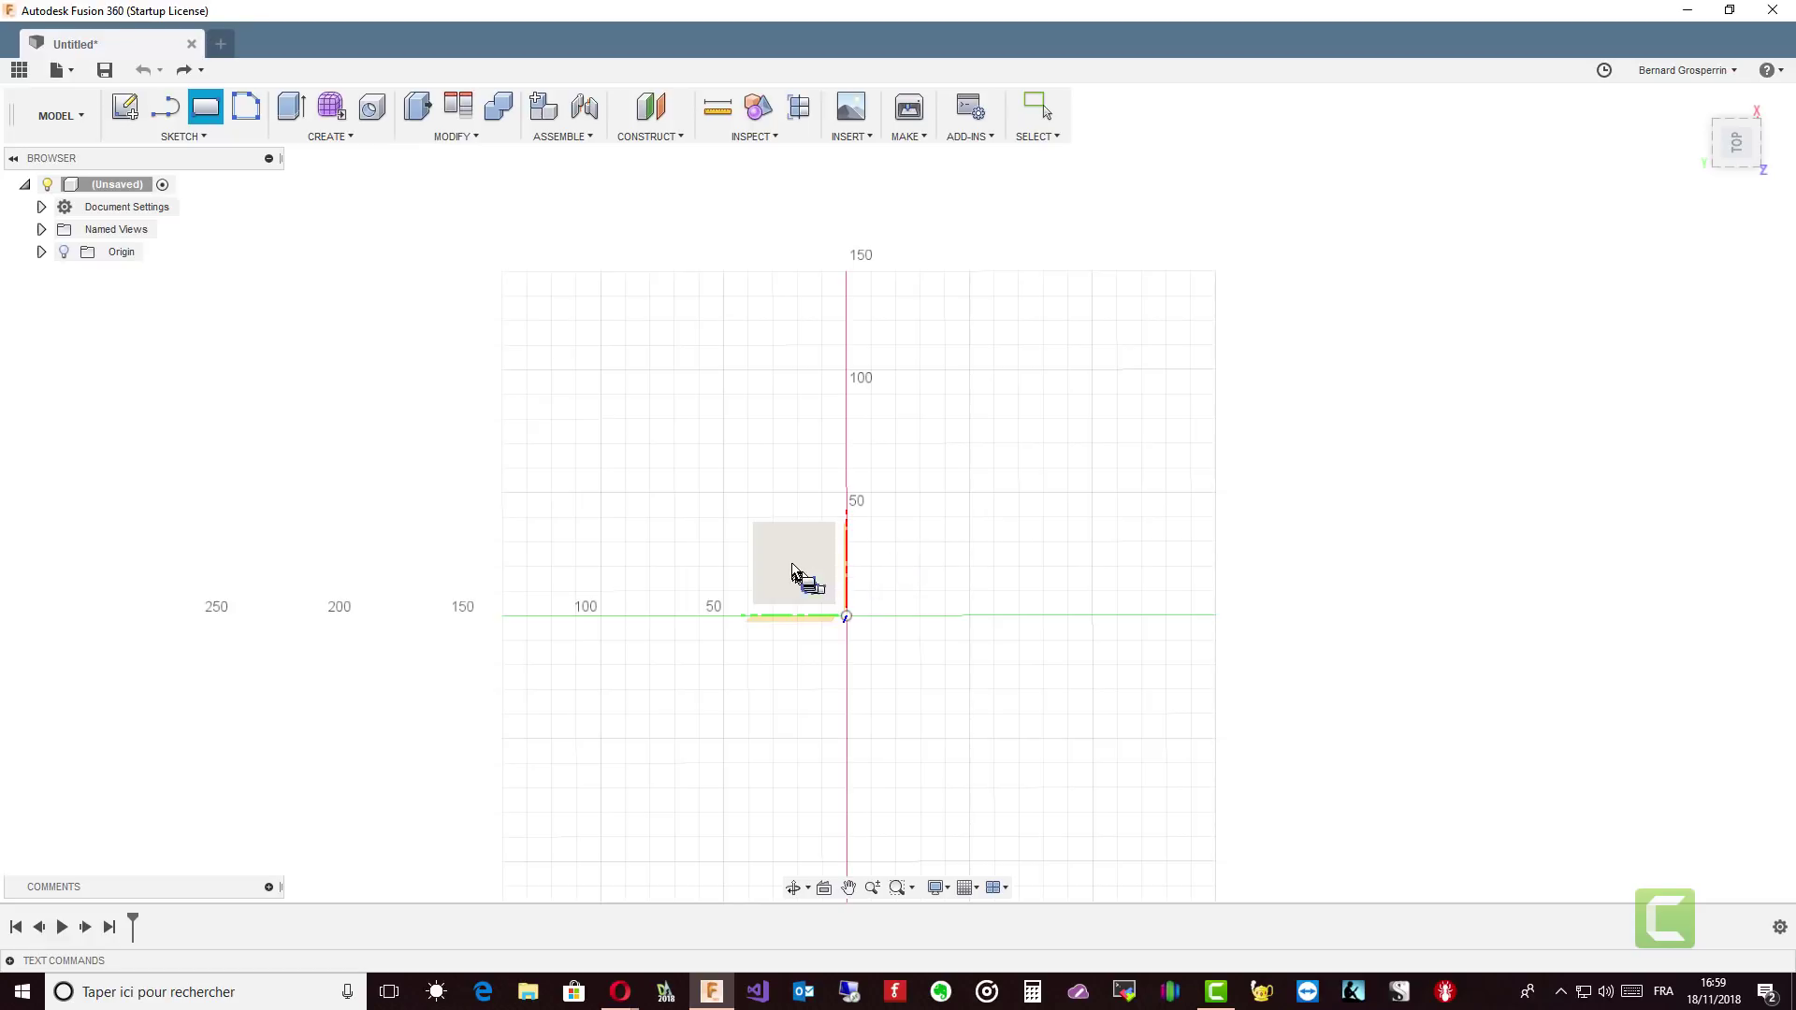
Create a box on the horizontal plane around the origin, 200 mm long, 200 mm wide and 200 mm high, as a new body.
left_click(791, 568)
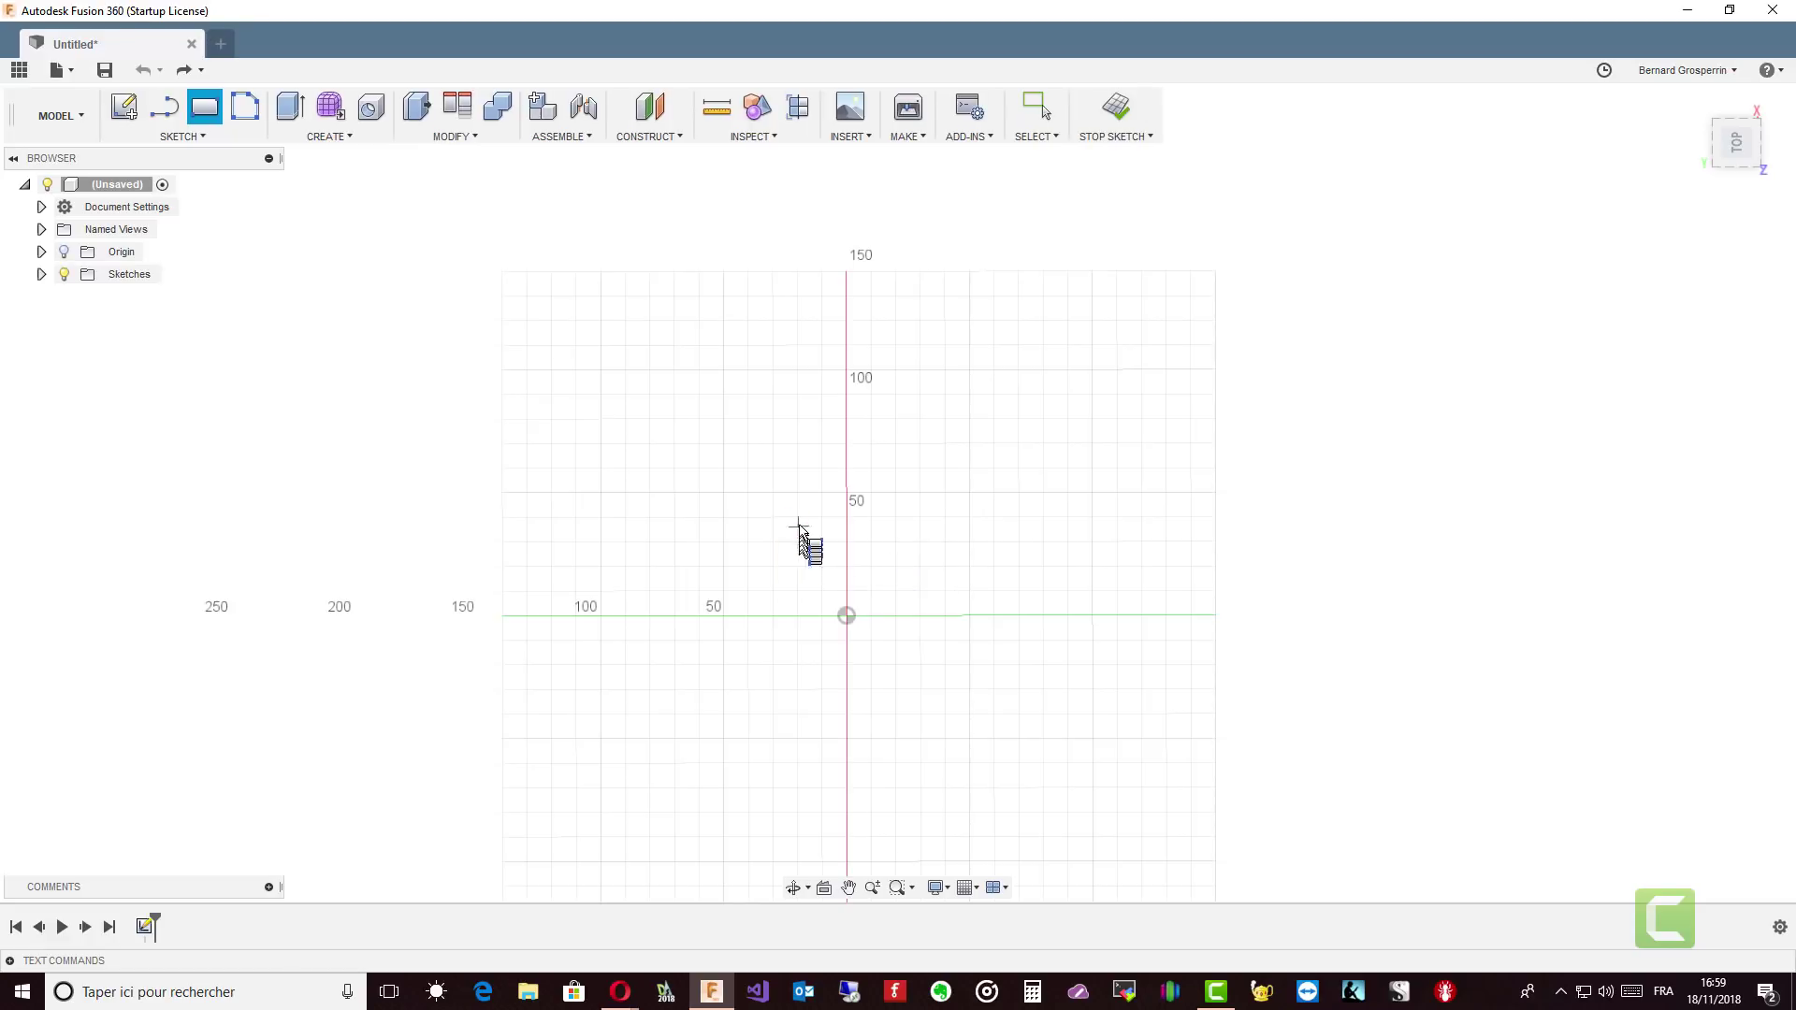
left_click(601, 372)
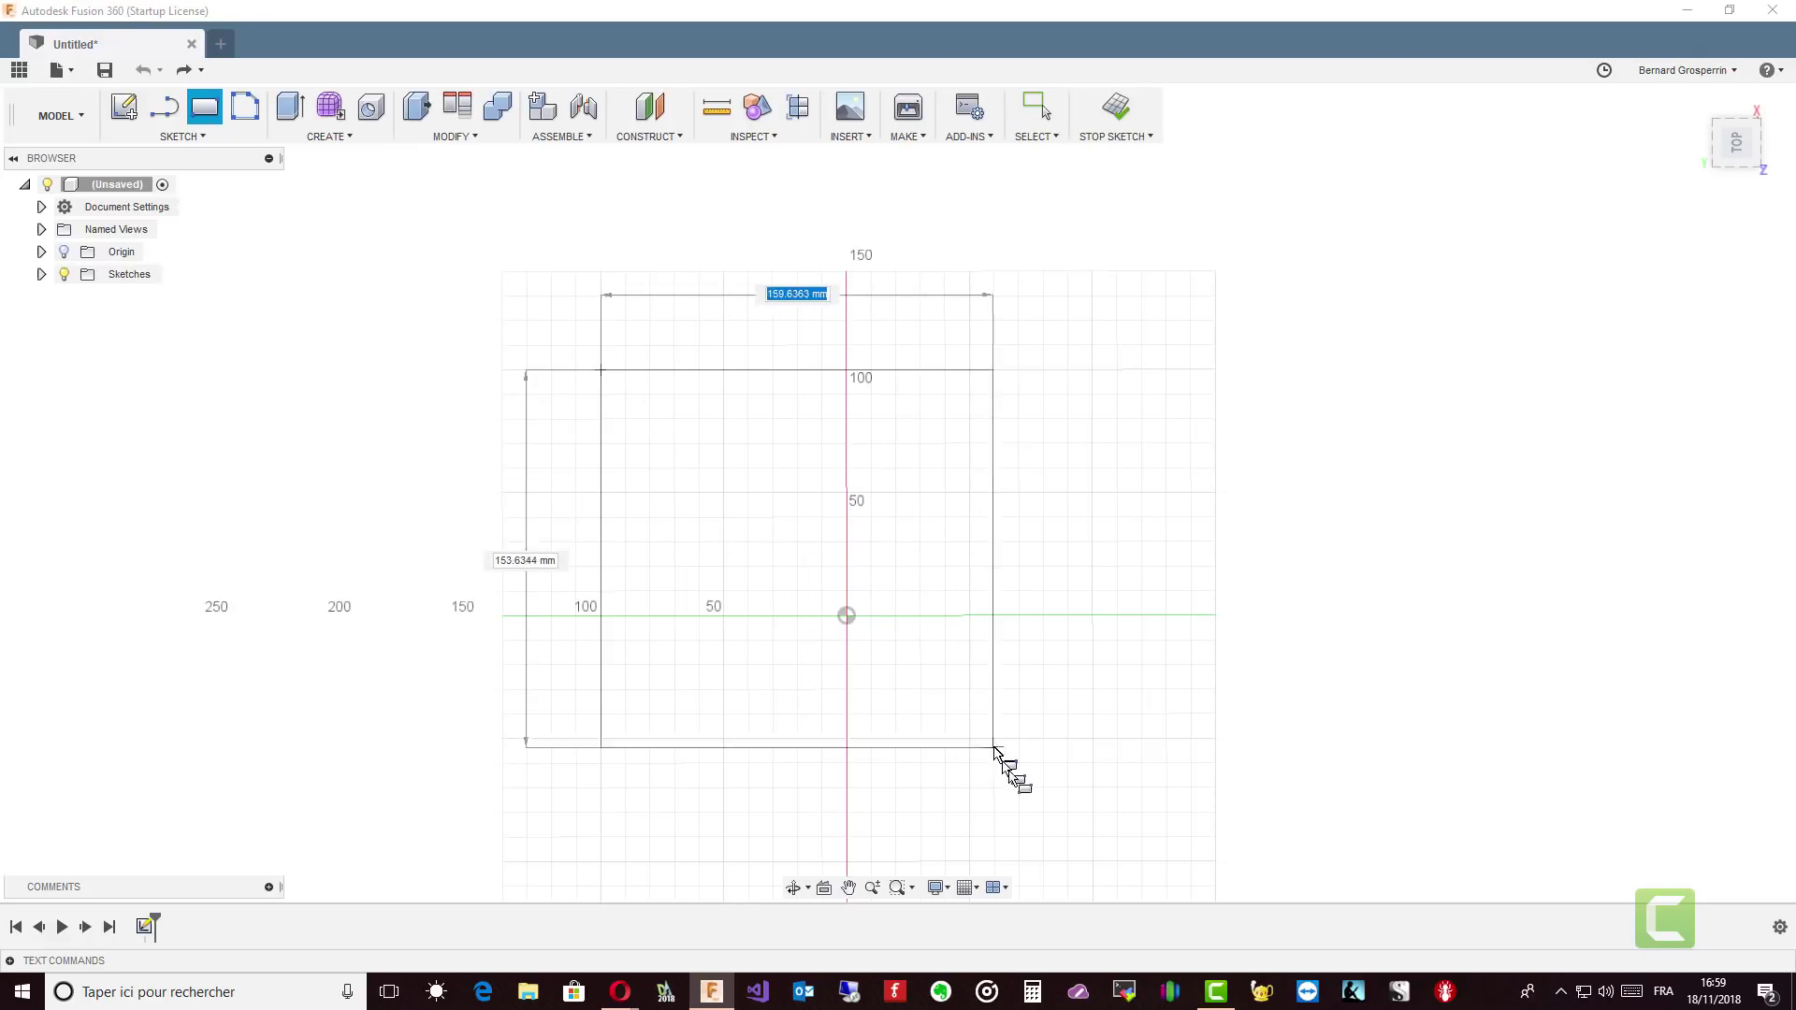
left_click(1092, 860)
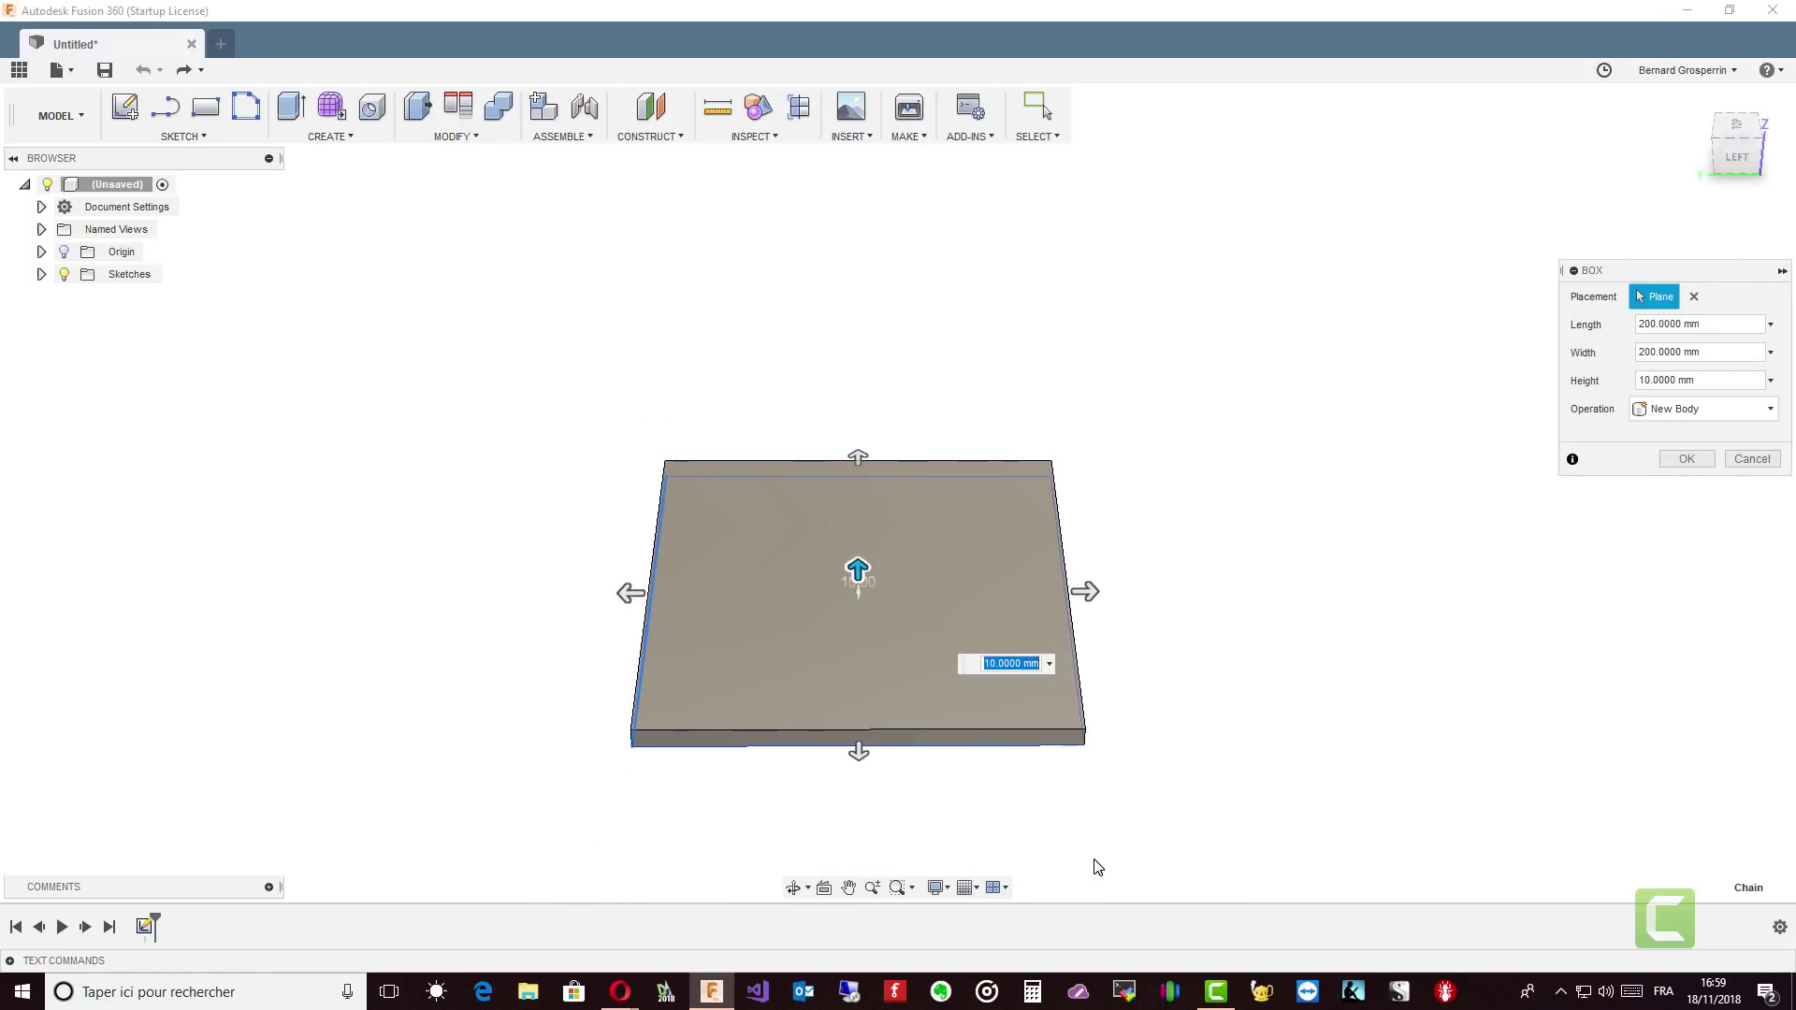
type("200")
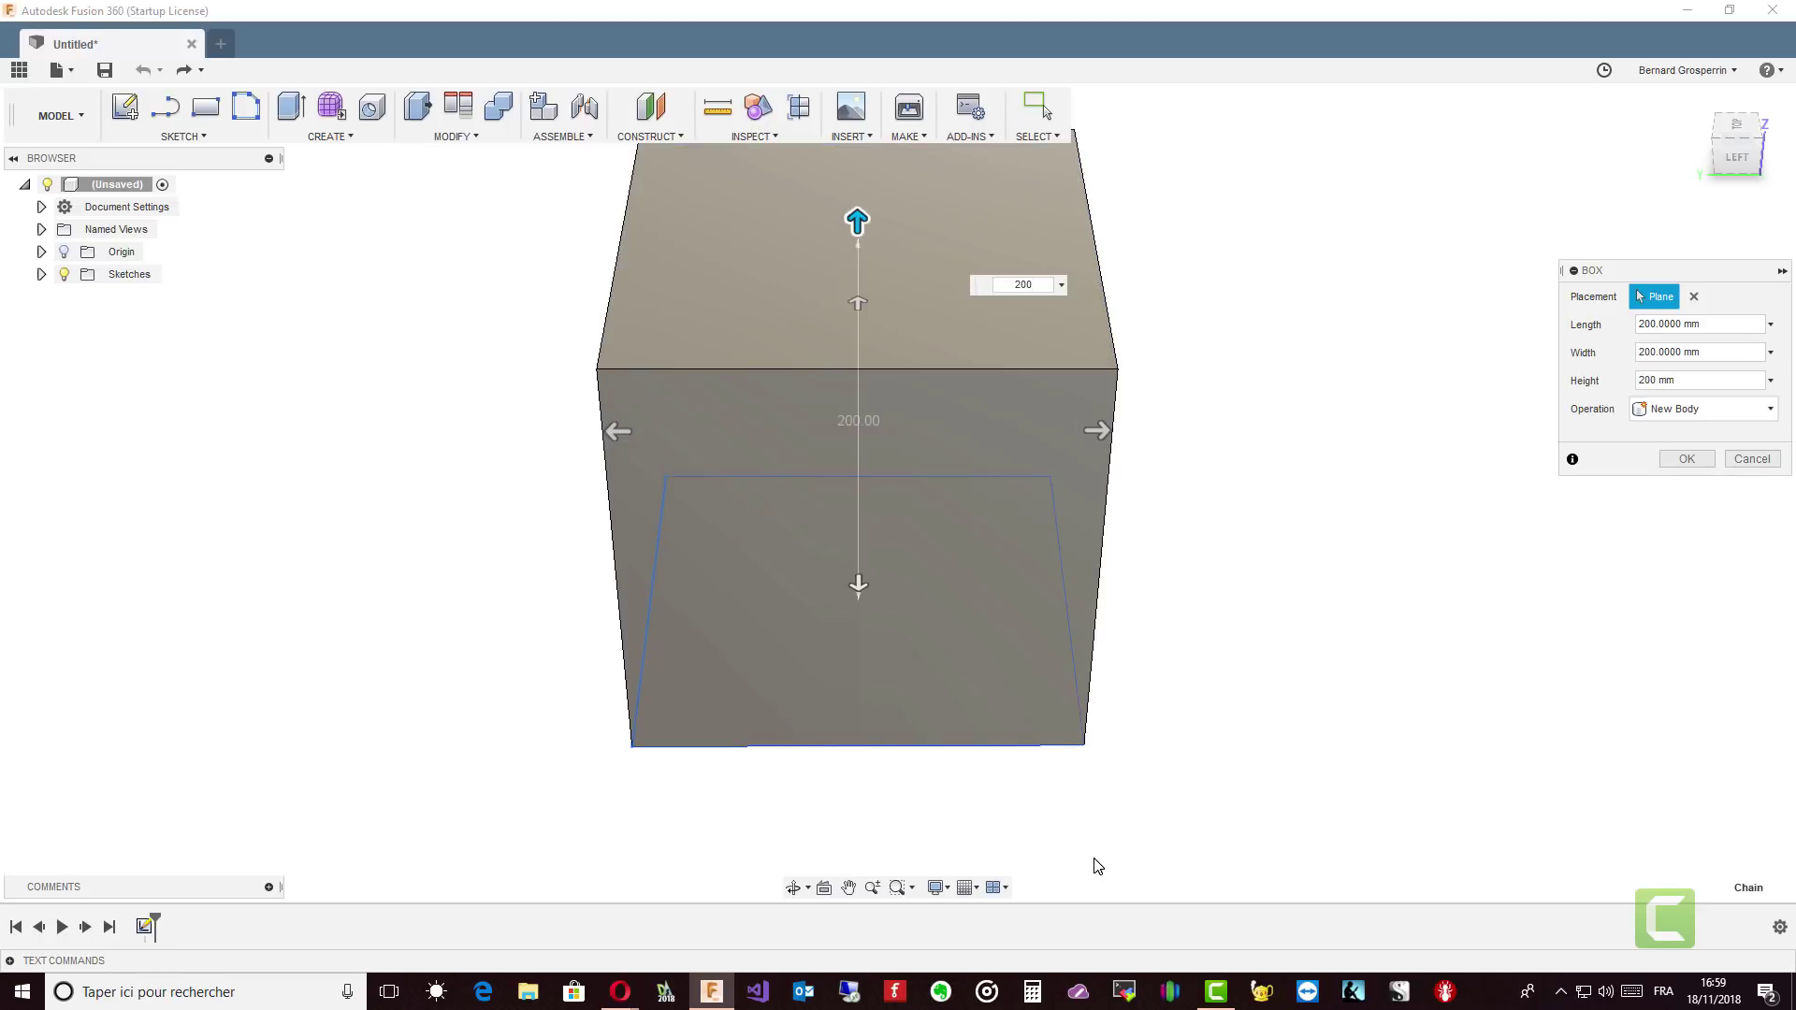
key("Return")
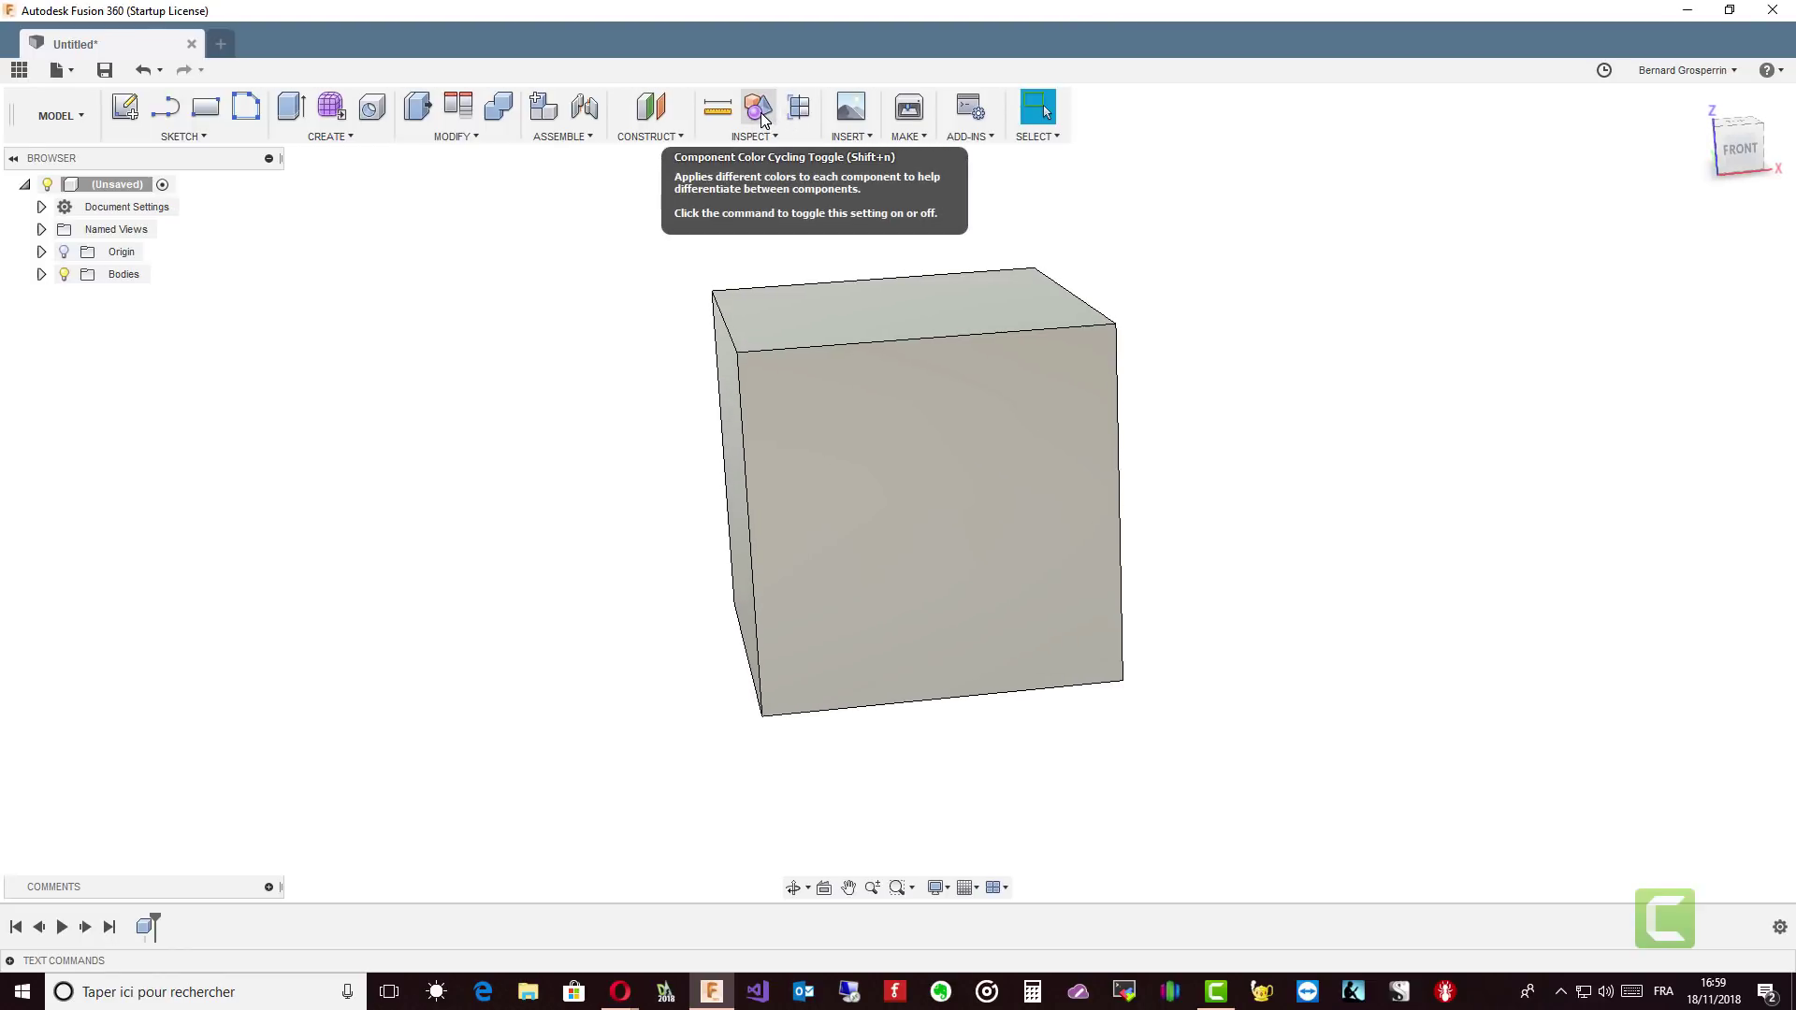
left_click(800, 110)
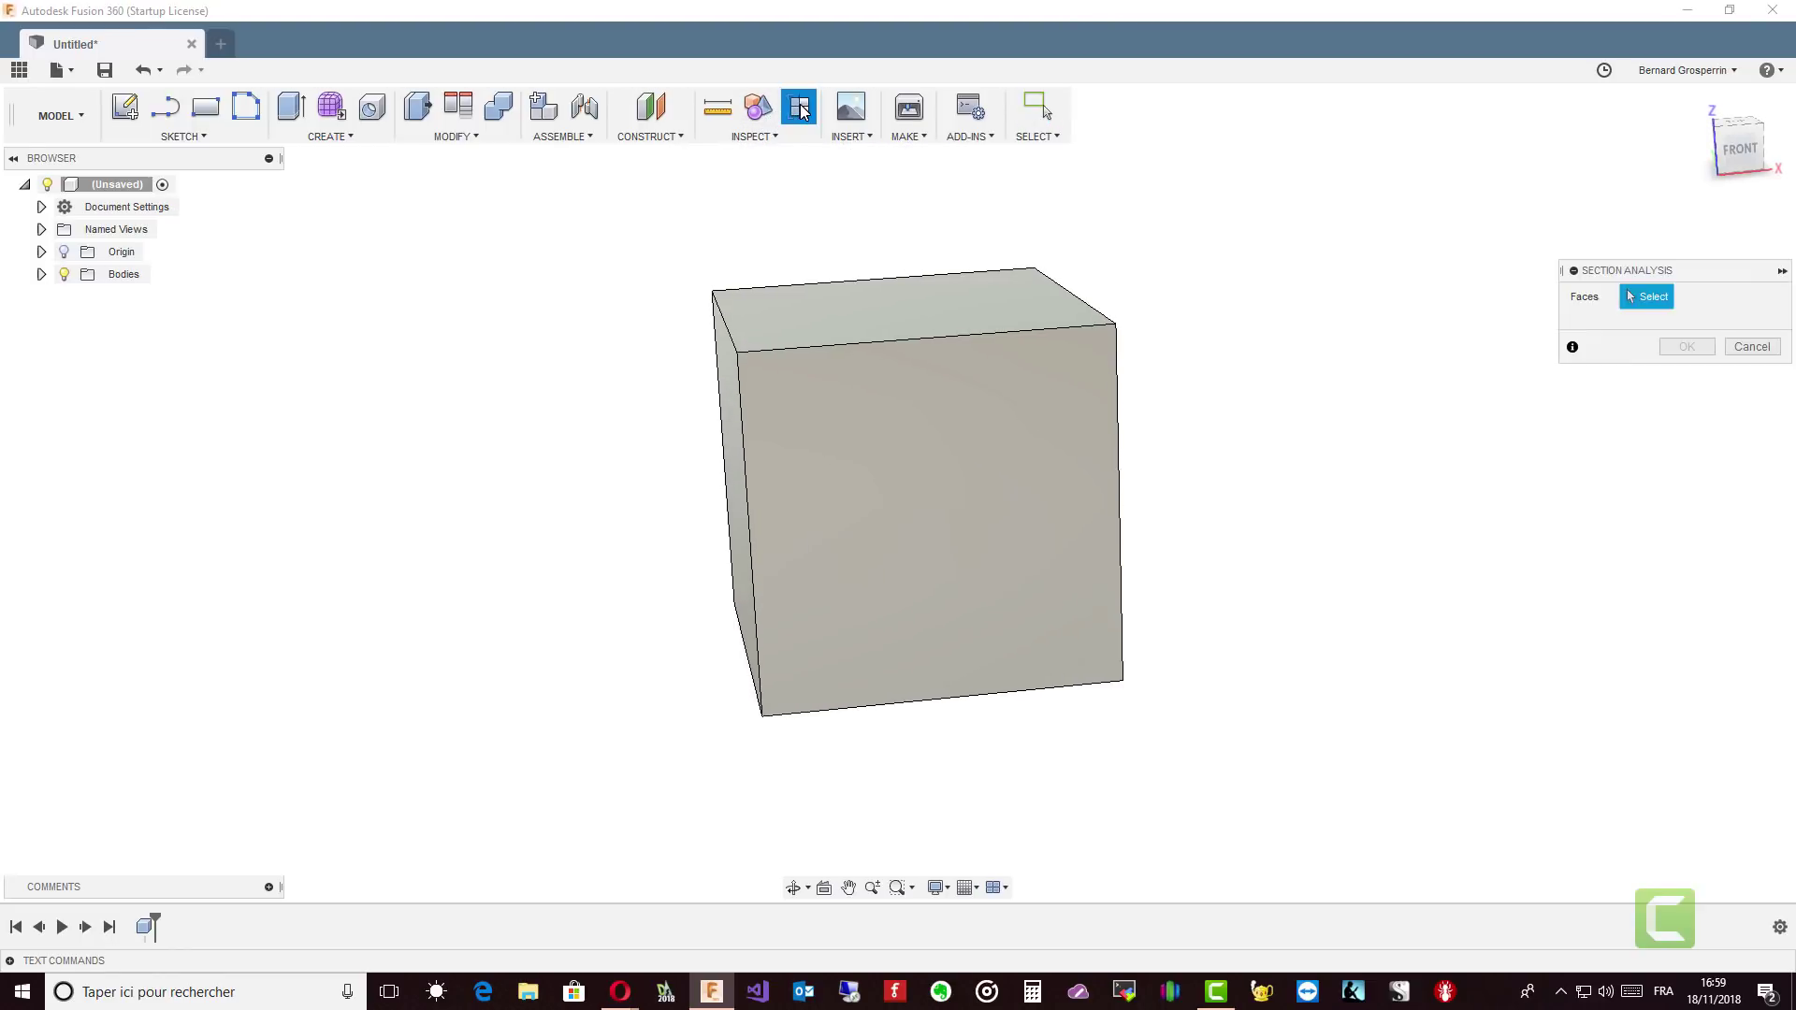
left_click(908, 522)
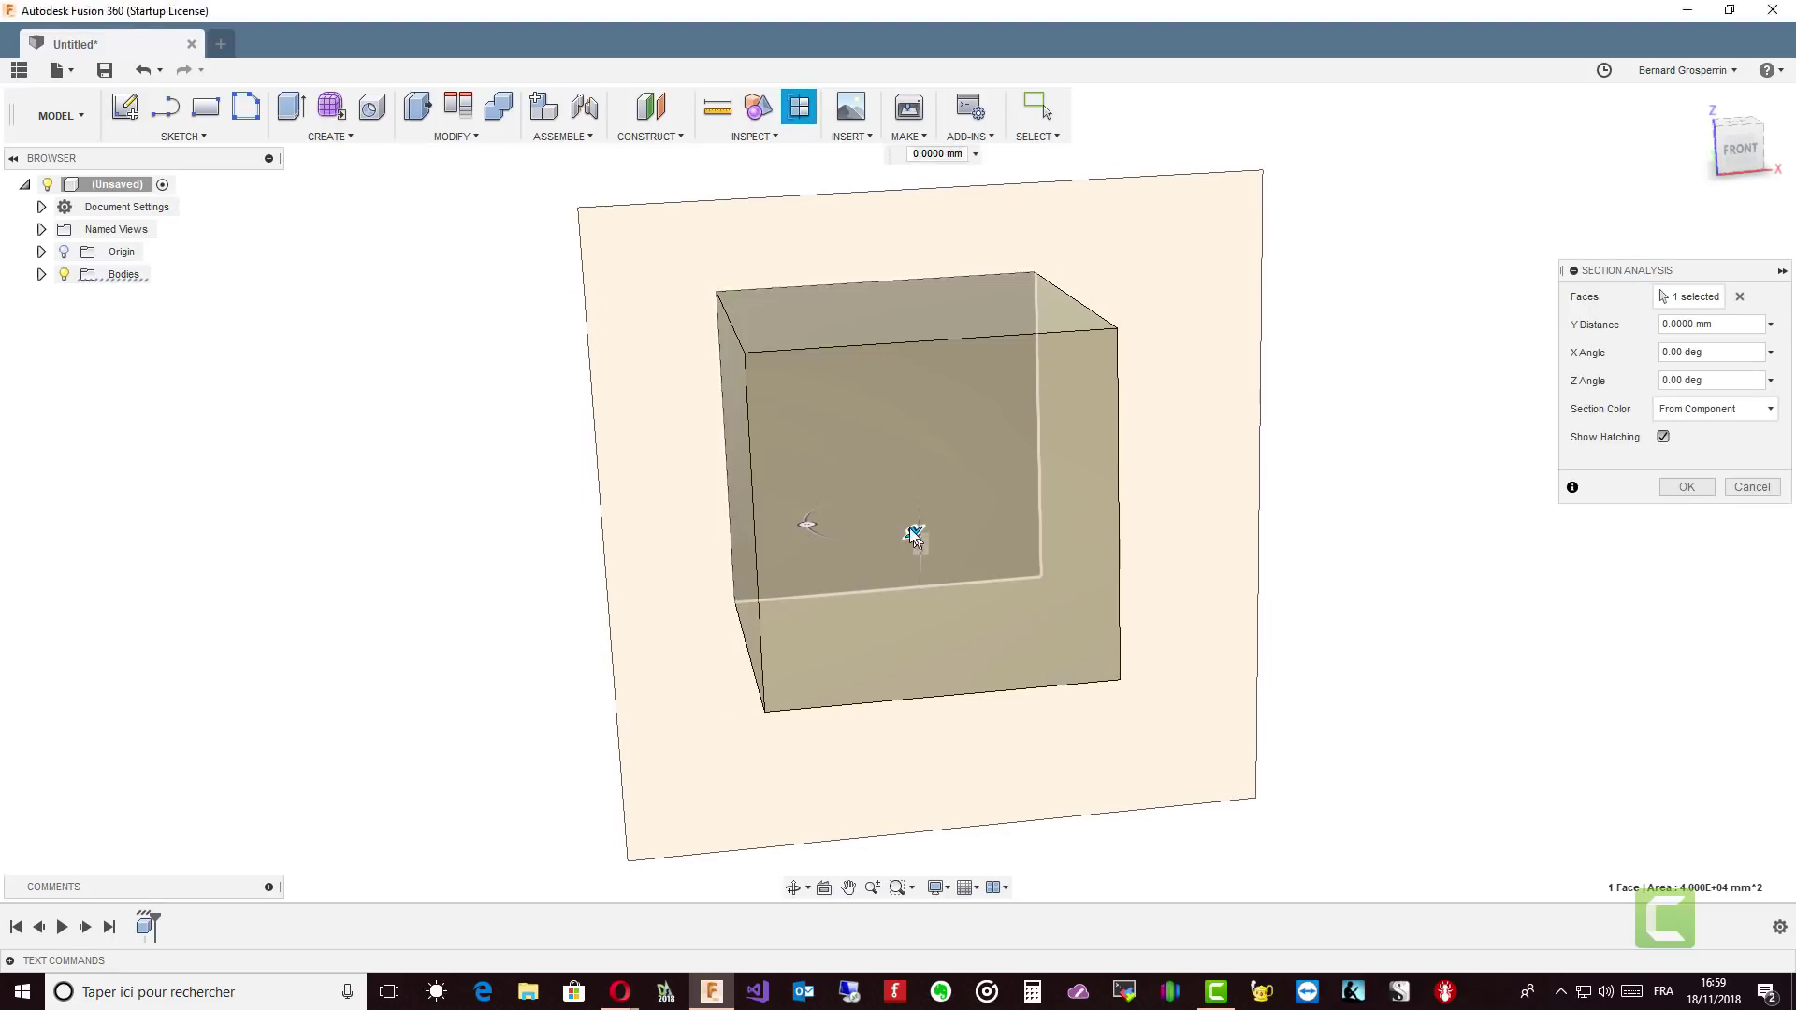
left_click_drag(914, 536, 894, 513)
middle_click_drag(1006, 570, 739, 418, "shift")
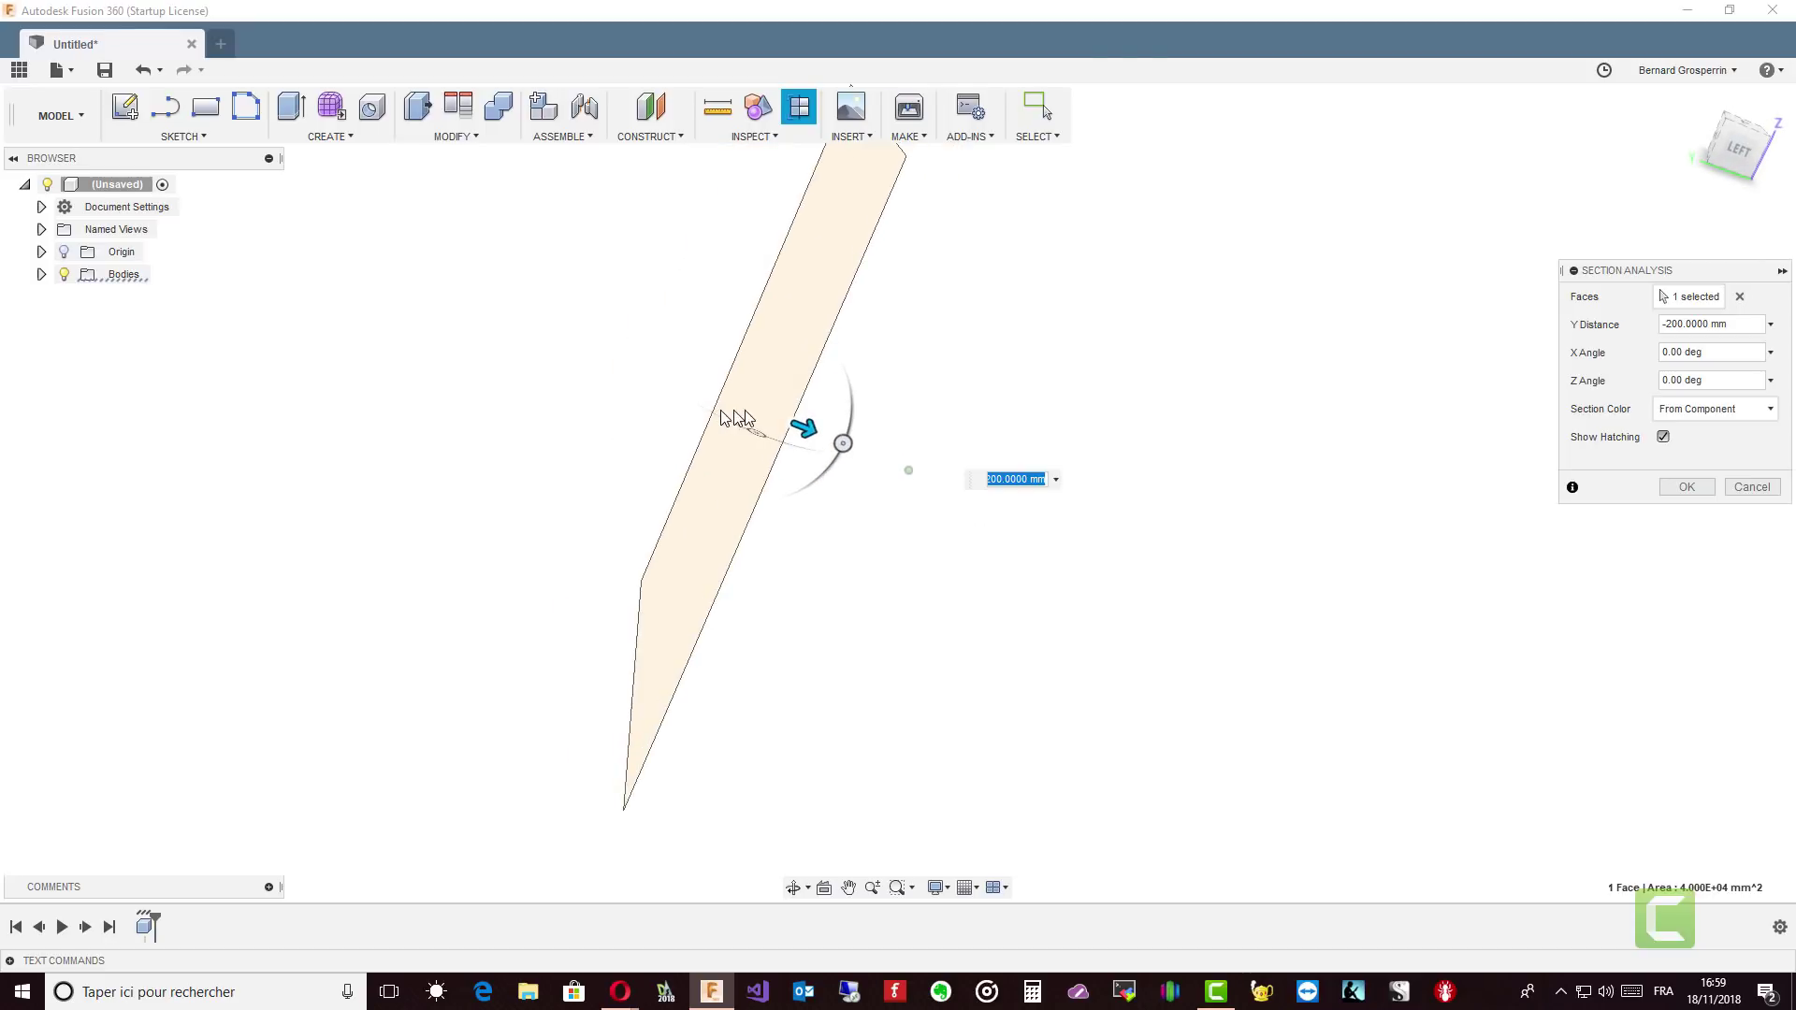
mouse_move(804, 423)
left_mouse_down()
mouse_move(733, 402)
mouse_move(973, 486)
mouse_move(914, 470)
mouse_move(890, 491)
mouse_move(1046, 503)
mouse_move(851, 489)
mouse_move(735, 400)
mouse_move(914, 478)
mouse_move(617, 430)
mouse_move(645, 388)
left_mouse_up()
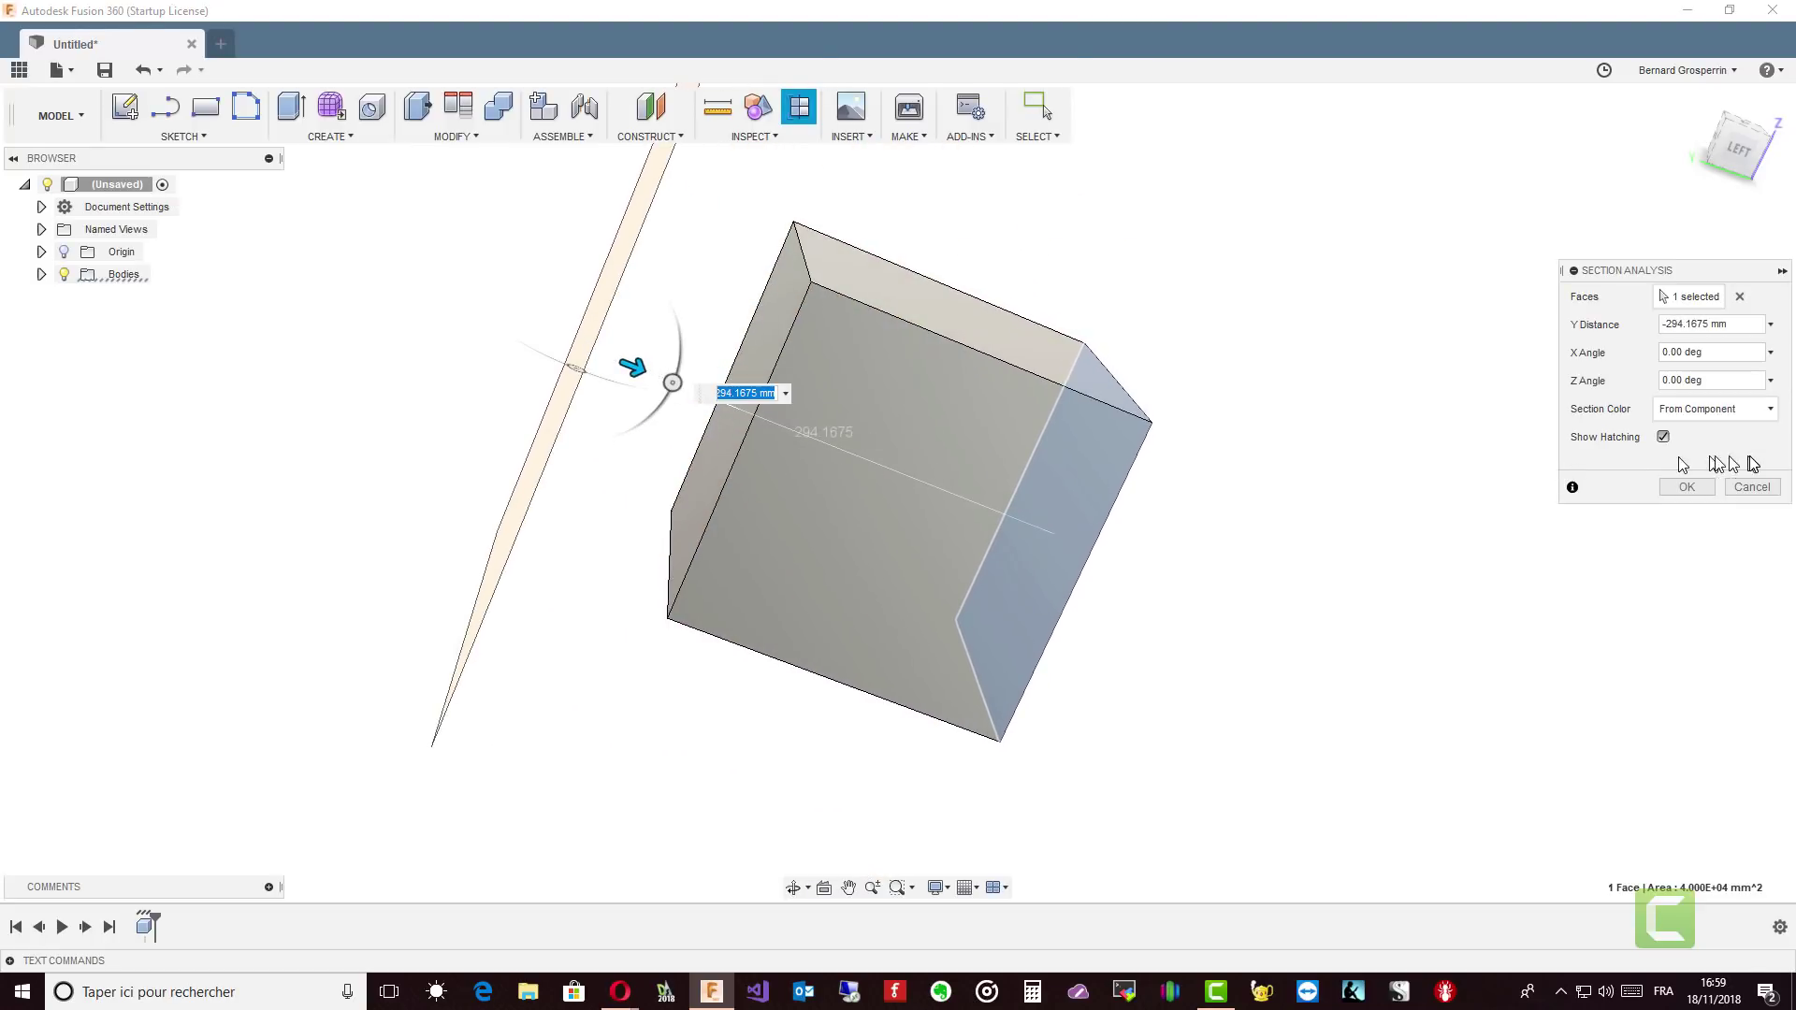
left_click(1751, 488)
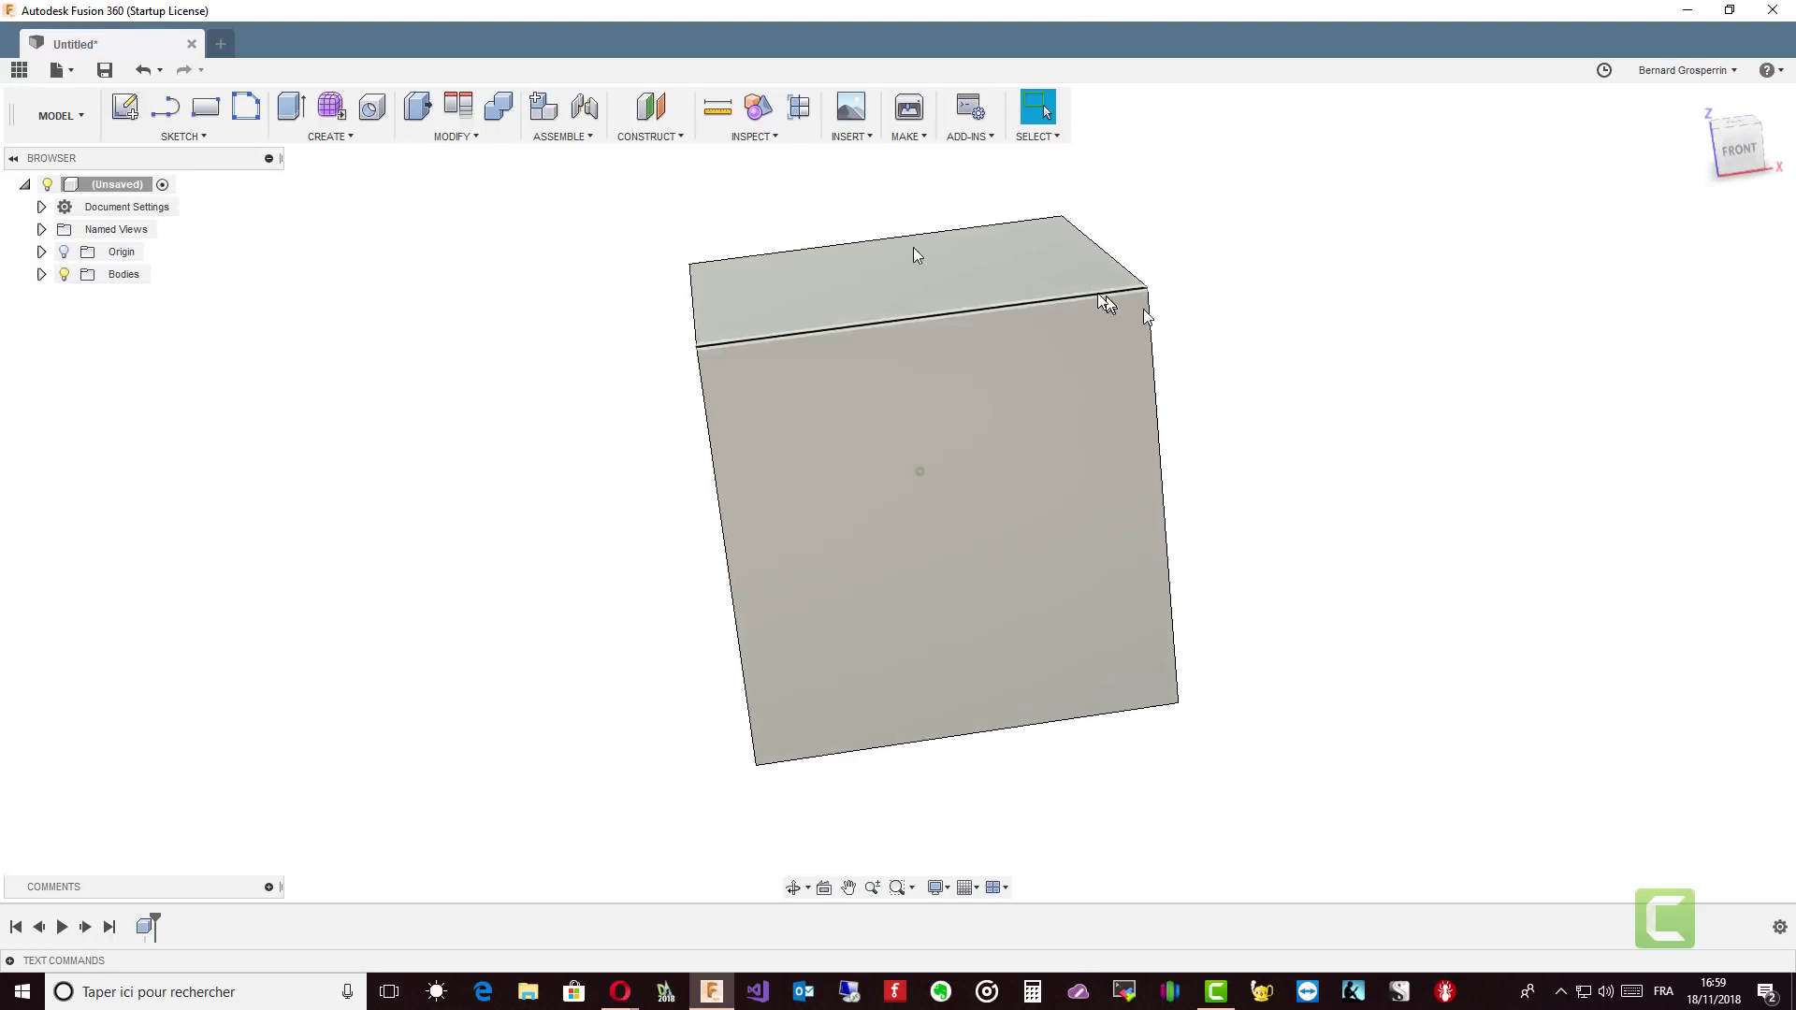
Shell the box with its front face removed and an inside thickness of 5 mm.
left_click(482, 140)
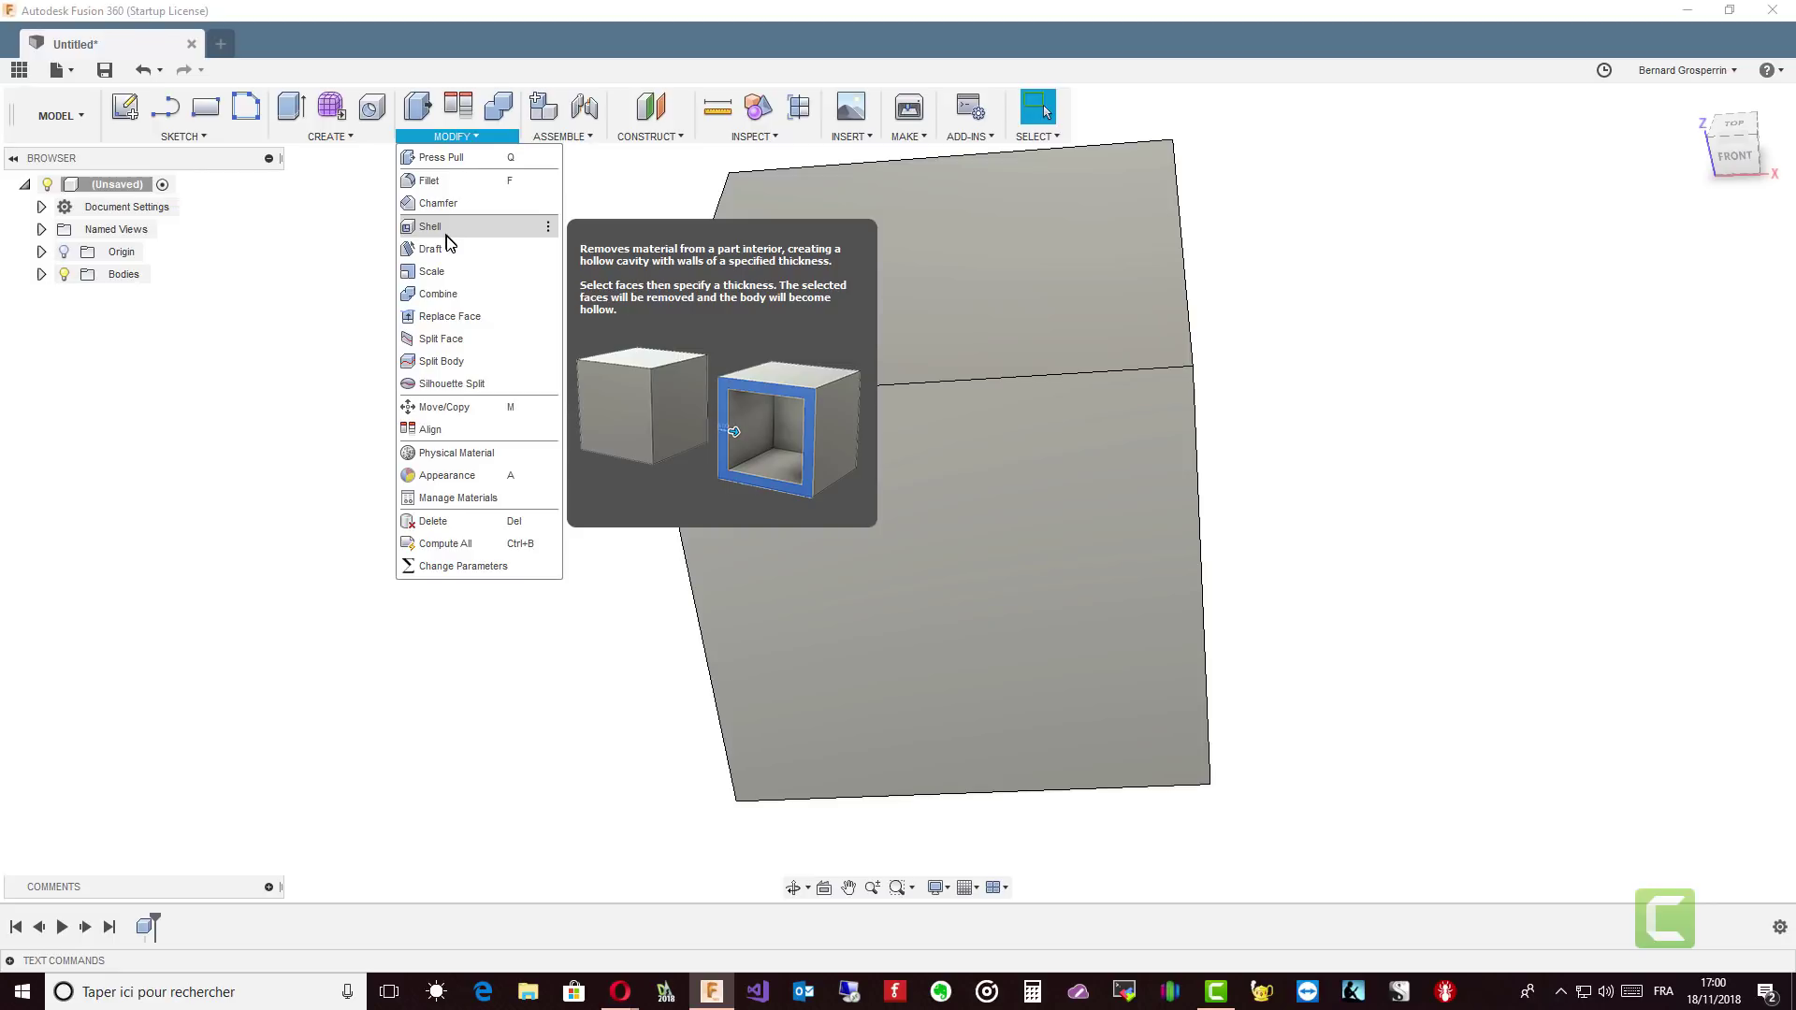
left_click(447, 229)
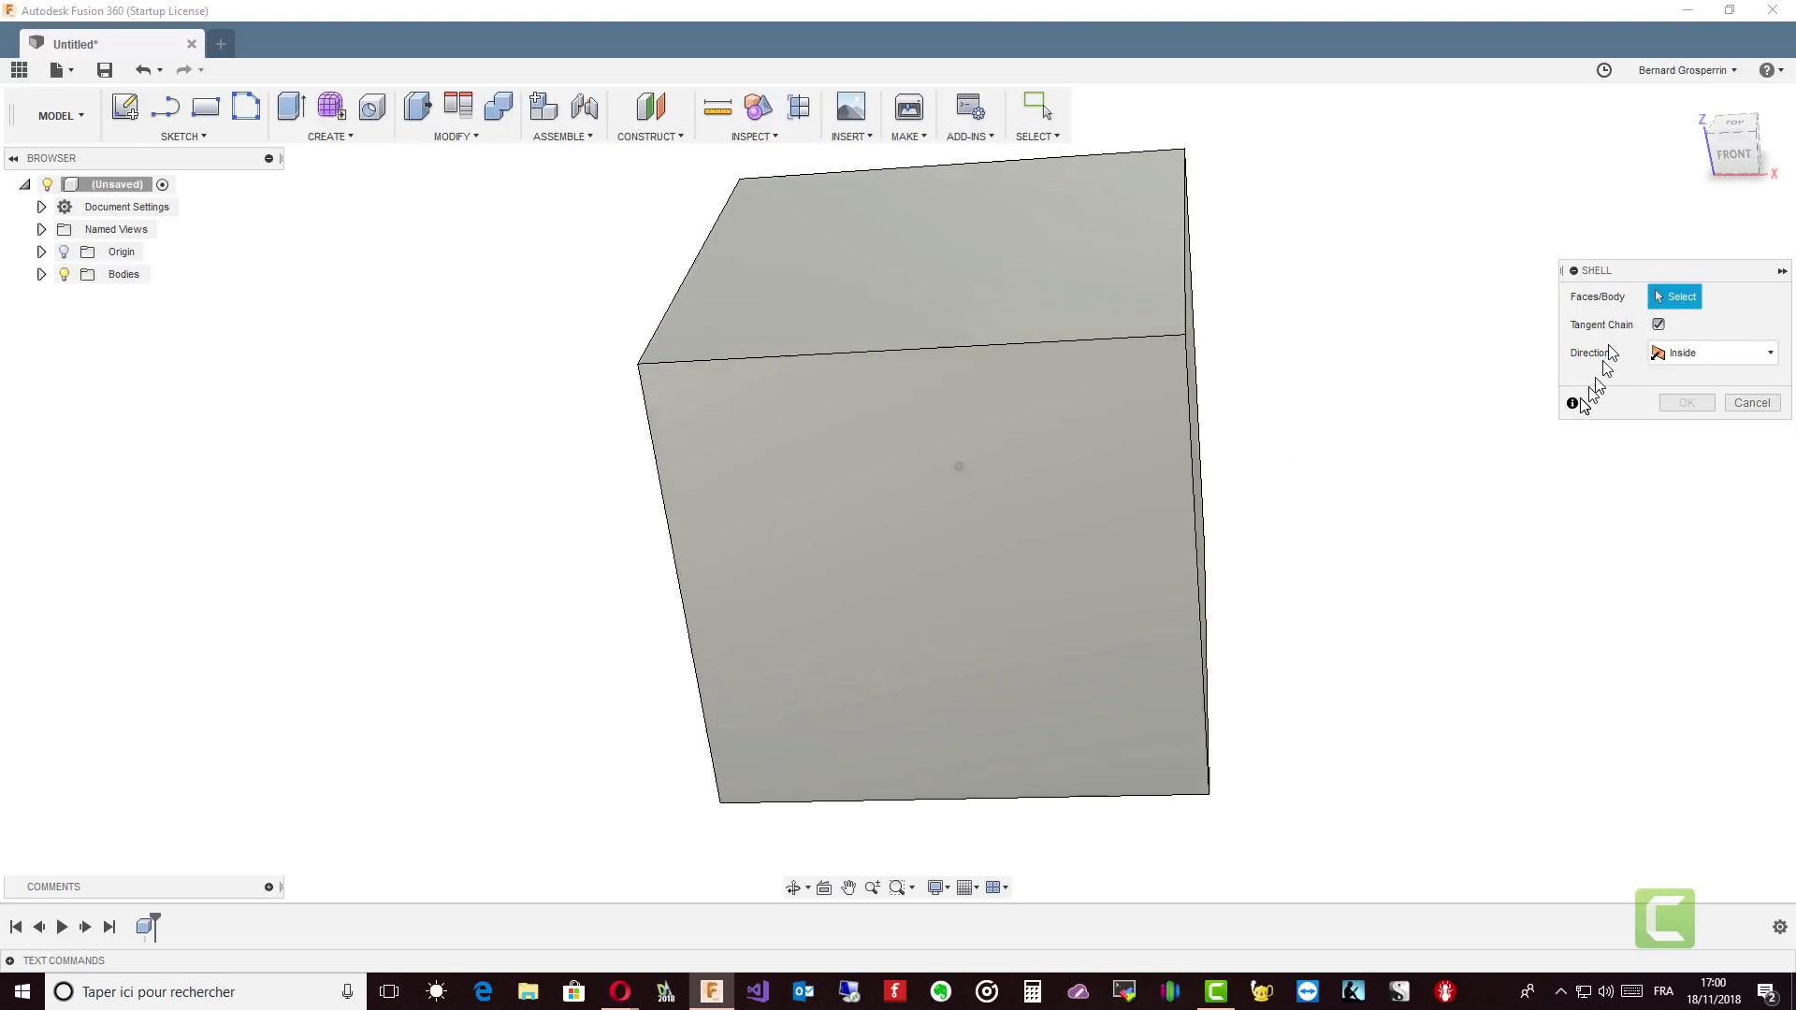
middle_click_drag(1267, 553, 1075, 596, "shift")
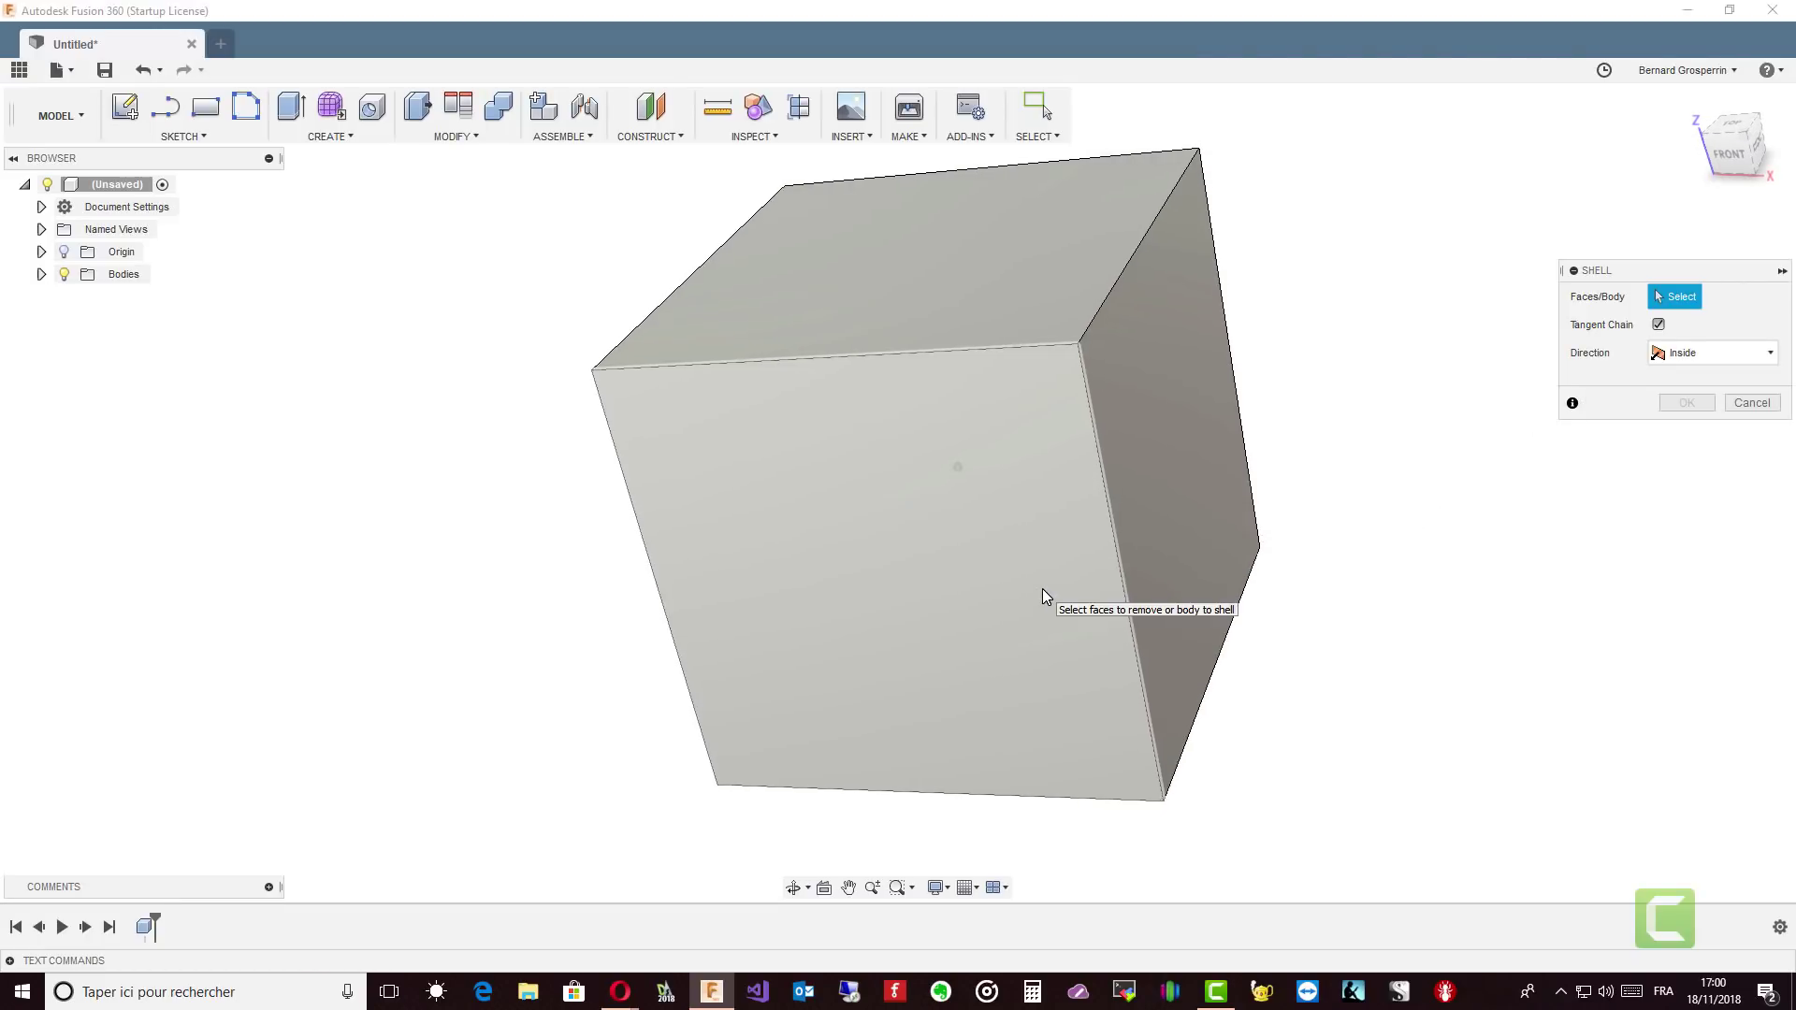
left_click(1042, 587)
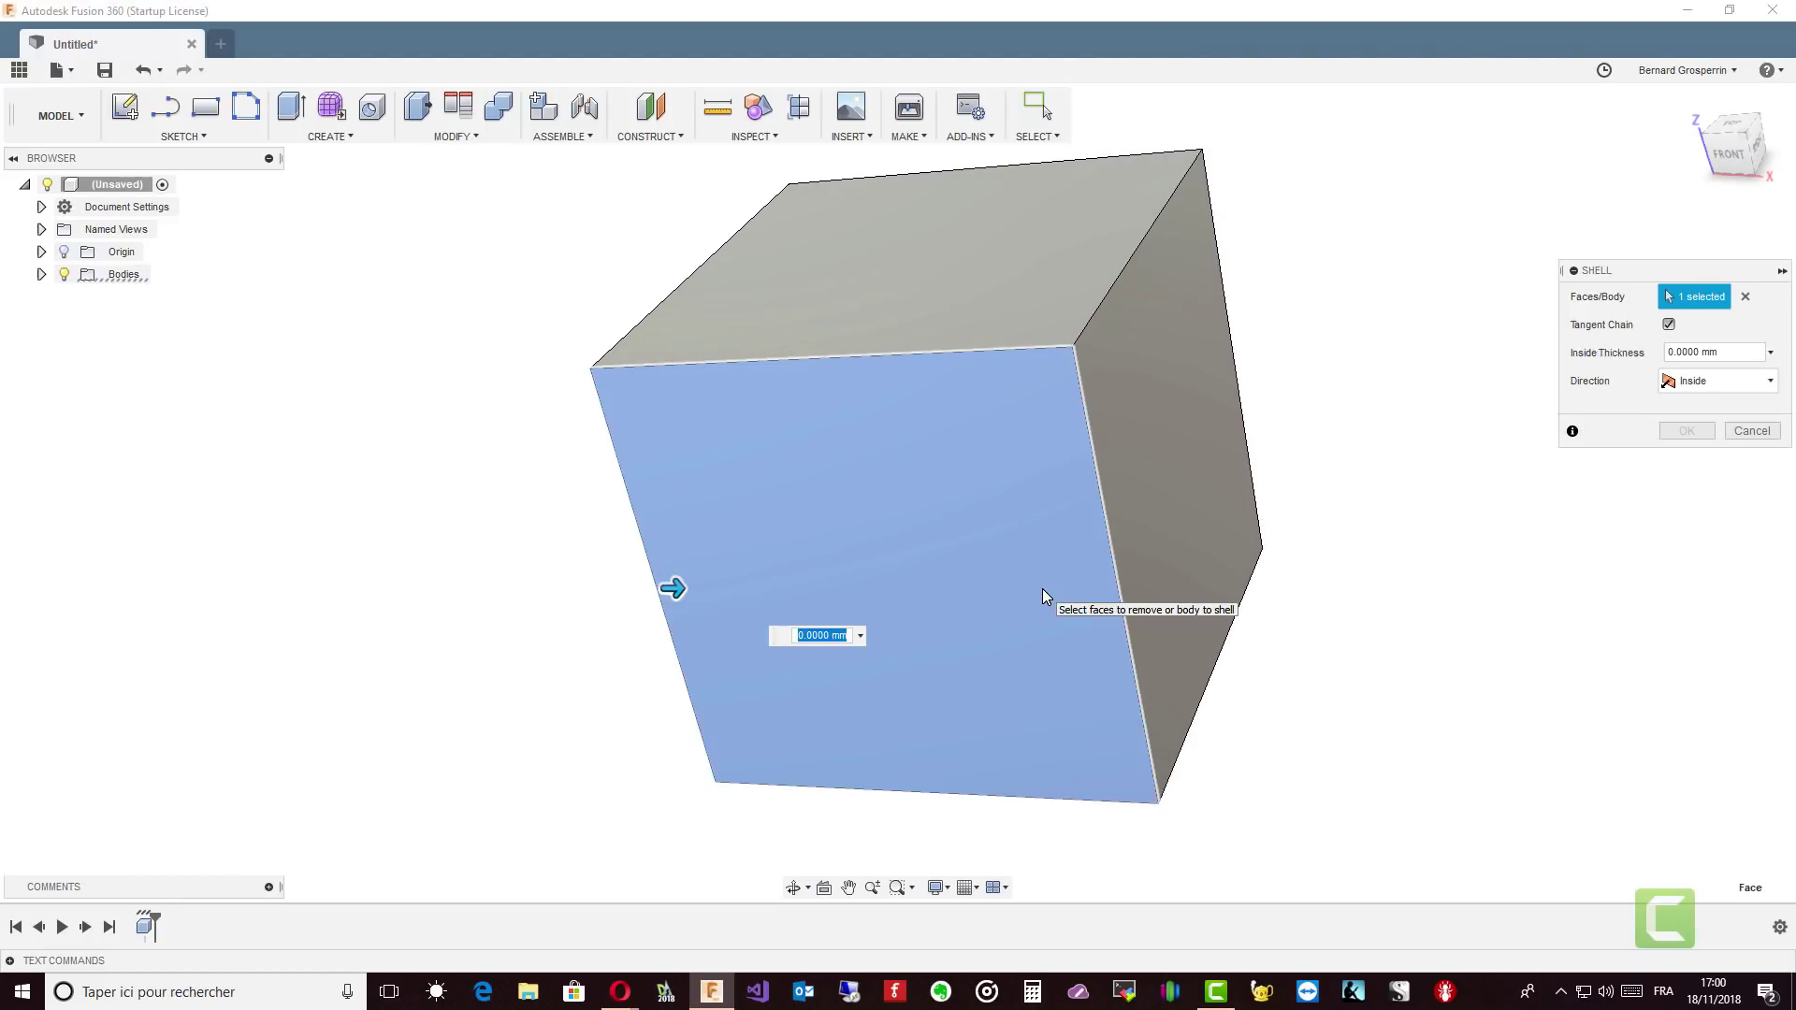
middle_click_drag(1042, 587, 1266, 556, "shift")
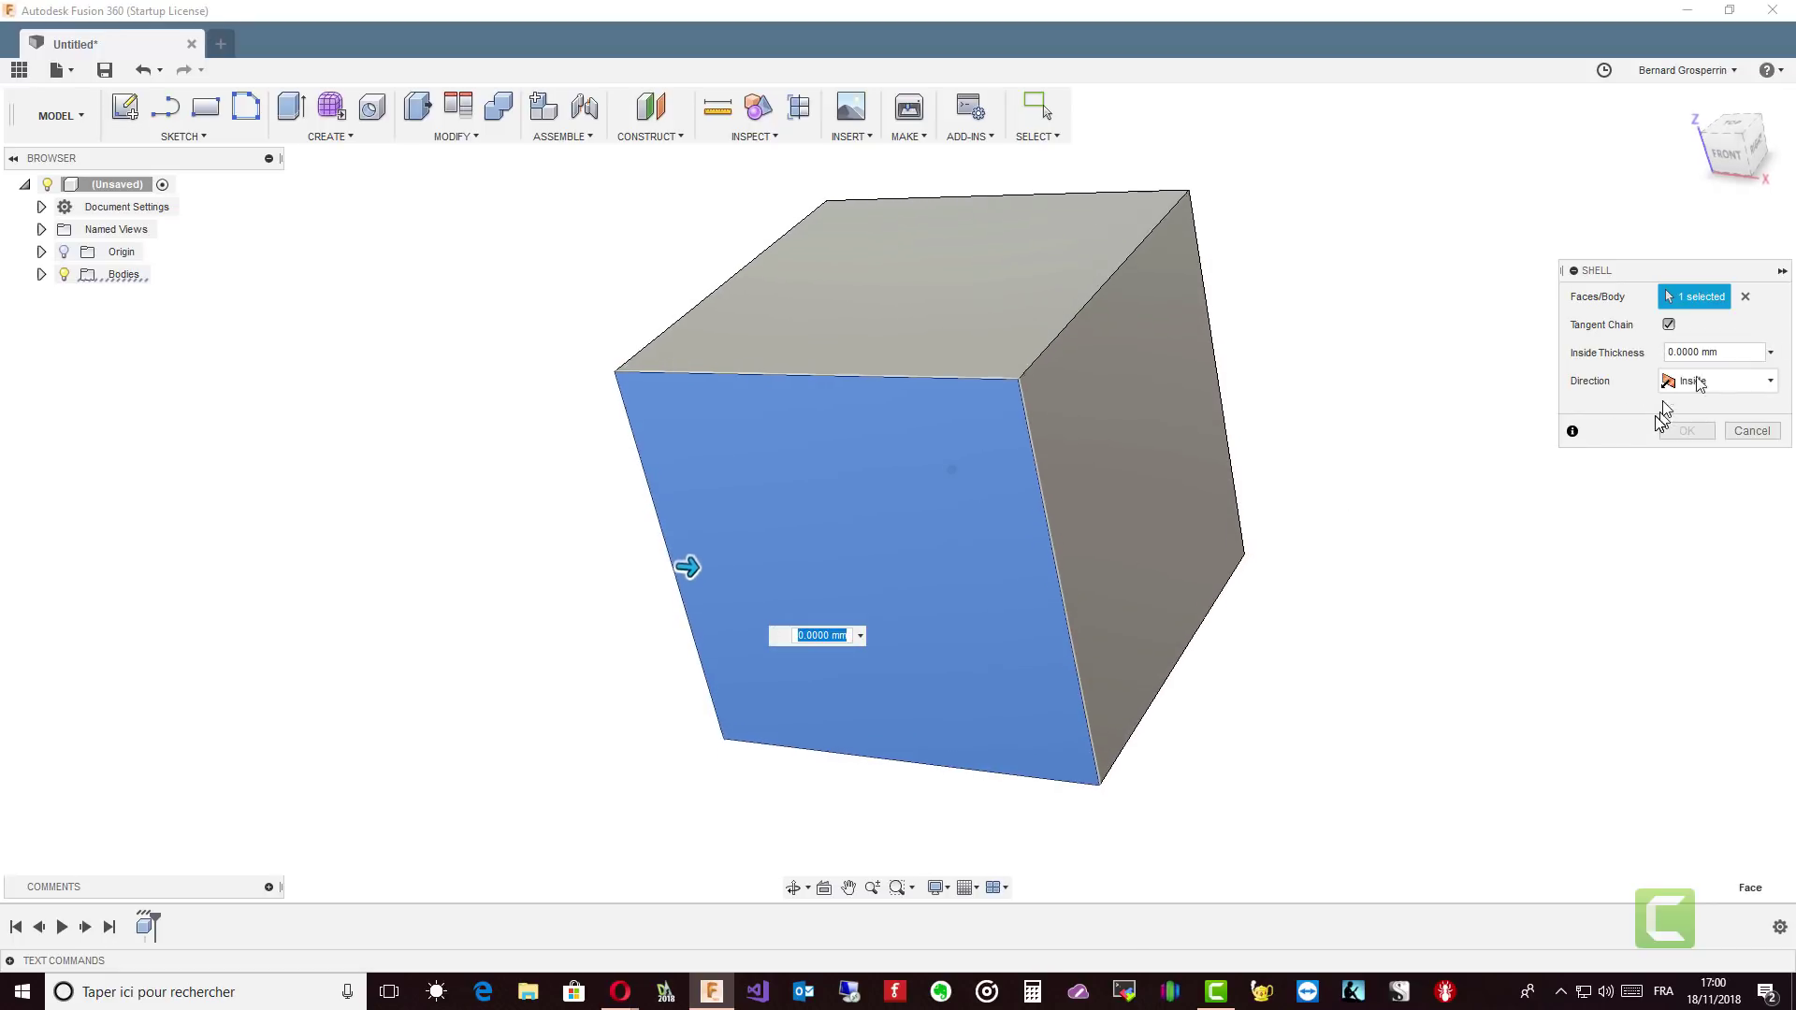
left_click(1756, 115)
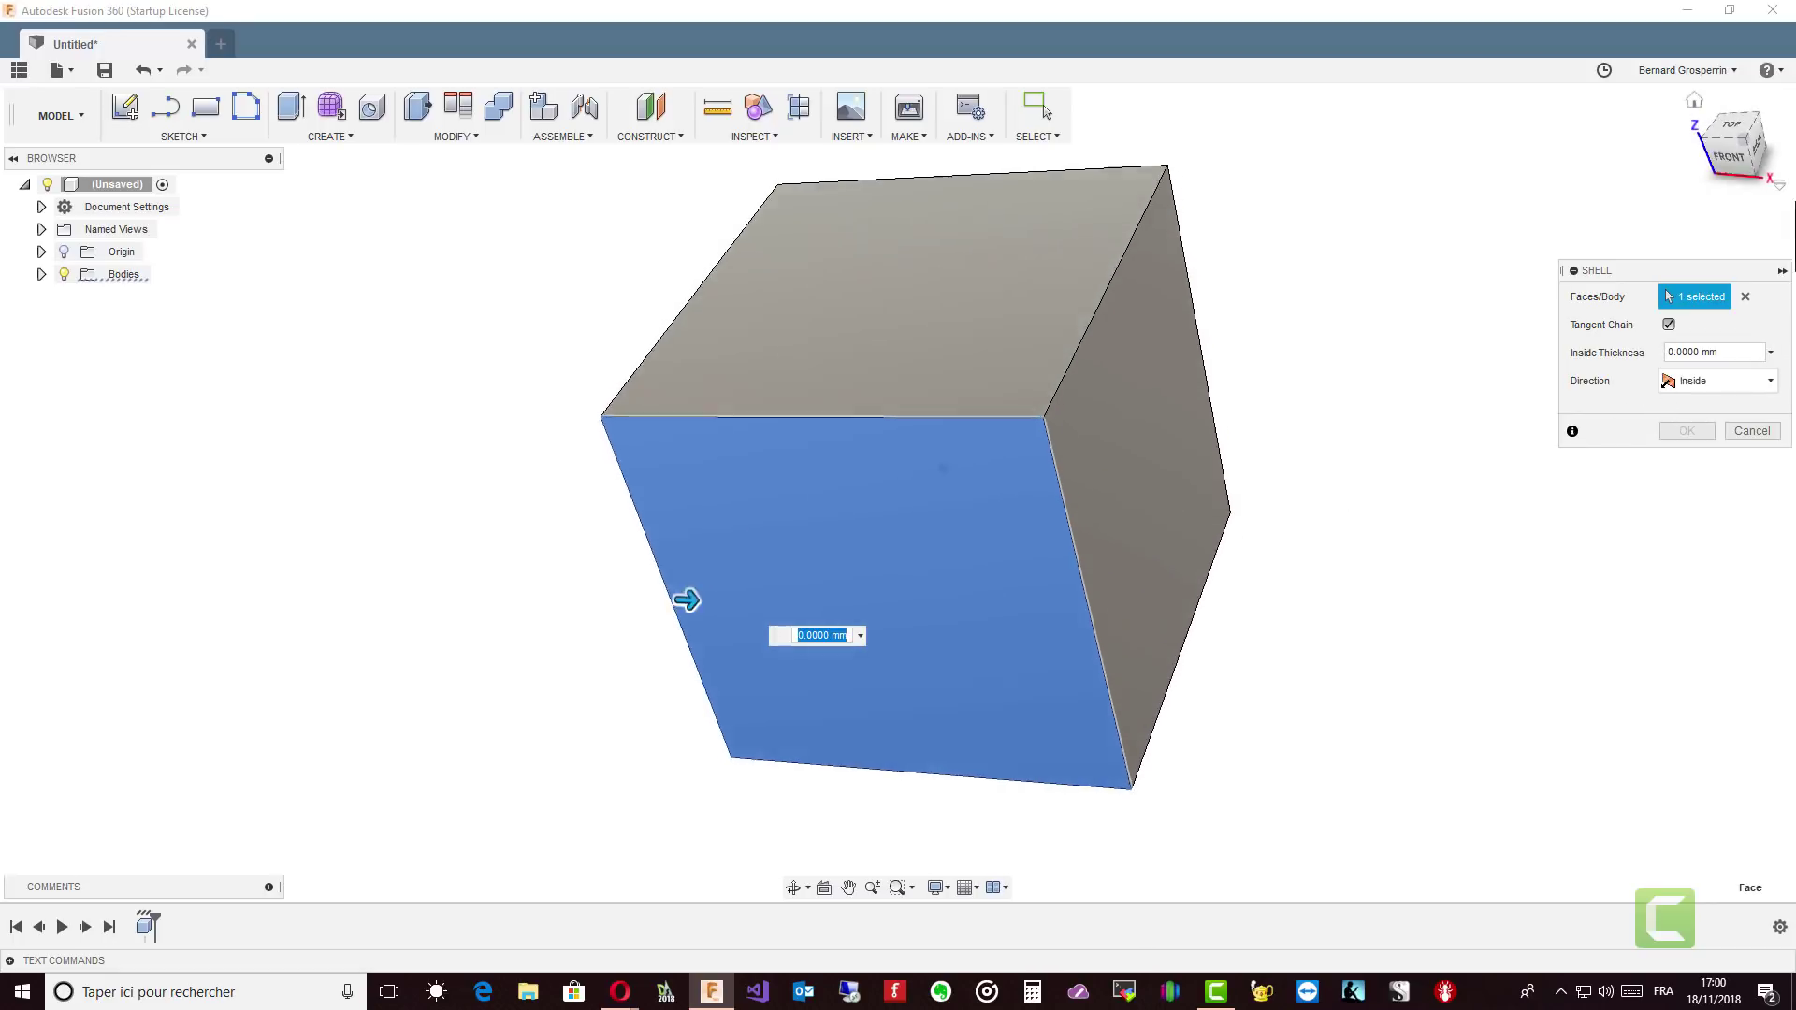
left_click(1736, 131)
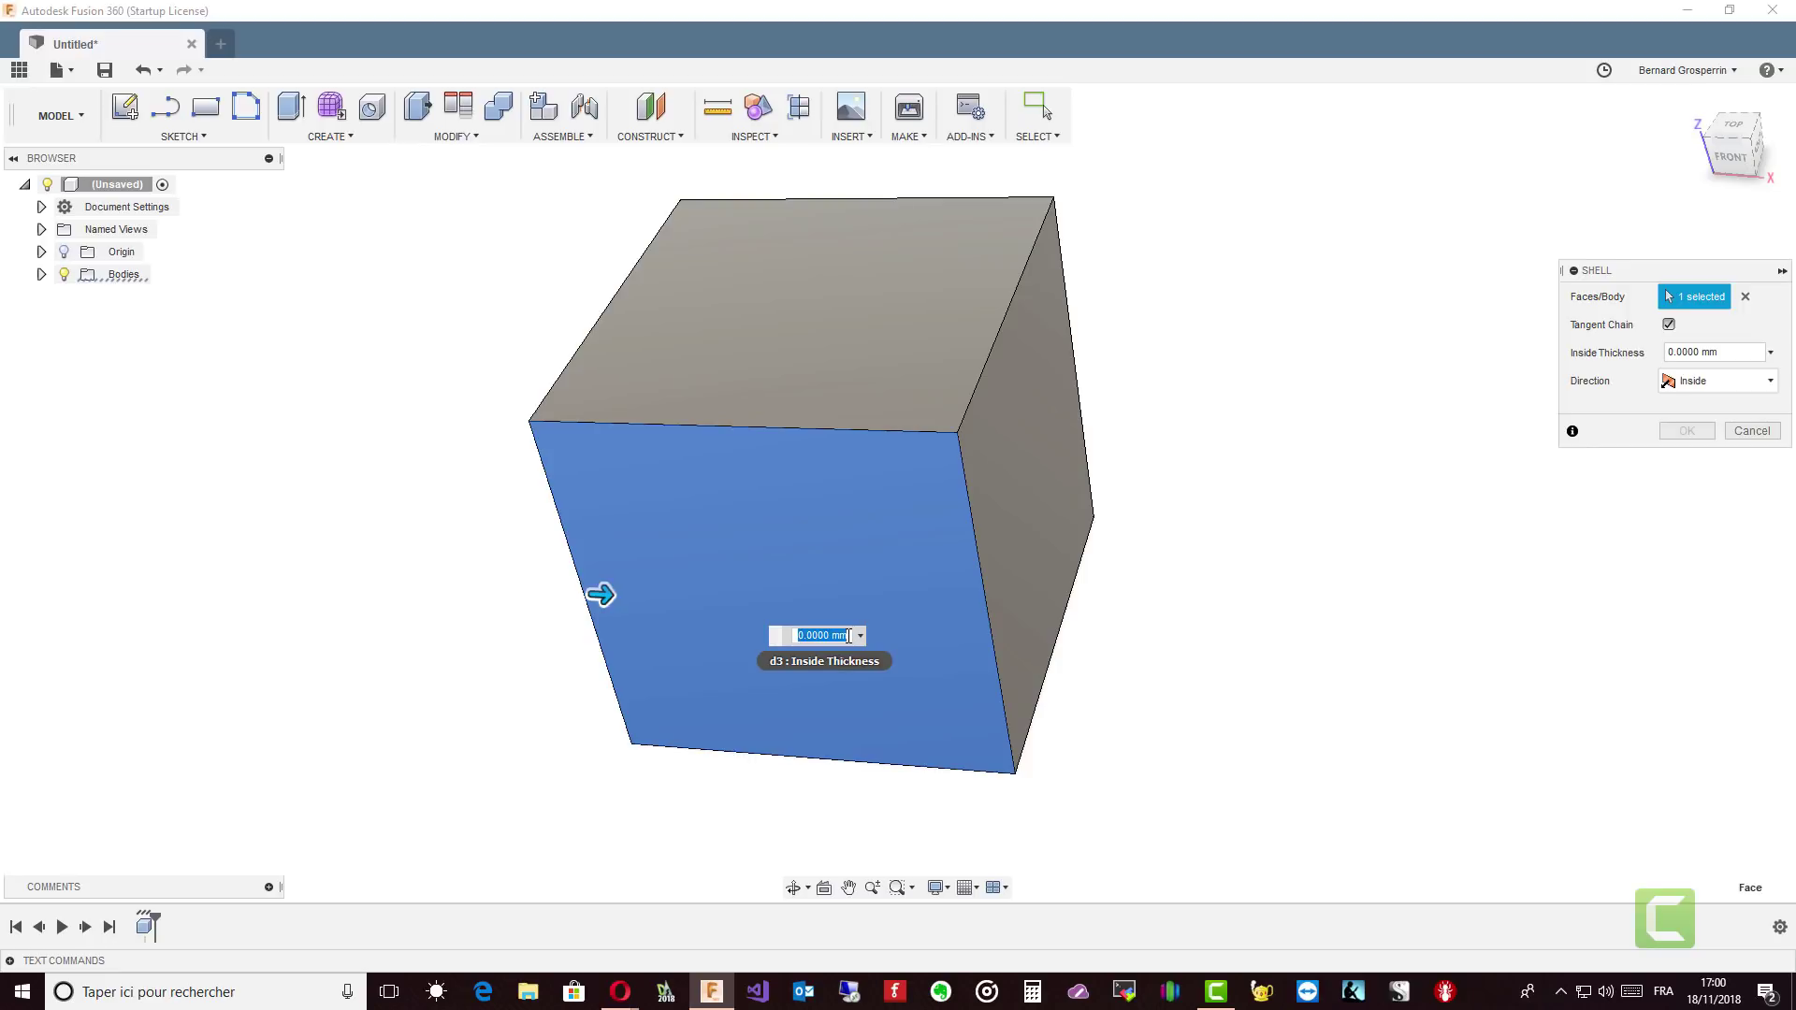
type("5")
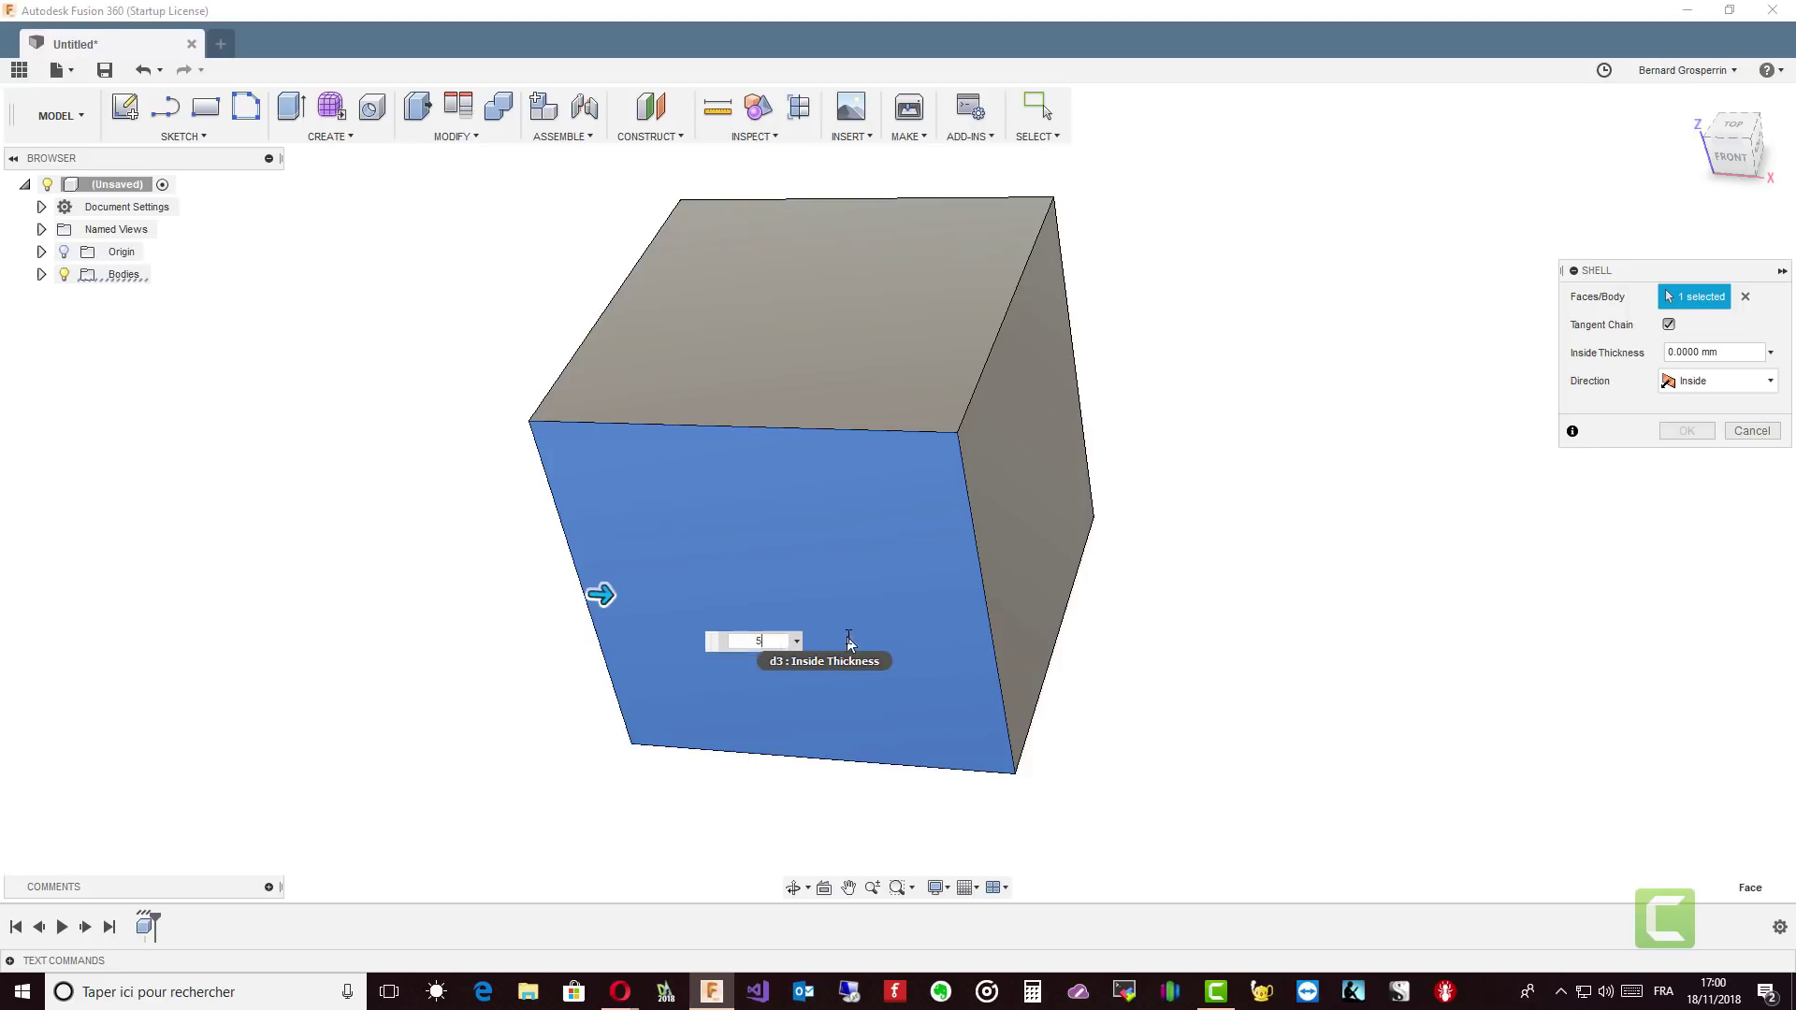
key("Return")
key("F6")
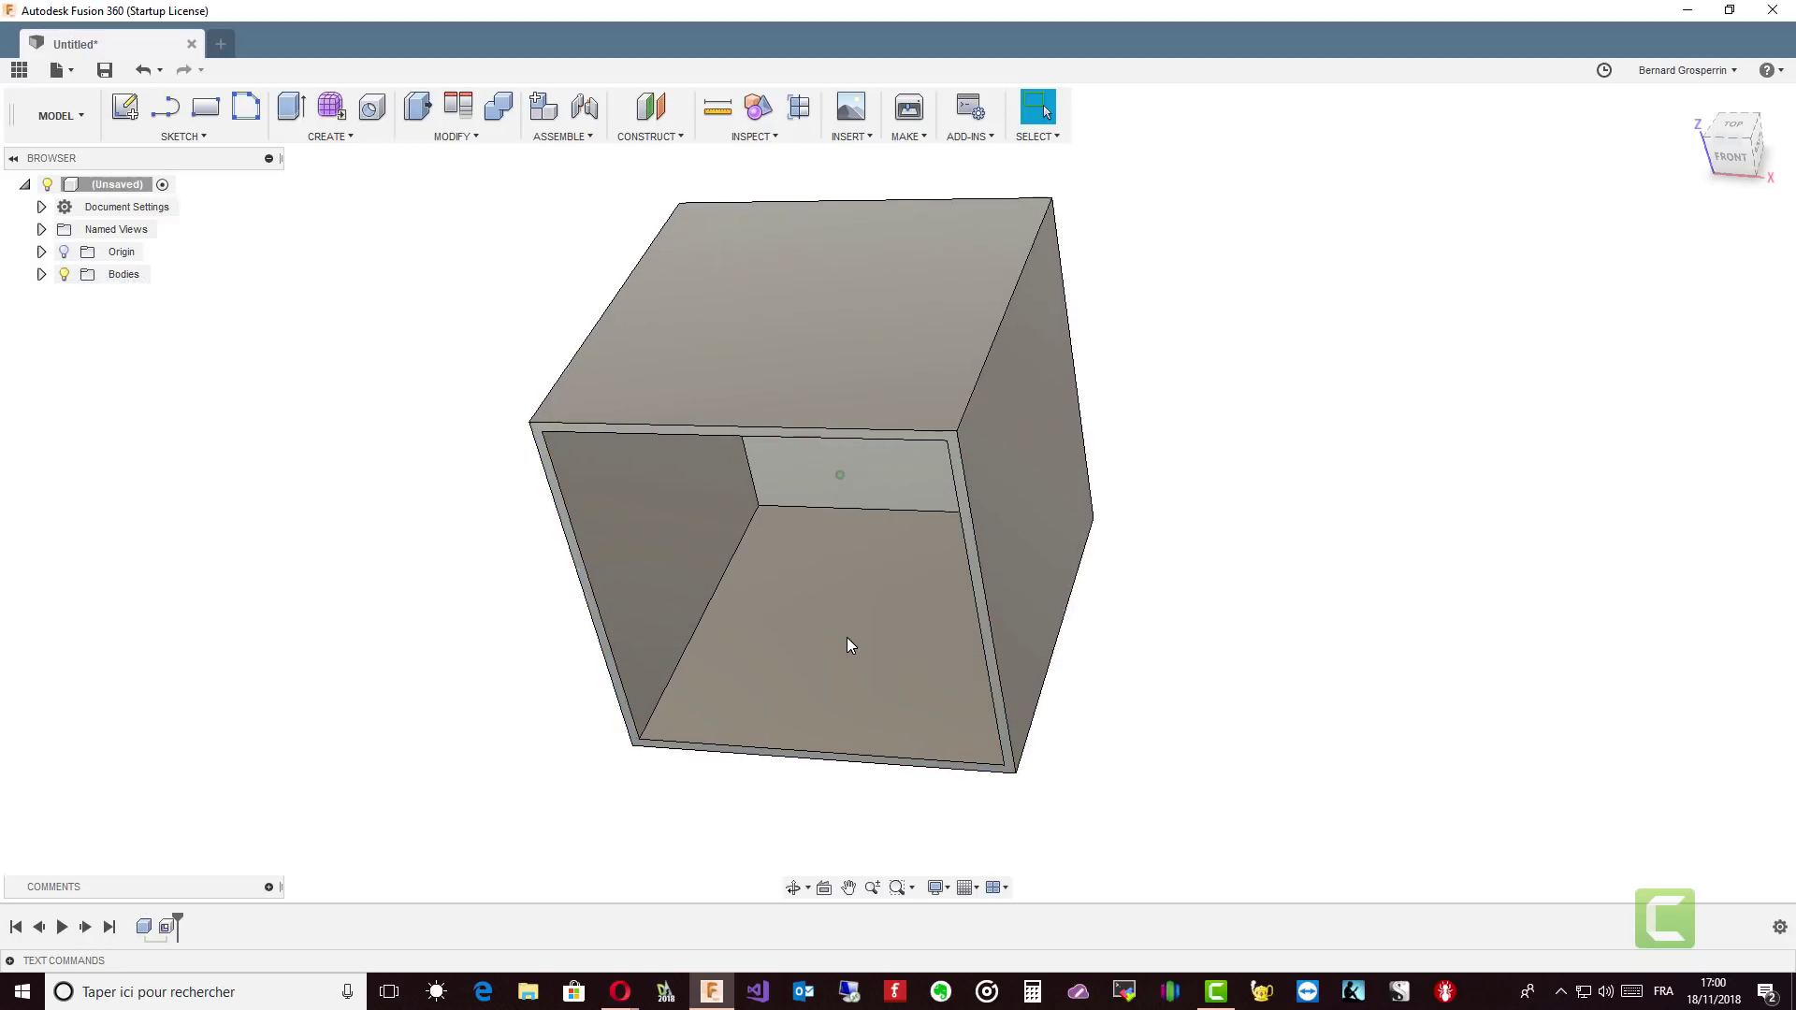
middle_click_drag(850, 647, 913, 625, "shift")
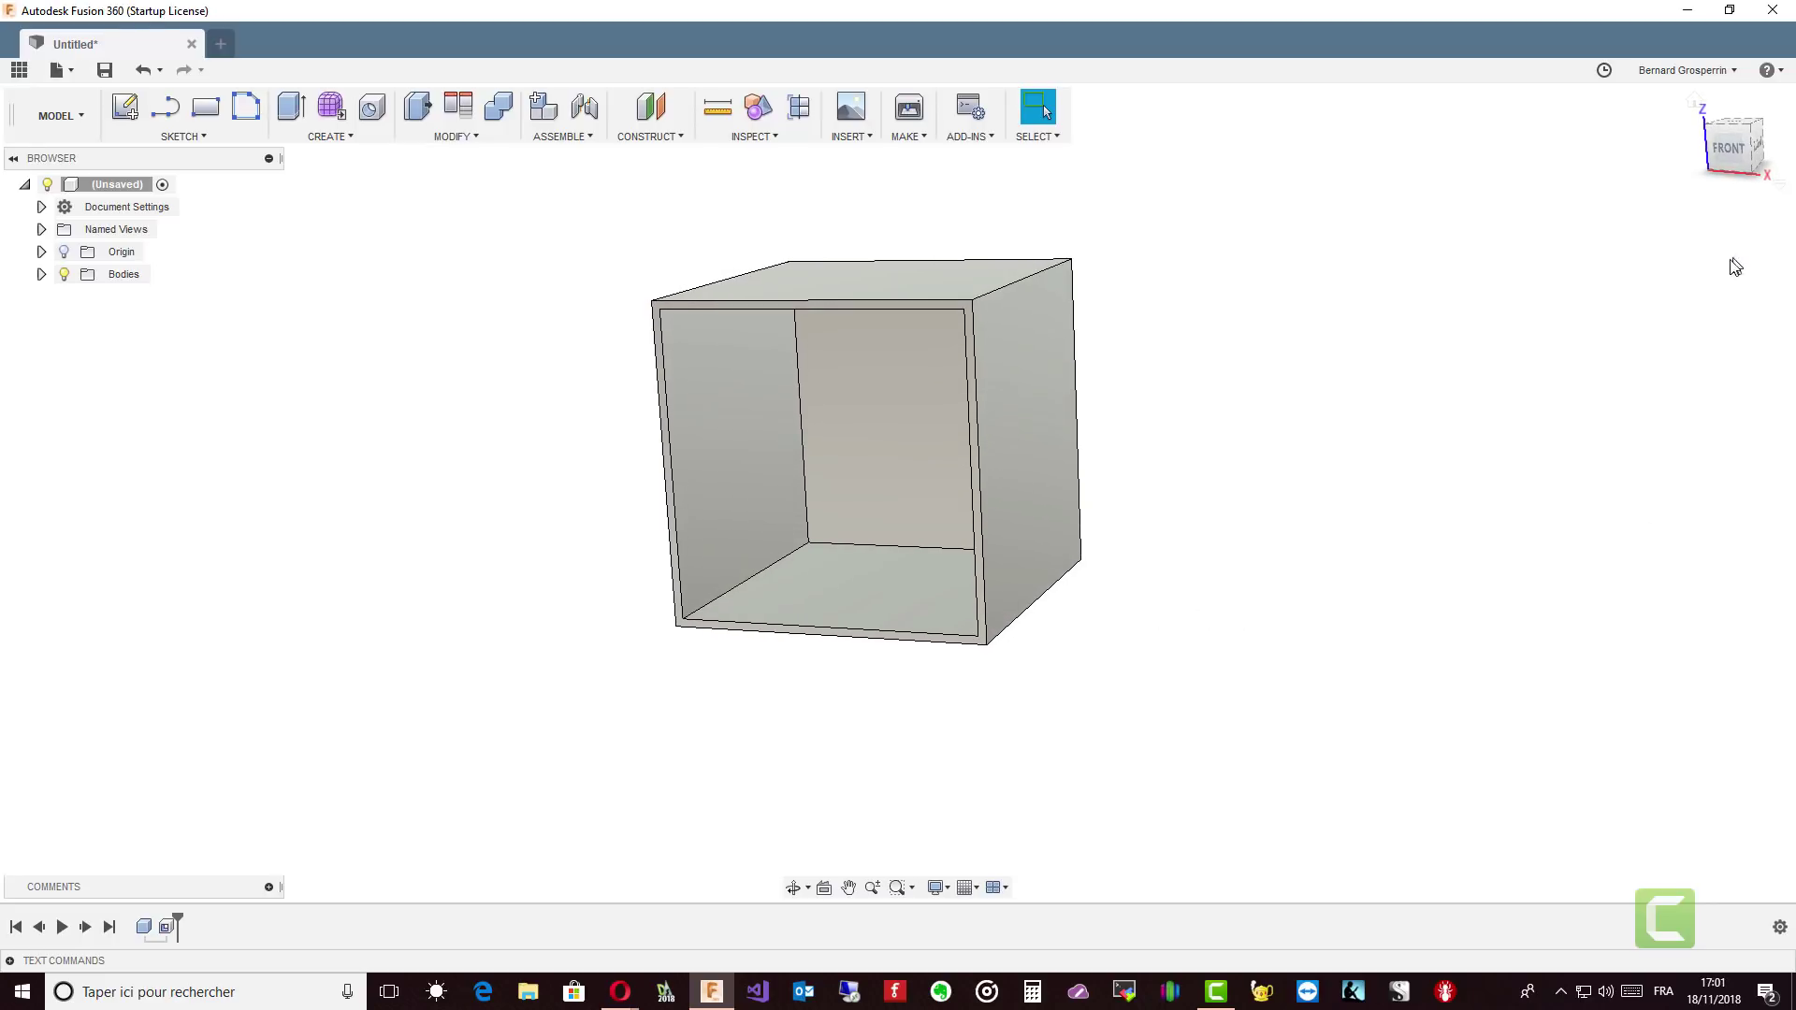
Undo the shell made from the box's front face.
left_click(143, 72)
left_click(848, 487)
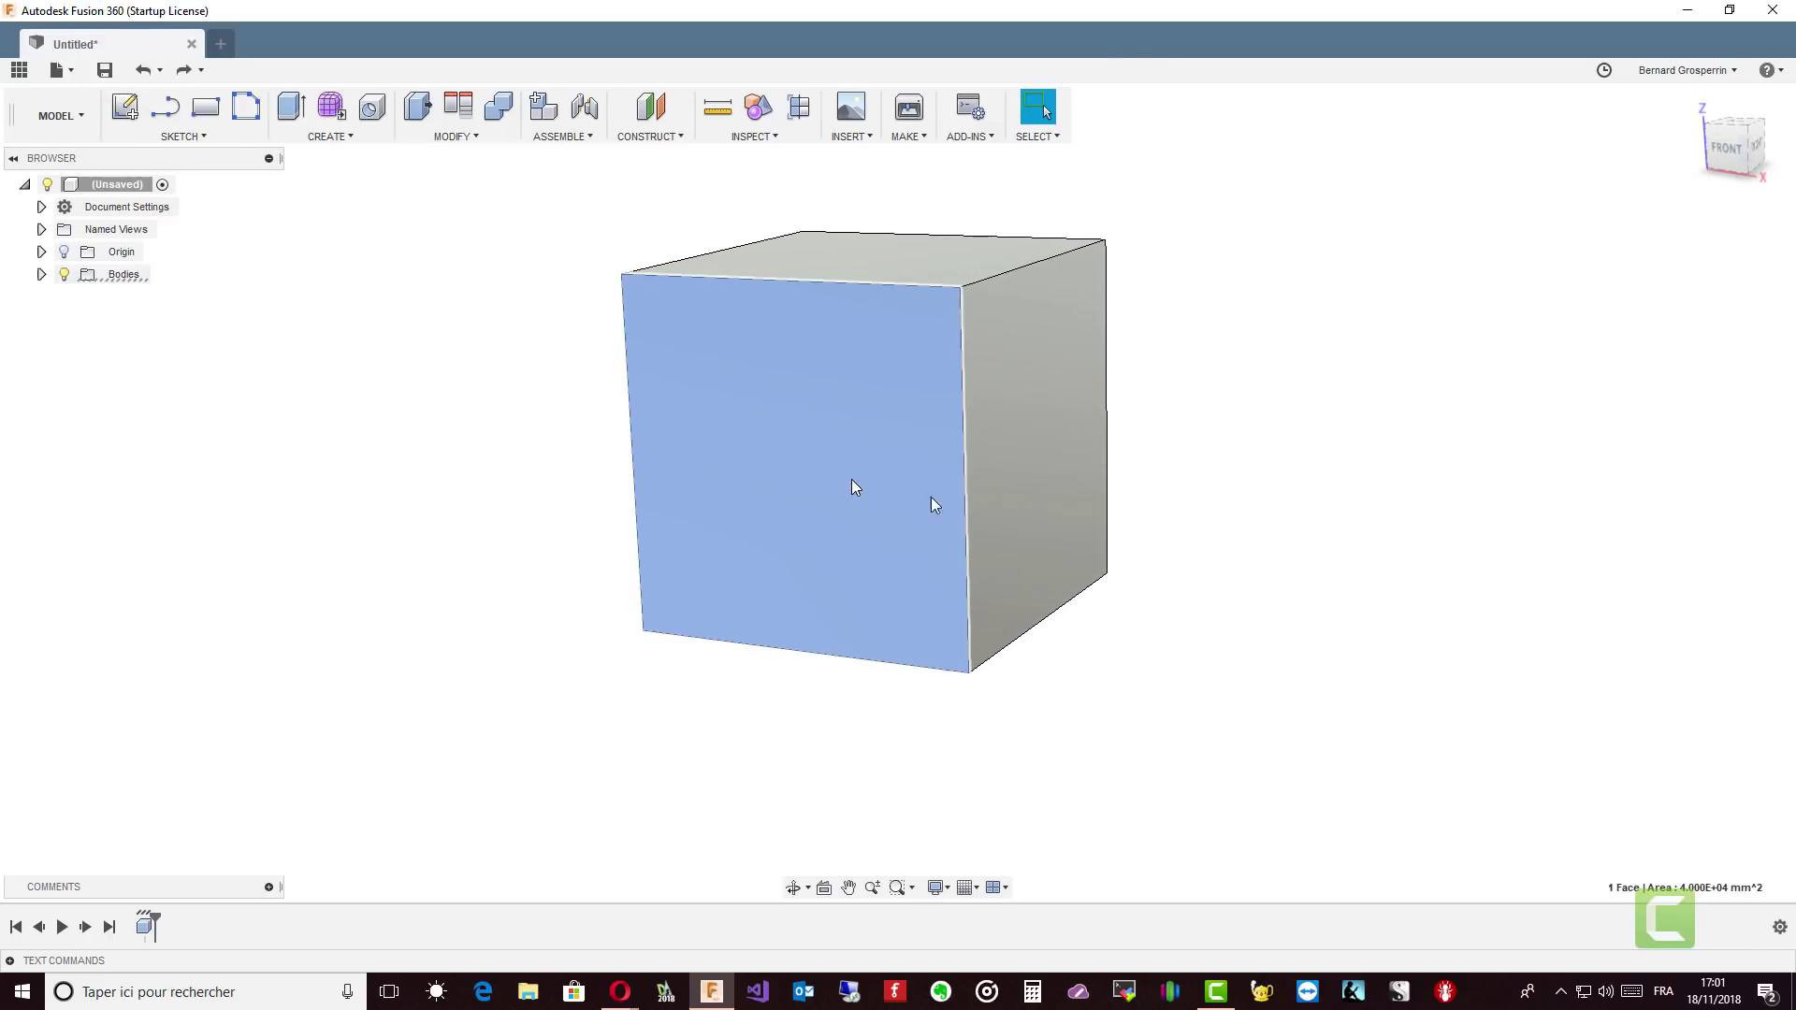
left_click(1062, 533, "ctrl")
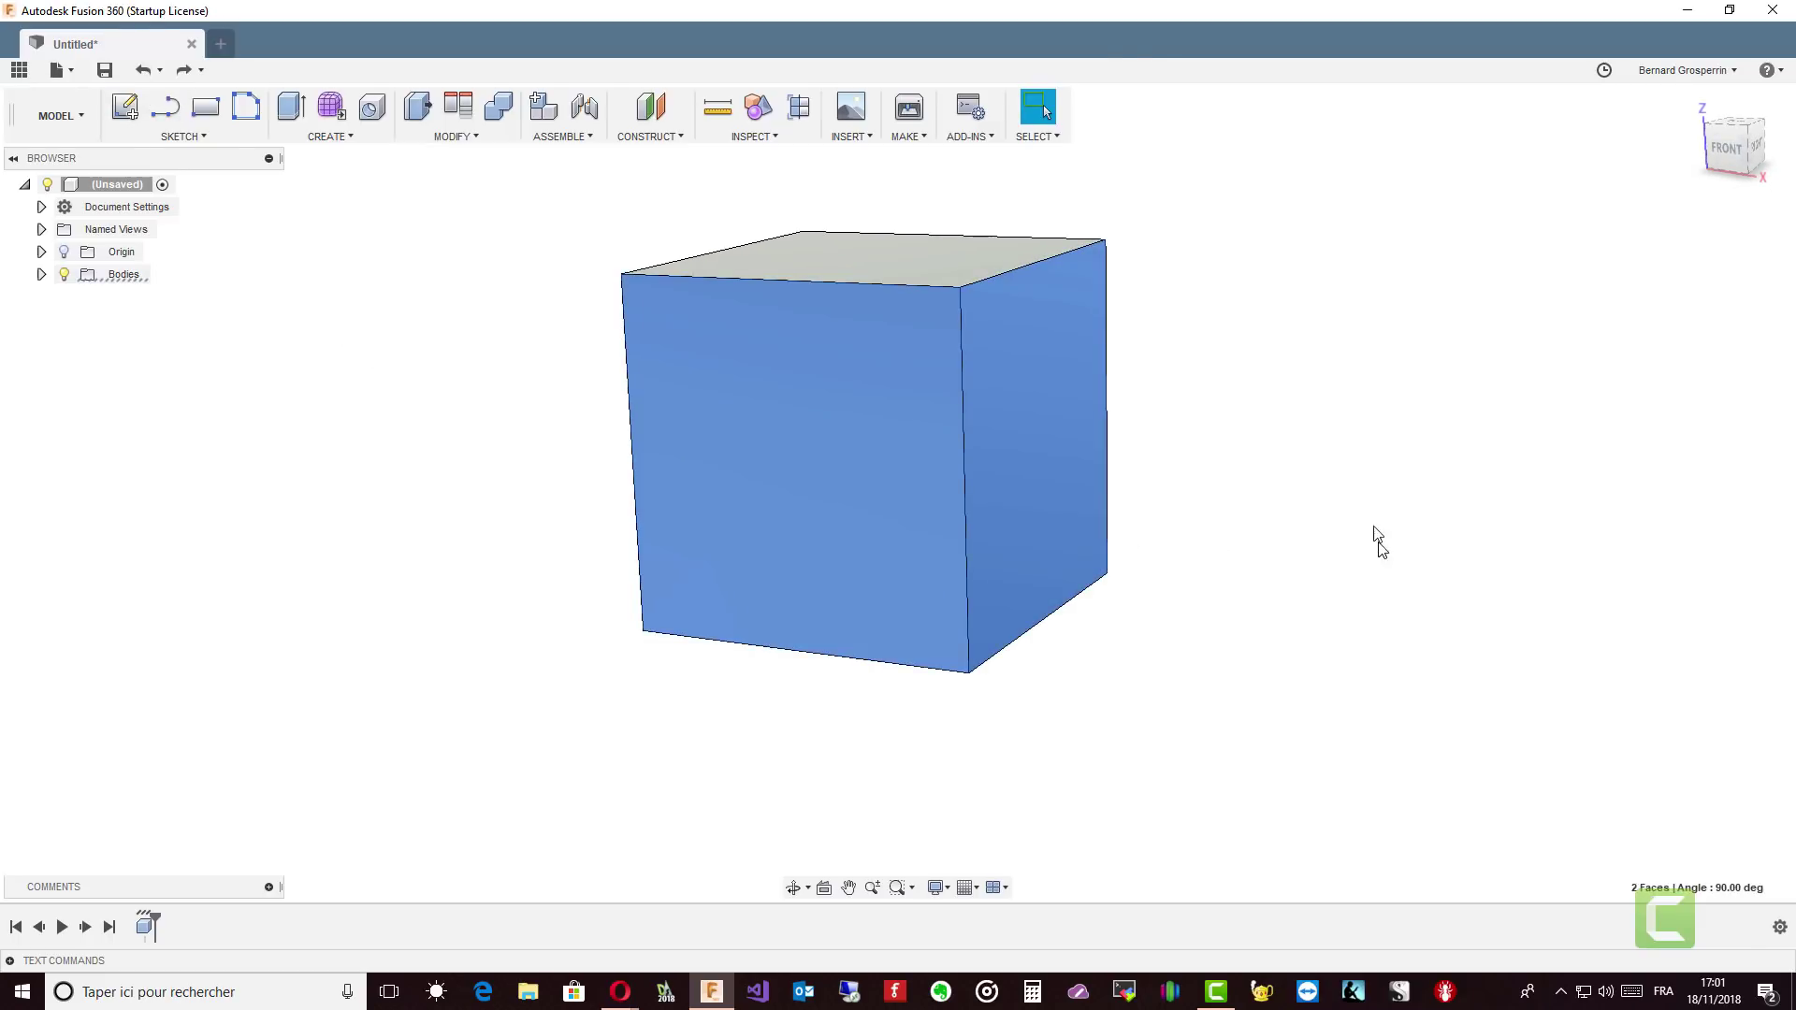
left_click(514, 353)
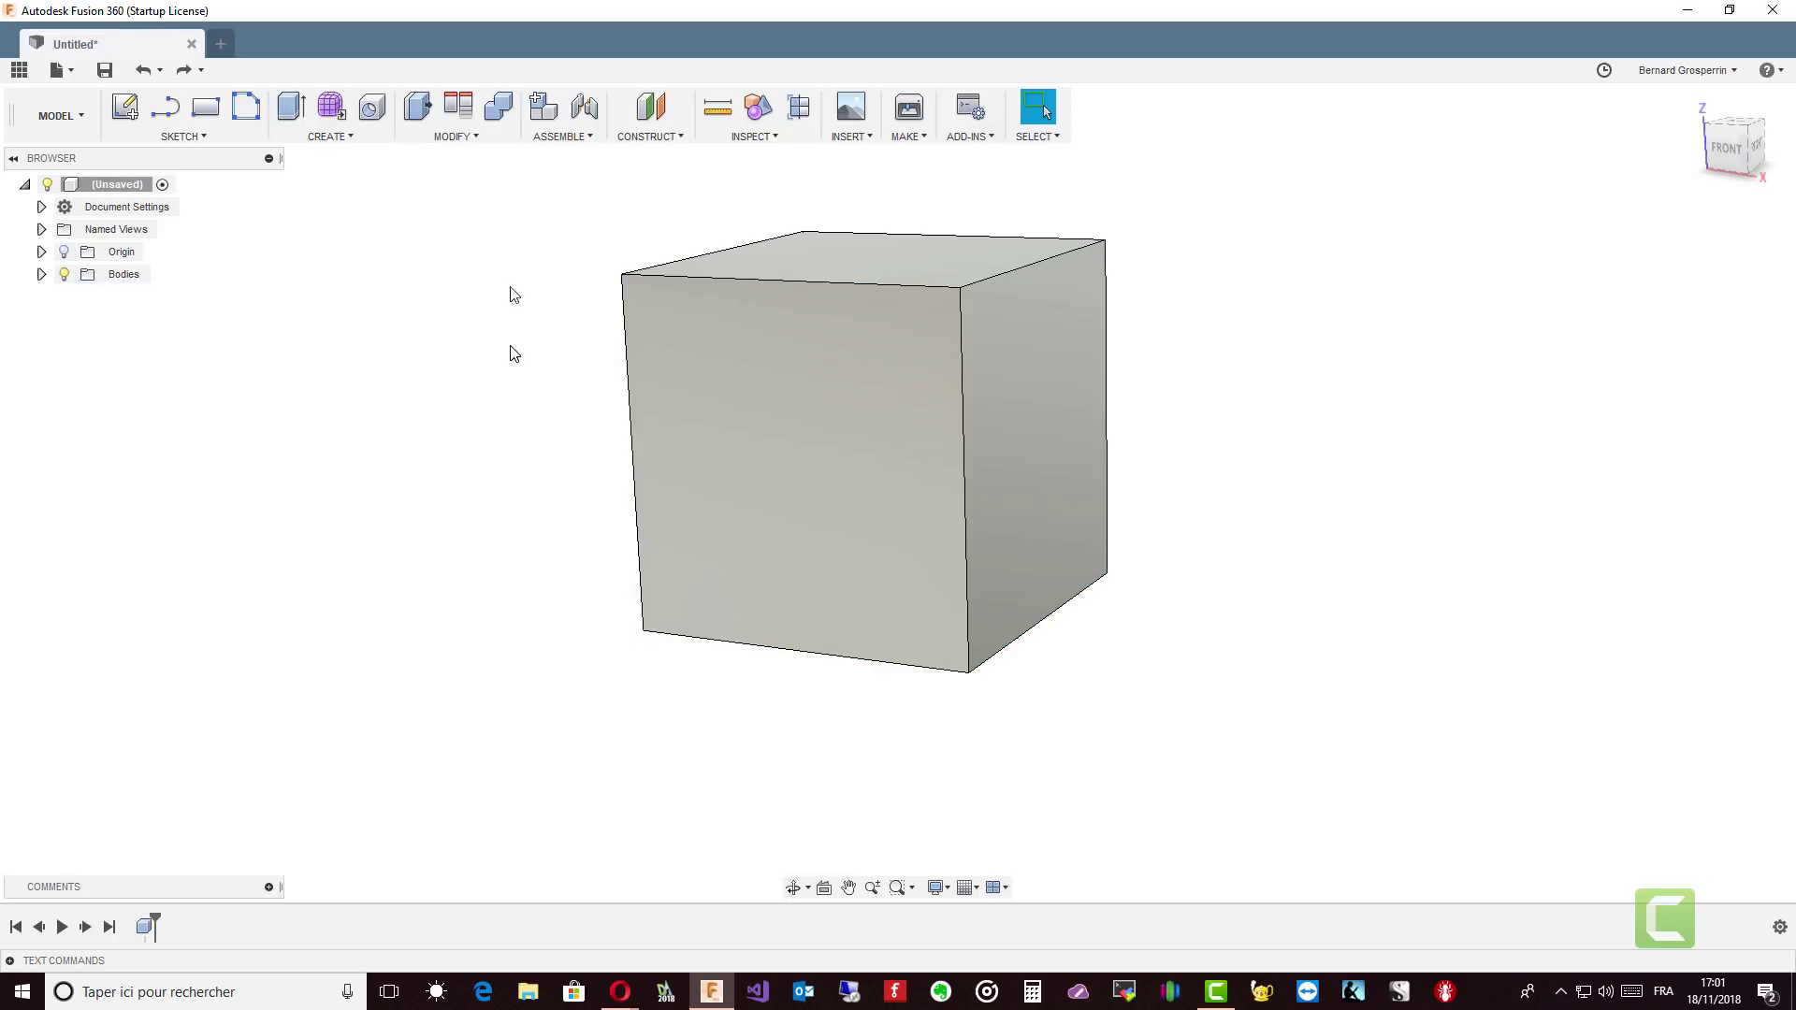
Shell the box with all four side faces removed and an inside thickness of 5 mm.
left_click(458, 137)
left_click(442, 234)
middle_click_drag(711, 374, 741, 511, "shift")
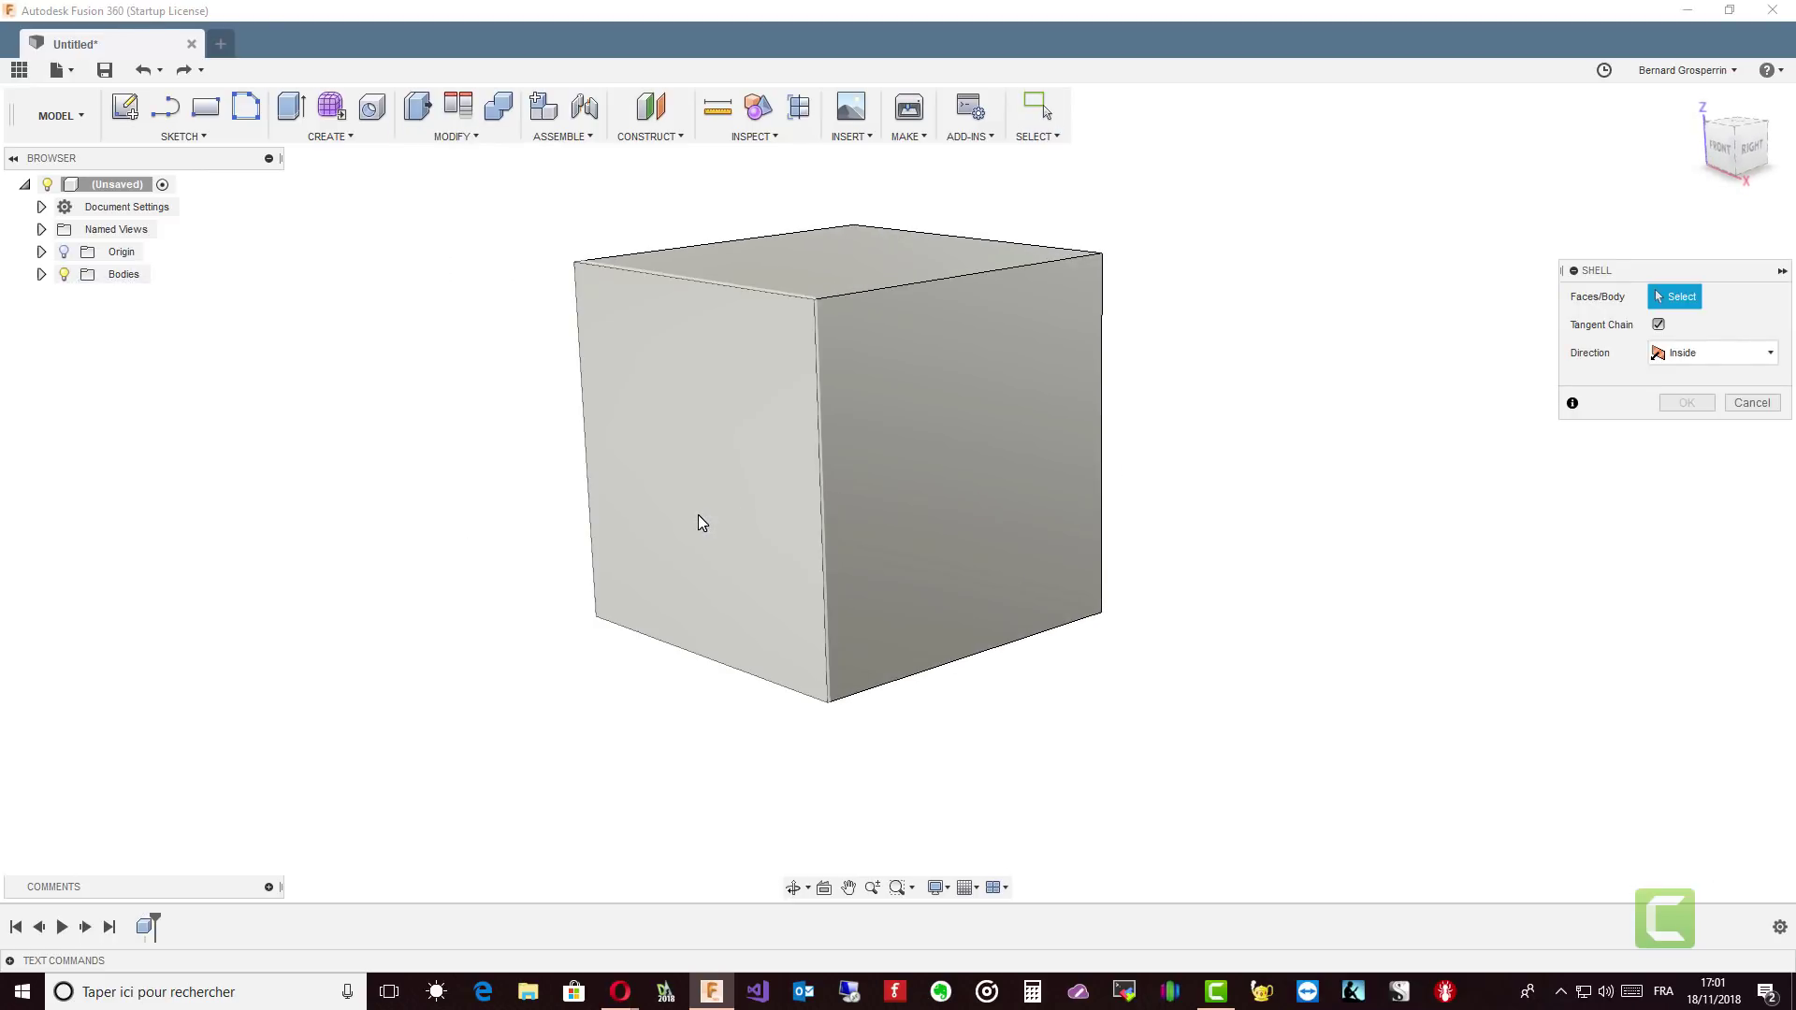
left_click(697, 516)
left_click(929, 521)
middle_click_drag(1167, 519, 1072, 521, "shift")
left_click(999, 513)
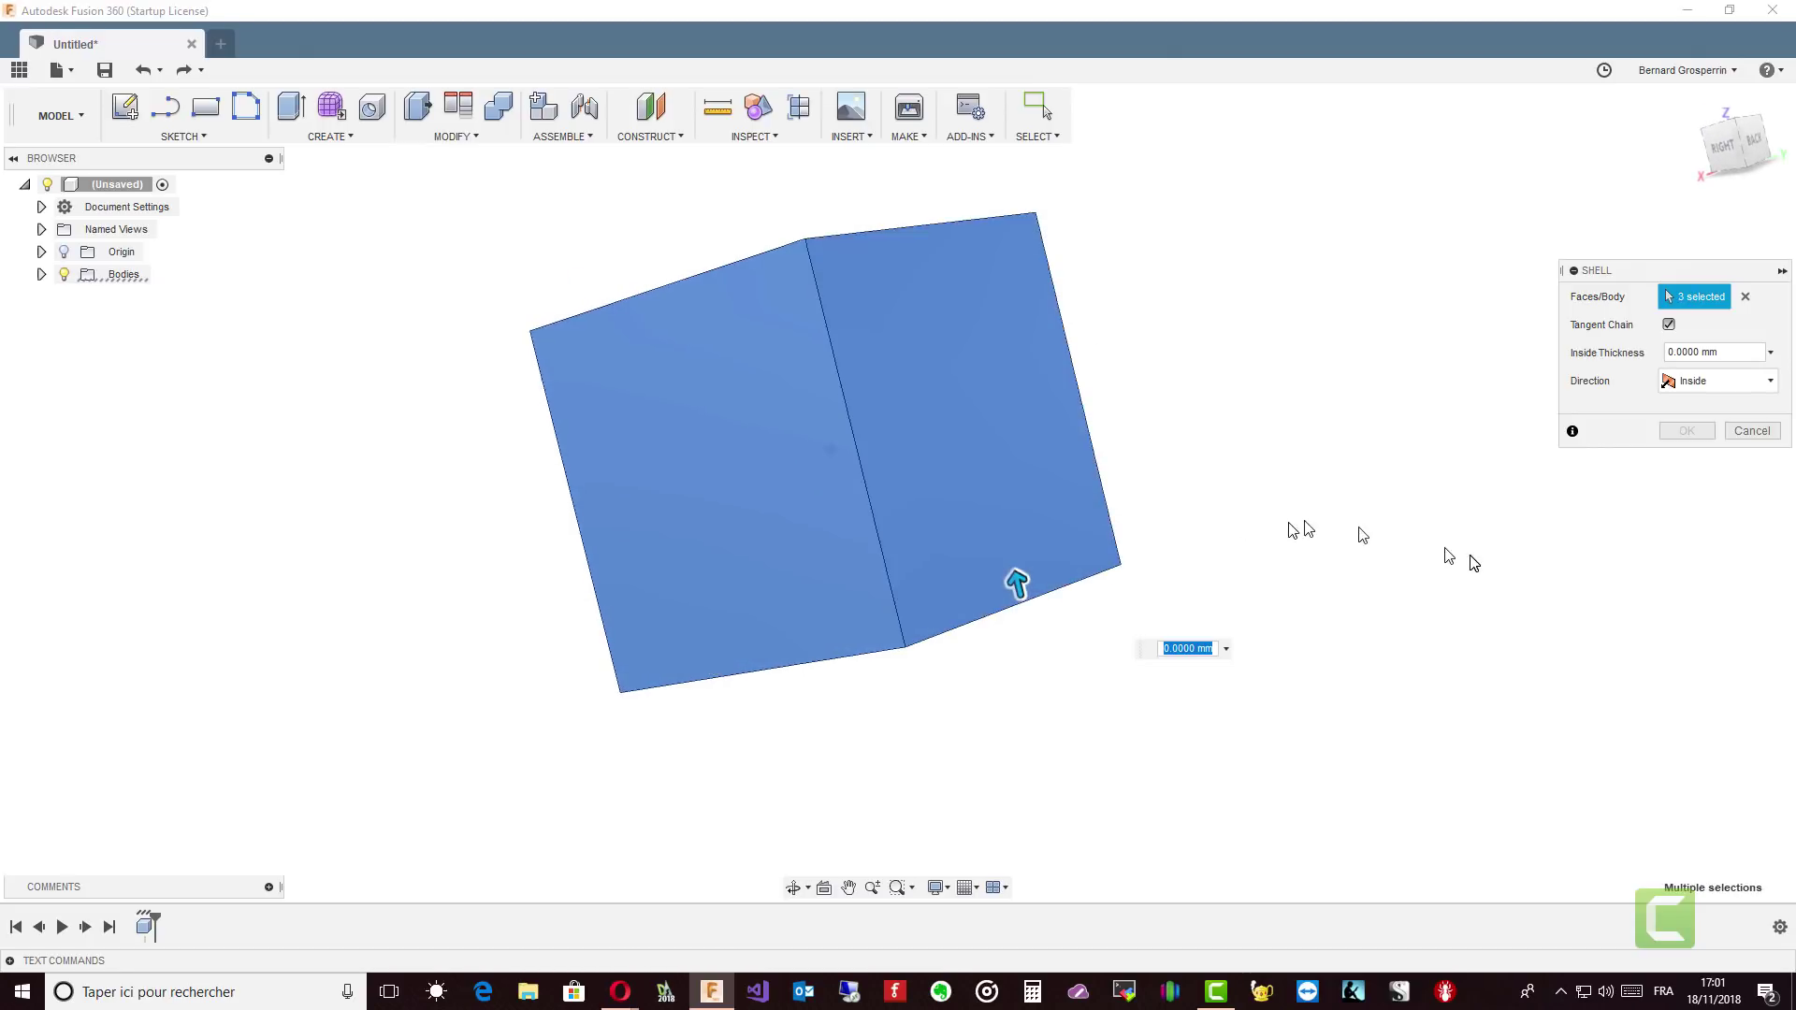
middle_click_drag(1446, 549, 1025, 511, "shift")
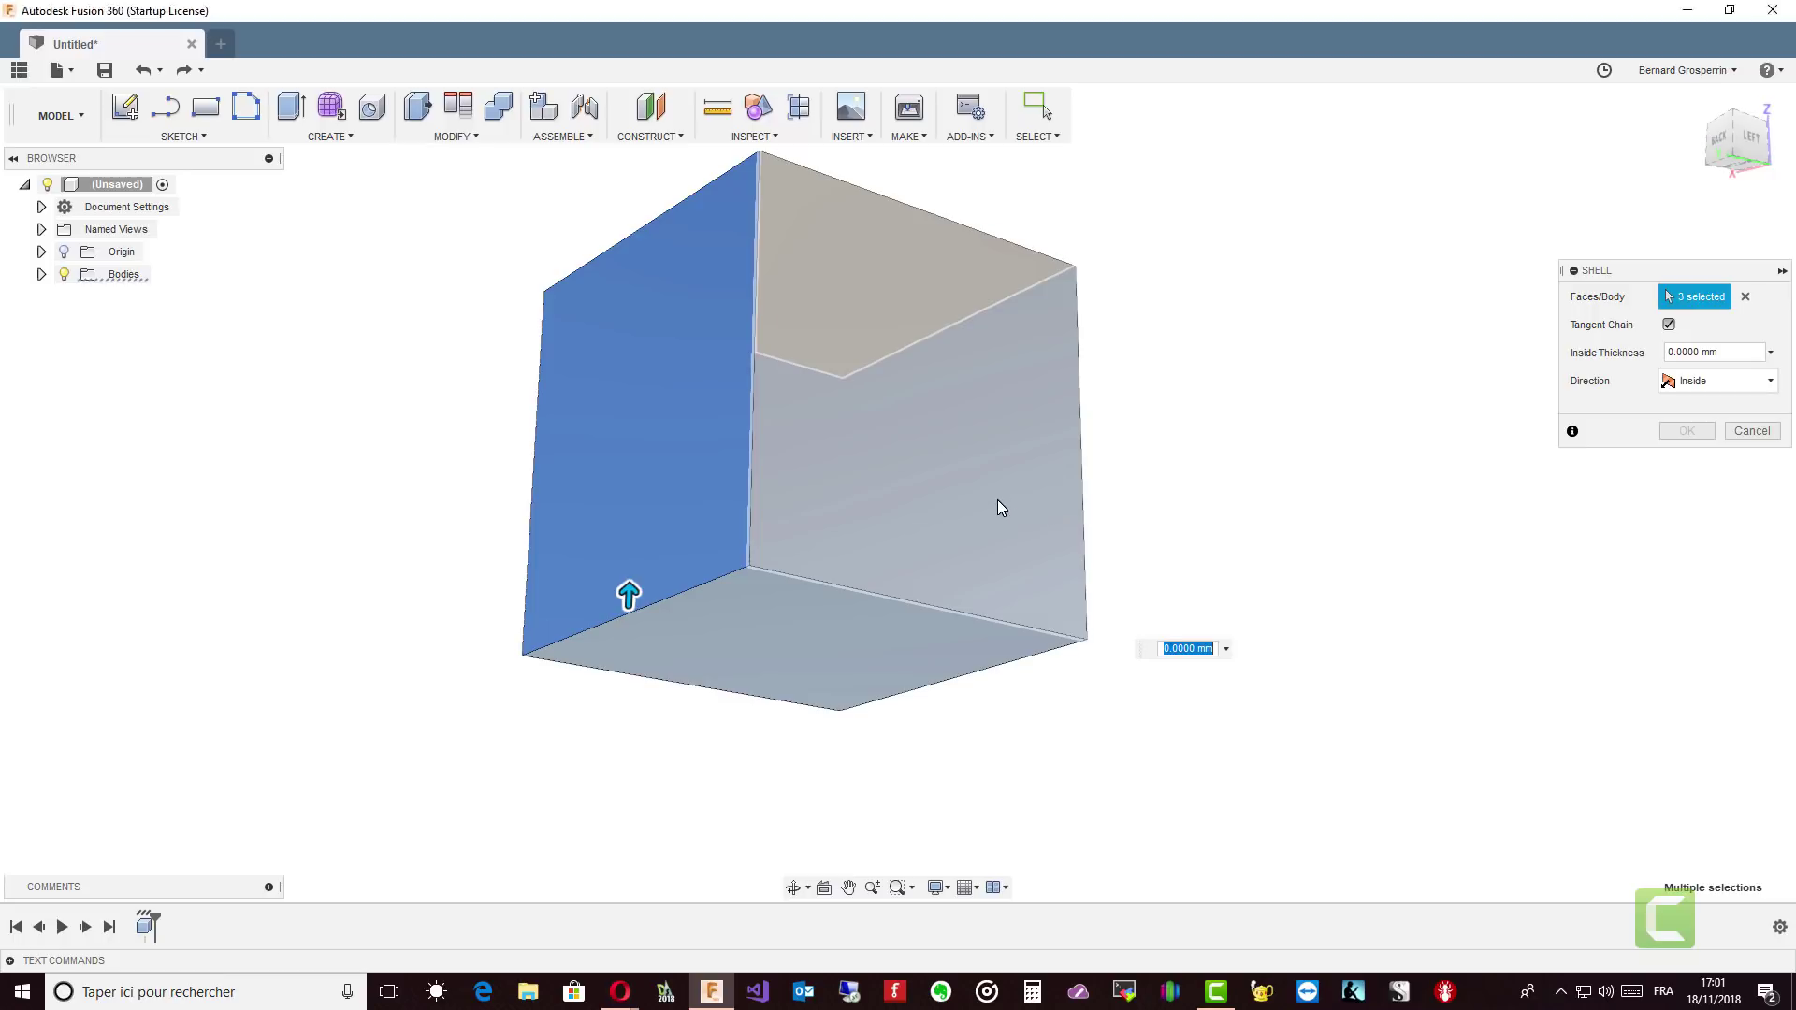
left_click(1000, 508)
middle_click_drag(1791, 619, 1747, 377, "shift")
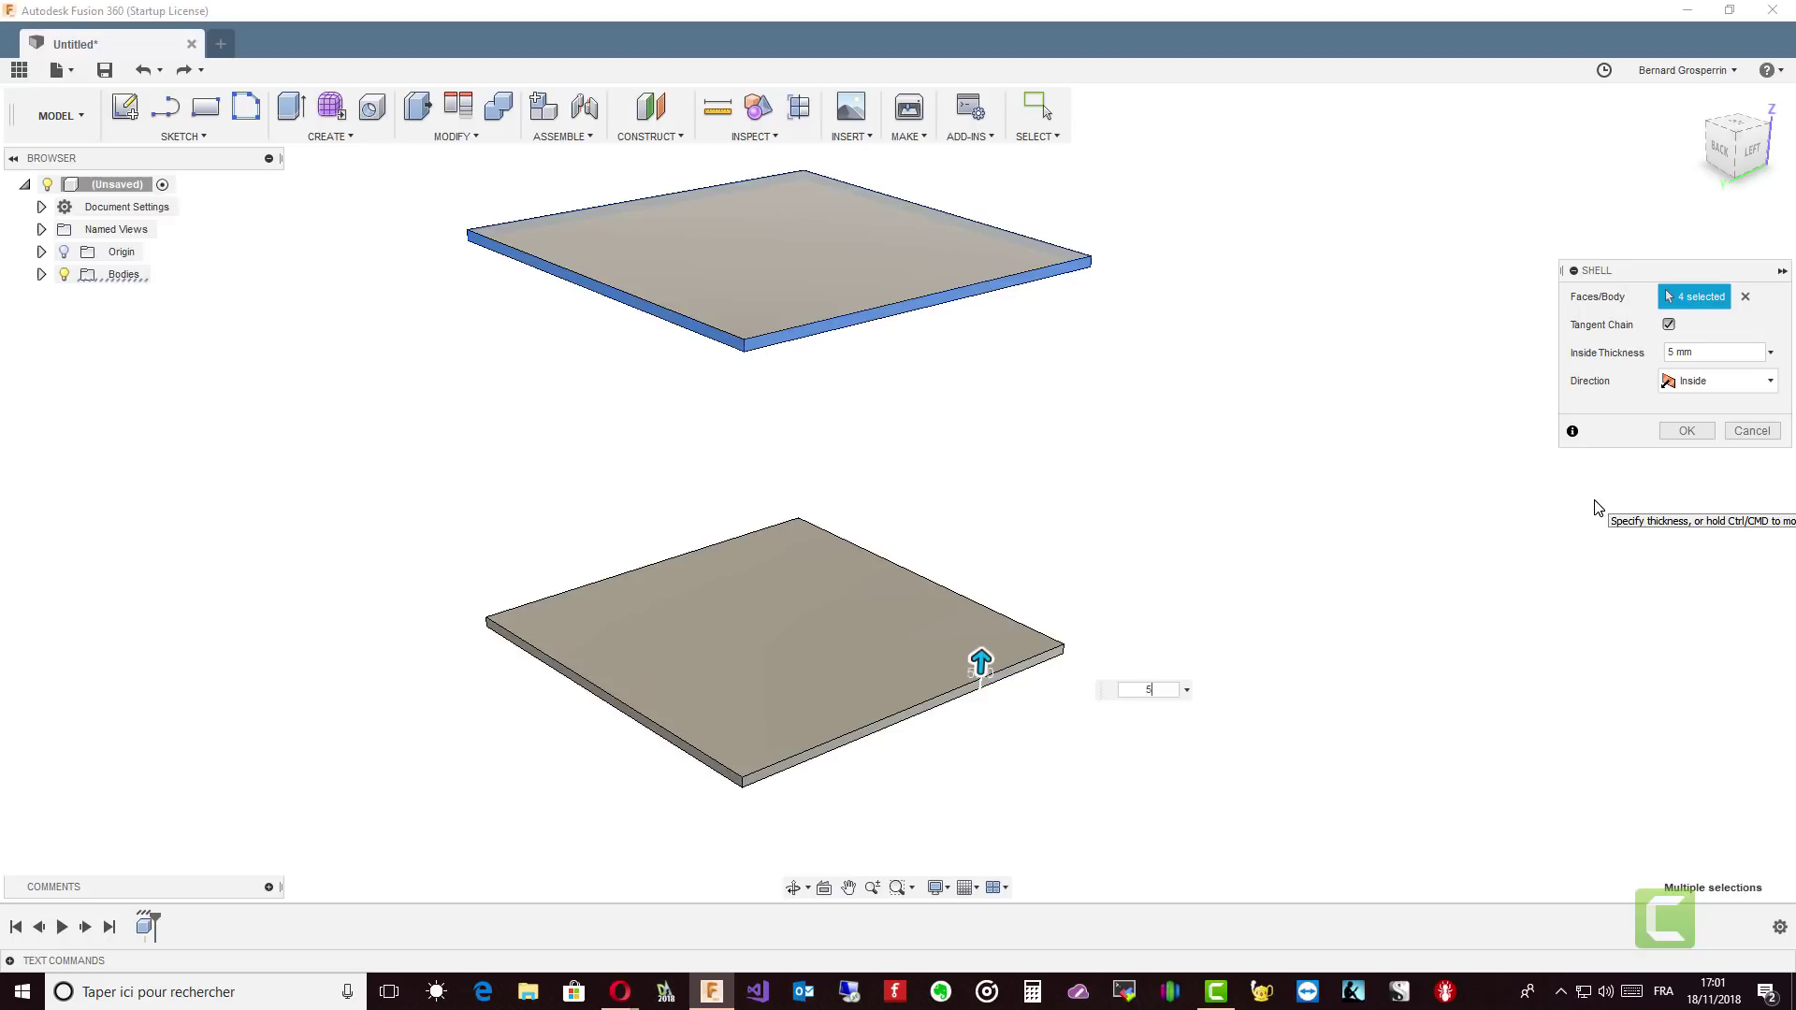
middle_click_drag(1598, 508, 1740, 467, "shift")
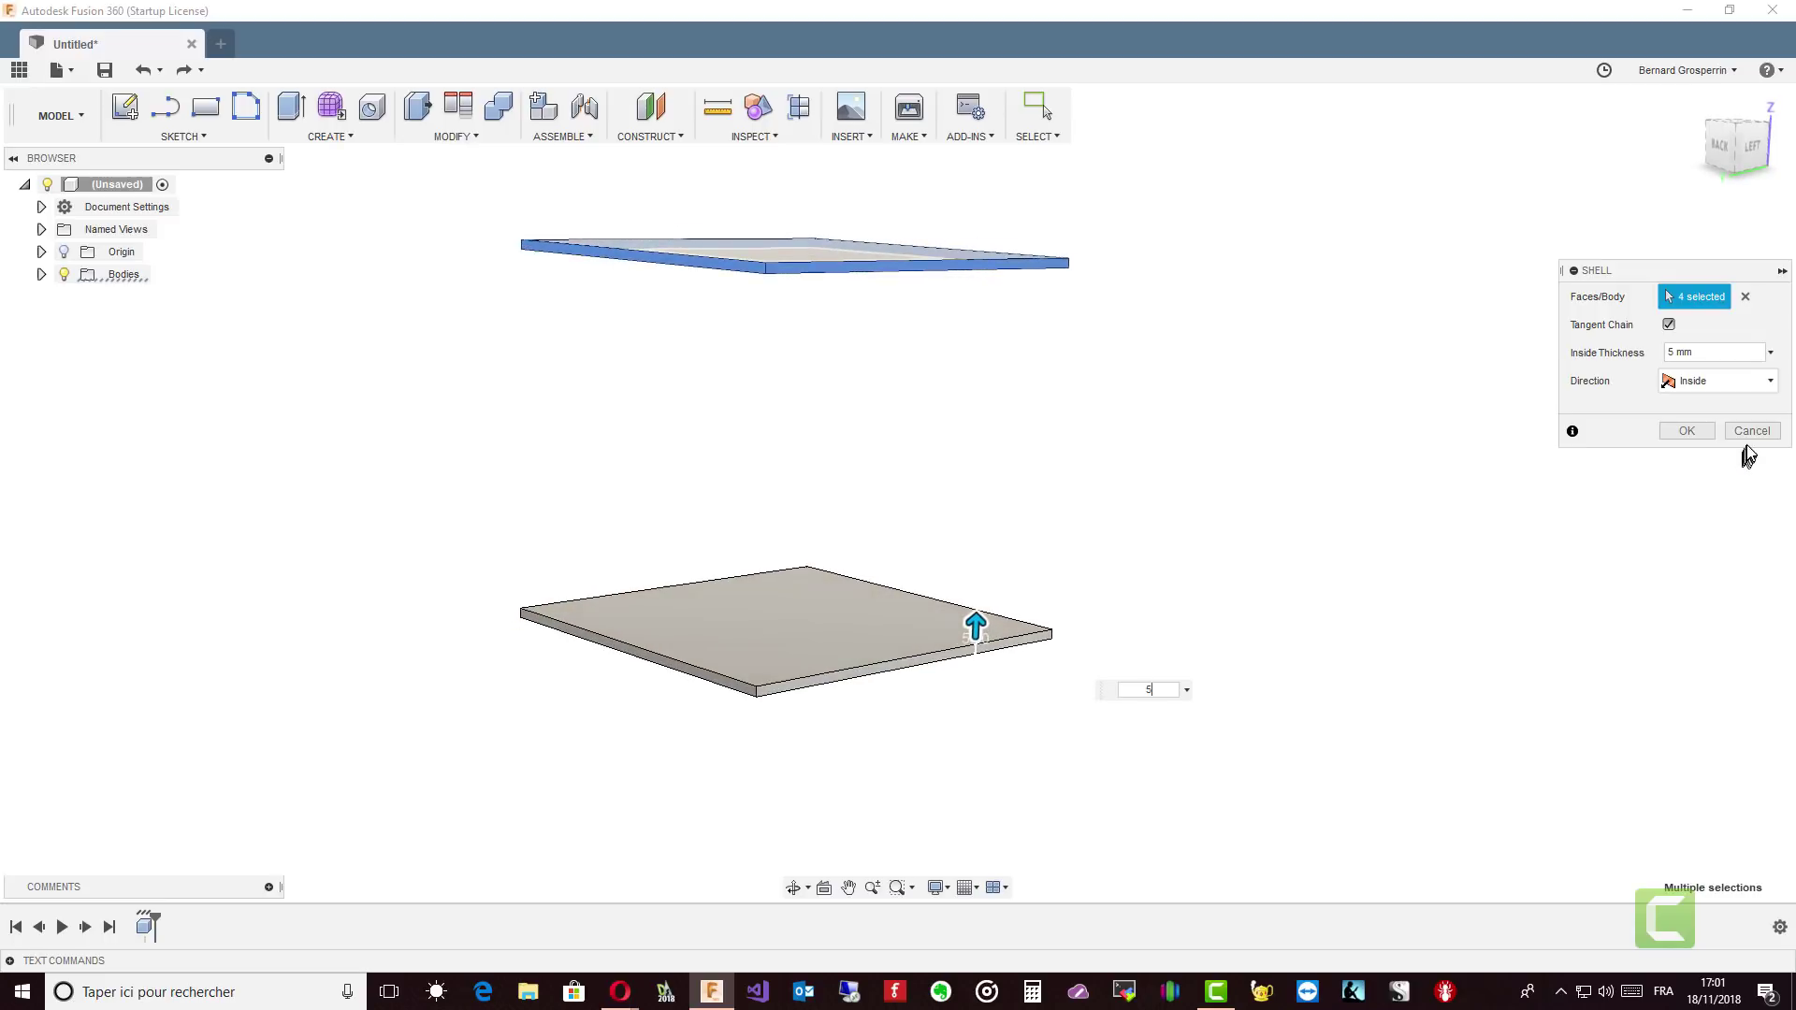
left_click(1691, 431)
Measure the overall distance between the outer faces of the upper and lower plates.
middle_click_drag(1511, 441, 859, 169, "shift")
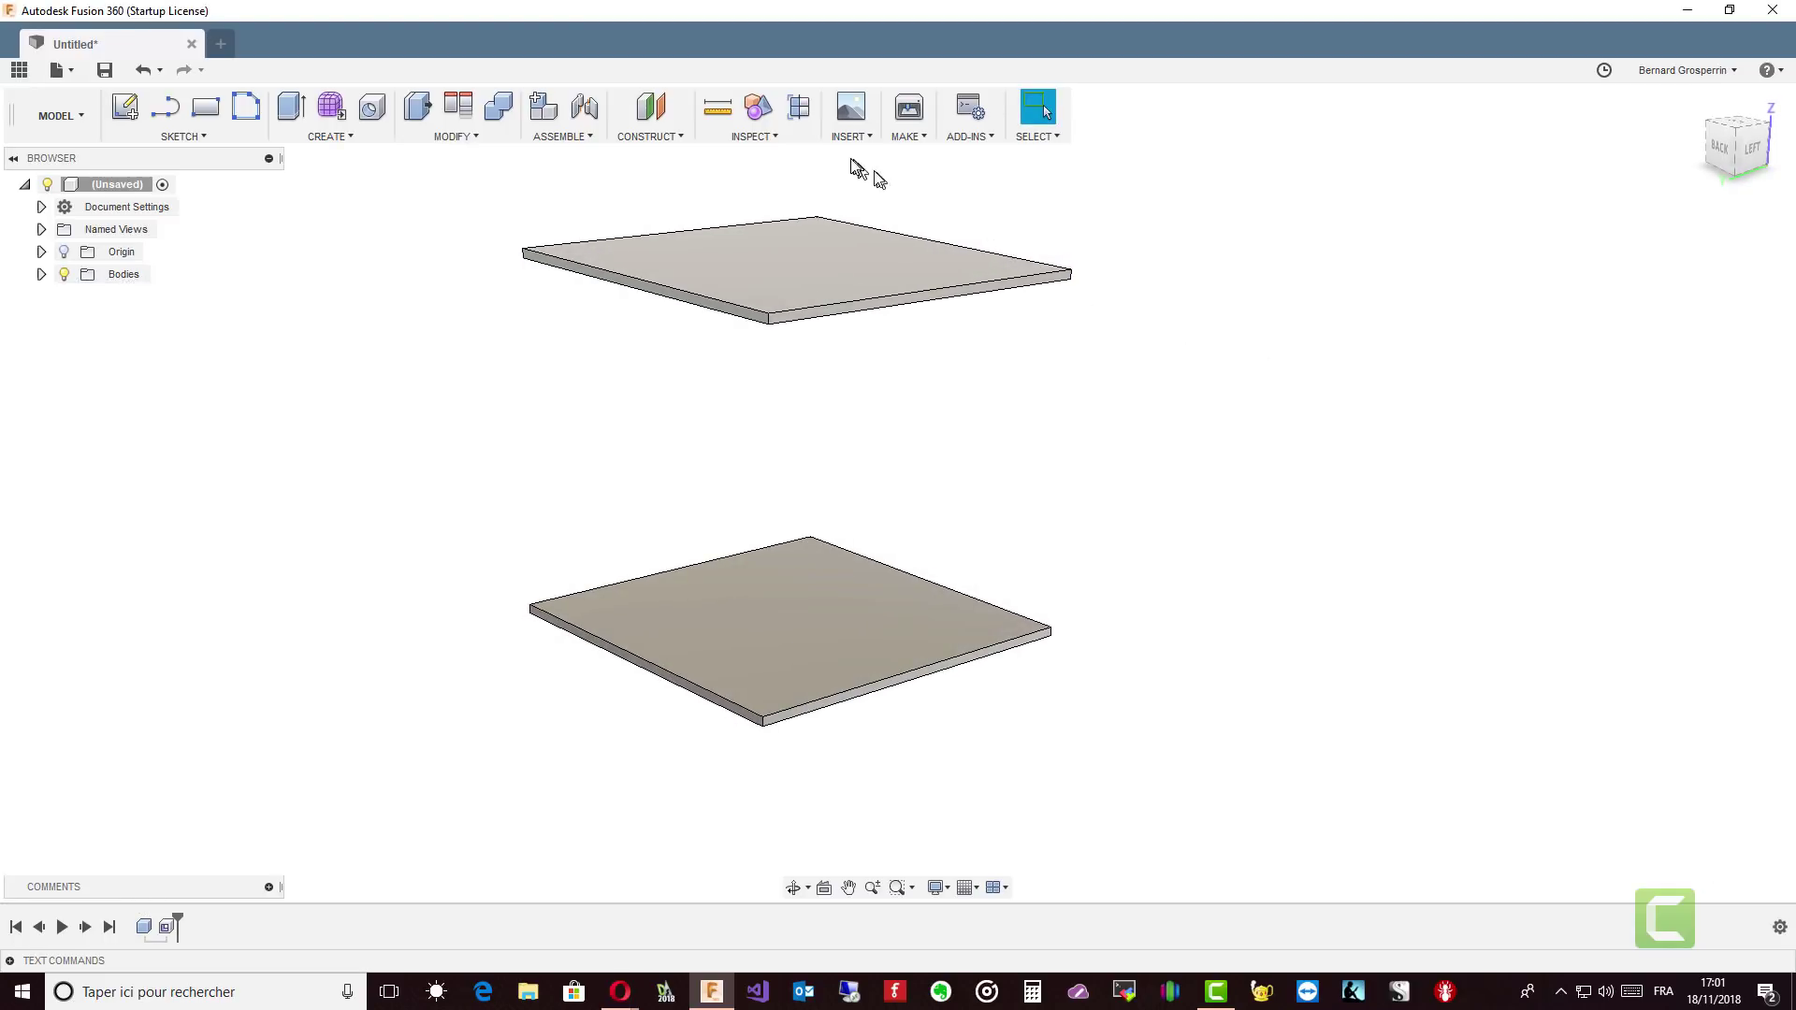
left_click(724, 120)
middle_click_drag(776, 215, 795, 275, "shift")
left_click(800, 281)
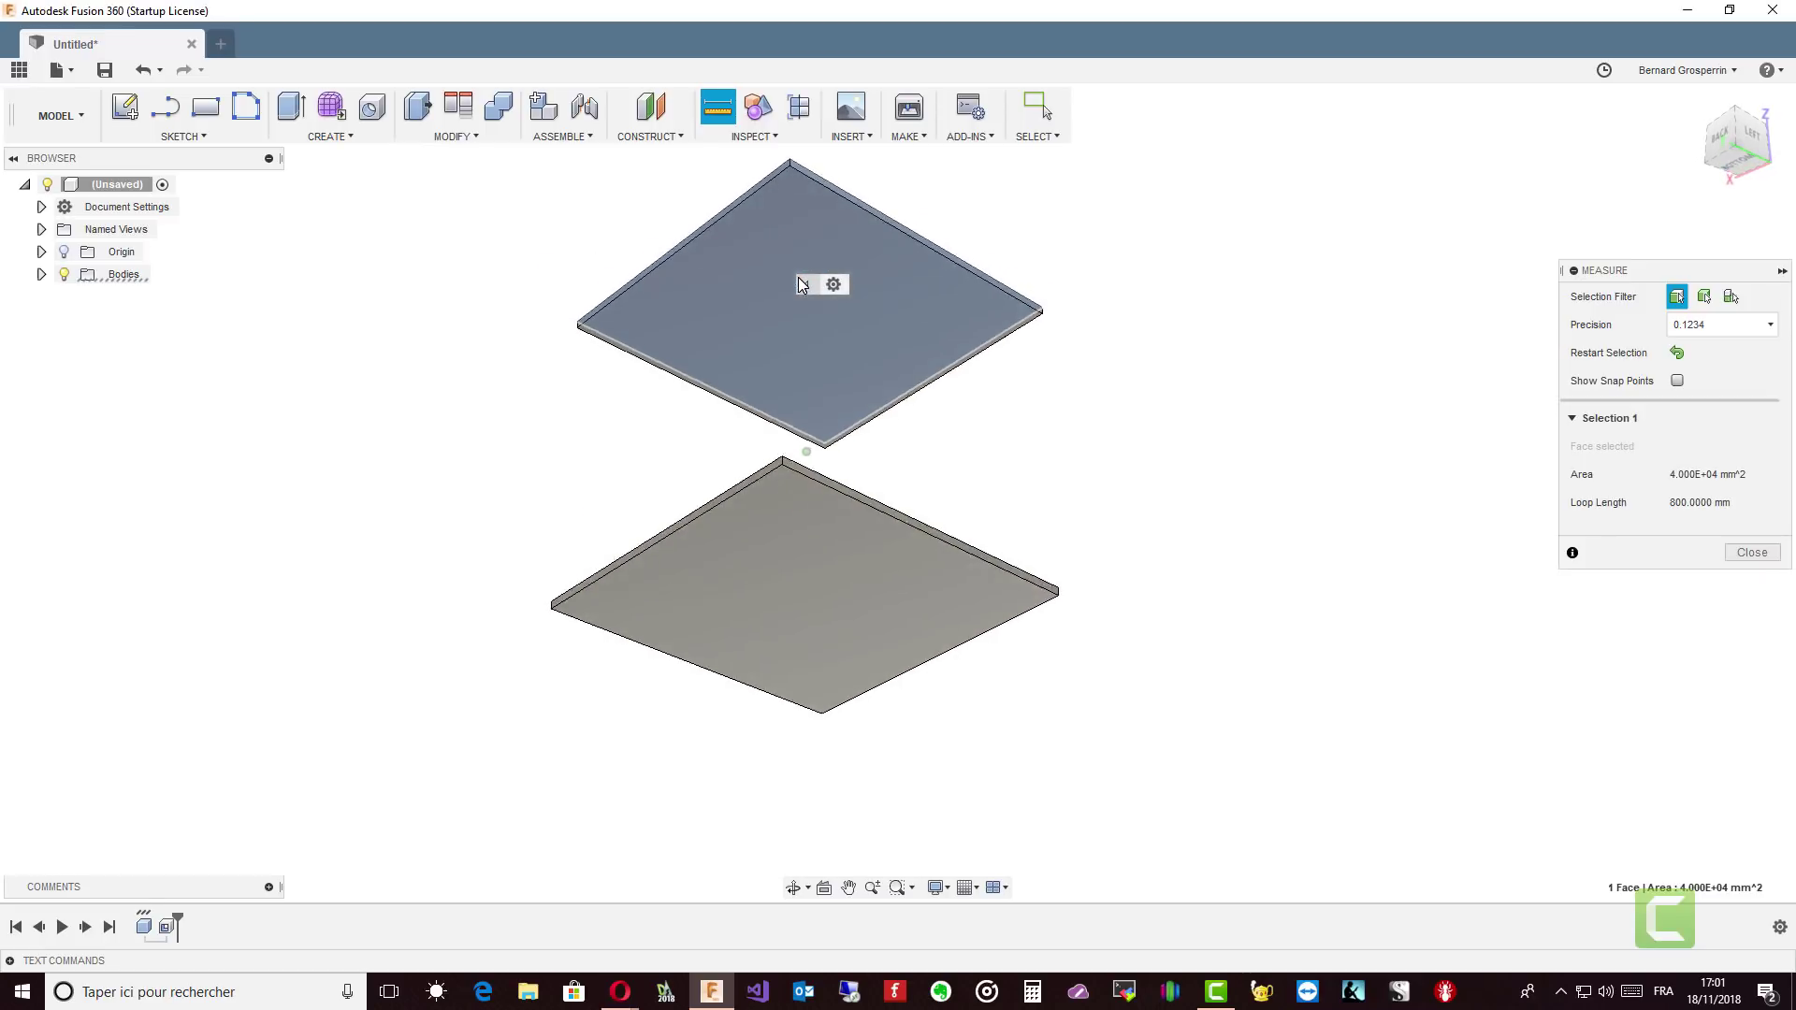
left_click(767, 598)
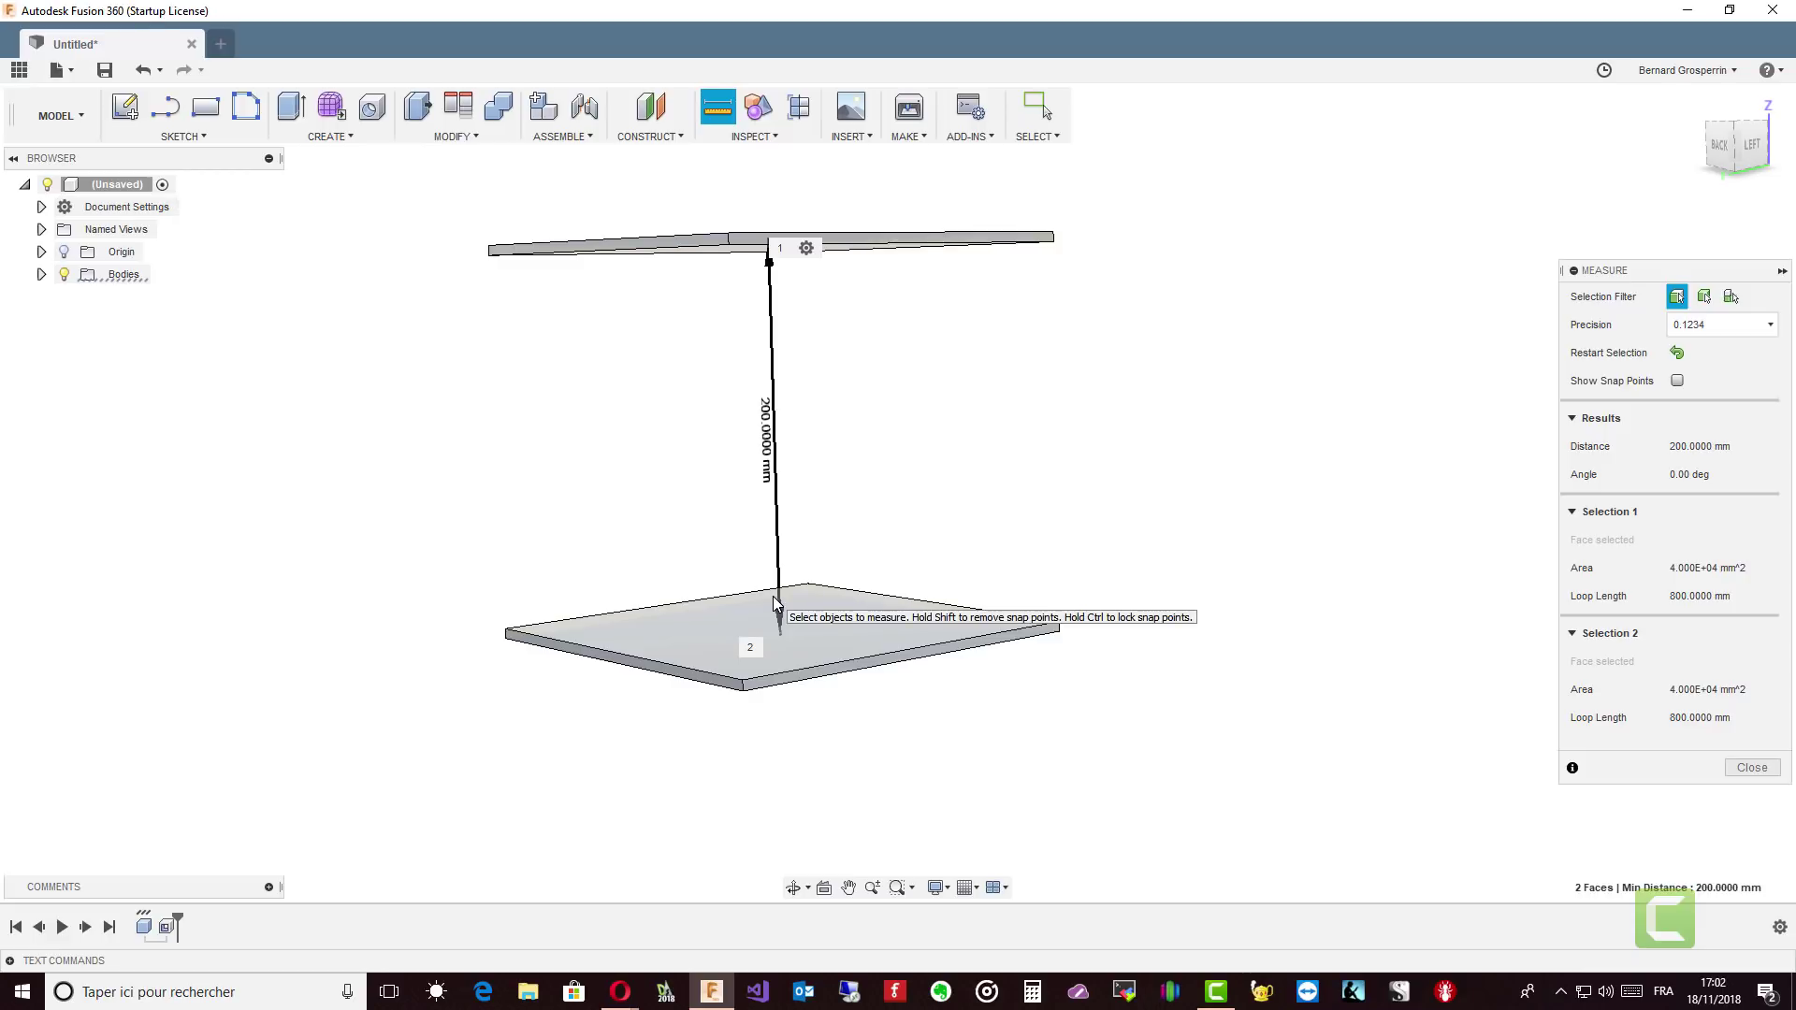
left_click(1751, 768)
Measure the gap between the facing inner faces of the upper and lower plates.
middle_click_drag(902, 332, 554, 145, "shift")
left_click(718, 109)
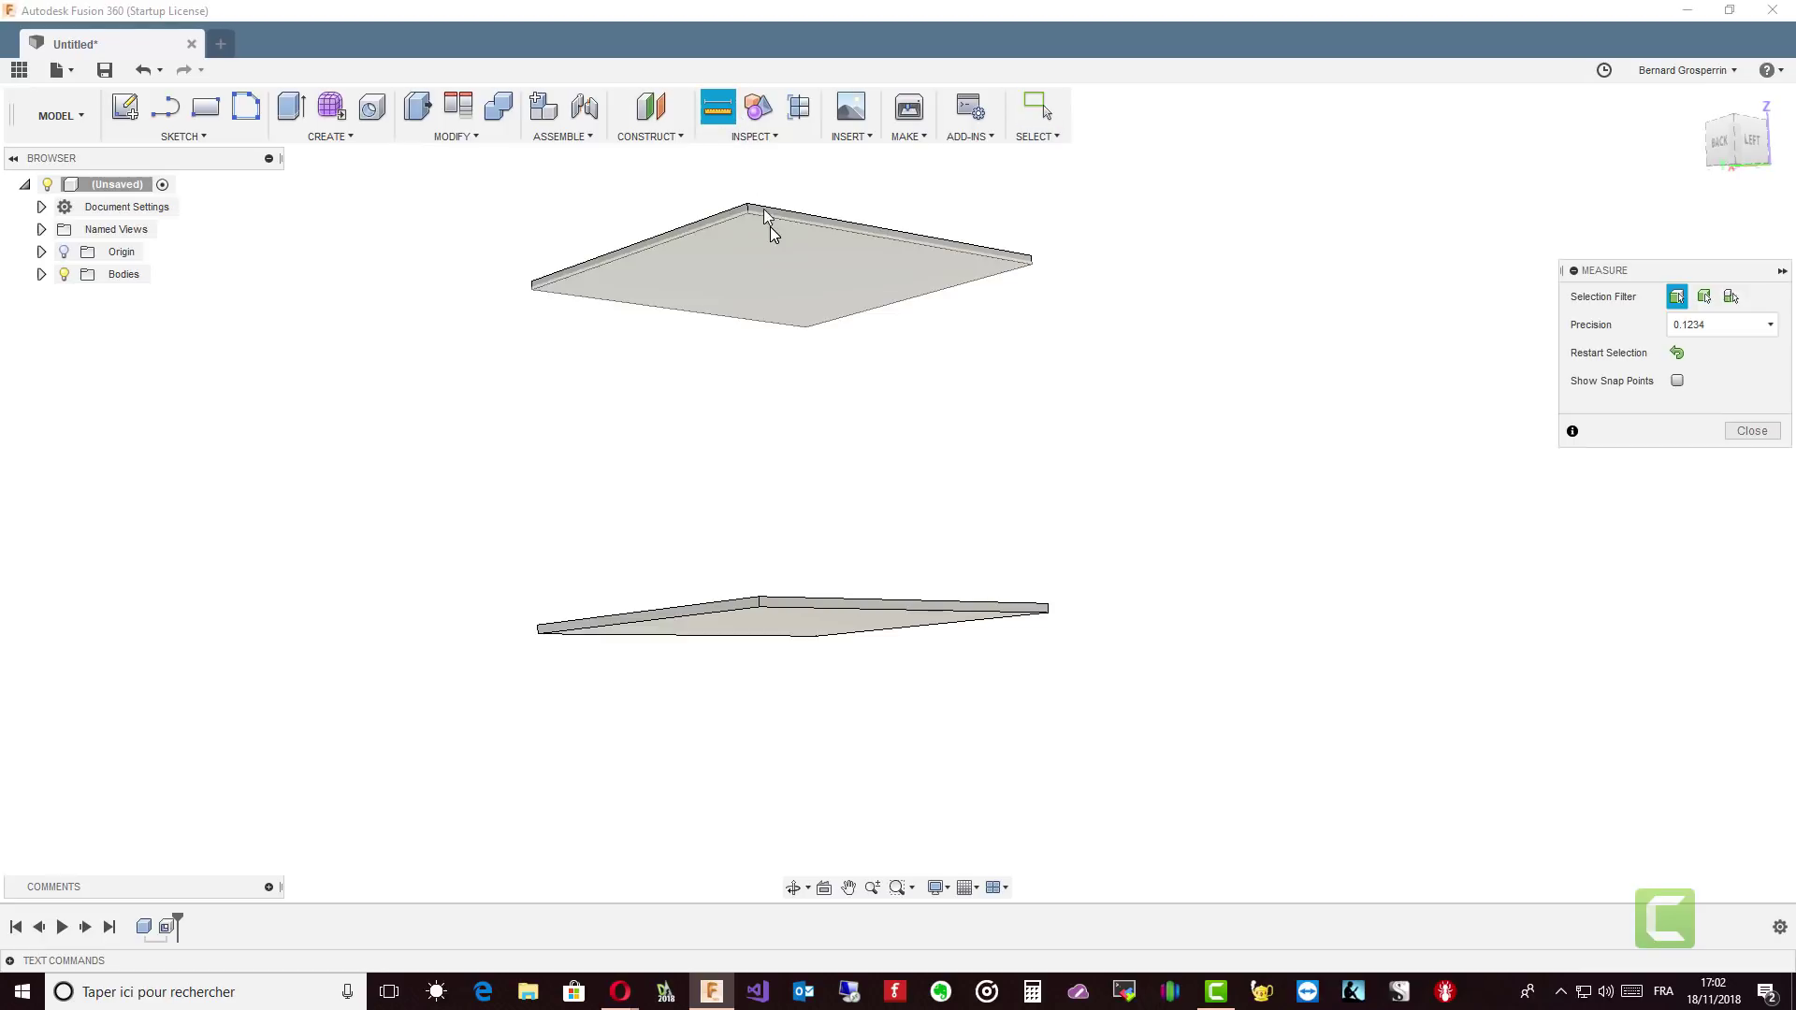
left_click(787, 272)
middle_click_drag(810, 400, 829, 617, "shift")
left_click(827, 607)
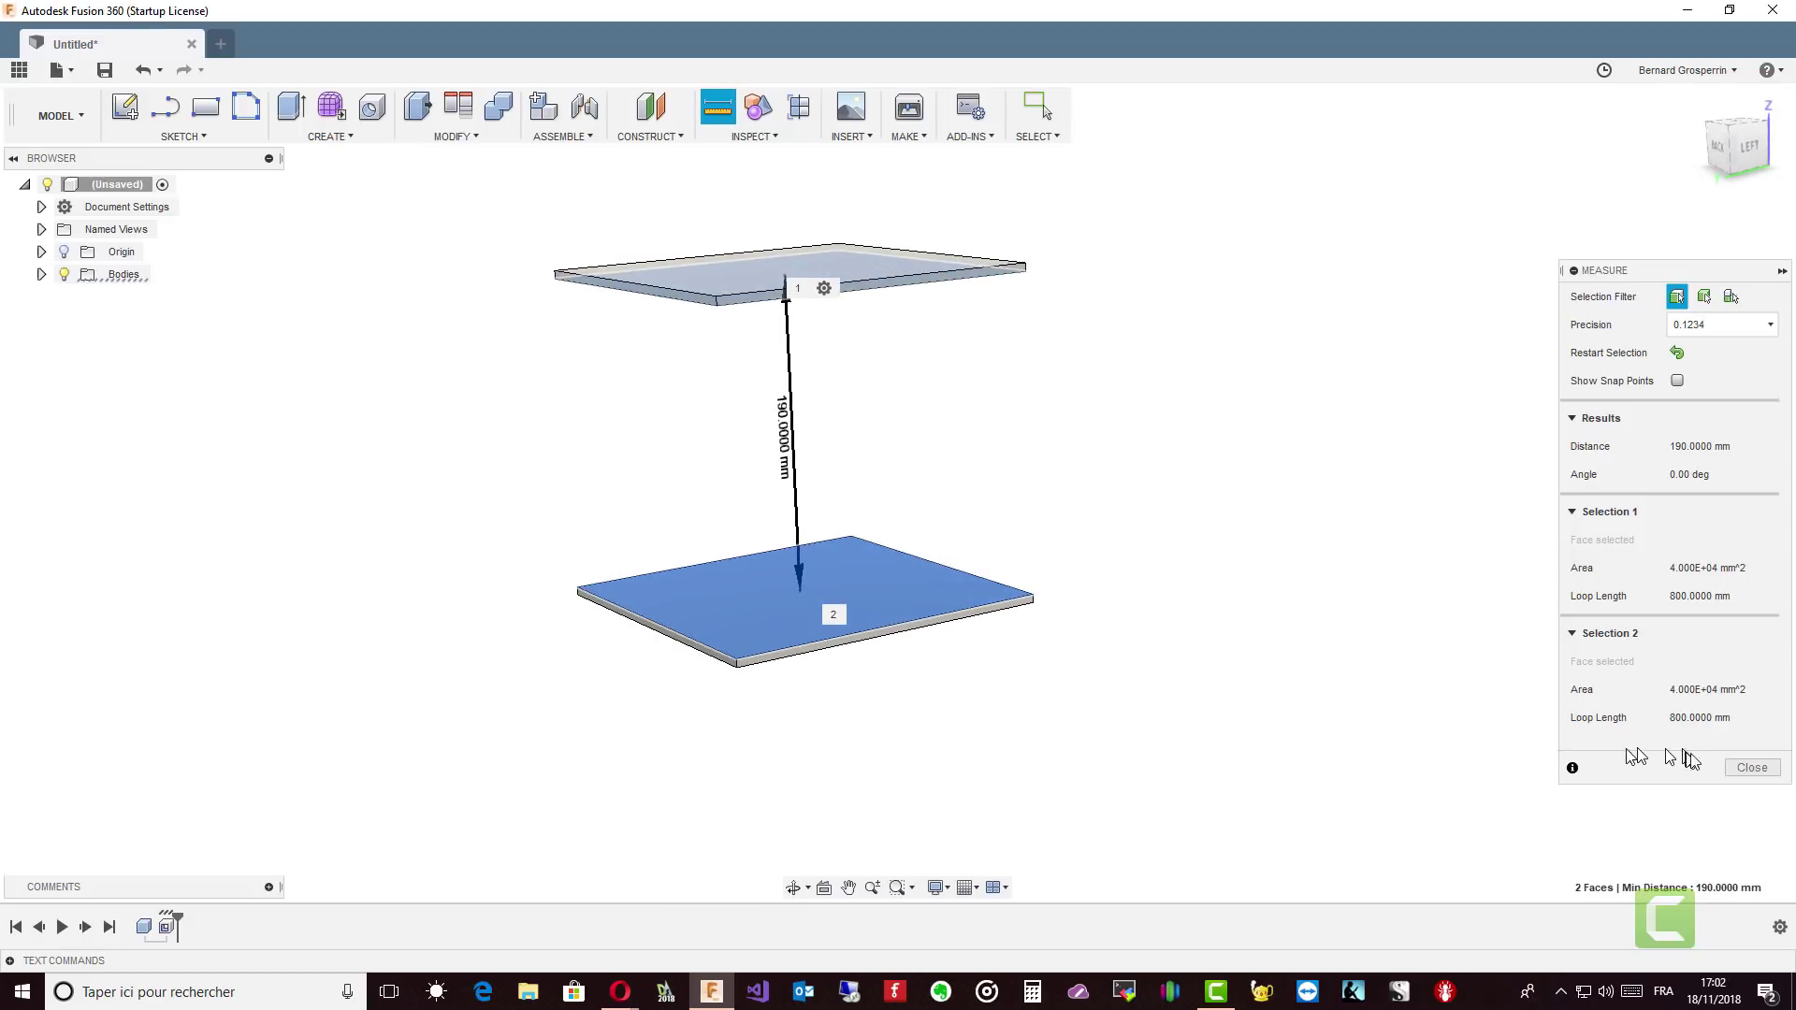
left_click(1745, 769)
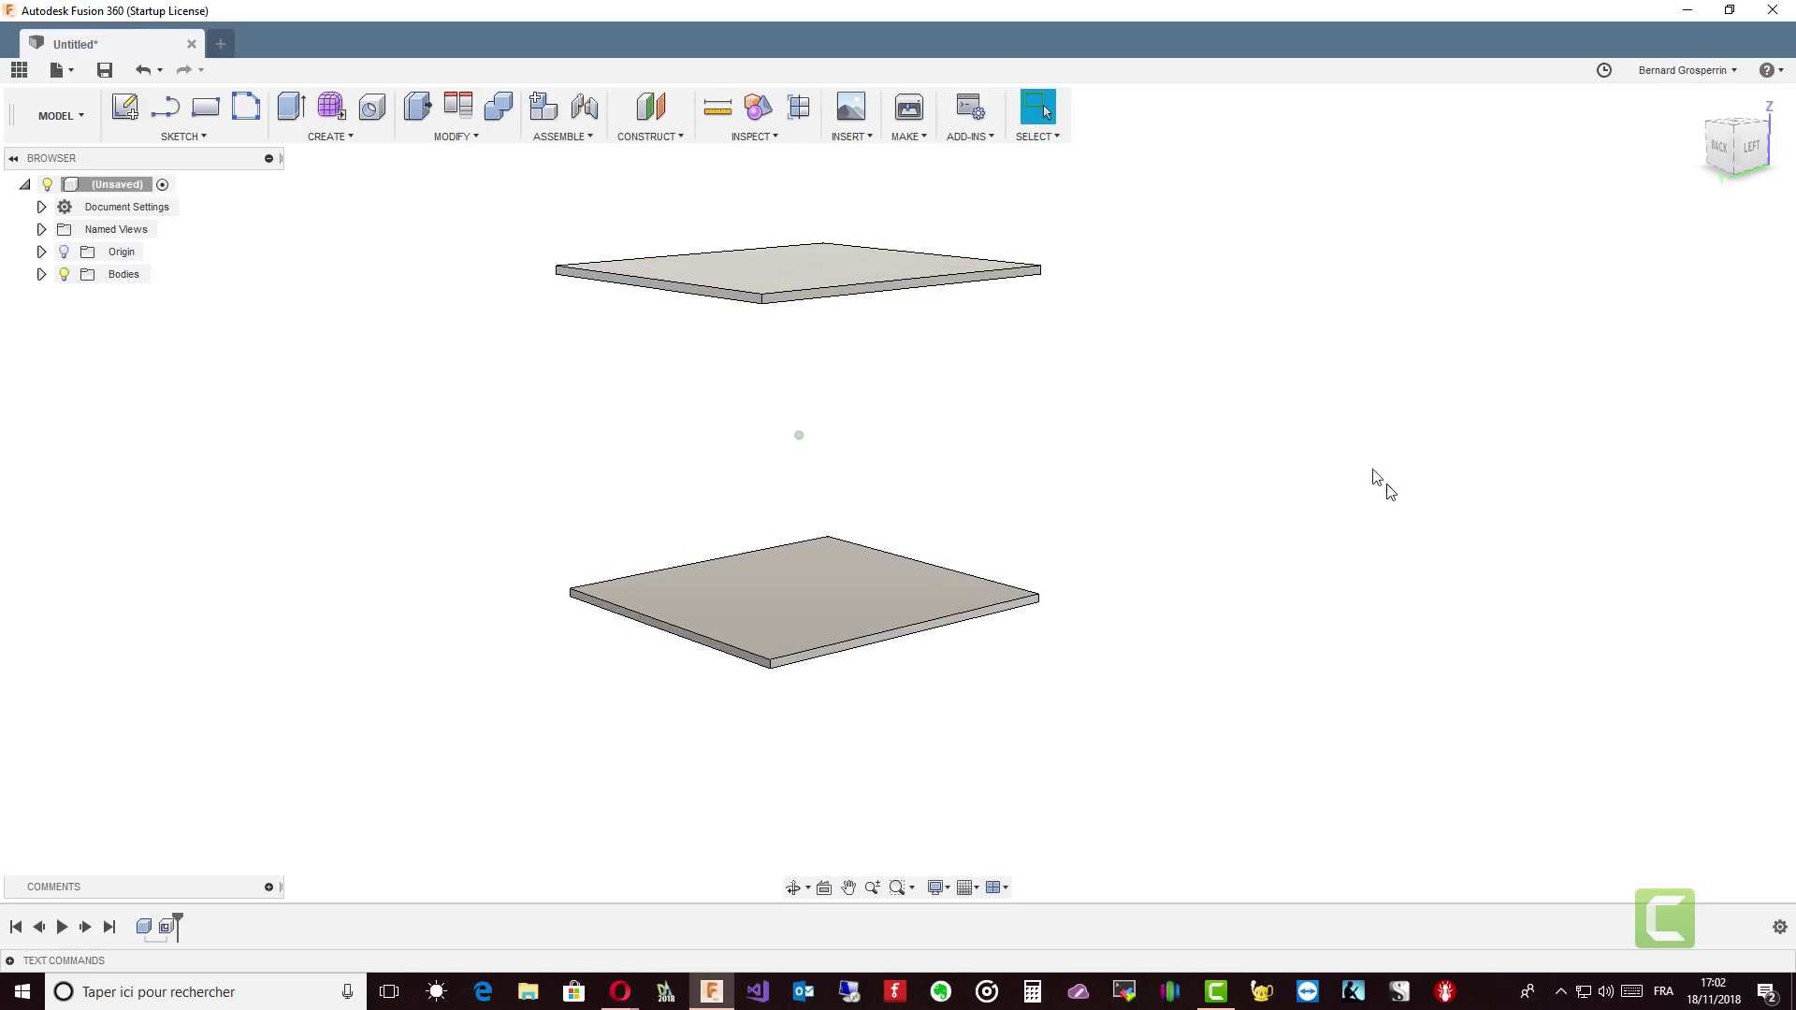
Undo the shell that removed the box's four side faces.
middle_click_drag(485, 179, 486, 178, "shift")
left_click(140, 70)
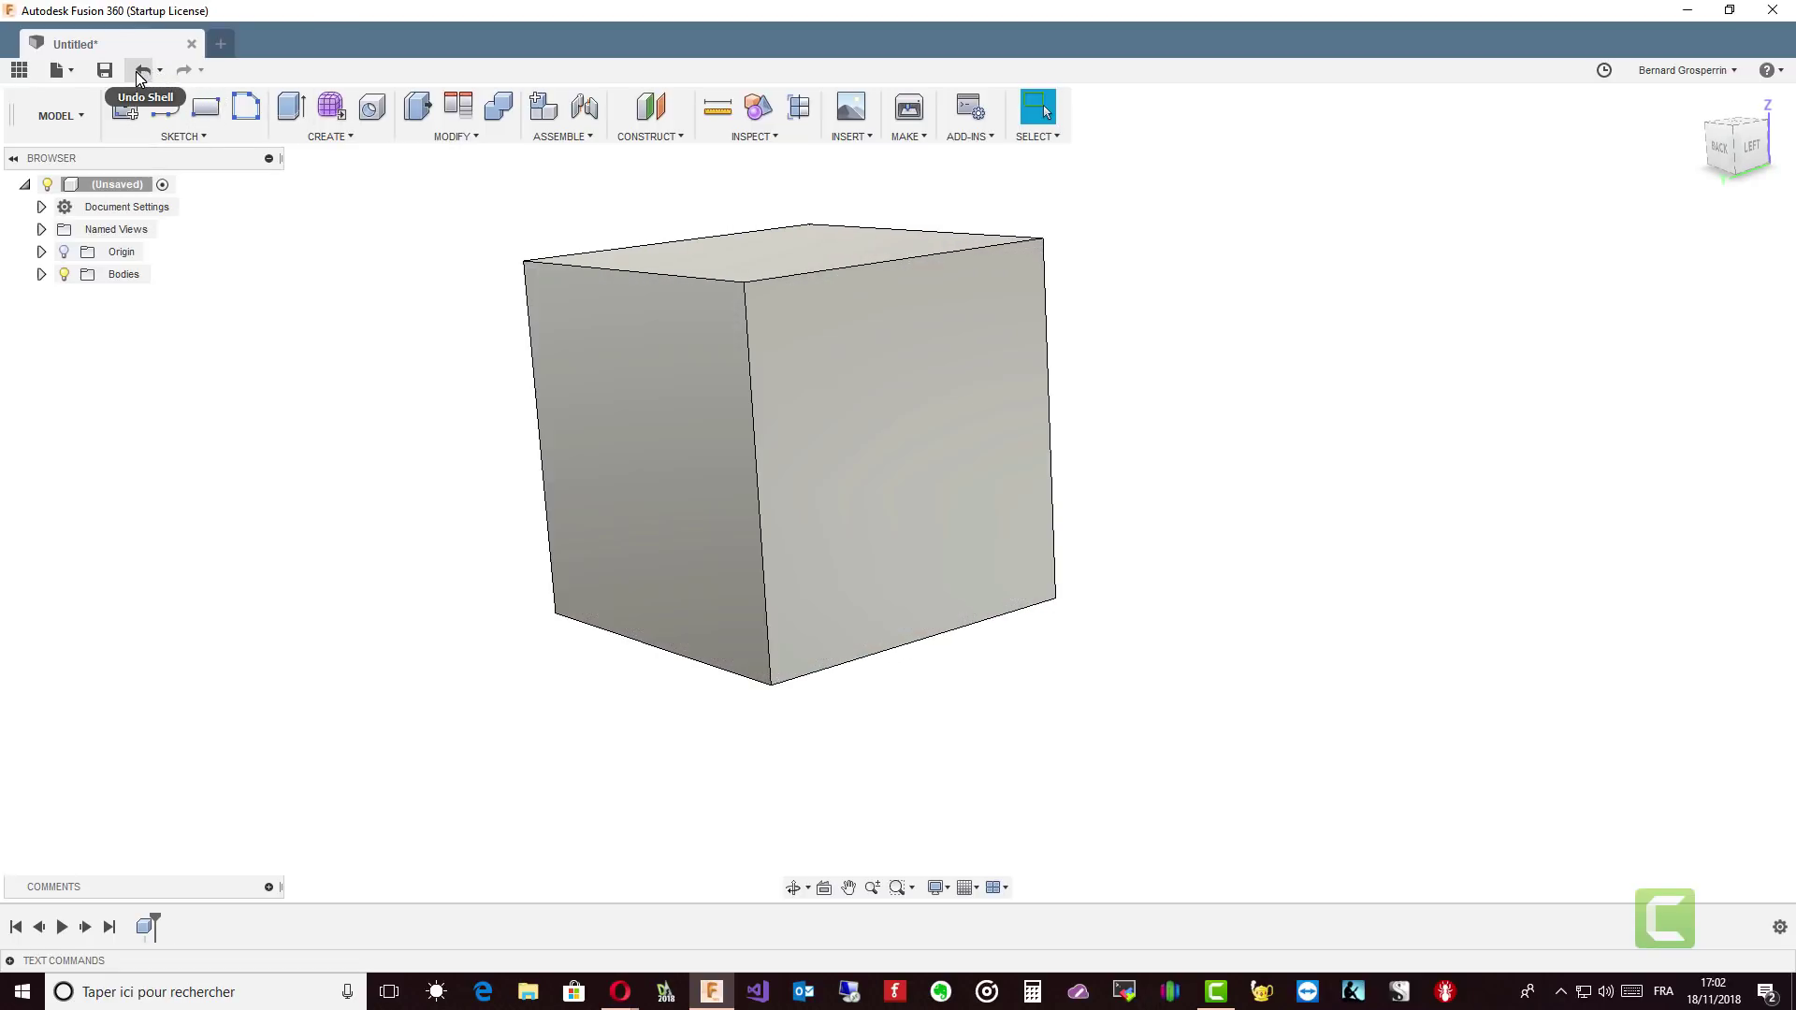
Shell the box with only its upper face removed and an inside thickness of 5 mm.
middle_click_drag(140, 75, 503, 201, "shift")
left_click(337, 137)
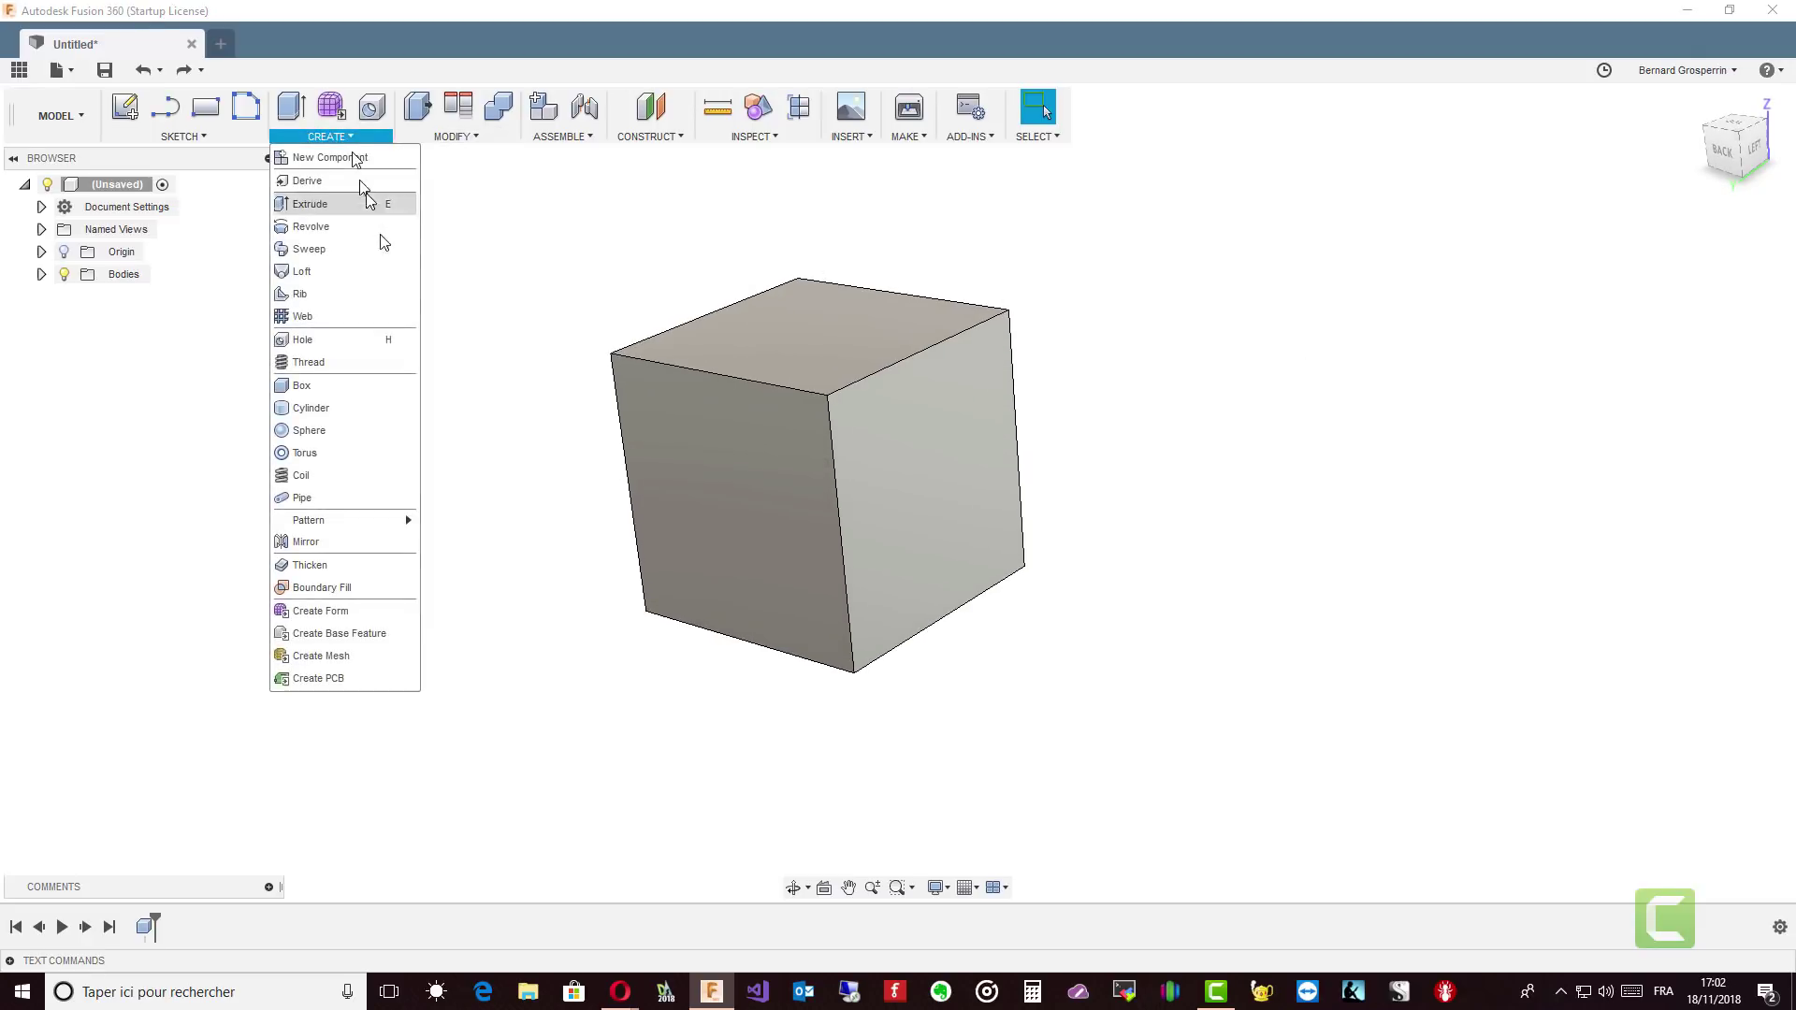
left_click(452, 137)
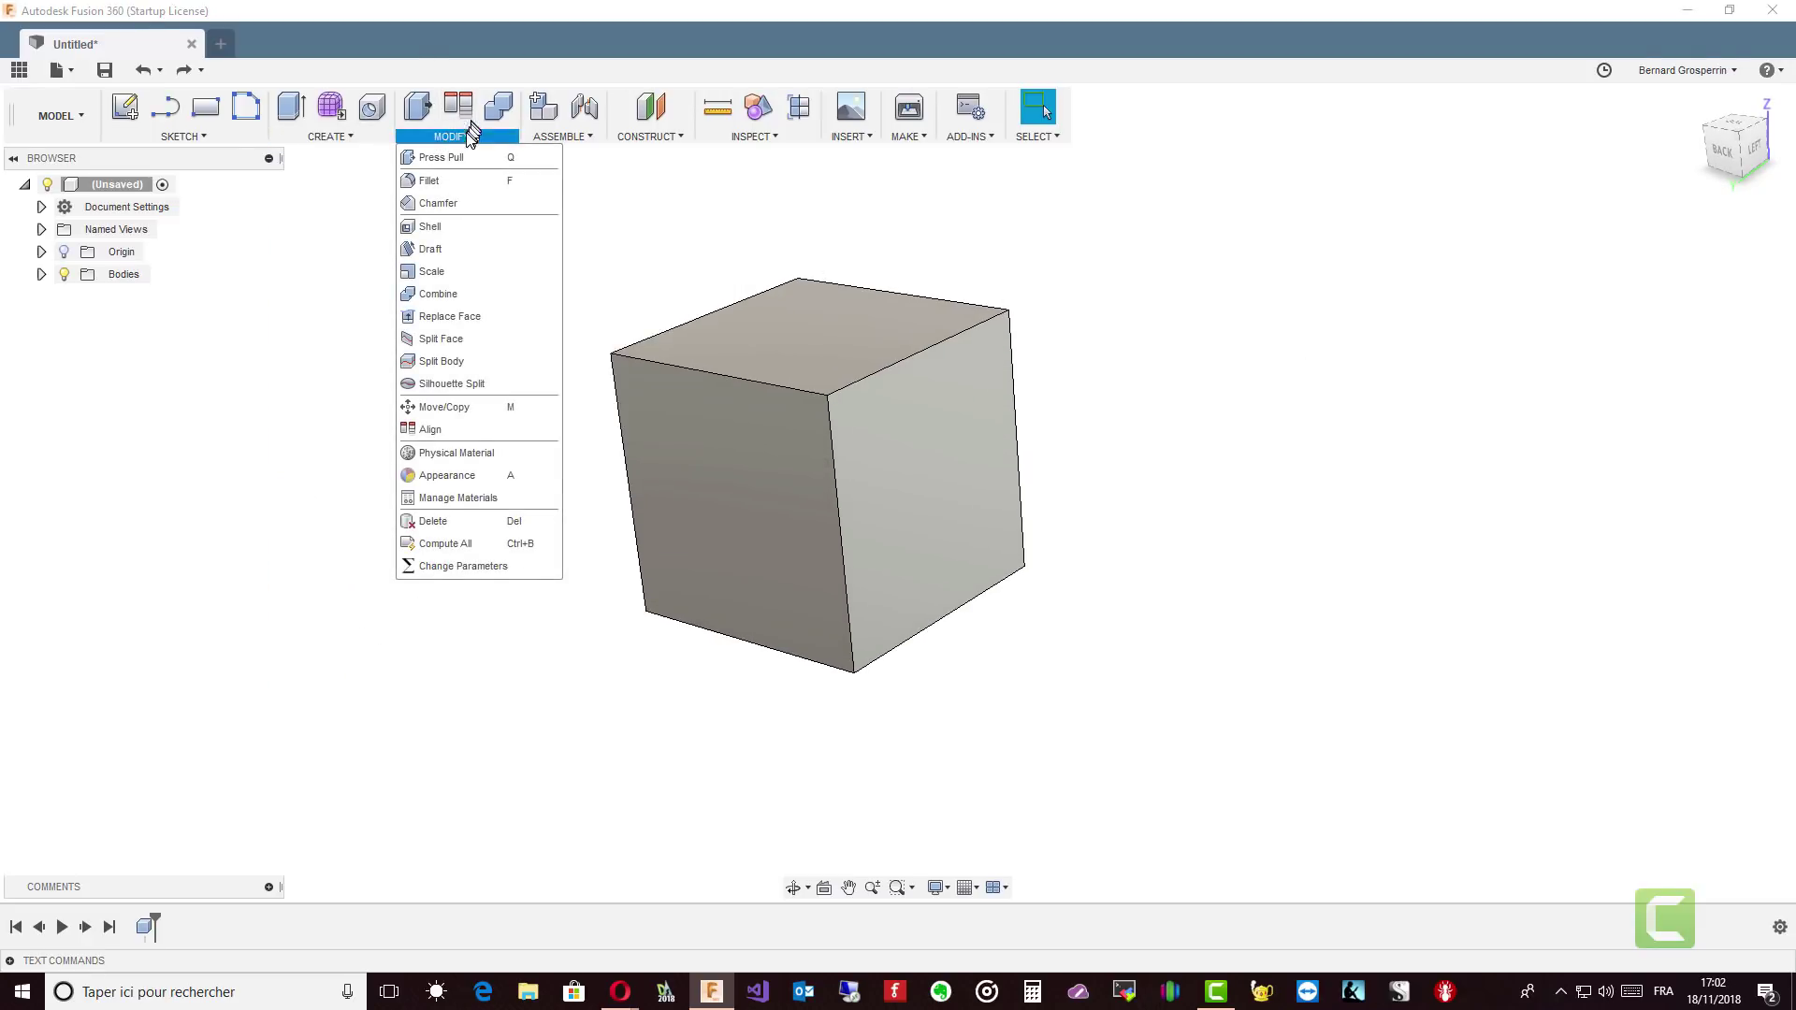
left_click(432, 226)
middle_click_drag(586, 269, 806, 373, "shift")
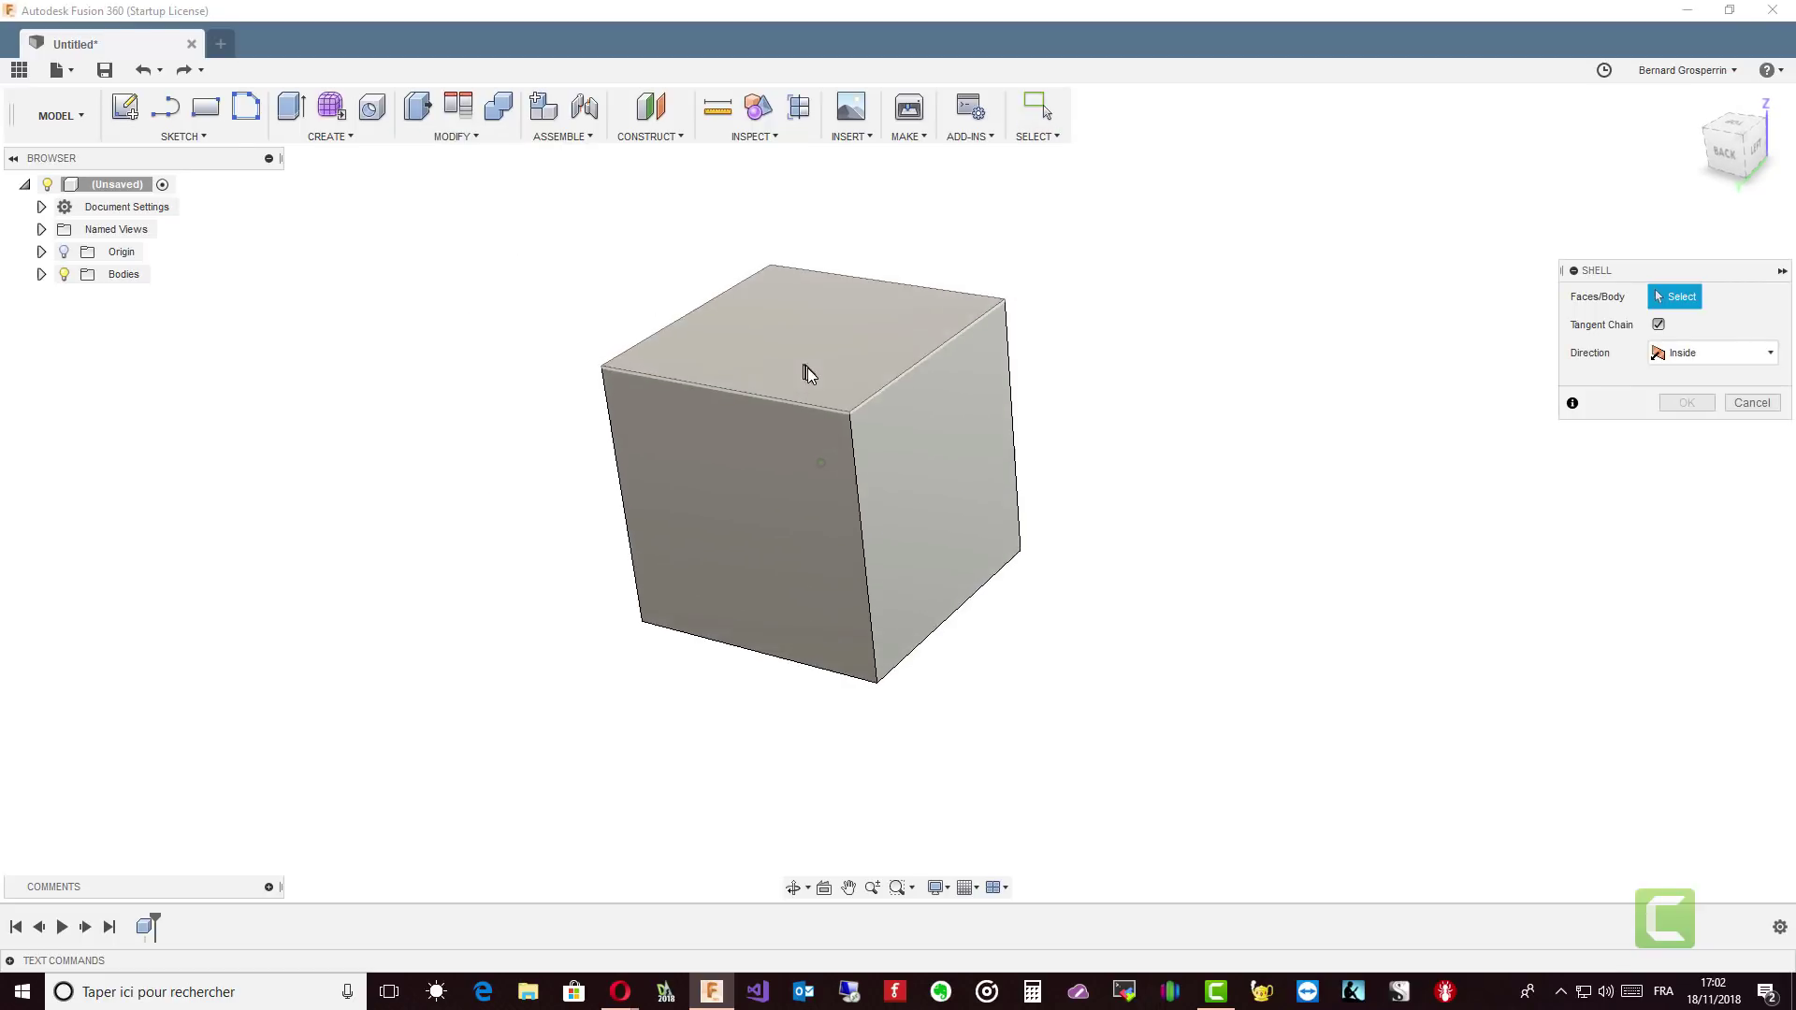
left_click(812, 381)
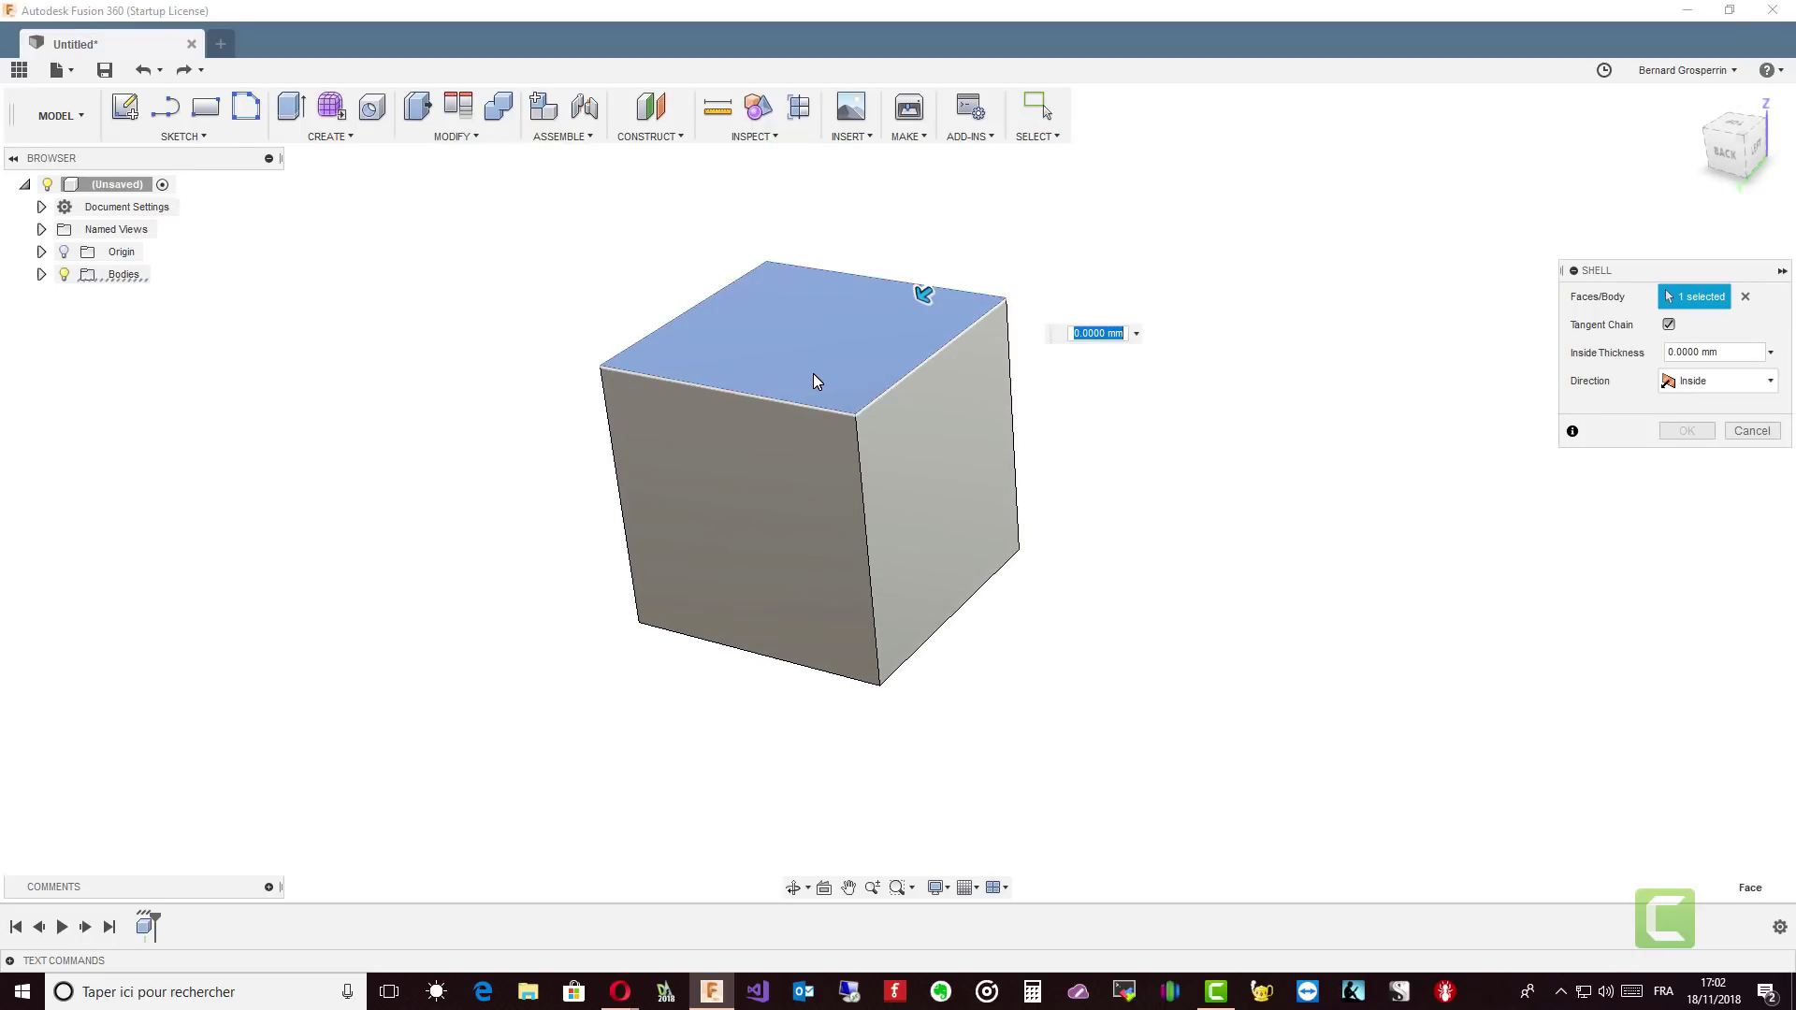
type("1")
key("Return")
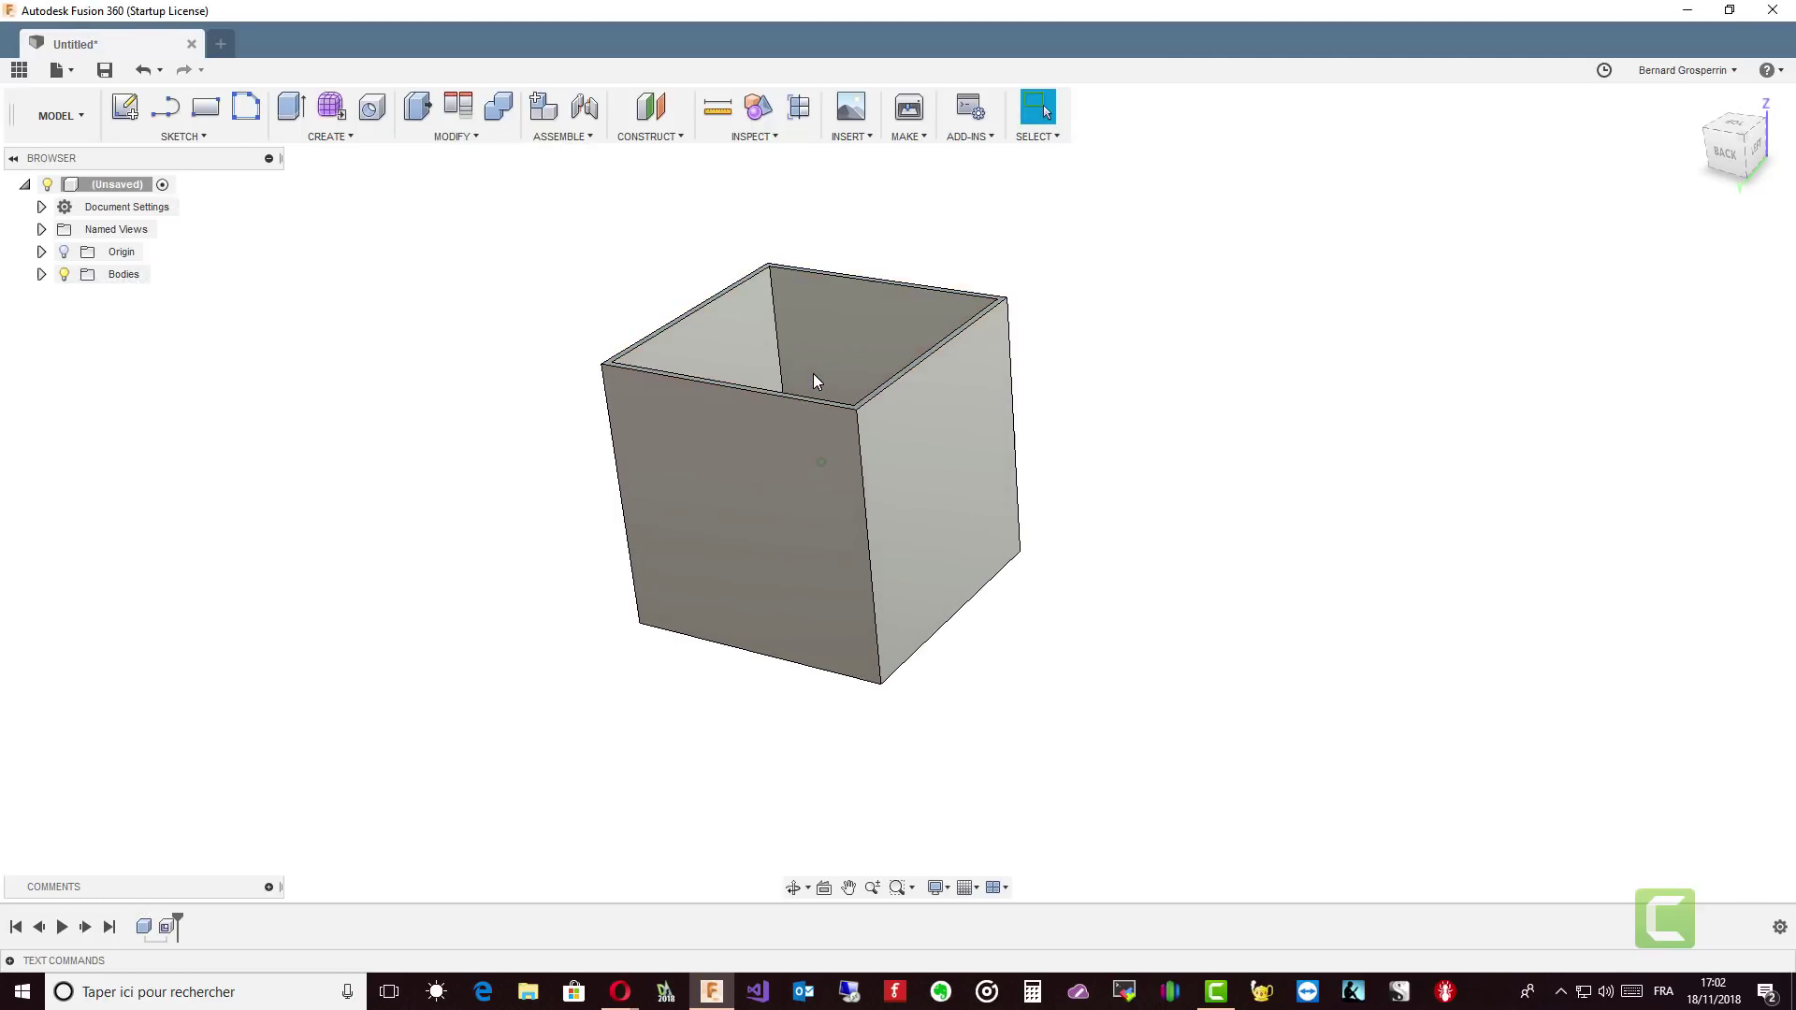
middle_click_drag(812, 373, 559, 169, "shift")
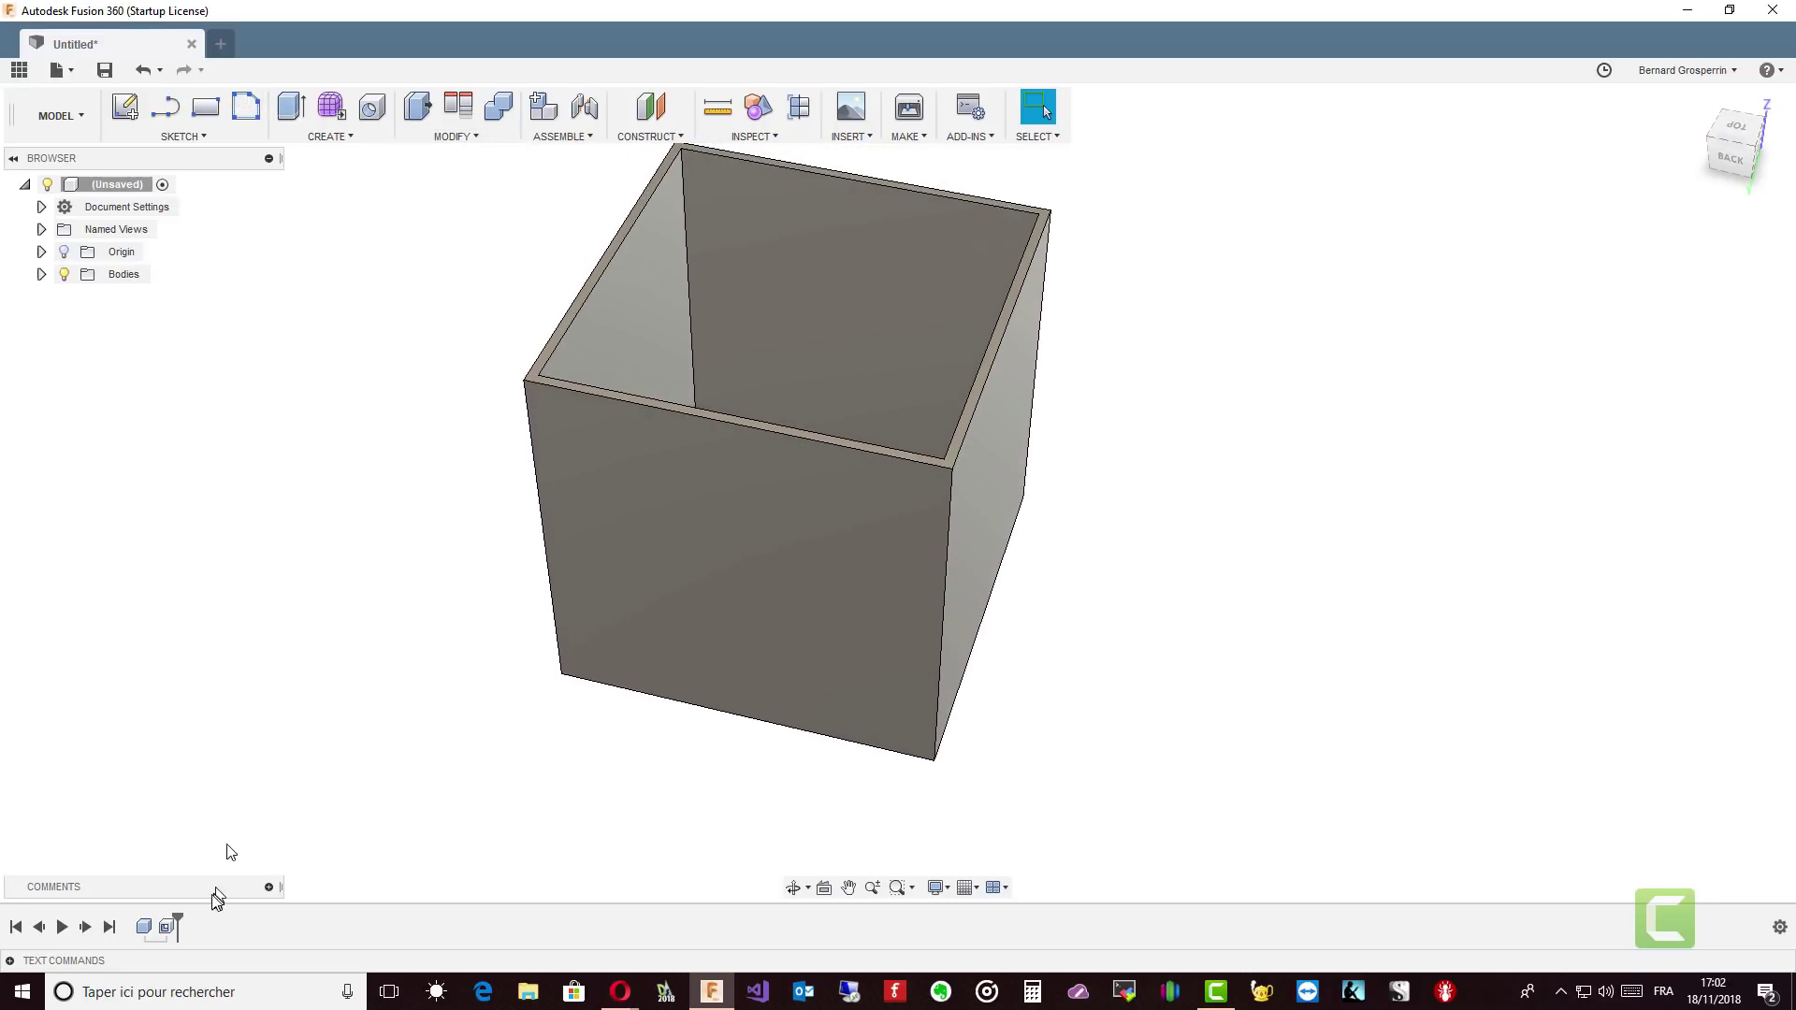
Edit the box's shell feature to remove the underside face as well, making the box open at both ends.
left_click(169, 928)
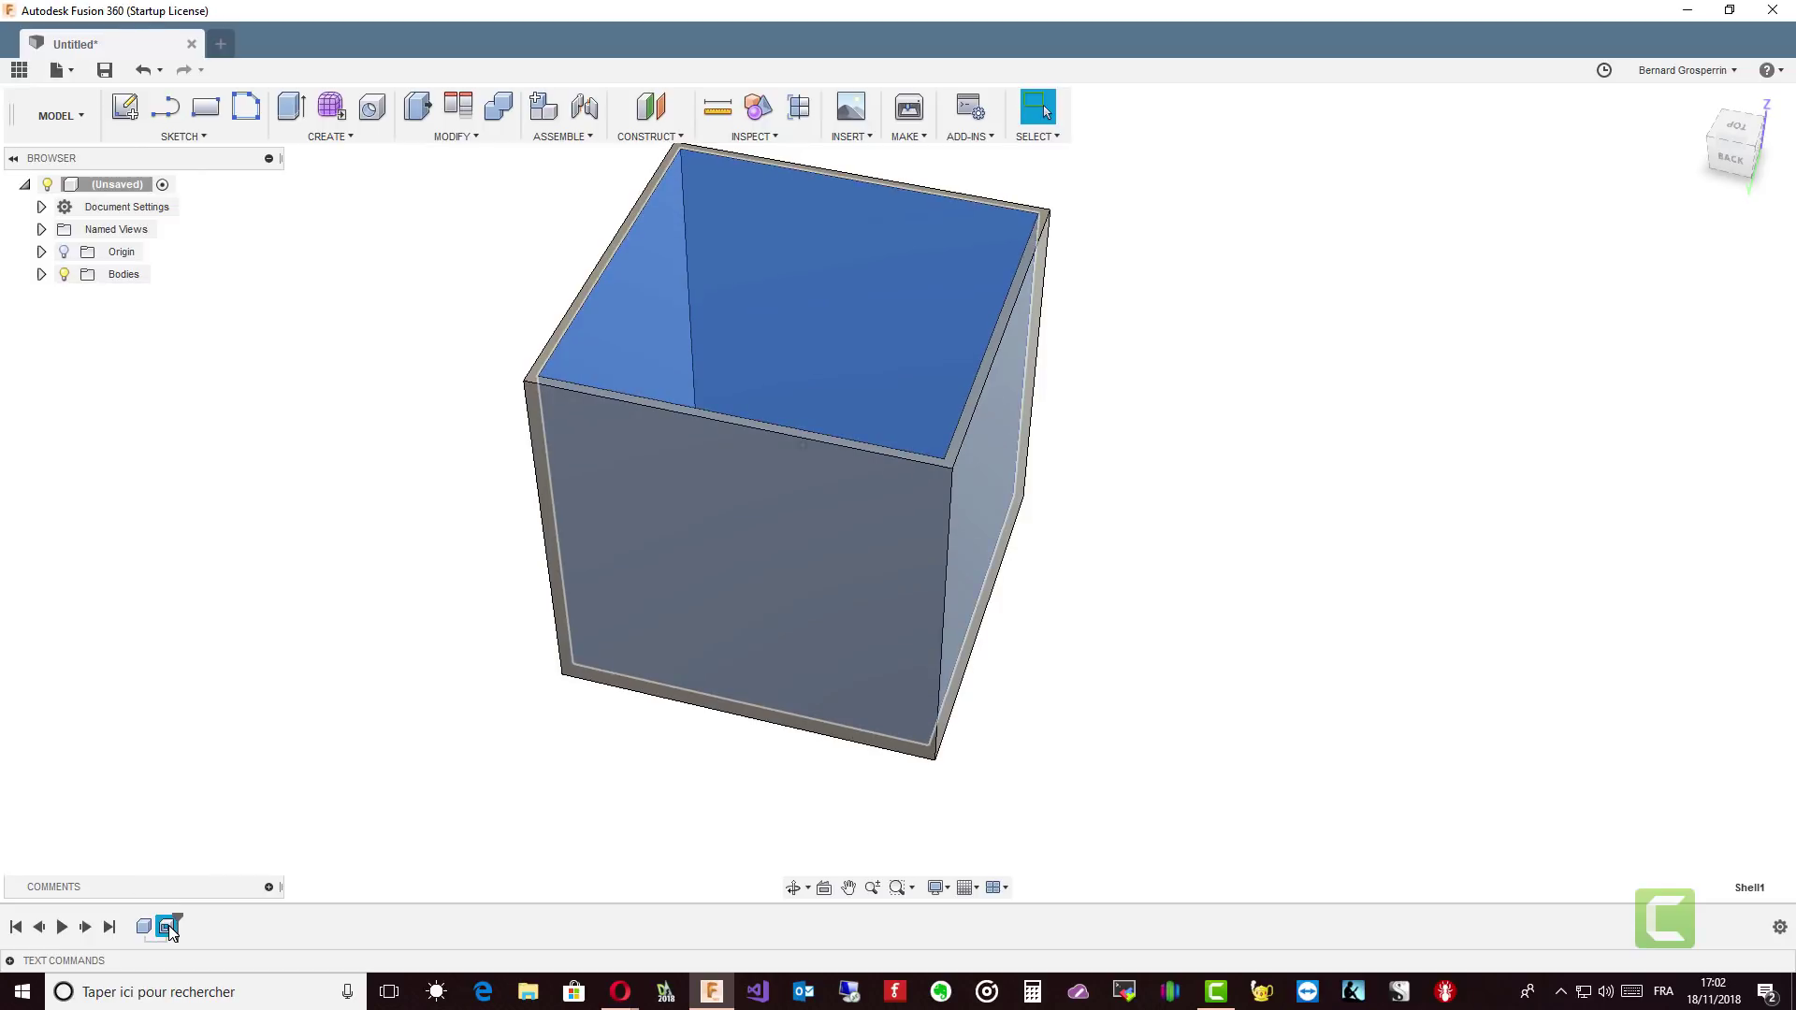
right_click(169, 924)
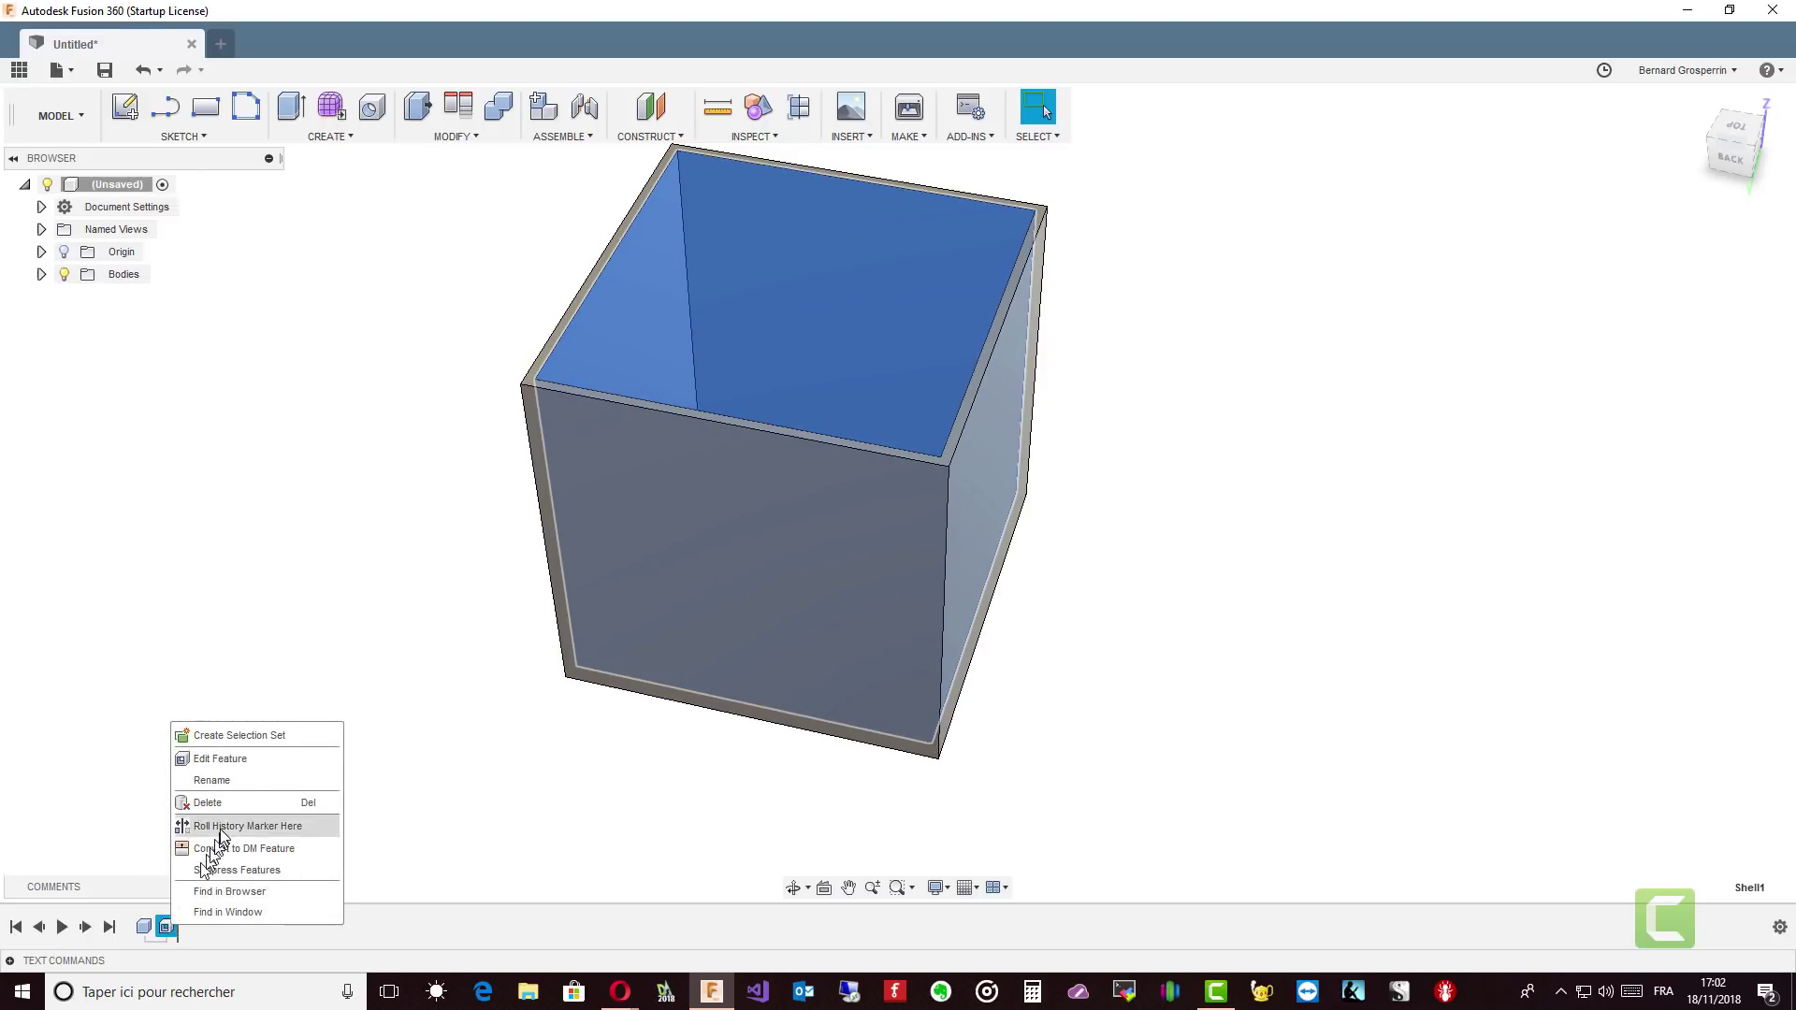
left_click(233, 758)
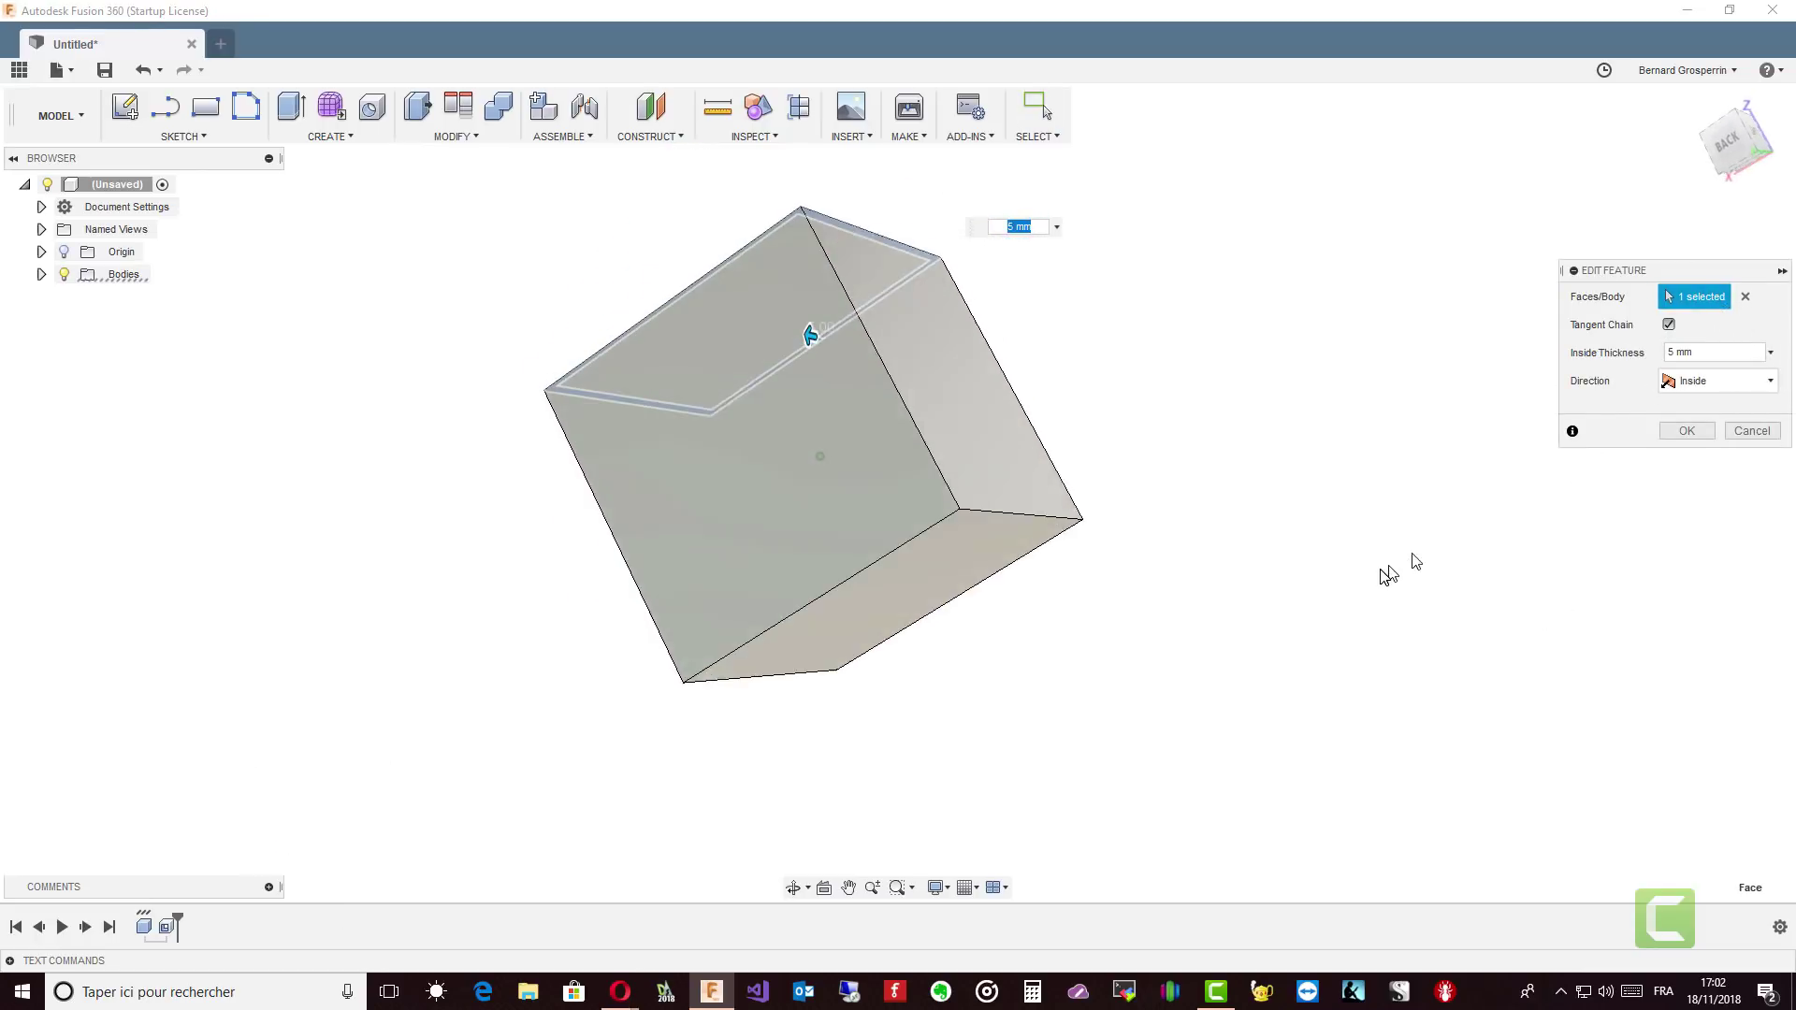
left_click(939, 570)
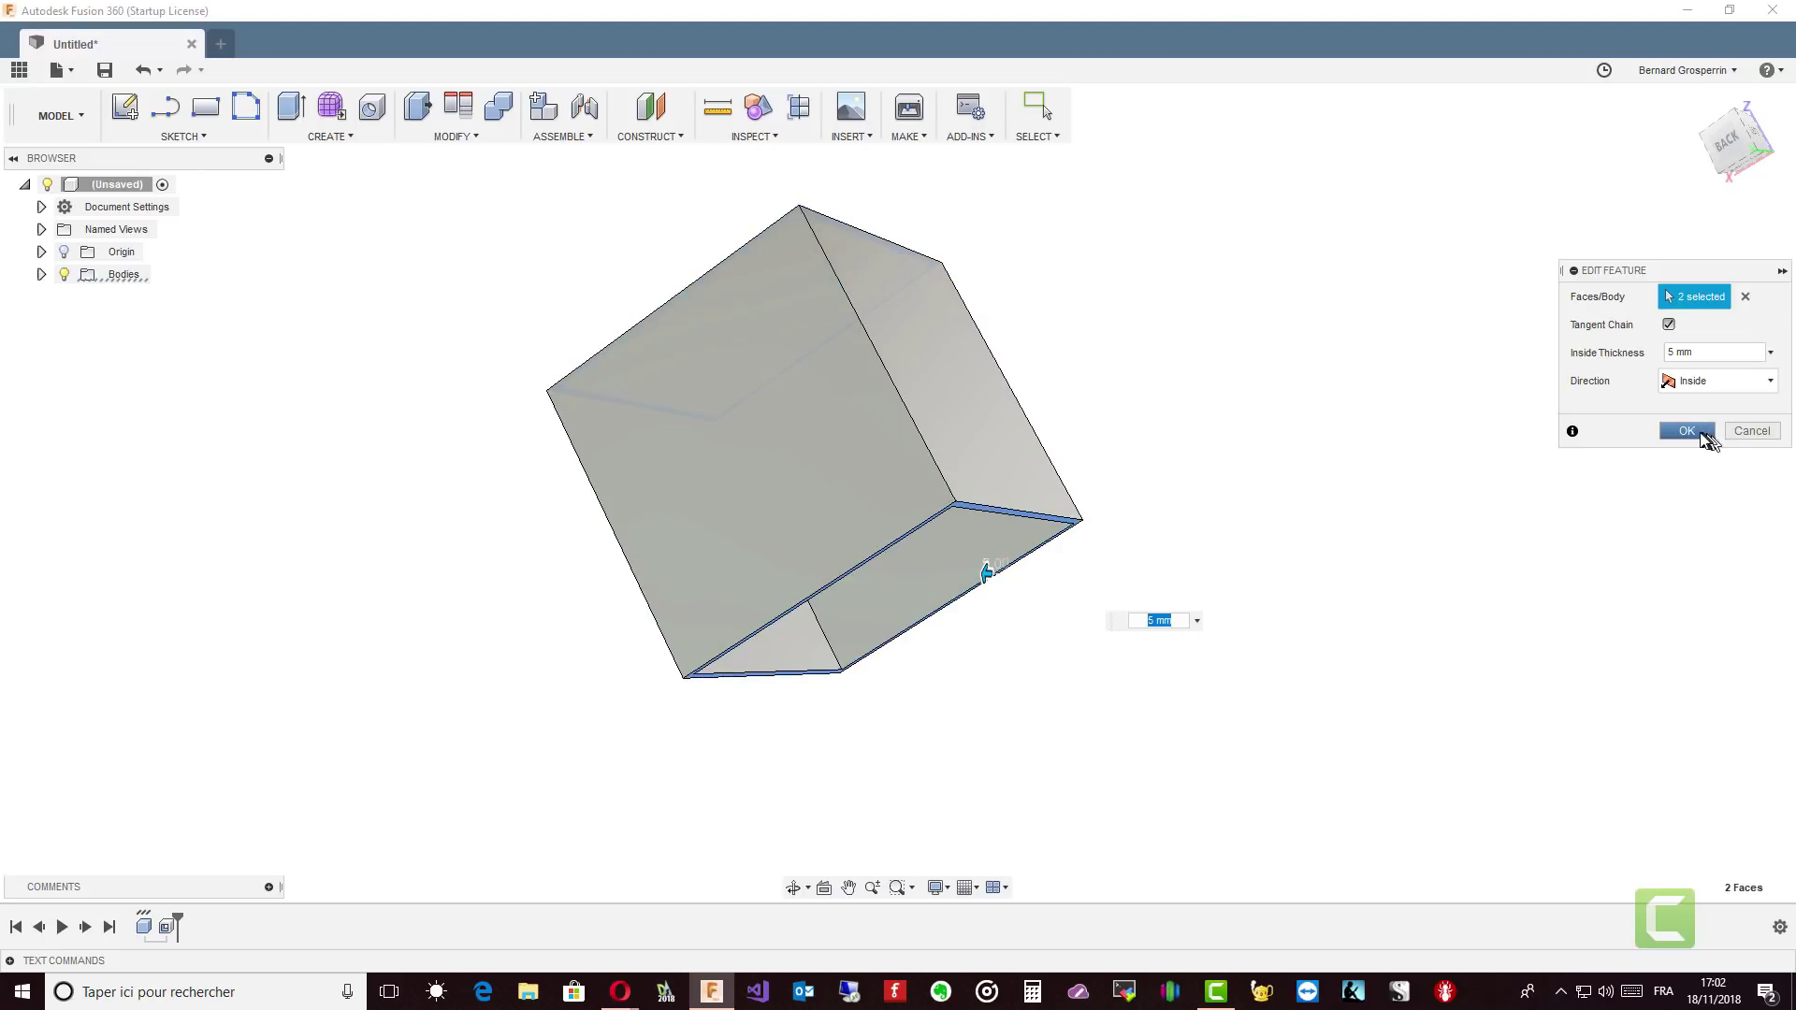
left_click(1687, 431)
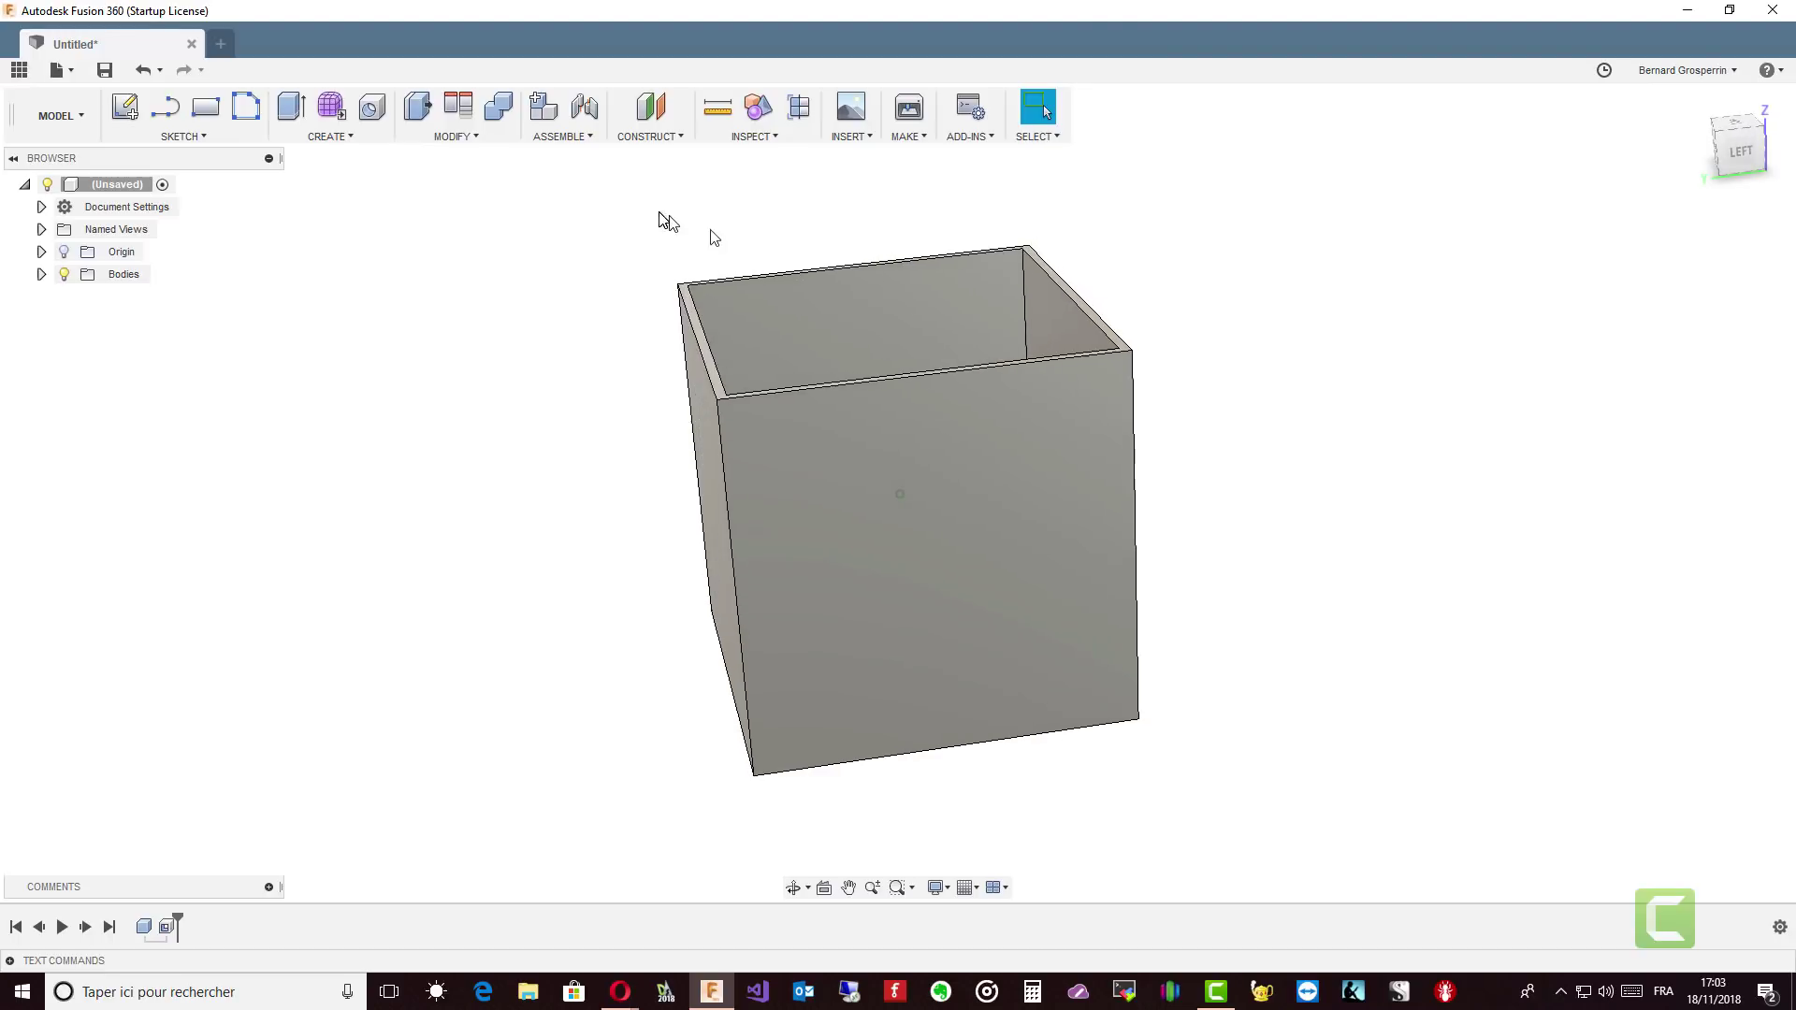
Create a cylinder as a new body beside the box, with a diameter of 250 mm and a height of 200 mm.
left_click(375, 141)
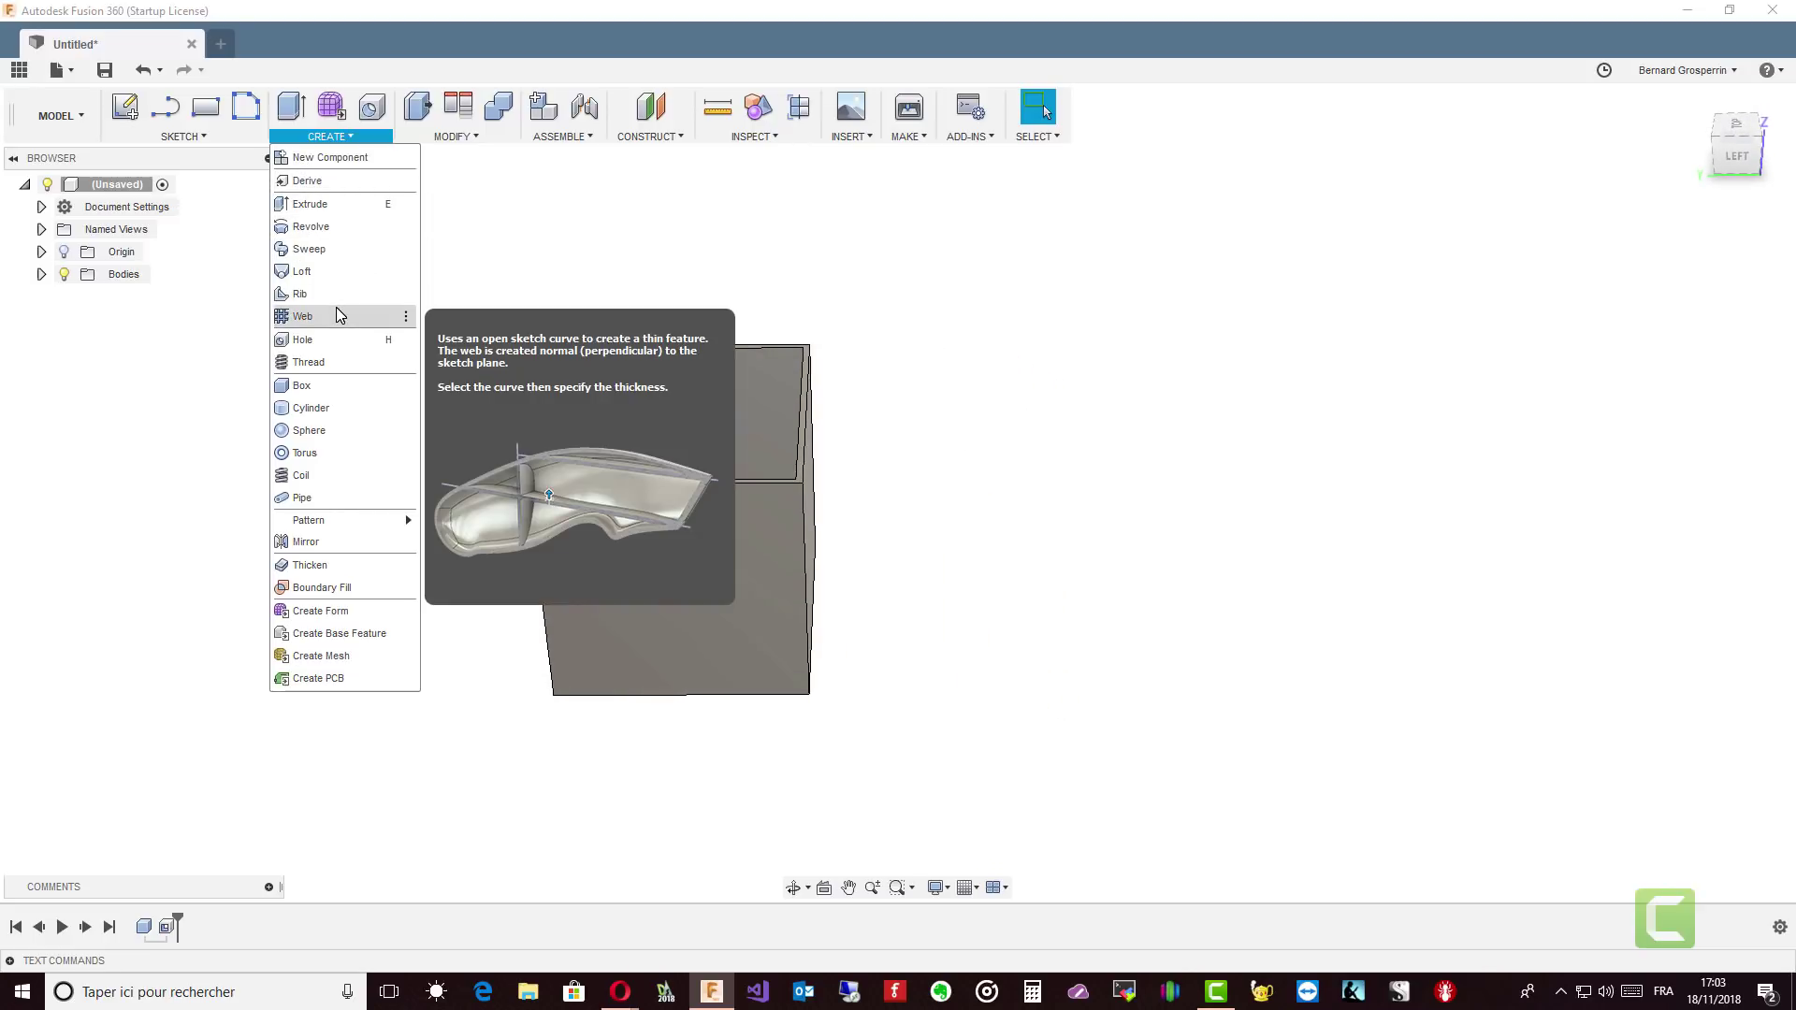
left_click(310, 408)
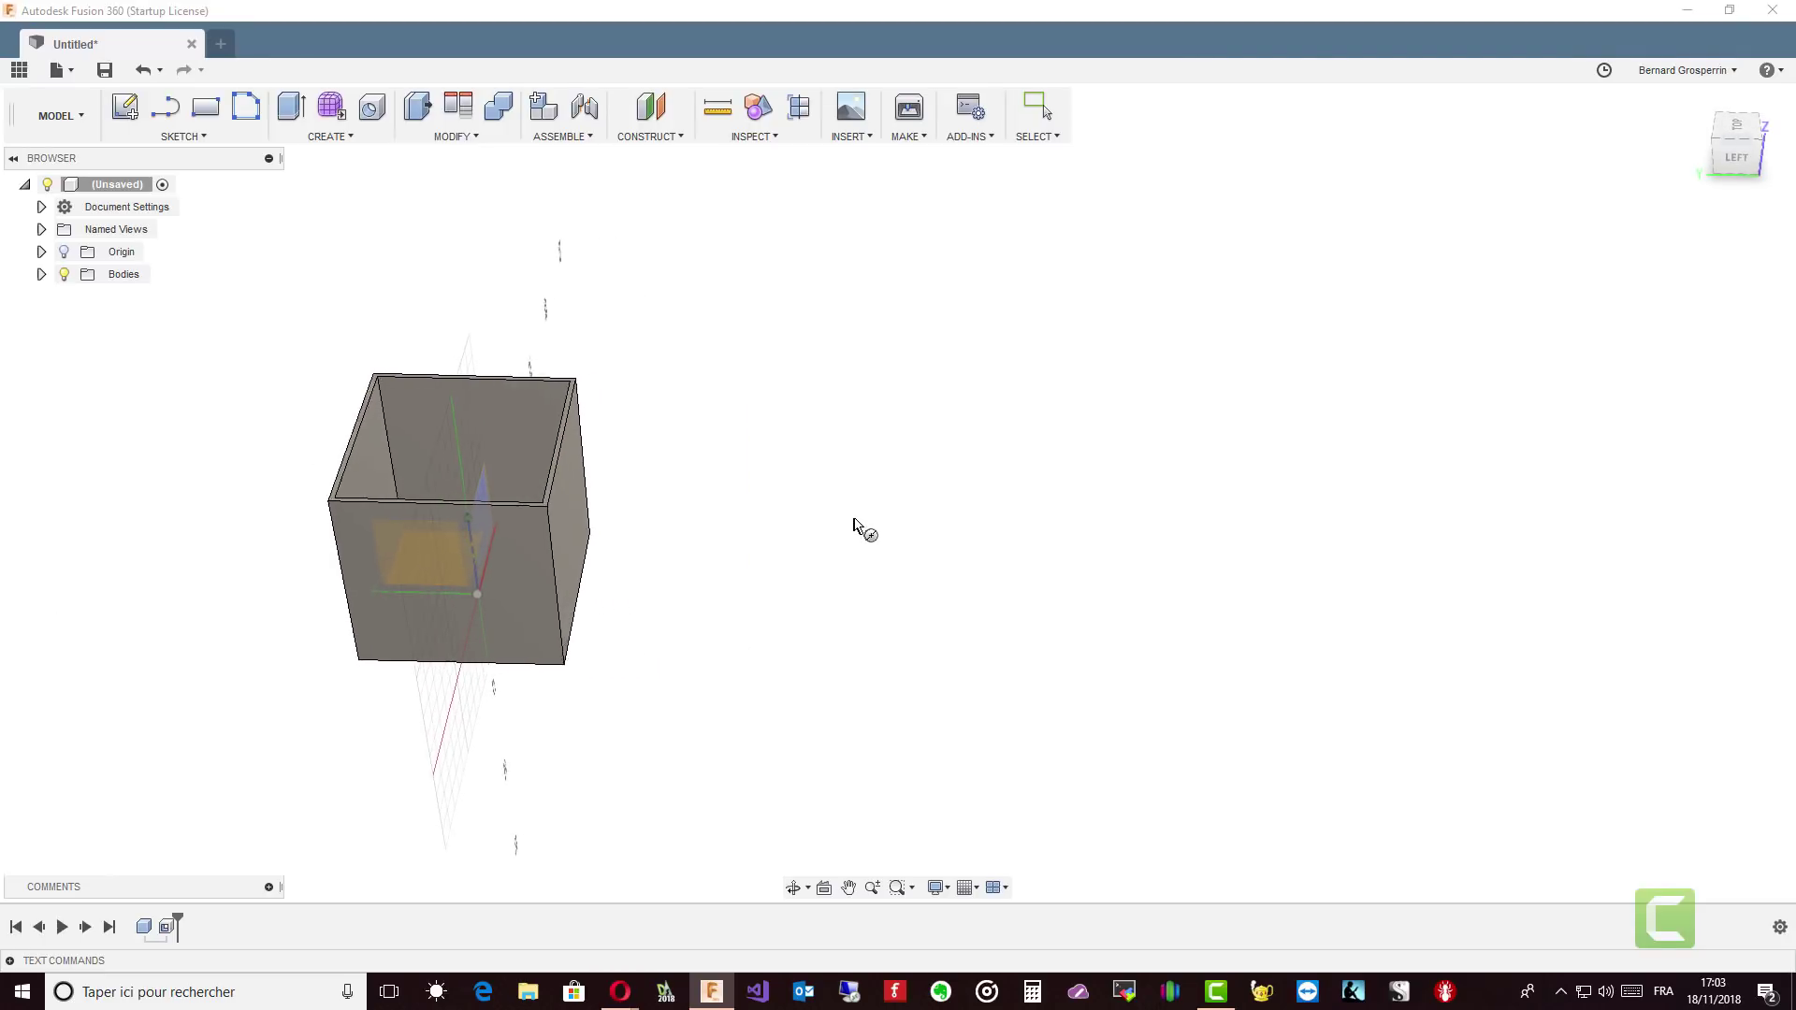
left_click(861, 521)
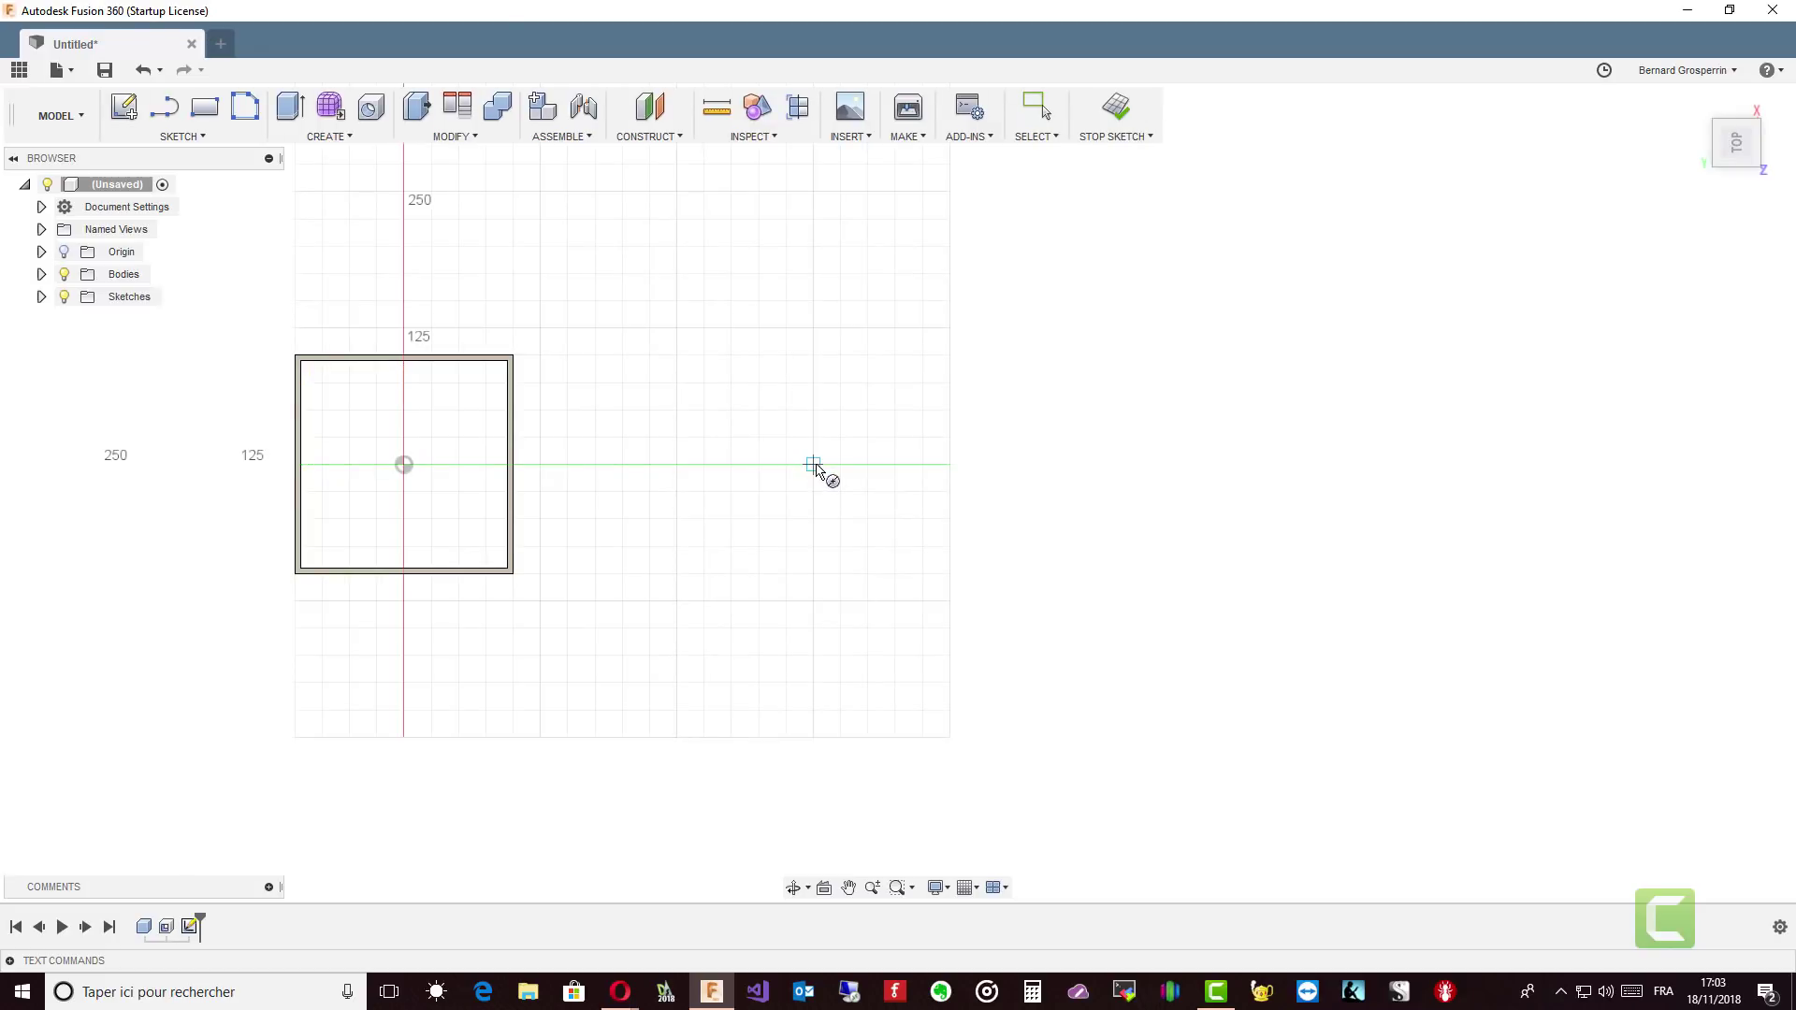
left_click(813, 464)
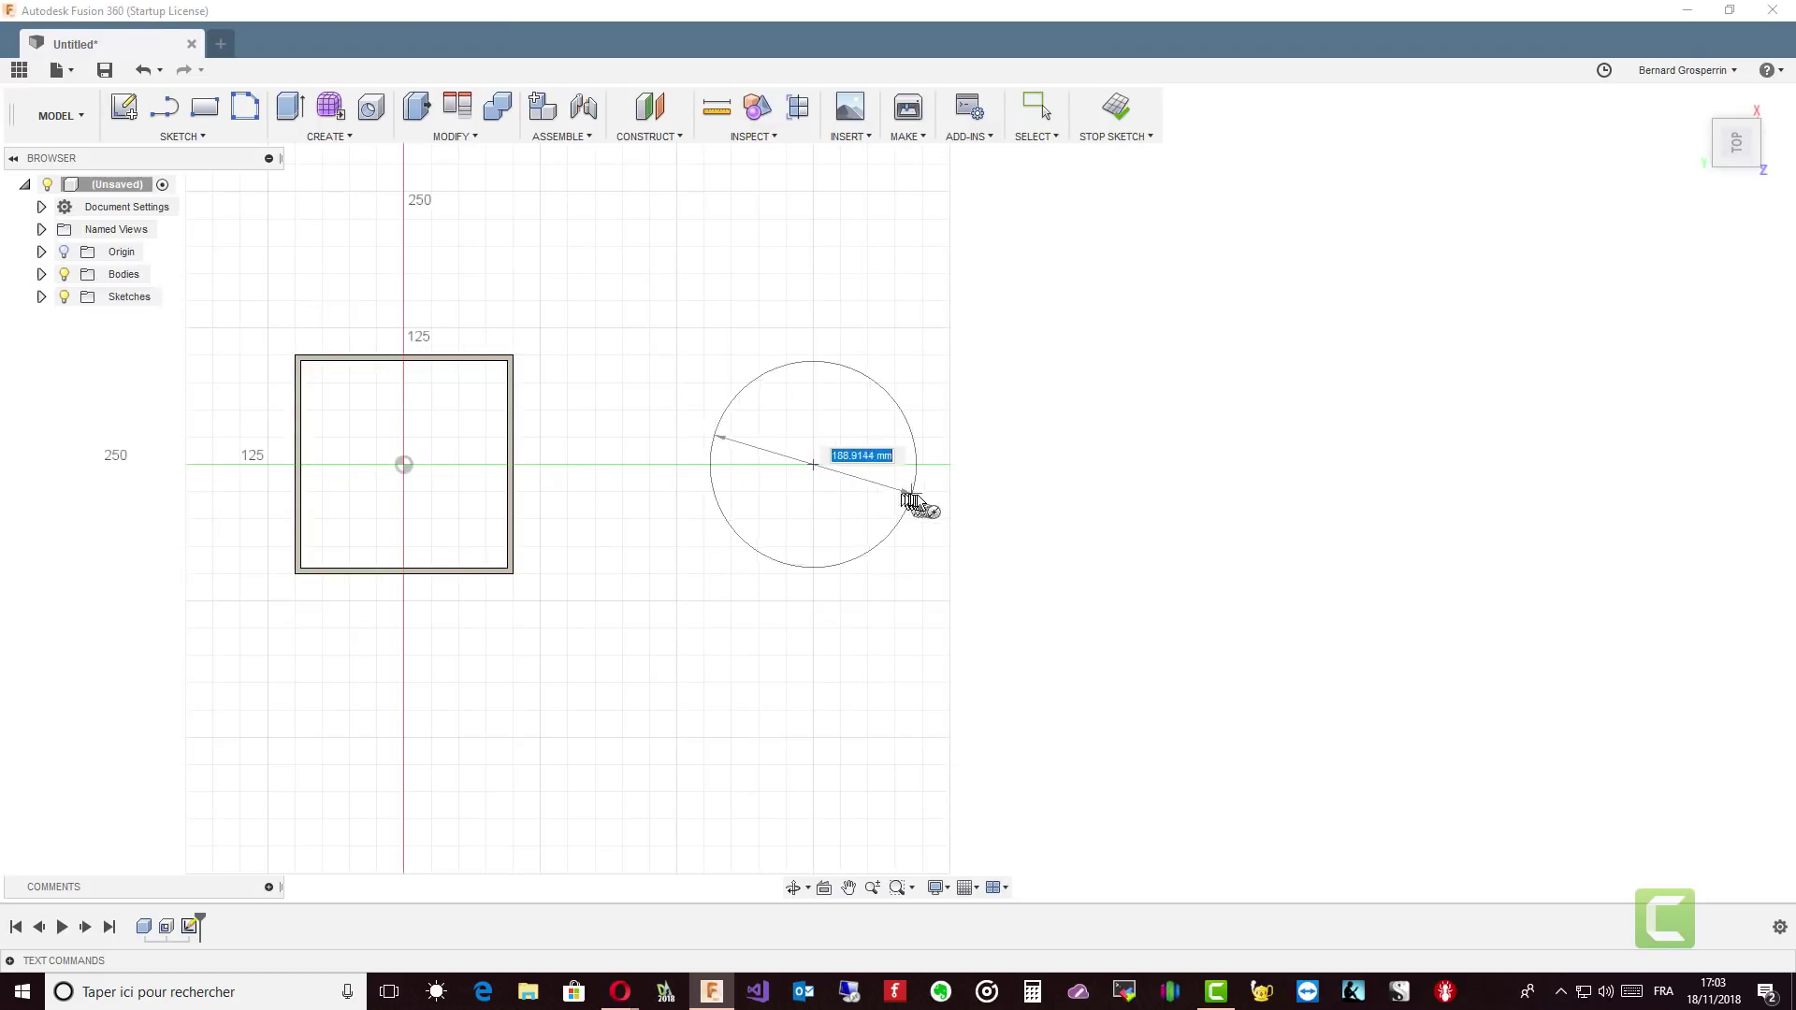
left_click(957, 463)
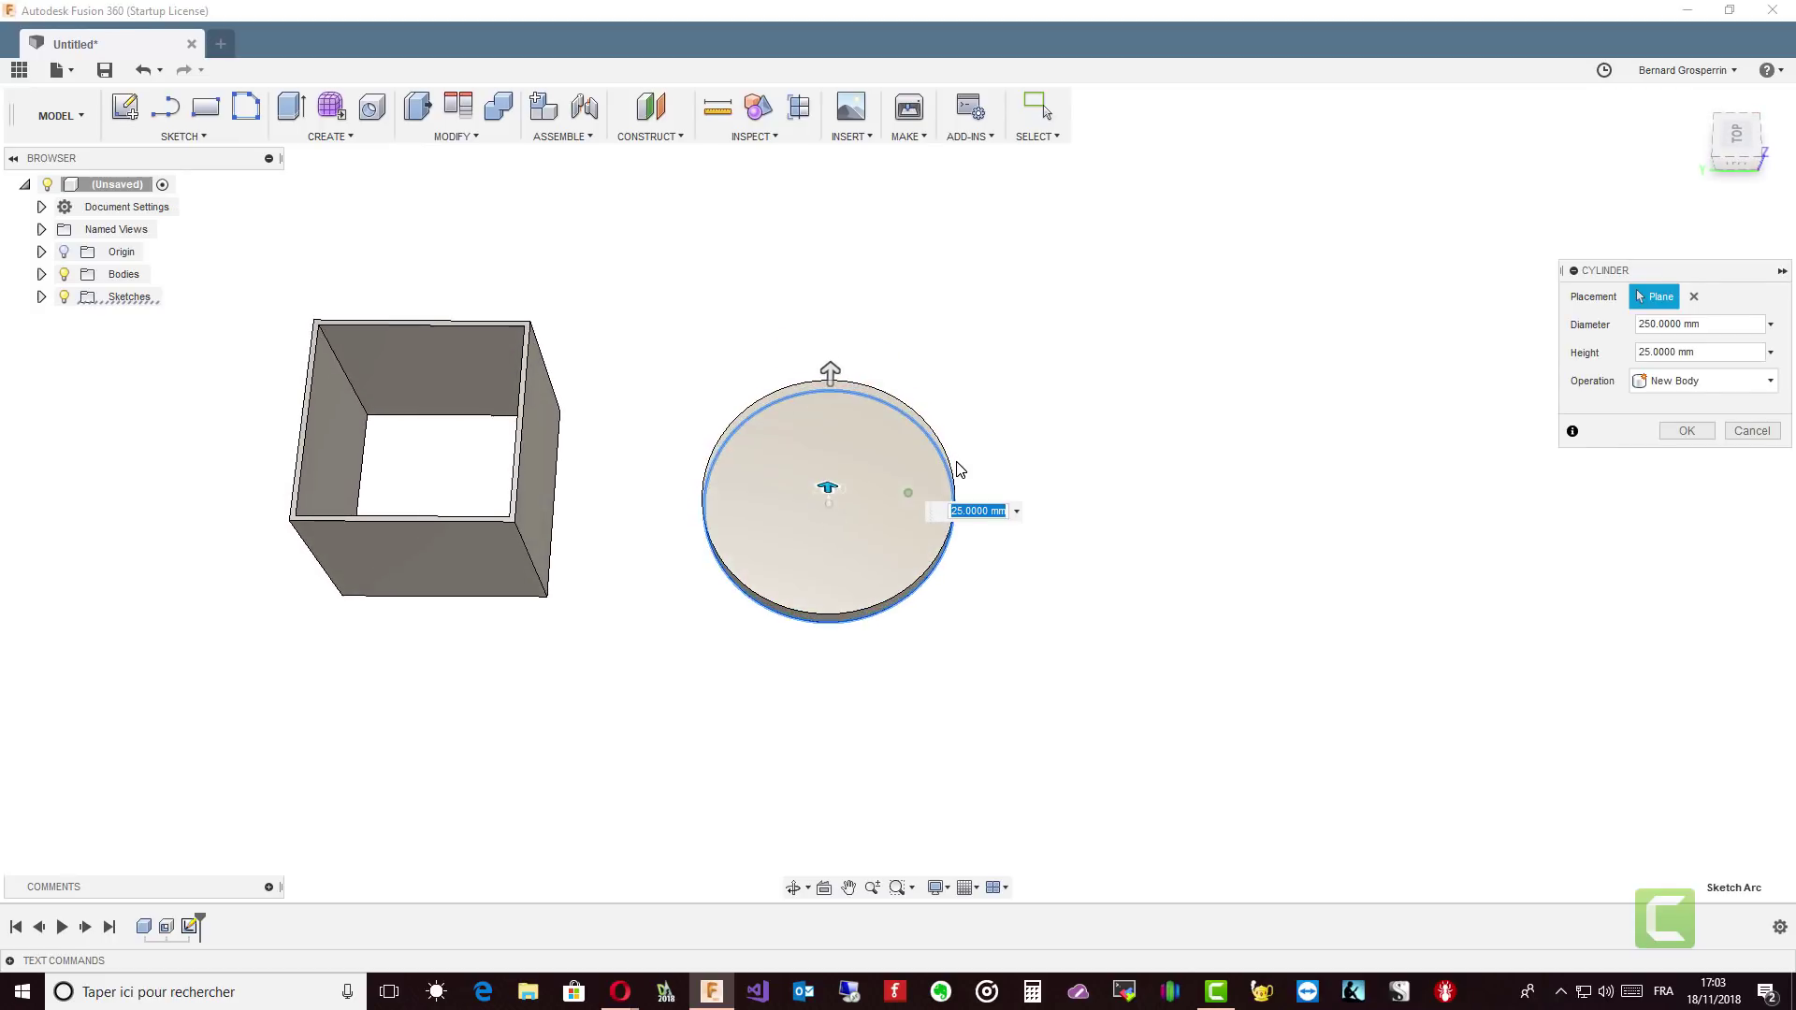
type("100")
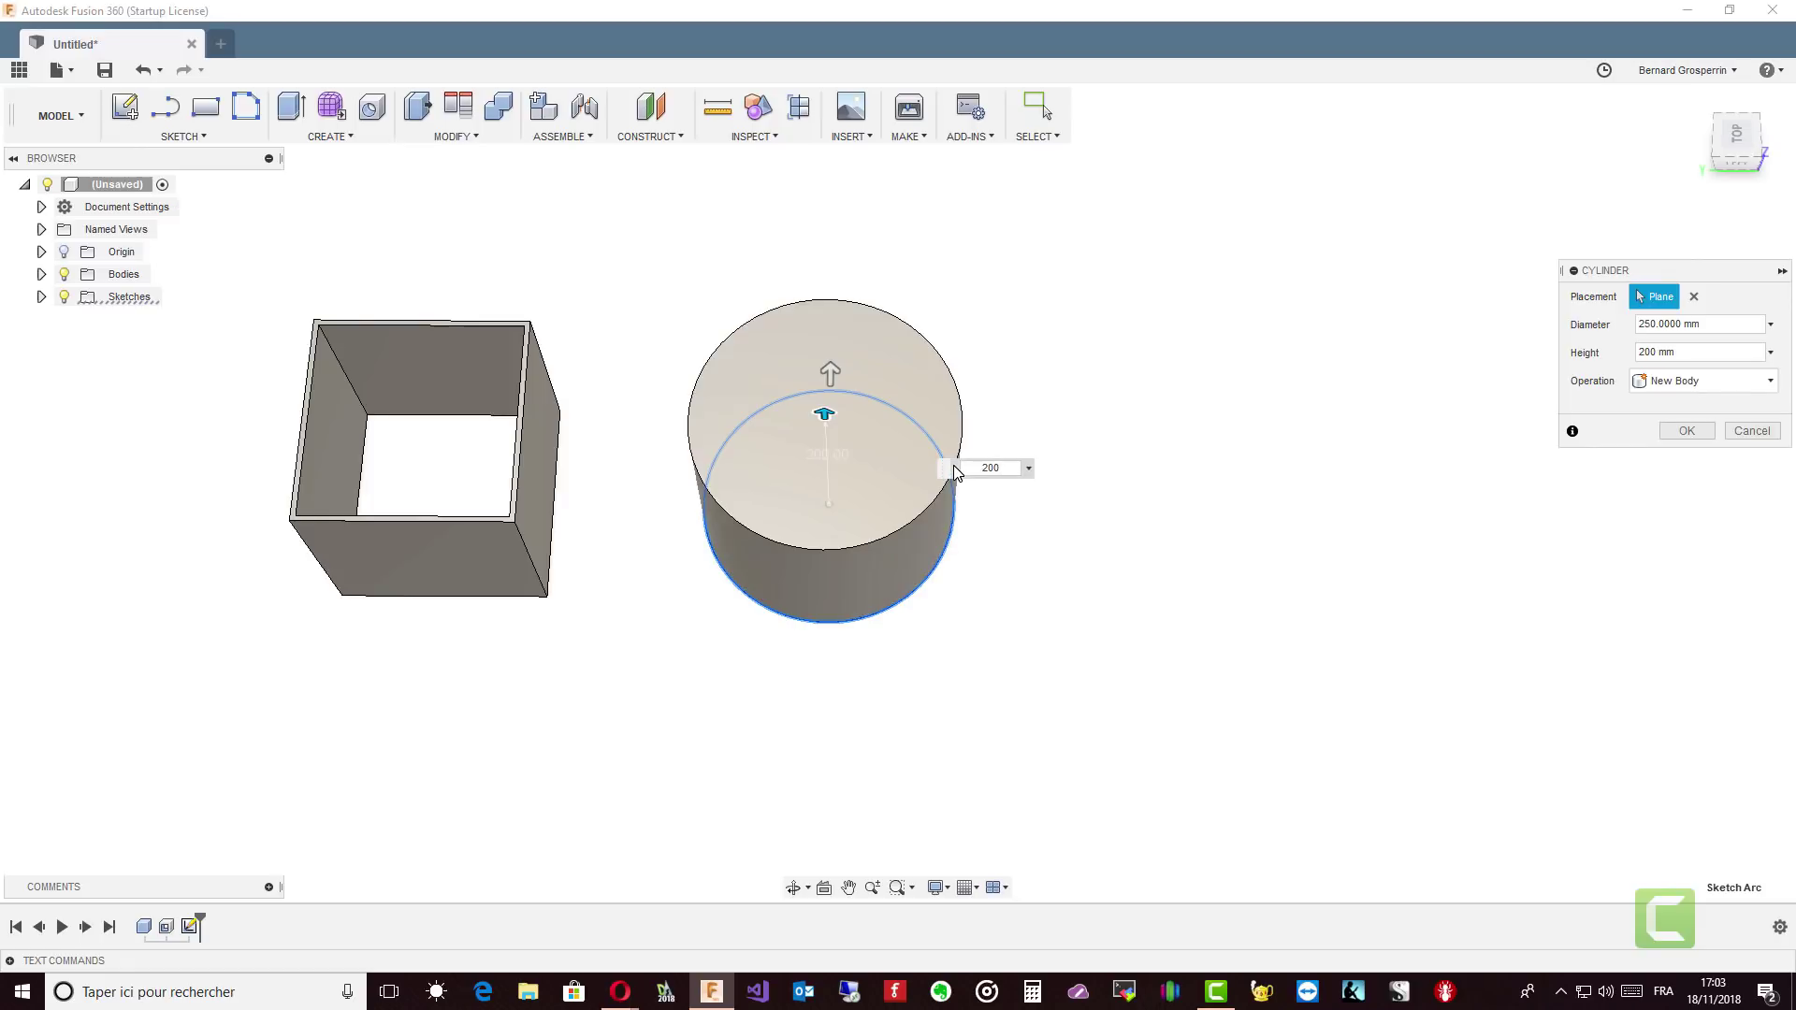
key("Return")
middle_click_drag(954, 470, 668, 197, "shift")
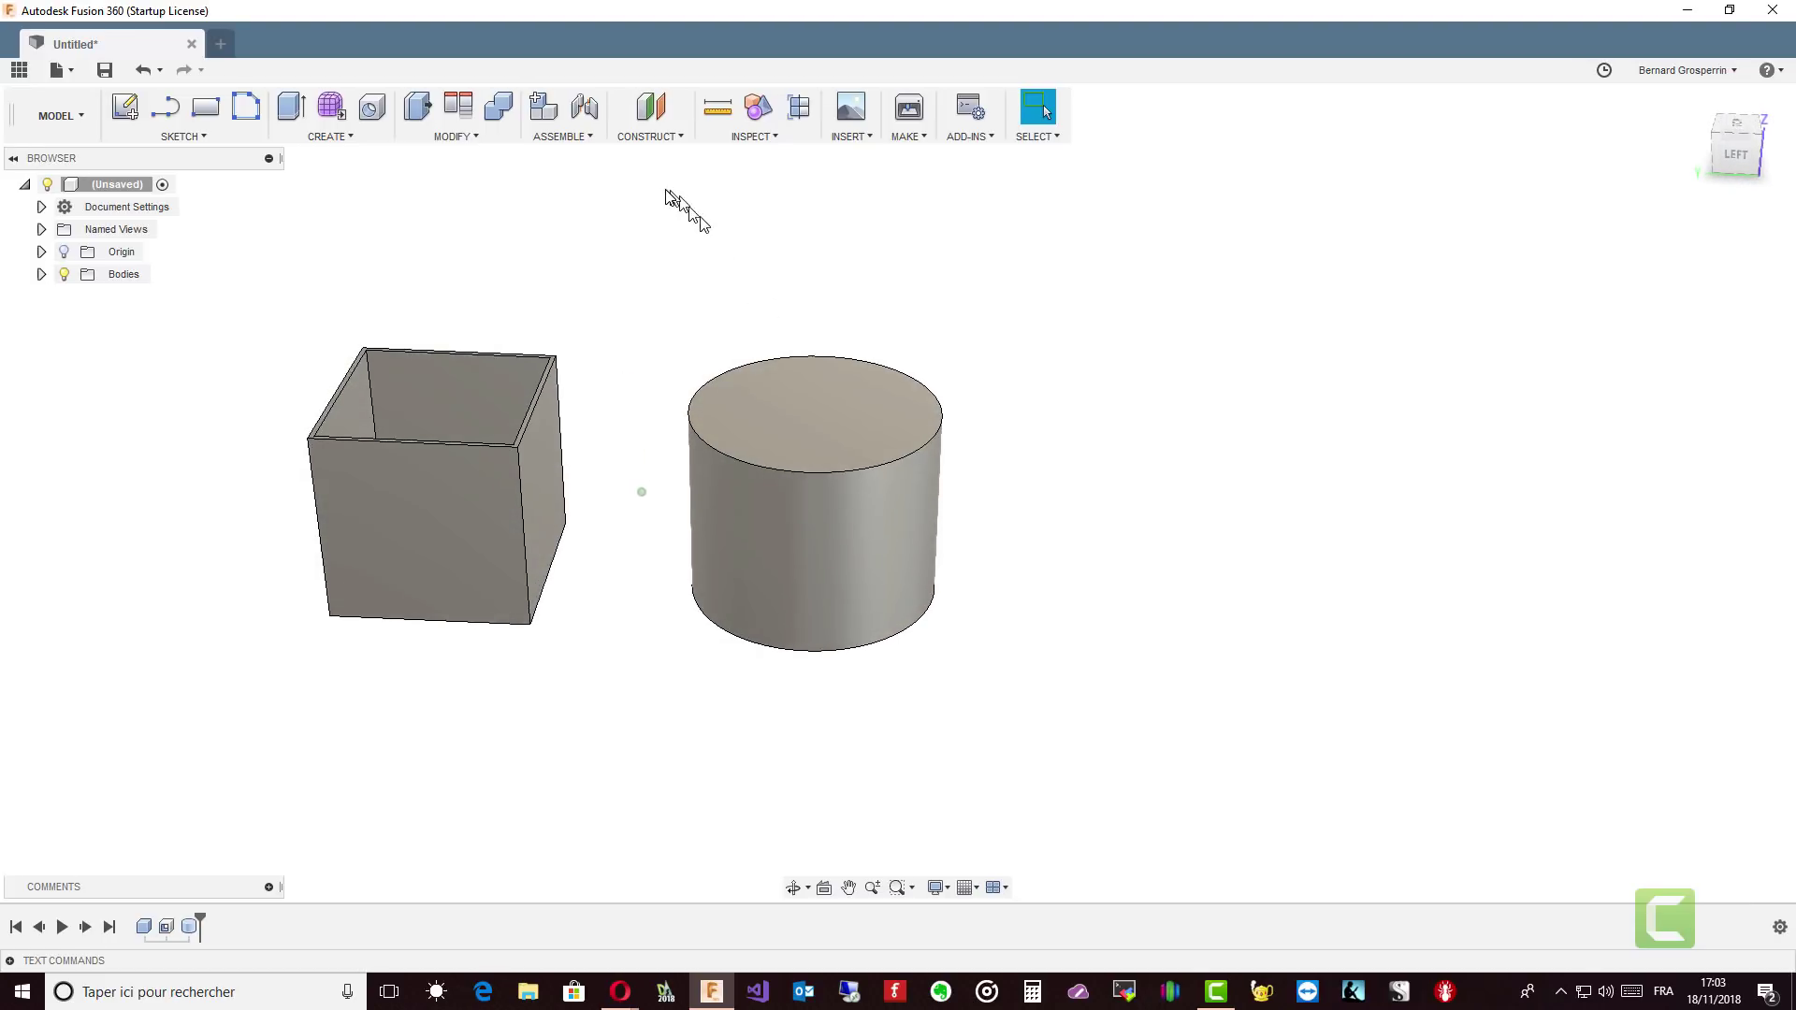
Shell the cylinder inward with its curved side face removed.
left_click(482, 138)
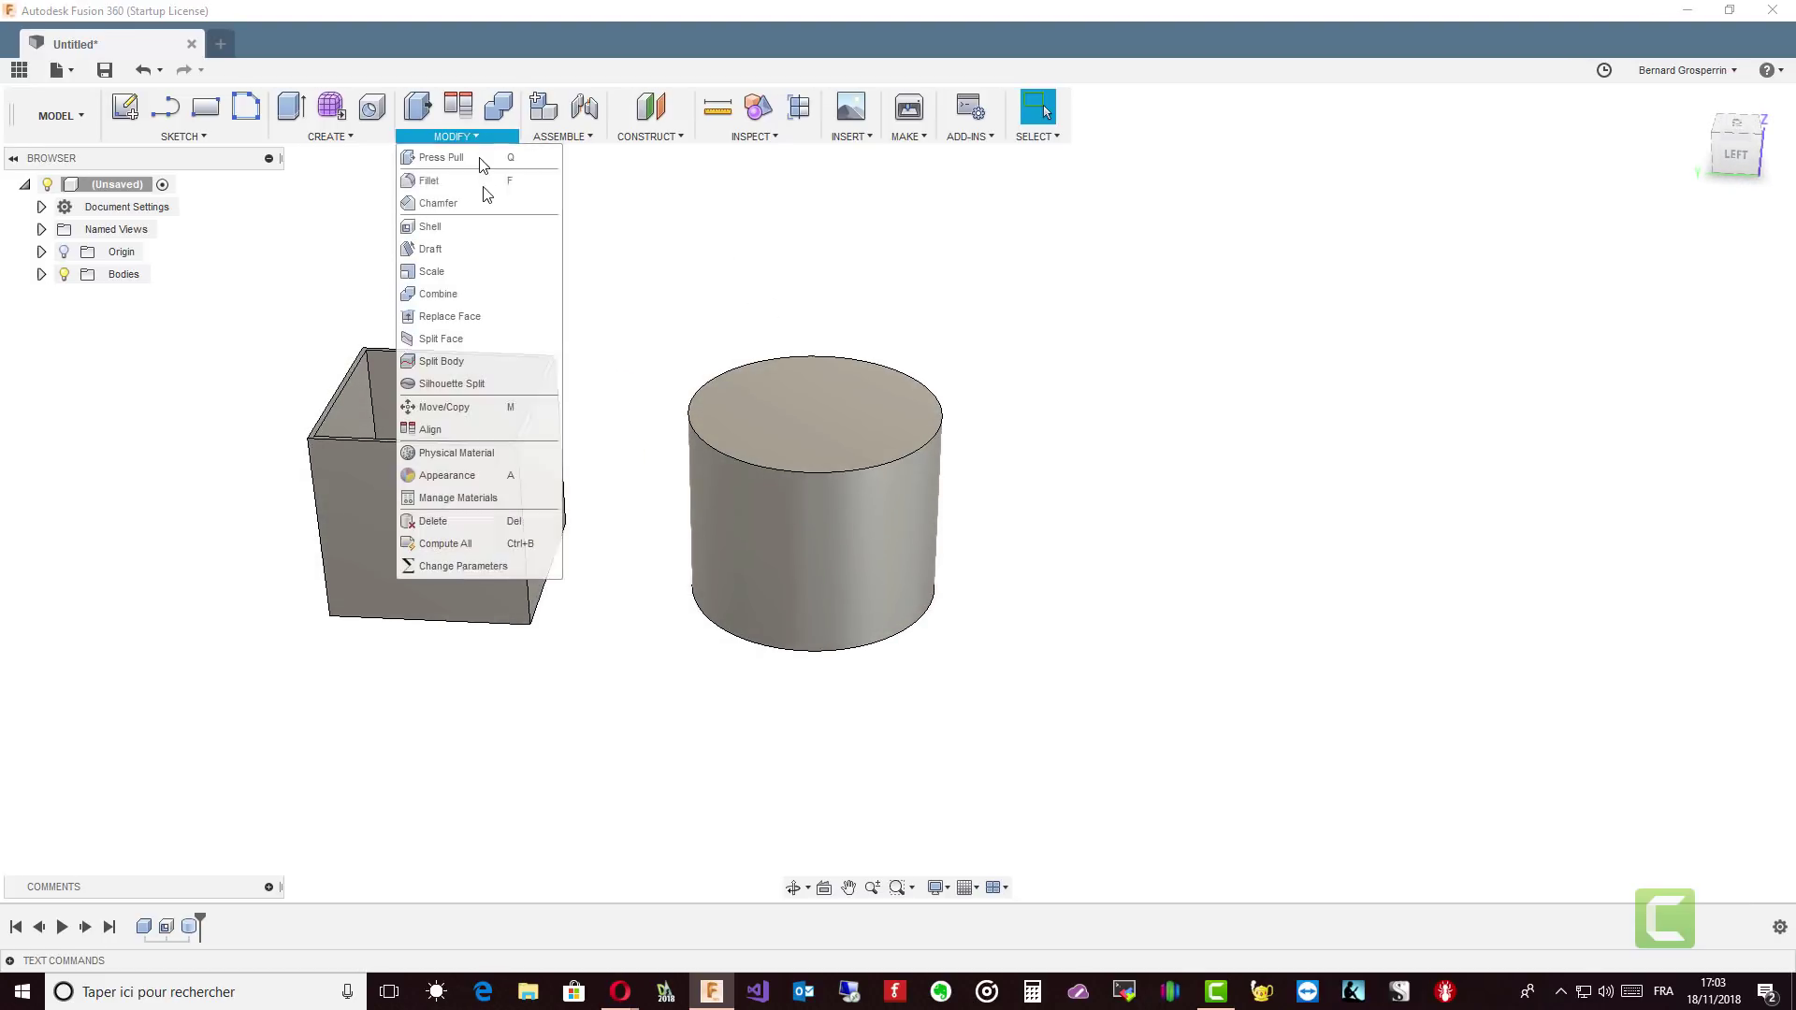
left_click(440, 227)
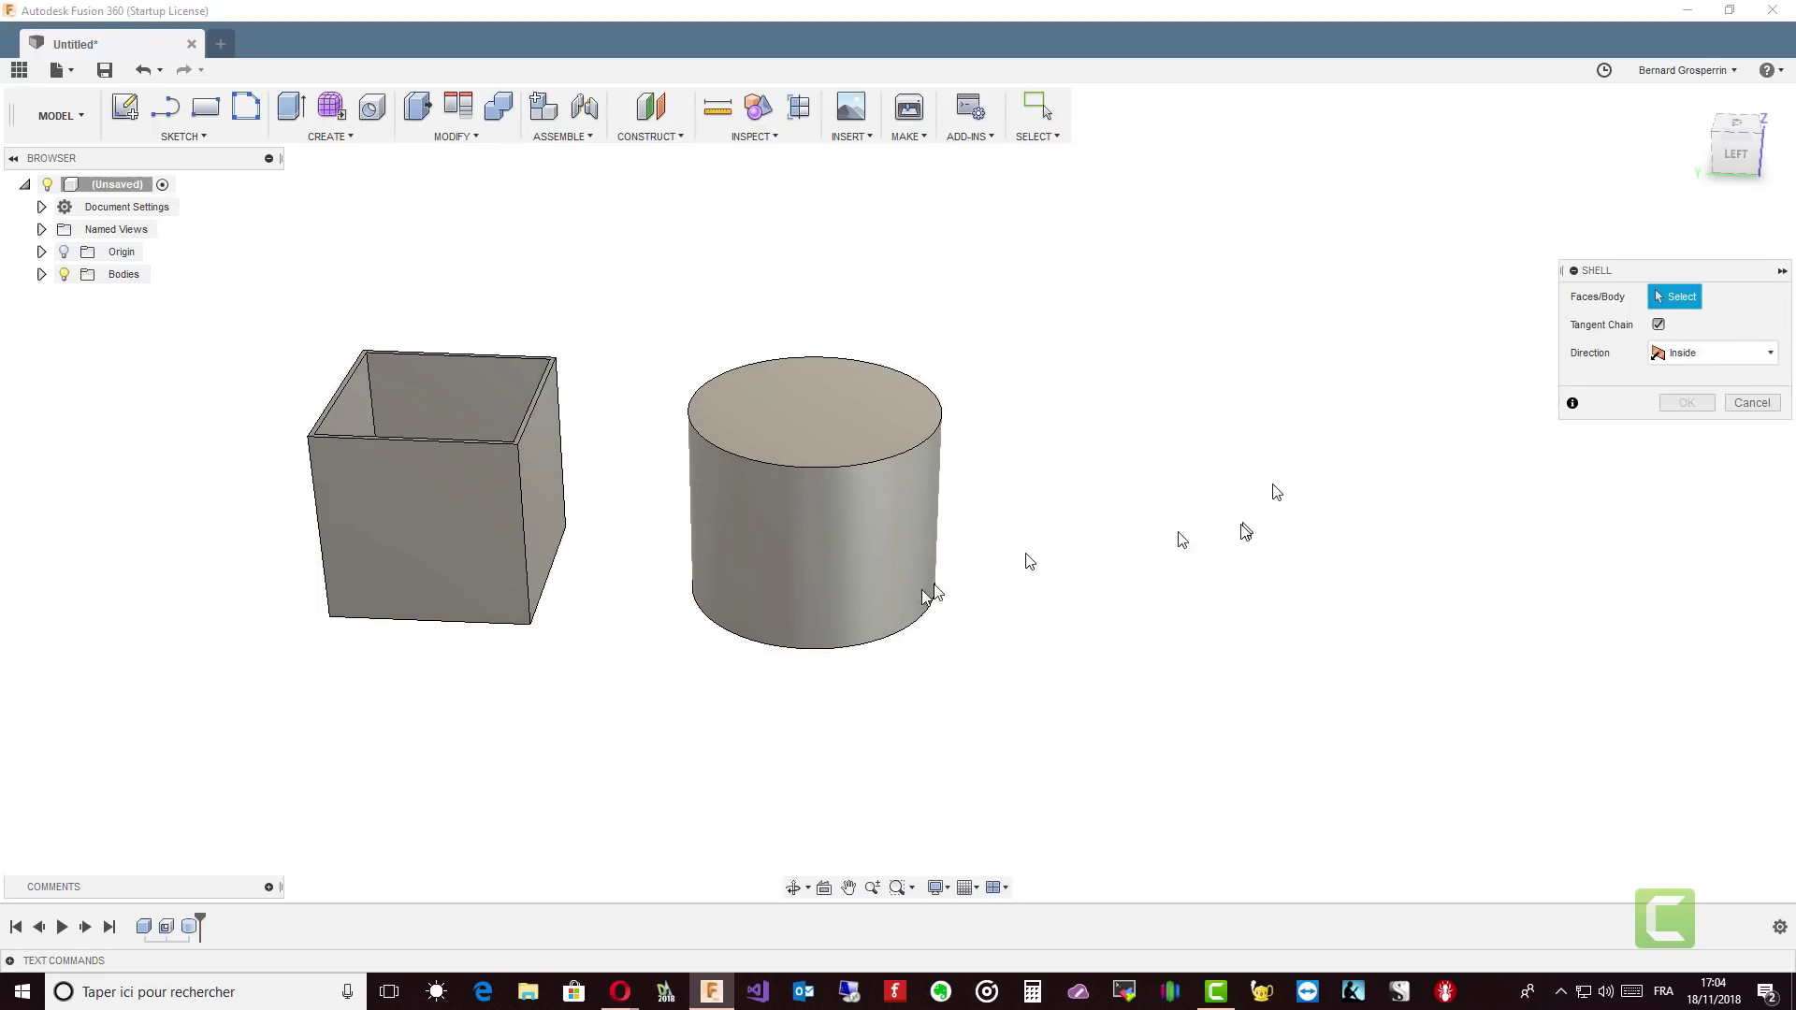
left_click(874, 569)
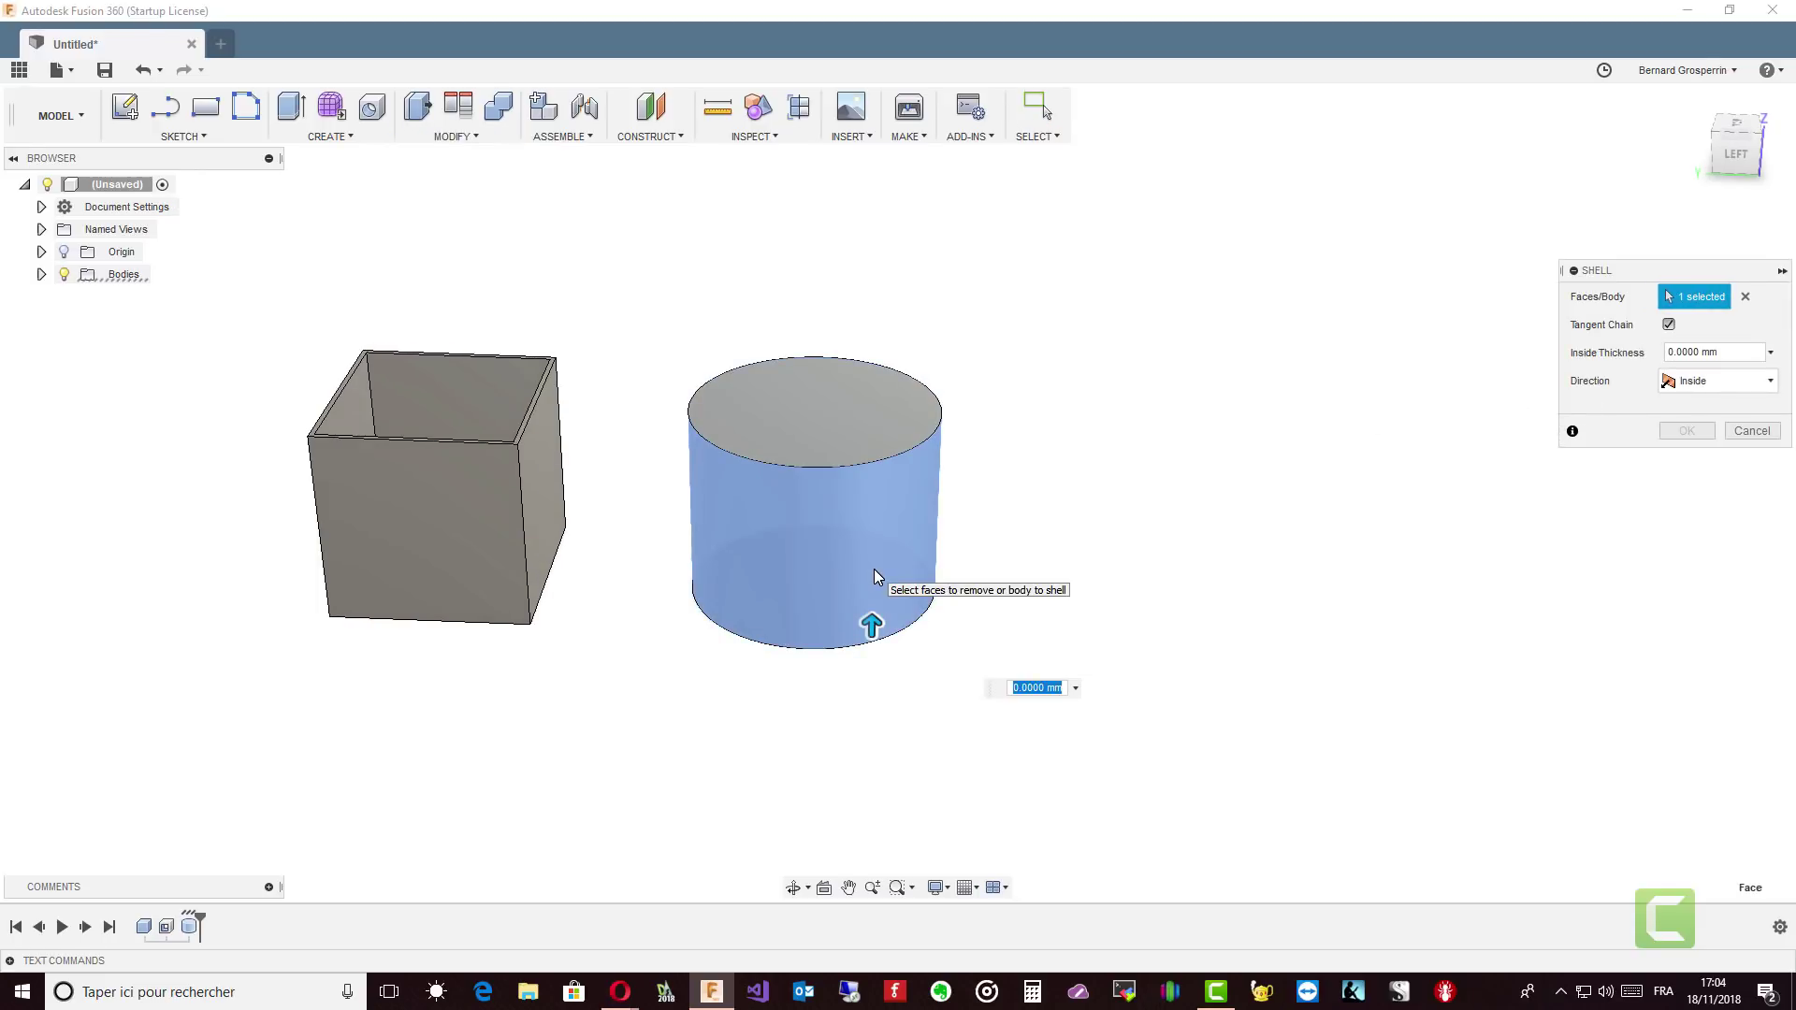
type("1")
key("Return")
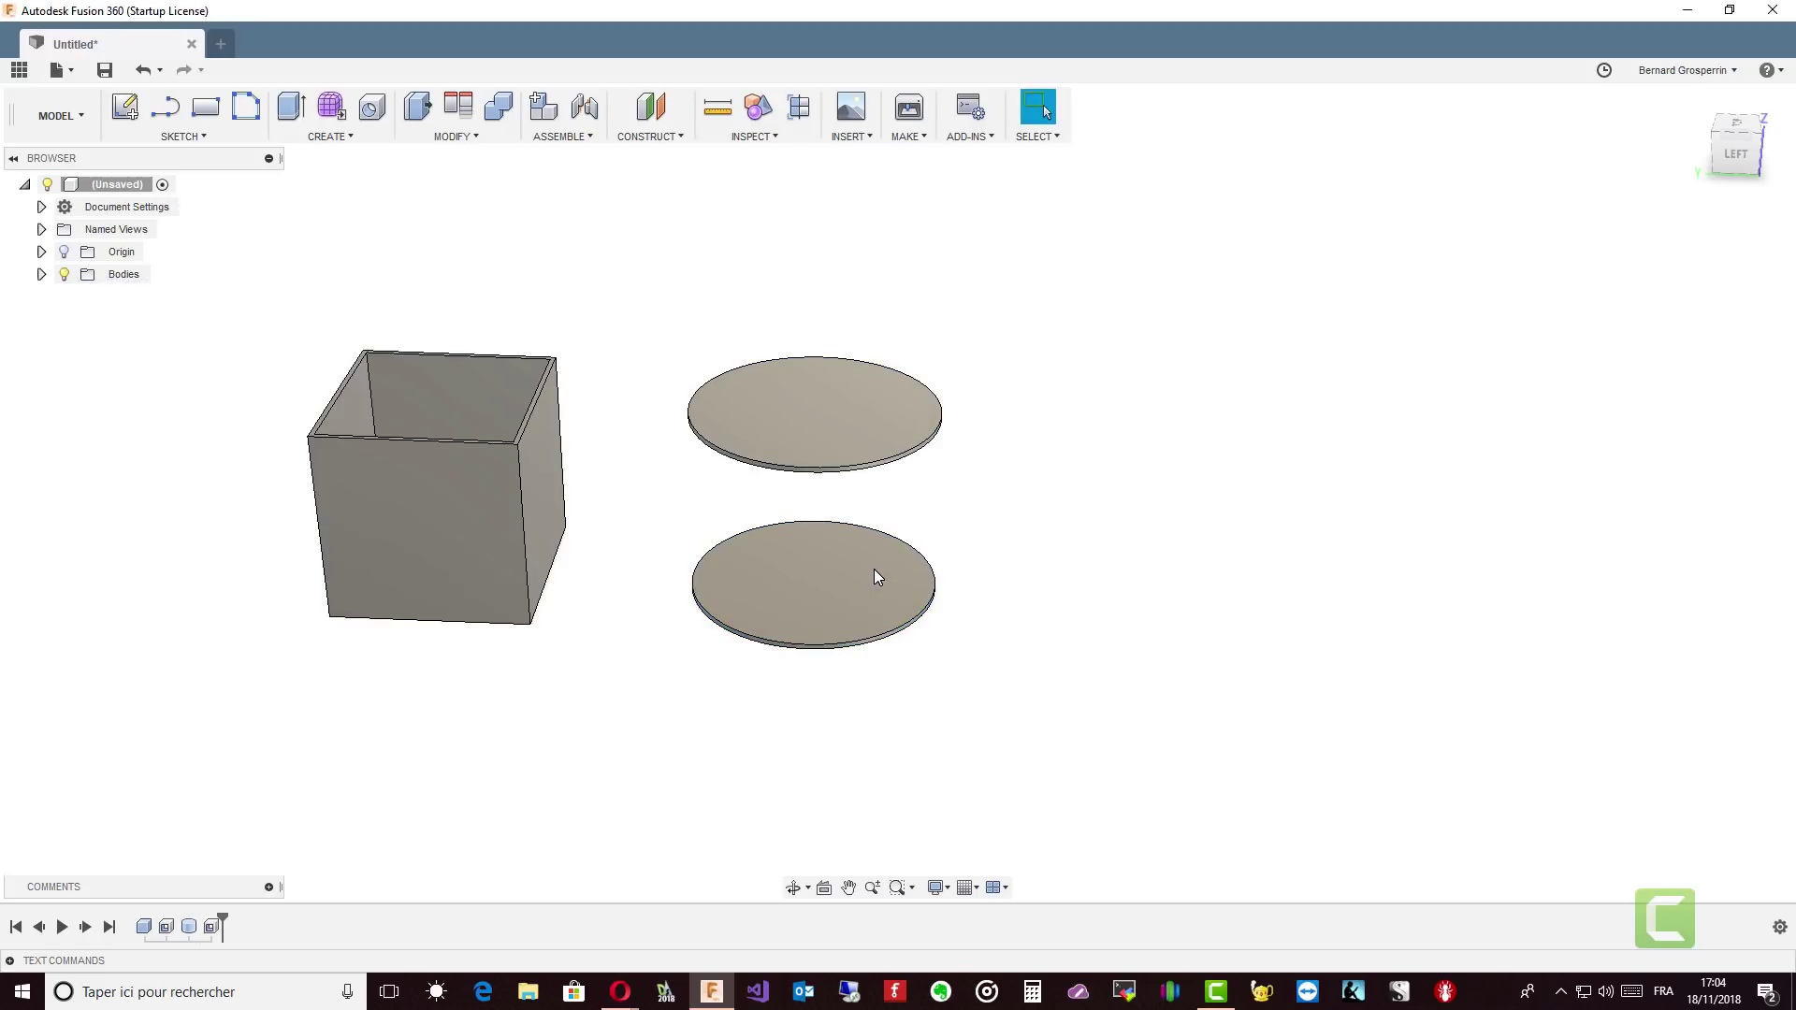
Undo the shell that removed the cylinder's side face.
middle_click_drag(873, 568, 721, 240, "shift")
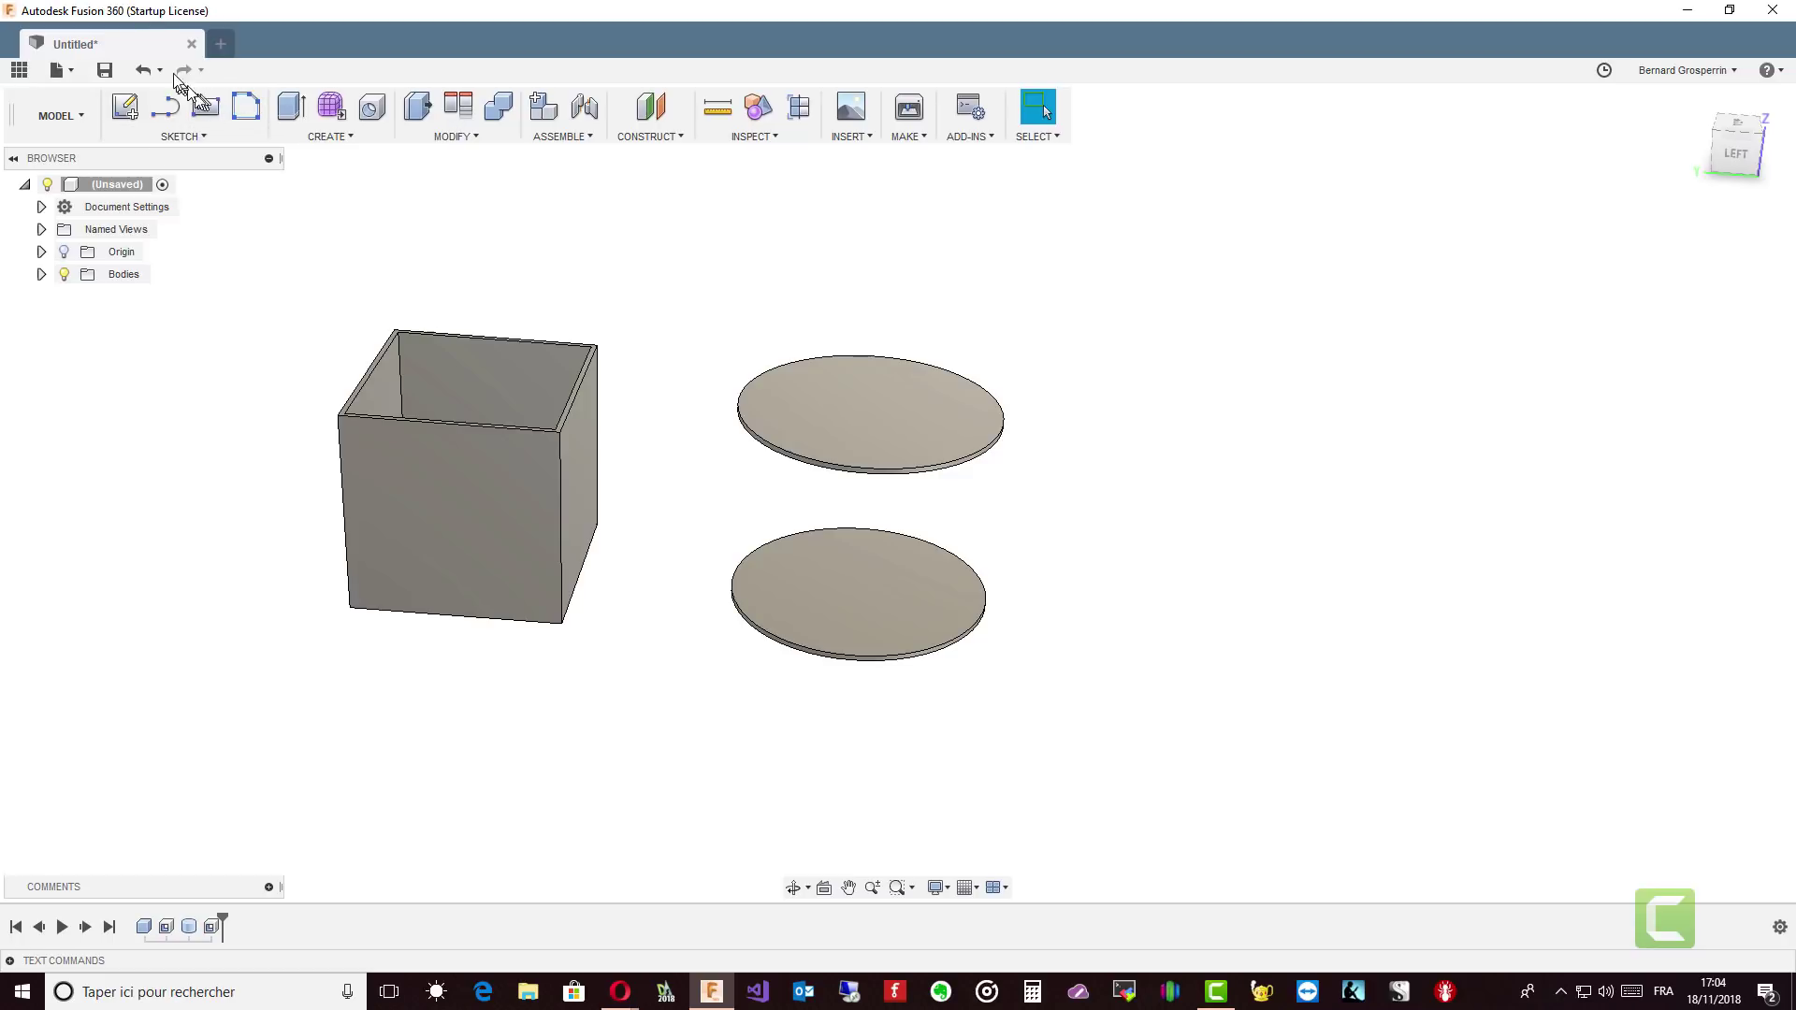
left_click(142, 70)
middle_click_drag(397, 293, 1001, 548, "shift")
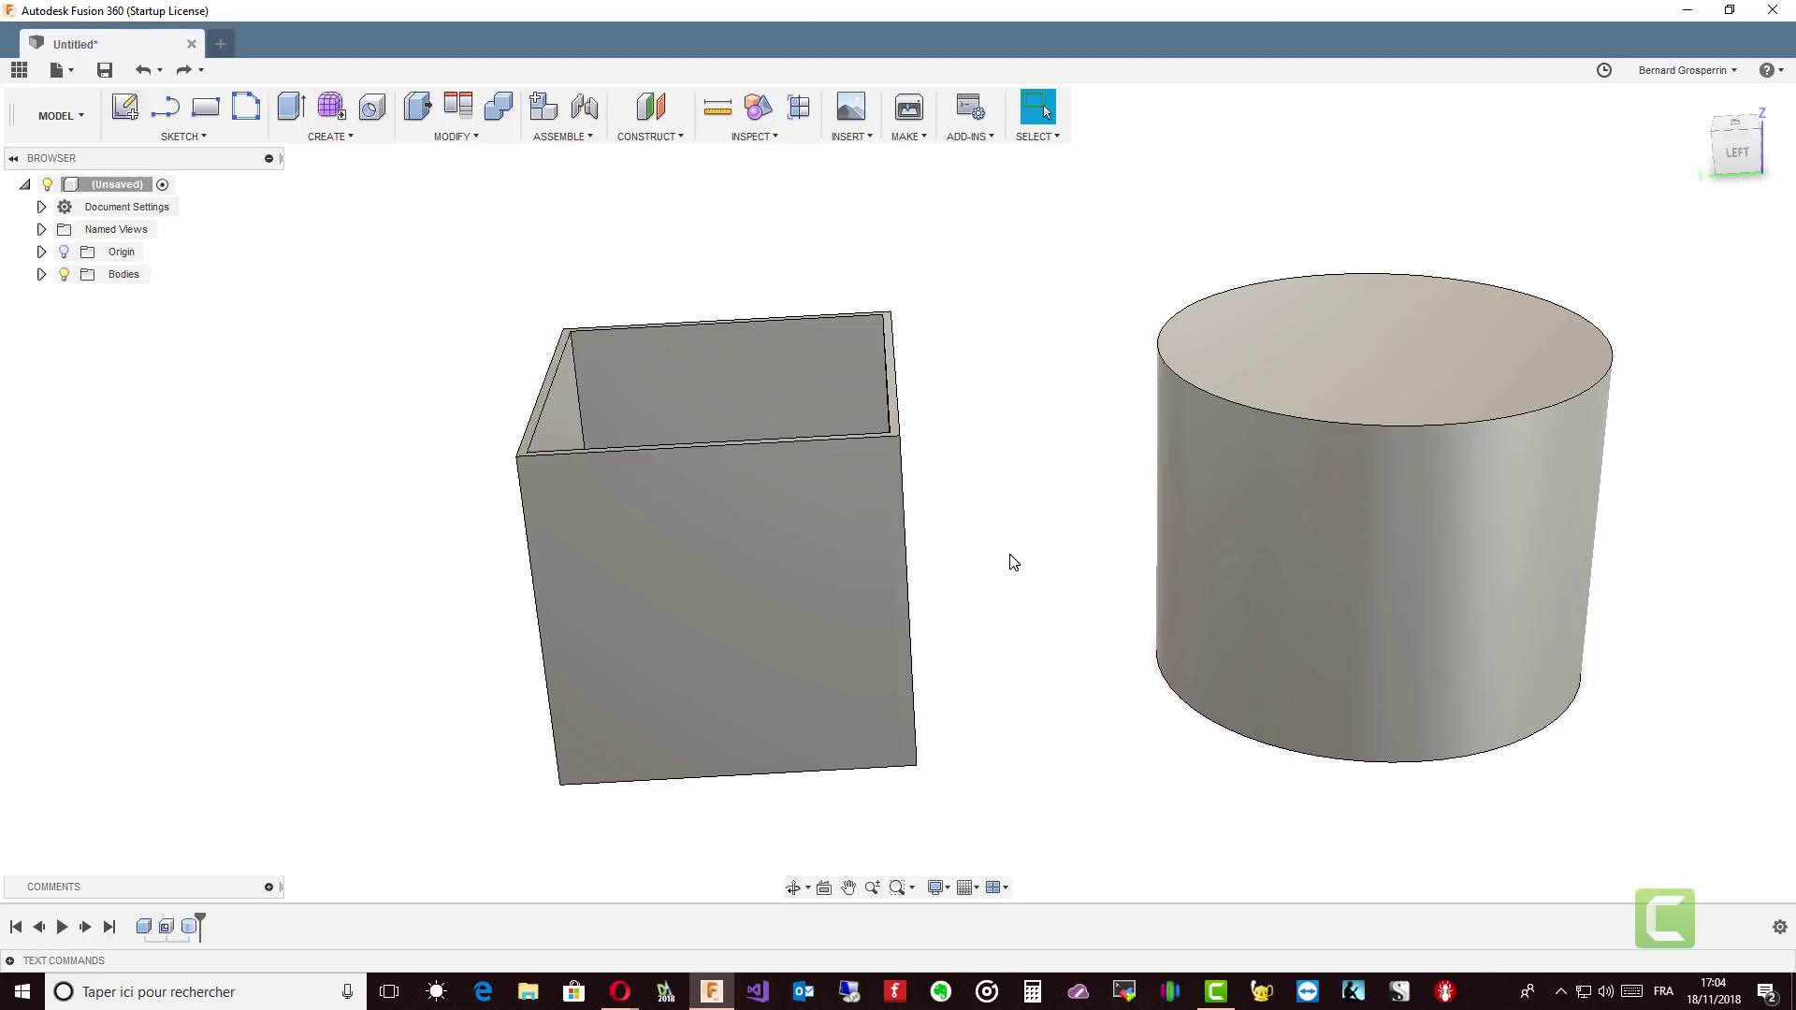
middle_click_drag(1012, 561, 416, 914, "shift")
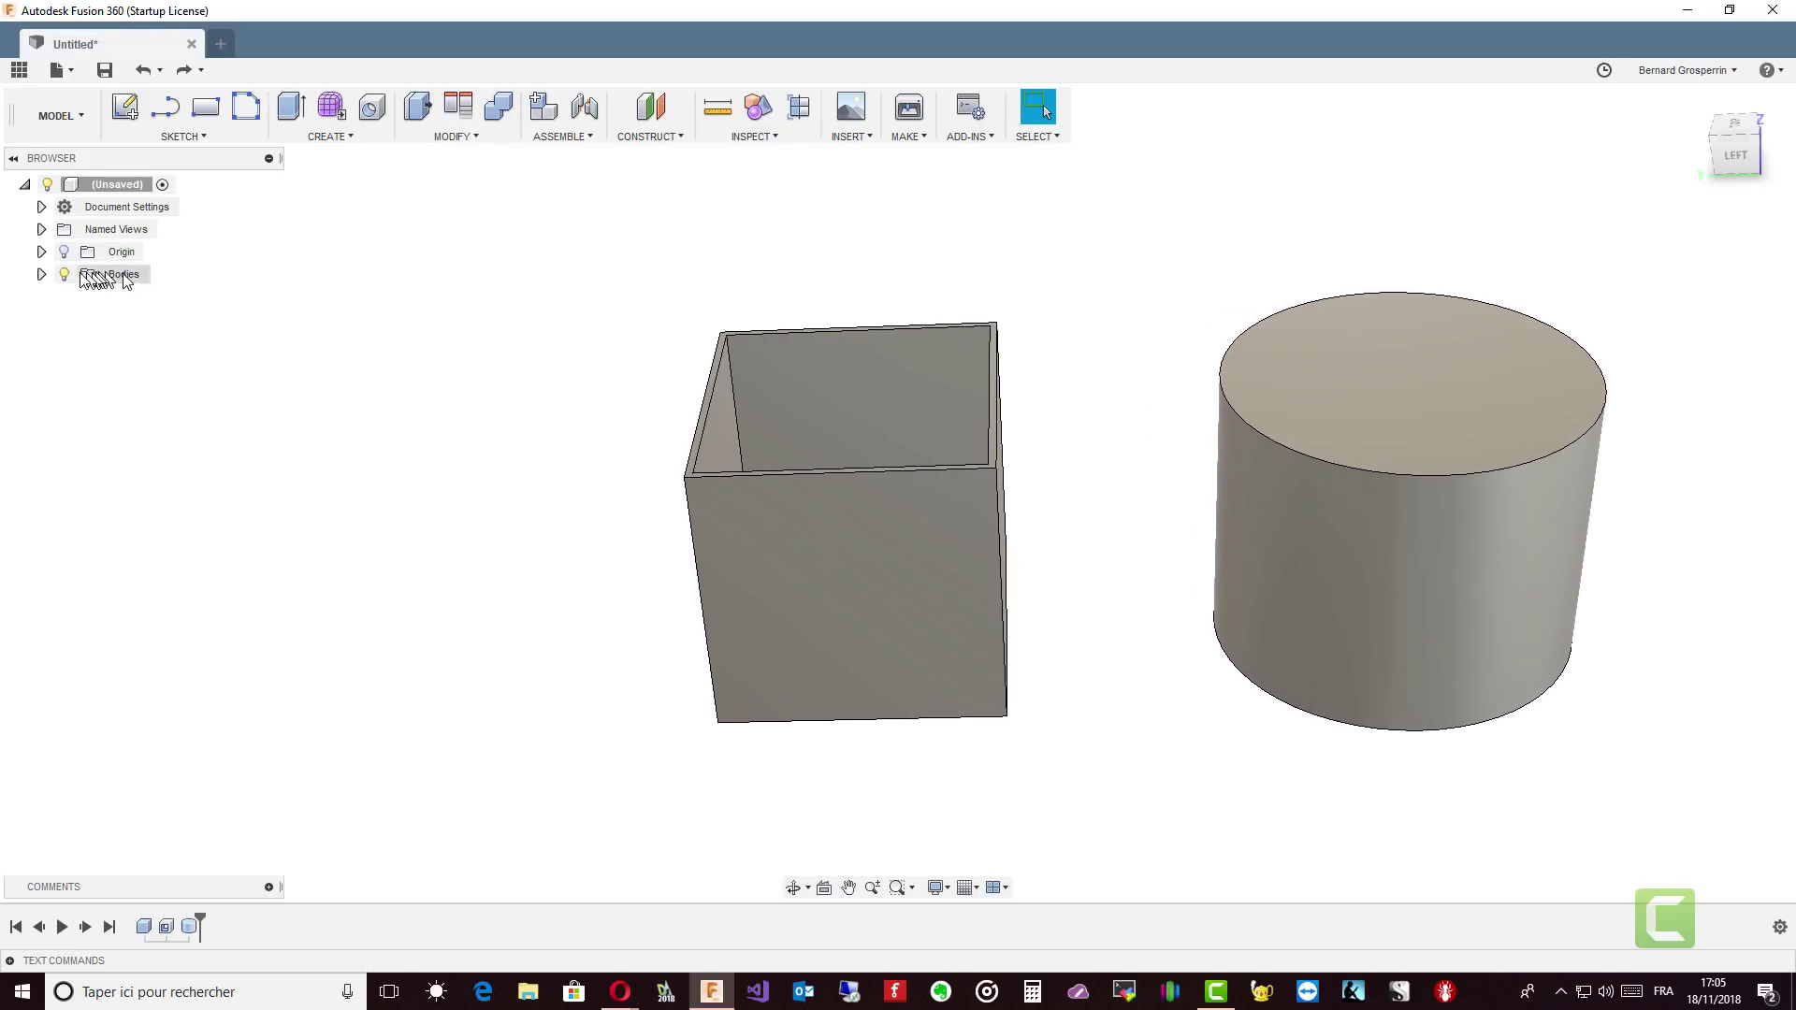
Try to rename the box body as Cube, and rename the cylinder body as Cylindre.
left_click(41, 274)
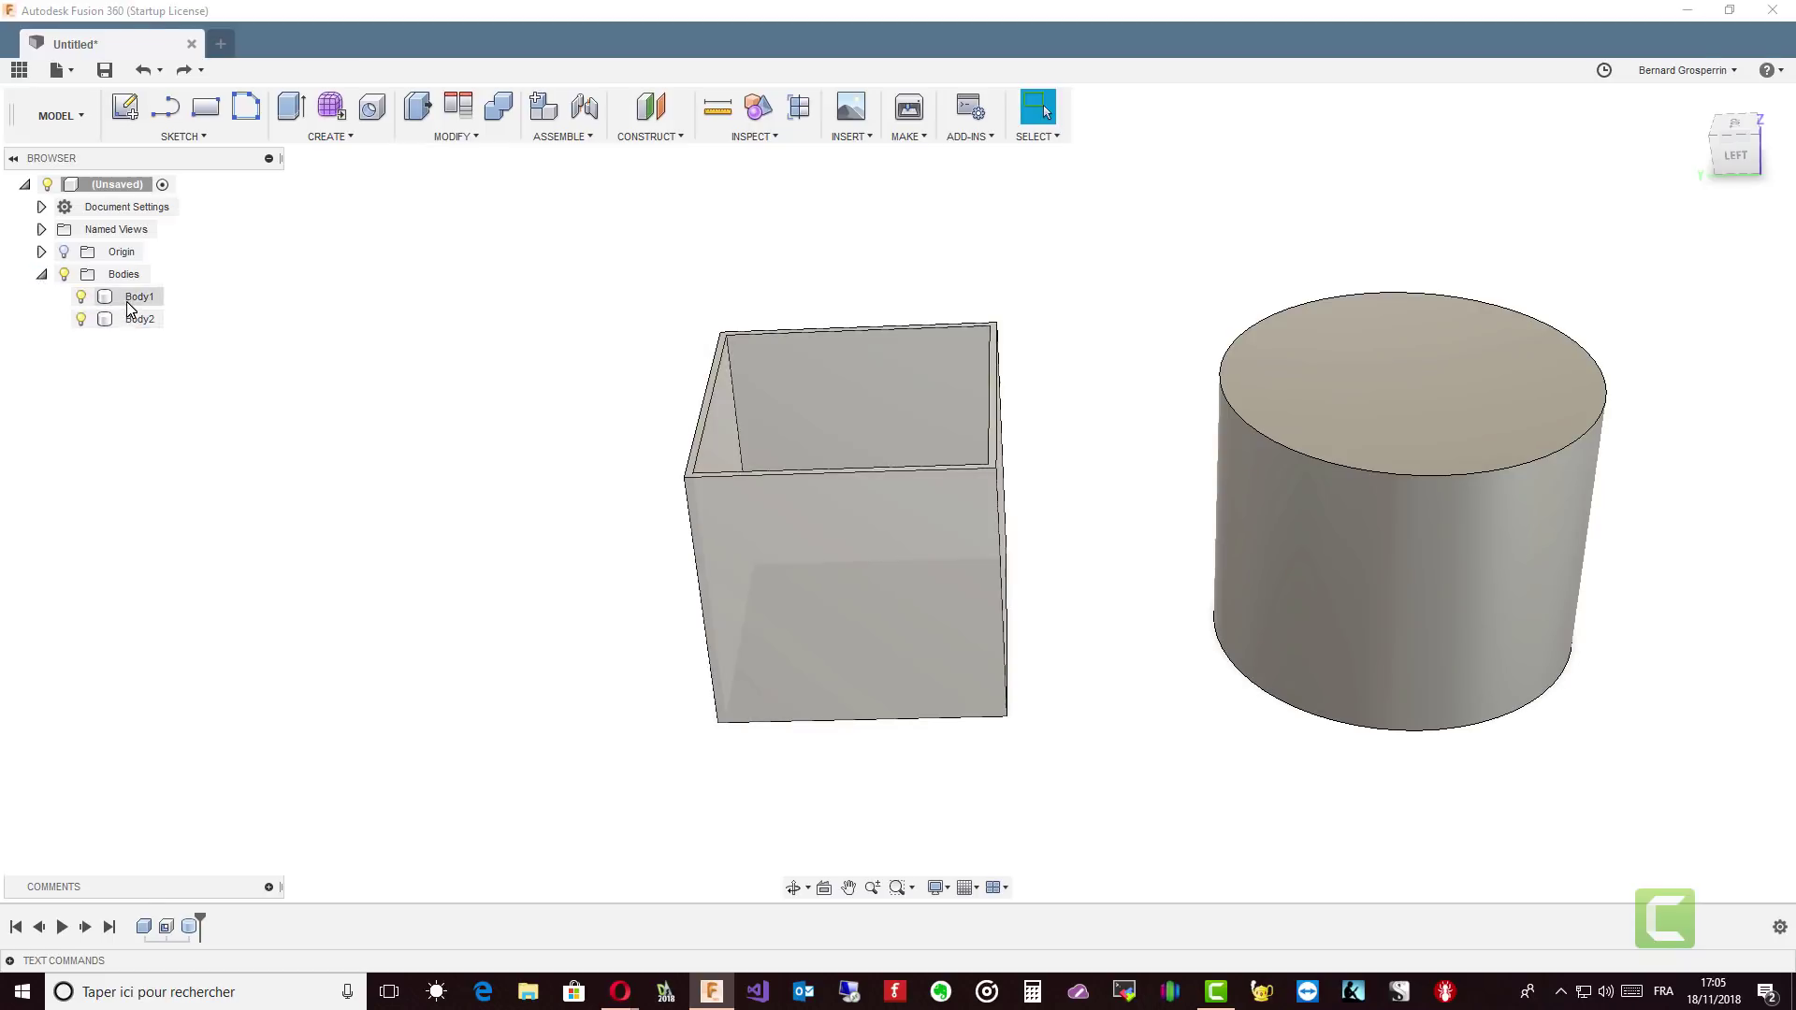
left_click(129, 303)
left_click(129, 299)
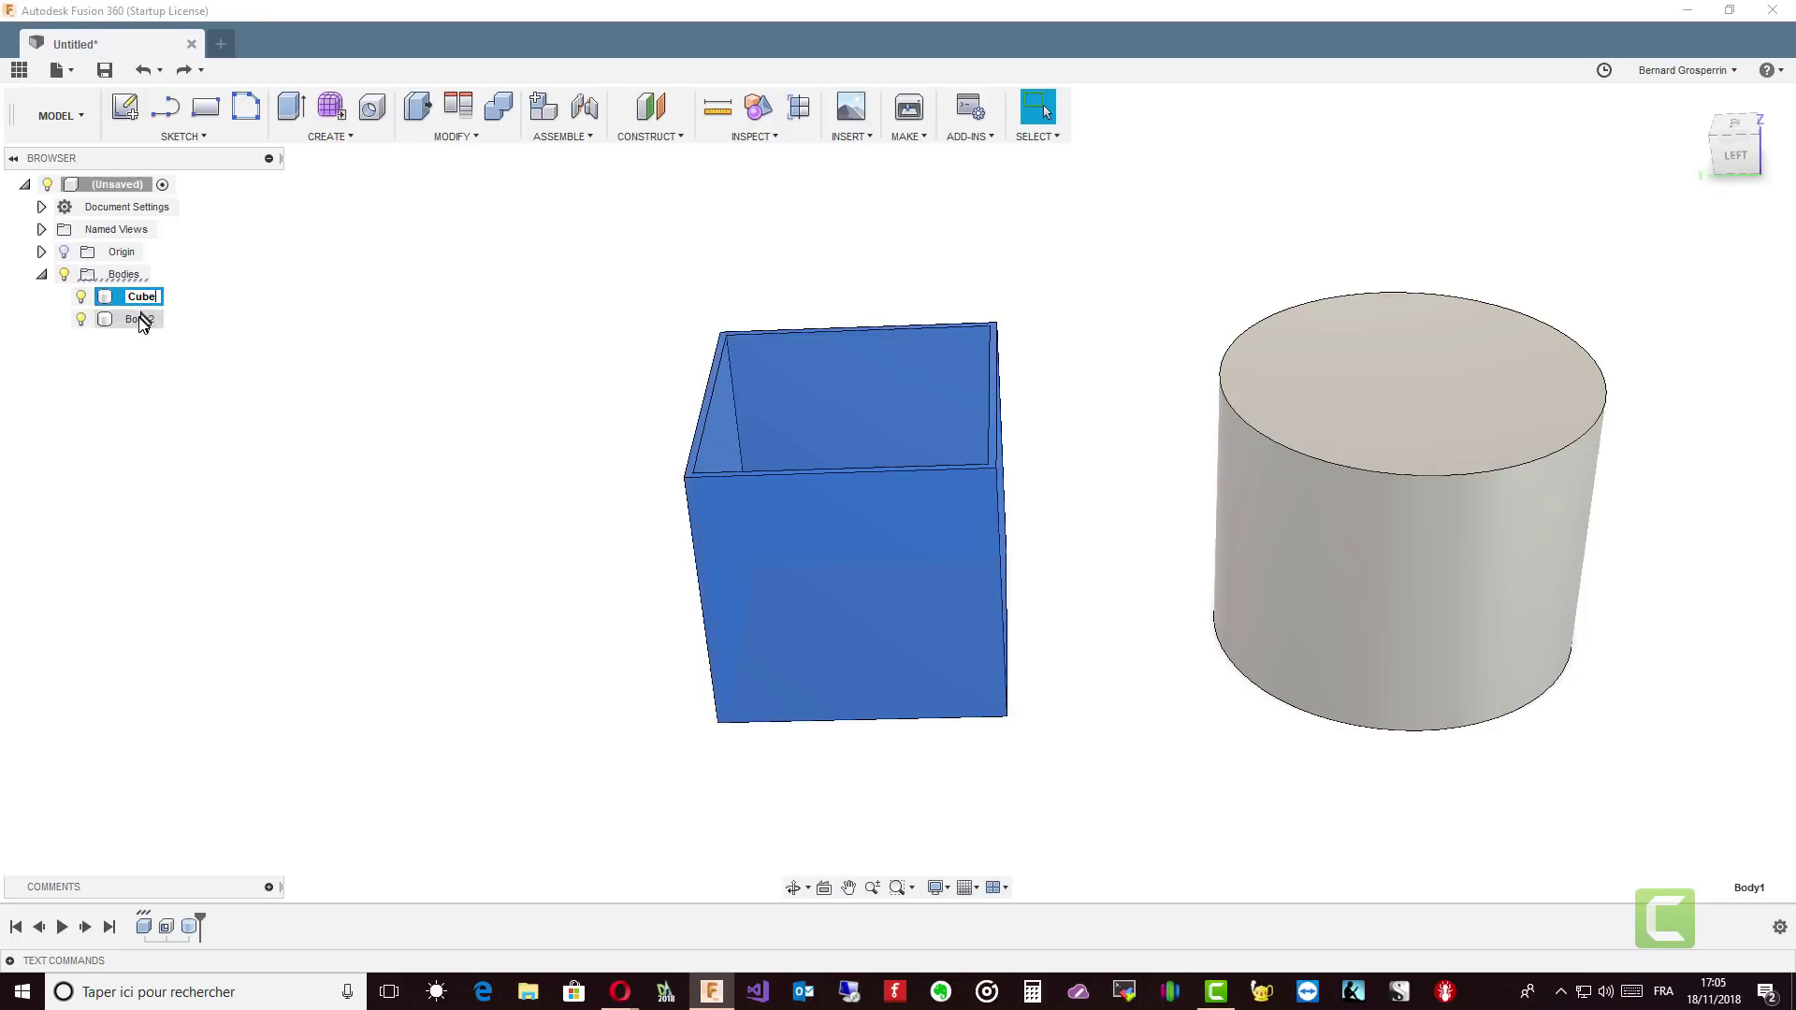
left_click(139, 322)
left_click(139, 321)
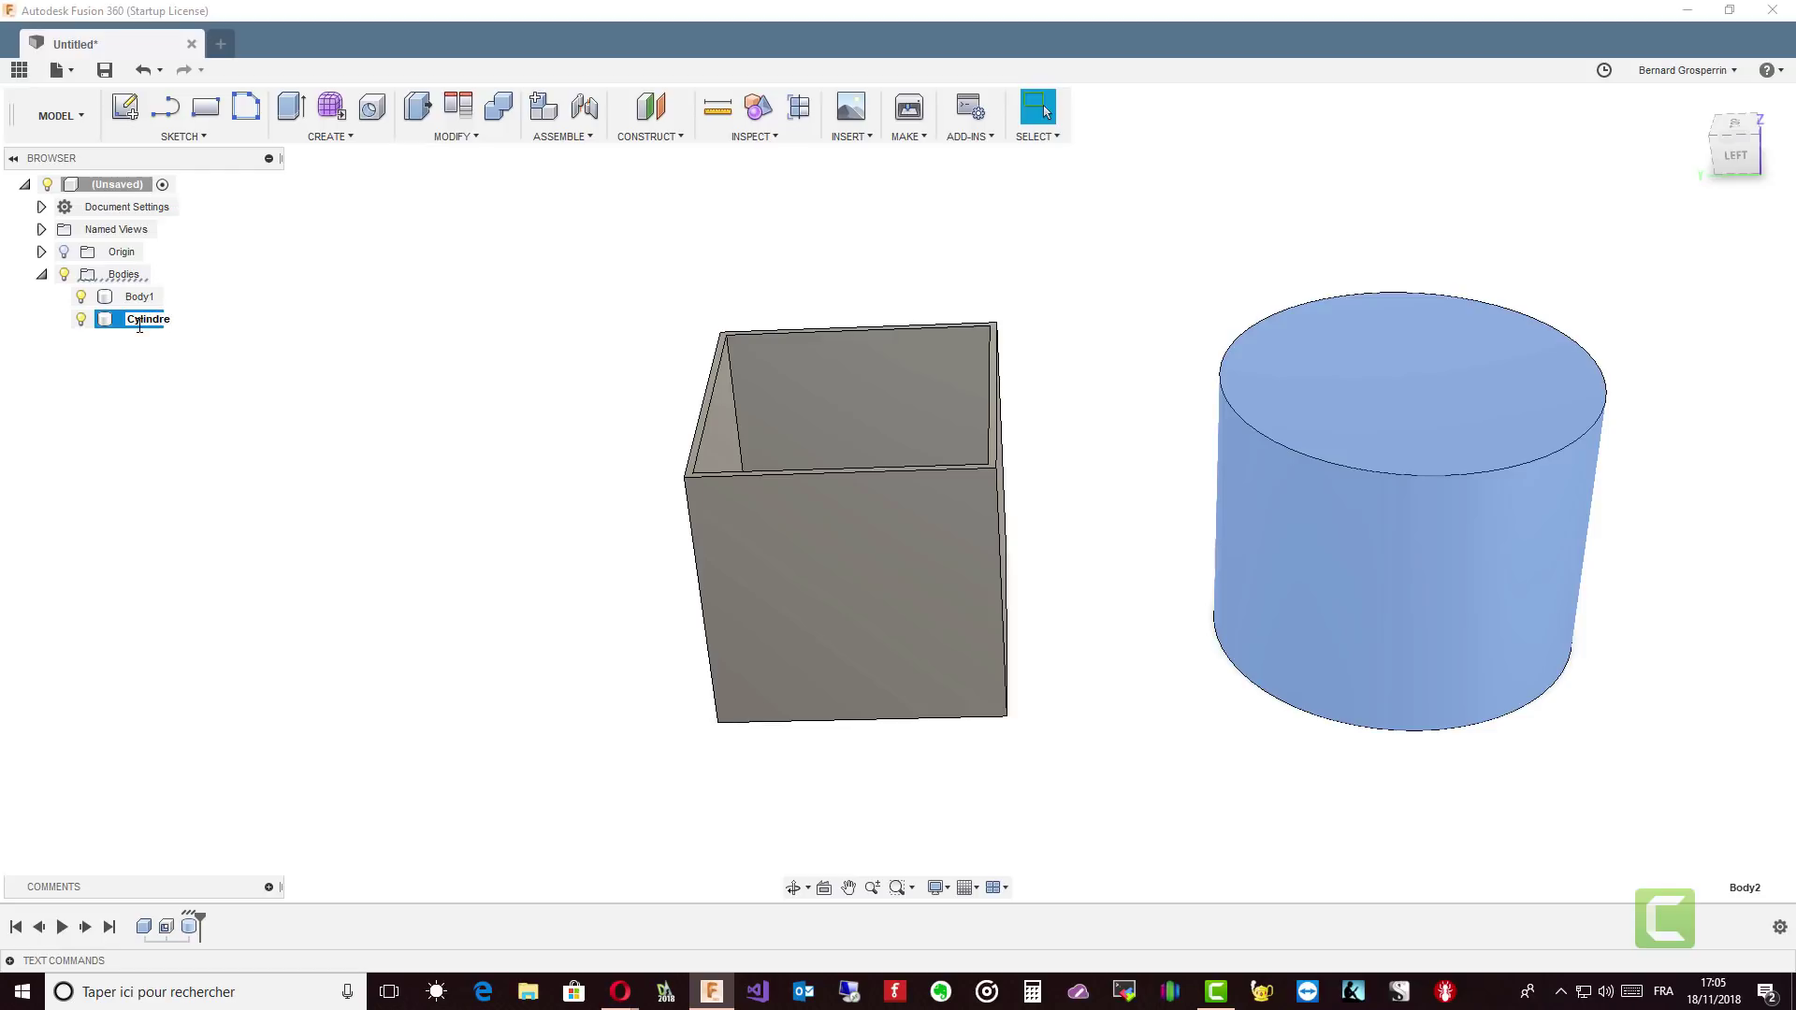
key("Return")
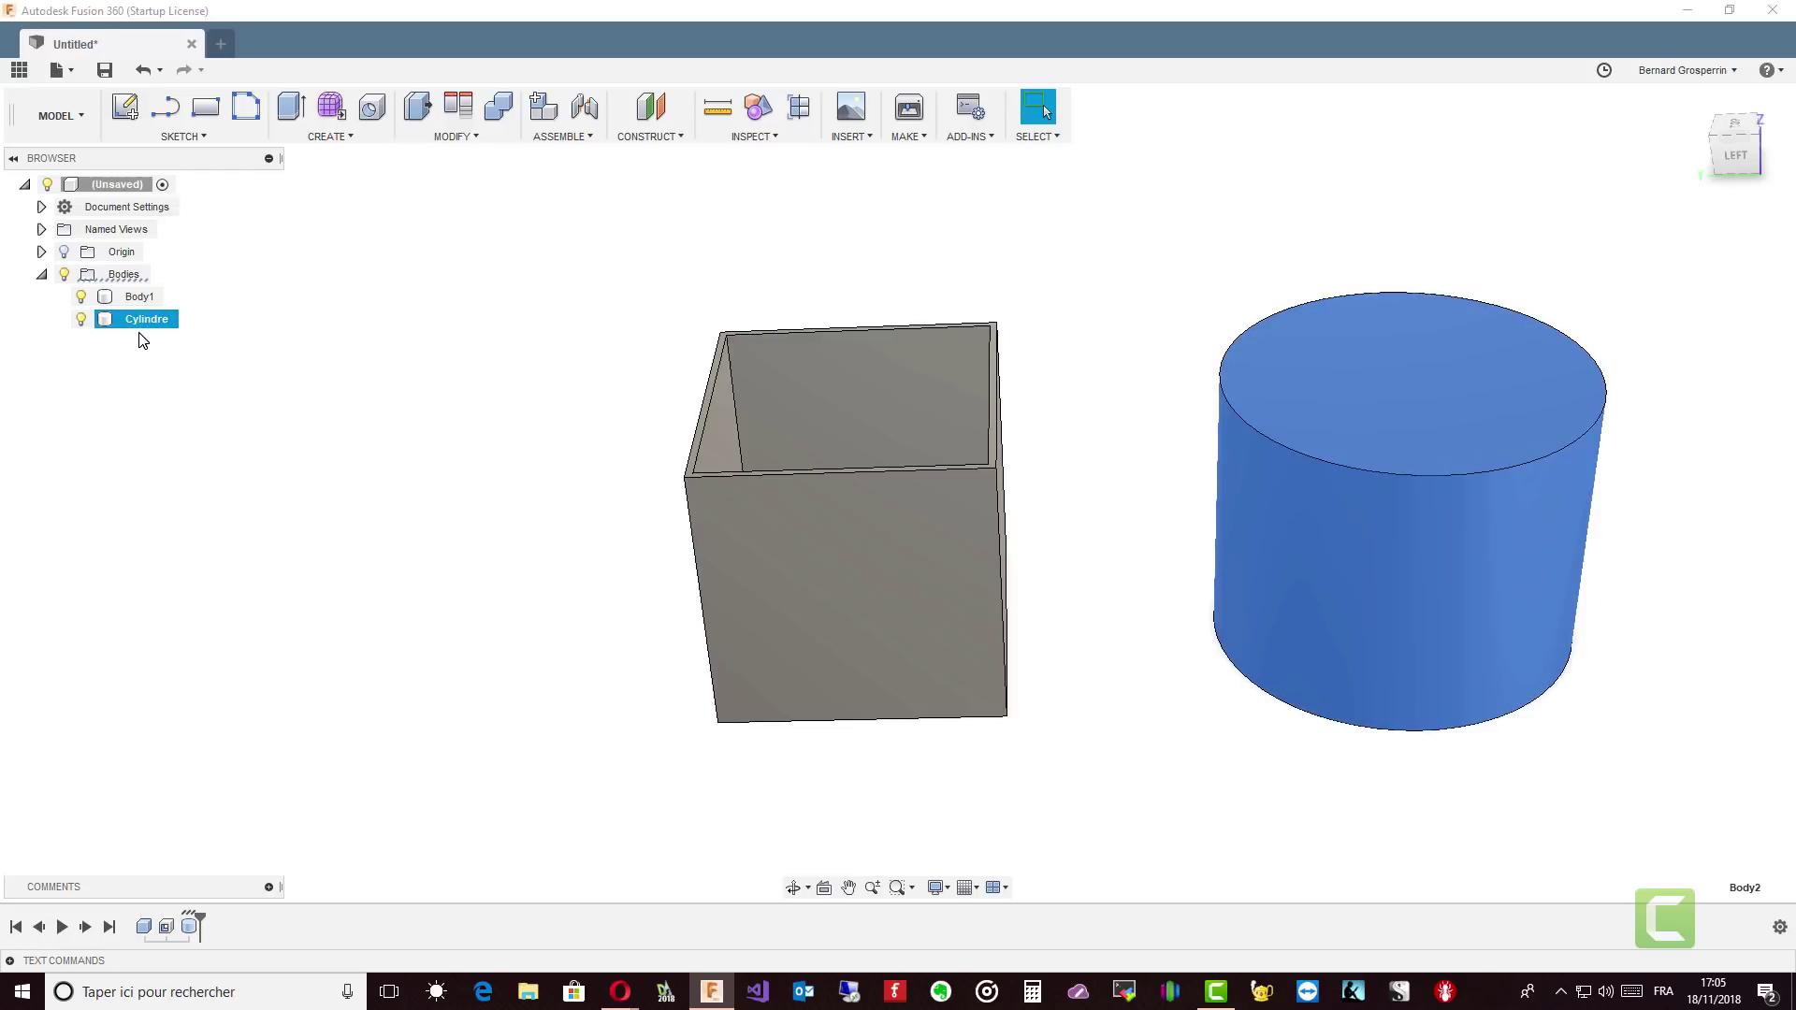
Rename the box body, Body1, as Cube.
left_click(140, 297)
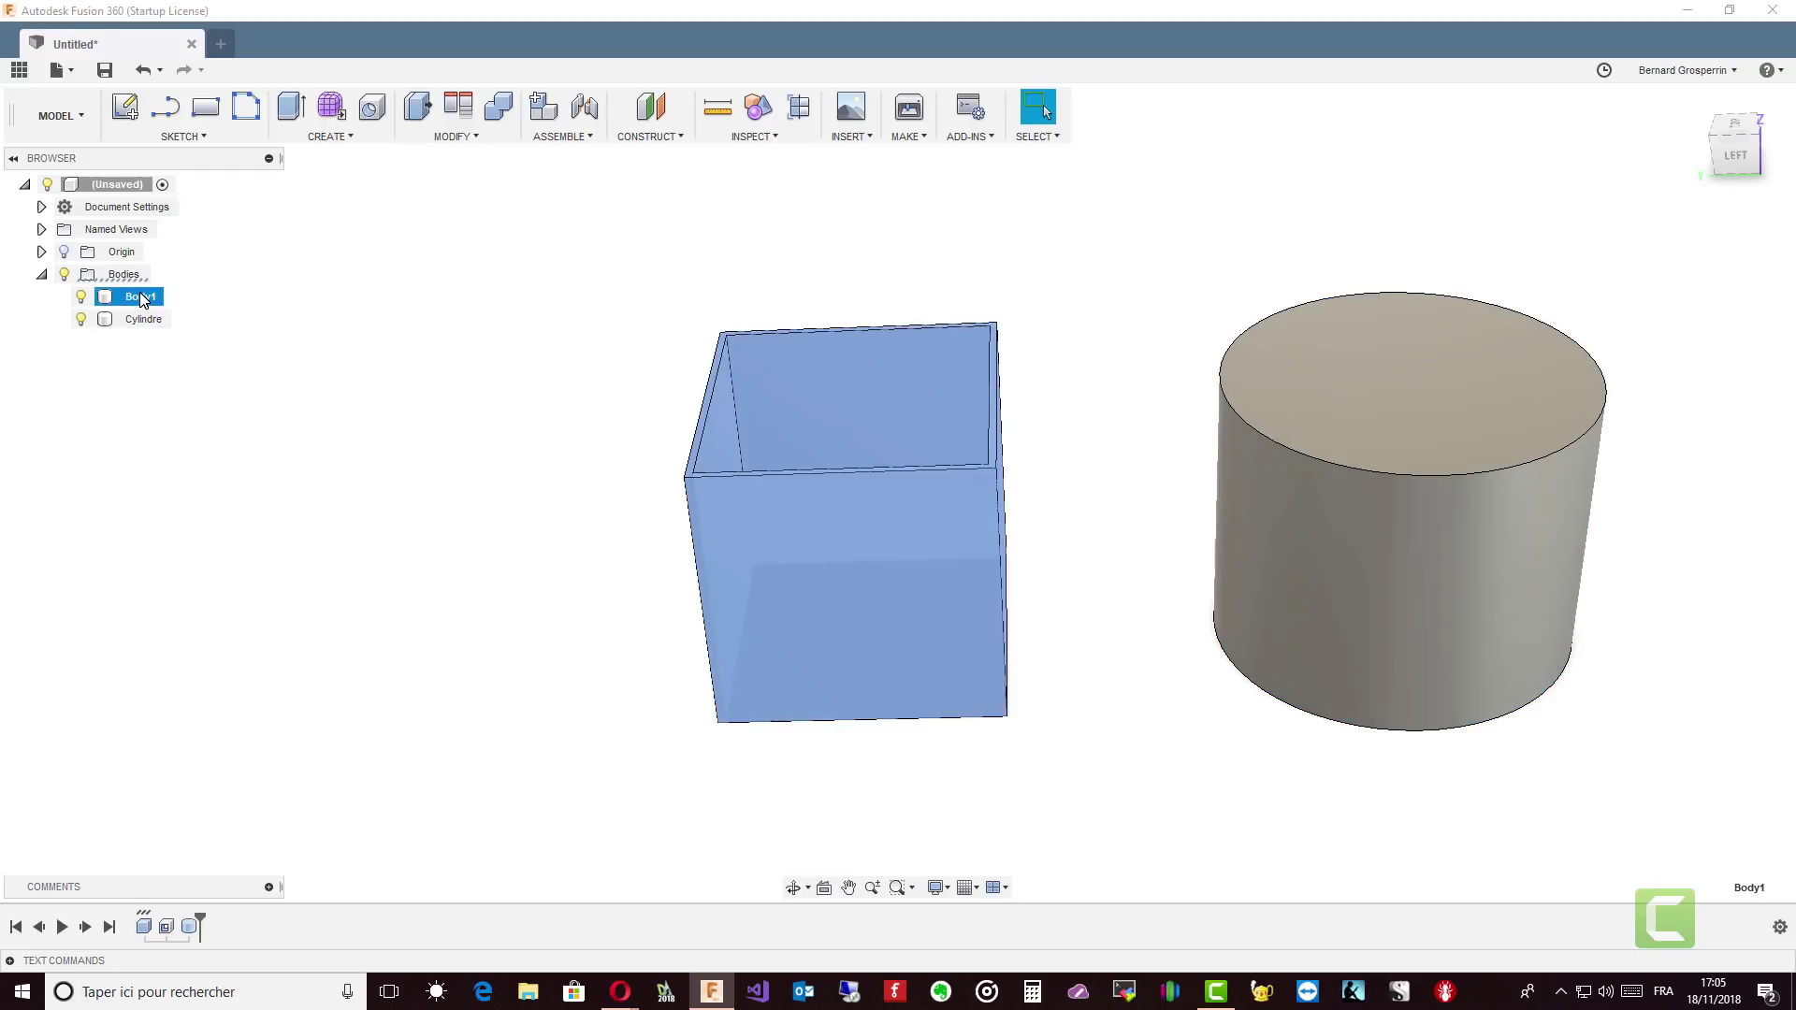
double_click(142, 297)
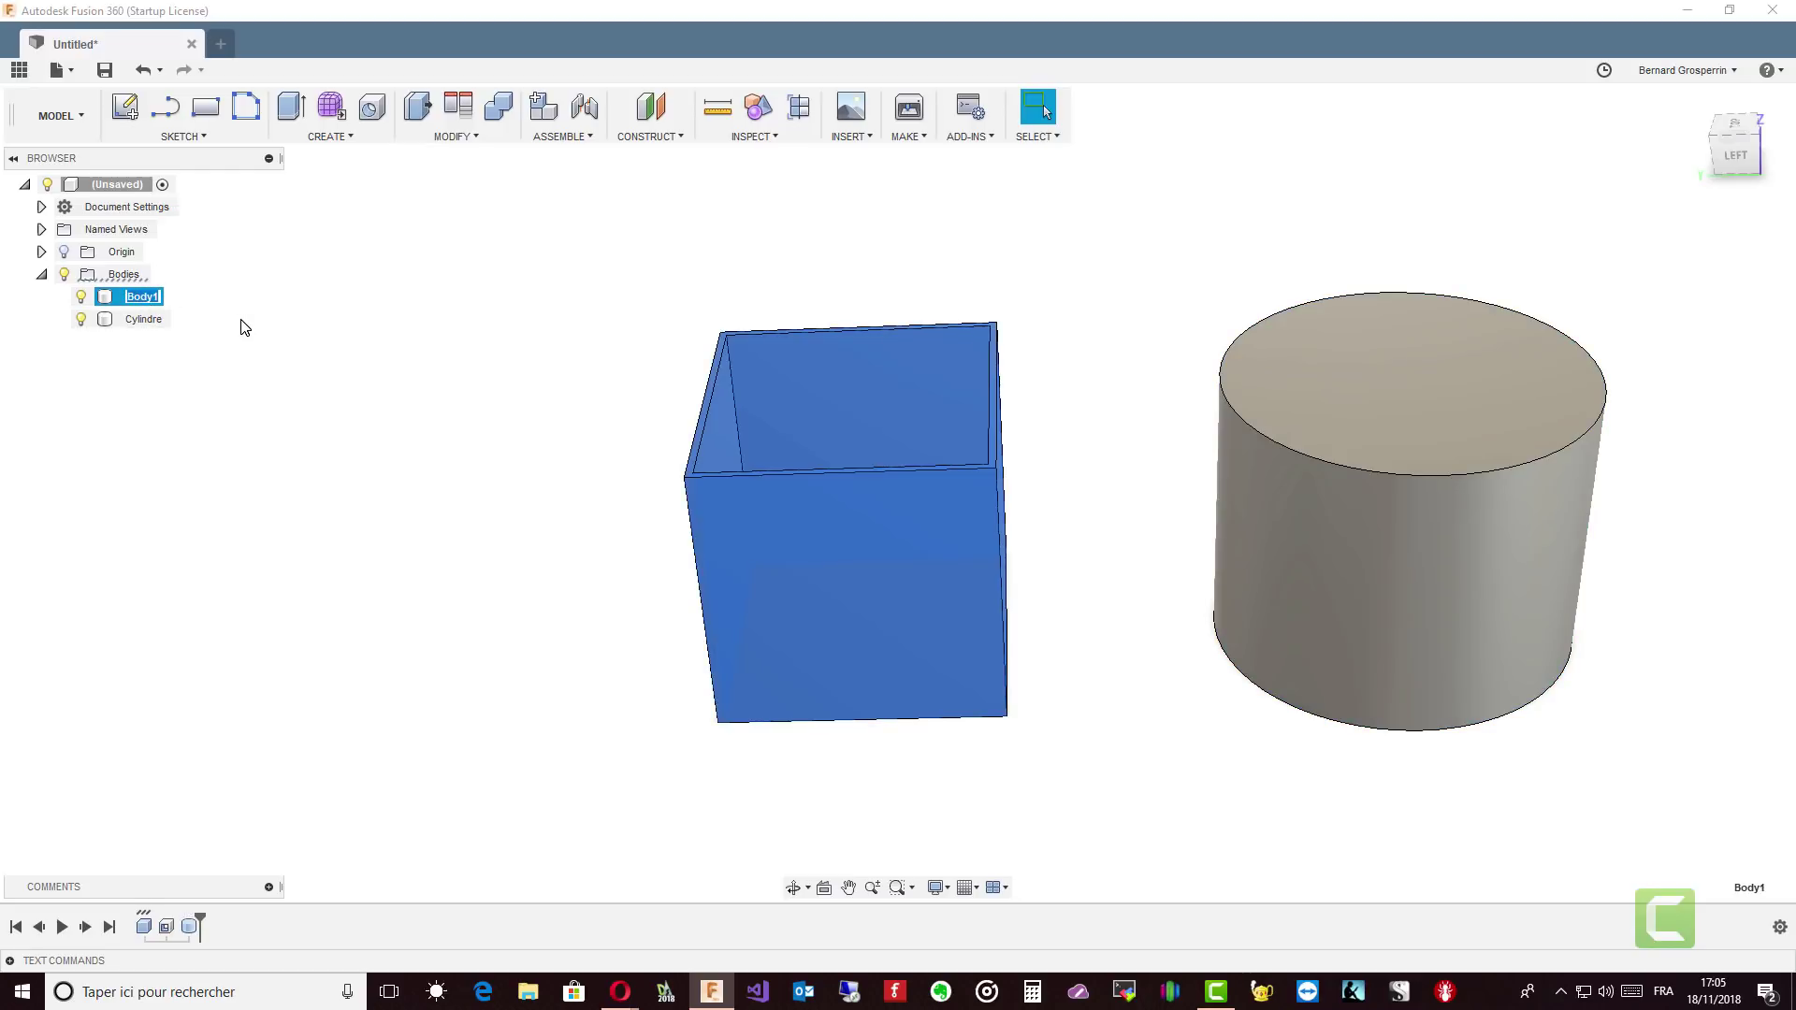
double_click(153, 297)
left_click(337, 446)
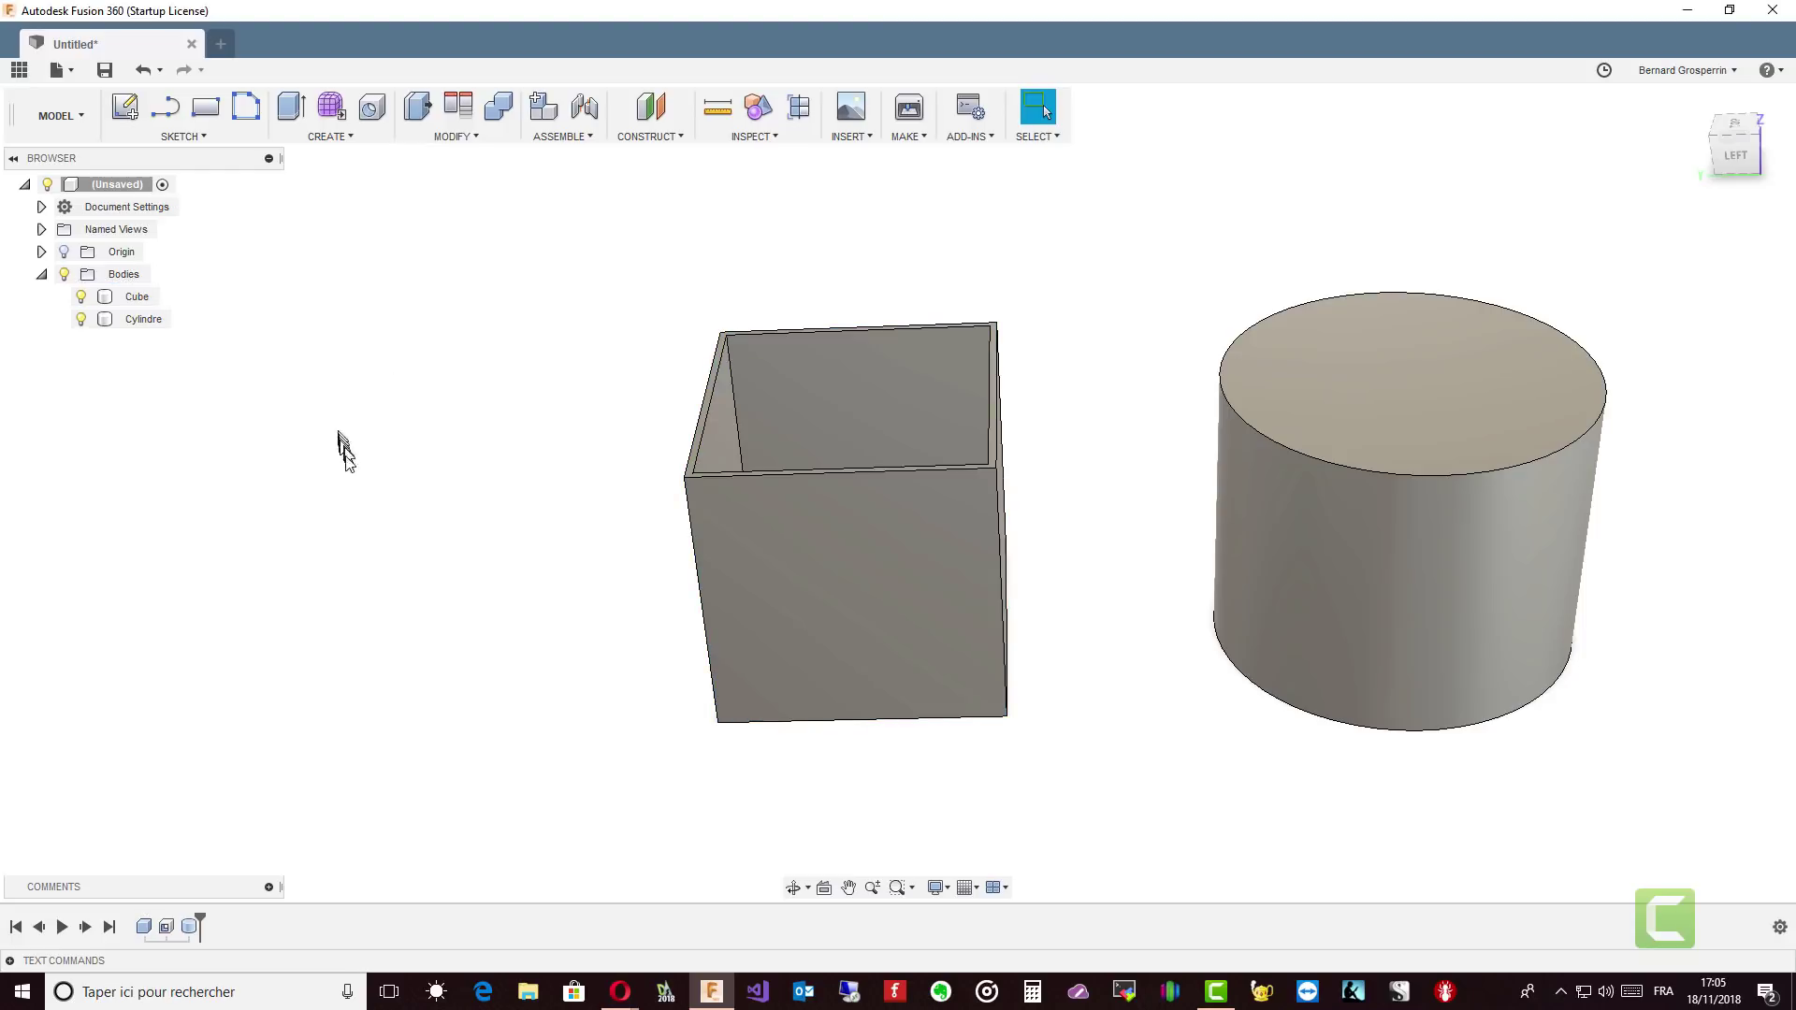
Start a Draft on the cube's side wall with the YZ origin plane as reference and try tilting the face.
middle_click_drag(346, 468, 369, 262, "shift")
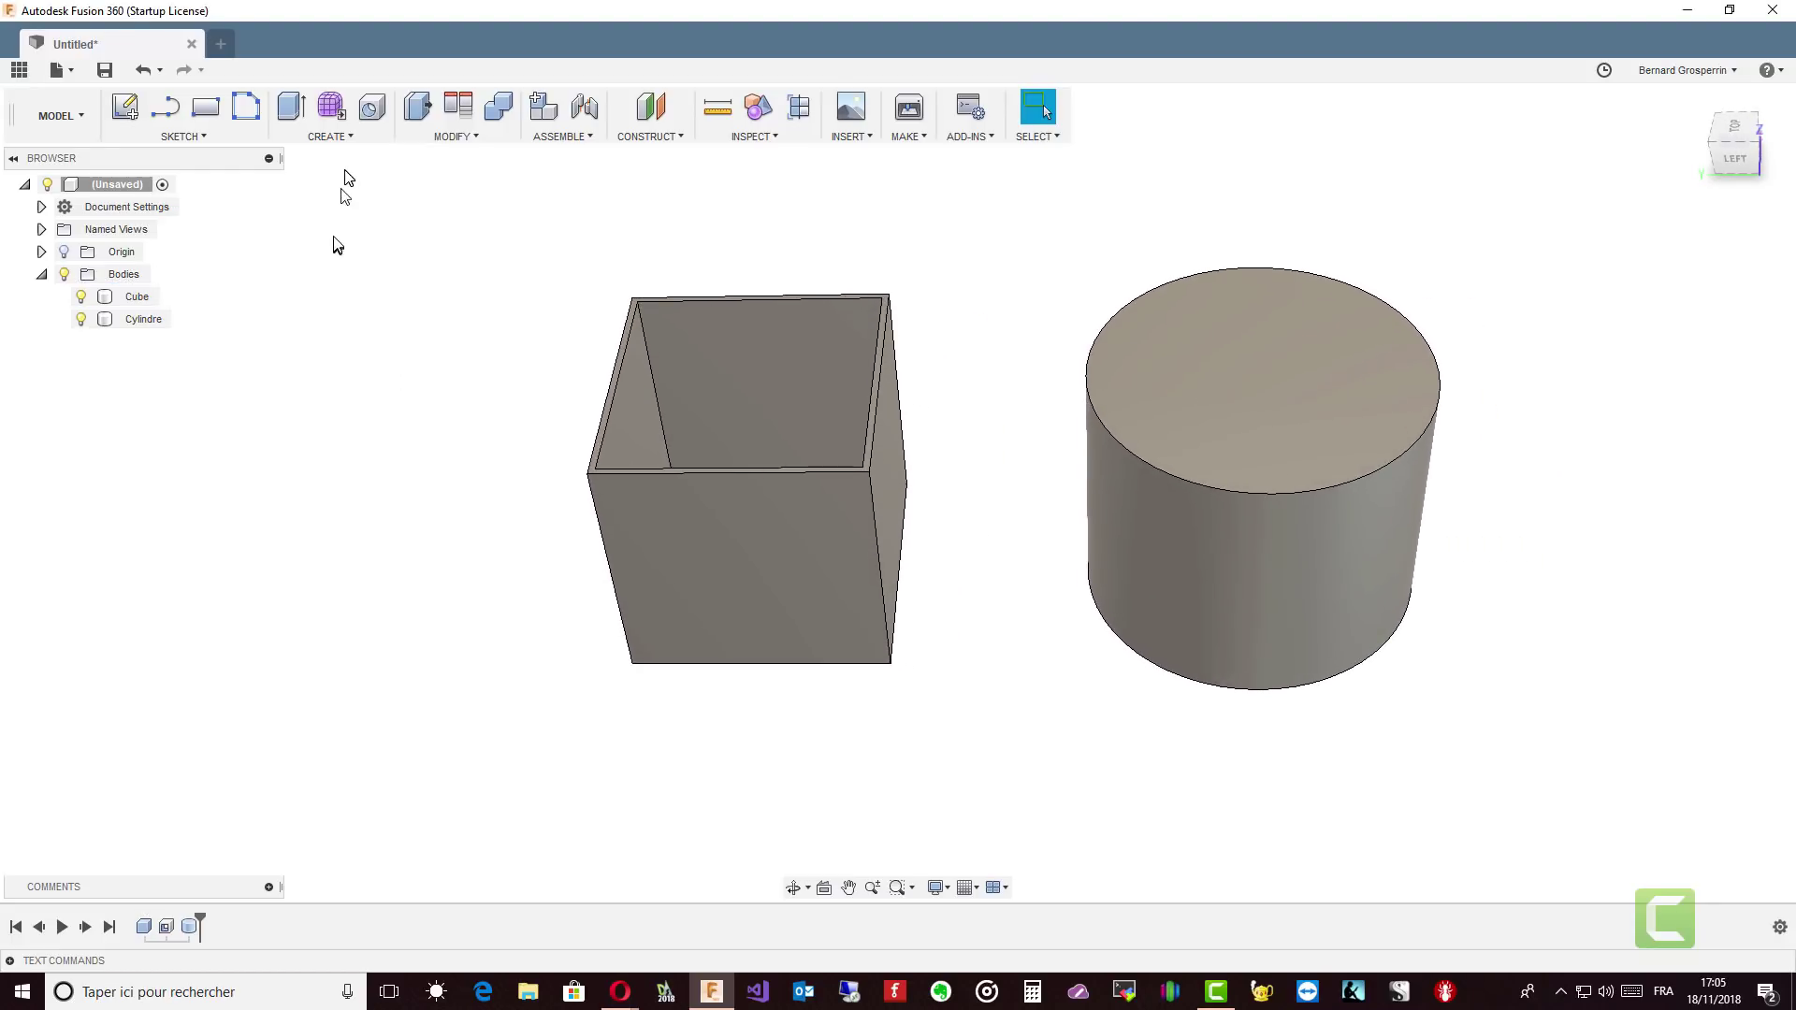
left_click(328, 137)
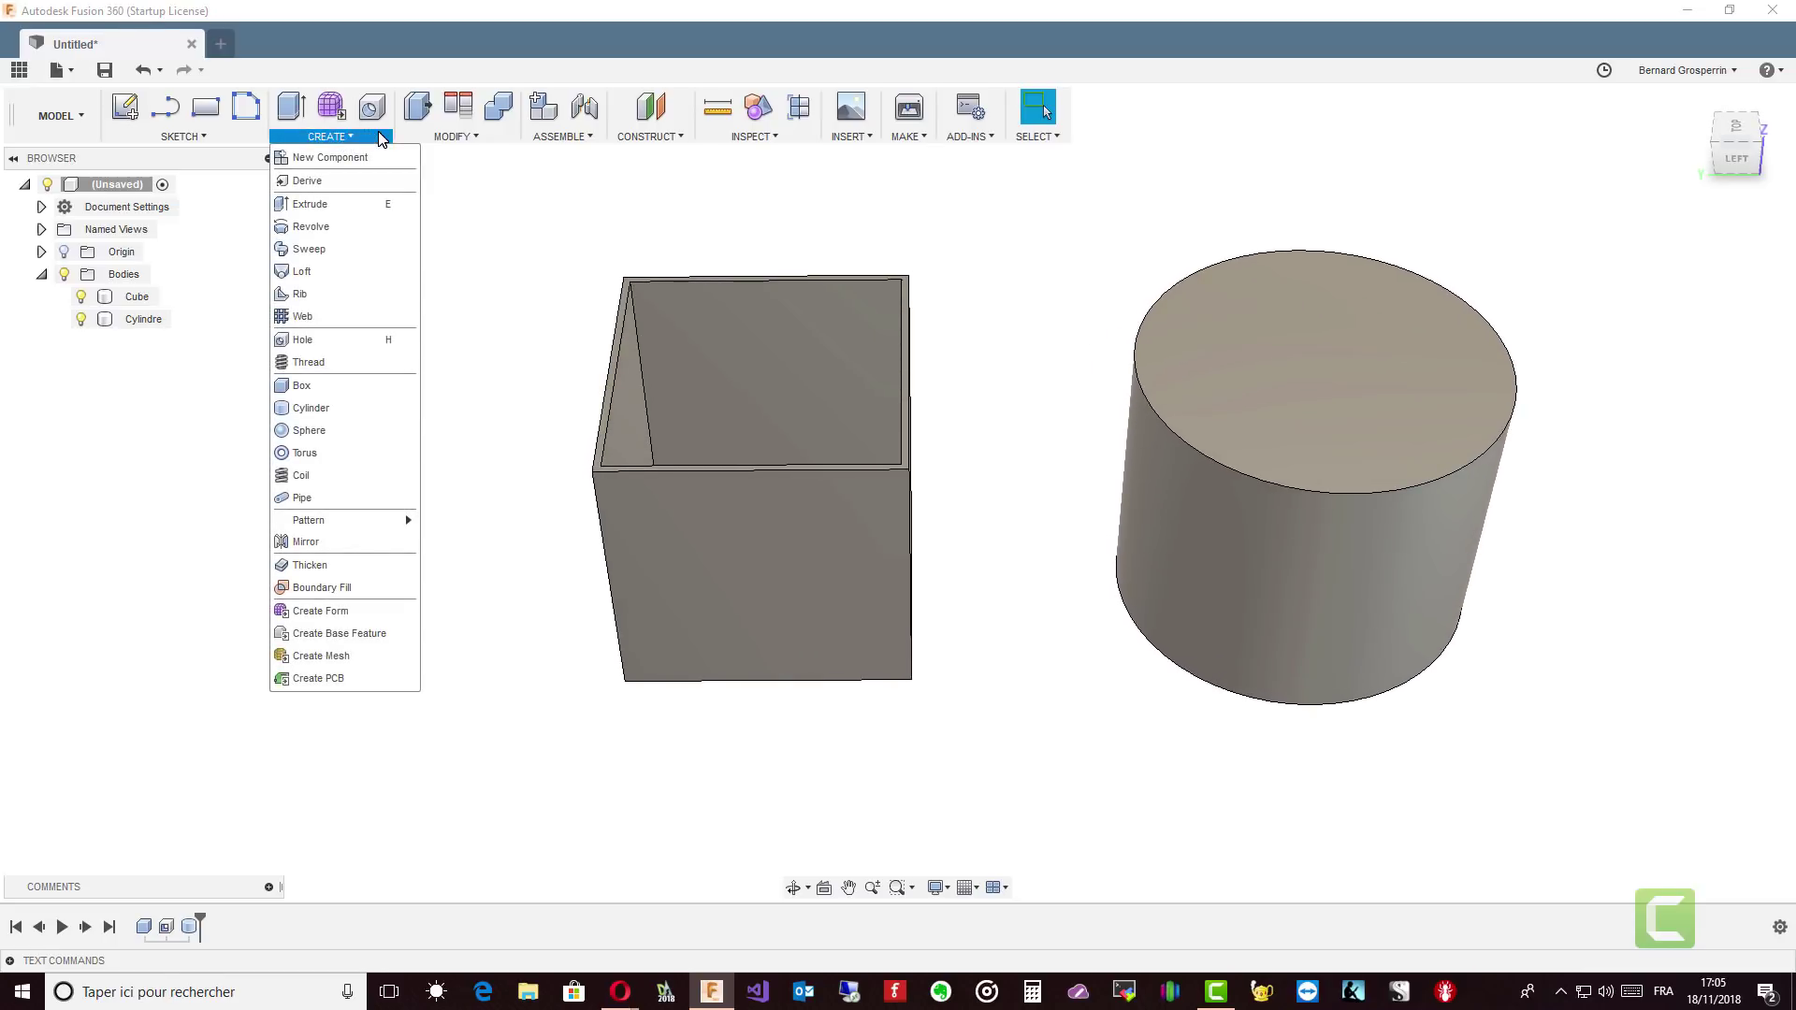
left_click(453, 136)
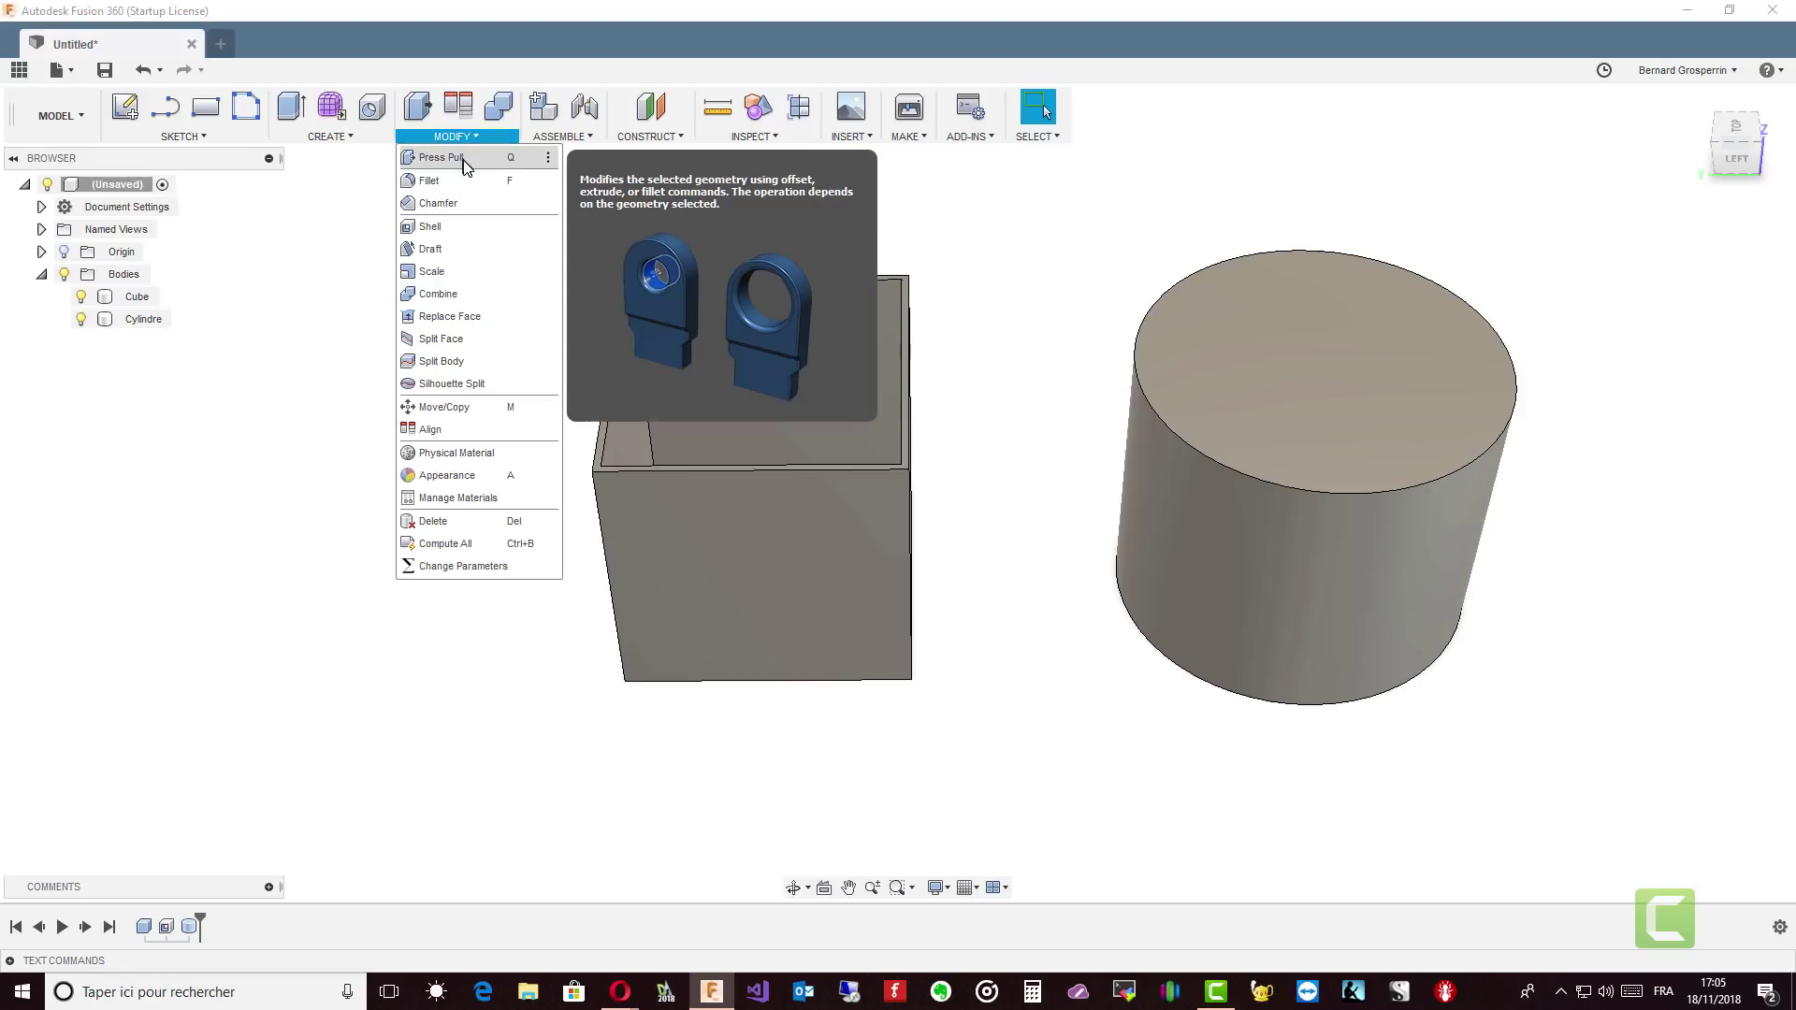
left_click(445, 251)
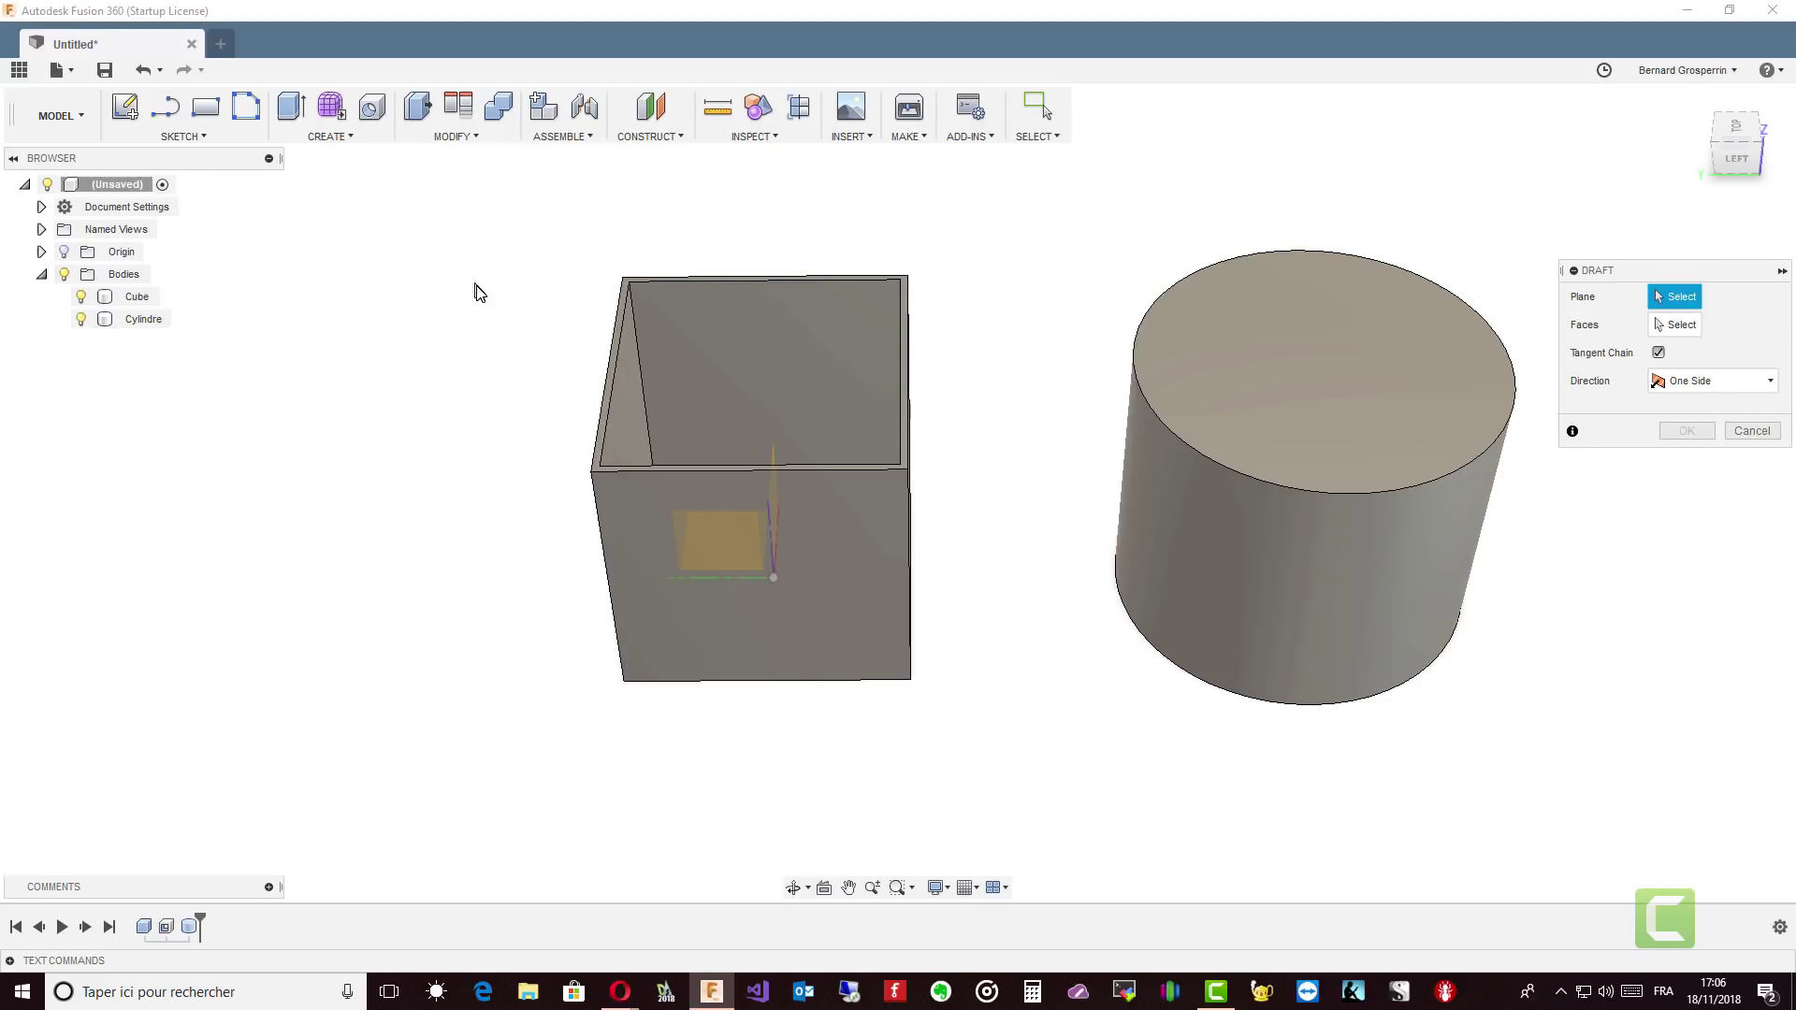
middle_click_drag(977, 485, 991, 524, "shift")
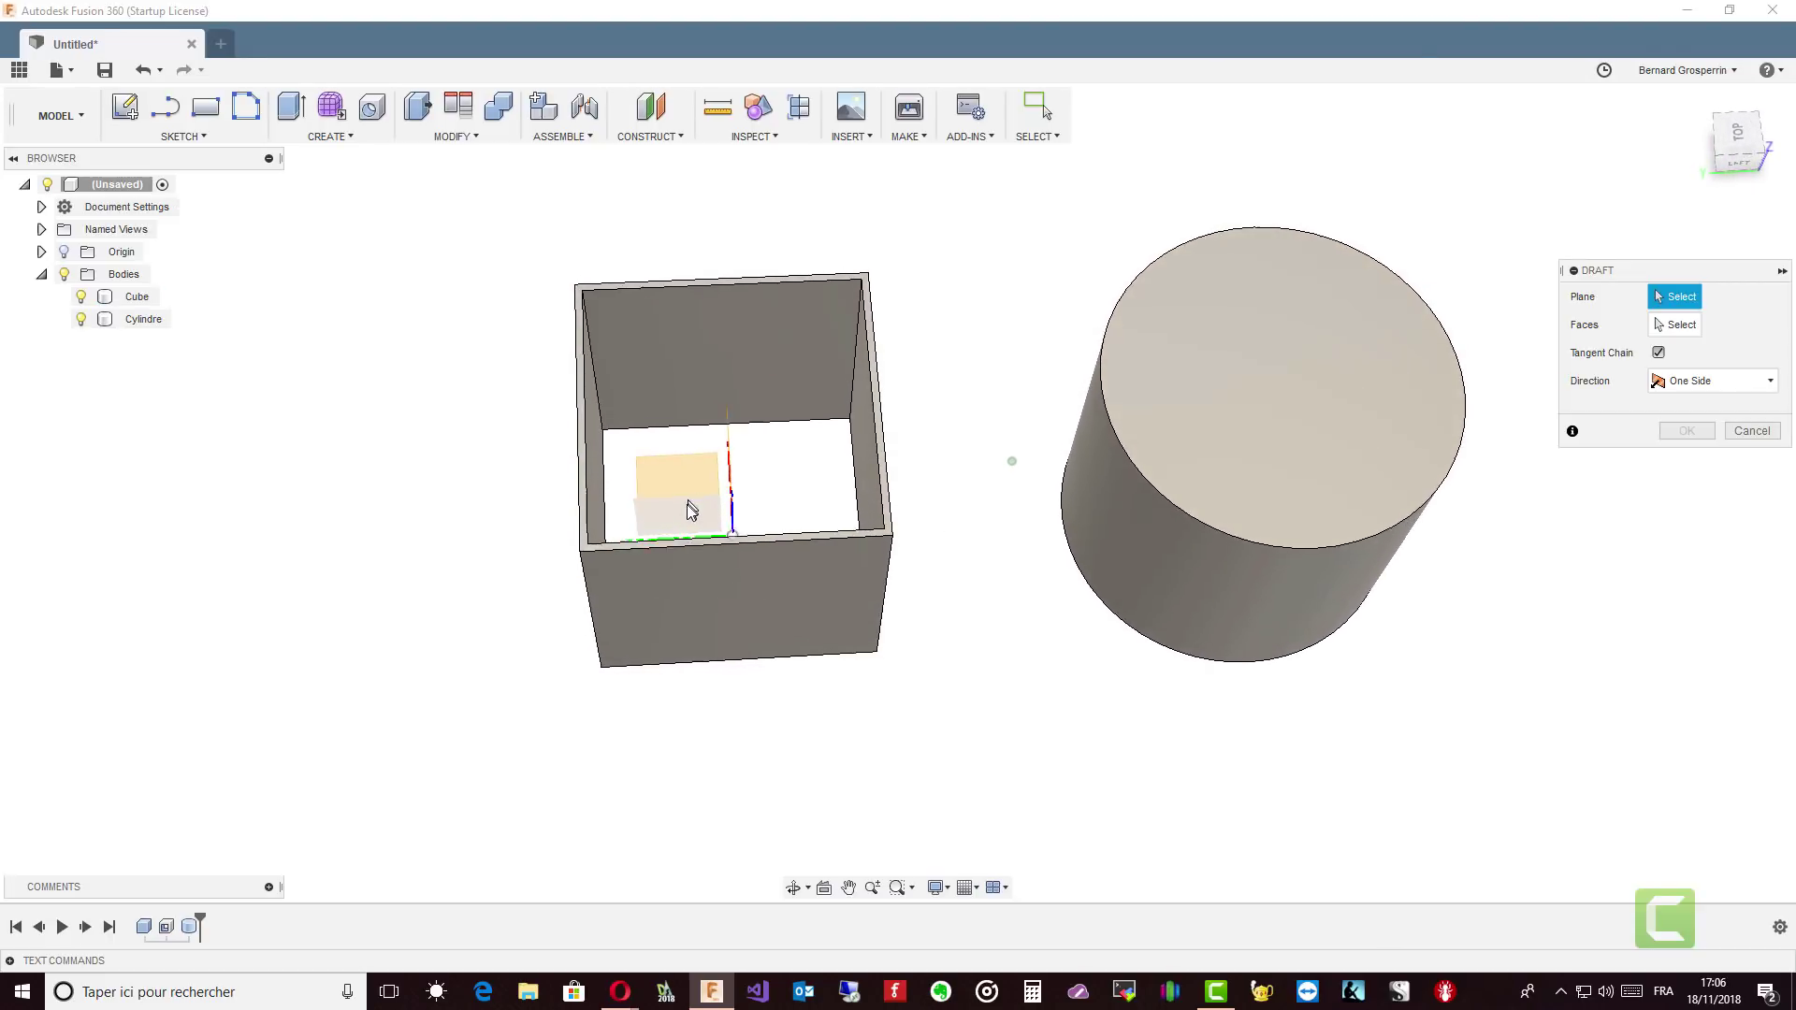
left_click(686, 515)
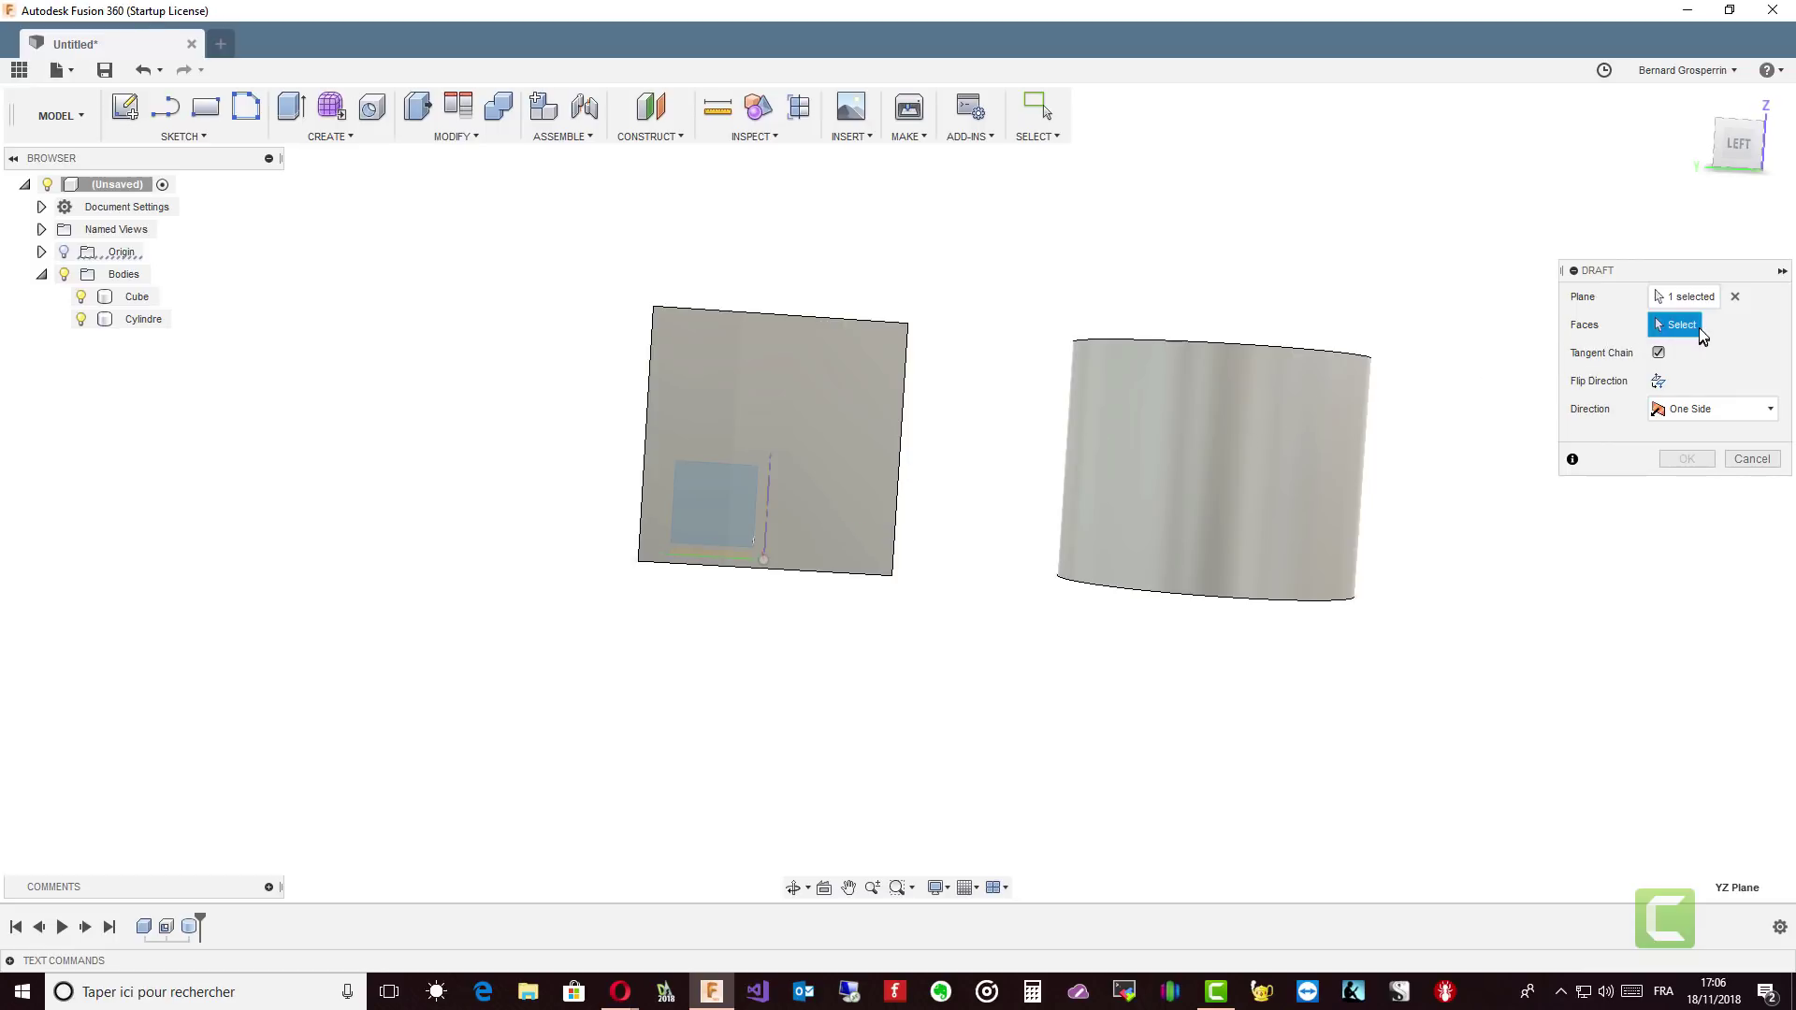
left_click(881, 406)
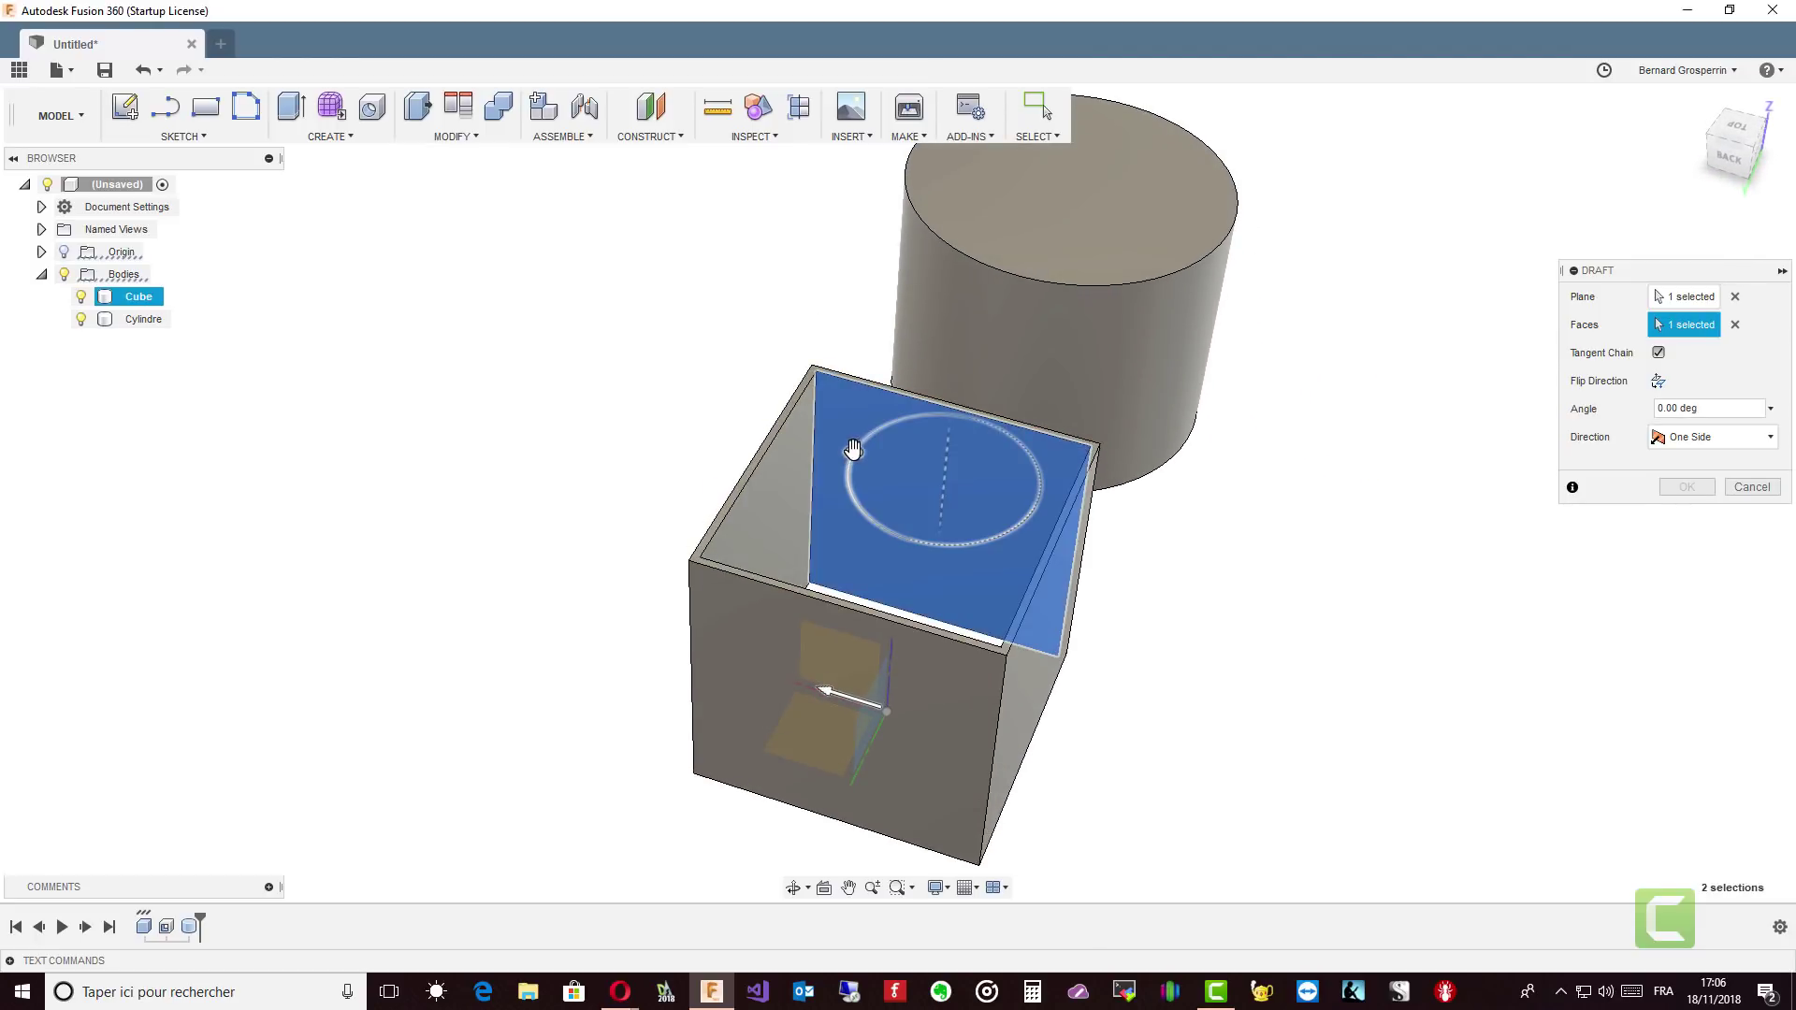
left_click_drag(853, 451, 838, 451)
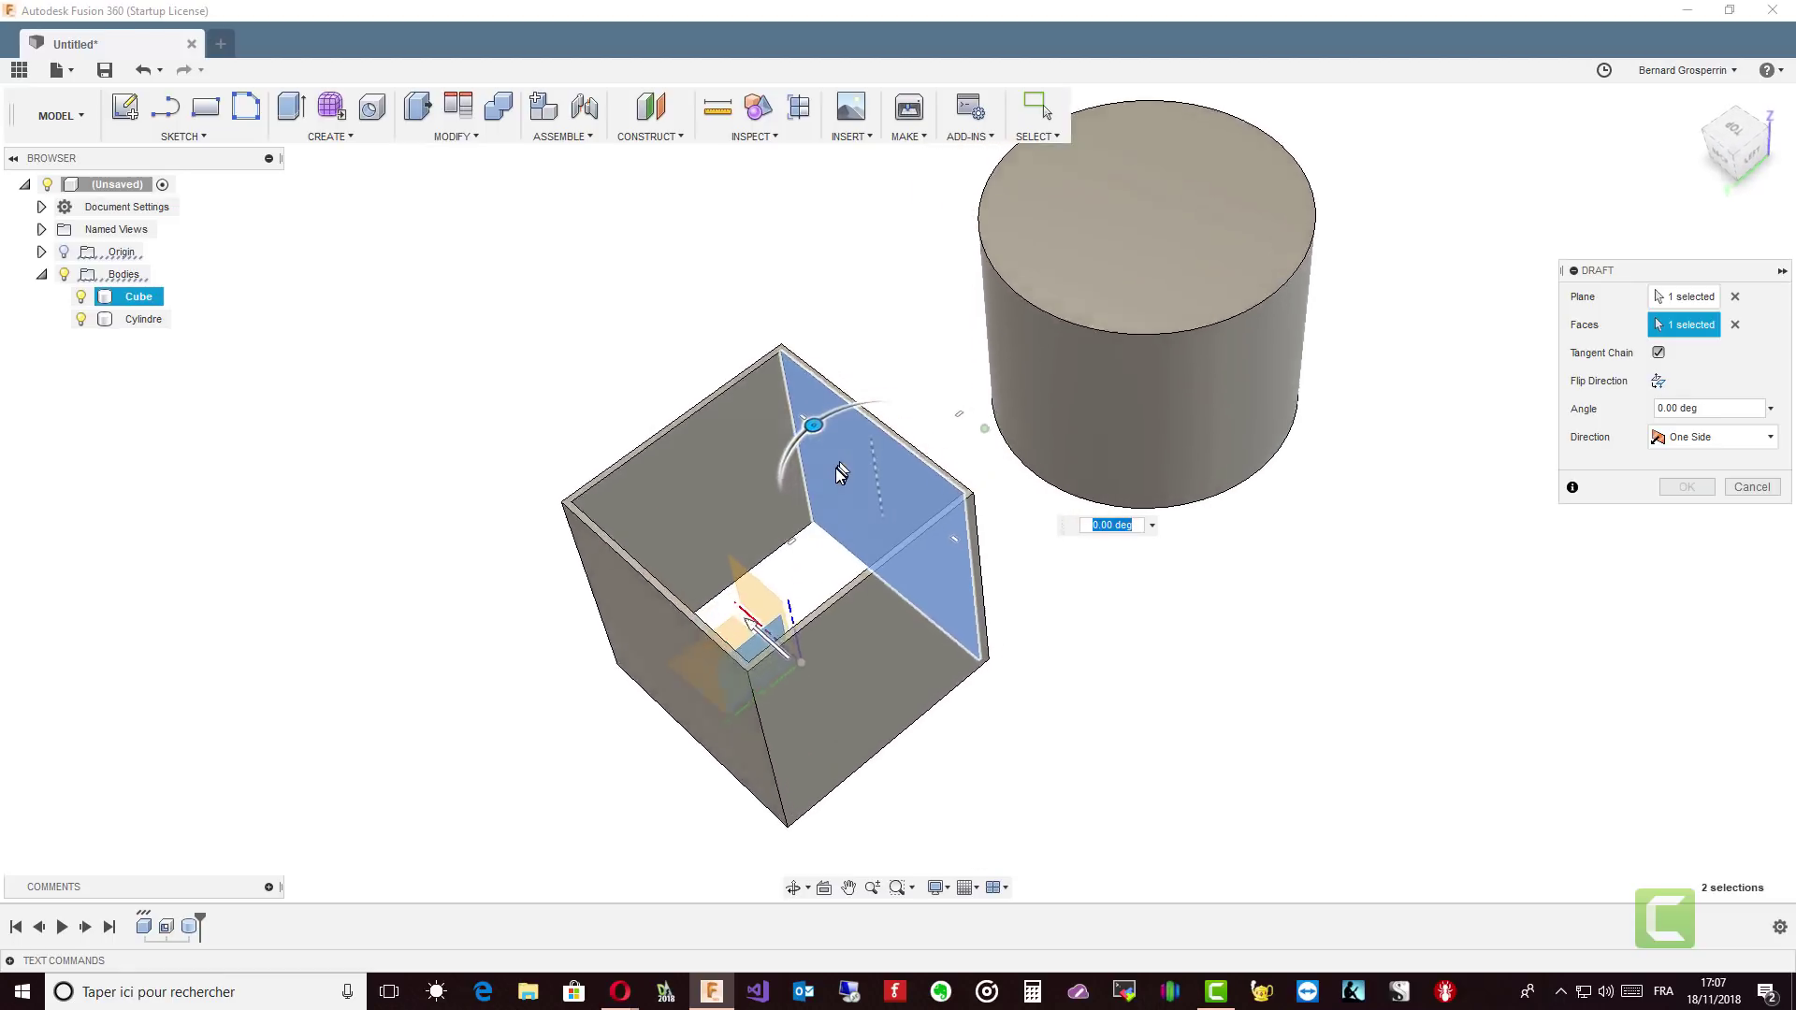
Try the XZ origin plane as the draft plane and tilt the cube's side face about 3.2 degrees.
left_click(1735, 298)
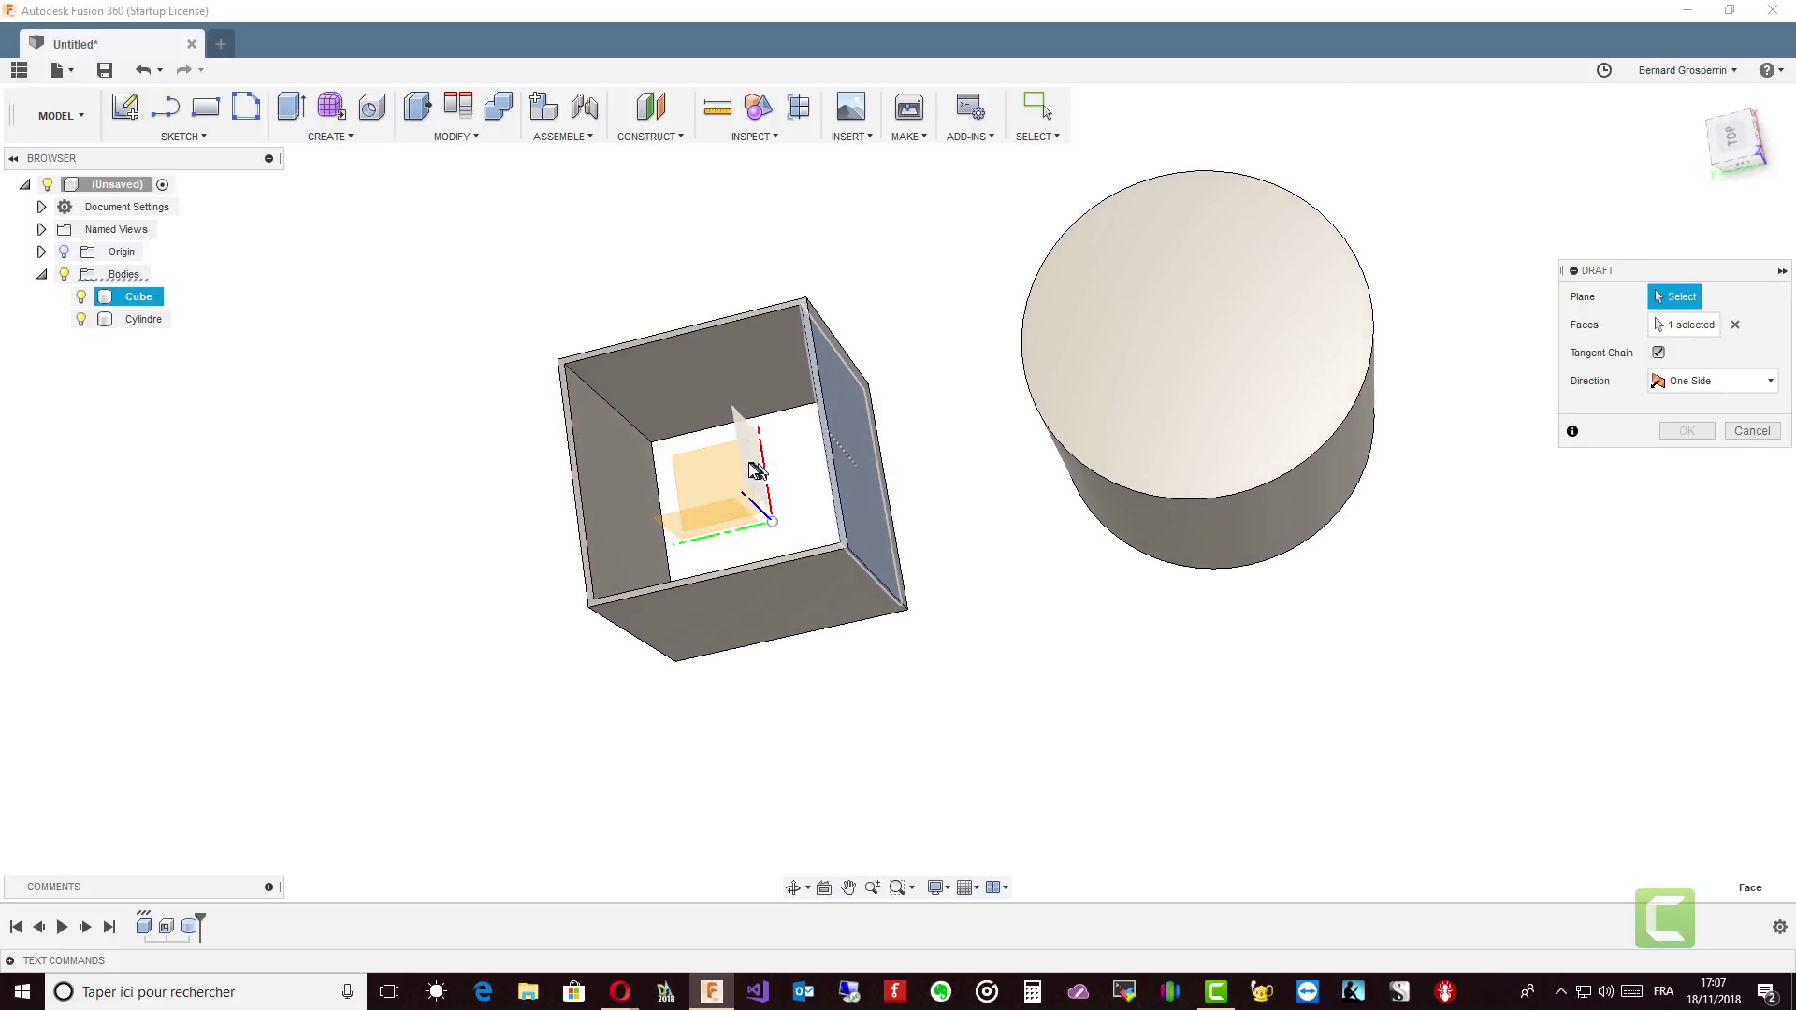
left_click(756, 471)
middle_click_drag(962, 492, 1050, 478, "shift")
middle_click_drag(1162, 396, 918, 643, "shift")
left_click(834, 513)
mouse_move(941, 657)
left_mouse_down()
mouse_move(1004, 648)
mouse_move(926, 655)
mouse_move(912, 634)
mouse_move(964, 650)
mouse_move(942, 647)
left_mouse_up()
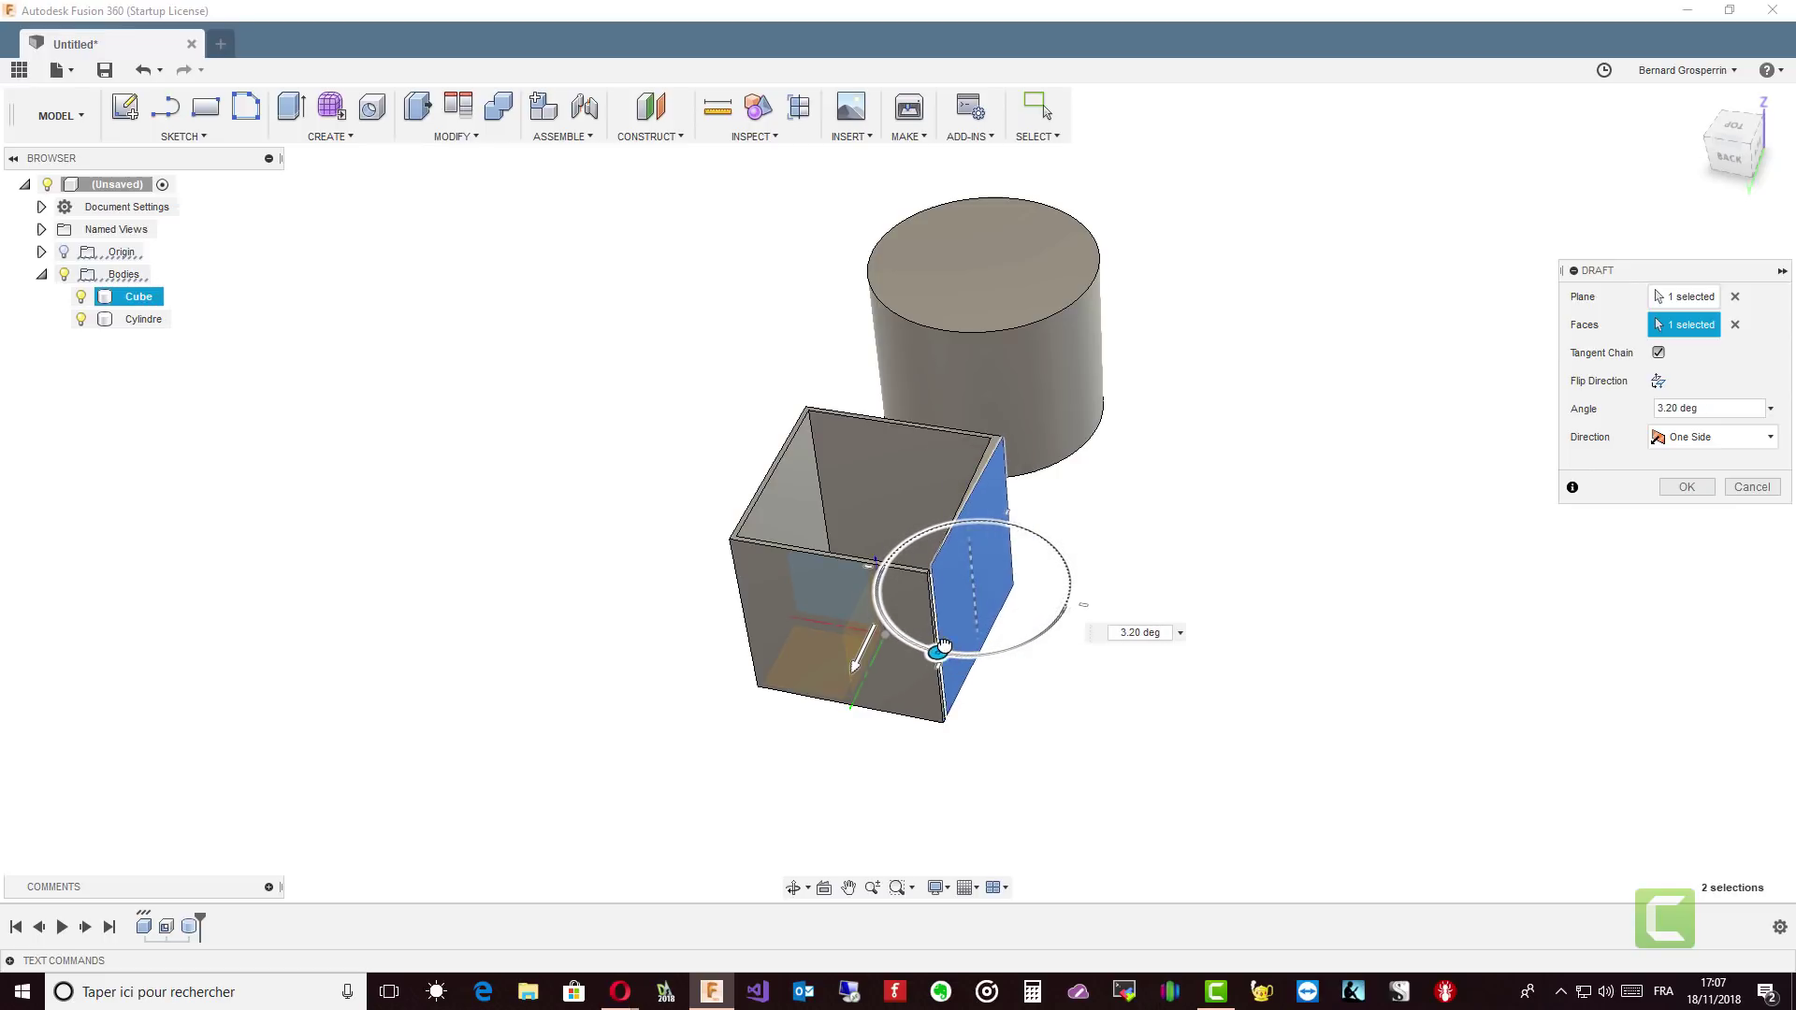
middle_click_drag(945, 648, 695, 477, "shift")
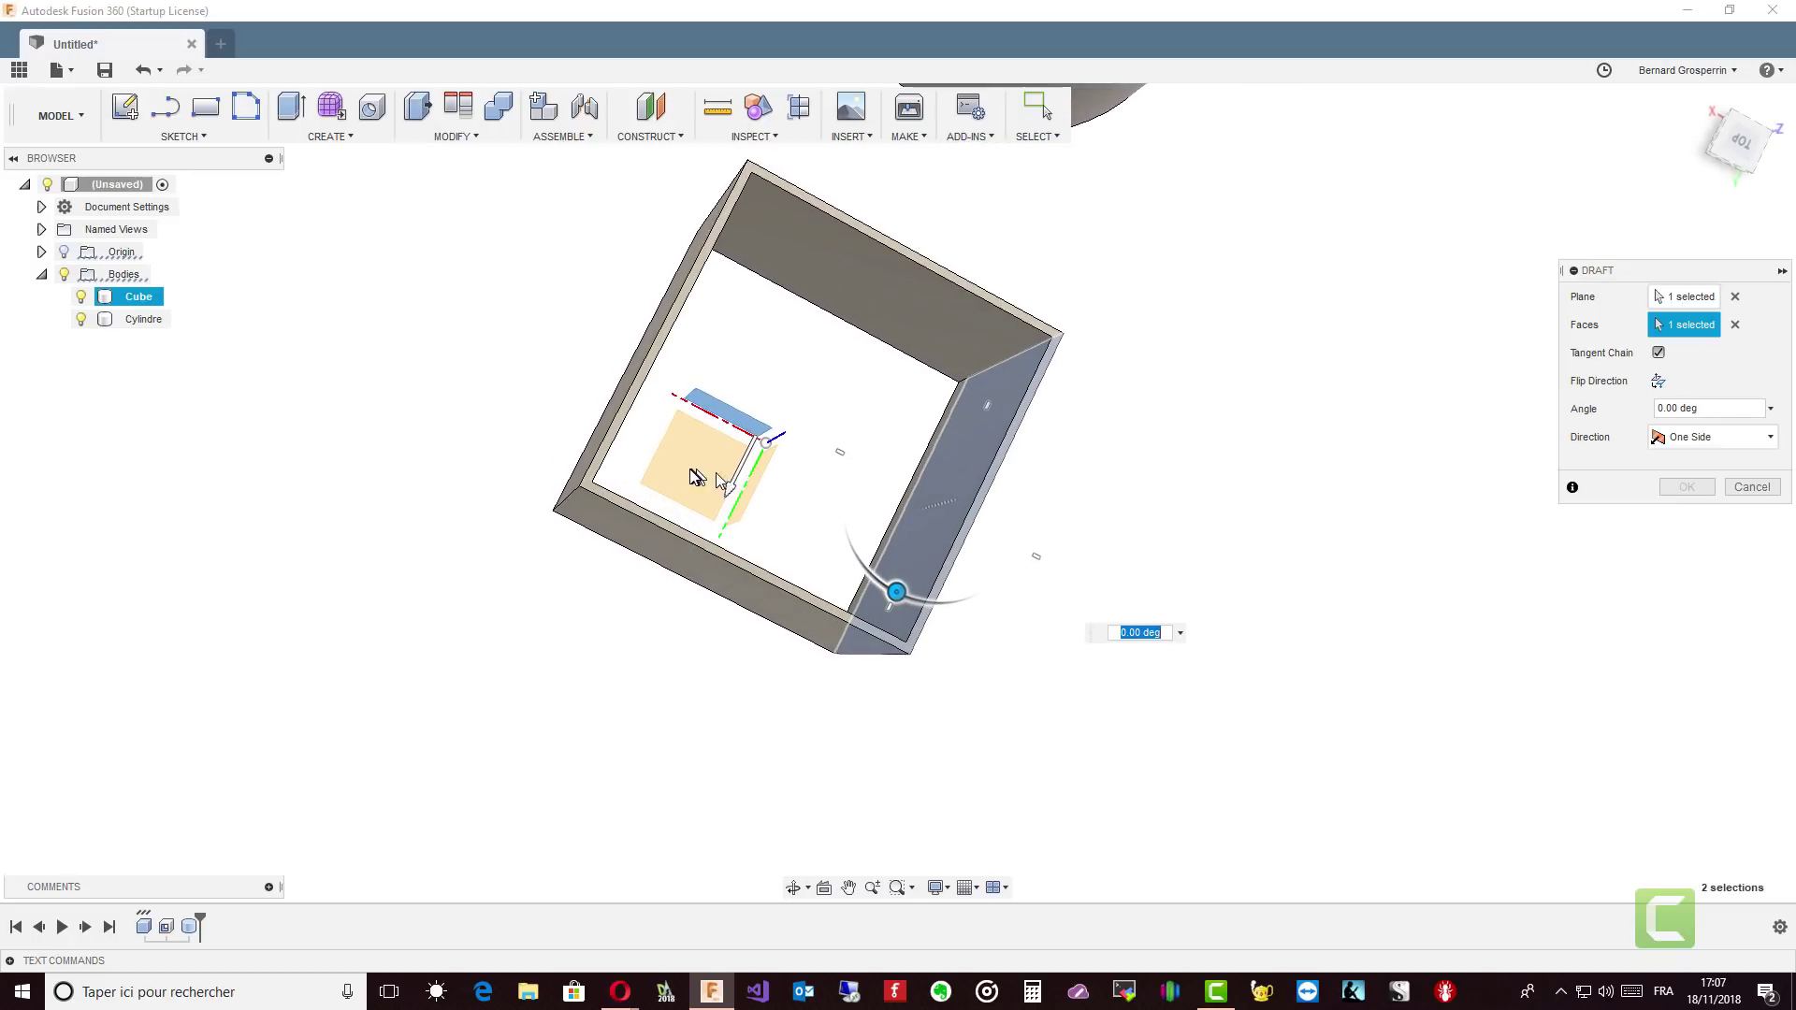
Replace the draft plane with the XY origin plane and draft the cube's outer side face by -6.45 degrees.
left_click(1736, 298)
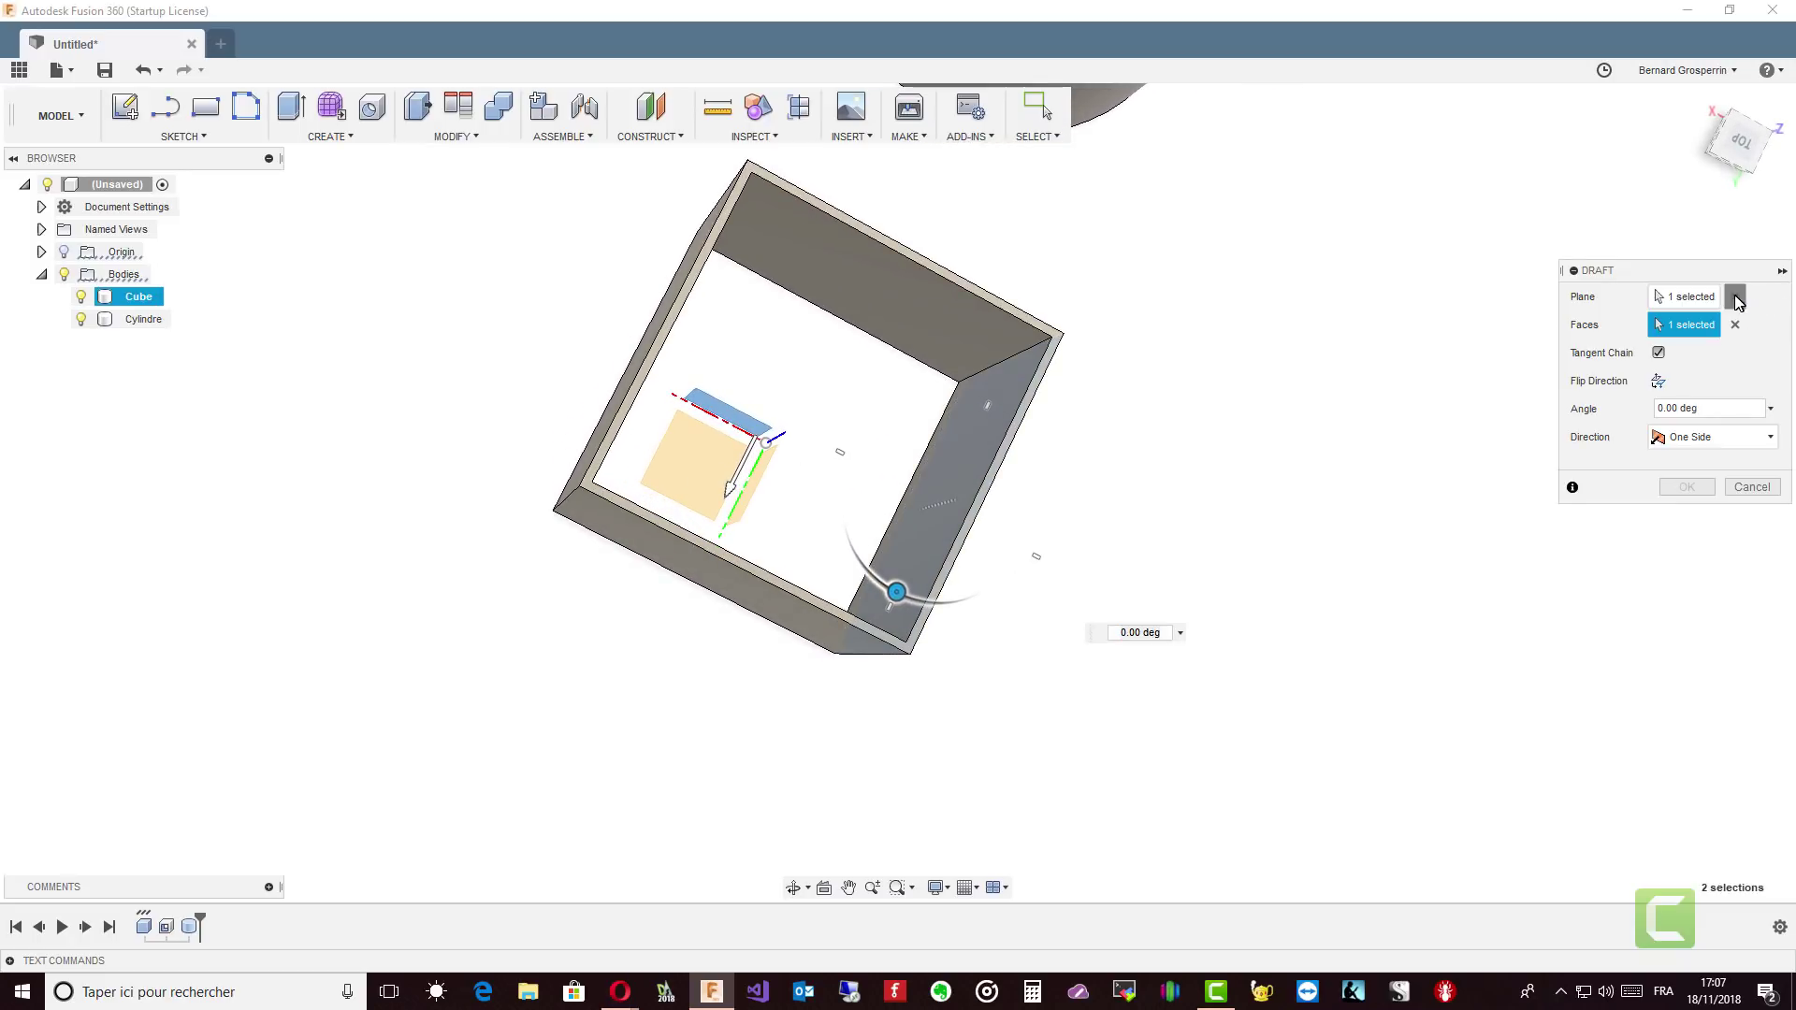
left_click(693, 472)
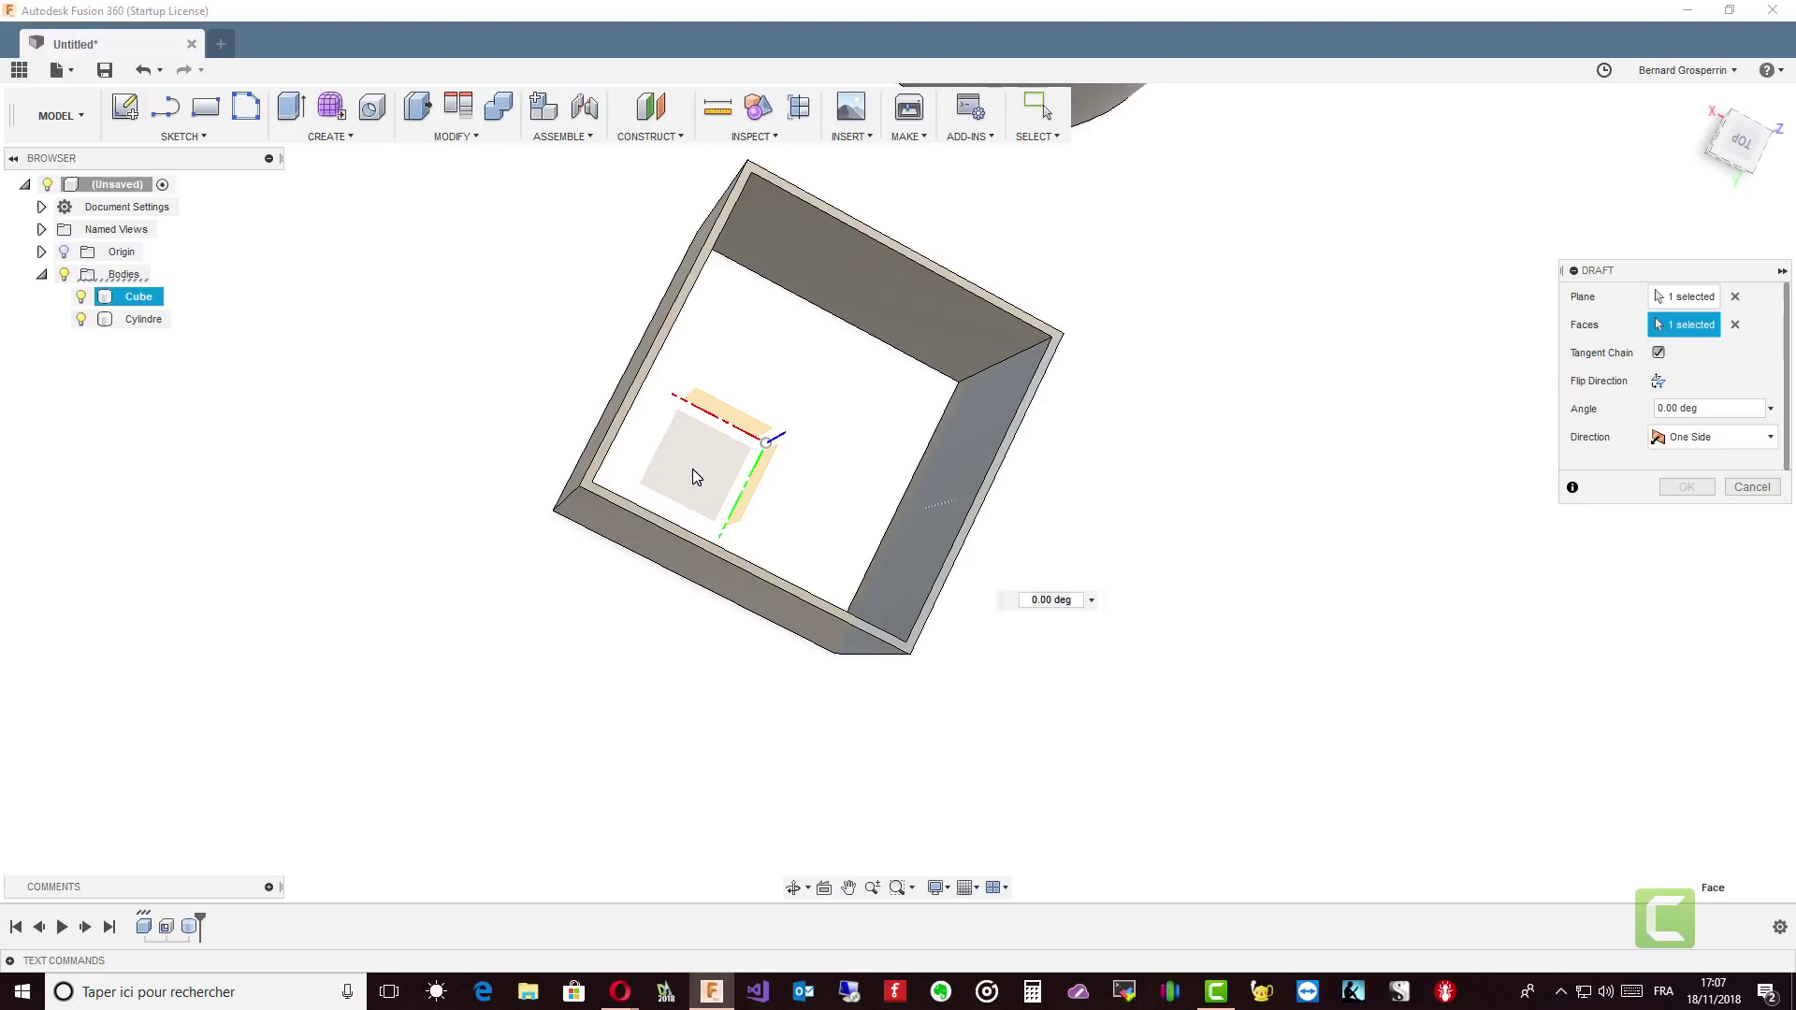
middle_click_drag(692, 471, 754, 477, "shift")
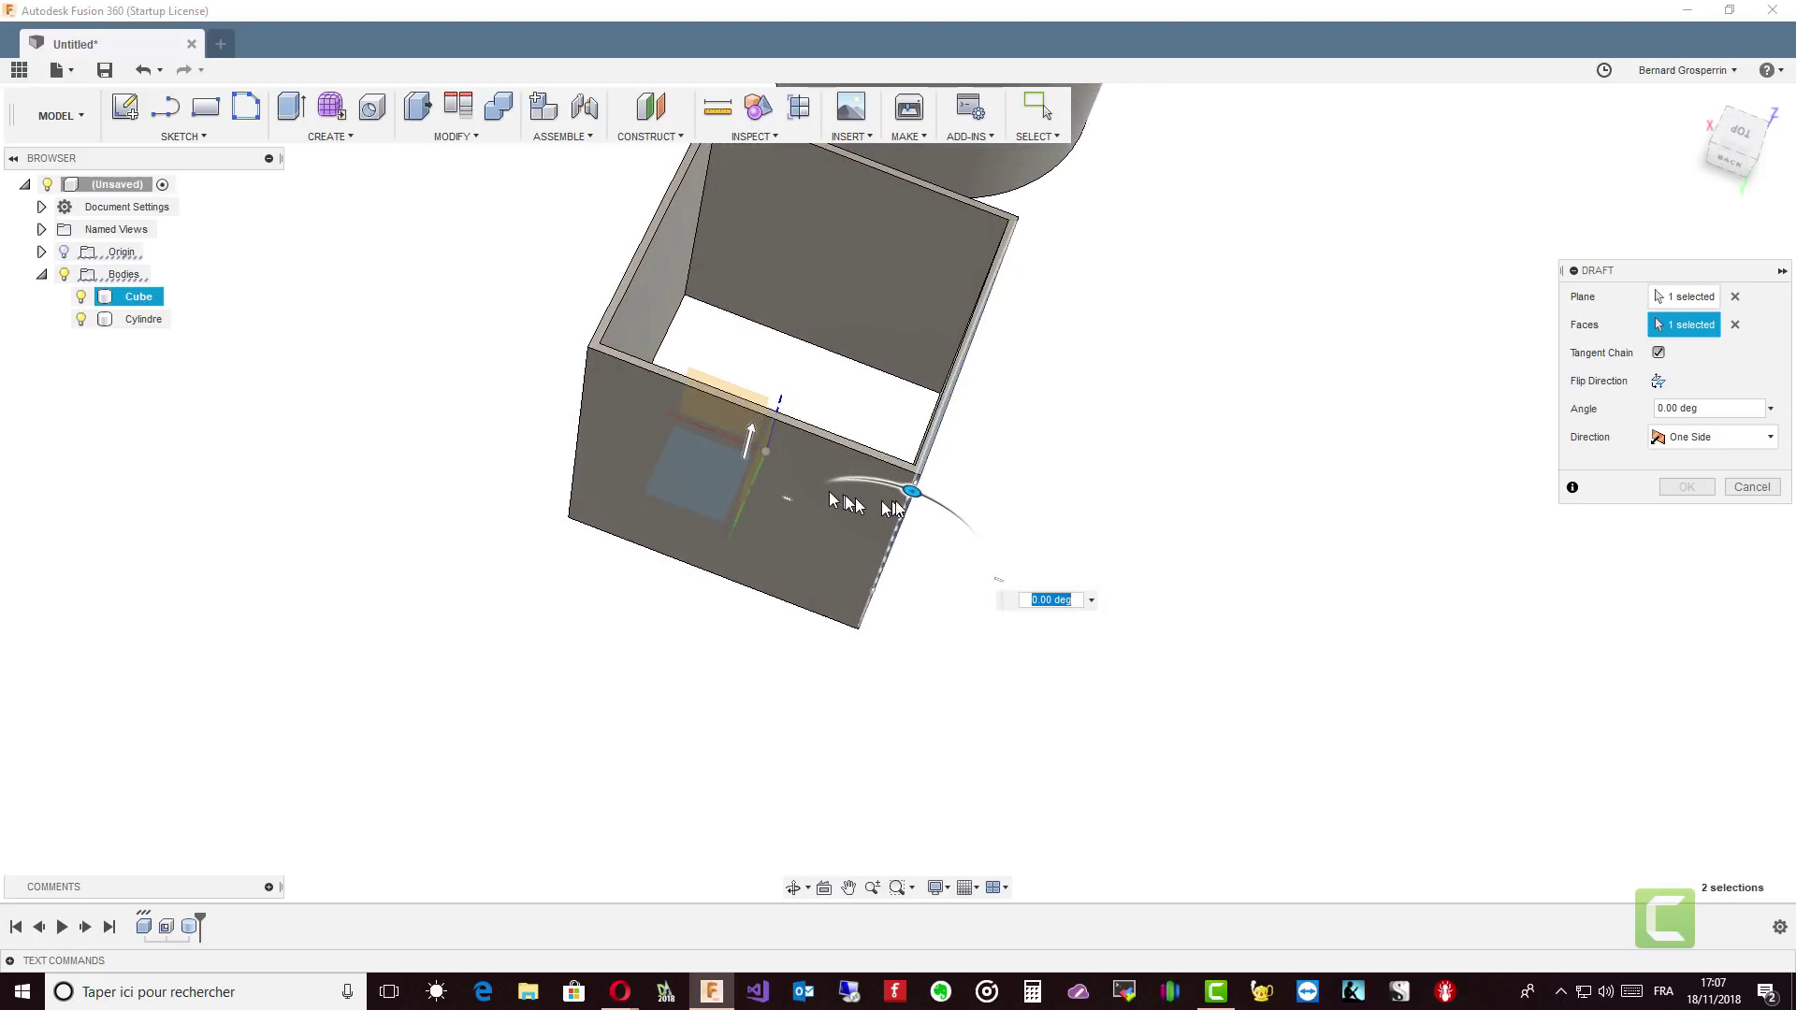
left_click_drag(910, 488, 853, 514)
middle_click_drag(854, 514, 1005, 493, "shift")
left_click_drag(951, 488, 953, 493)
middle_click_drag(950, 514, 951, 508, "shift")
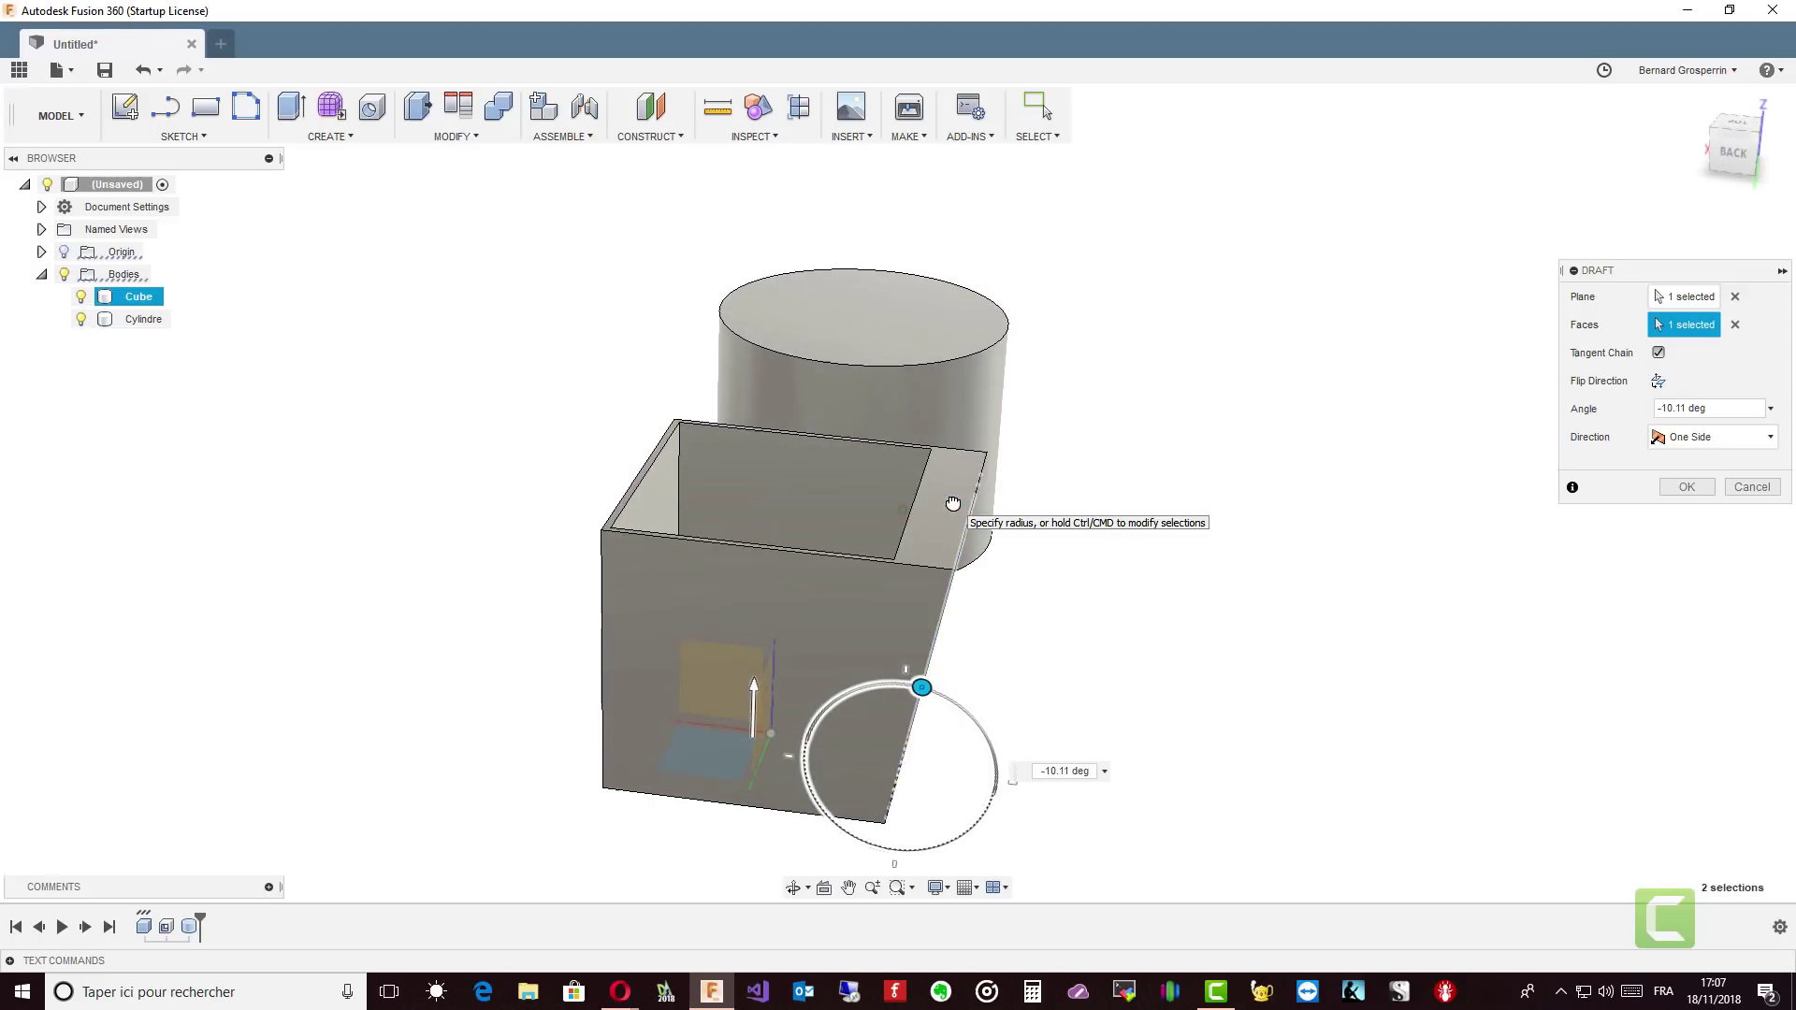
left_click_drag(926, 506, 933, 547)
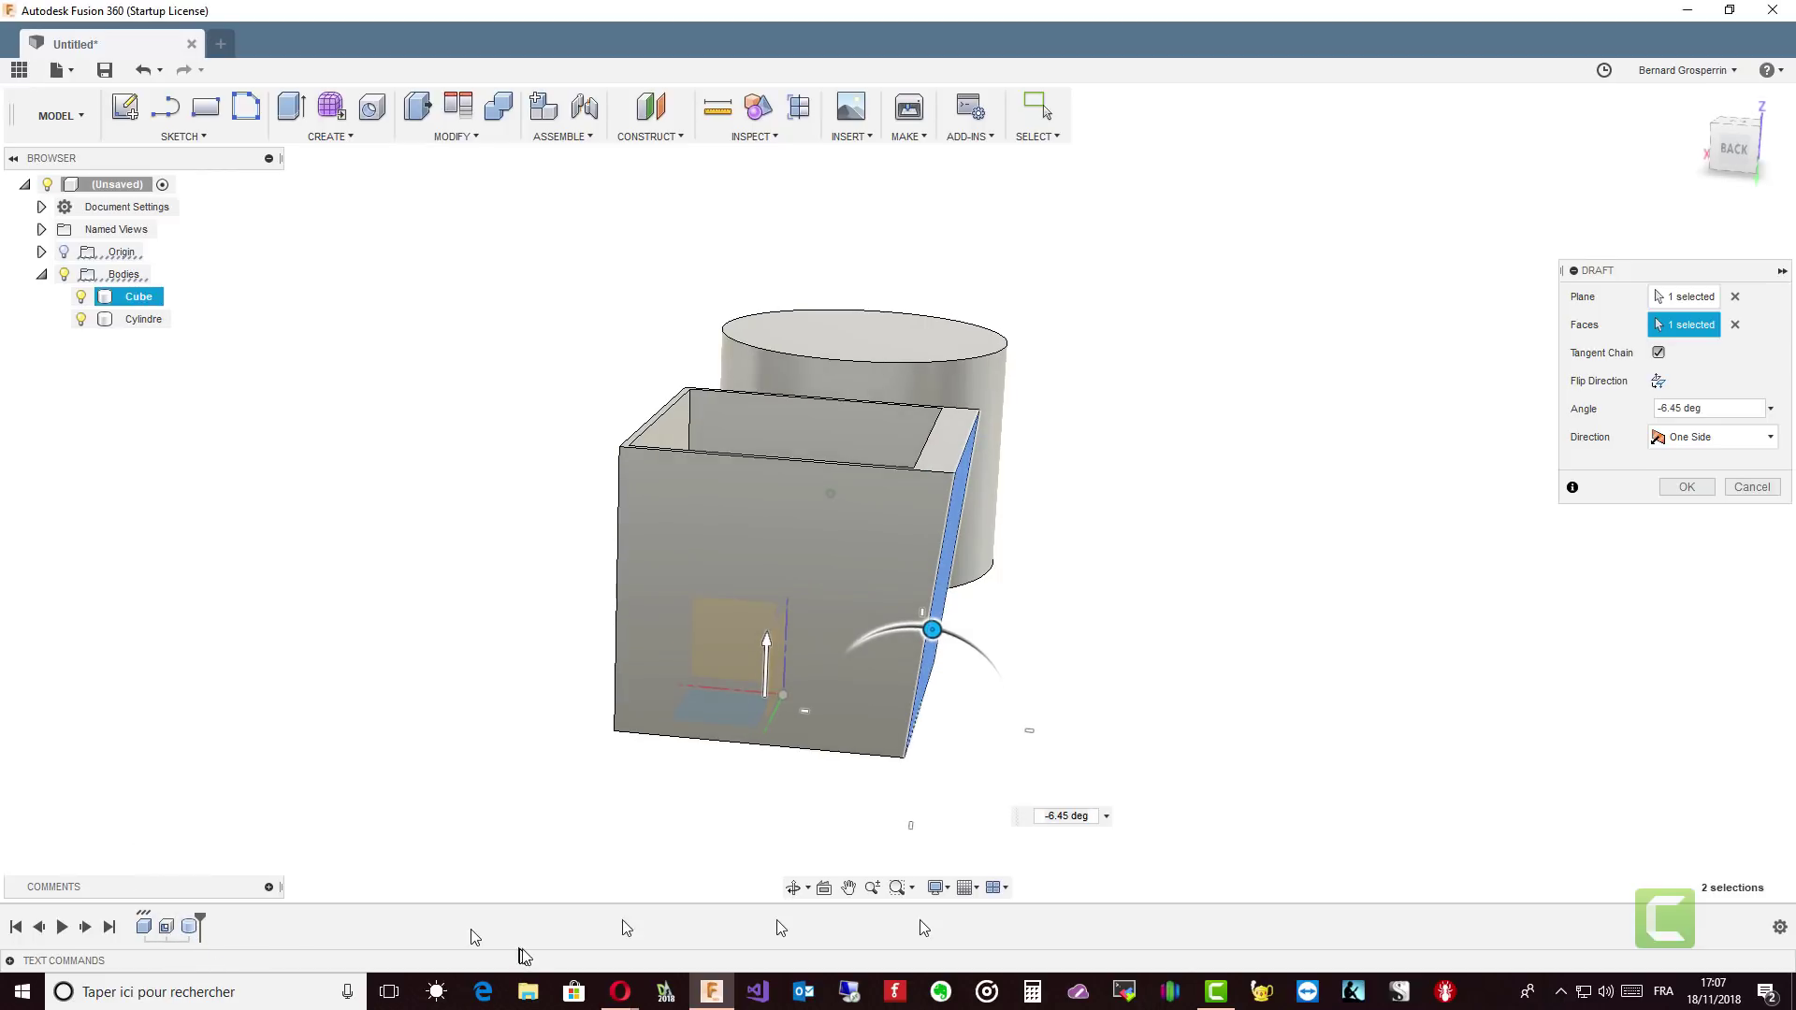
left_click(1700, 490)
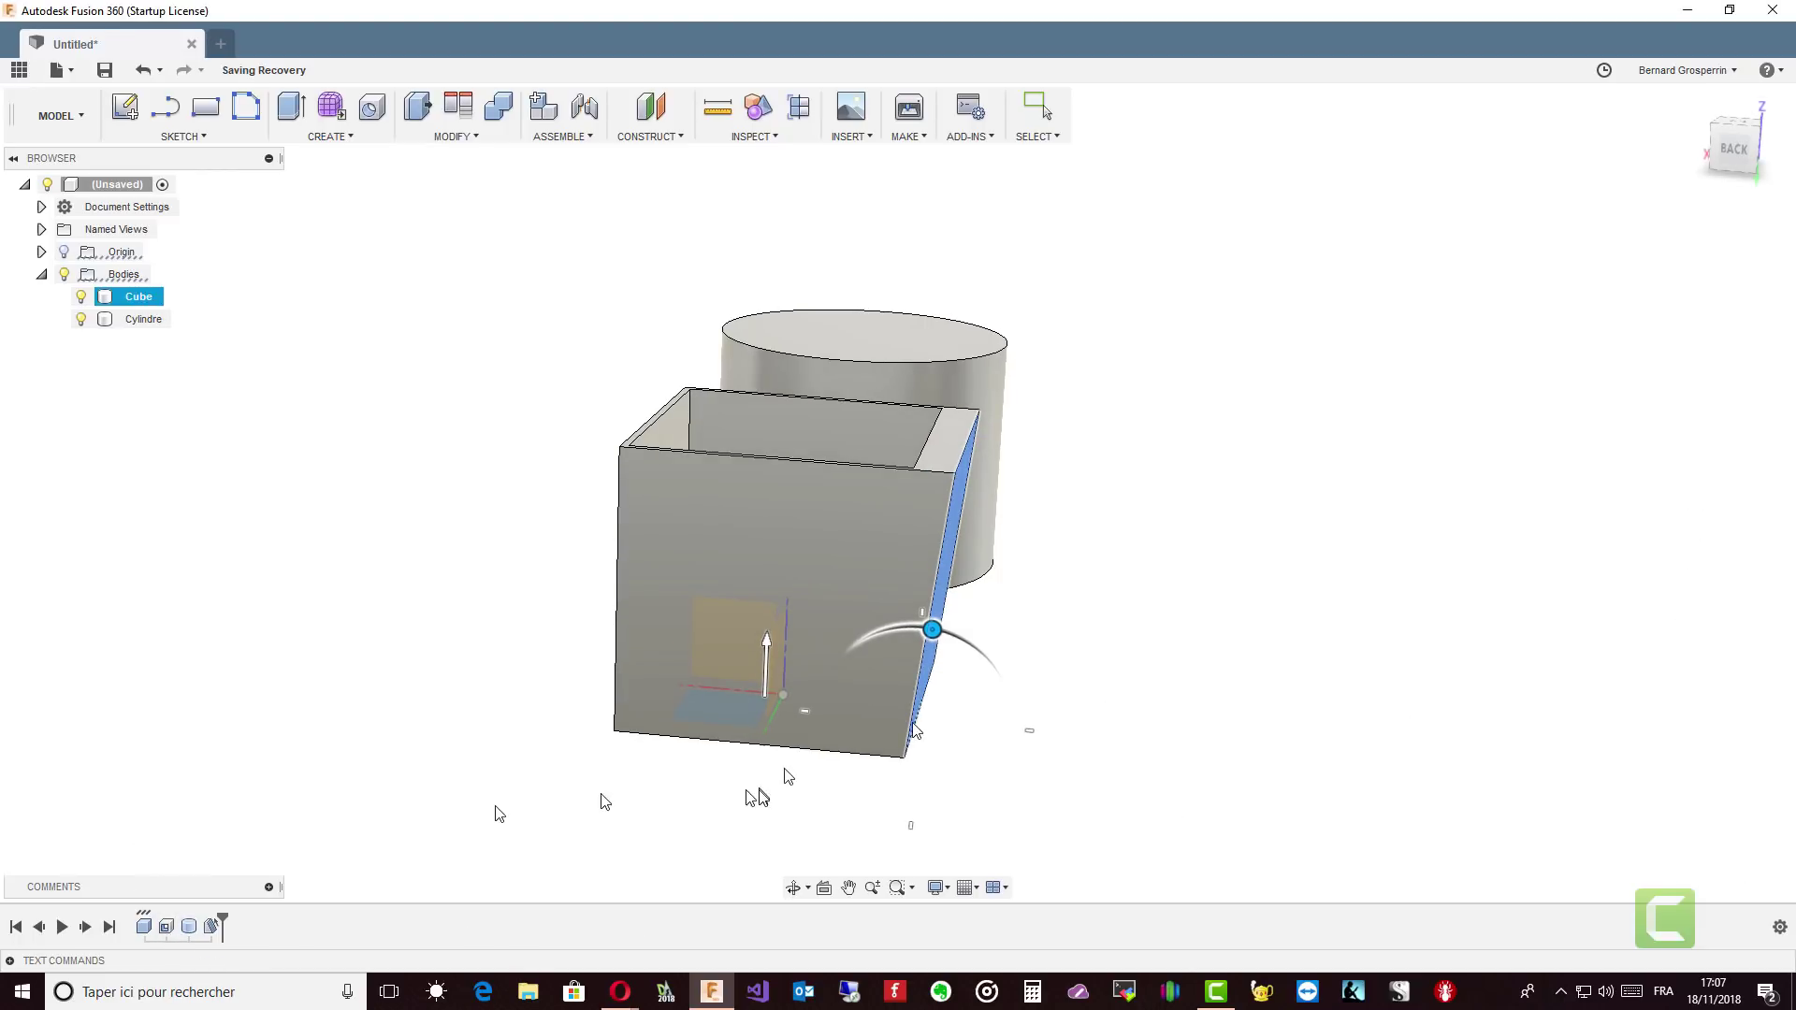
Move the Shell feature after the Draft feature in the timeline.
left_click(167, 926)
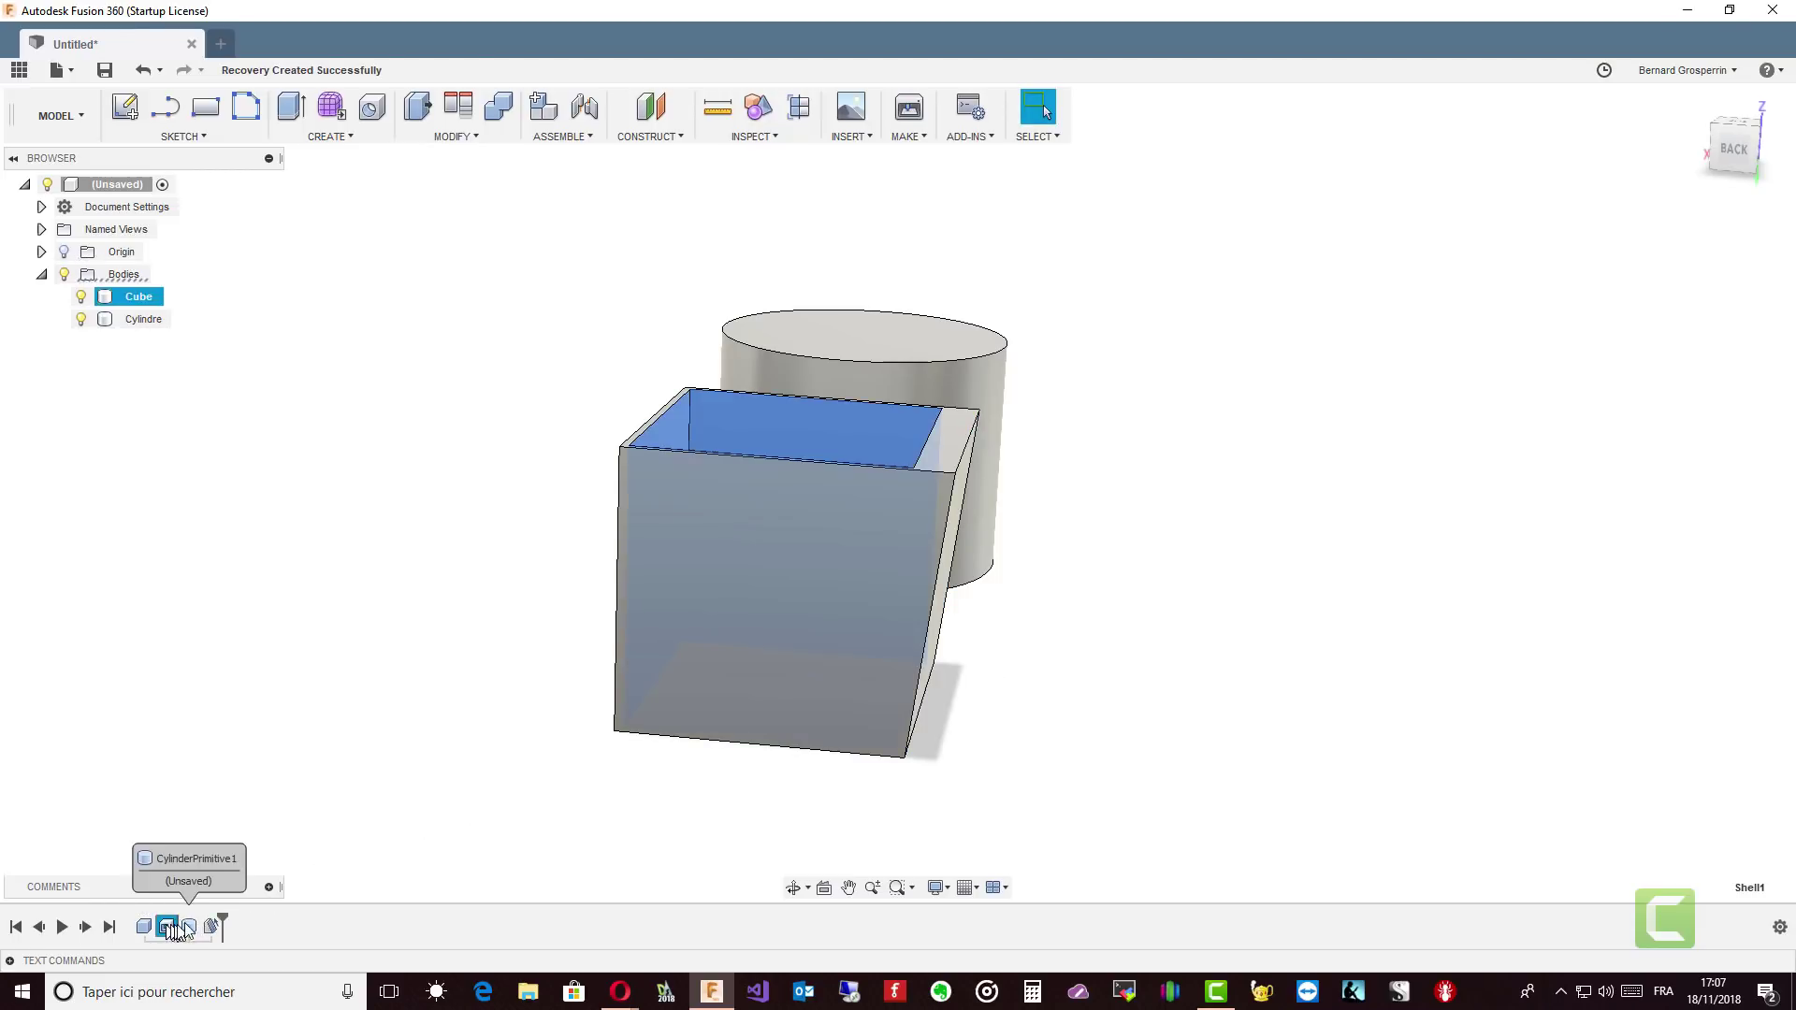
left_click_drag(253, 933, 257, 933)
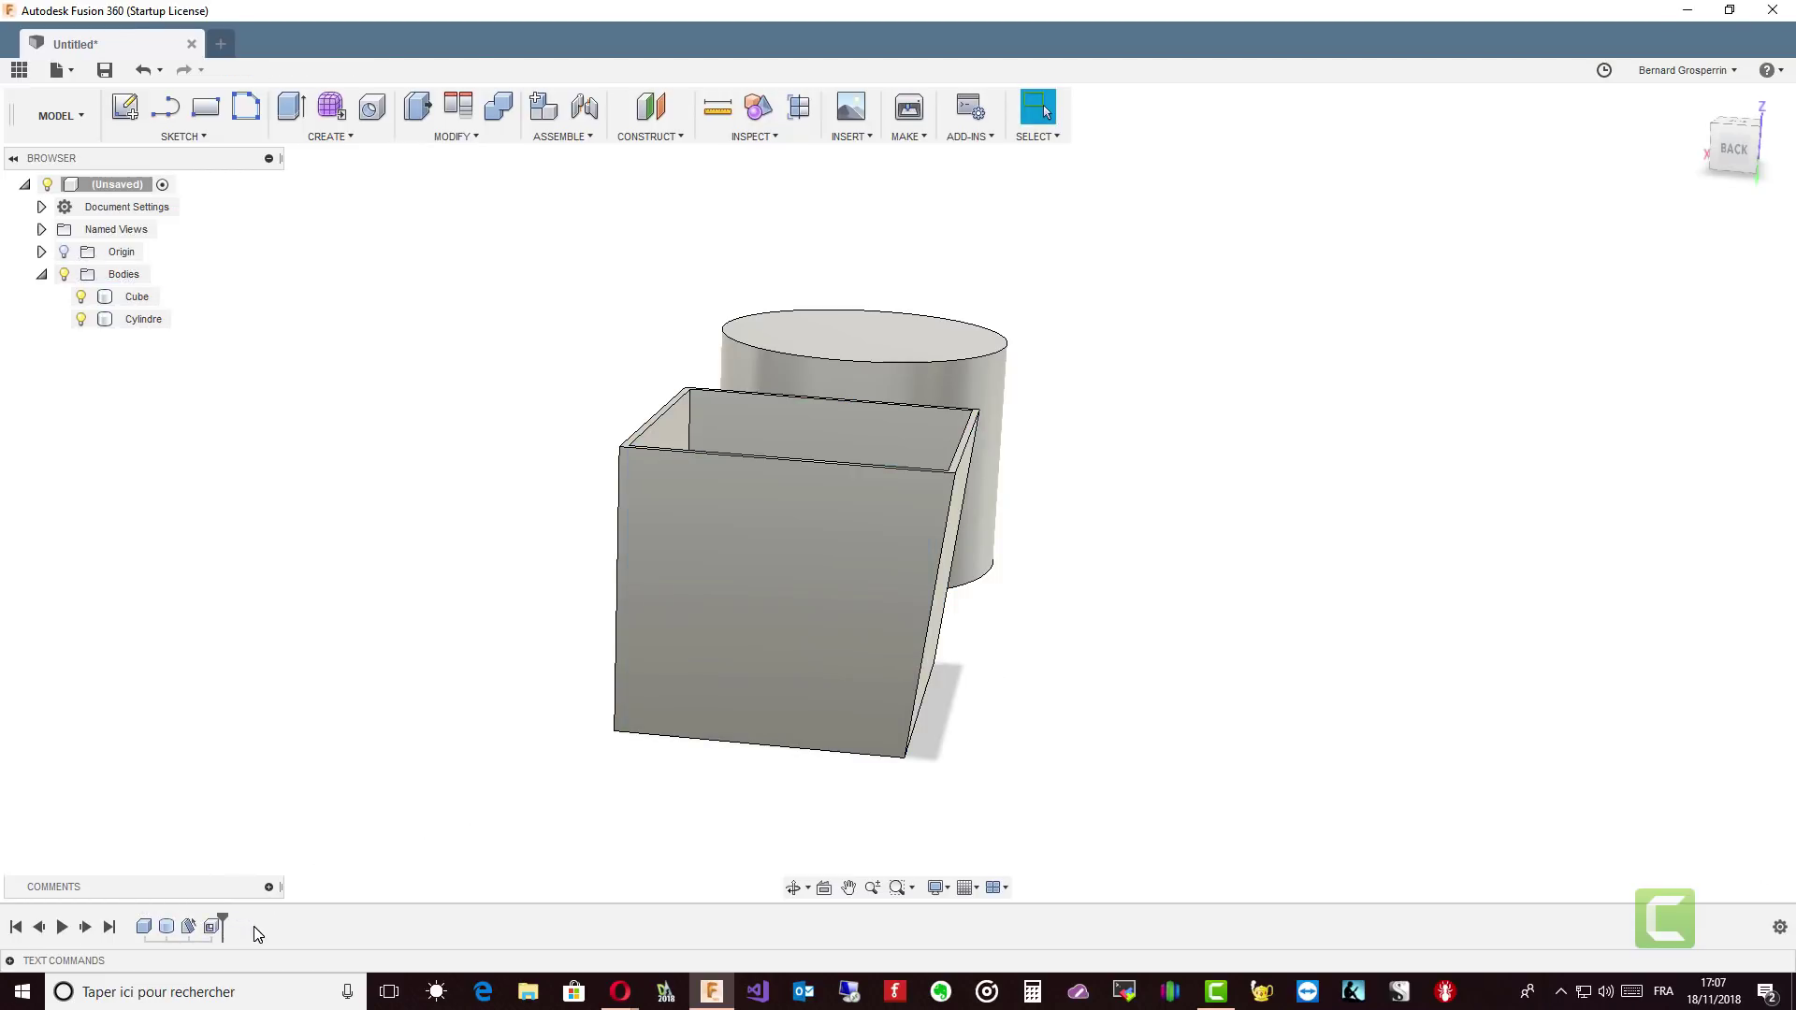
Edit the cube's Draft feature, try an angle of -30 degrees, and set the angle to 18.11 degrees.
left_click(188, 928)
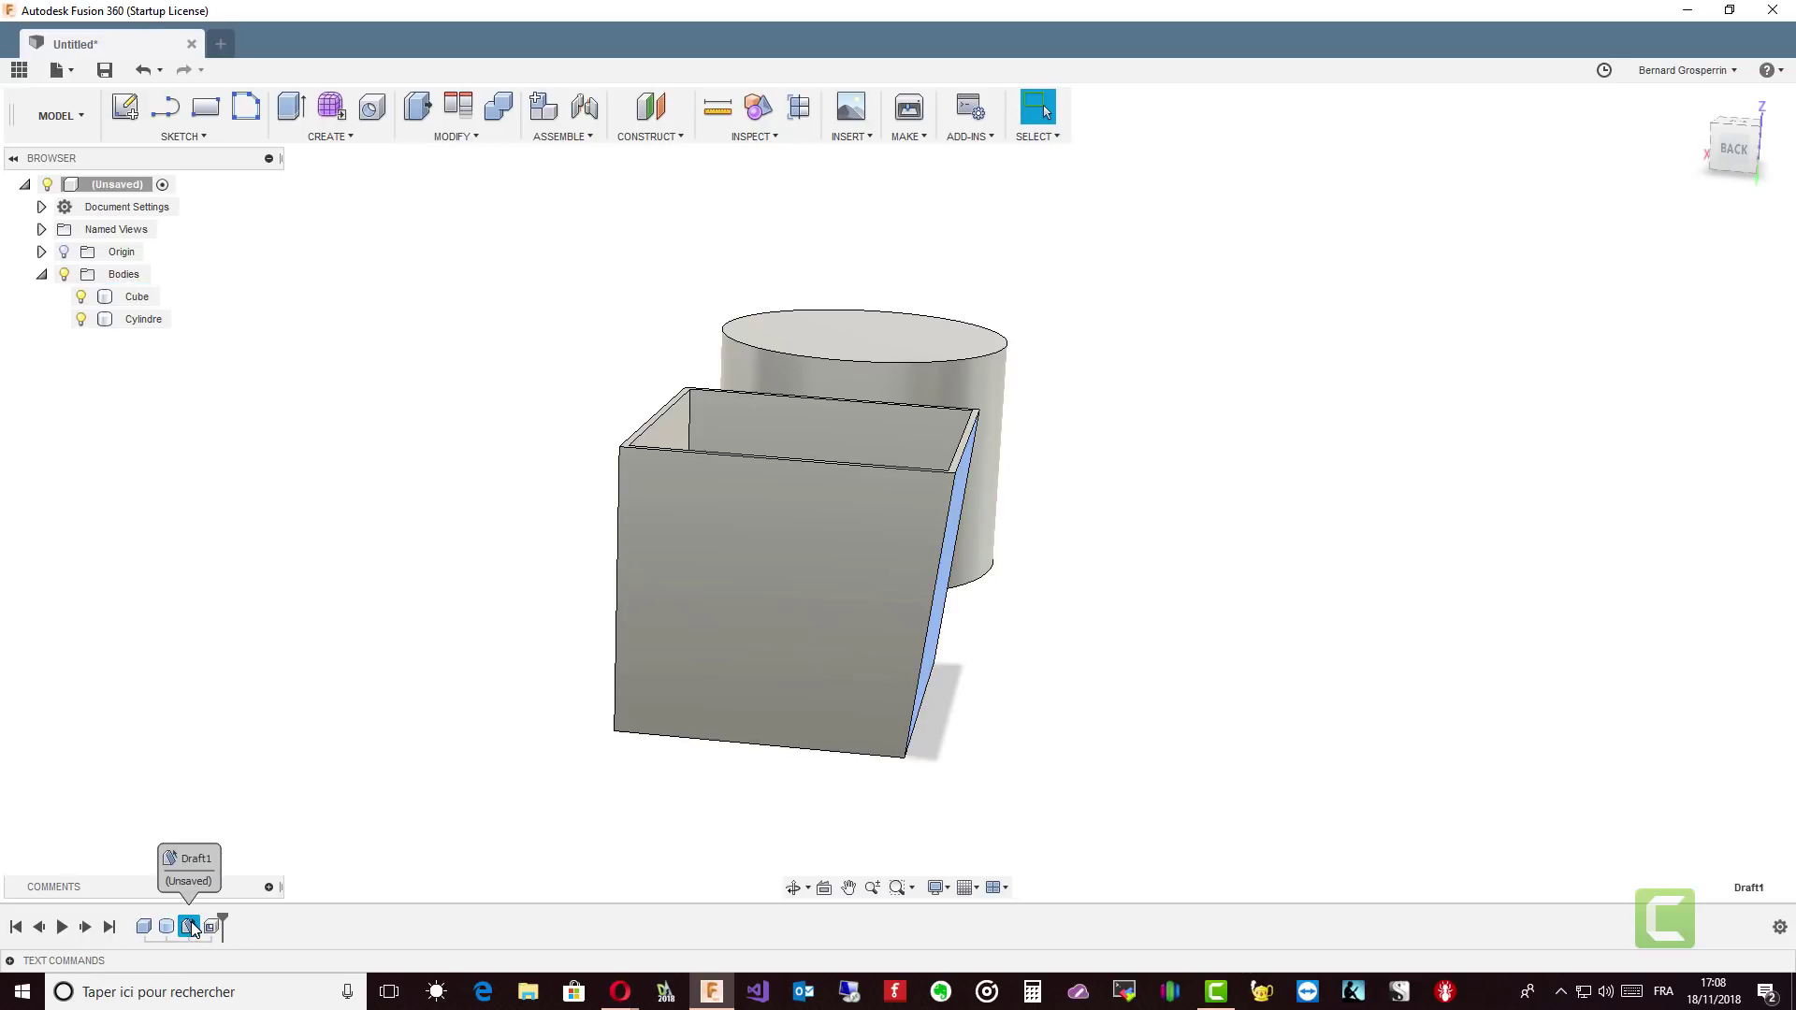
right_click(192, 924)
left_click(251, 750)
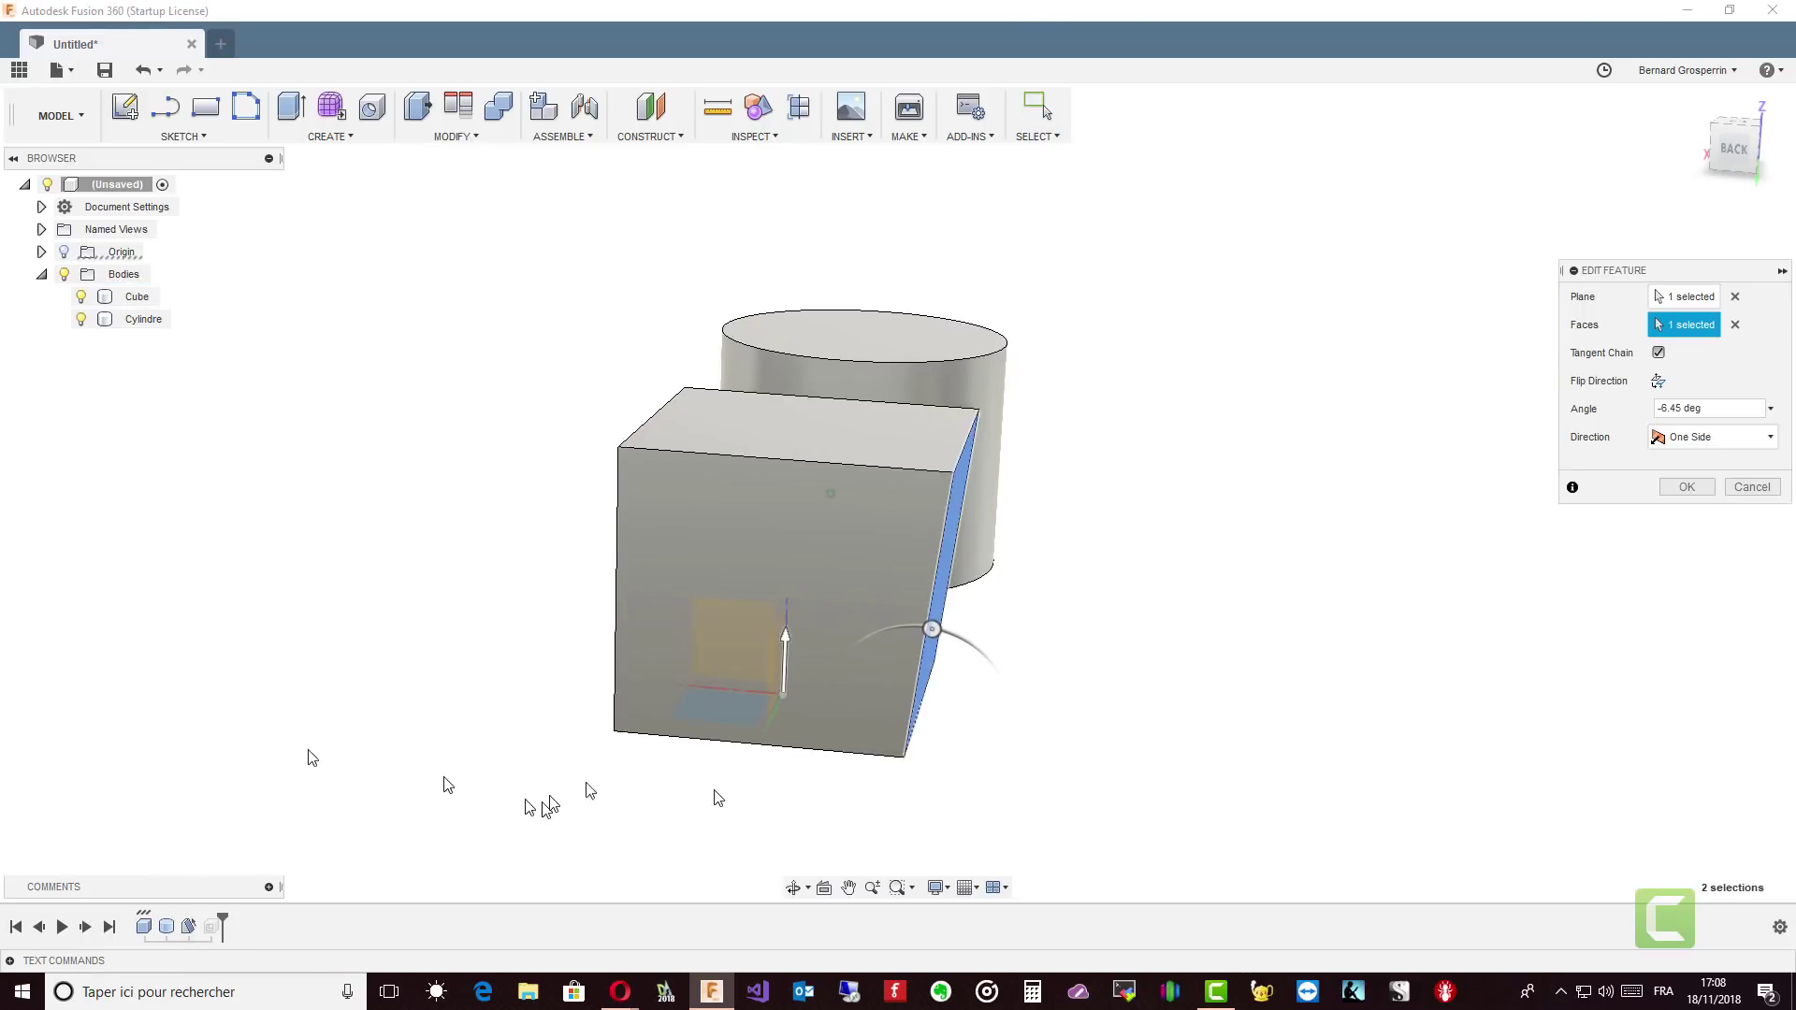
middle_click_drag(719, 798, 889, 649, "shift")
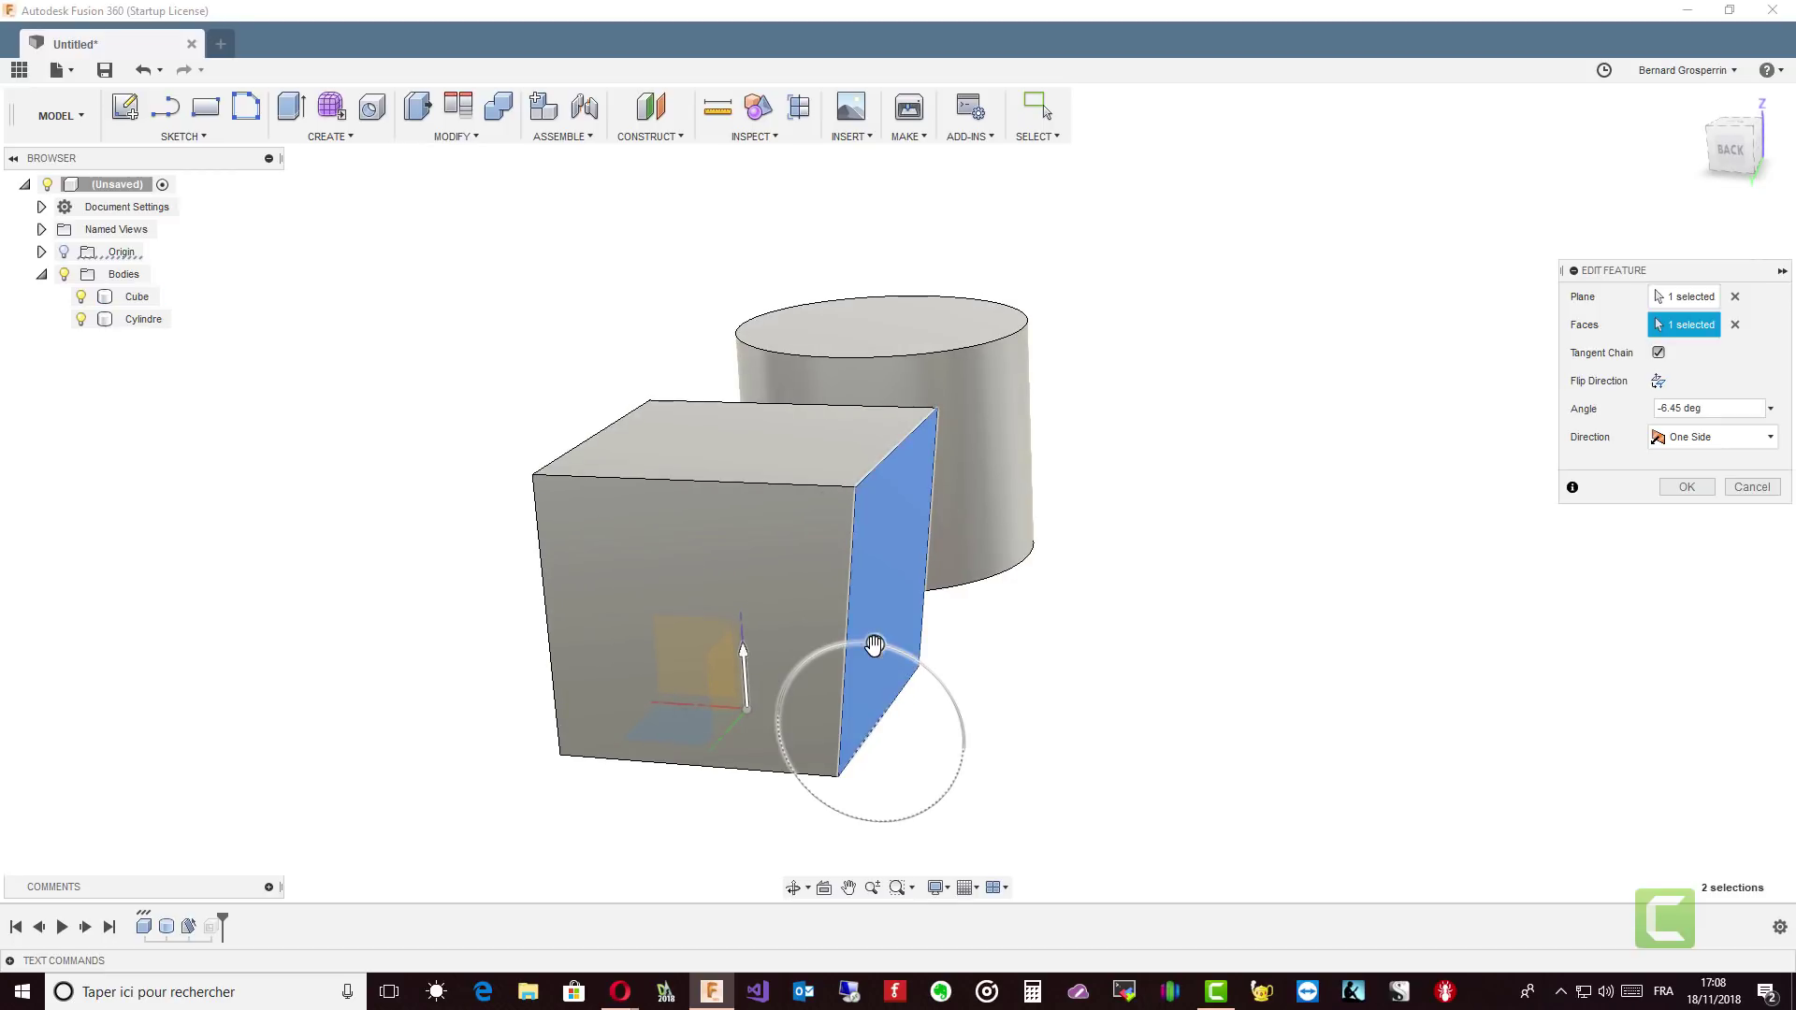
mouse_move(874, 645)
left_mouse_down()
mouse_move(846, 633)
mouse_move(788, 653)
mouse_move(883, 654)
mouse_move(905, 682)
mouse_move(913, 572)
mouse_move(812, 592)
mouse_move(898, 622)
left_mouse_up()
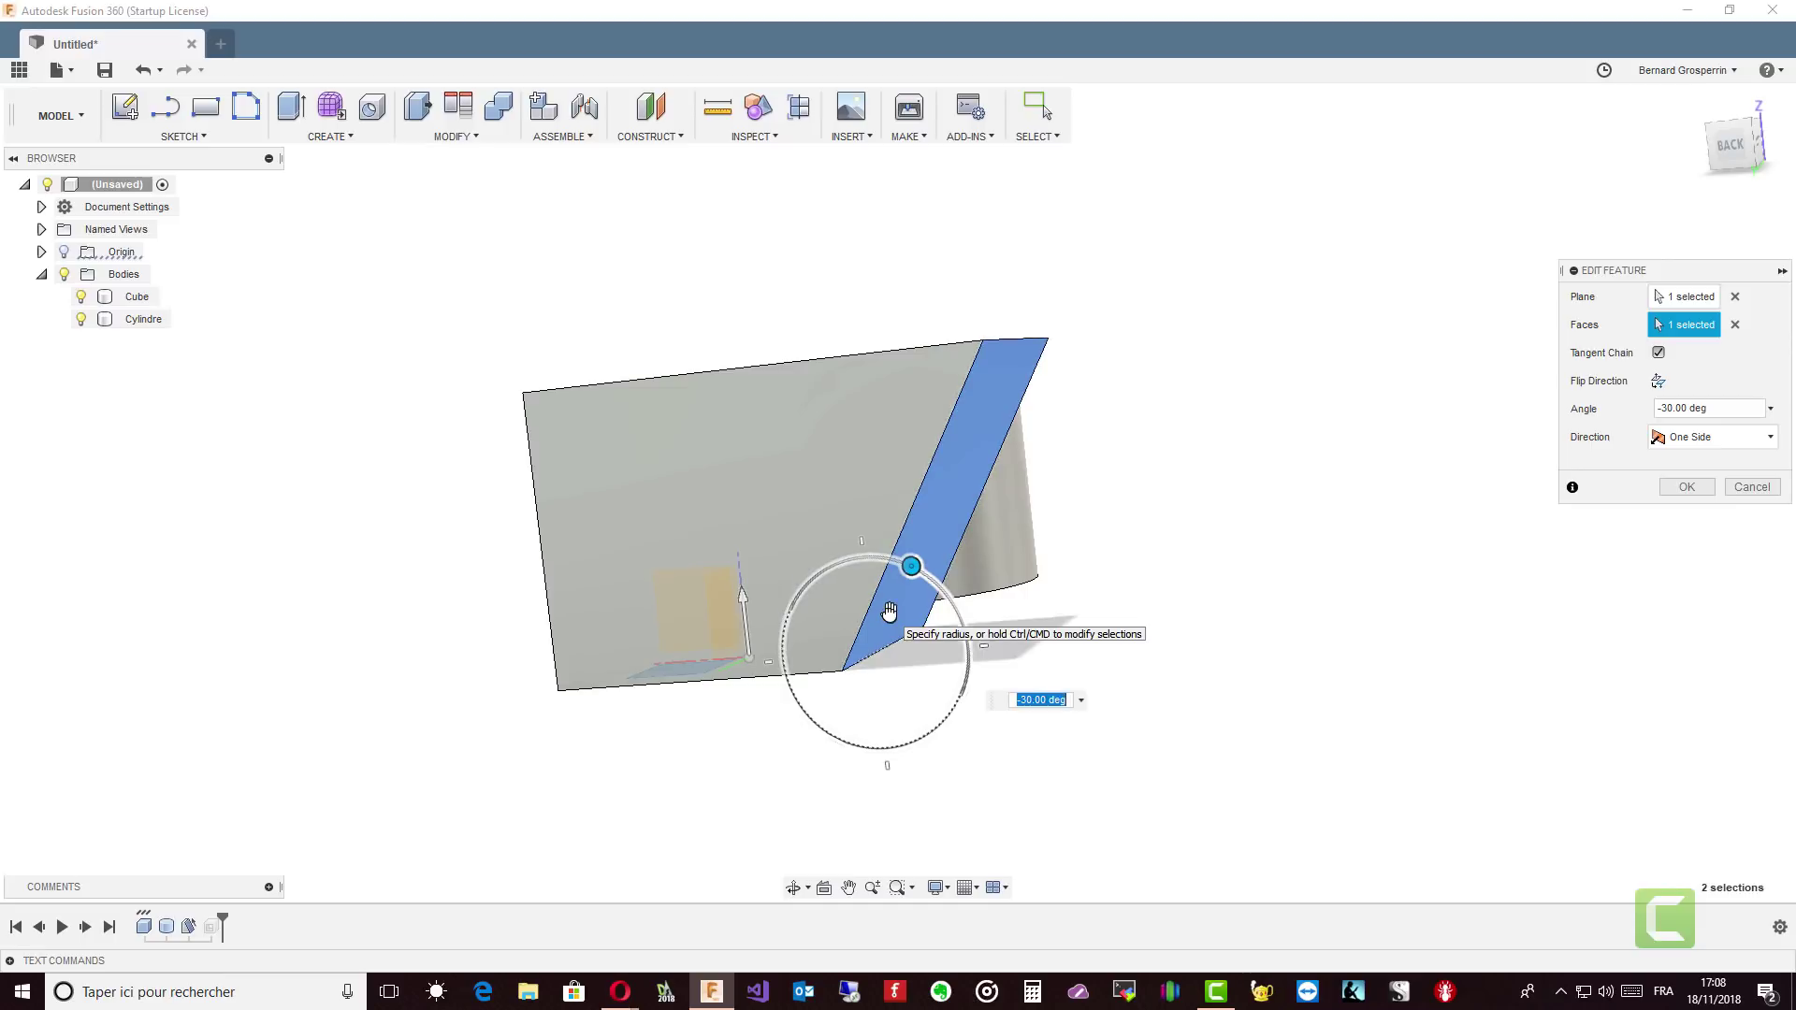
middle_click_drag(898, 622, 1585, 539, "shift")
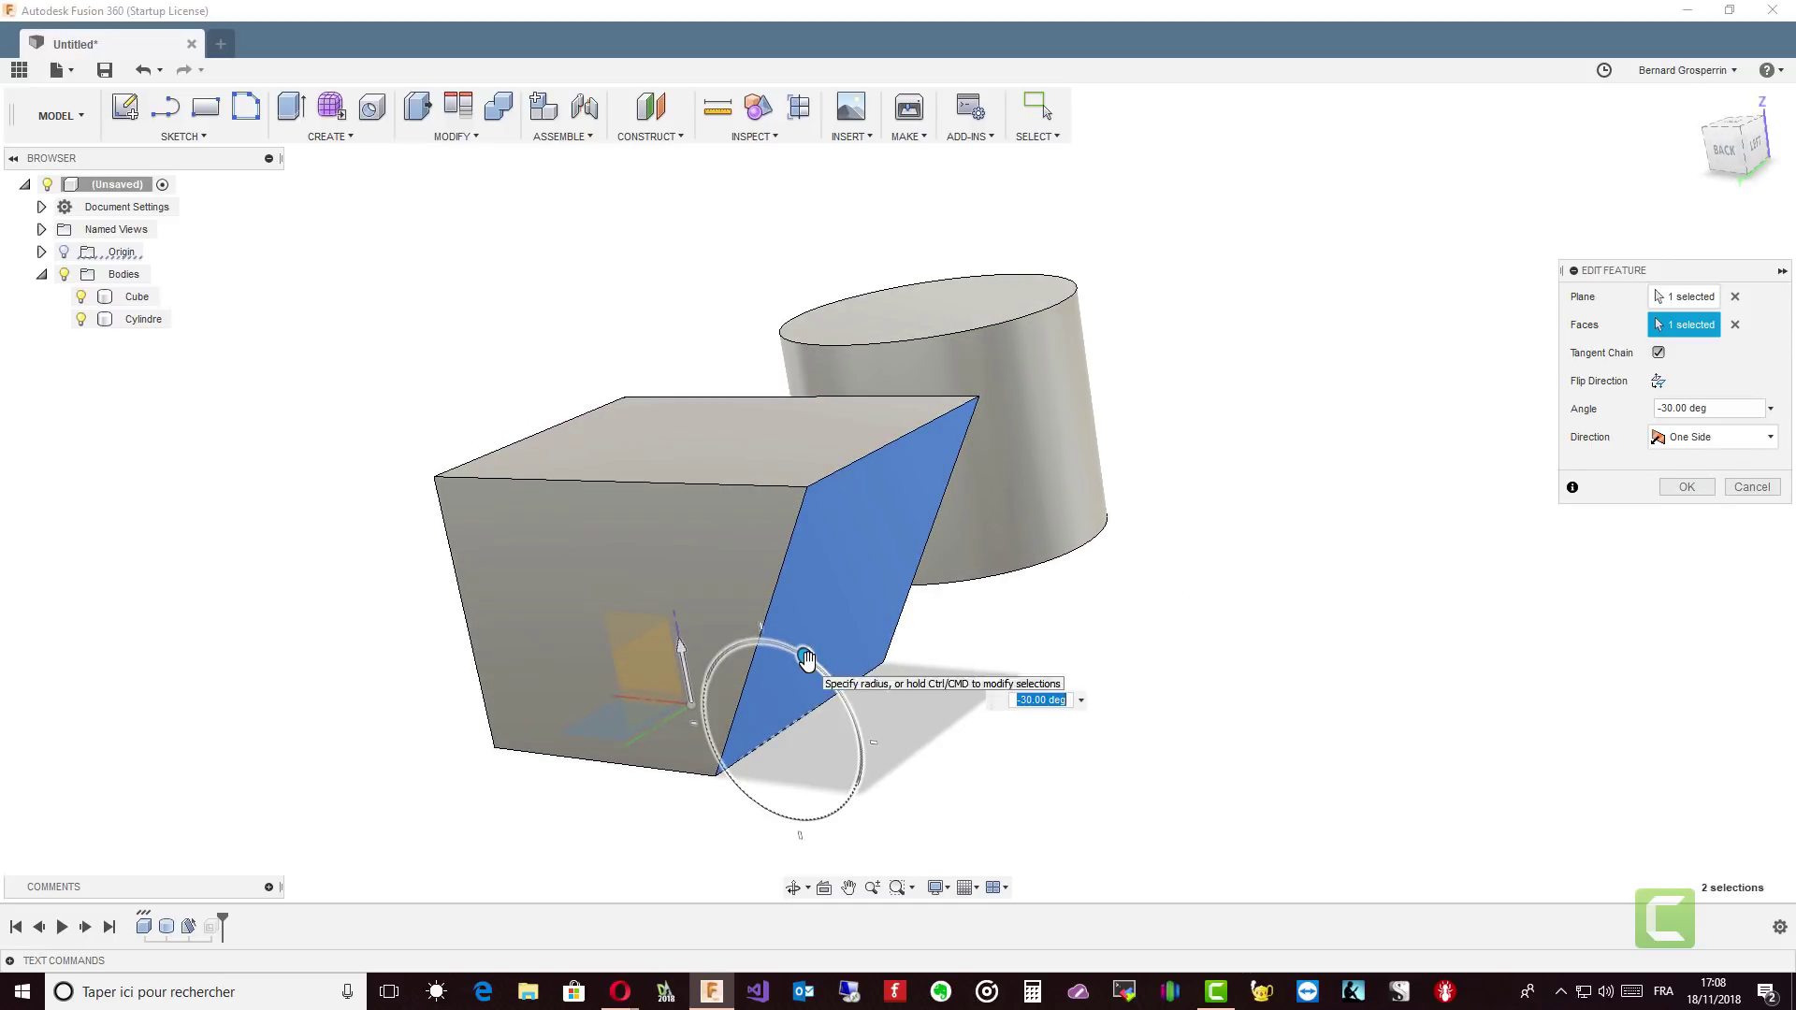
left_click_drag(804, 660, 743, 645)
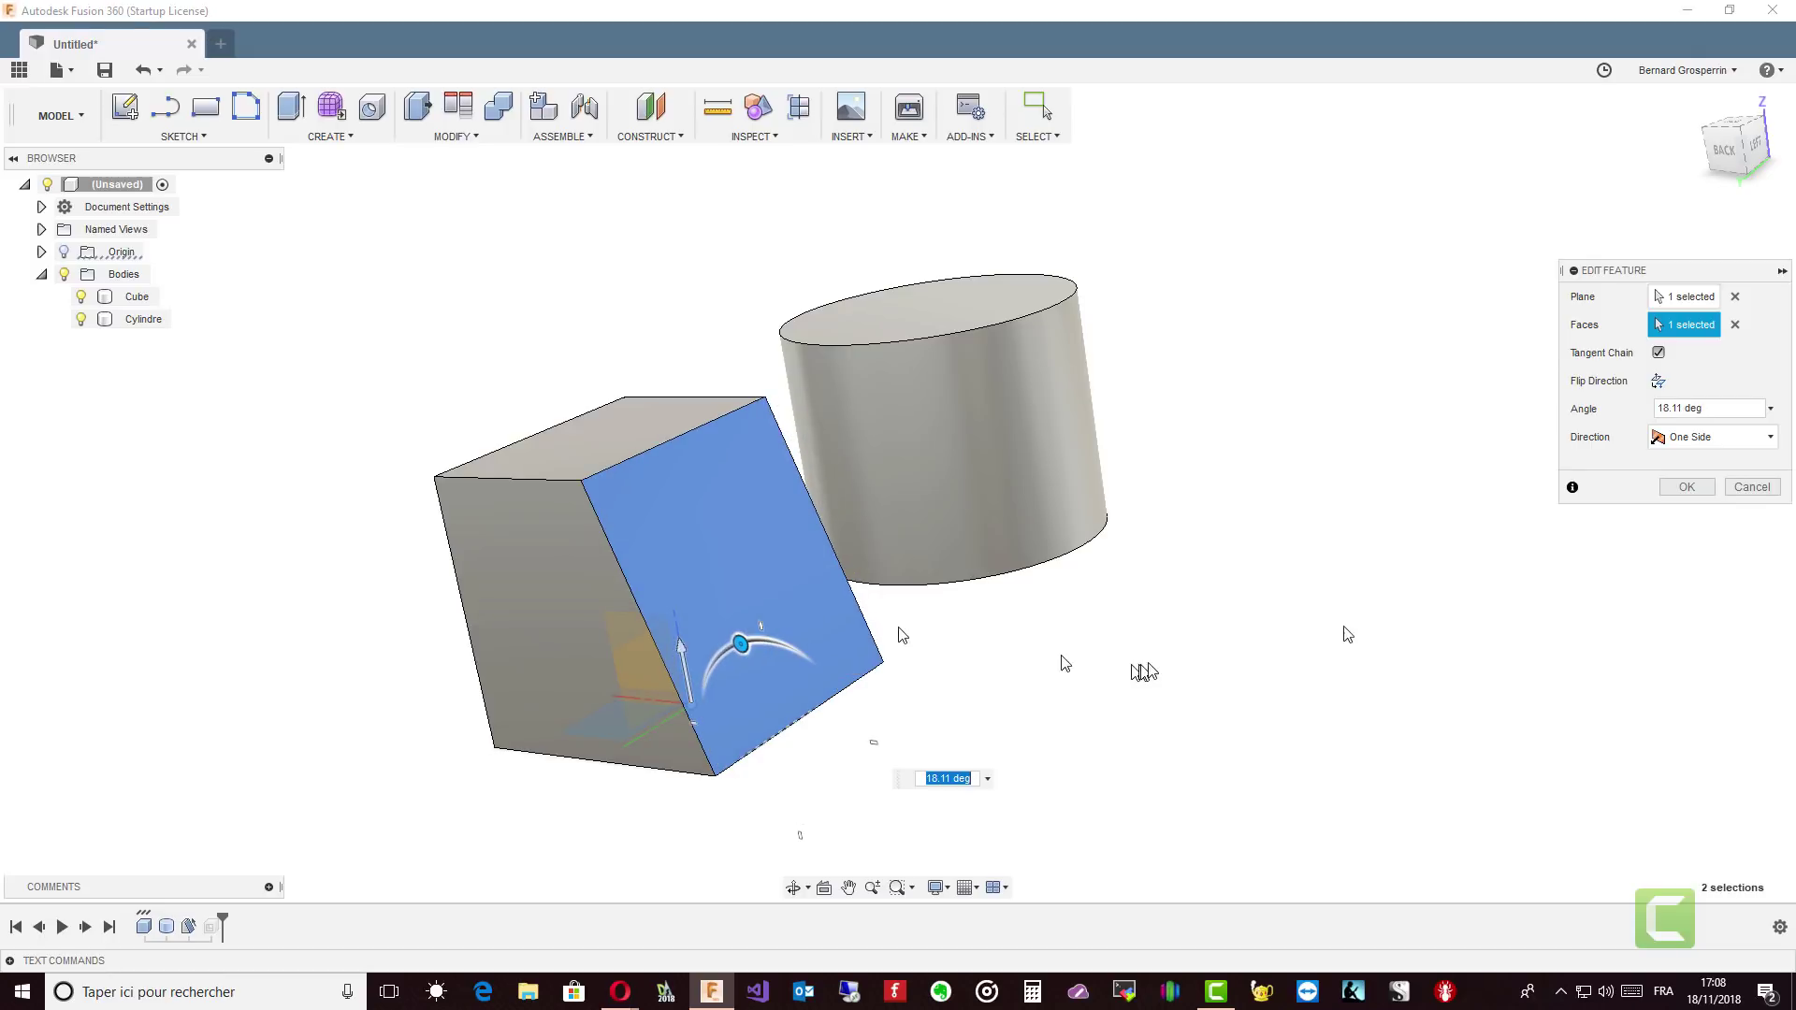
left_click(1686, 486)
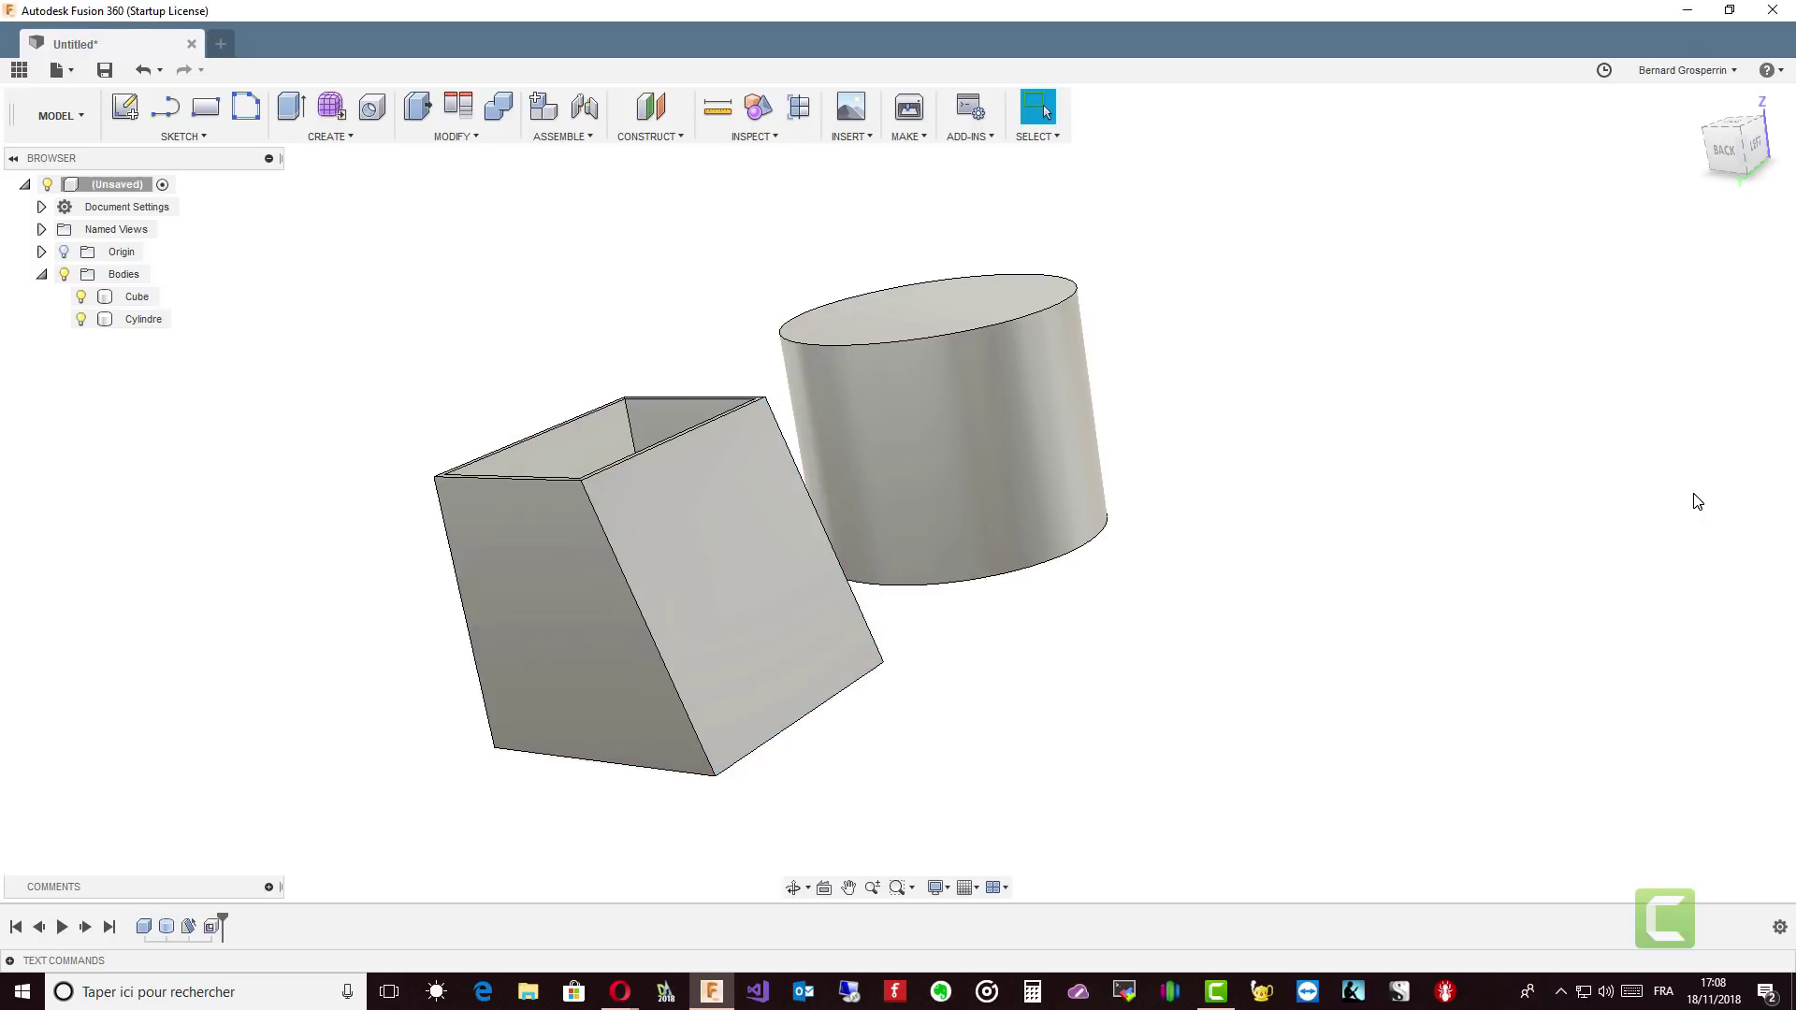
Roll the timeline back to just before the Shell feature so the cube is solid.
middle_click_drag(516, 631, 252, 266, "shift")
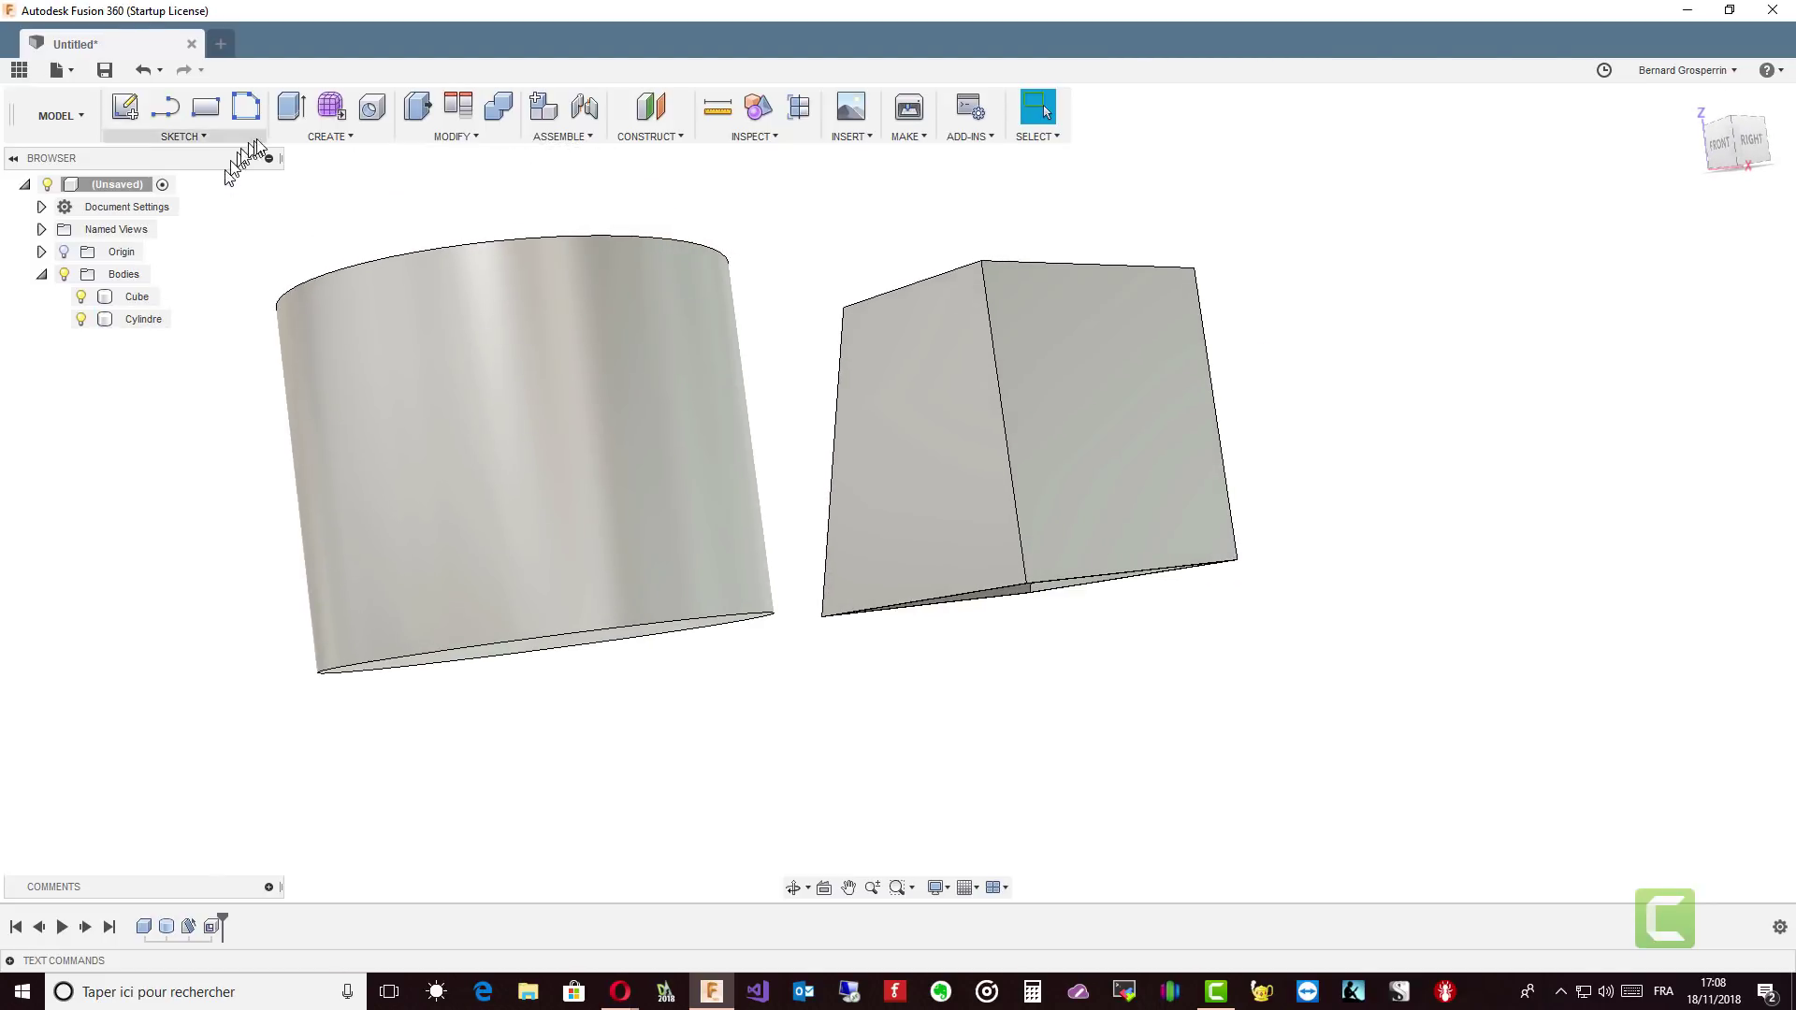
middle_click_drag(388, 184, 278, 870, "shift")
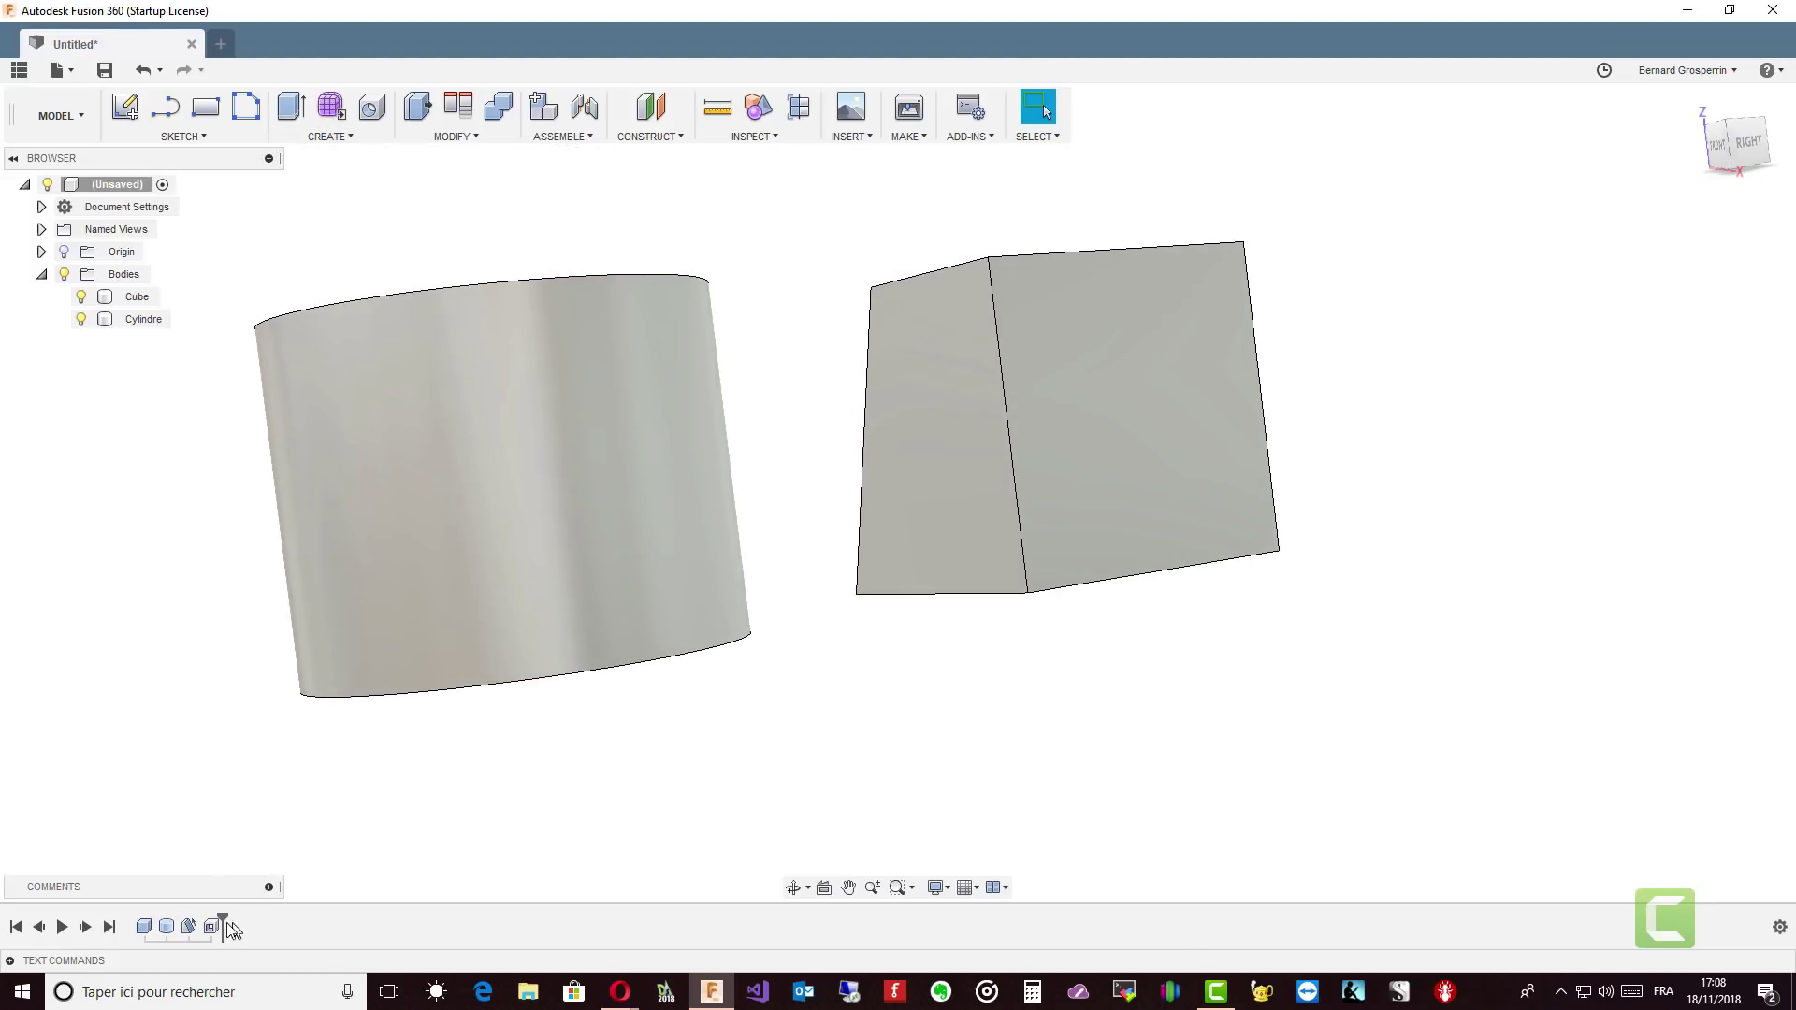
left_click_drag(215, 918, 199, 921)
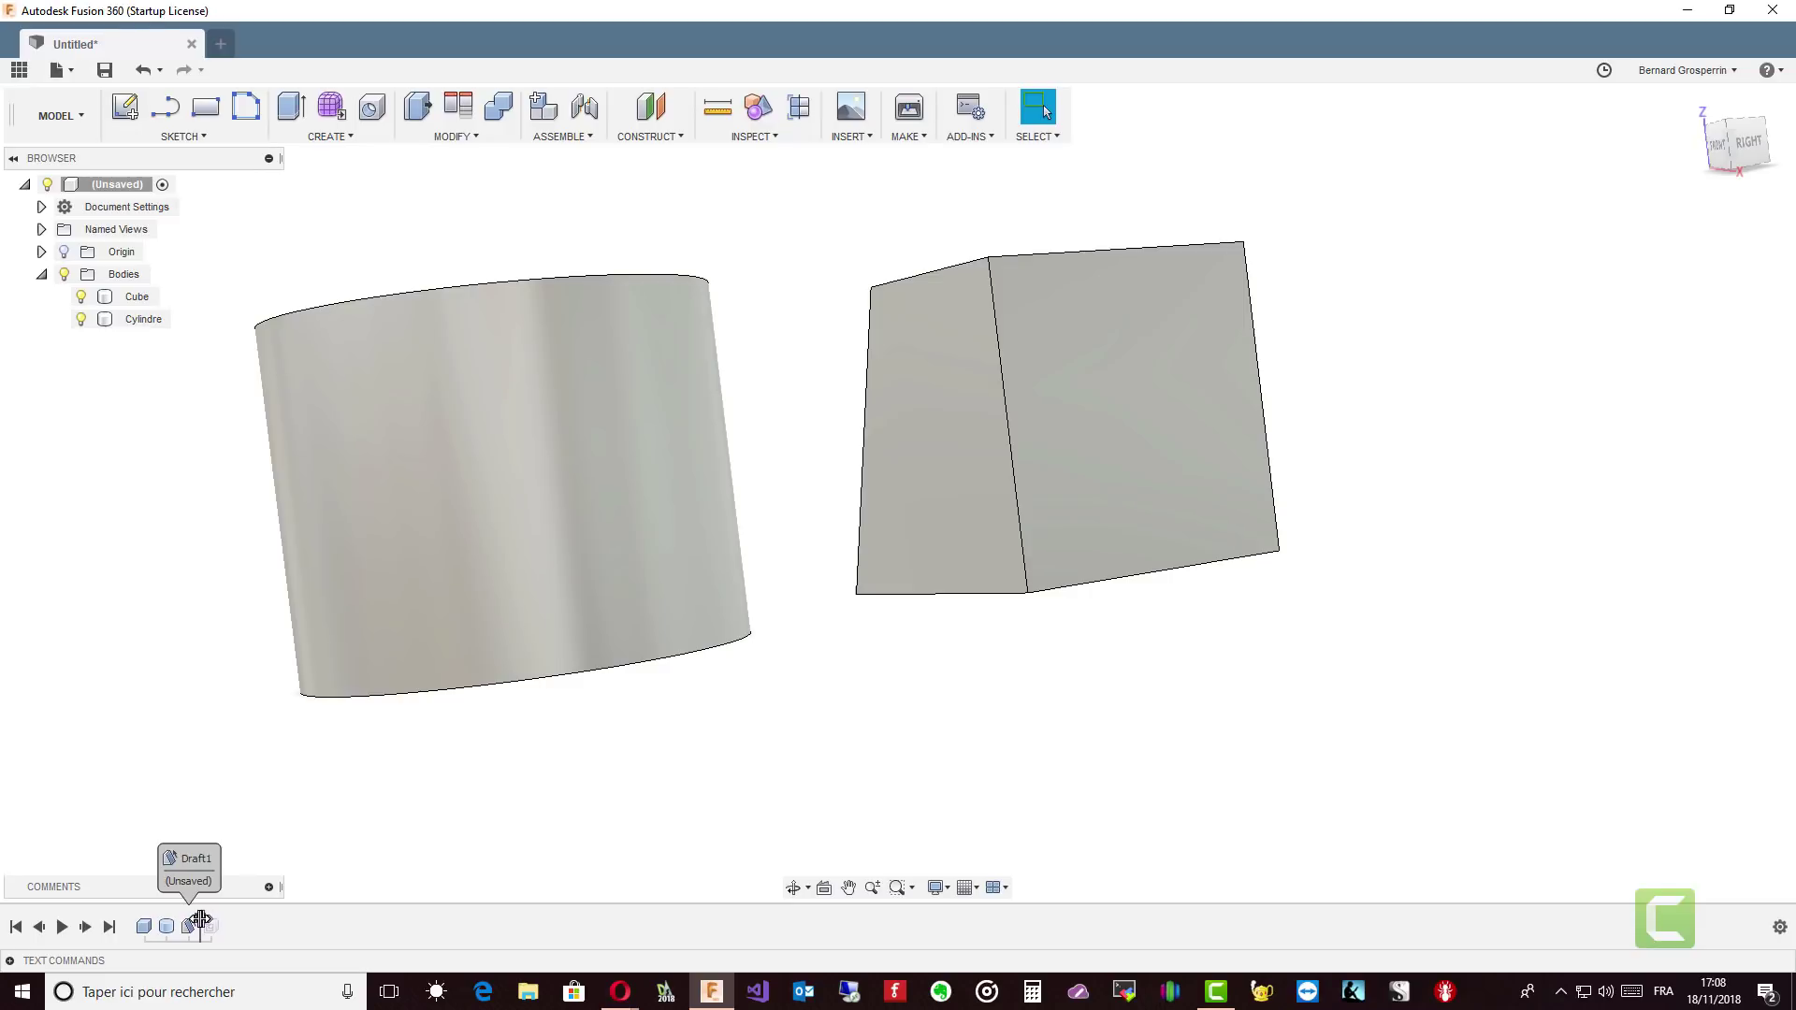
Start another Draft using the cube's vertical side face as the plane and its opposite slanted face as the face to draft.
mouse_move(261, 890)
middle_mouse_down("shift")
mouse_move(753, 525)
mouse_move(733, 249)
mouse_move(561, 168)
middle_mouse_up("shift")
left_click(449, 137)
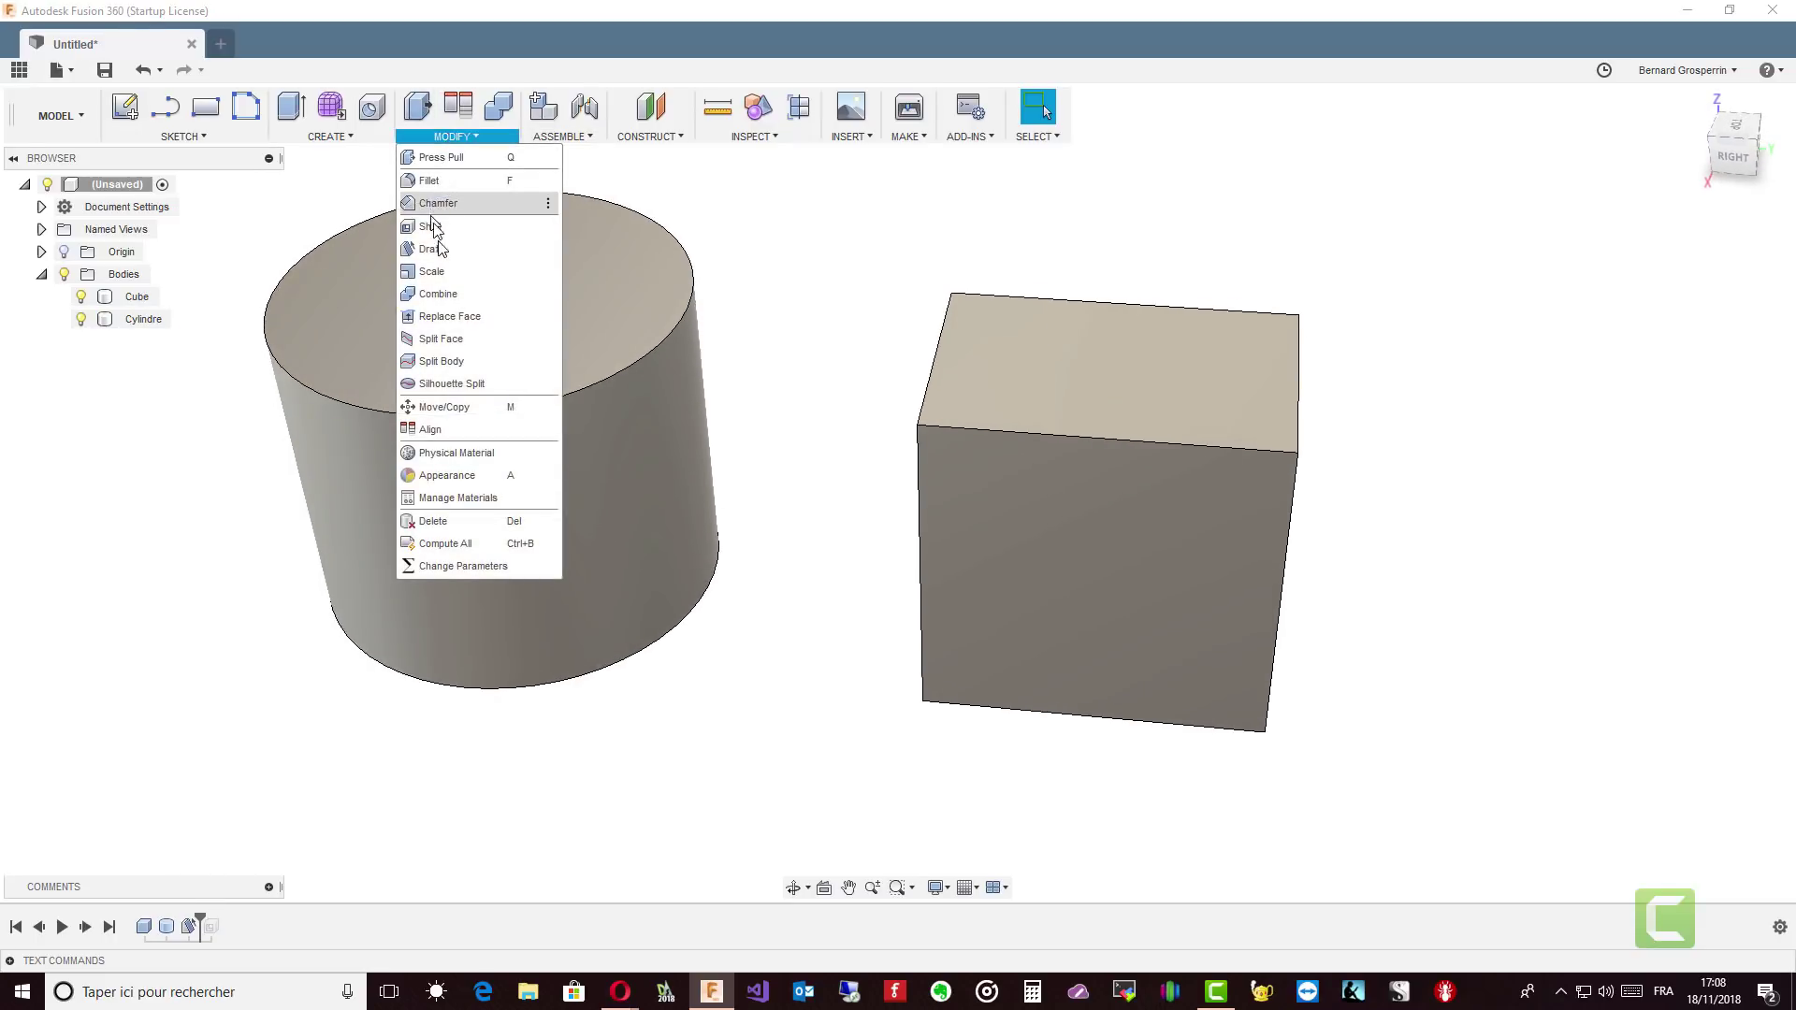
left_click(443, 250)
middle_click_drag(610, 307, 1535, 337, "shift")
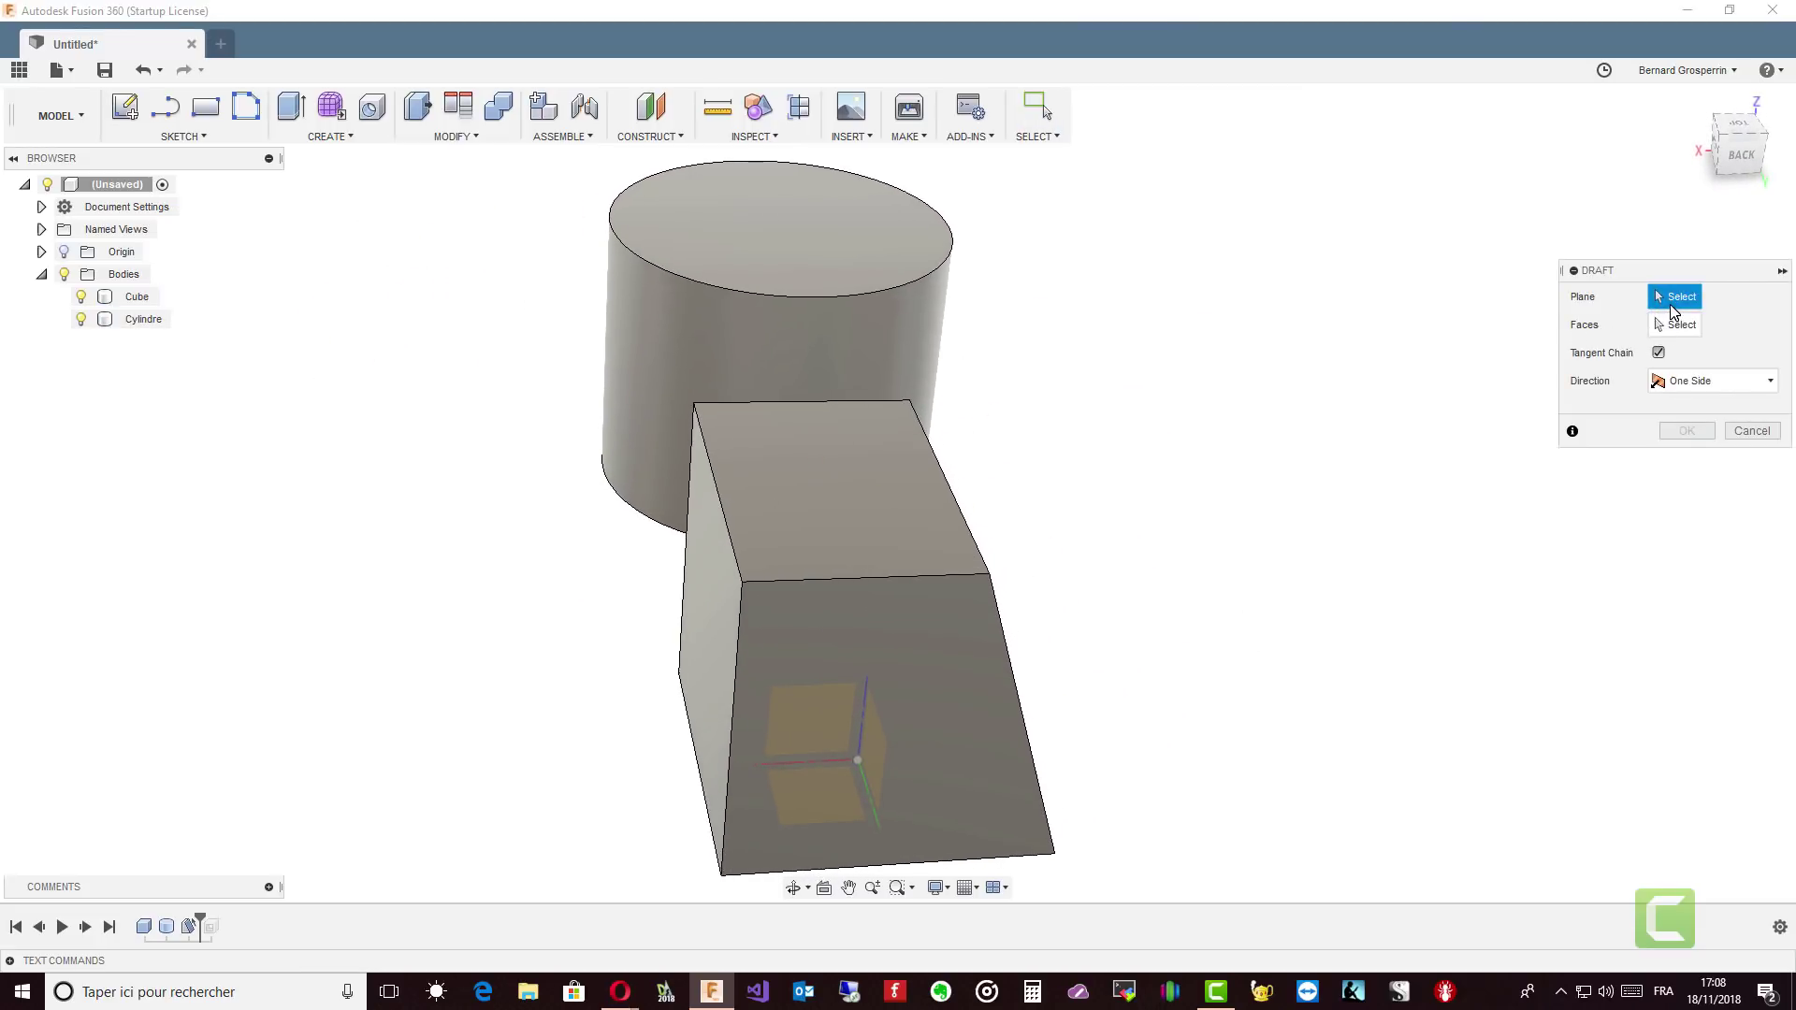
middle_click_drag(1047, 685, 1272, 552, "shift")
left_click(1091, 585)
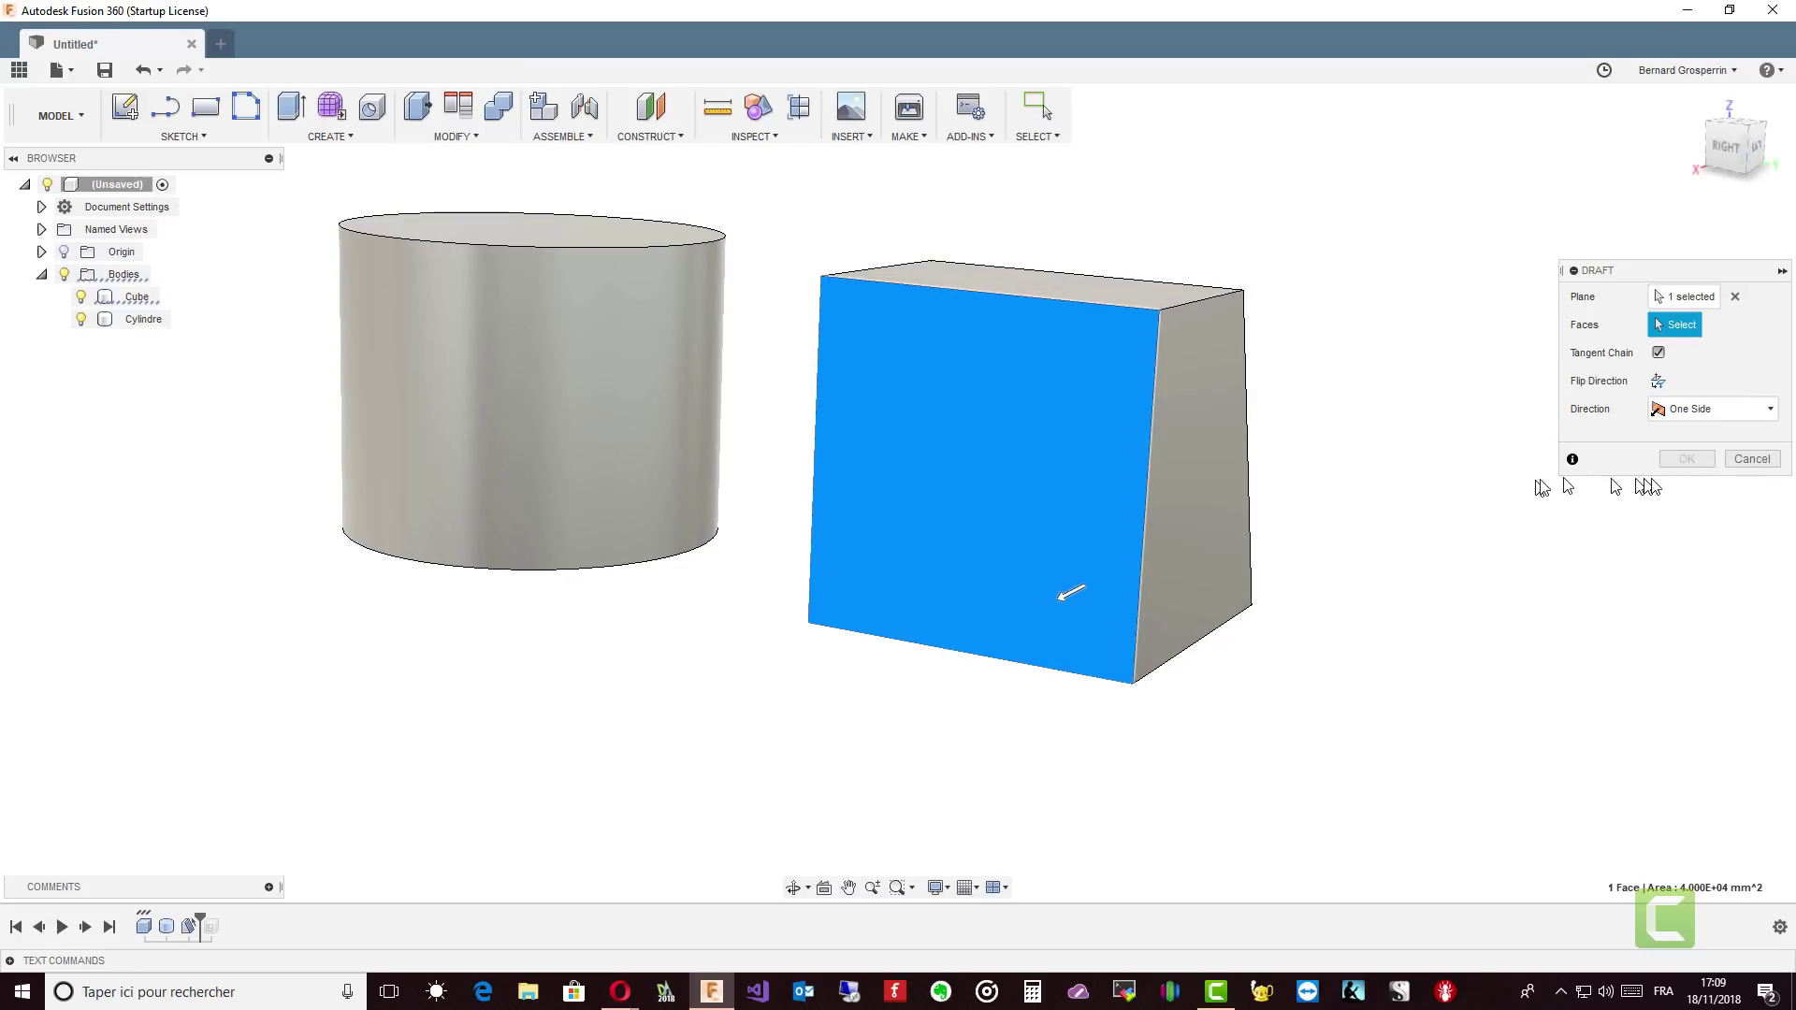
left_click(1021, 542)
middle_click_drag(1087, 534, 412, 641, "shift")
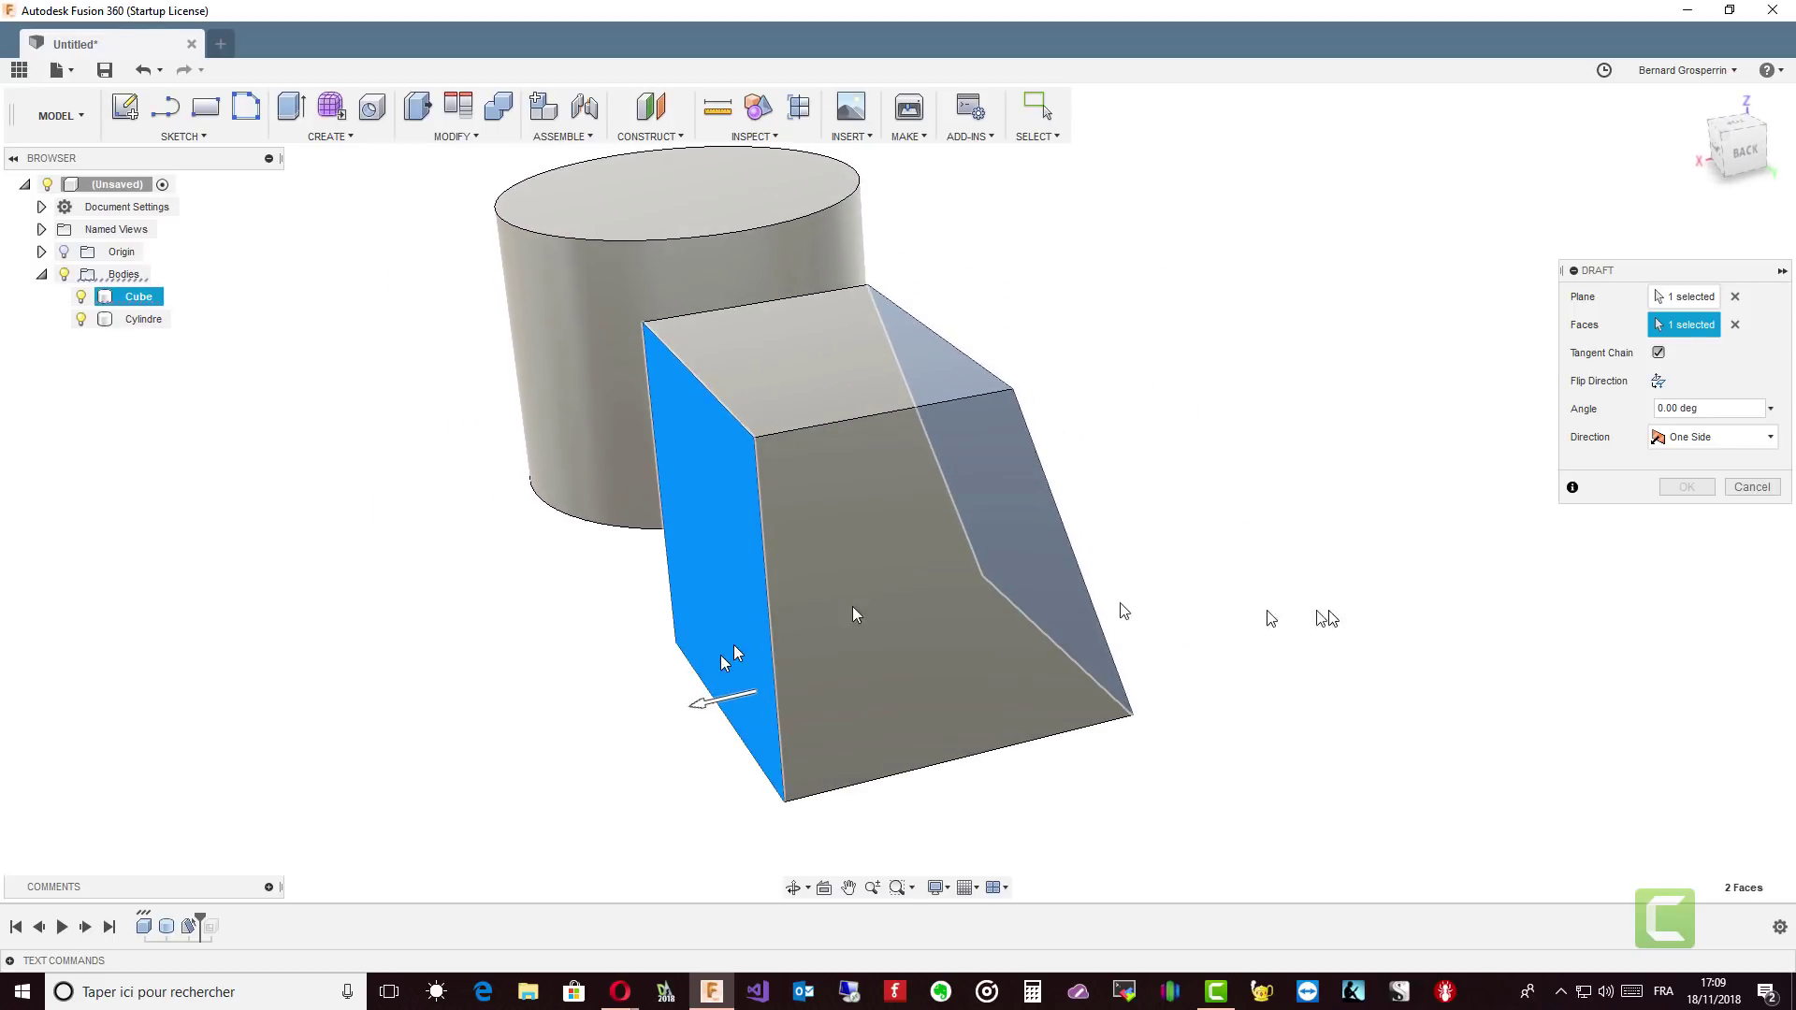
Clear the Draft's plane and face selections and choose the origin YZ plane as the draft plane.
left_click(1735, 325)
left_click(1735, 297)
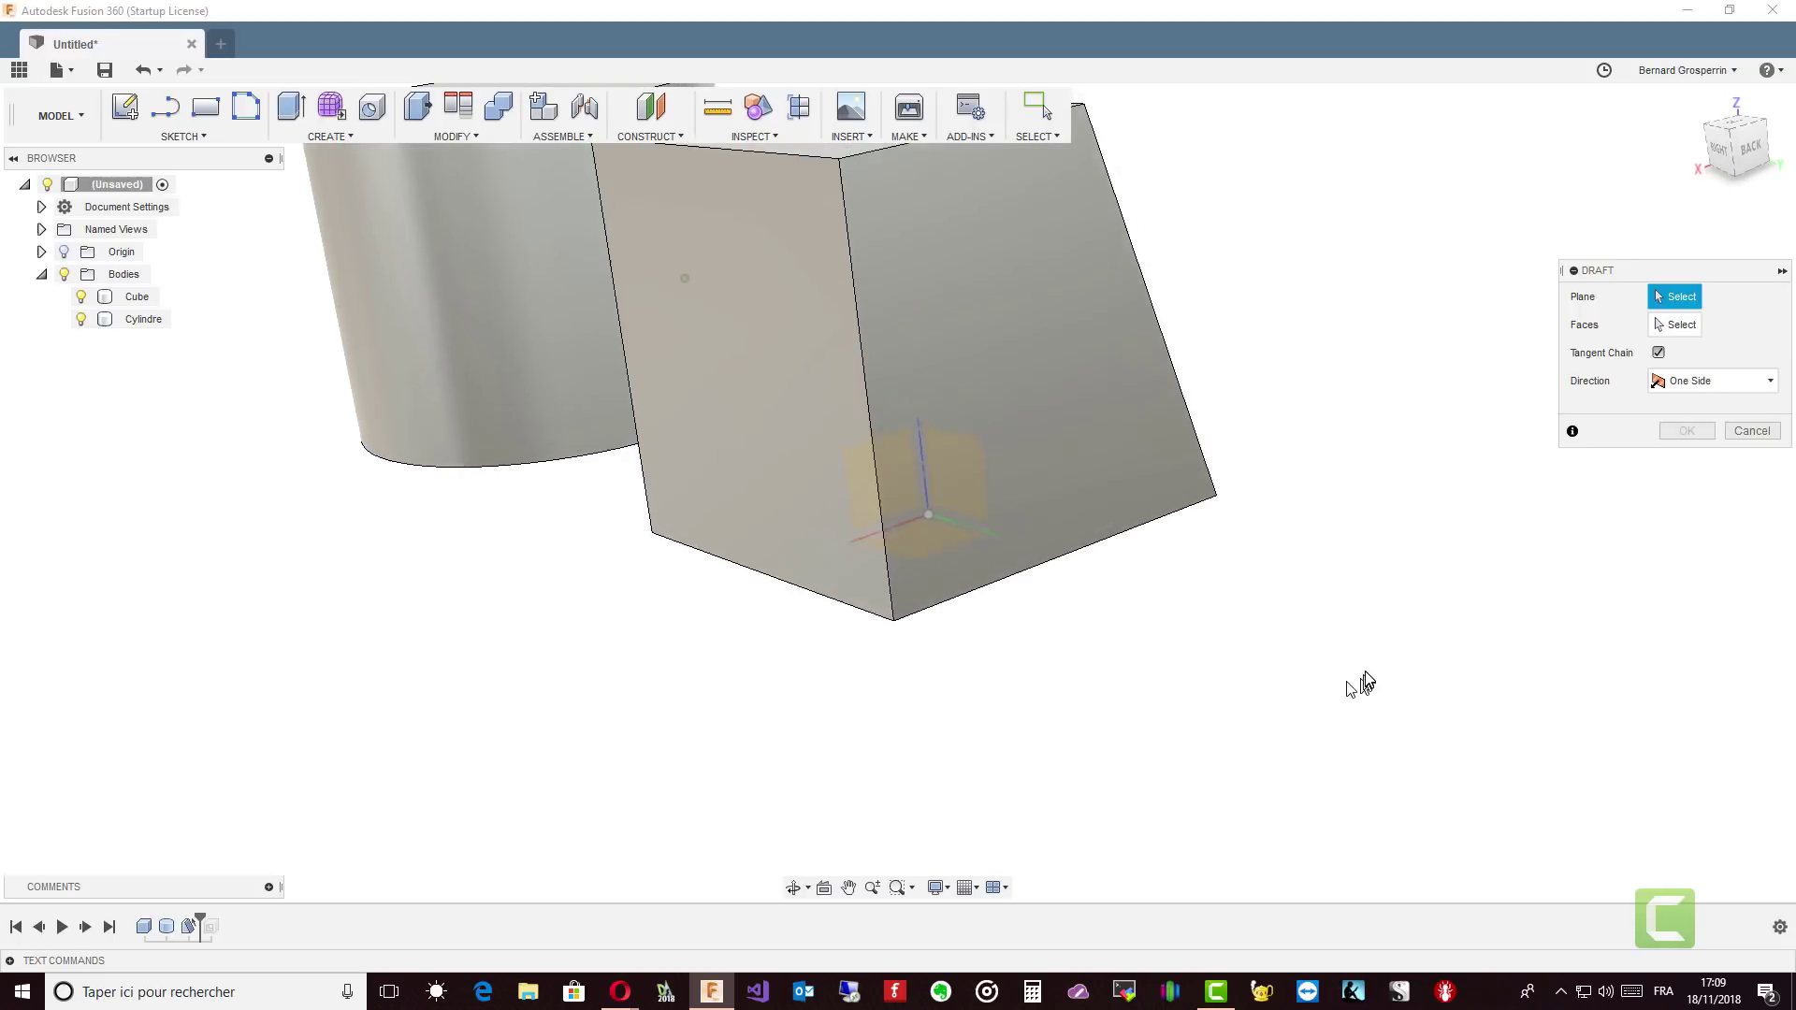
left_click(41, 251)
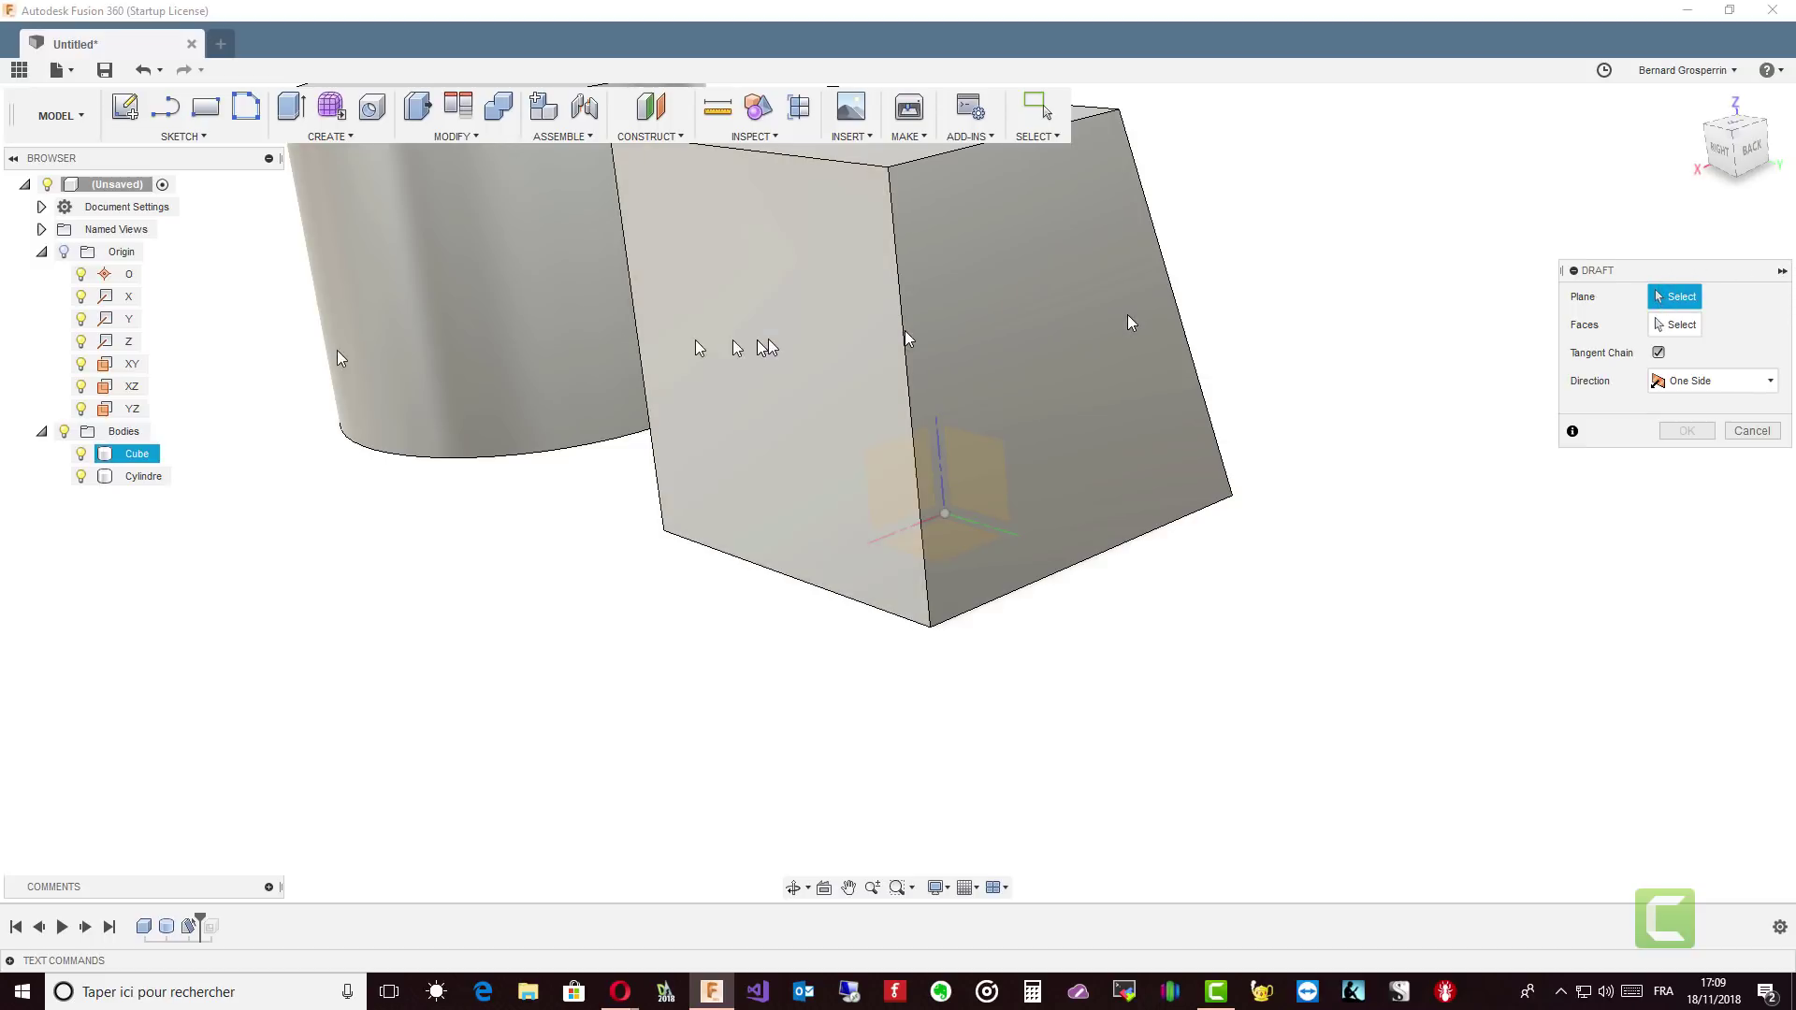
left_click(109, 412)
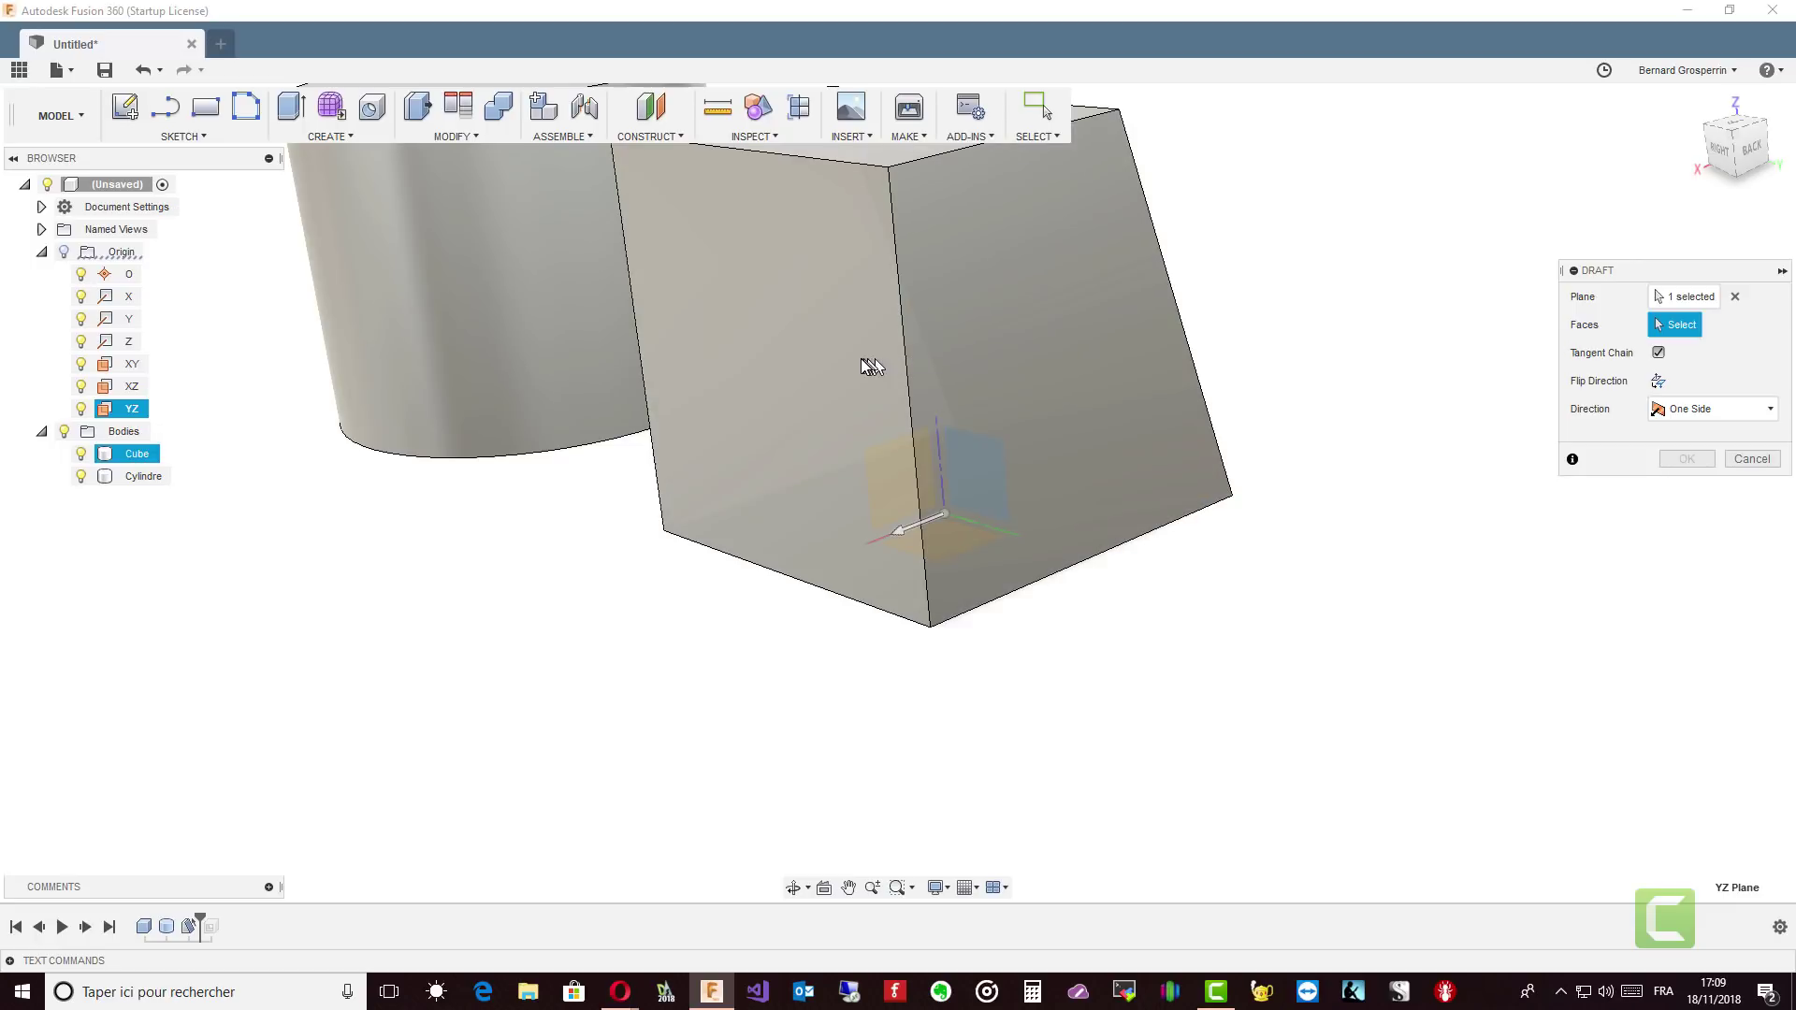
middle_click_drag(860, 396, 1025, 440, "shift")
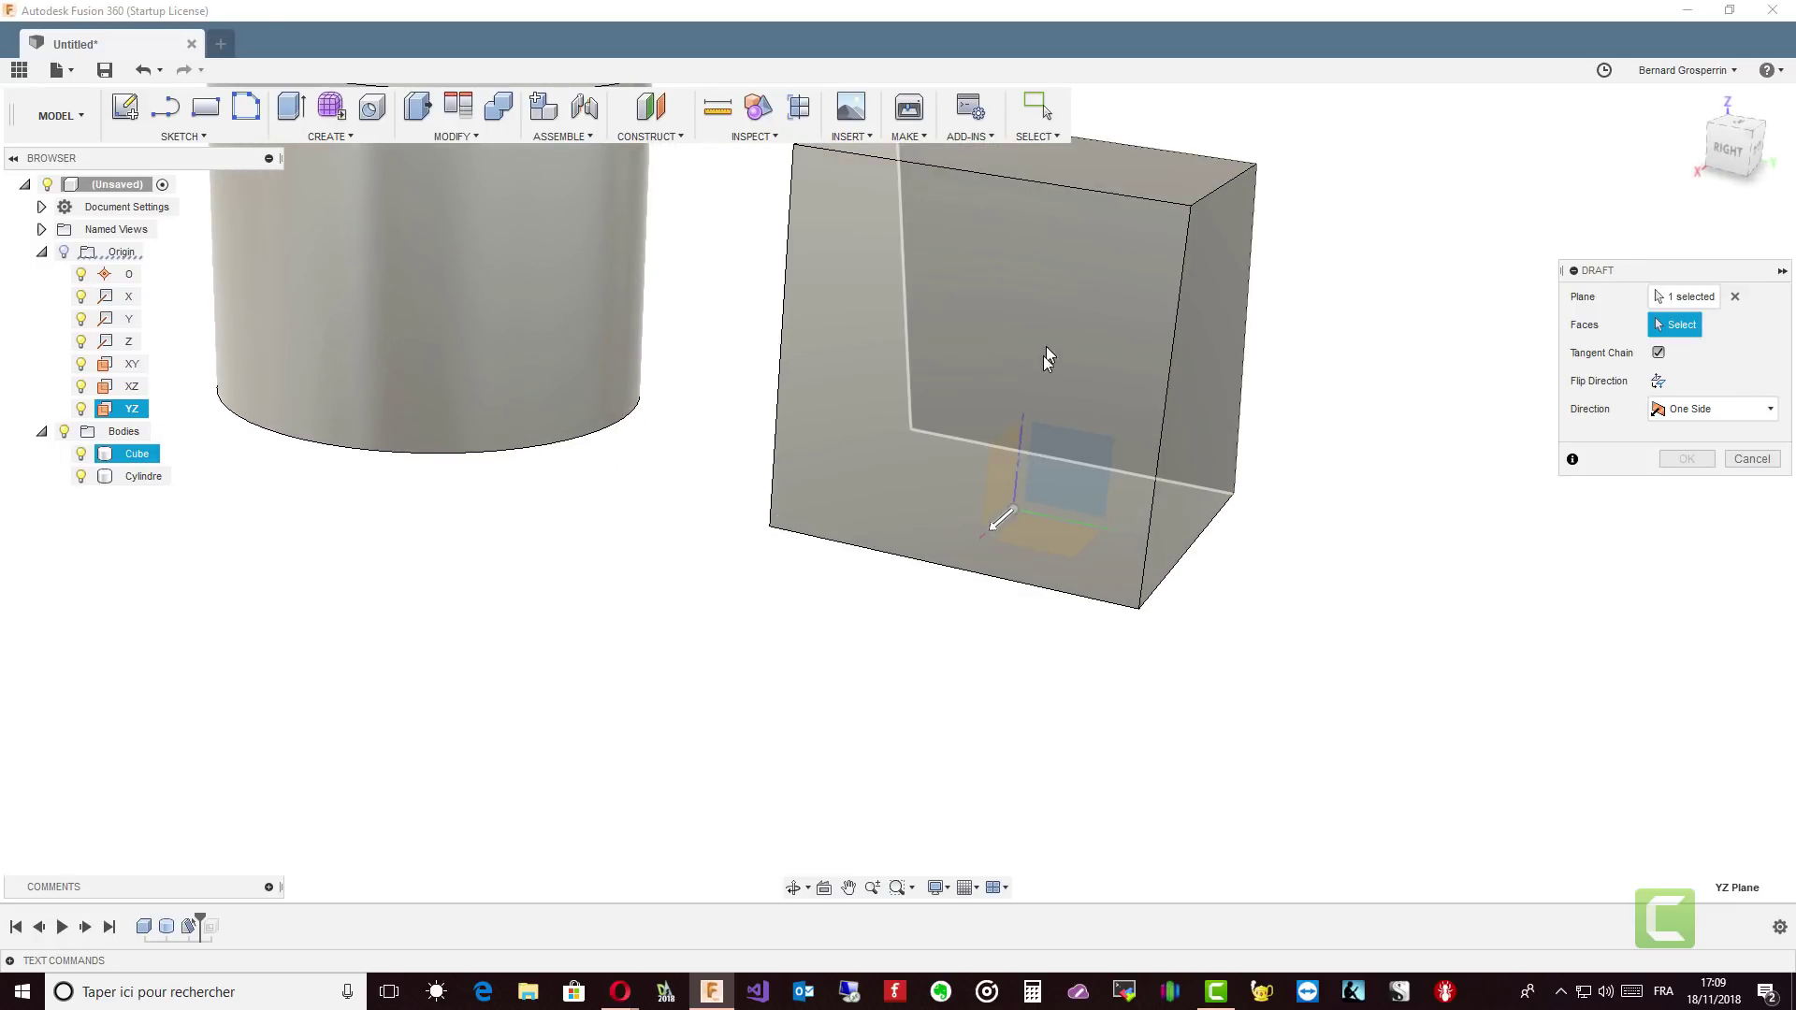
middle_click_drag(1047, 358, 721, 549, "shift")
Draft the cube's top face by 48.35 degrees relative to the YZ plane.
left_click(900, 447)
left_click_drag(717, 552, 763, 669)
middle_click_drag(762, 669, 1543, 530, "shift")
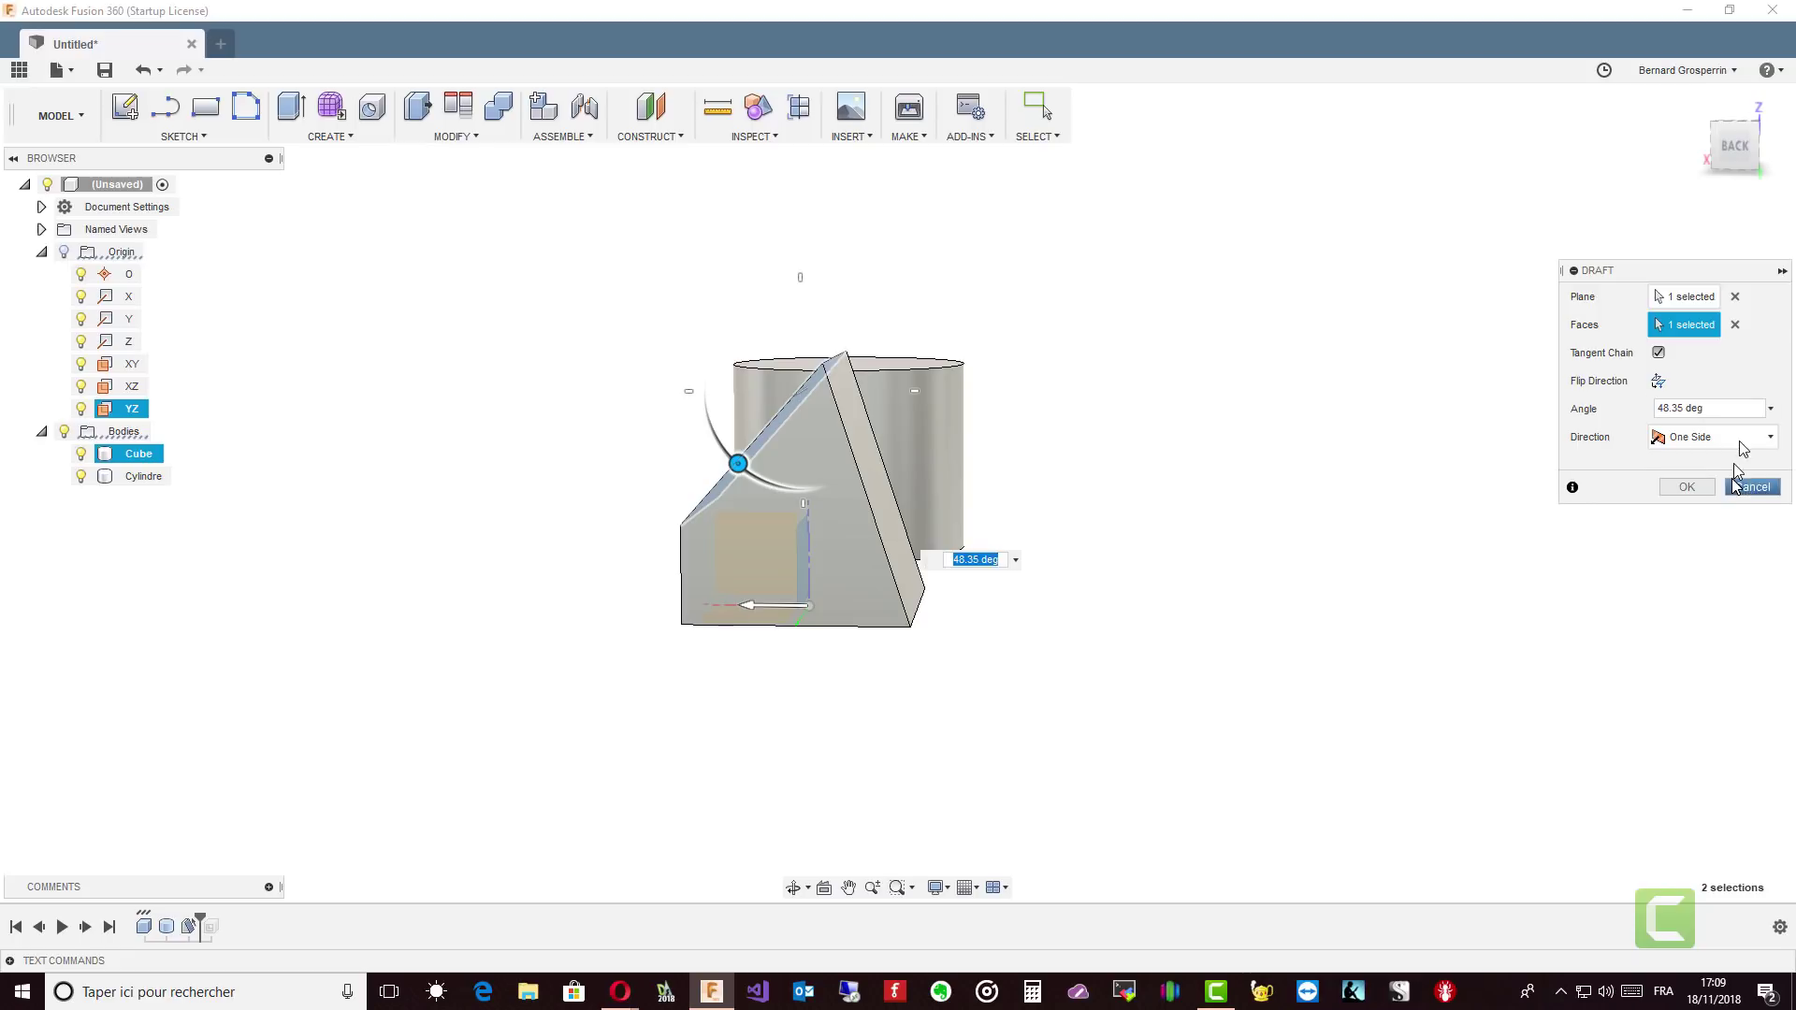
left_click(1686, 488)
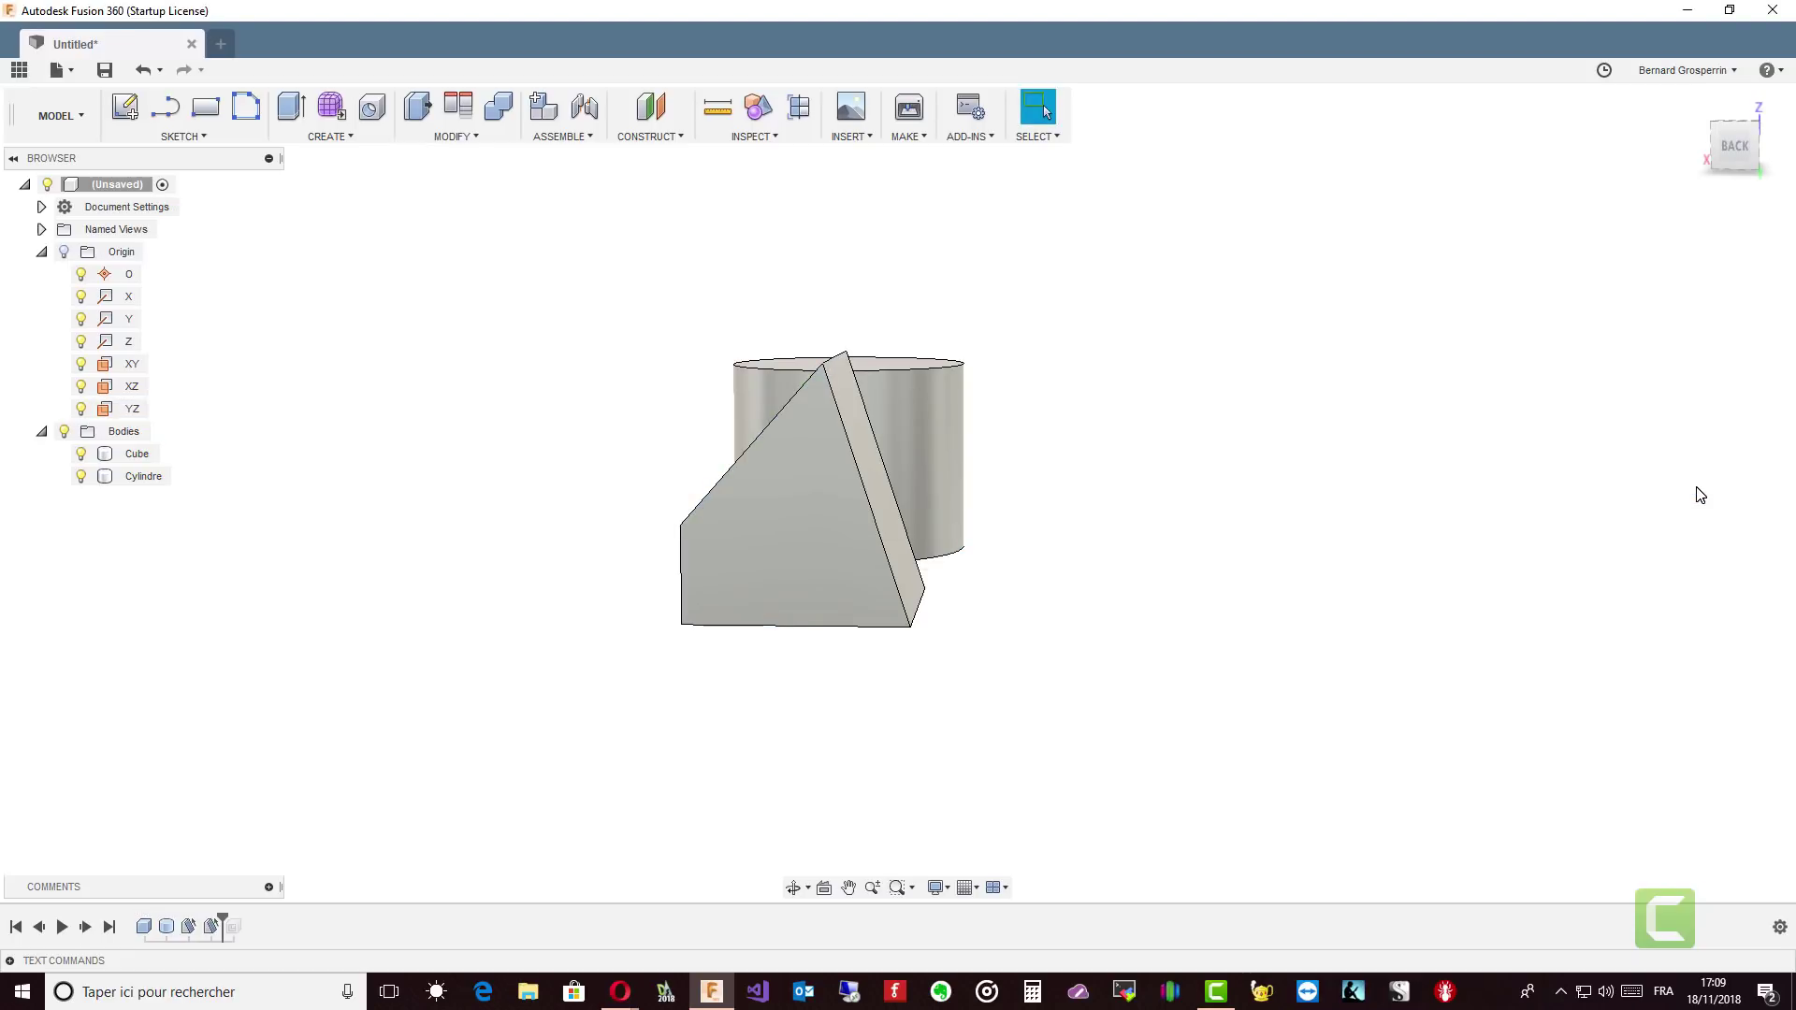
Roll the timeline forward past the Shell feature and inspect the cube's walls from several sides.
left_click(806, 685)
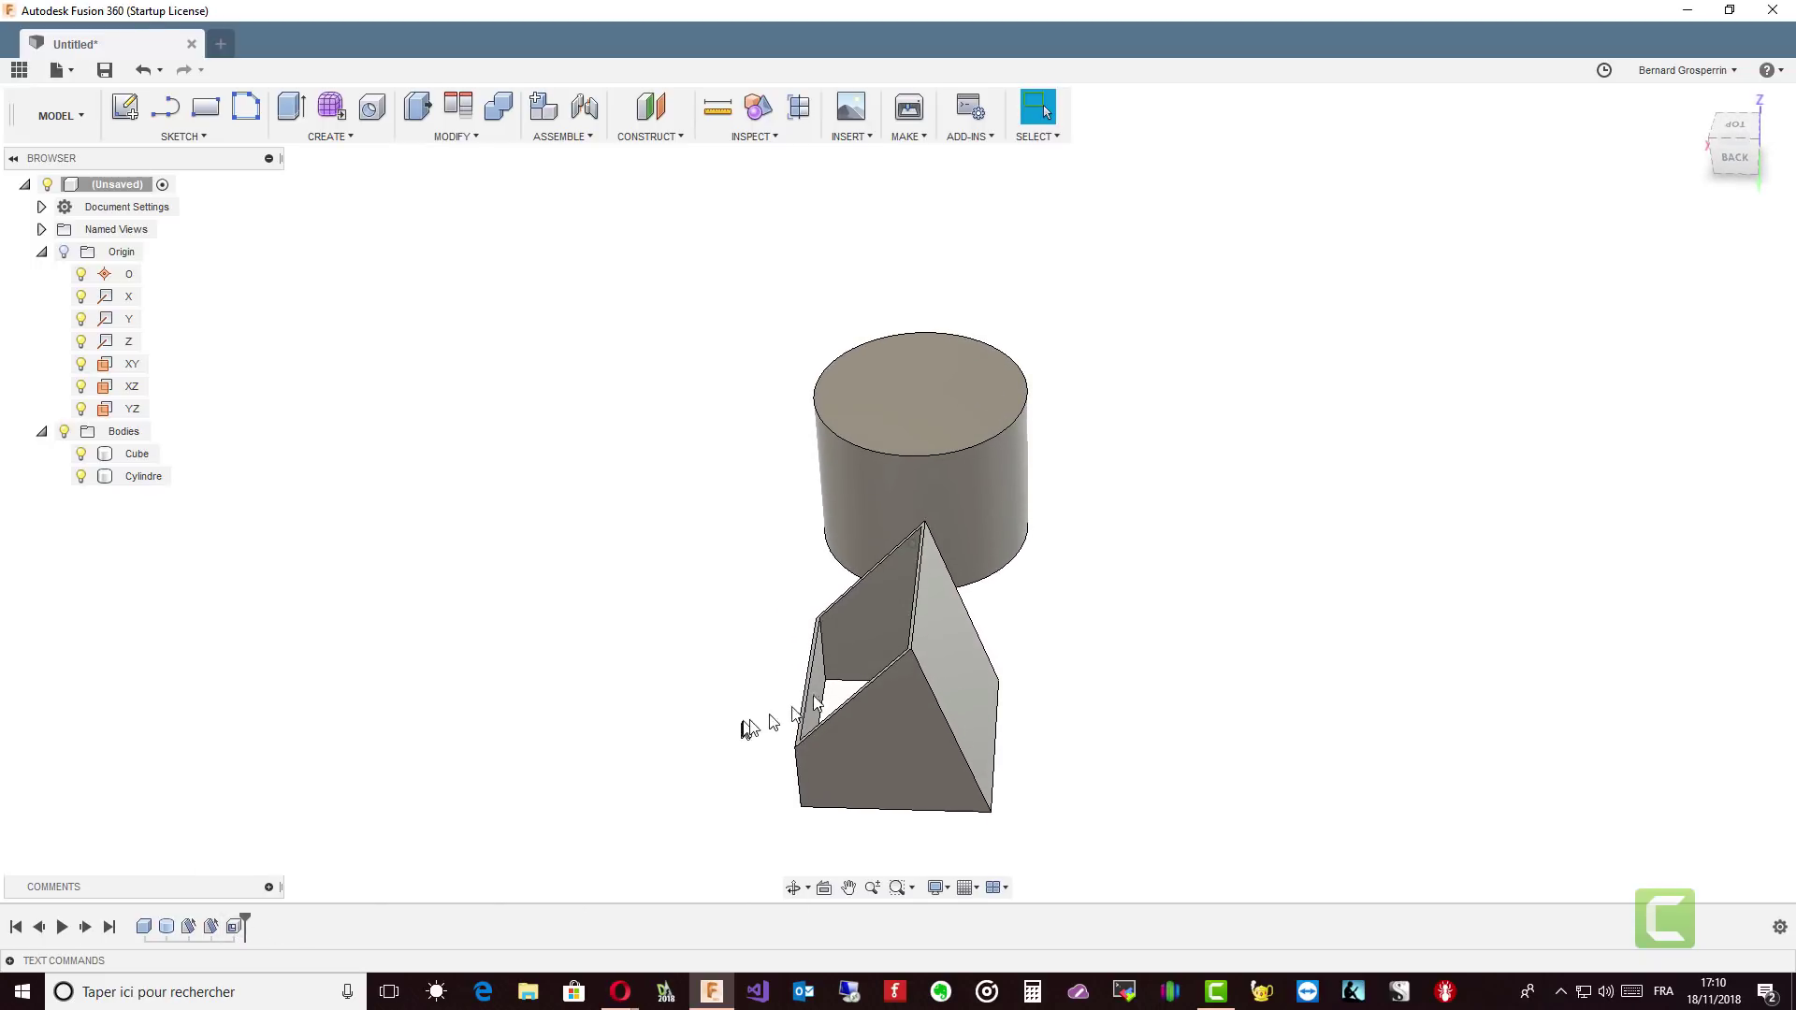
left_click(898, 664)
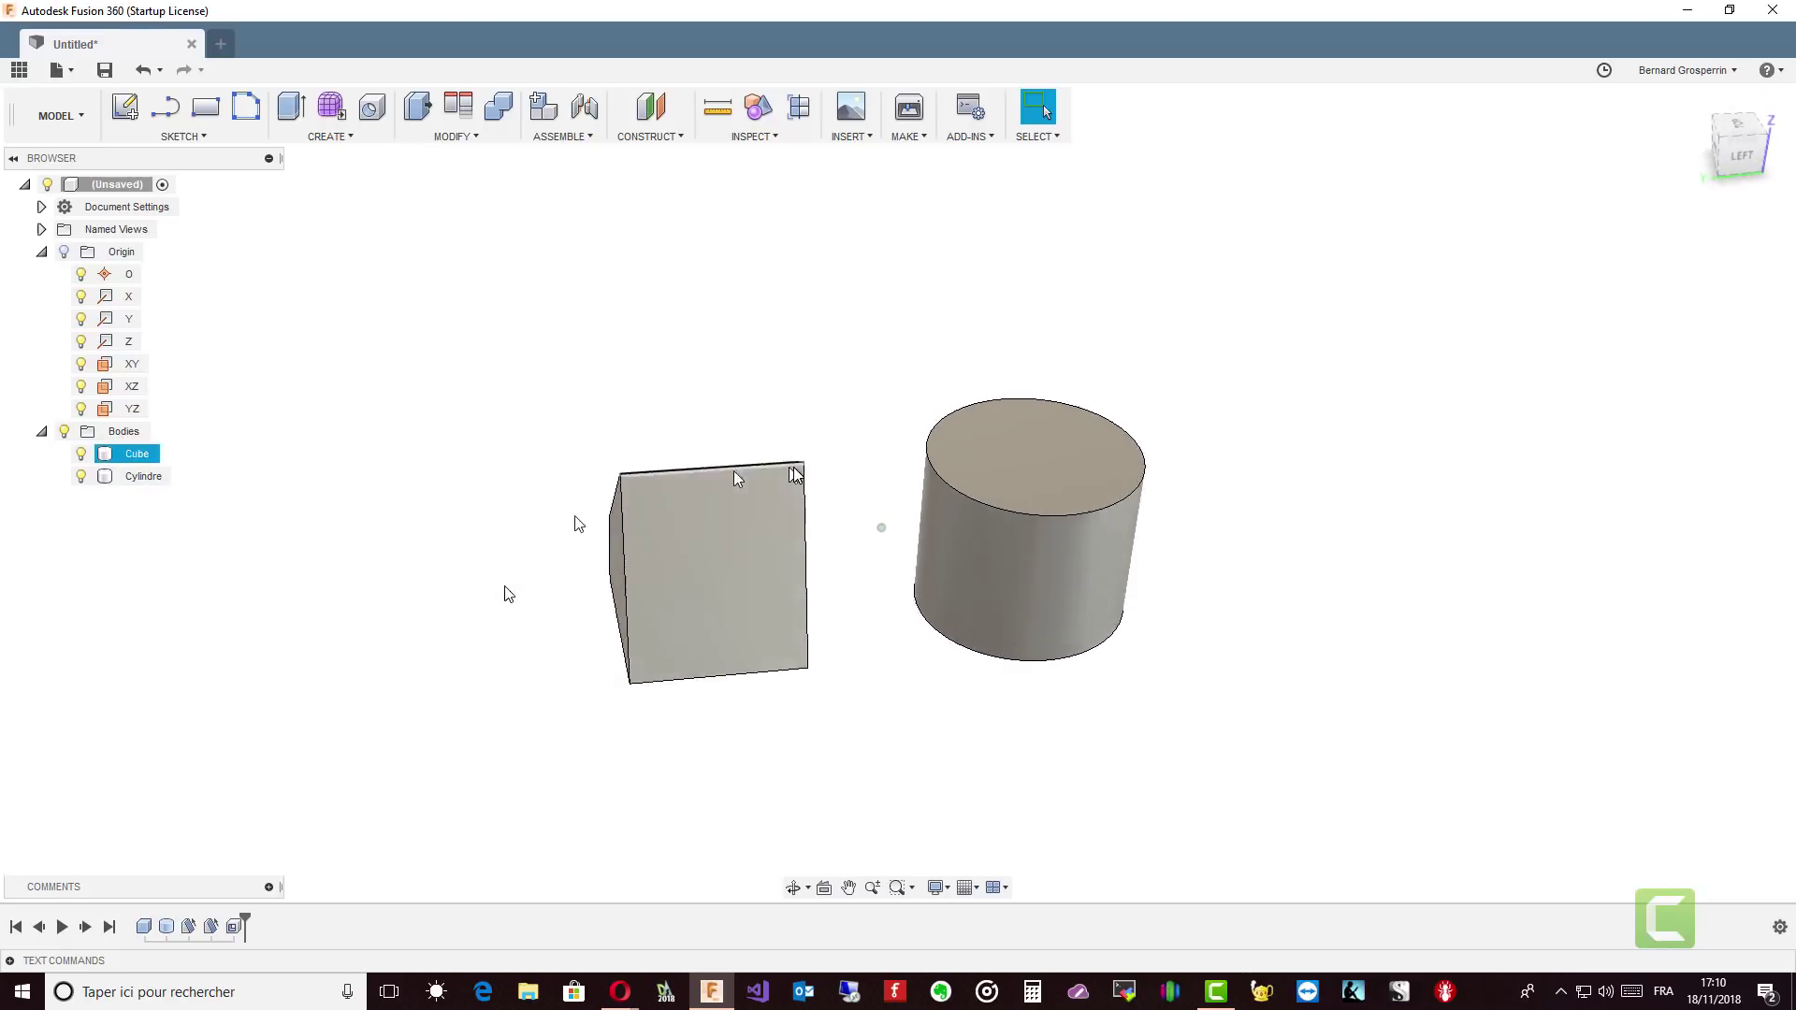
left_click(1032, 451)
left_click(846, 412)
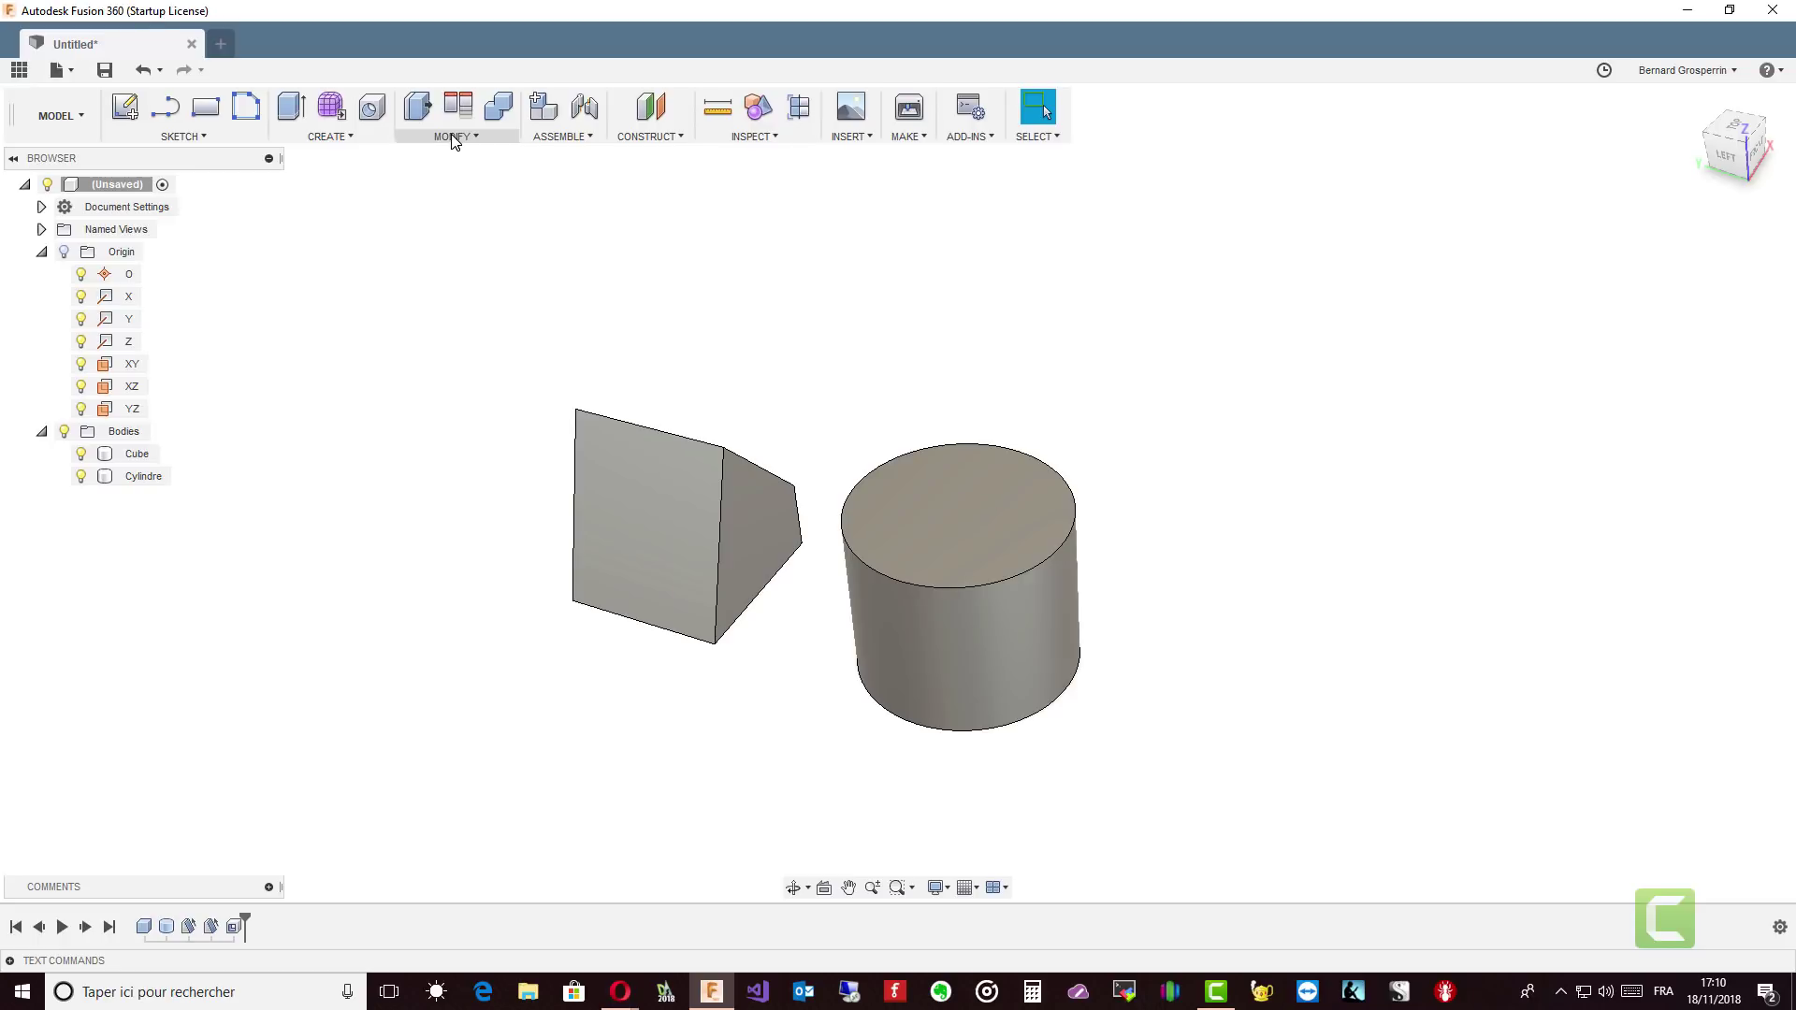
Draft the cylinder's side face by 15 degrees, using its top face as the plane.
left_click(986, 554)
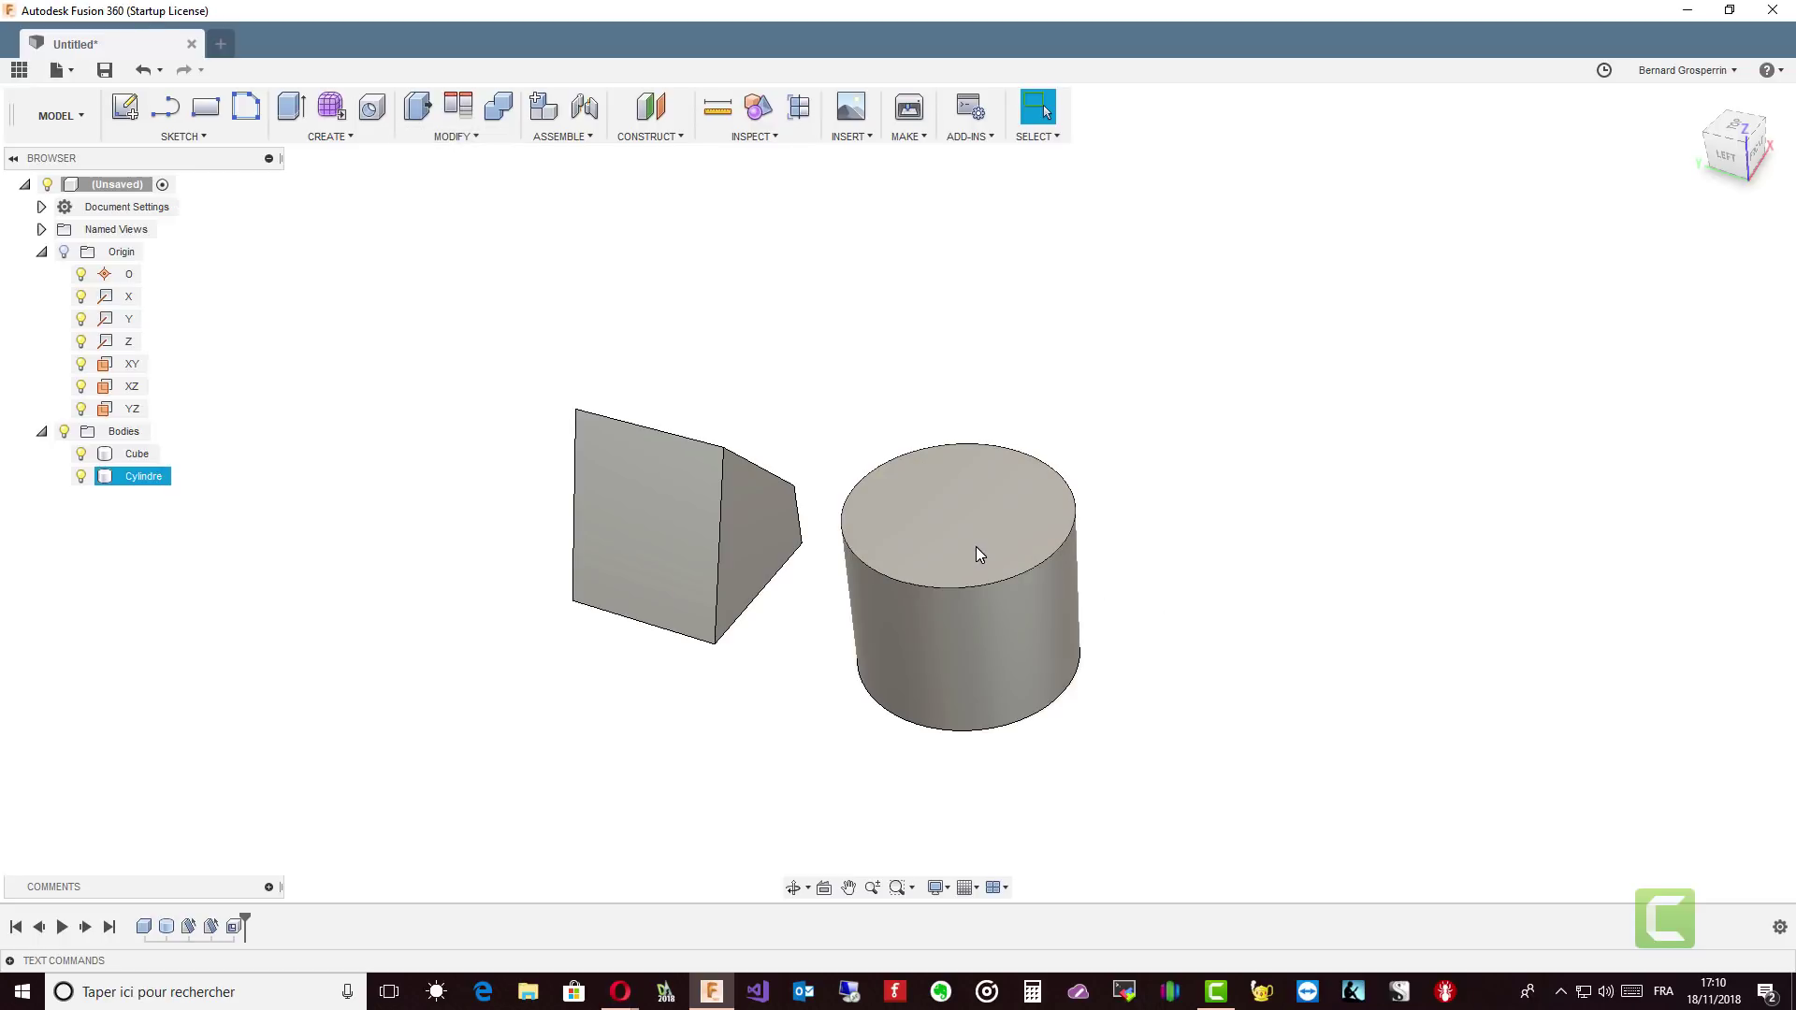
key("Escape")
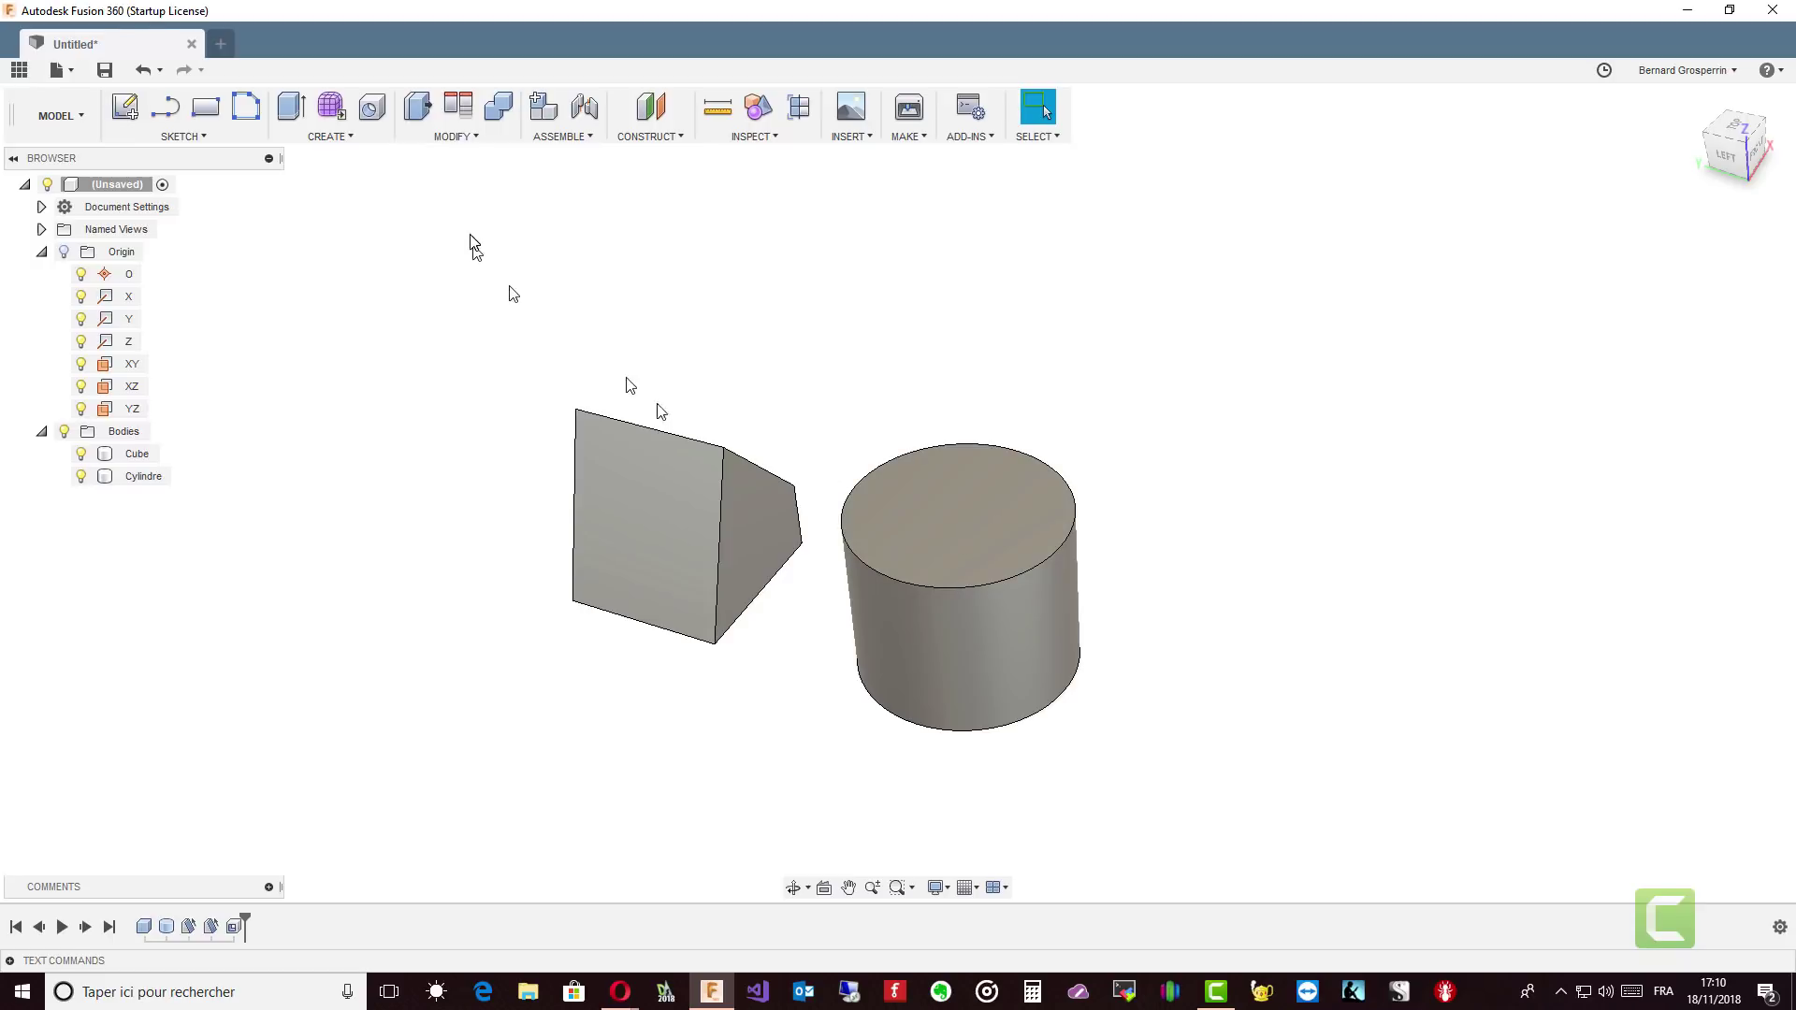
left_click(472, 141)
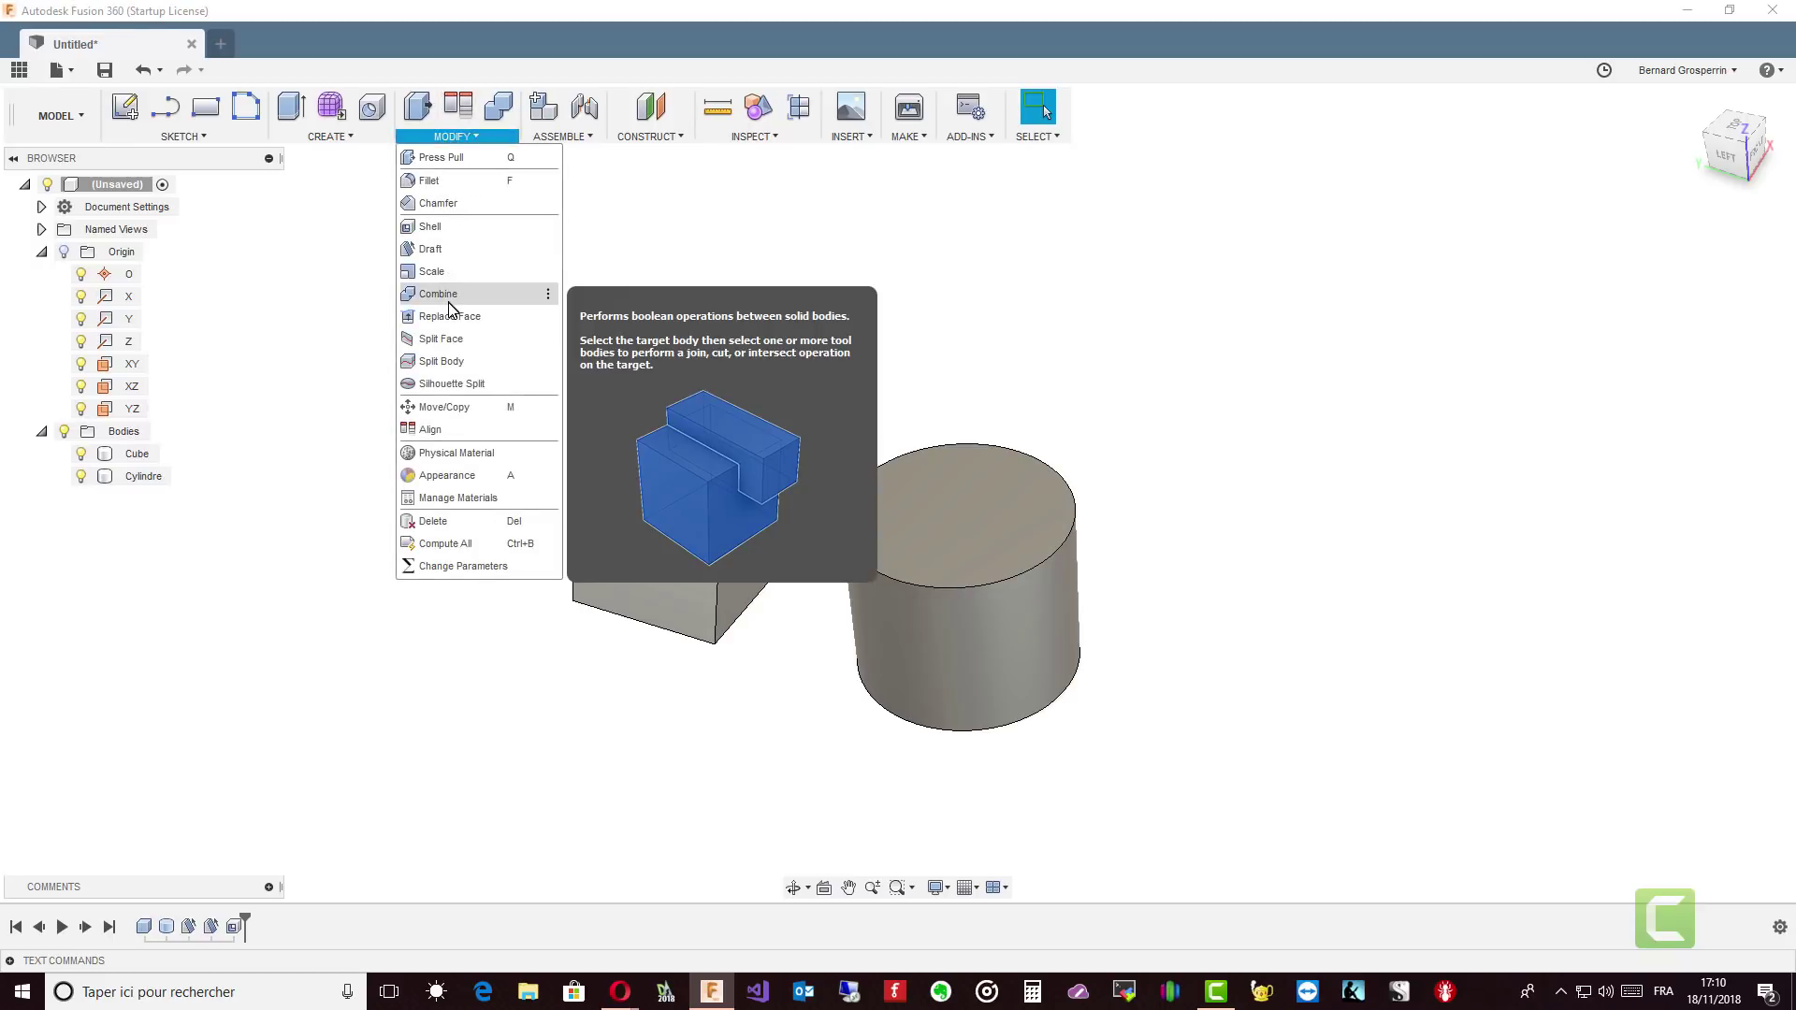
left_click(430, 250)
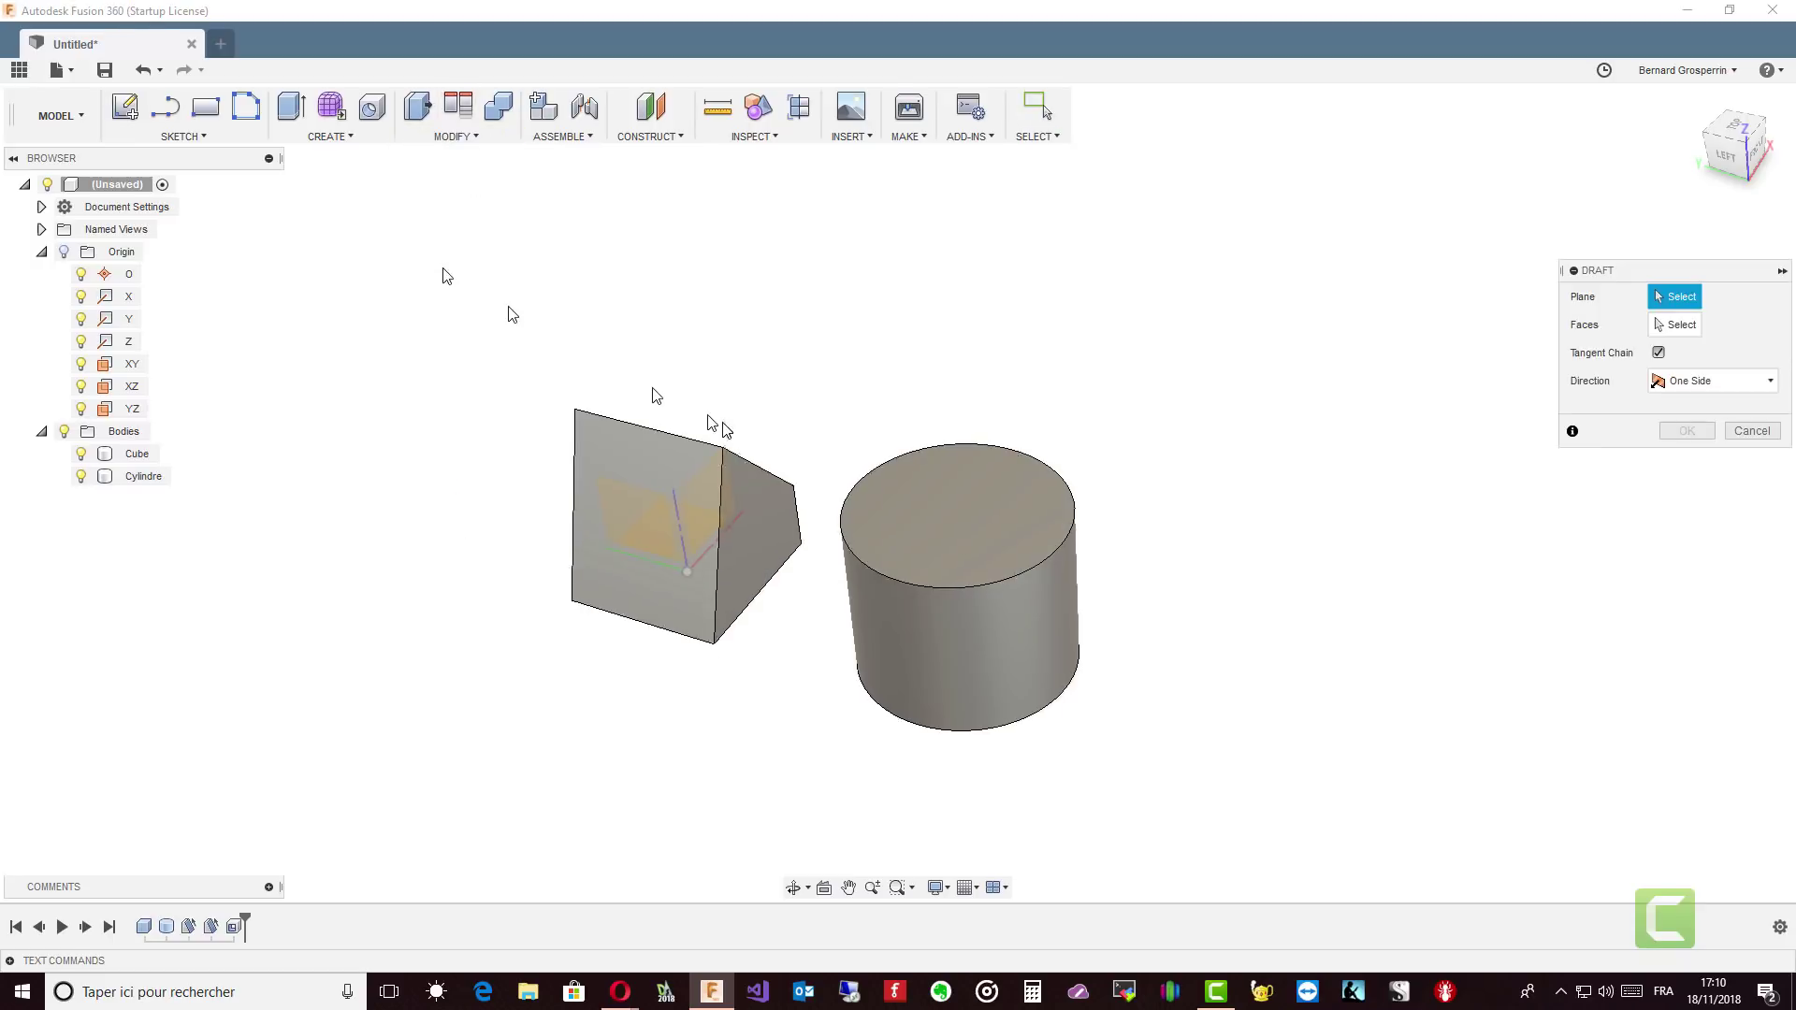
left_click(965, 537)
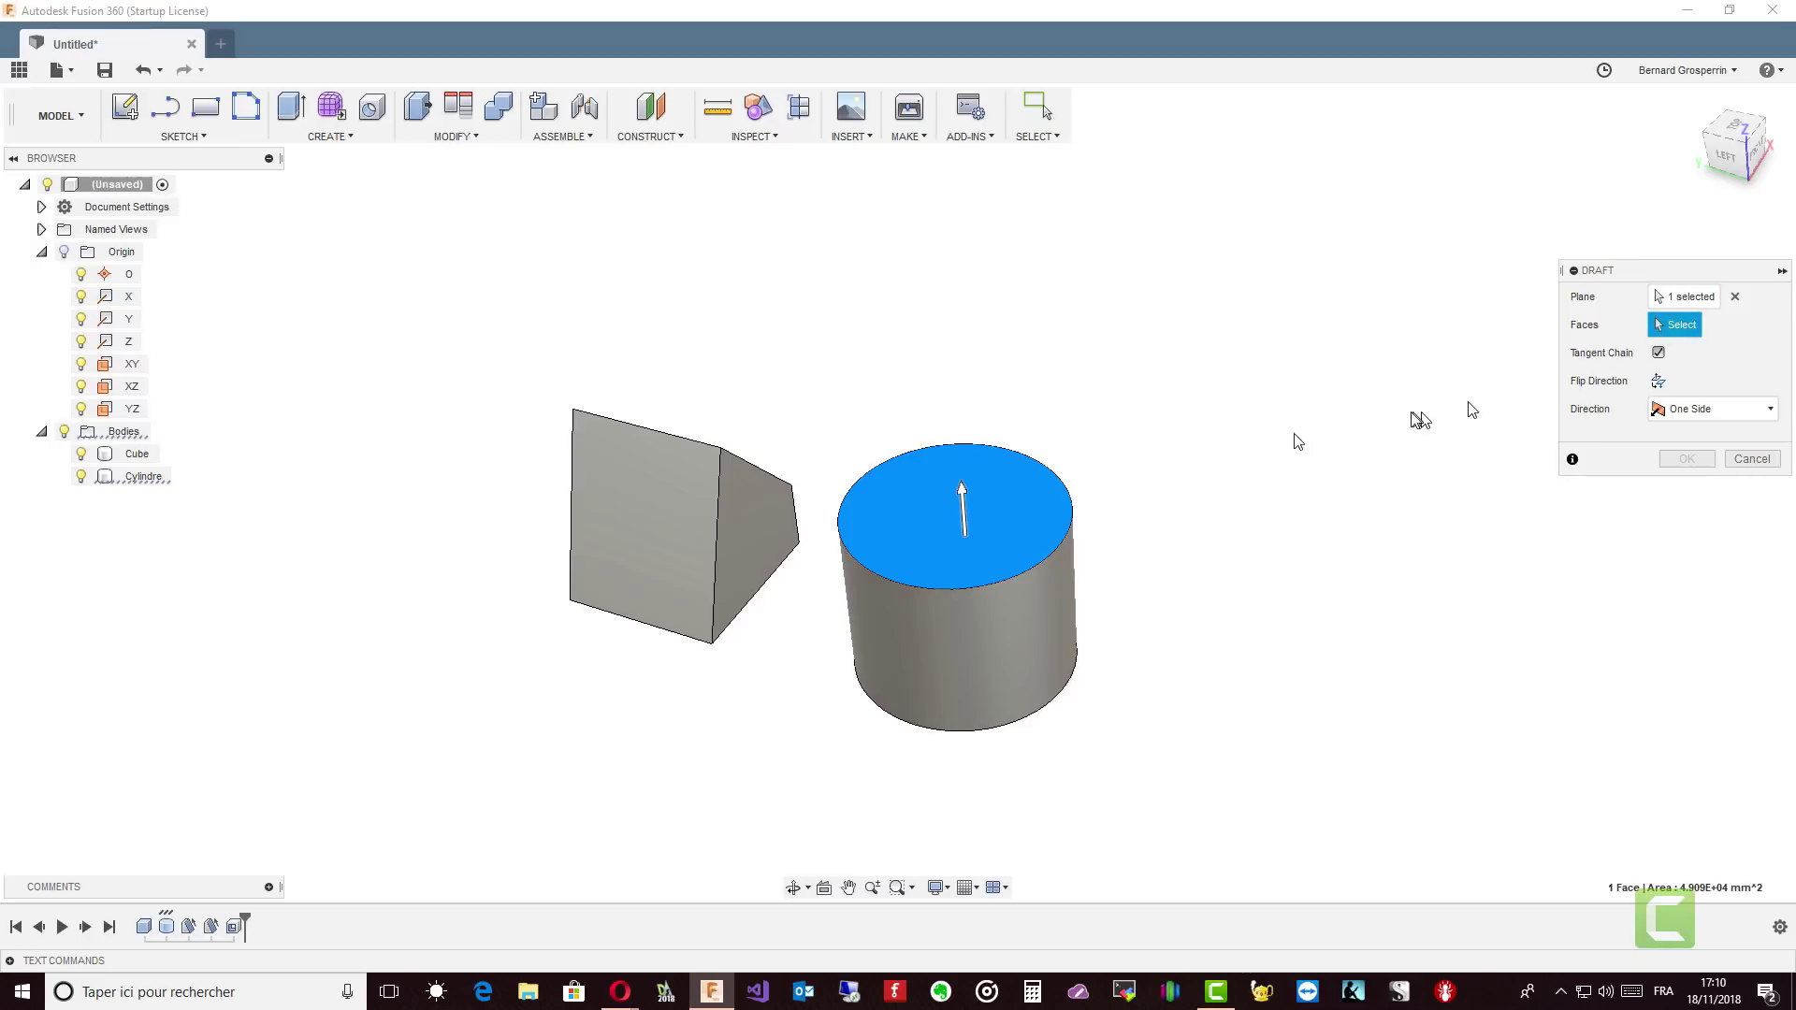
left_click(1037, 535)
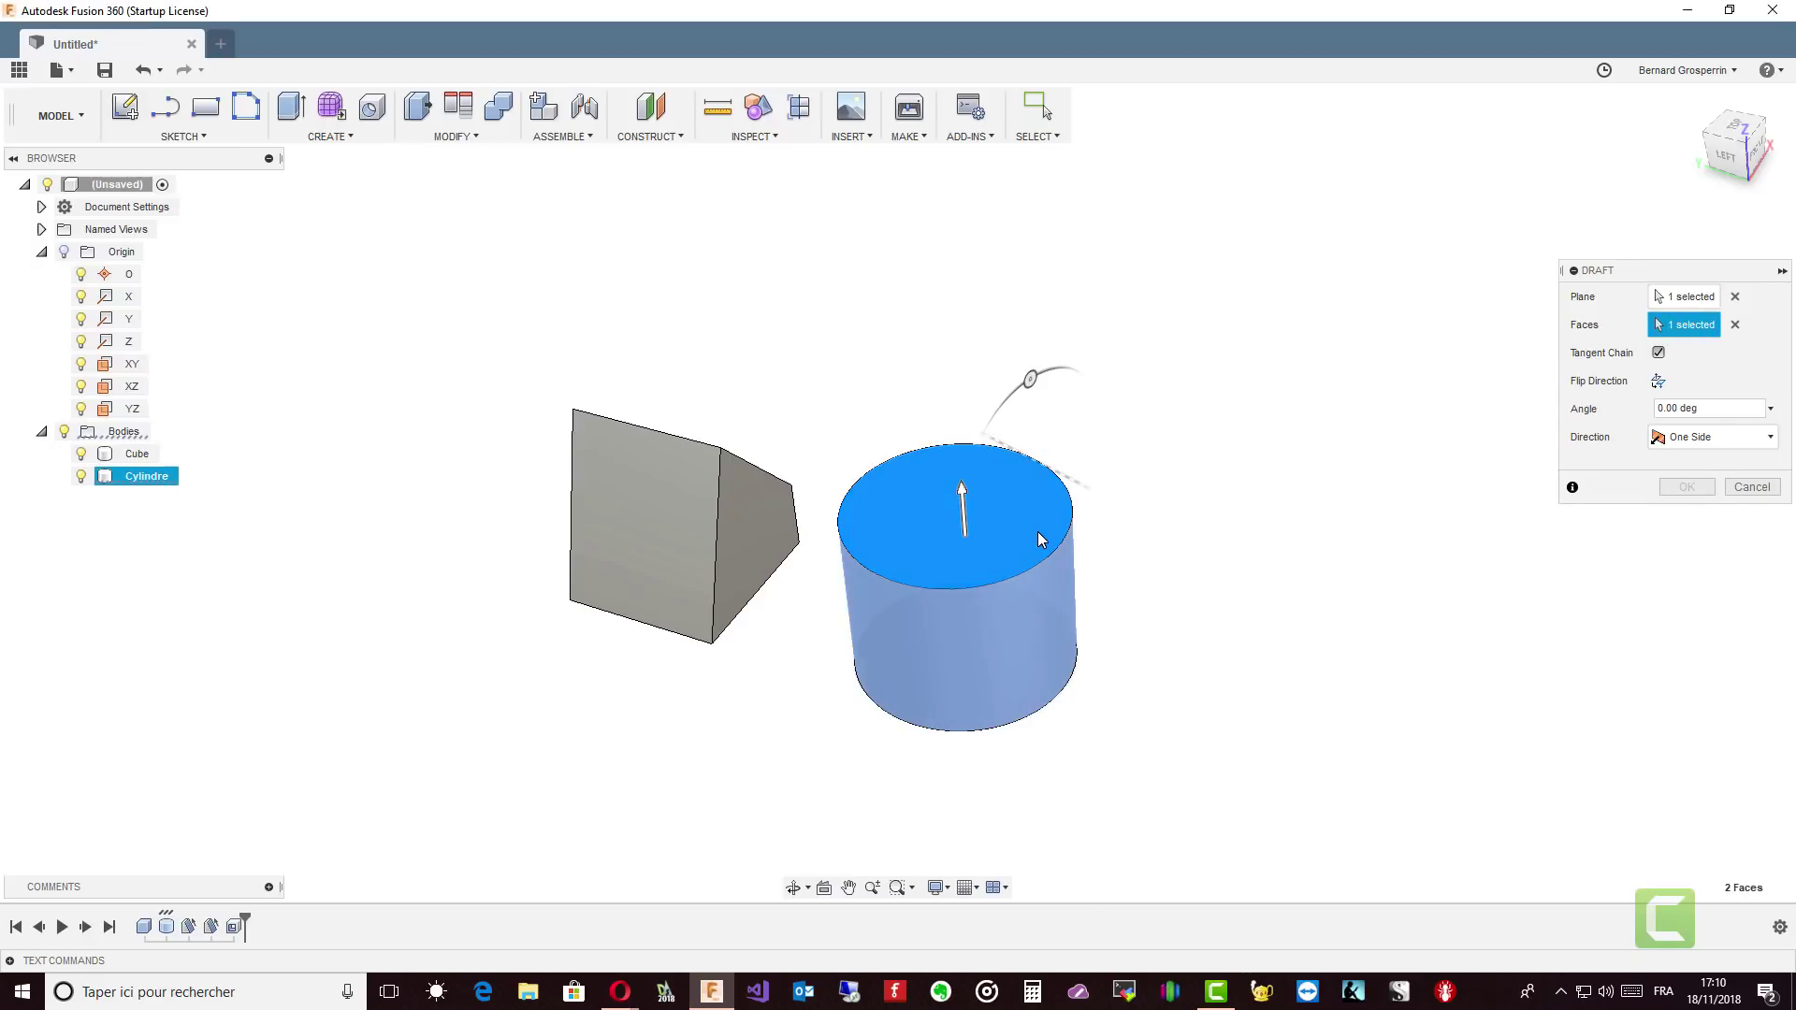
mouse_move(1029, 382)
left_mouse_down()
mouse_move(1070, 368)
mouse_move(982, 402)
mouse_move(959, 397)
mouse_move(1070, 372)
mouse_move(949, 389)
mouse_move(1035, 373)
mouse_move(1002, 372)
left_mouse_up()
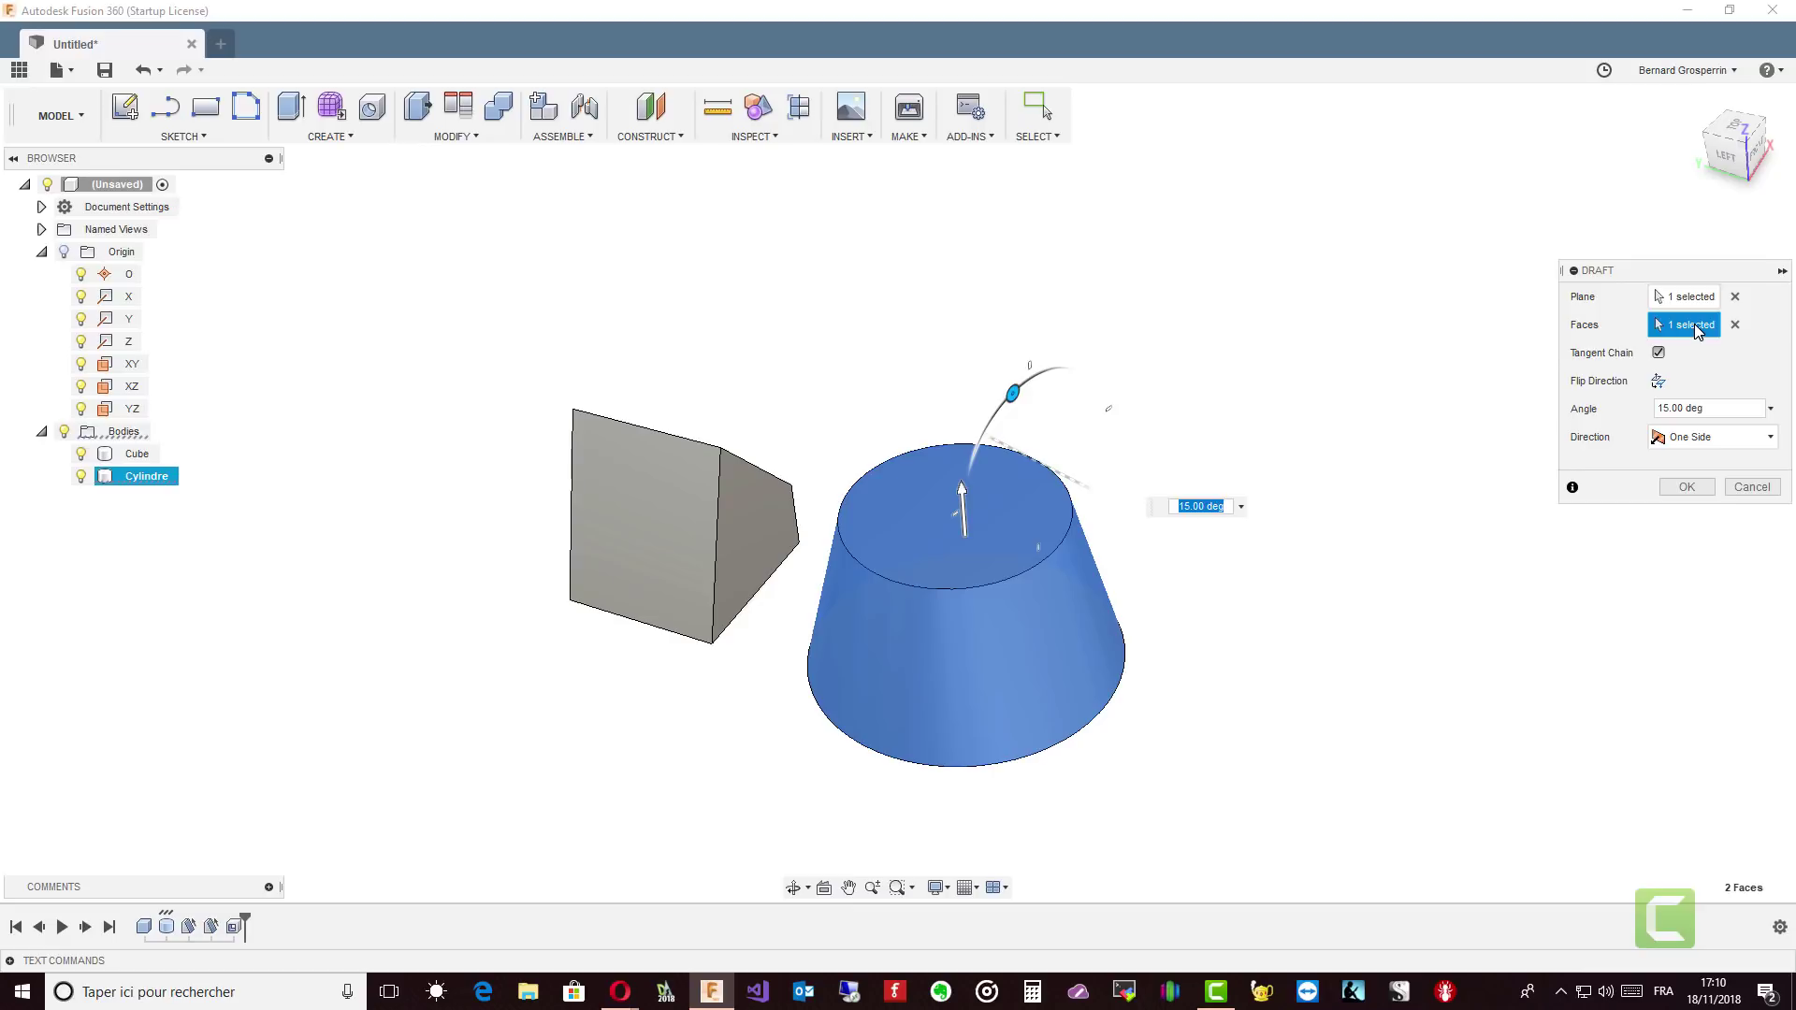
left_click(1688, 490)
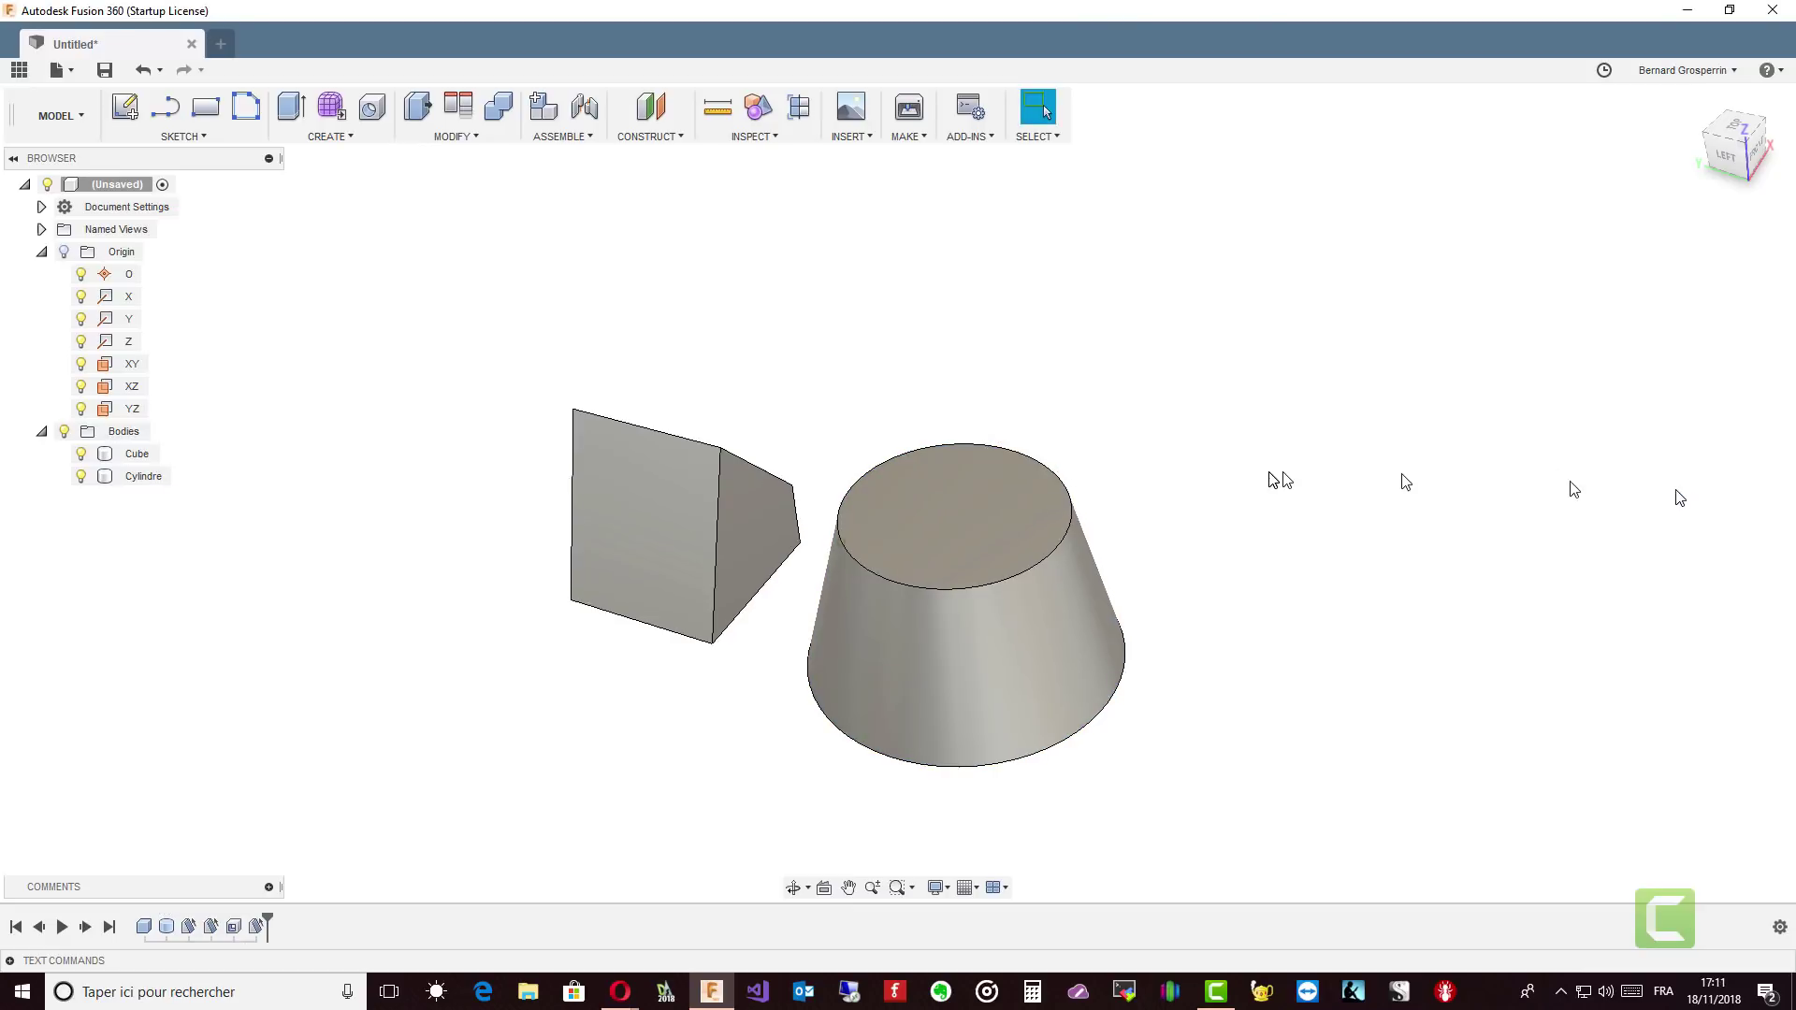
Try a second Draft of -10.16 degrees on the cylinder's side face, cancel it, and undo the cylinder's first Draft.
left_click(439, 138)
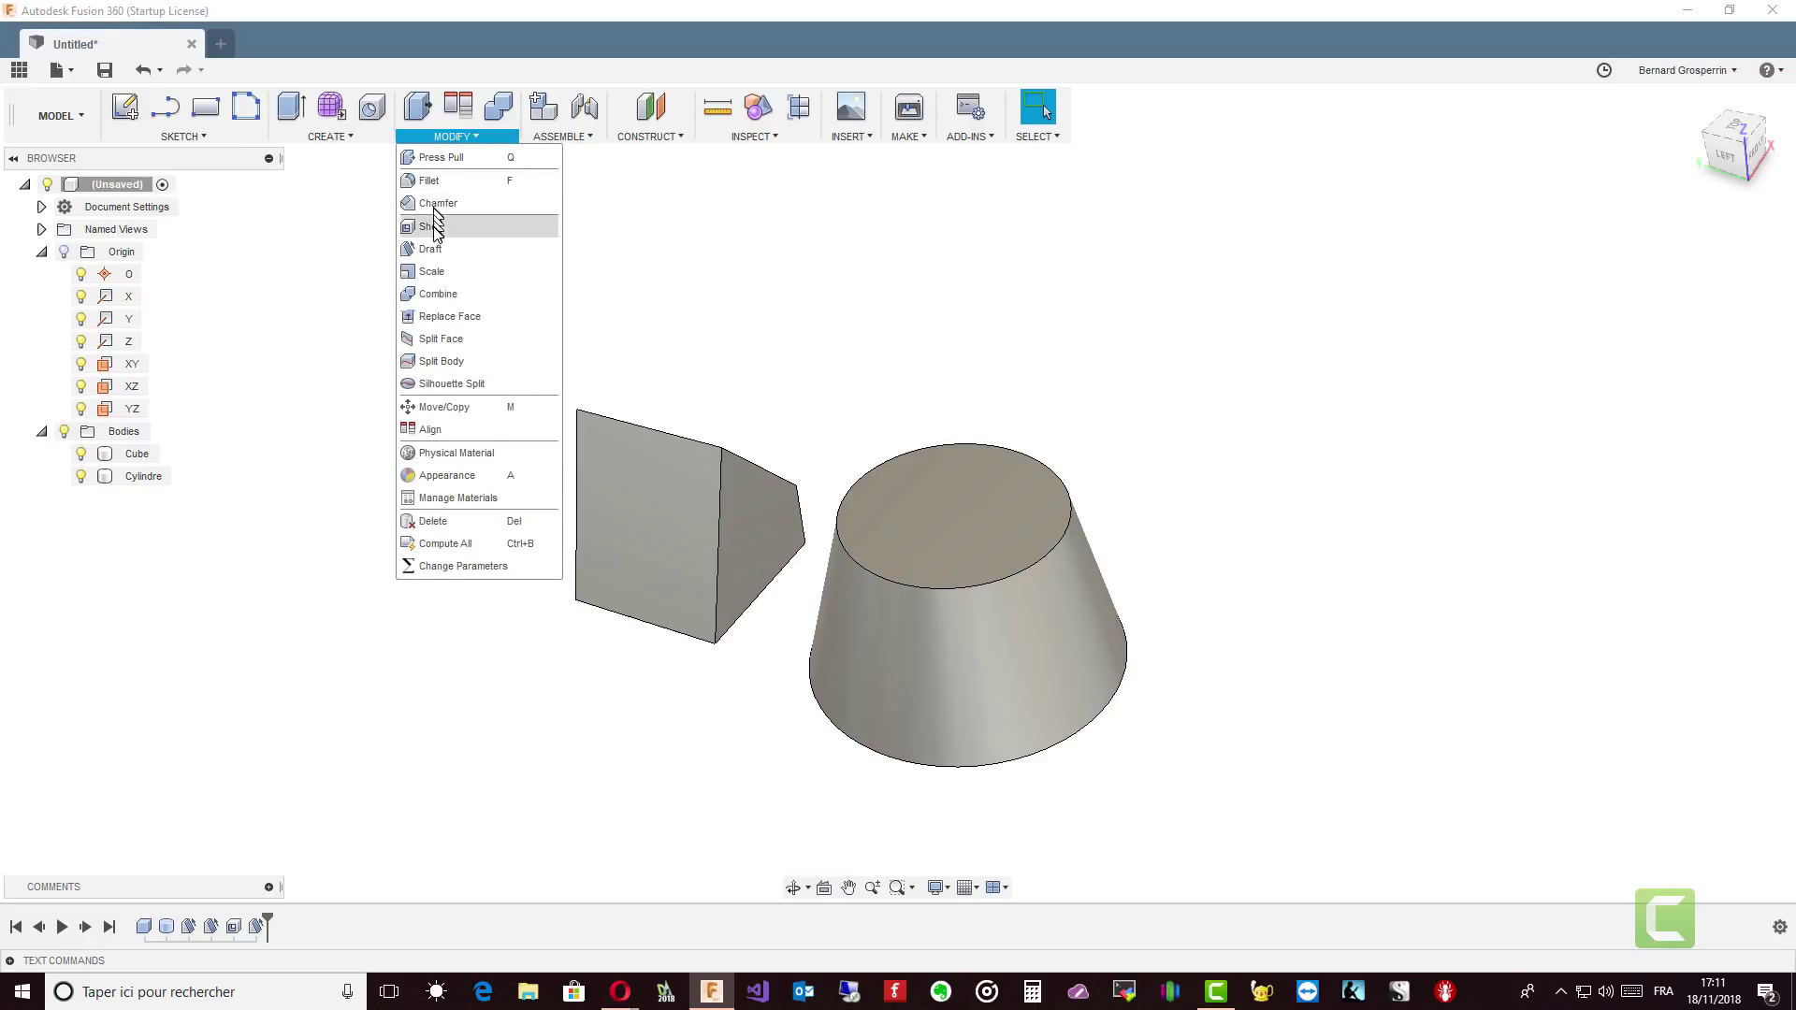
left_click(432, 249)
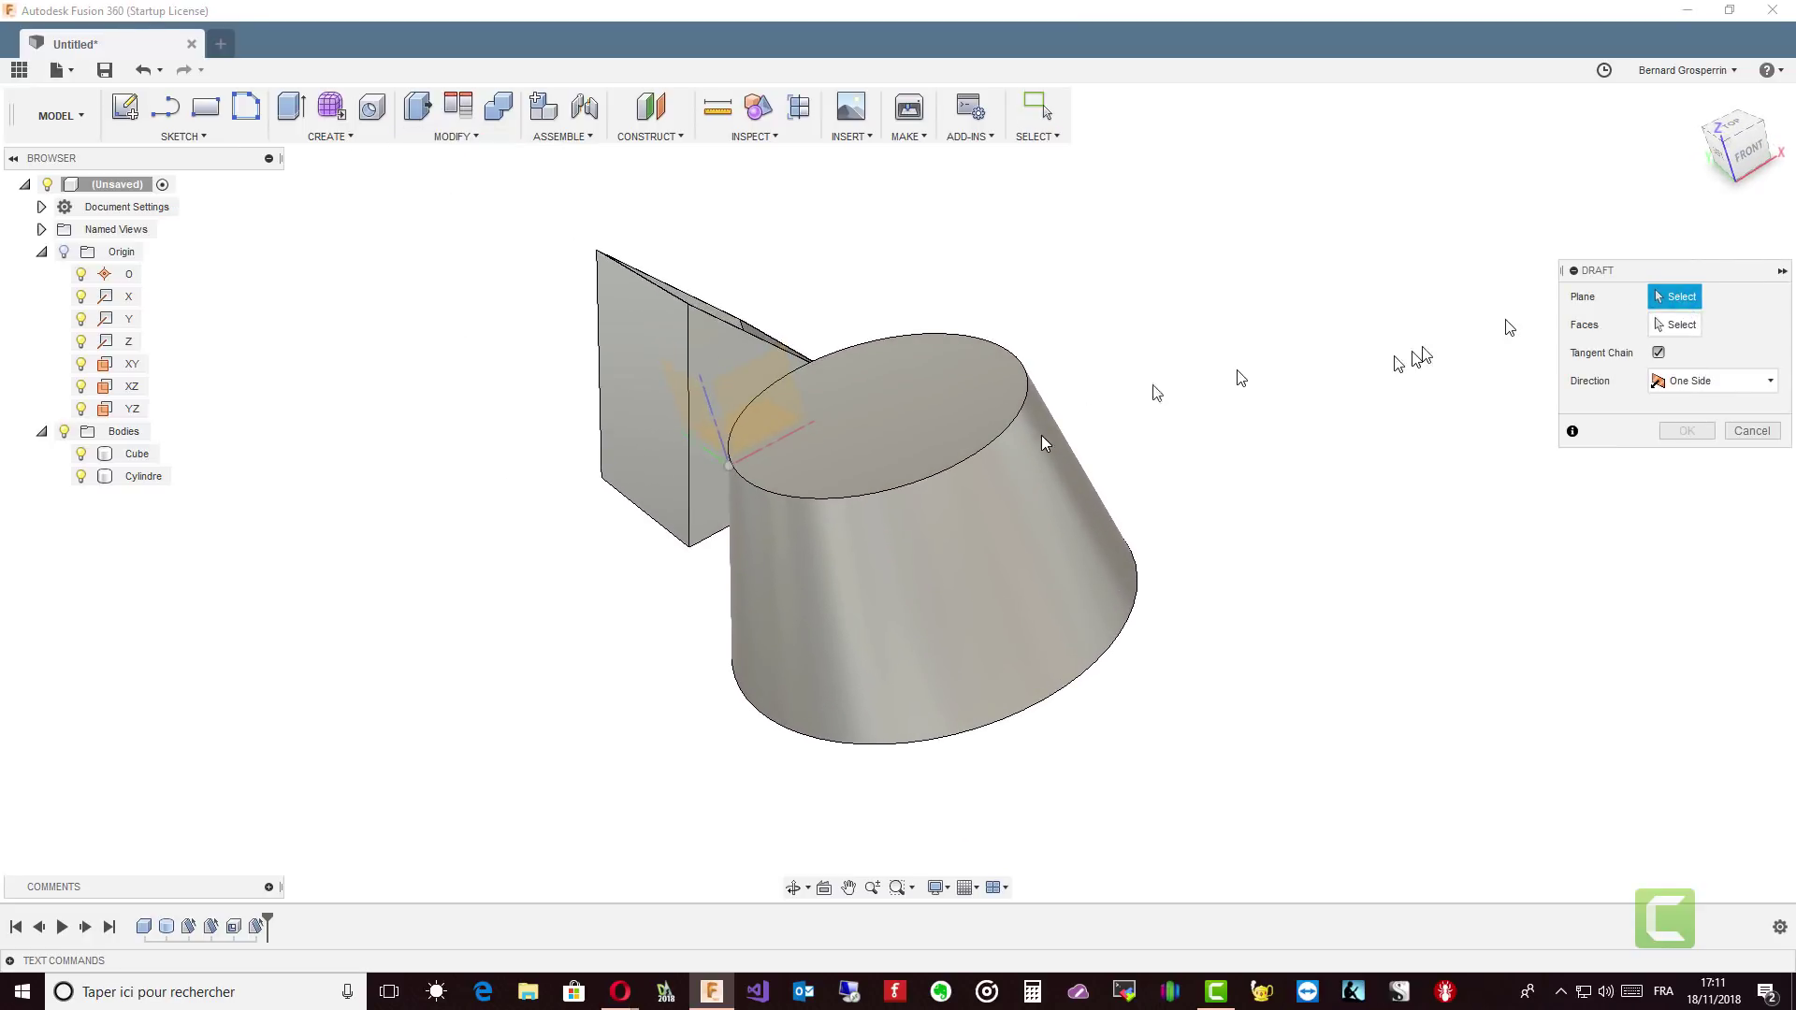
left_click(901, 451)
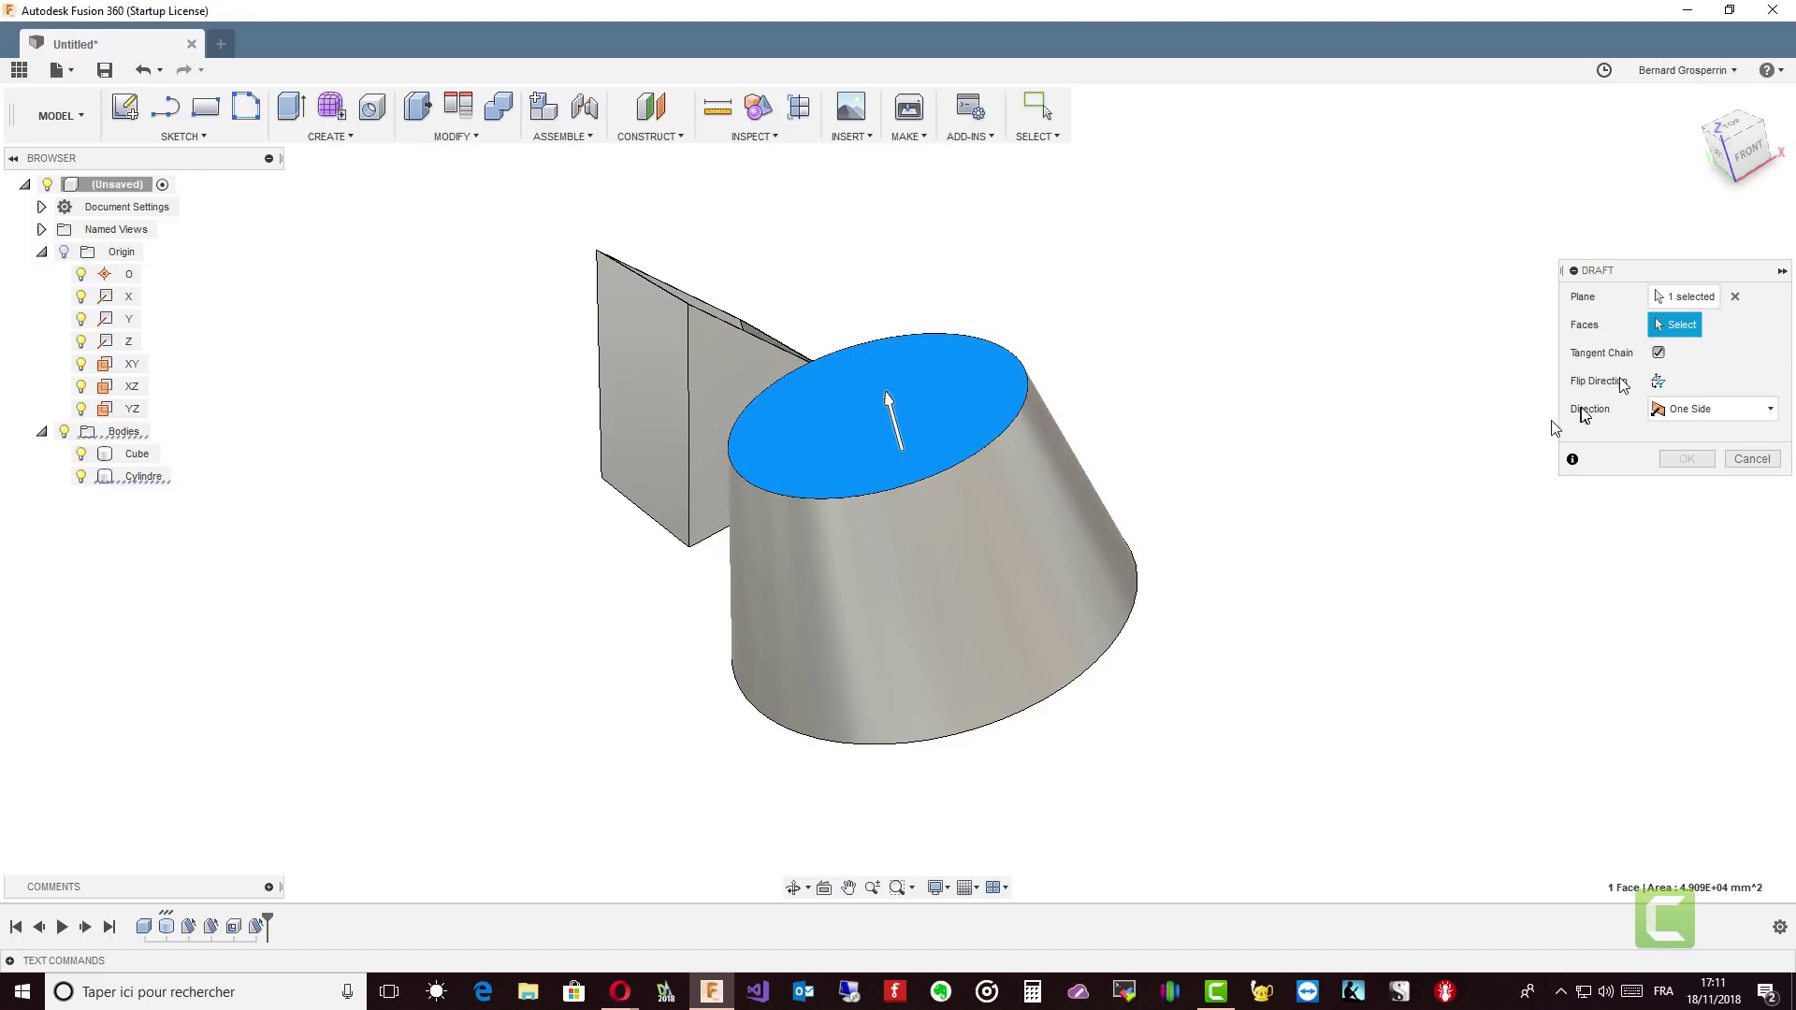
left_click(1063, 597)
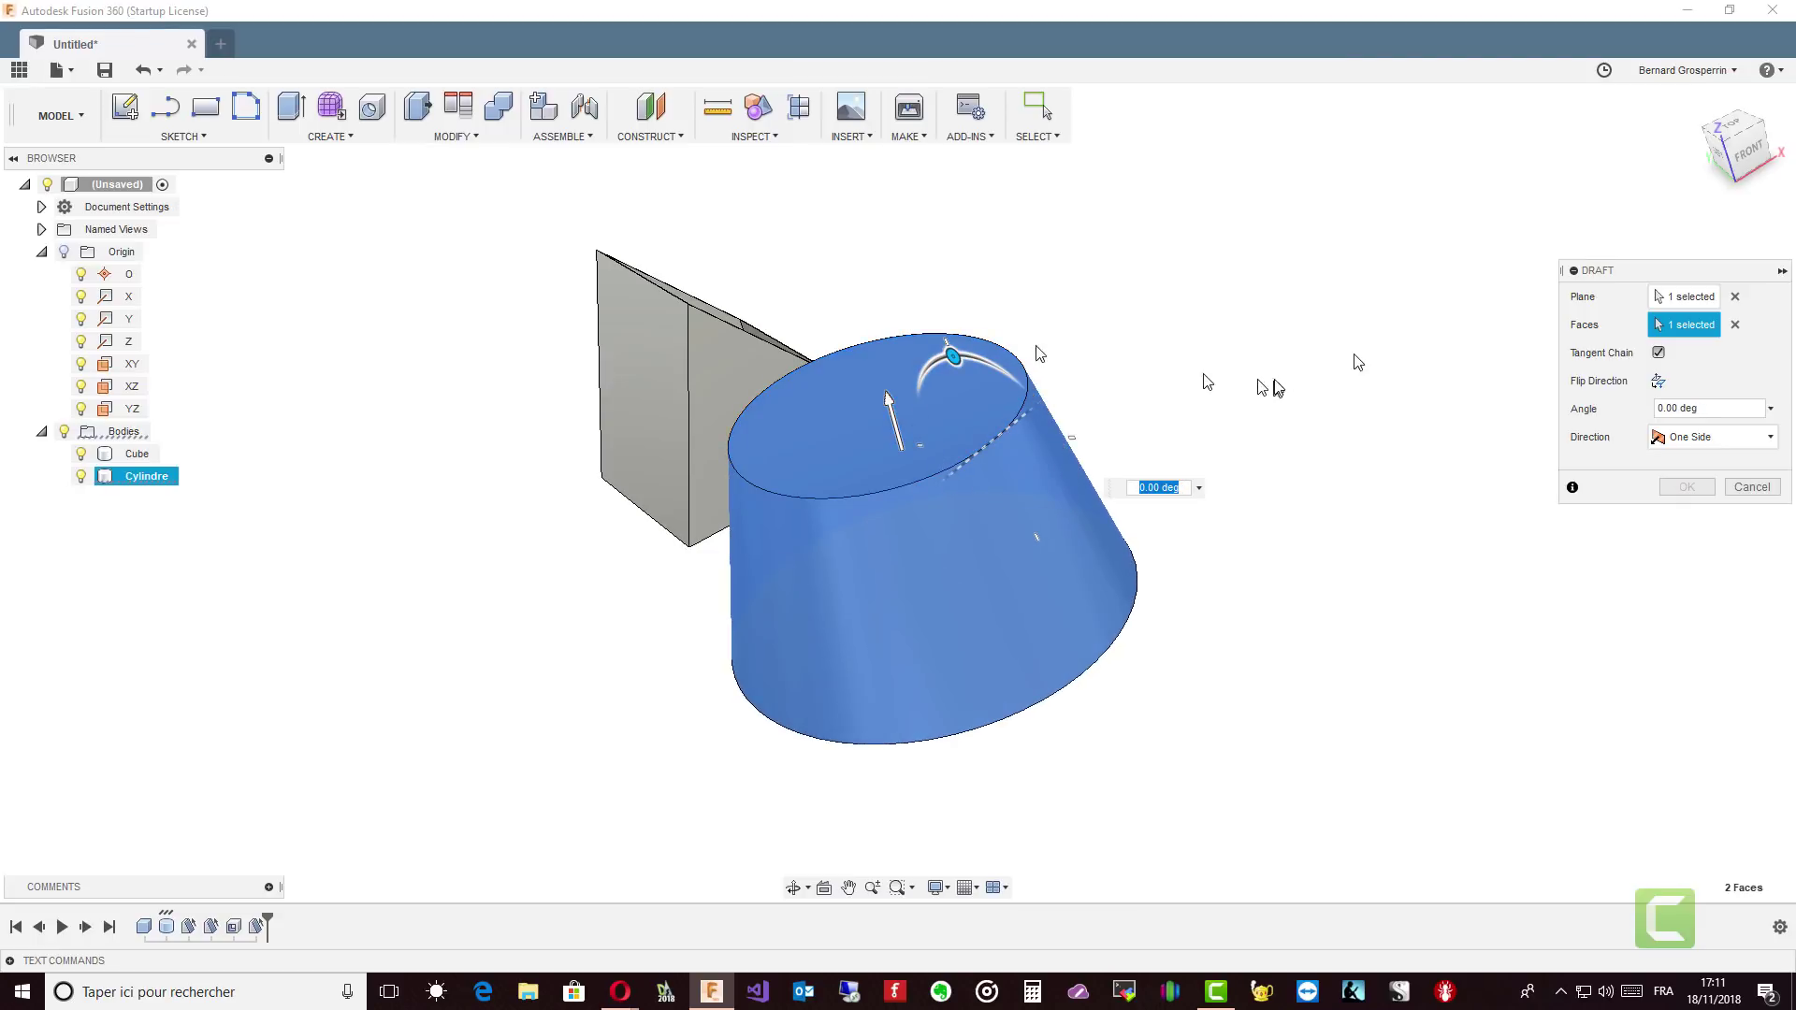
left_click(1736, 324)
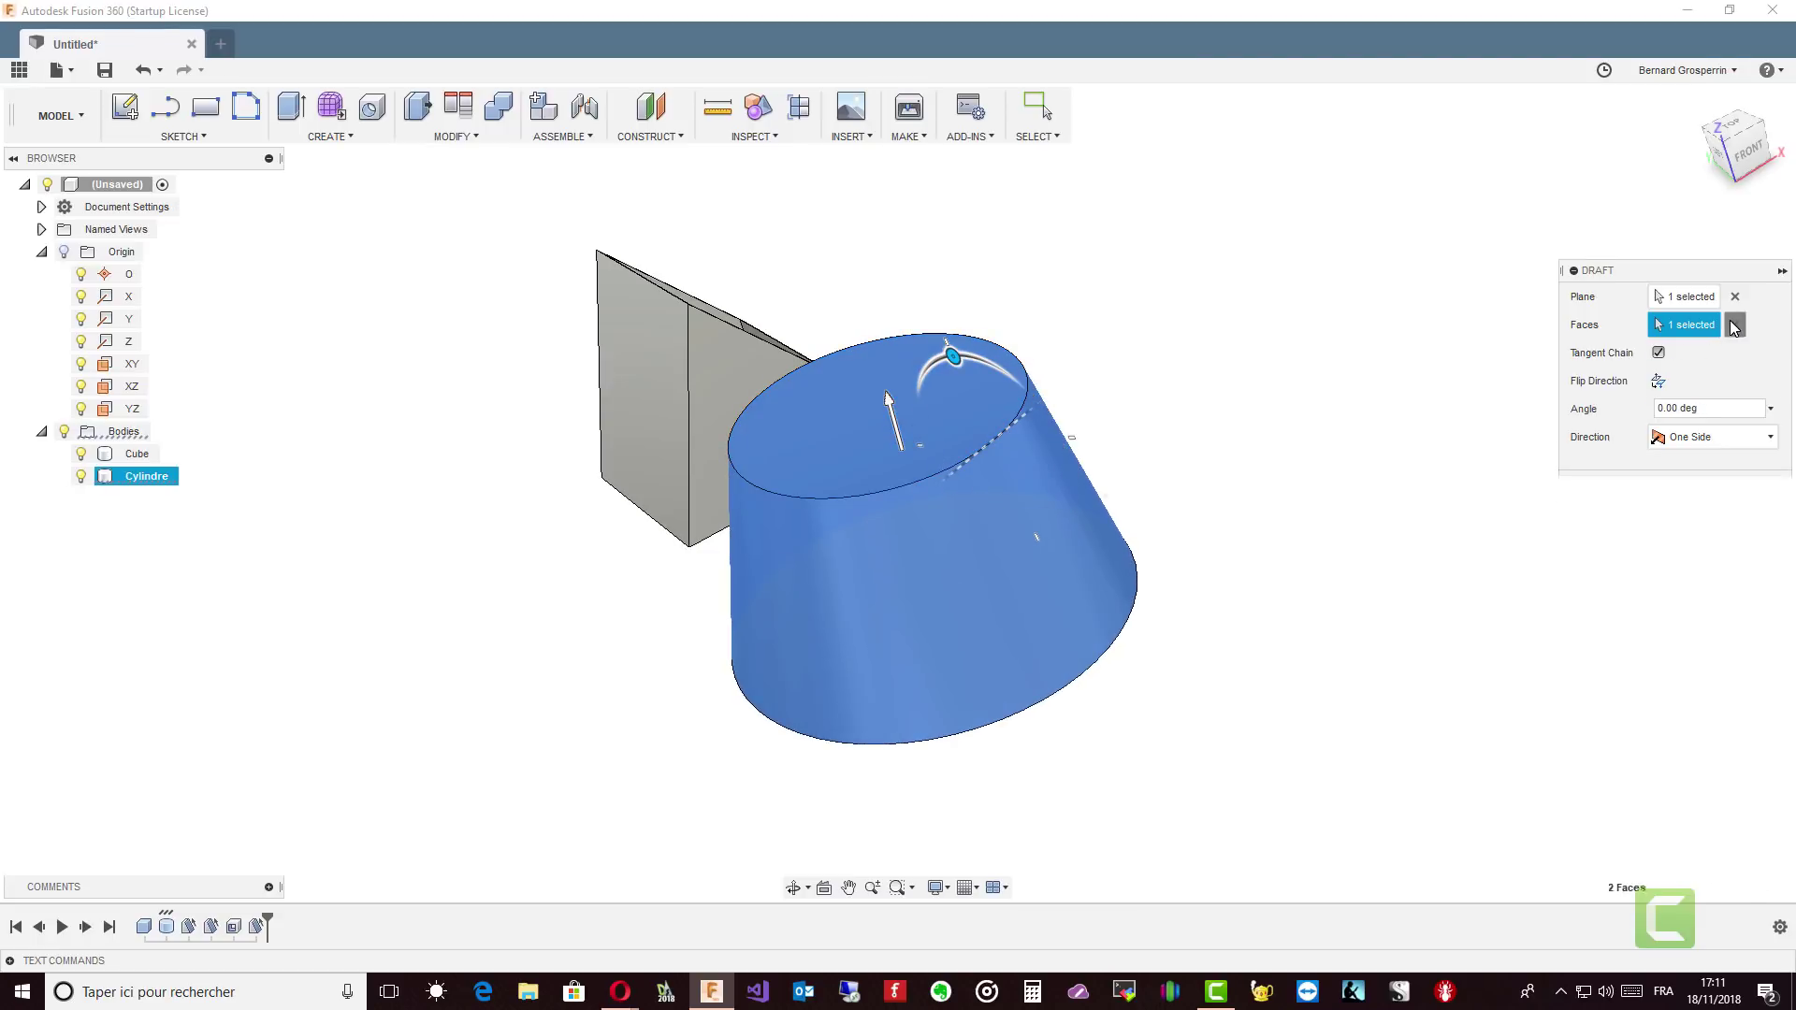
left_click(1658, 379)
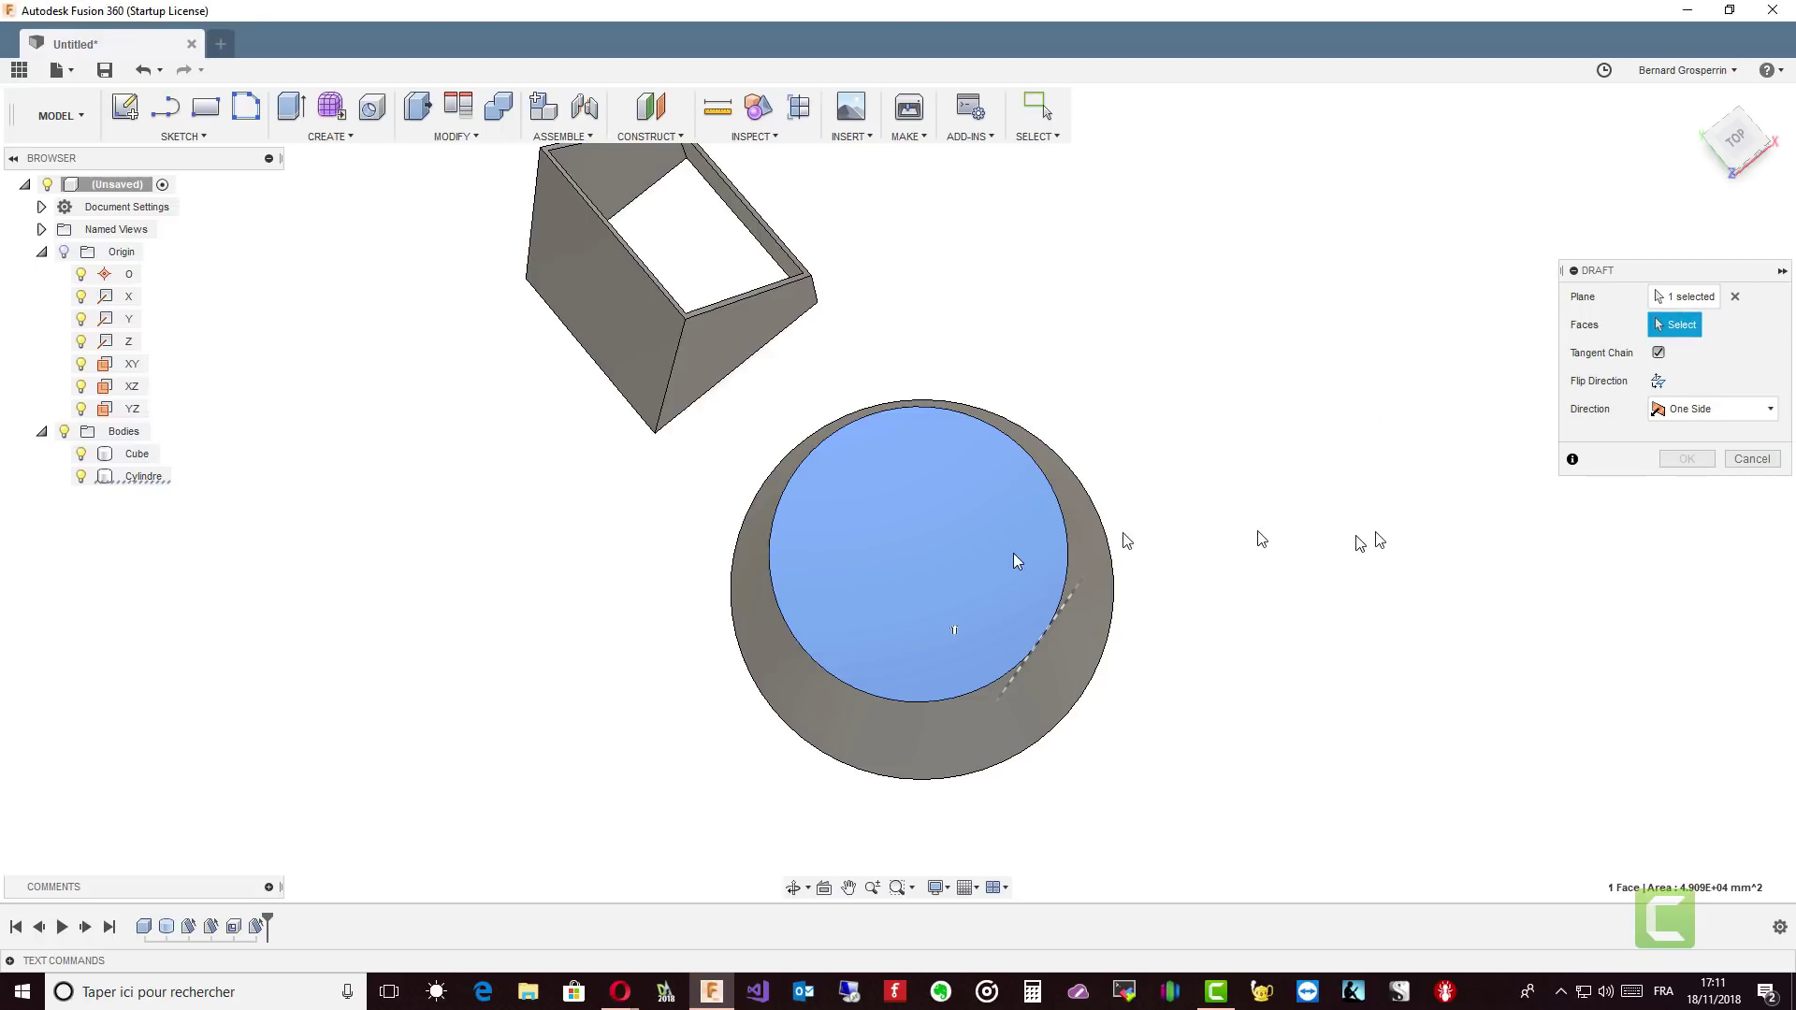
middle_click_drag(1500, 474, 991, 338, "shift")
left_click(1029, 464)
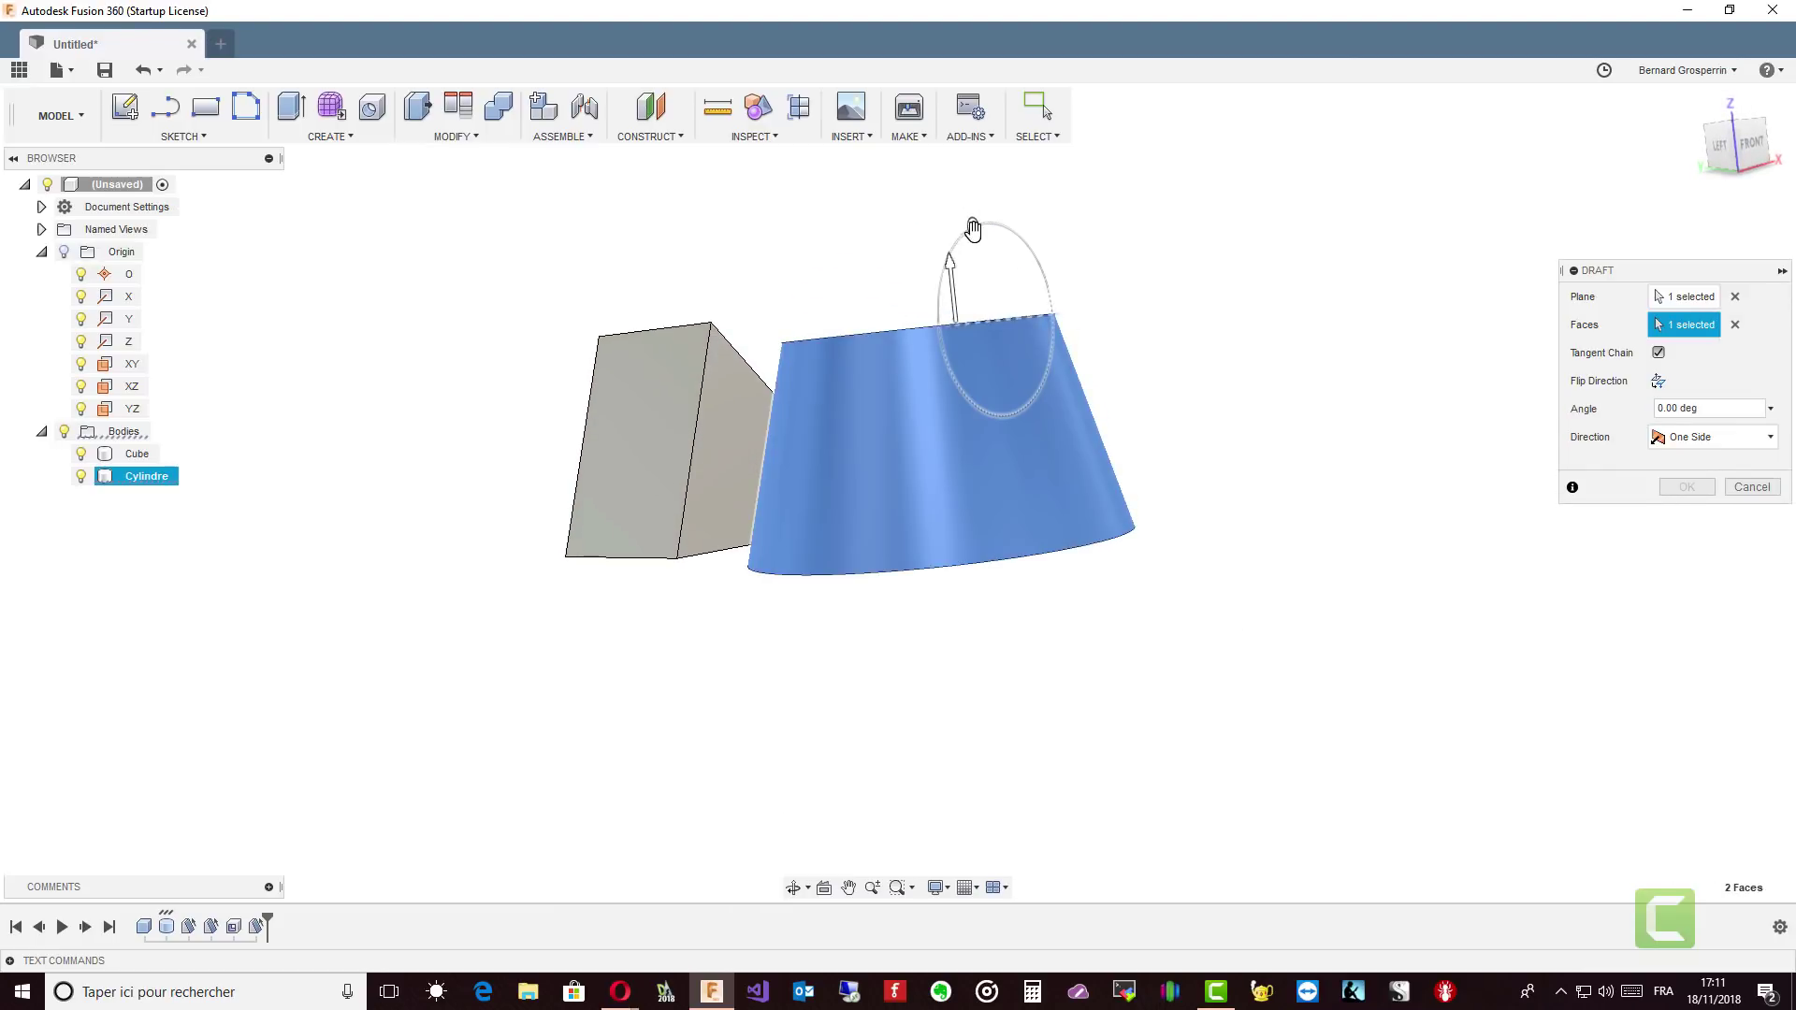
left_click_drag(972, 227, 985, 239)
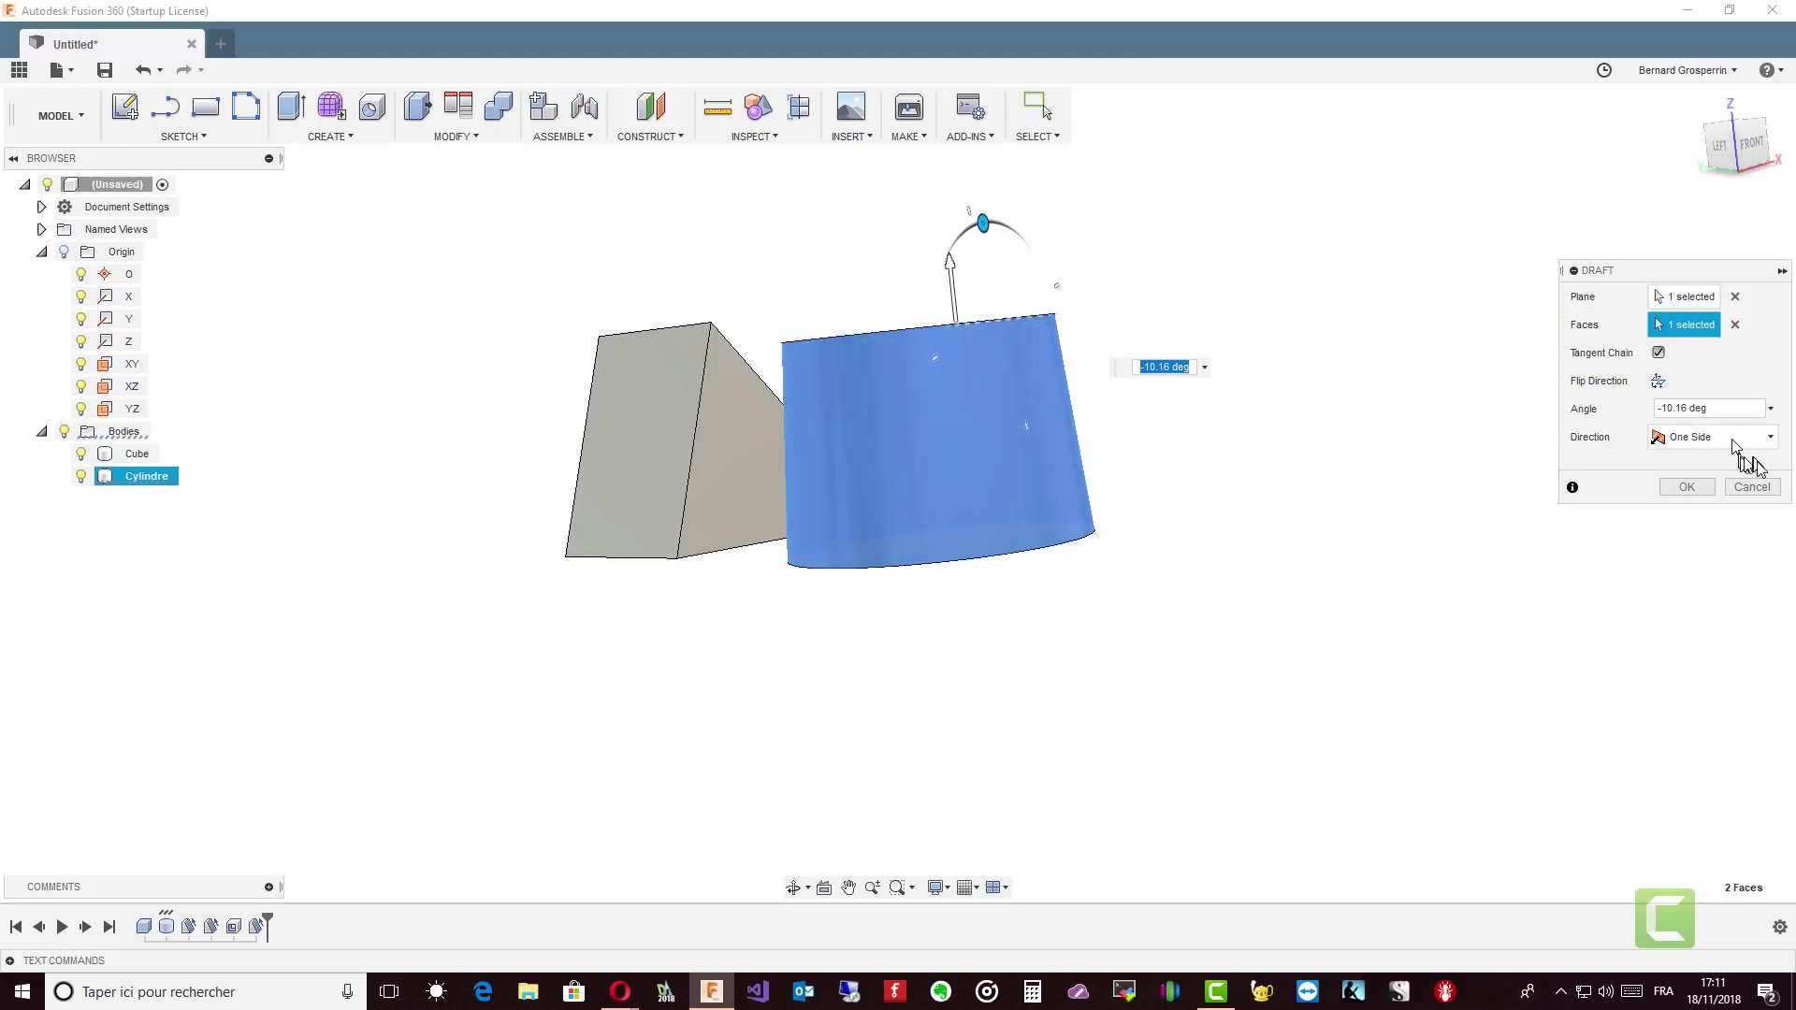
left_click(1751, 487)
middle_click_drag(1590, 372, 142, 72, "shift")
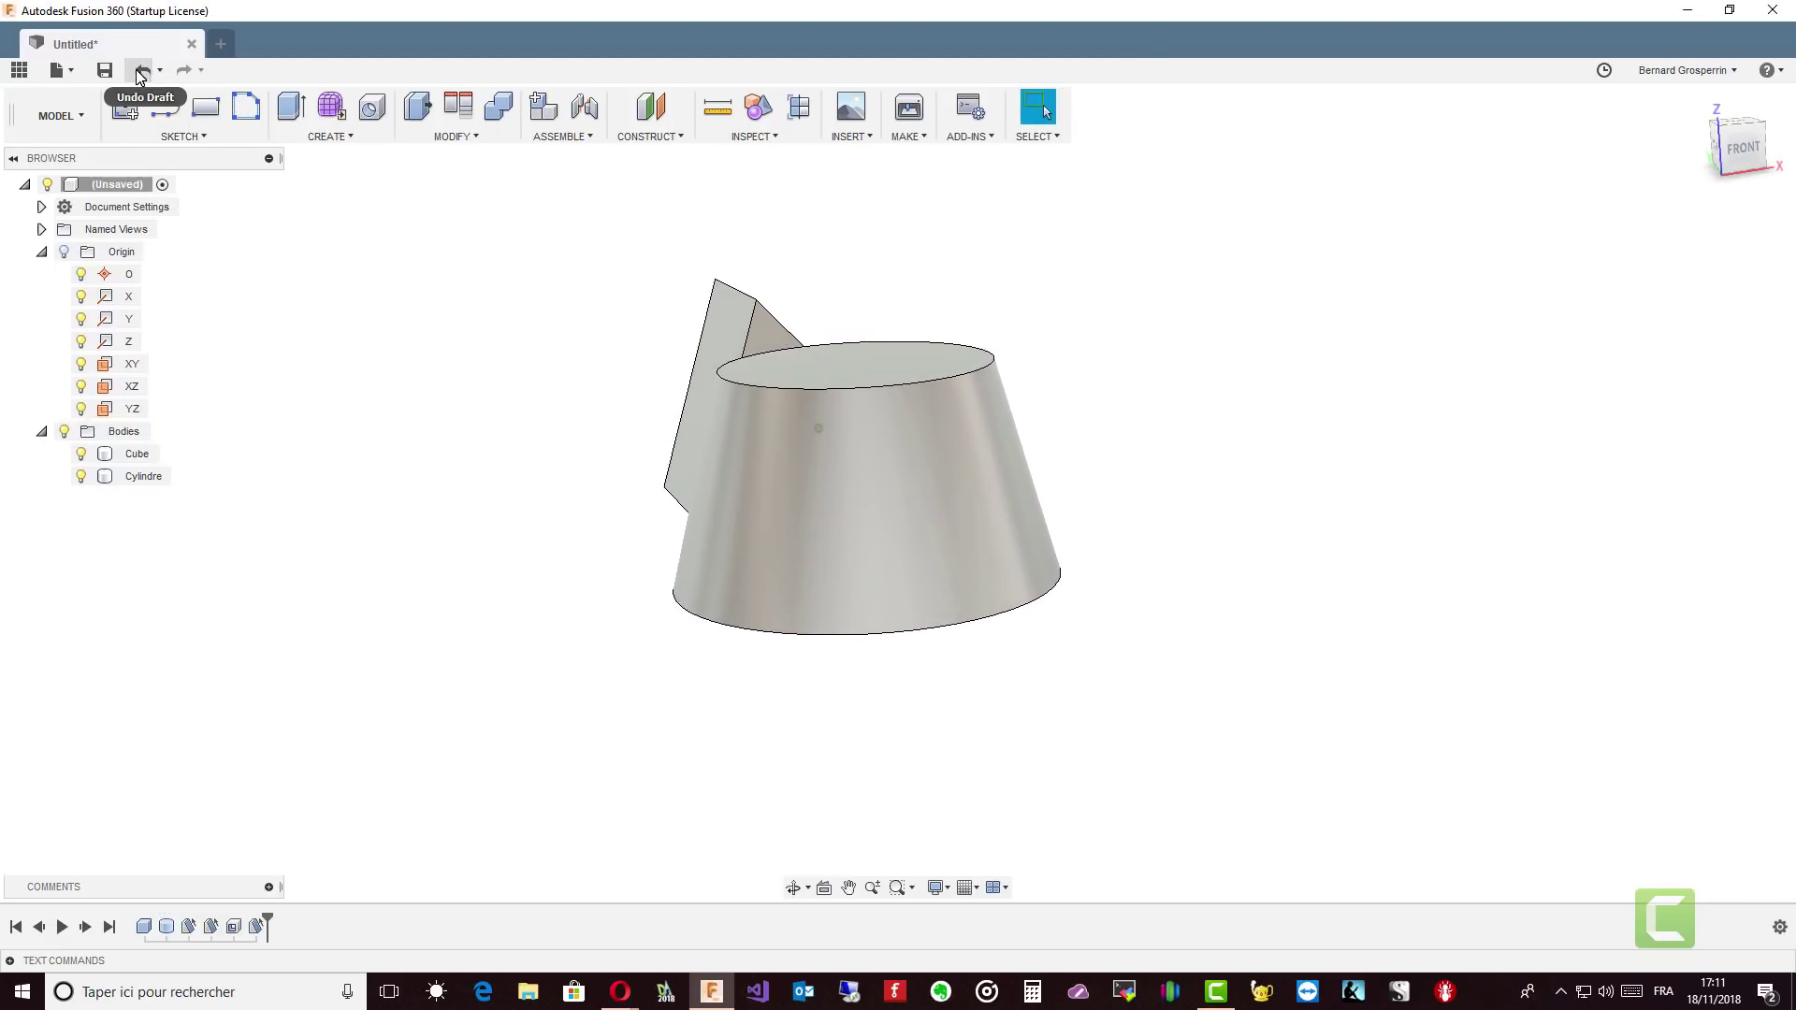
left_click(140, 70)
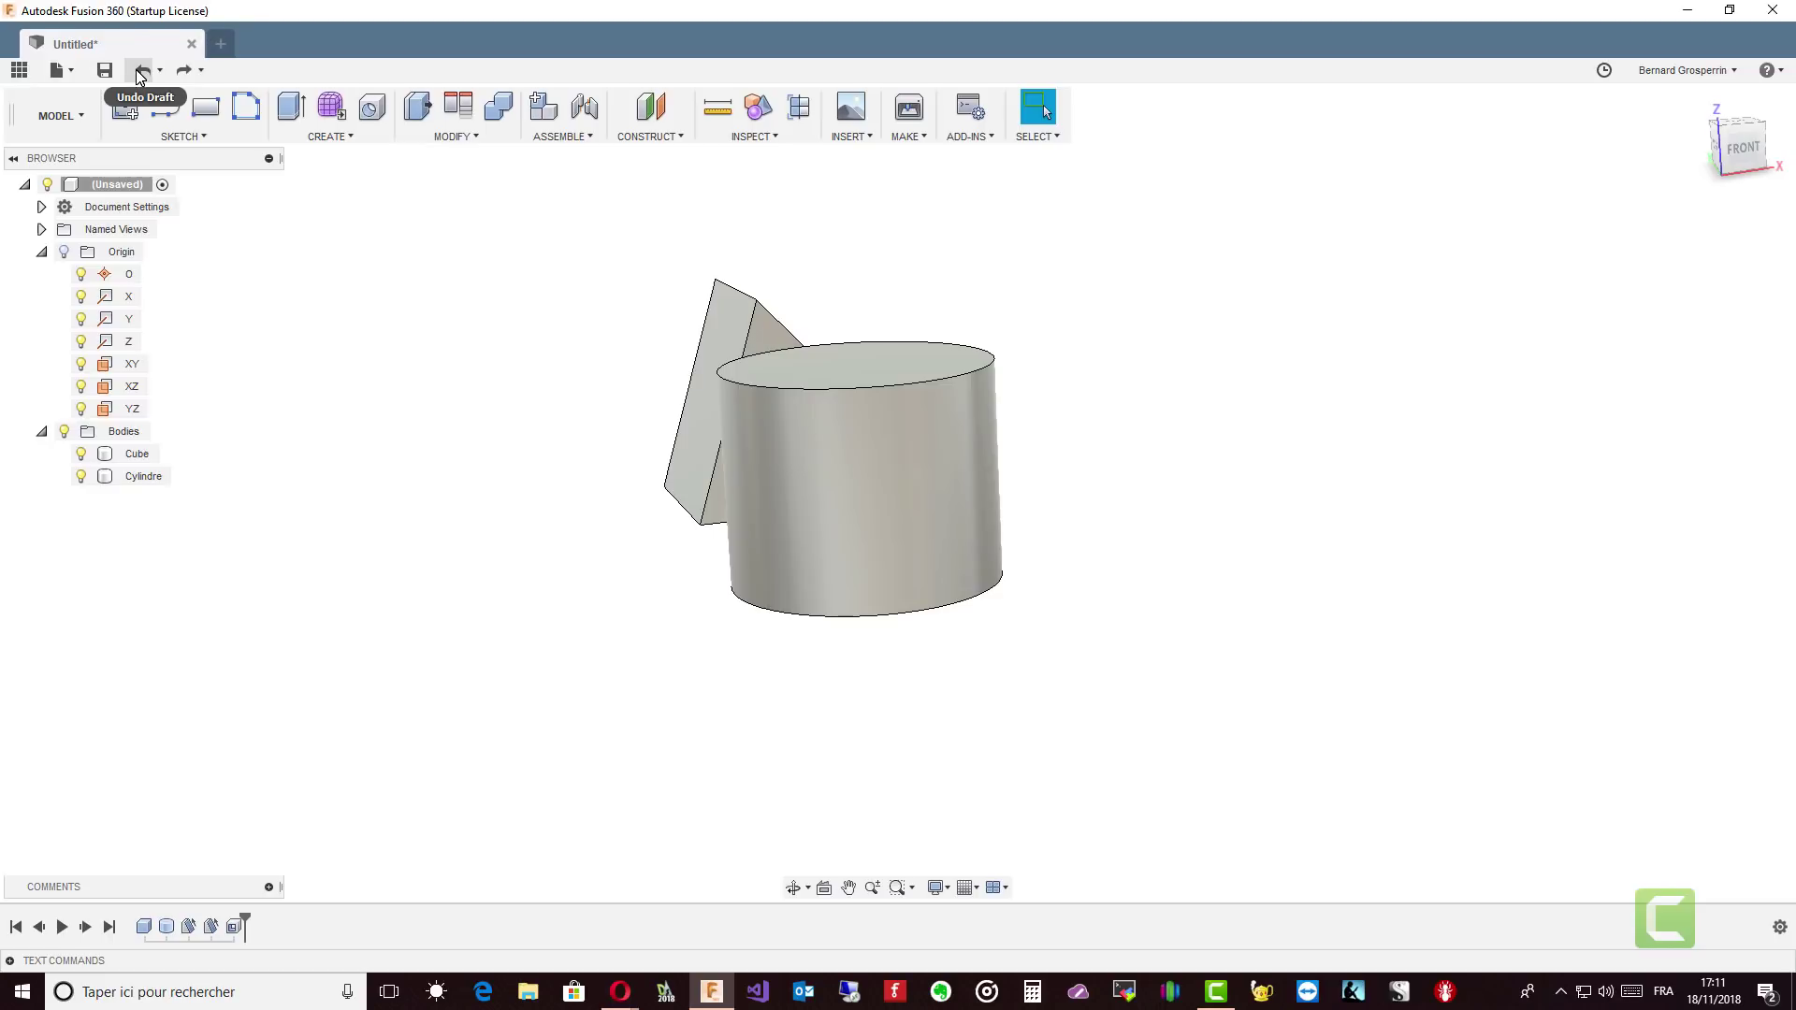
Start a Draft using the cube's side face toward the cylinder as the plane and the cylinder's bottom face as the face to draft.
left_click(468, 139)
left_click(432, 249)
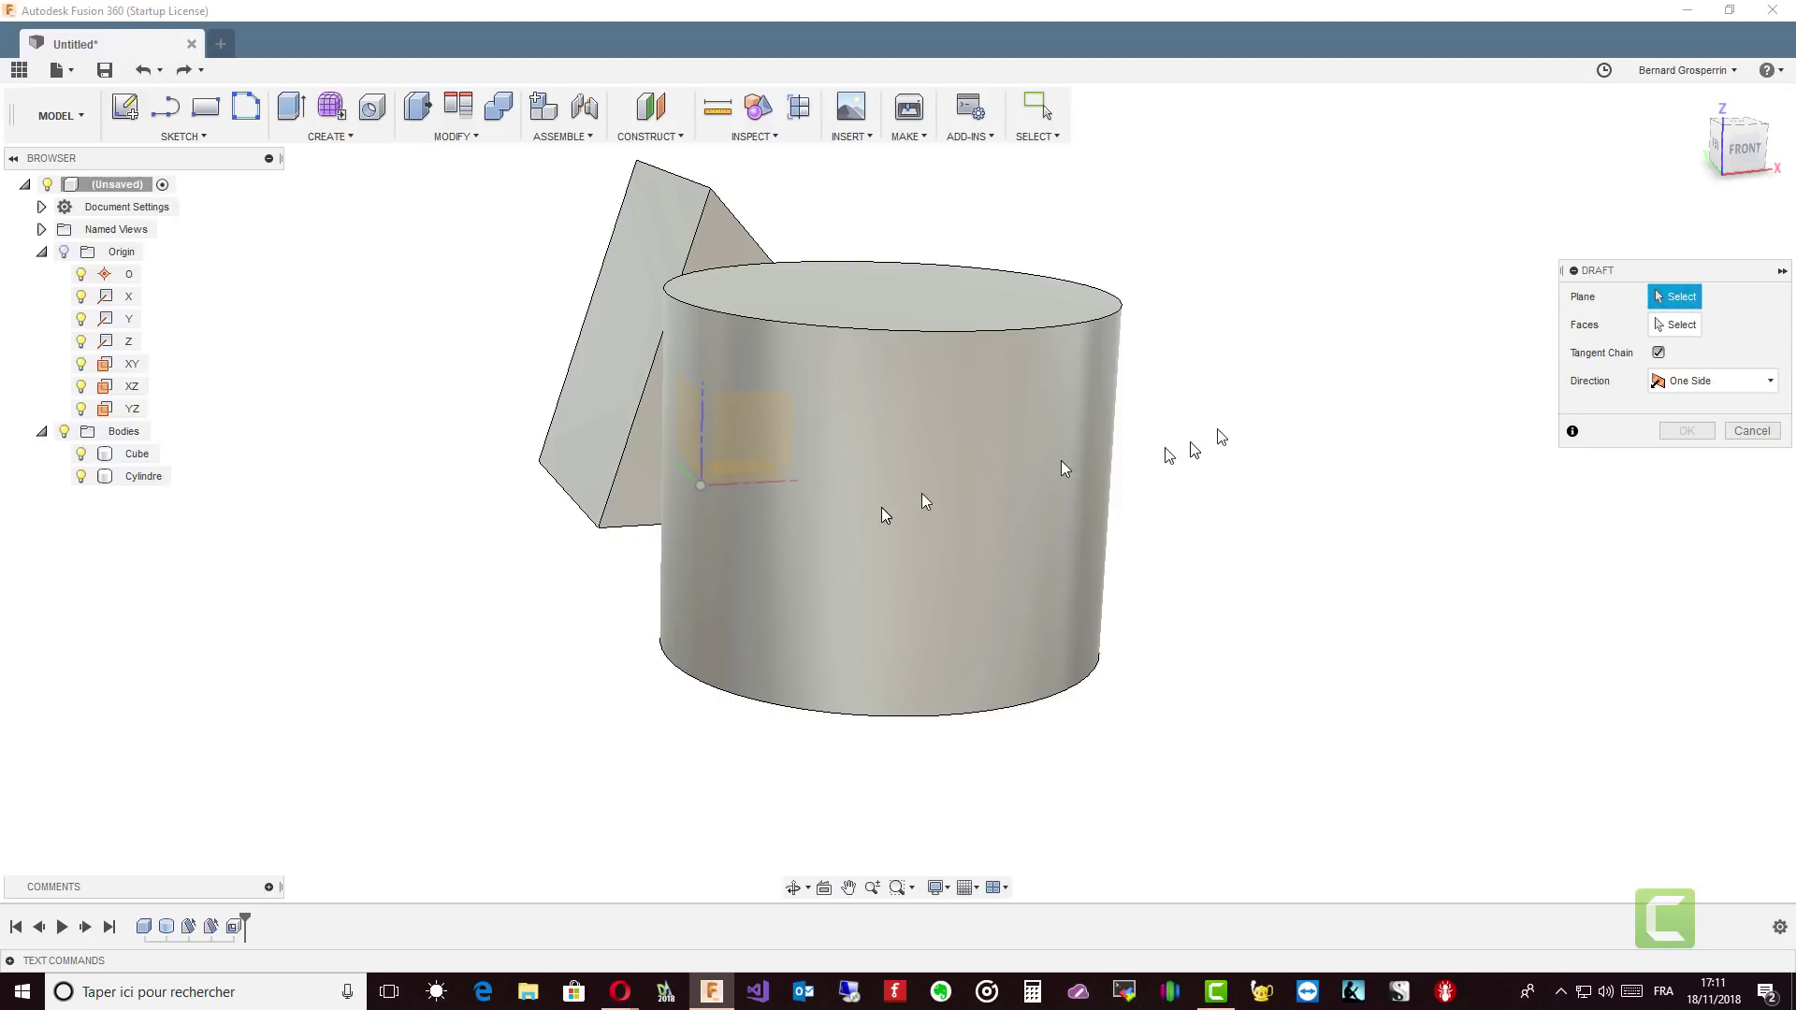
left_click(637, 485)
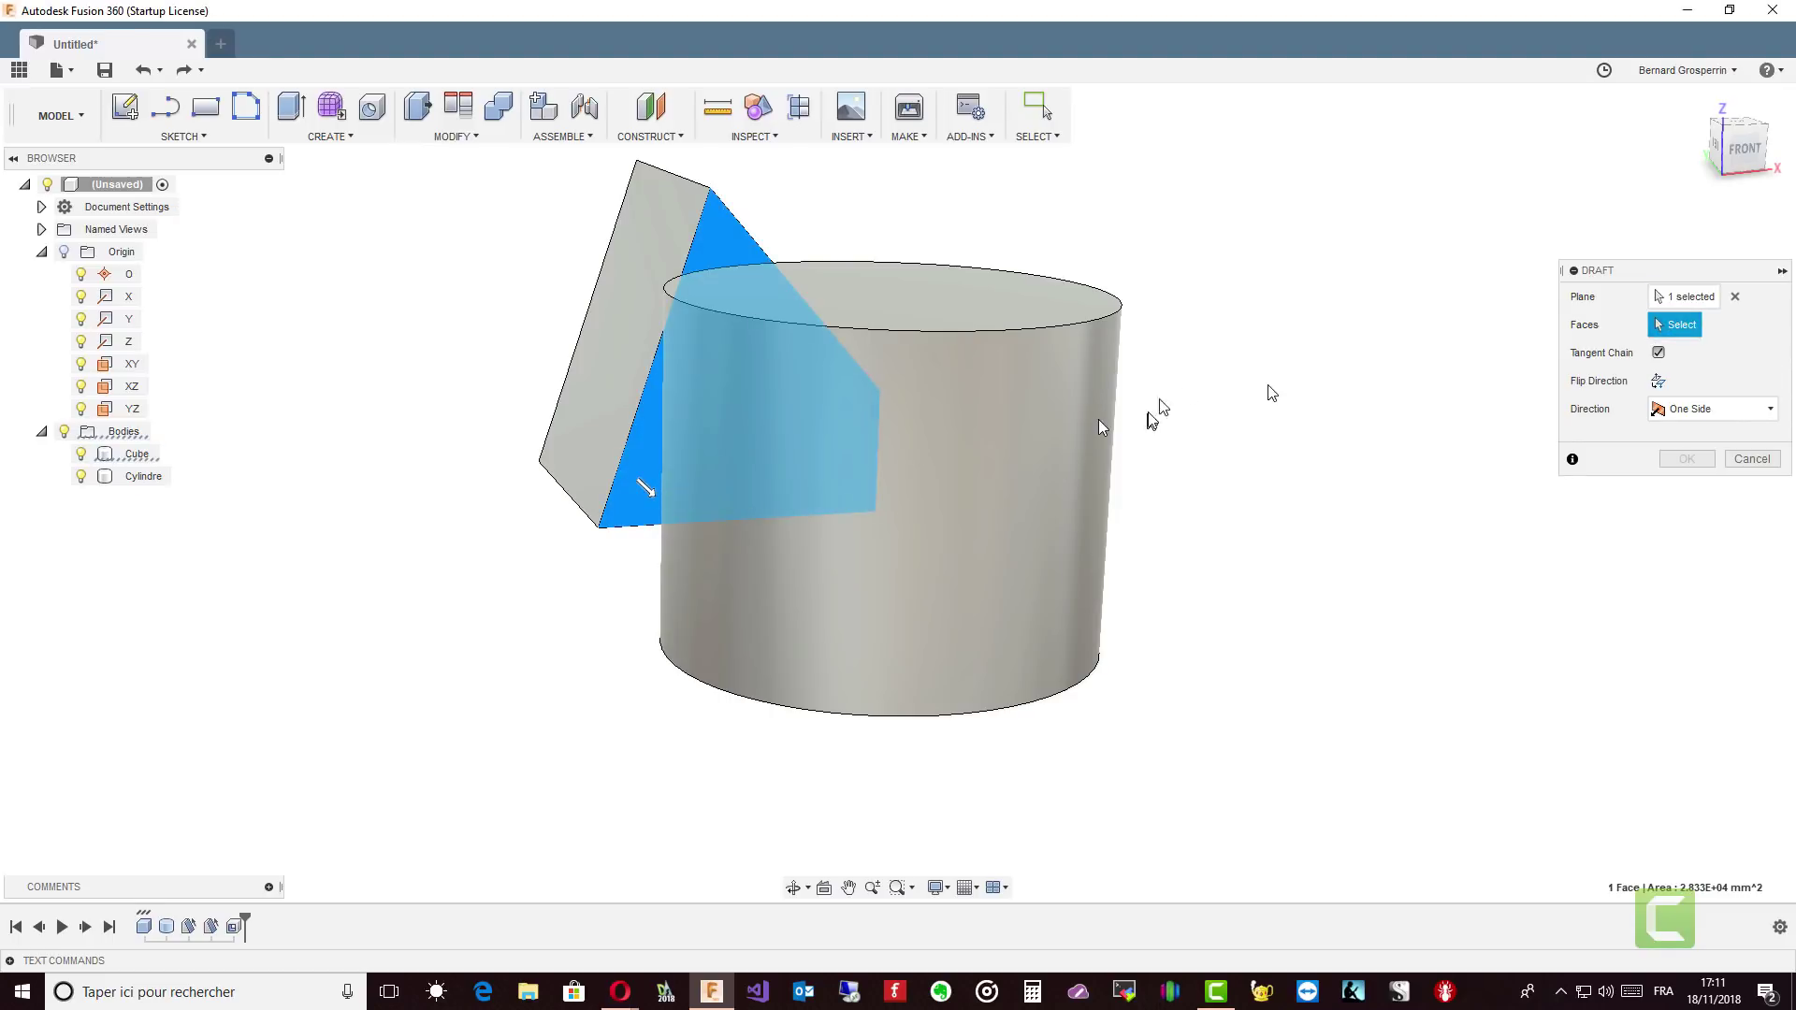
left_click(1015, 608)
middle_click_drag(1014, 605, 809, 533, "shift")
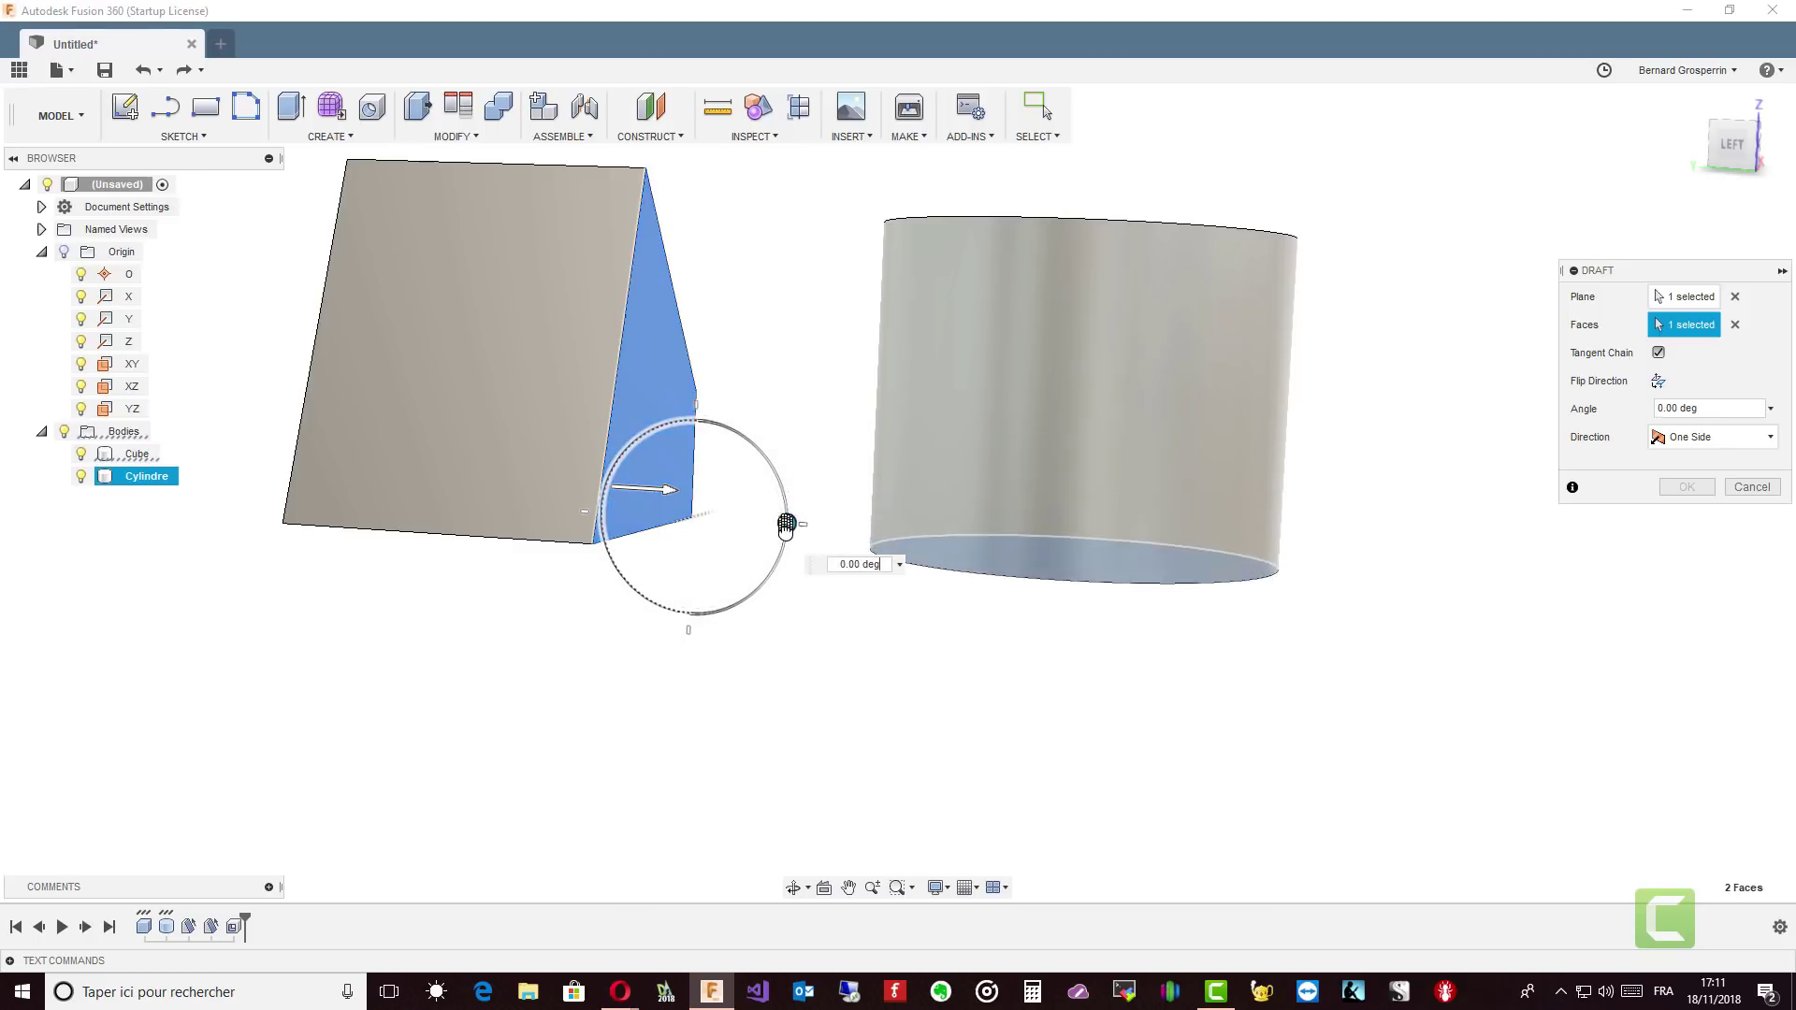
Try increasingly steep negative draft angles on the cylinder's bottom face, from -21.02 to -69.93 degrees.
left_click_drag(786, 526, 782, 561)
middle_click_drag(782, 561, 775, 561, "shift")
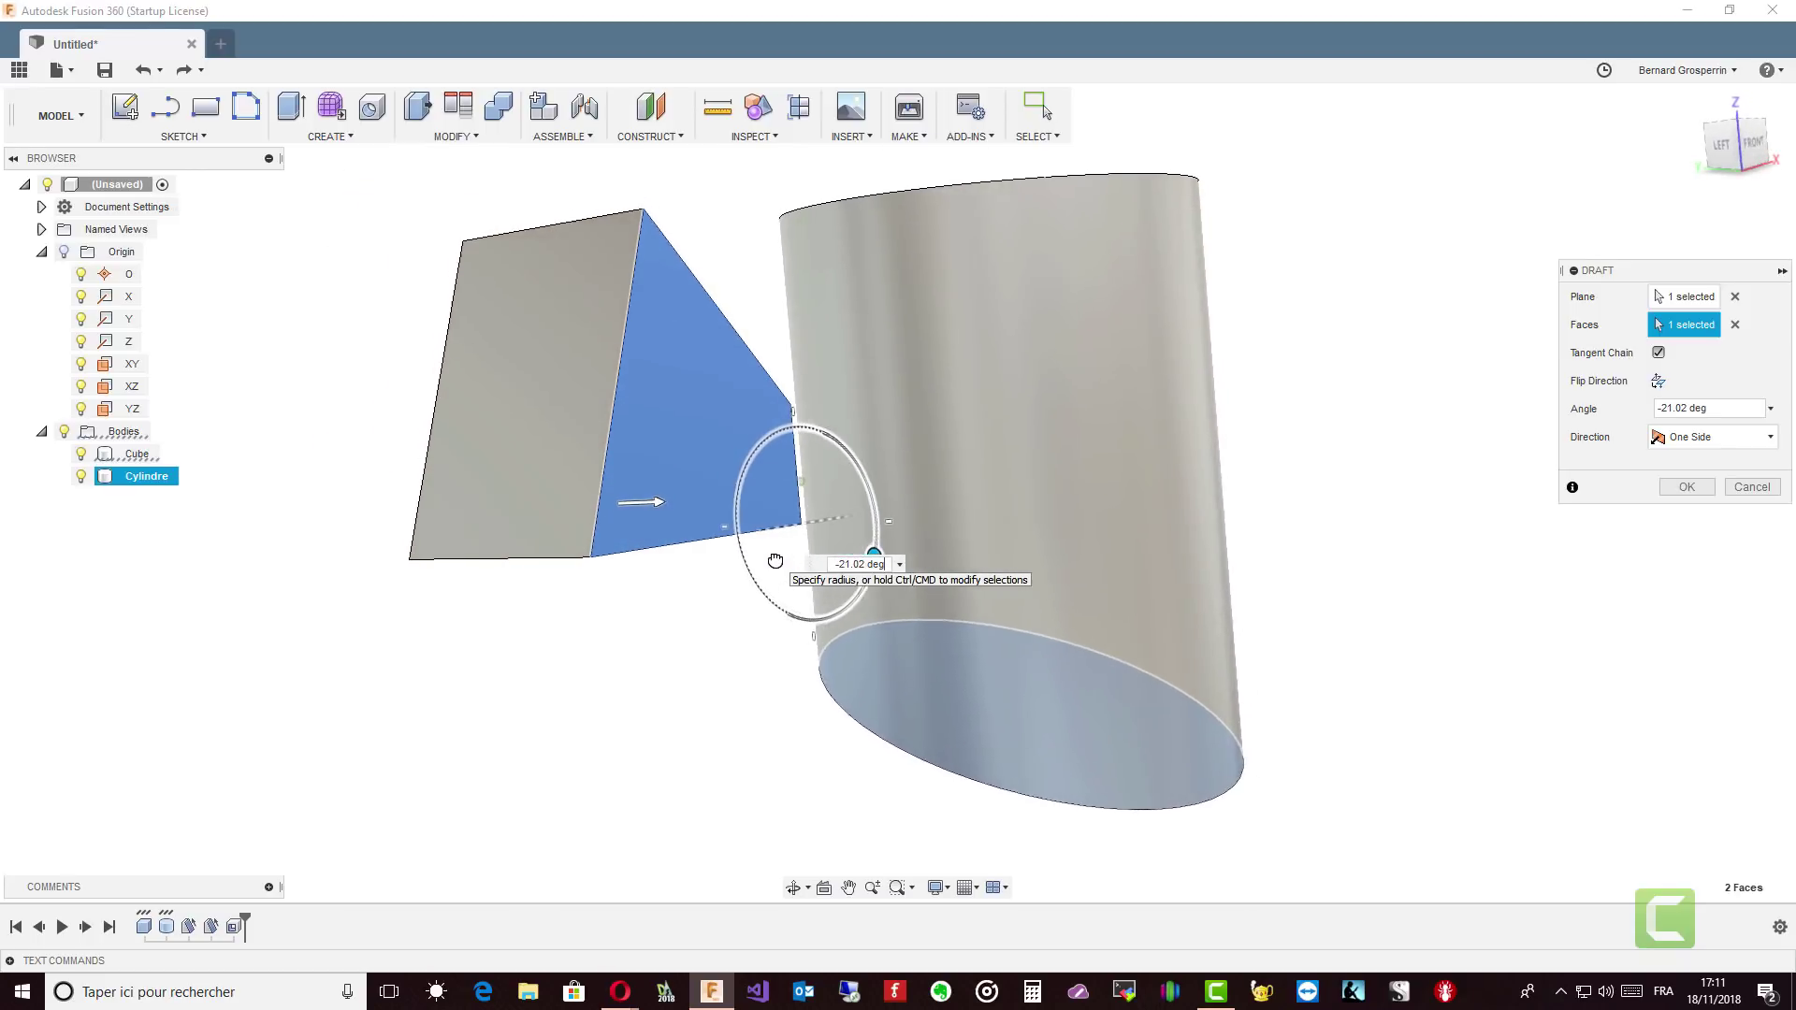
left_click_drag(776, 560, 781, 529)
middle_click_drag(777, 490, 761, 601, "shift")
left_click_drag(761, 606, 789, 596)
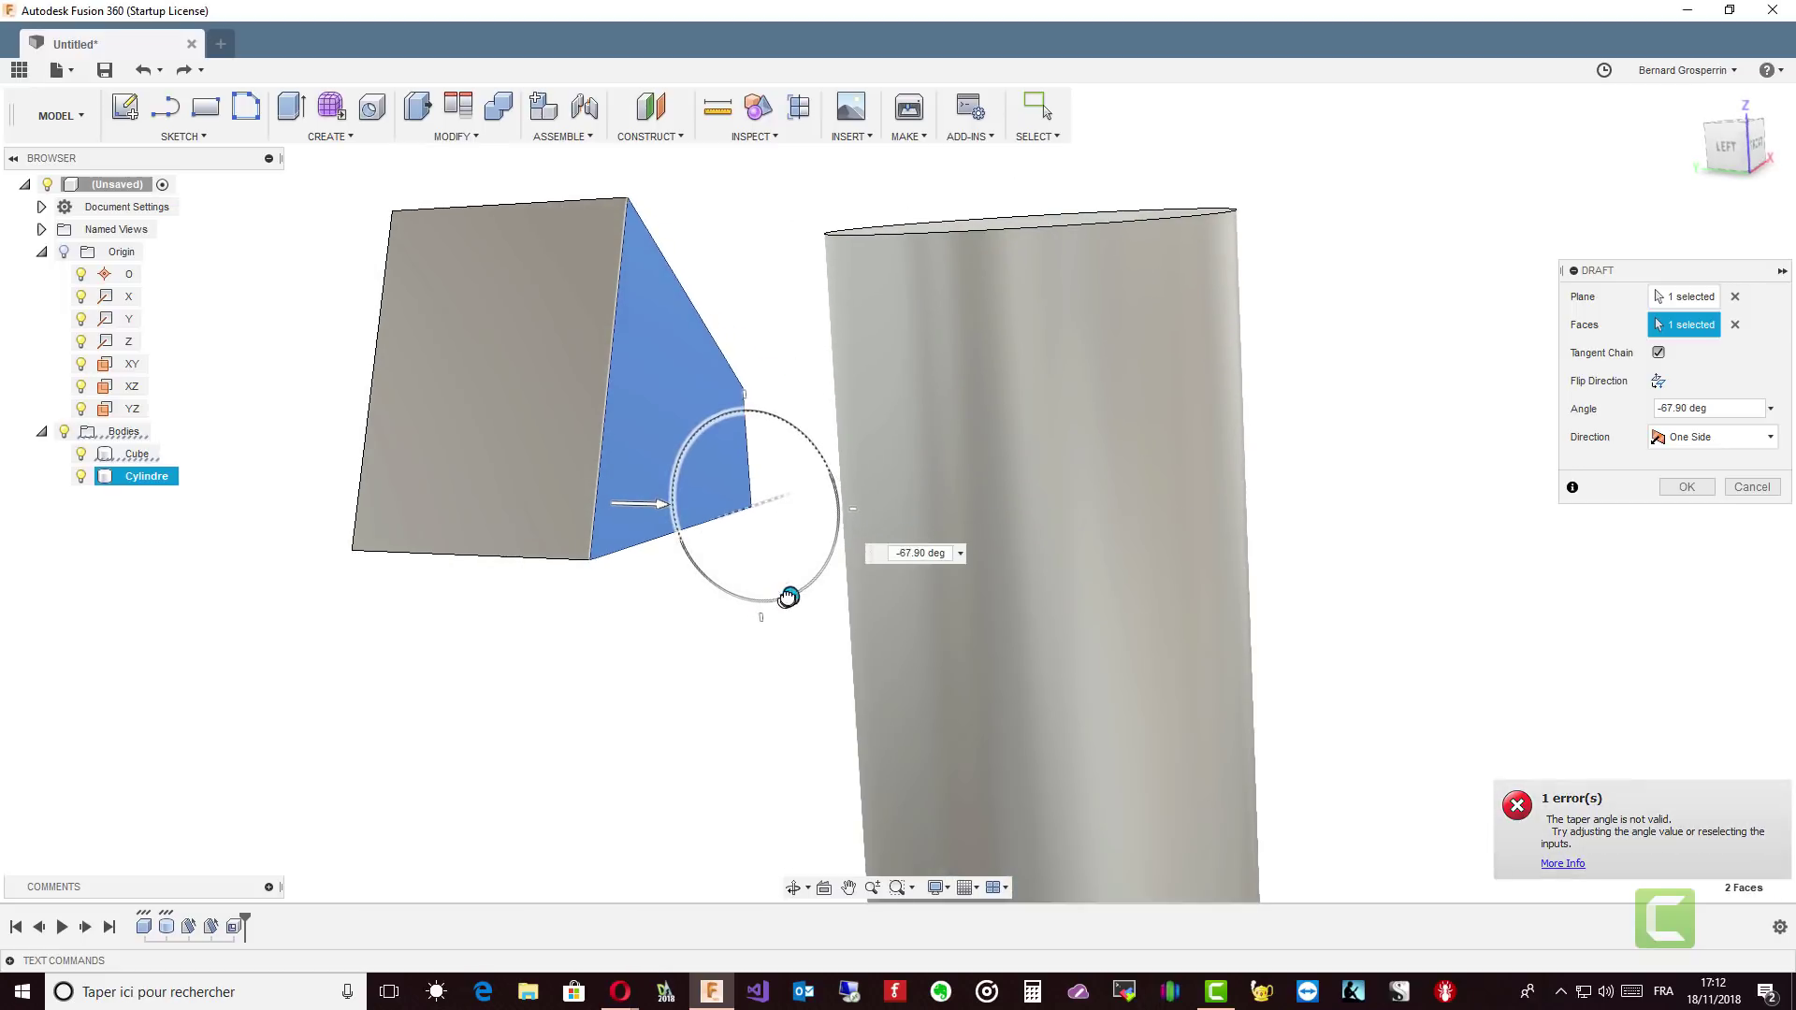
scroll(767, 589, "down", 5)
middle_click_drag(880, 539, 801, 465, "shift")
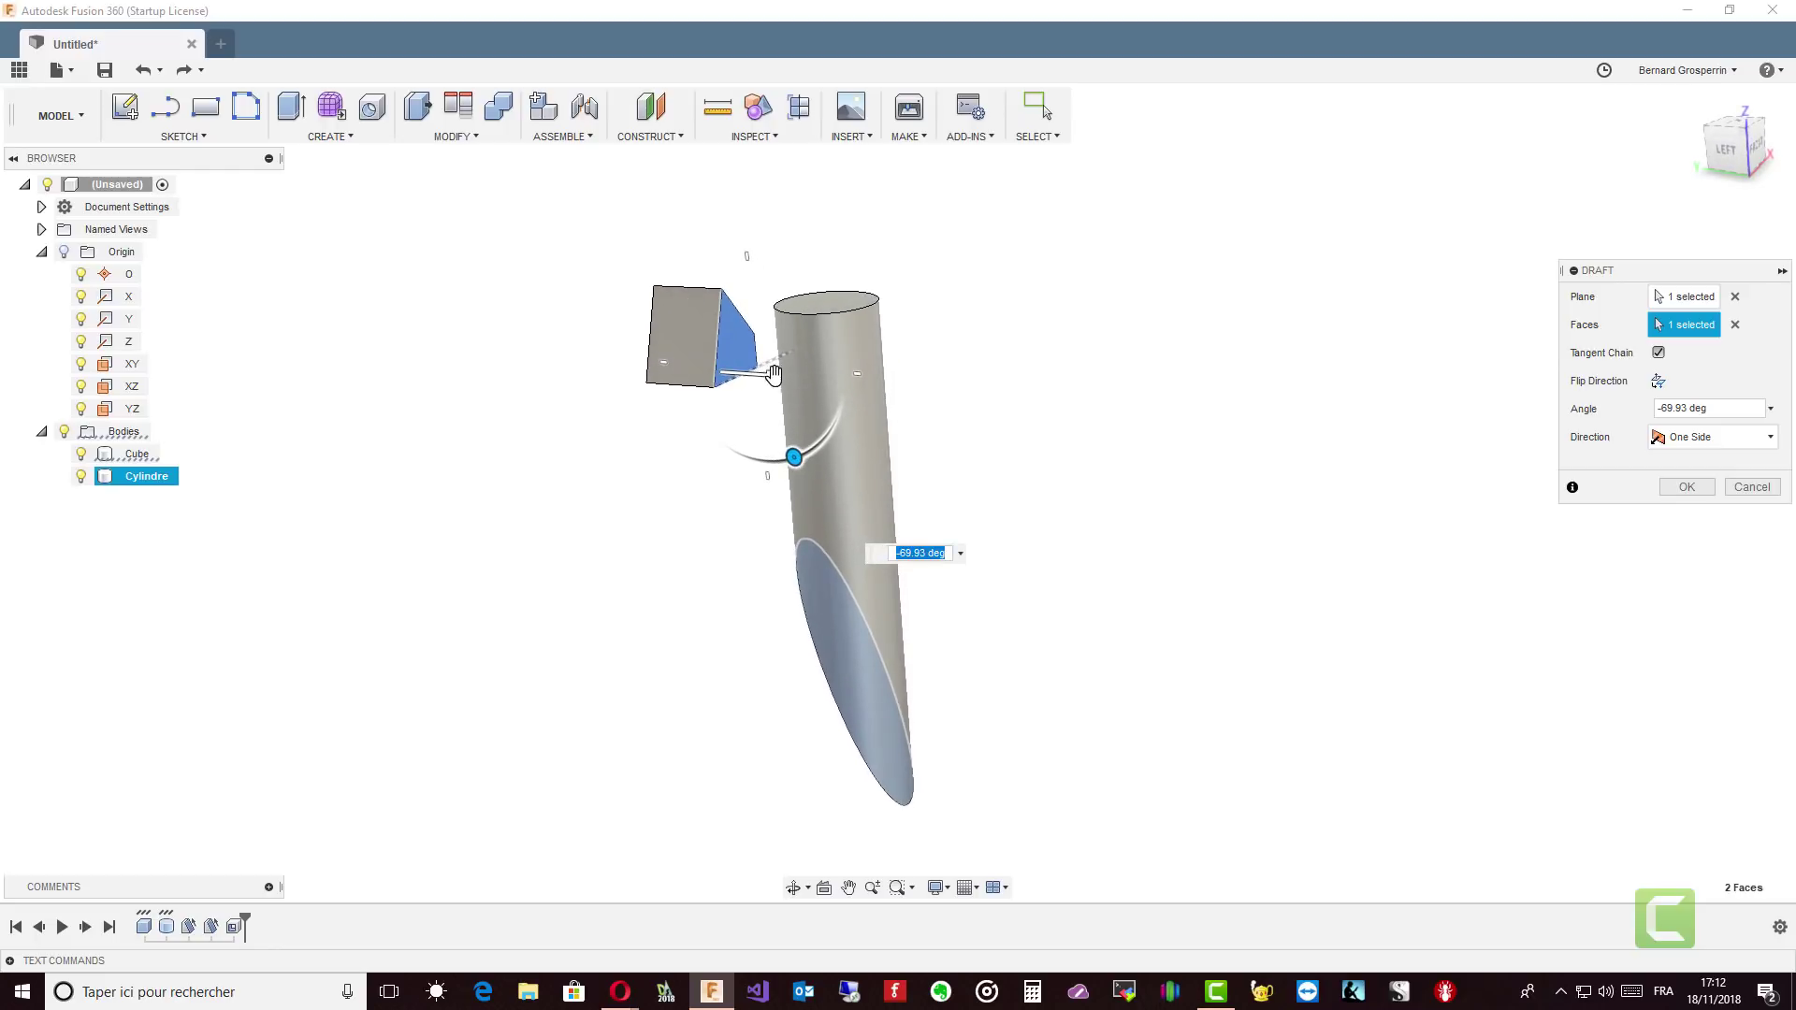
Try a draft angle of -30 degrees on the cylinder's bottom face, and briefly show the origin planes for comparison.
left_click_drag(788, 456, 825, 416)
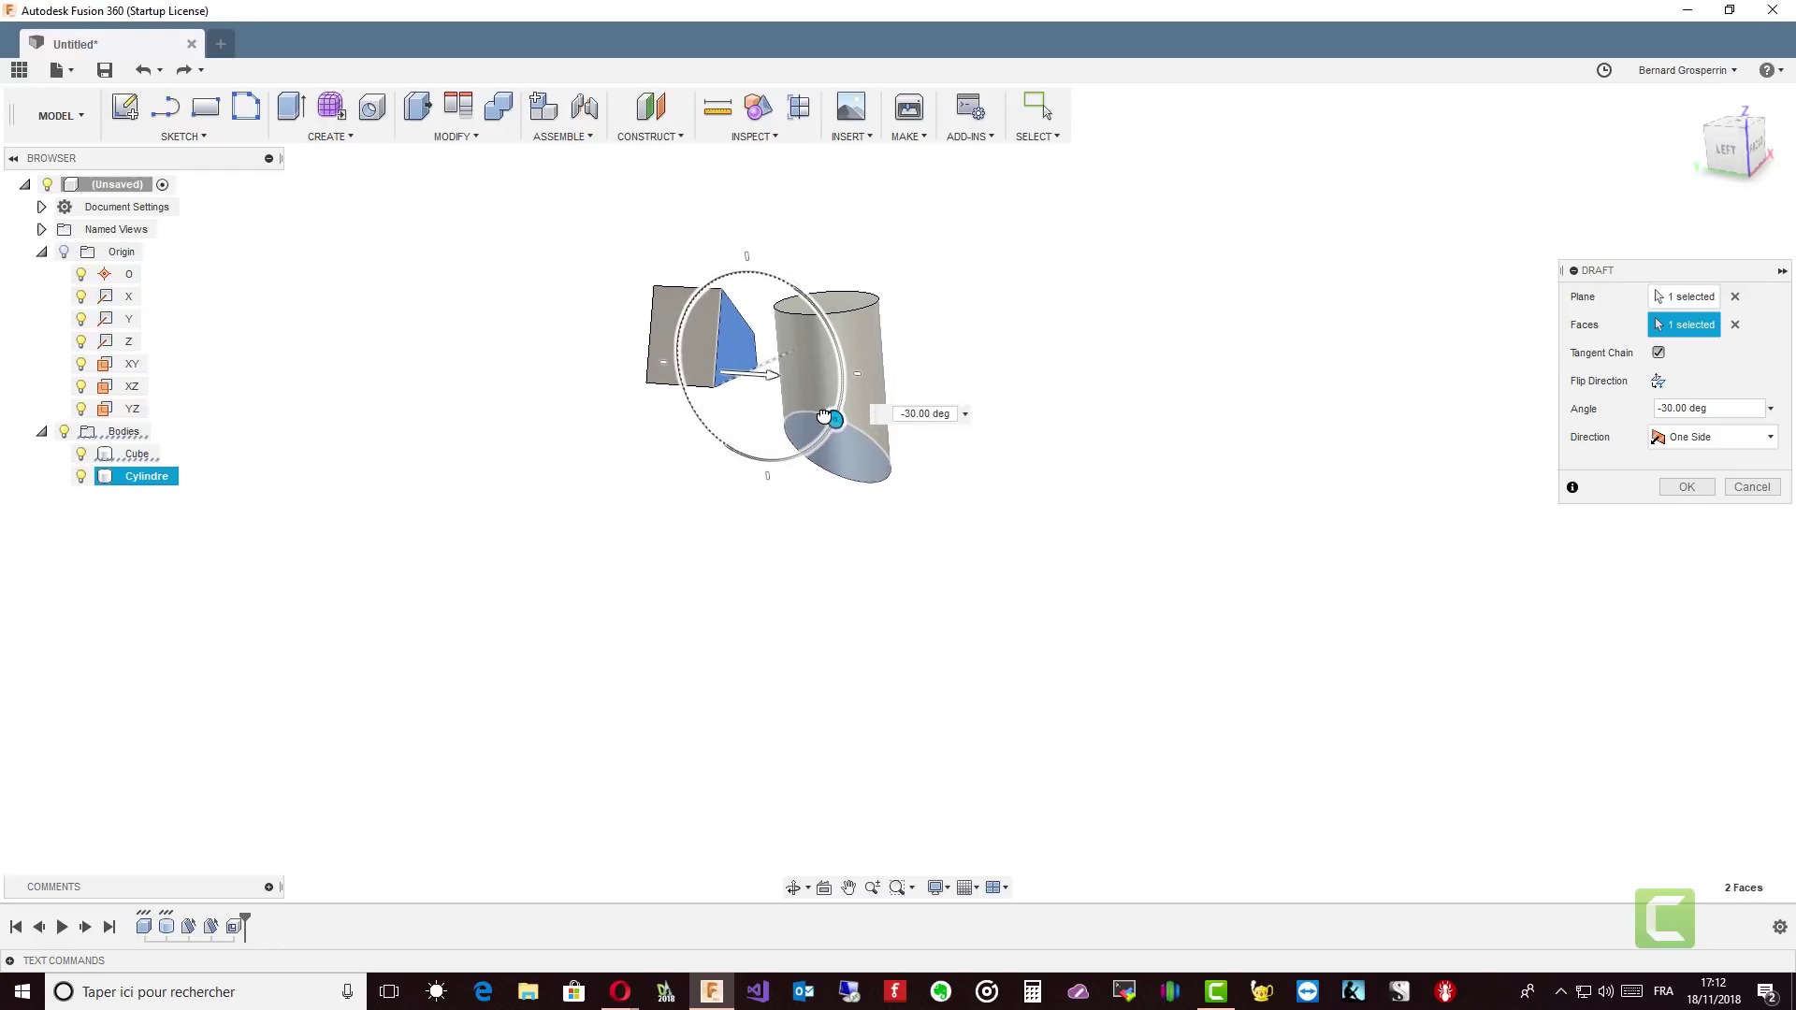
middle_click_drag(898, 468, 980, 500, "shift")
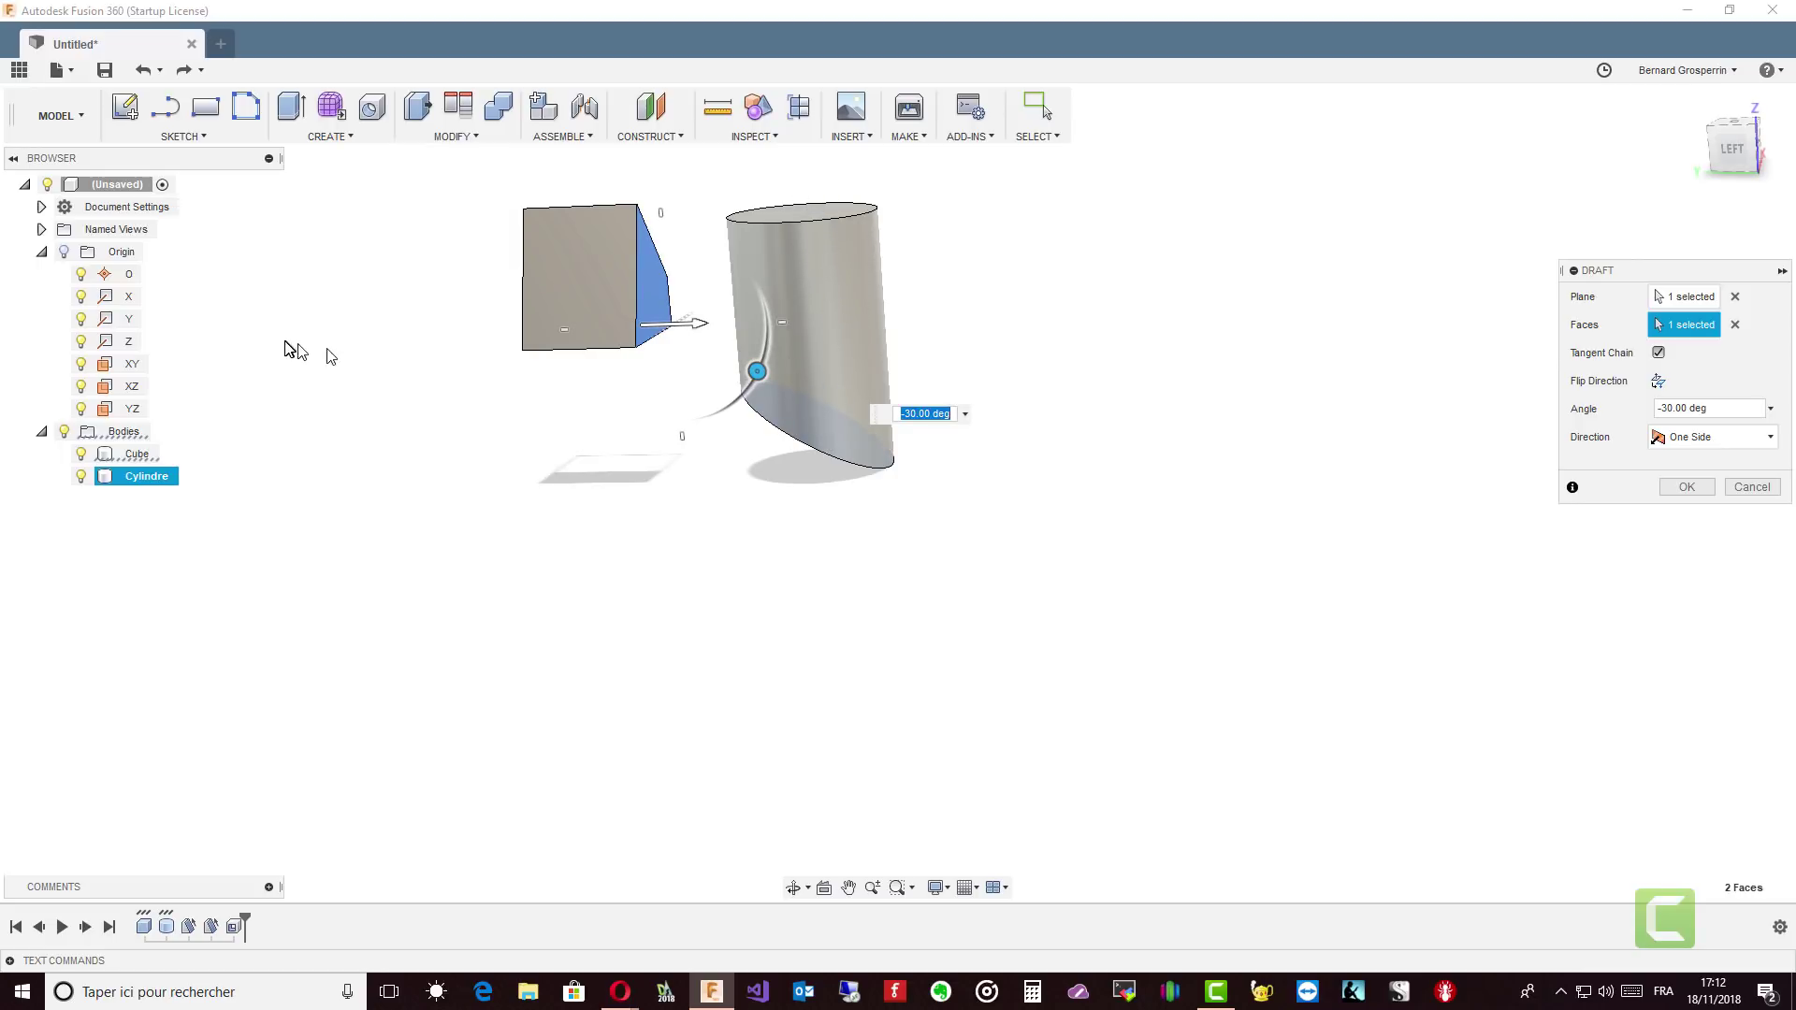
left_click(64, 251)
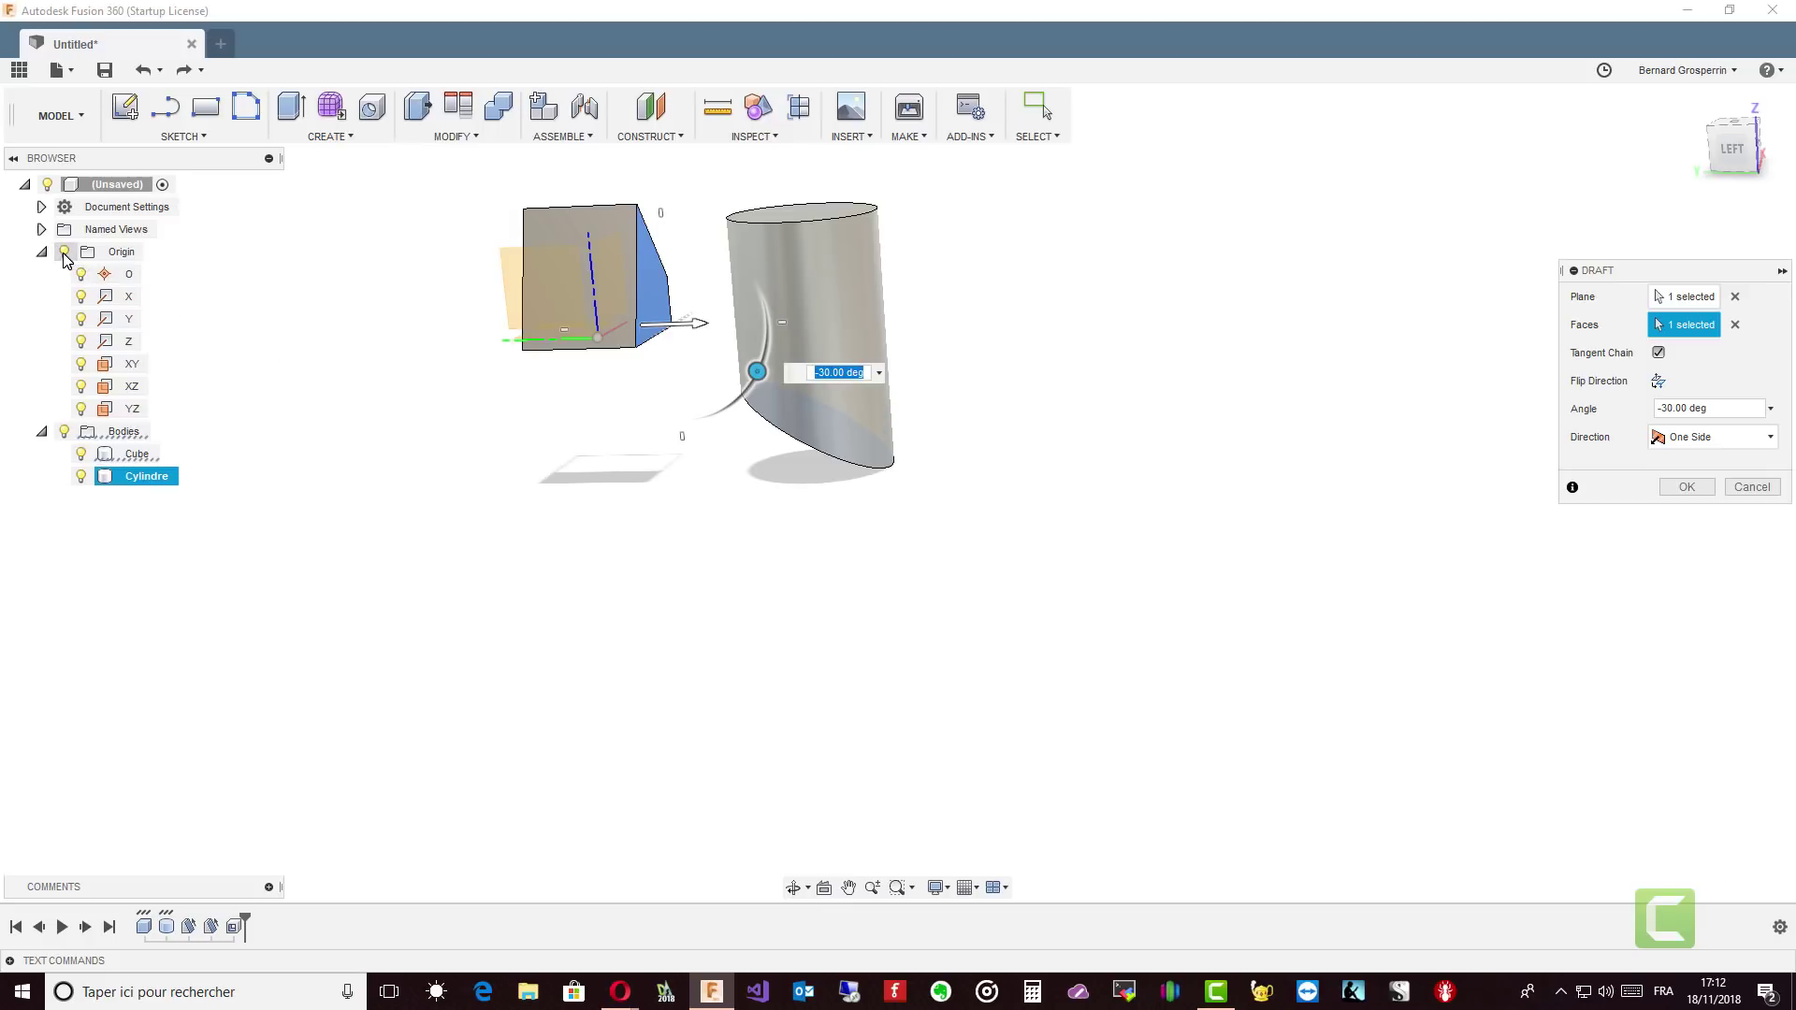
left_click(64, 252)
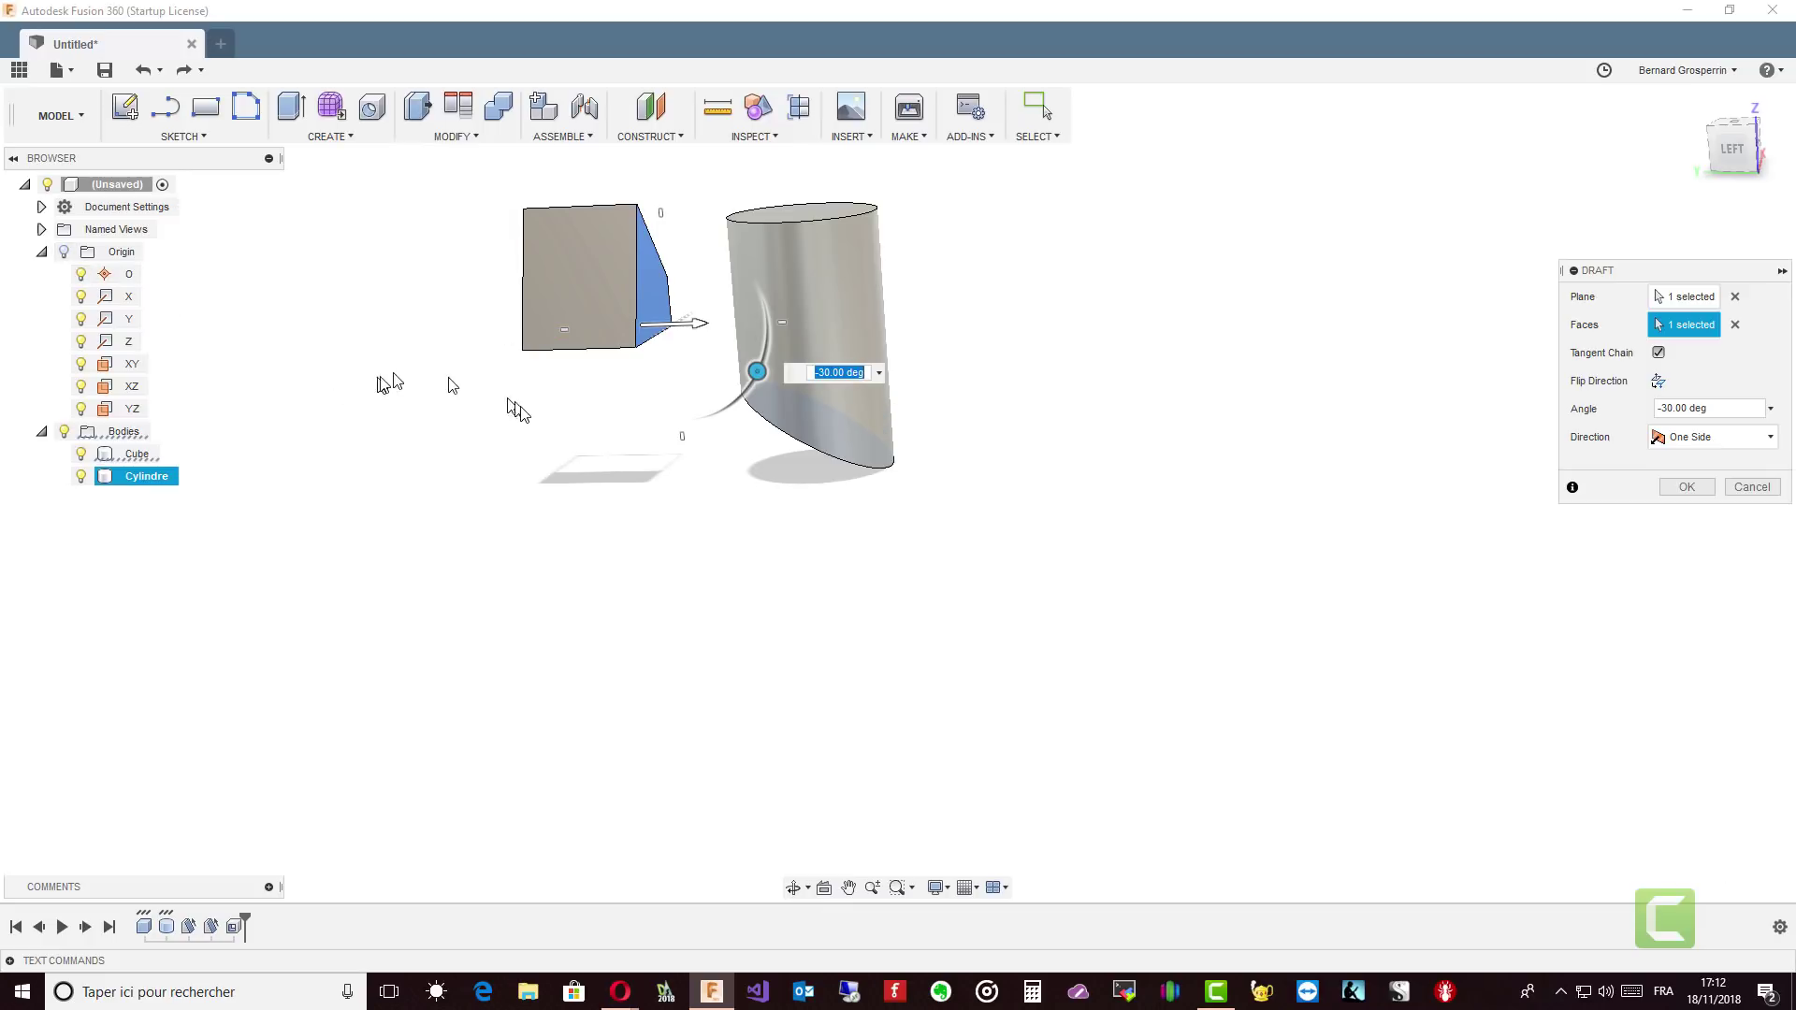
Set the draft angle of the cylinder's bottom face to 18.84 degrees and apply the Draft.
middle_click_drag(404, 342, 680, 448, "shift")
left_click_drag(686, 474, 708, 400)
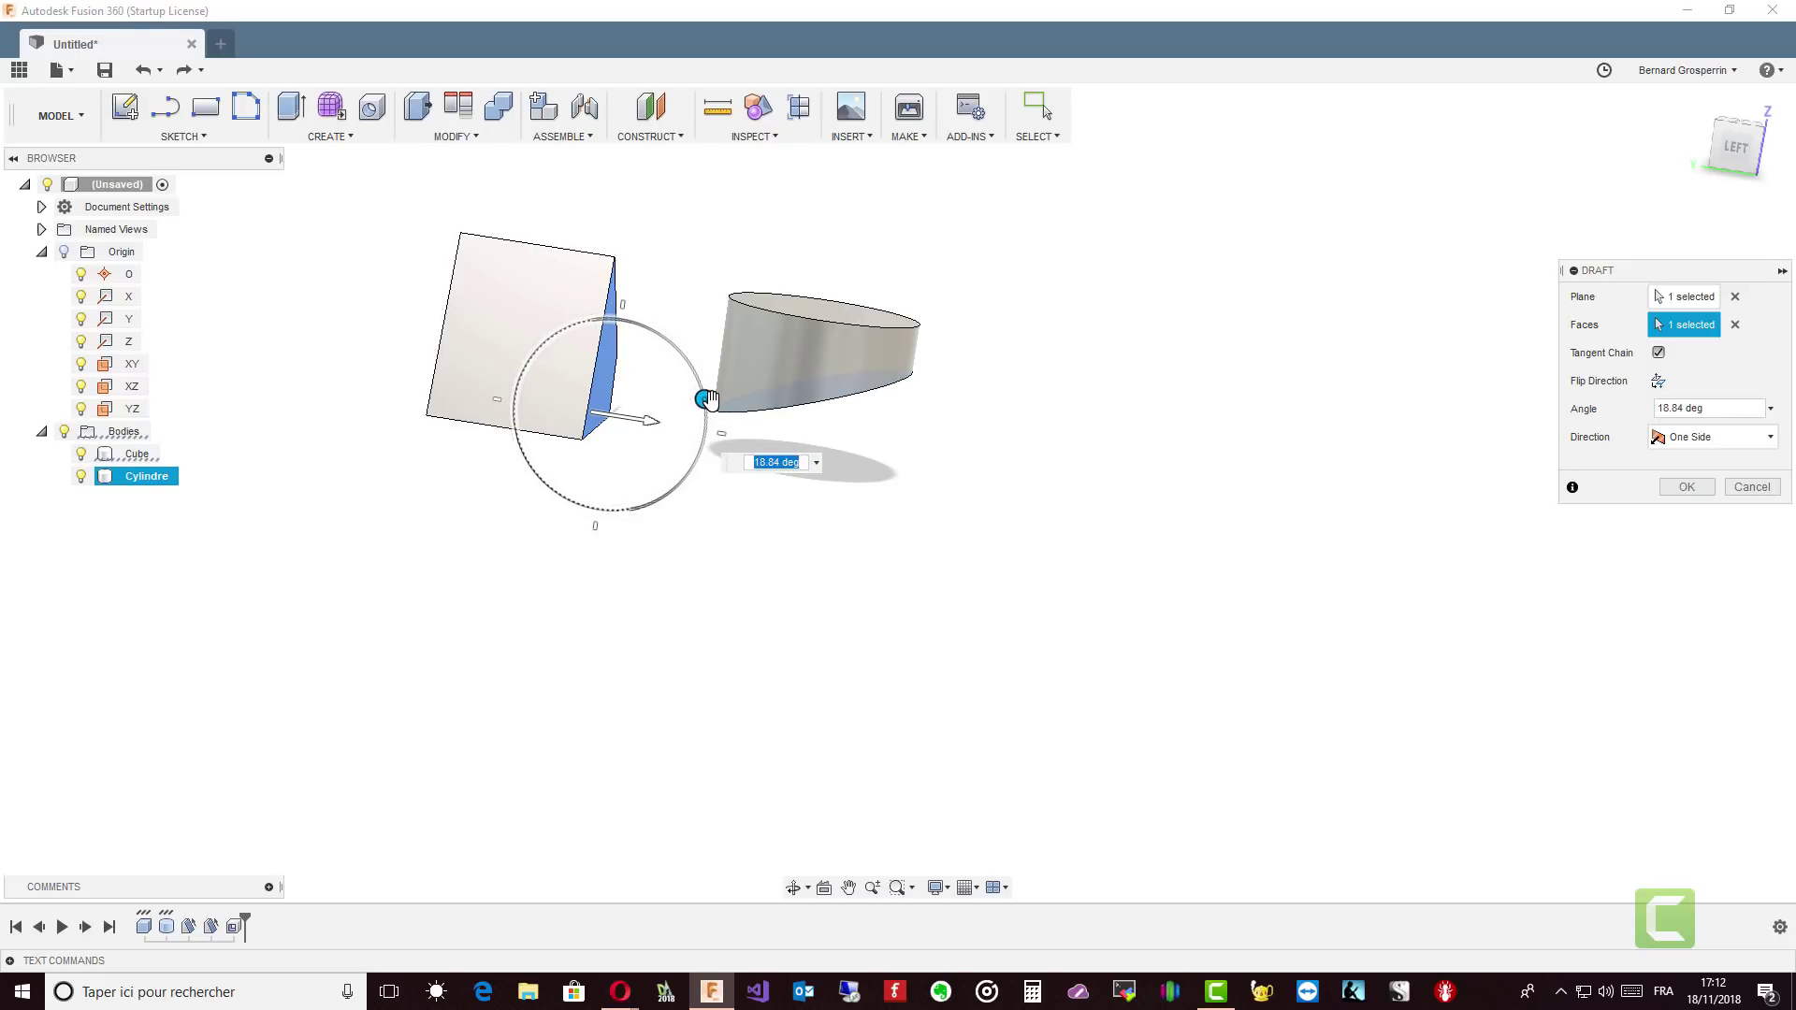
scroll(708, 399, "up", 3)
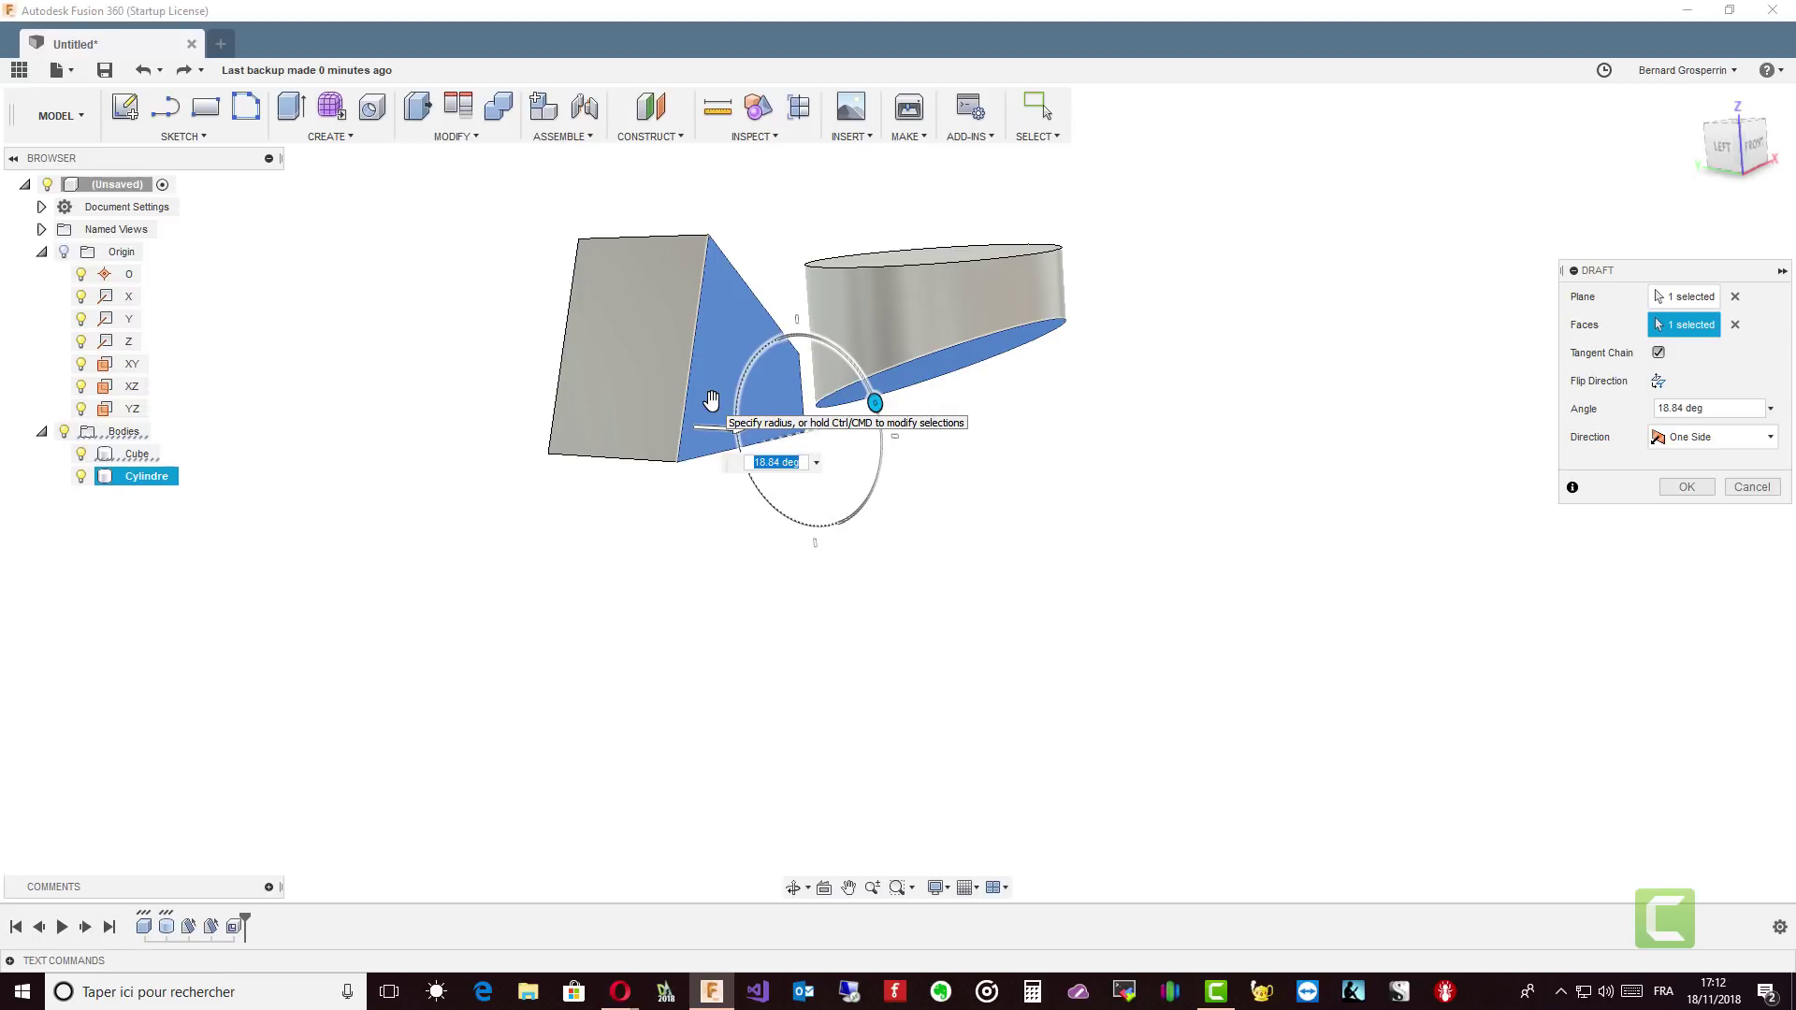
middle_click_drag(711, 400, 1207, 583, "shift")
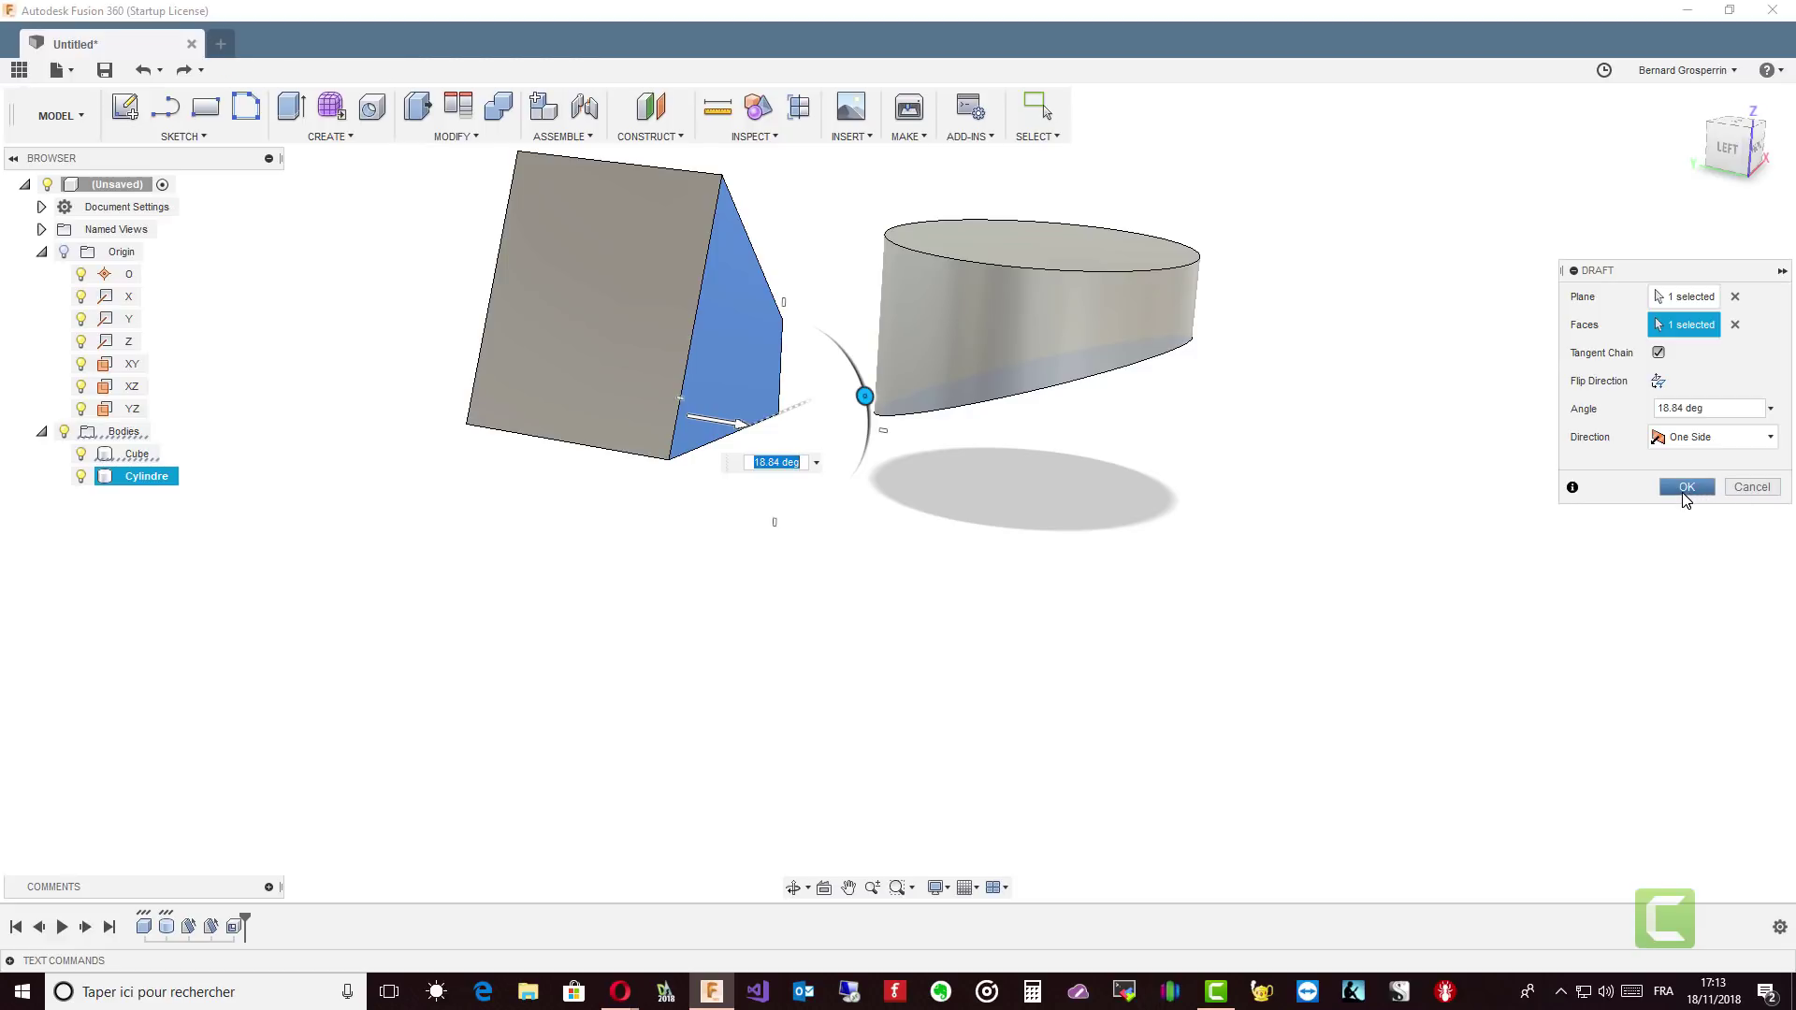
left_click(1686, 487)
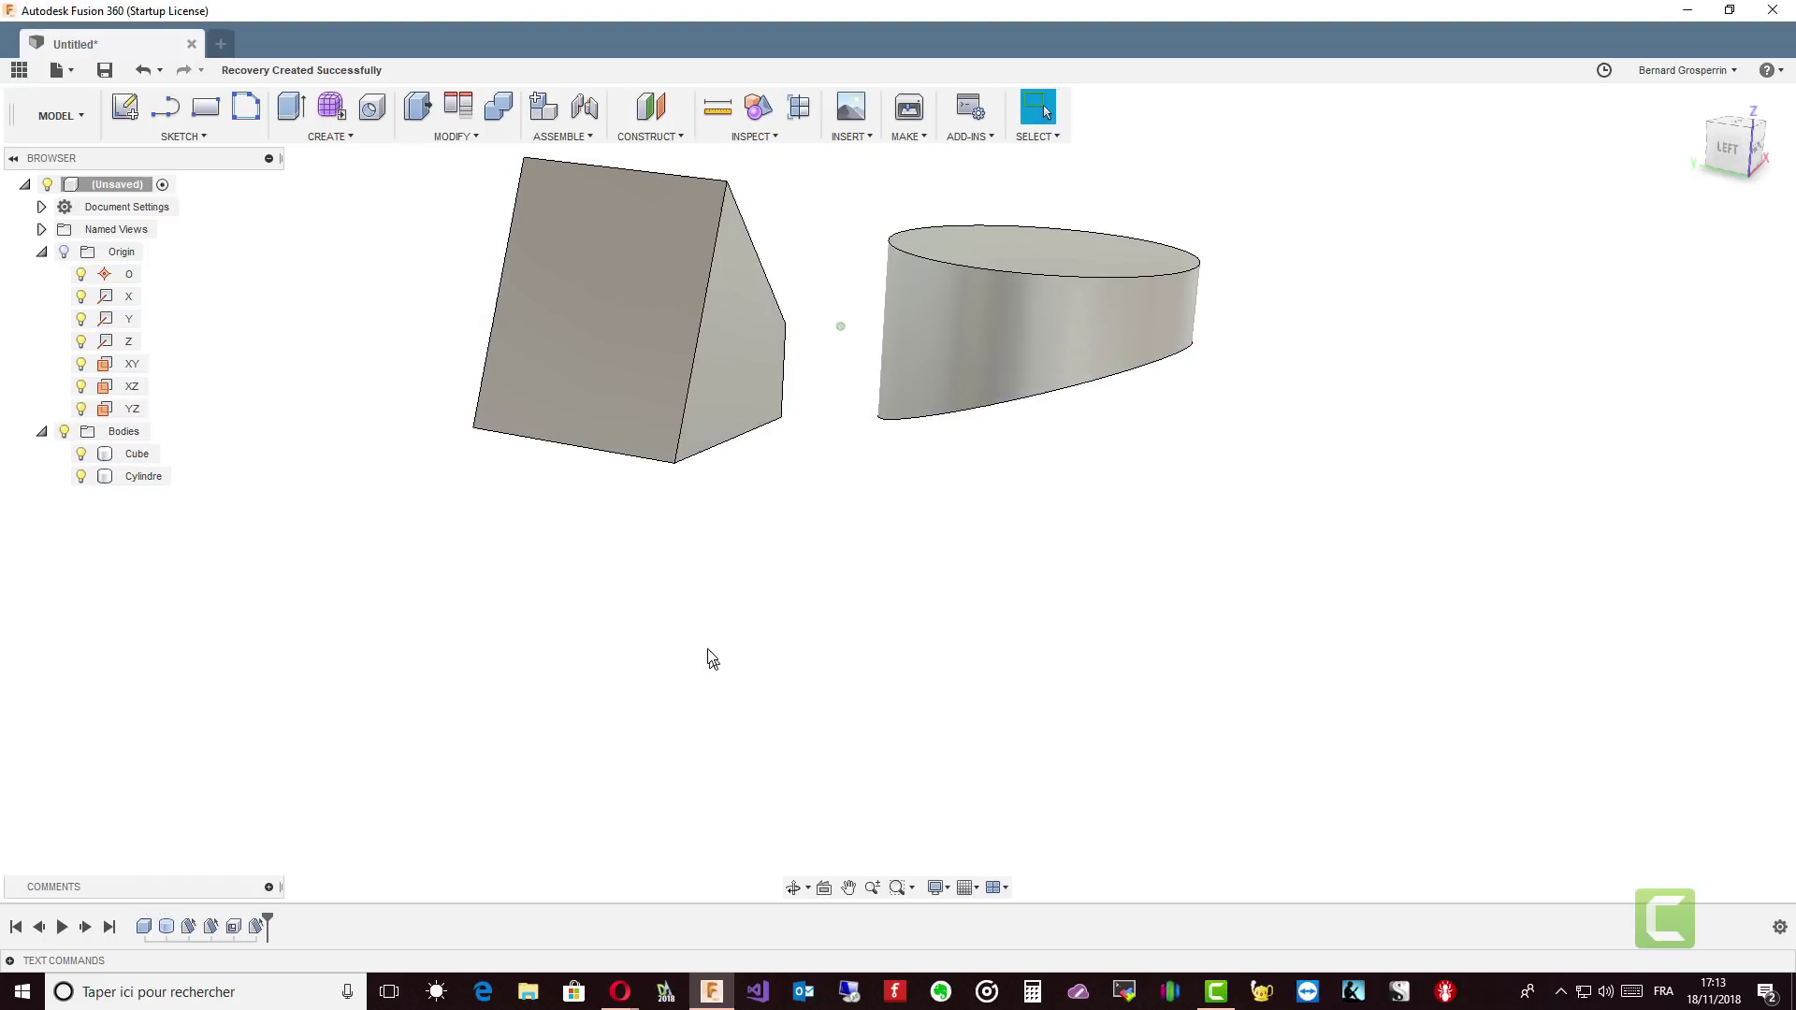
Start the Scale command with the Uniform type and choose the cylinder as the body to scale.
left_click(365, 136)
left_click(454, 137)
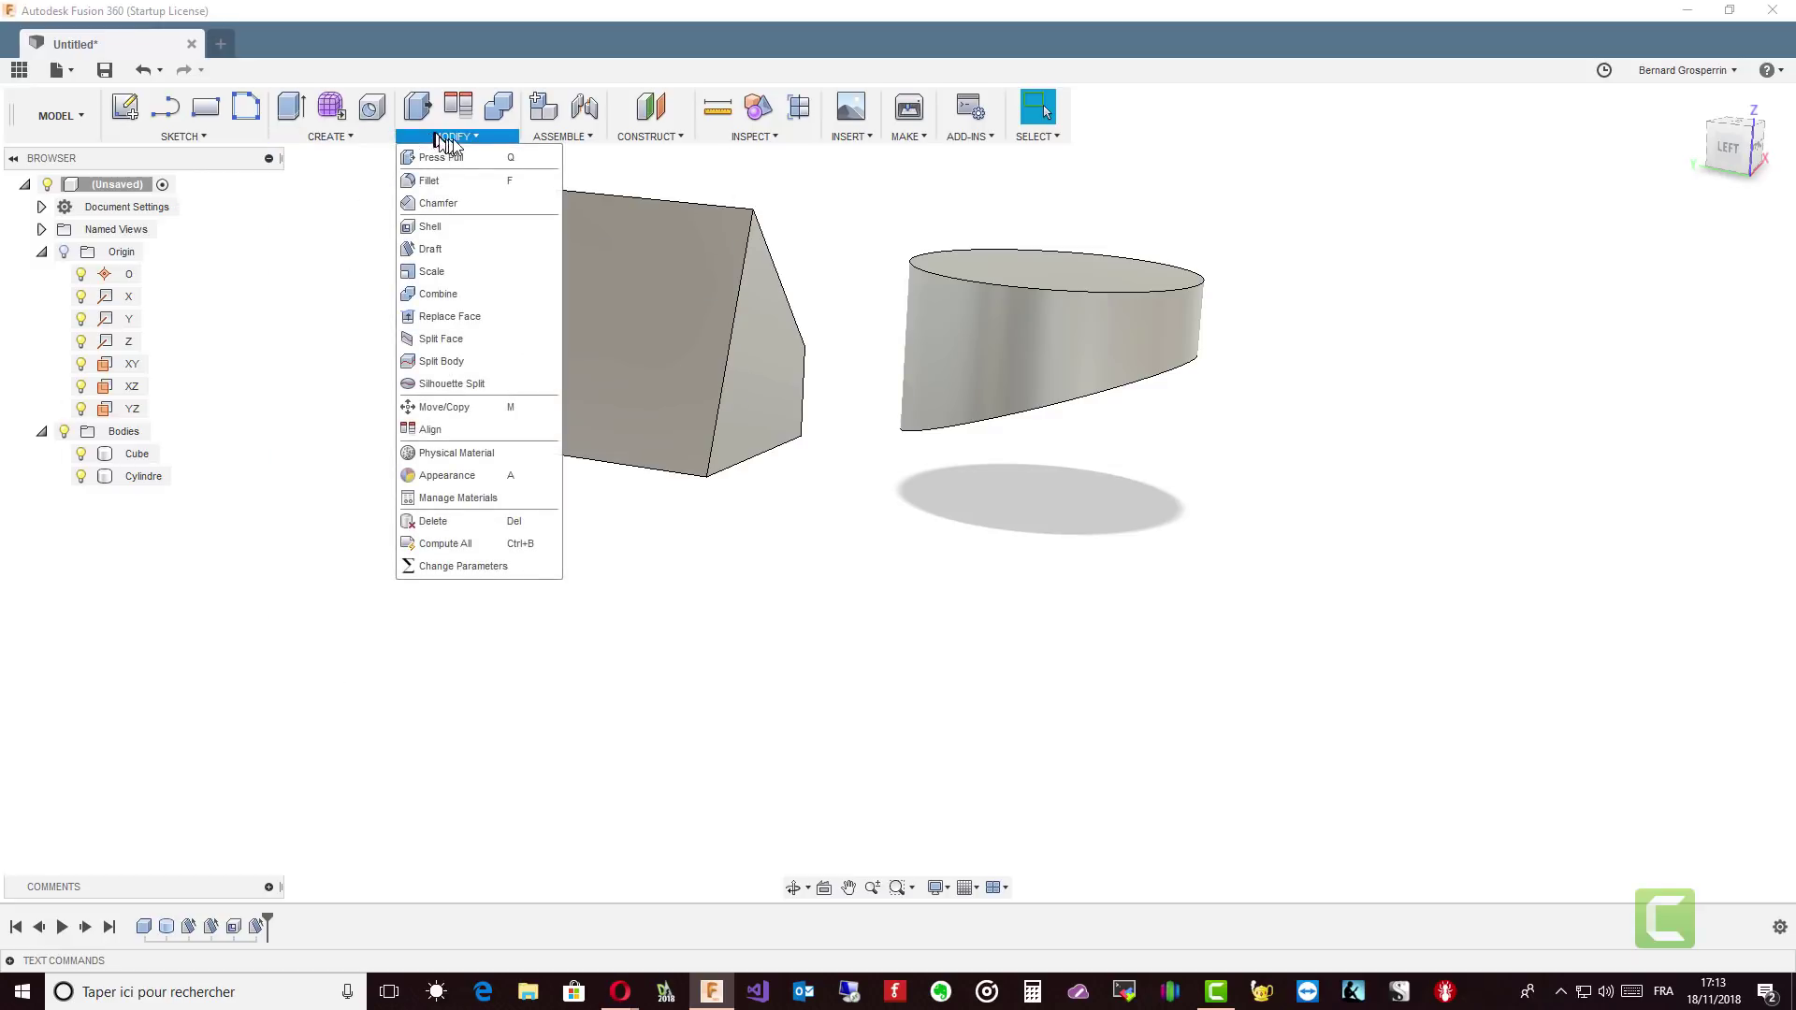
left_click(458, 283)
left_click(942, 380)
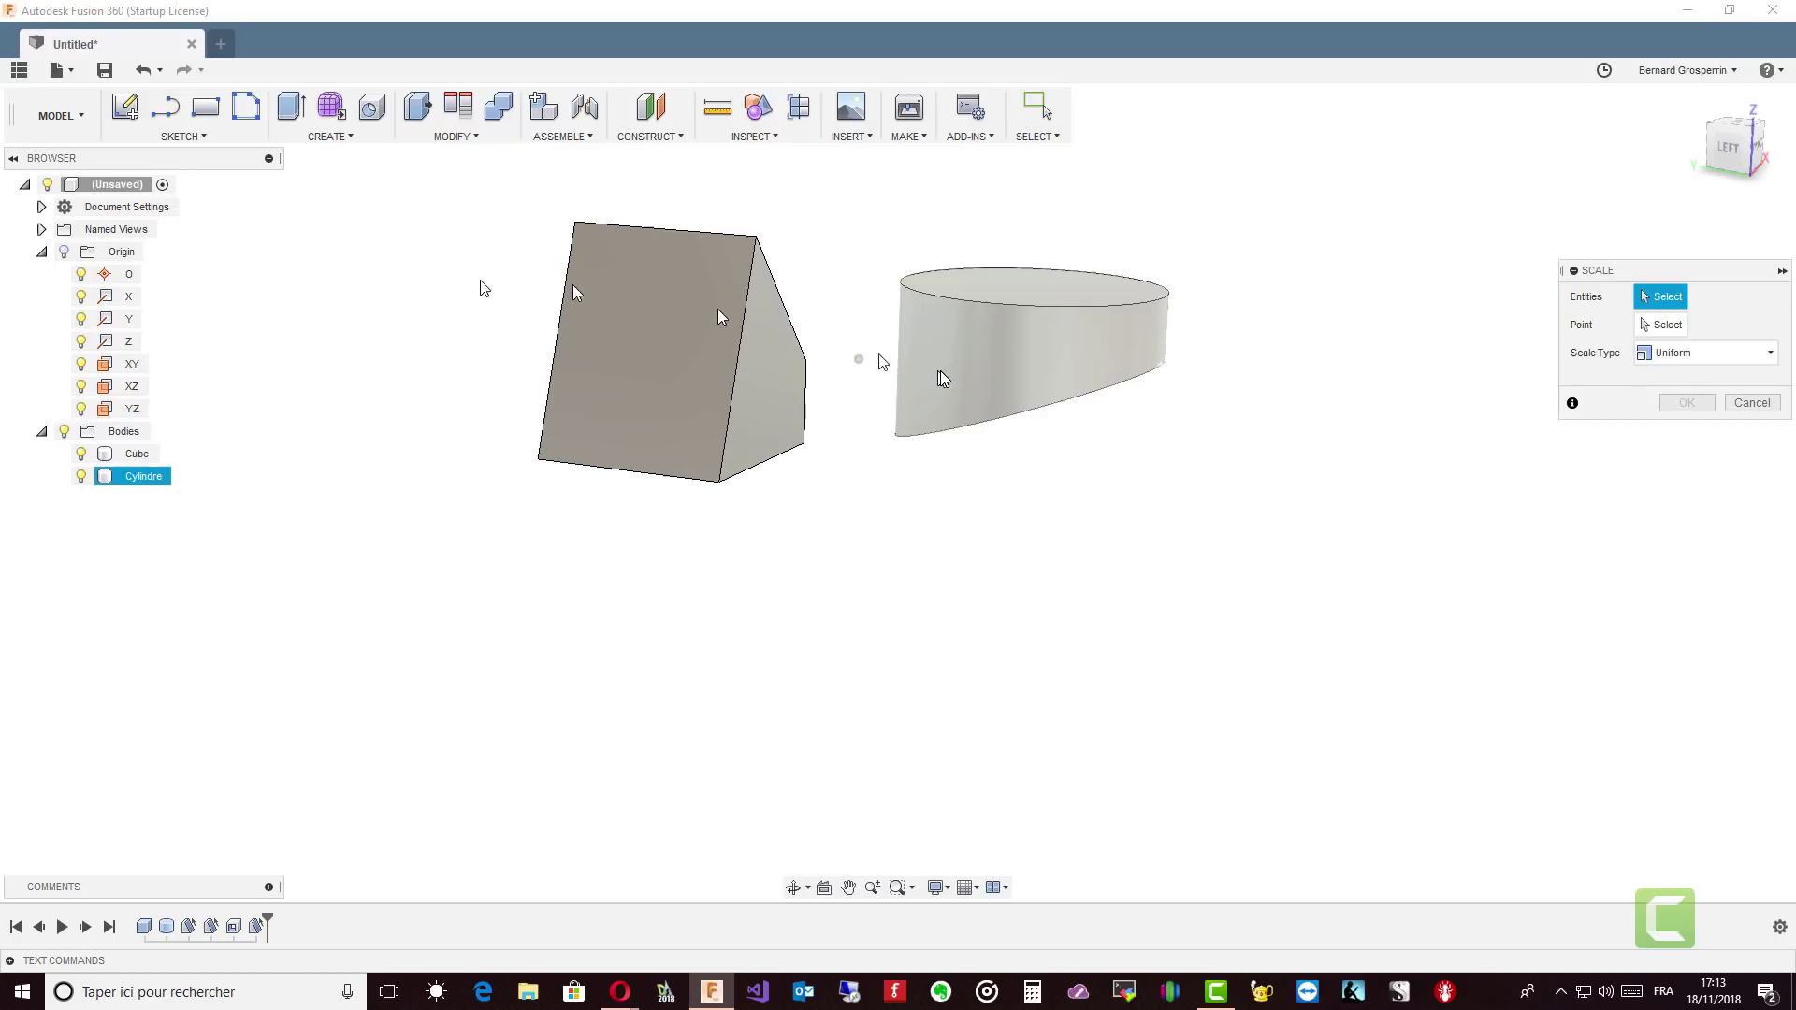
middle_click_drag(1174, 474, 1214, 473, "shift")
left_click(1082, 352)
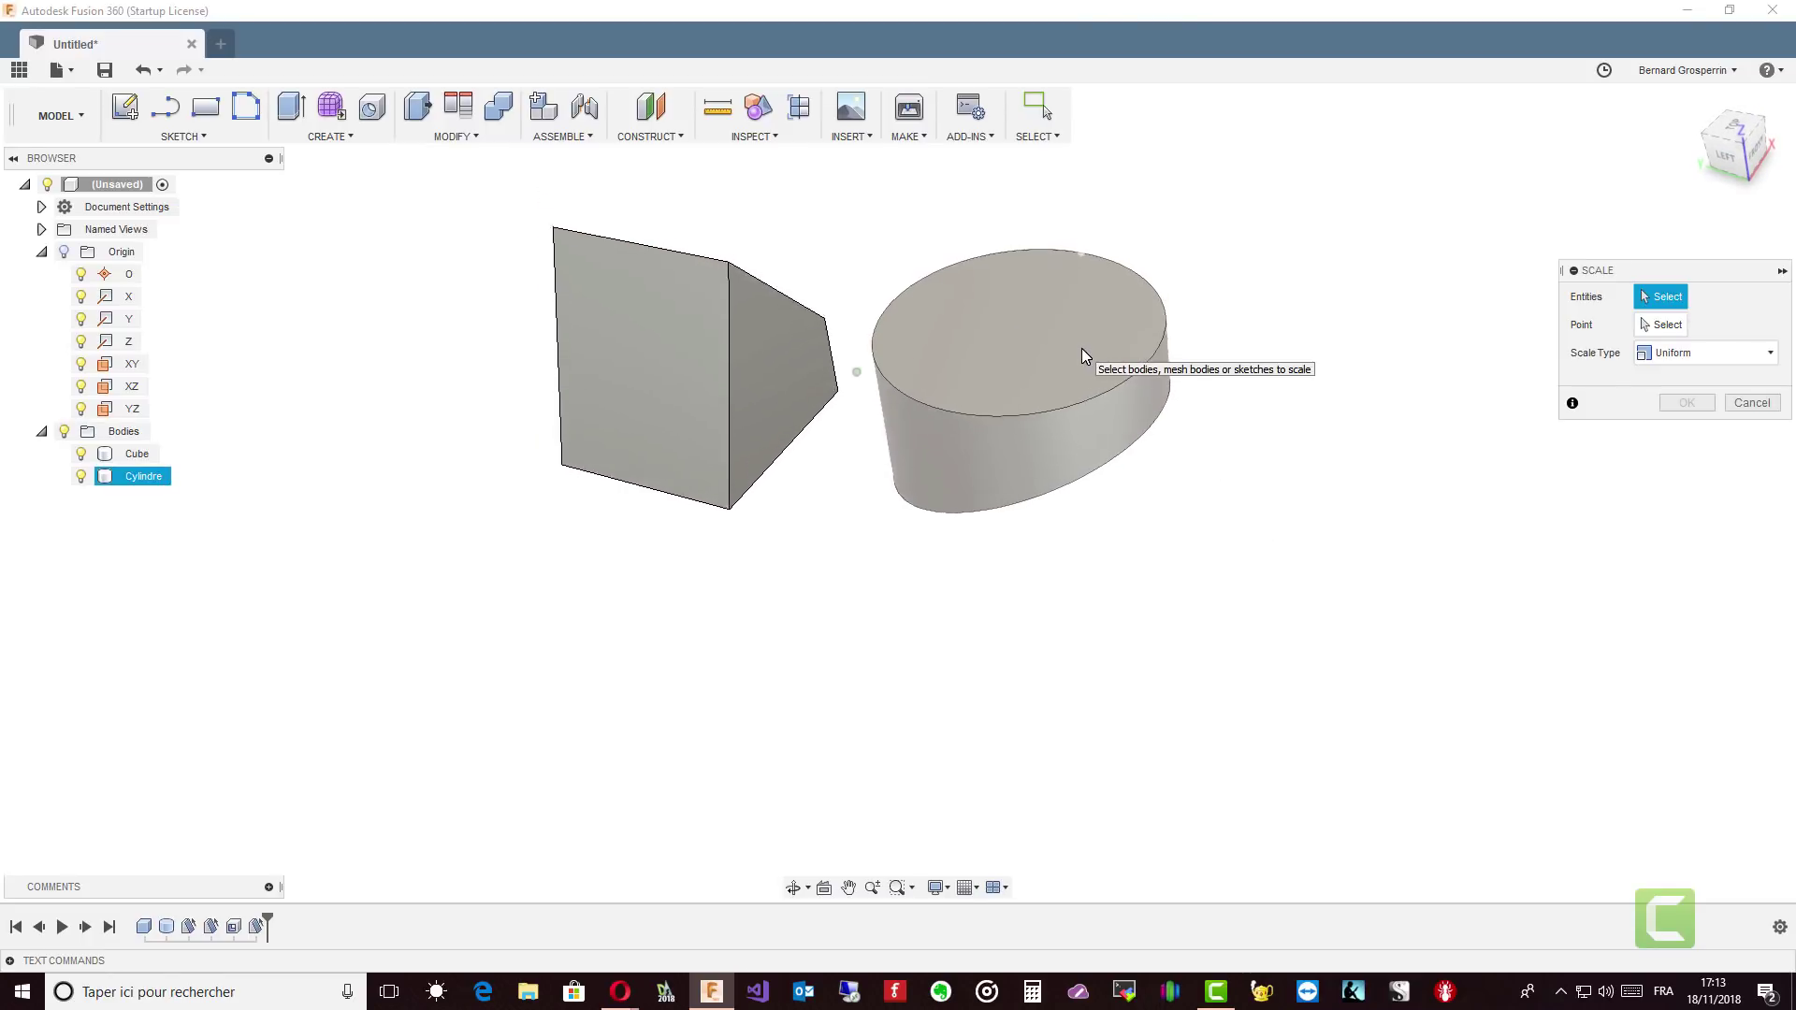
middle_click_drag(1082, 352, 1065, 357, "shift")
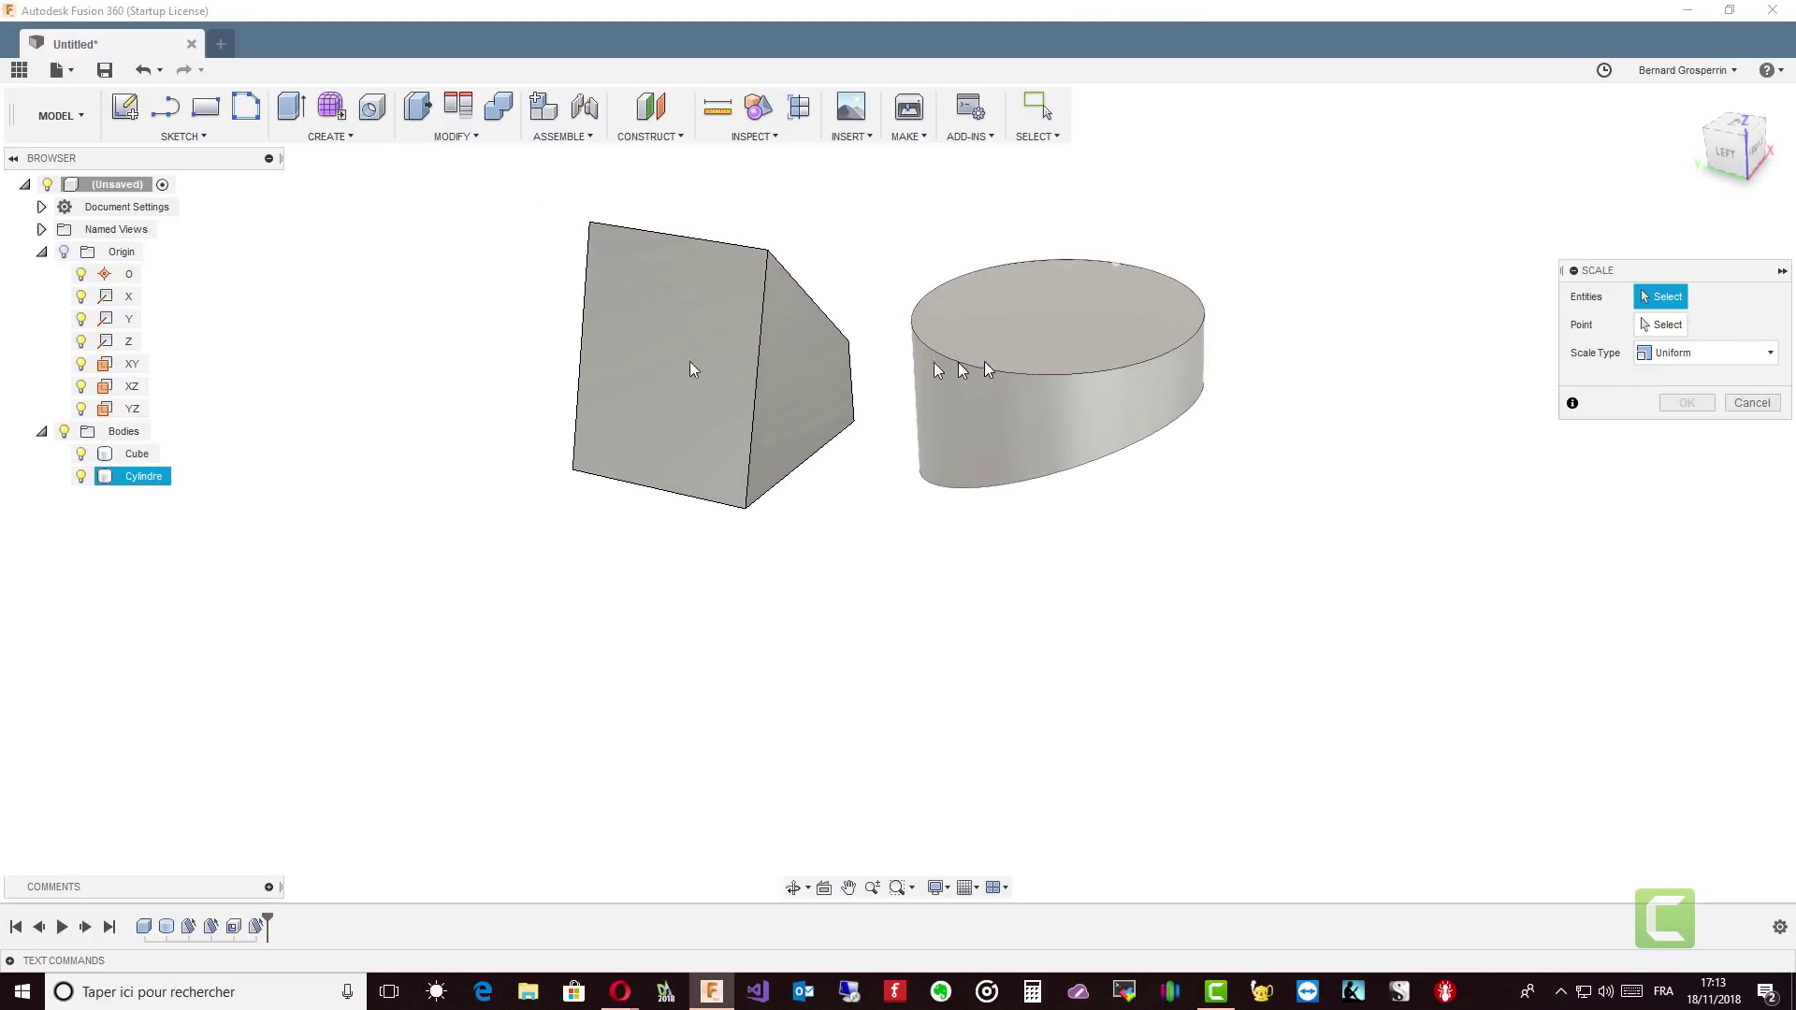
left_click(421, 390)
left_click(994, 421)
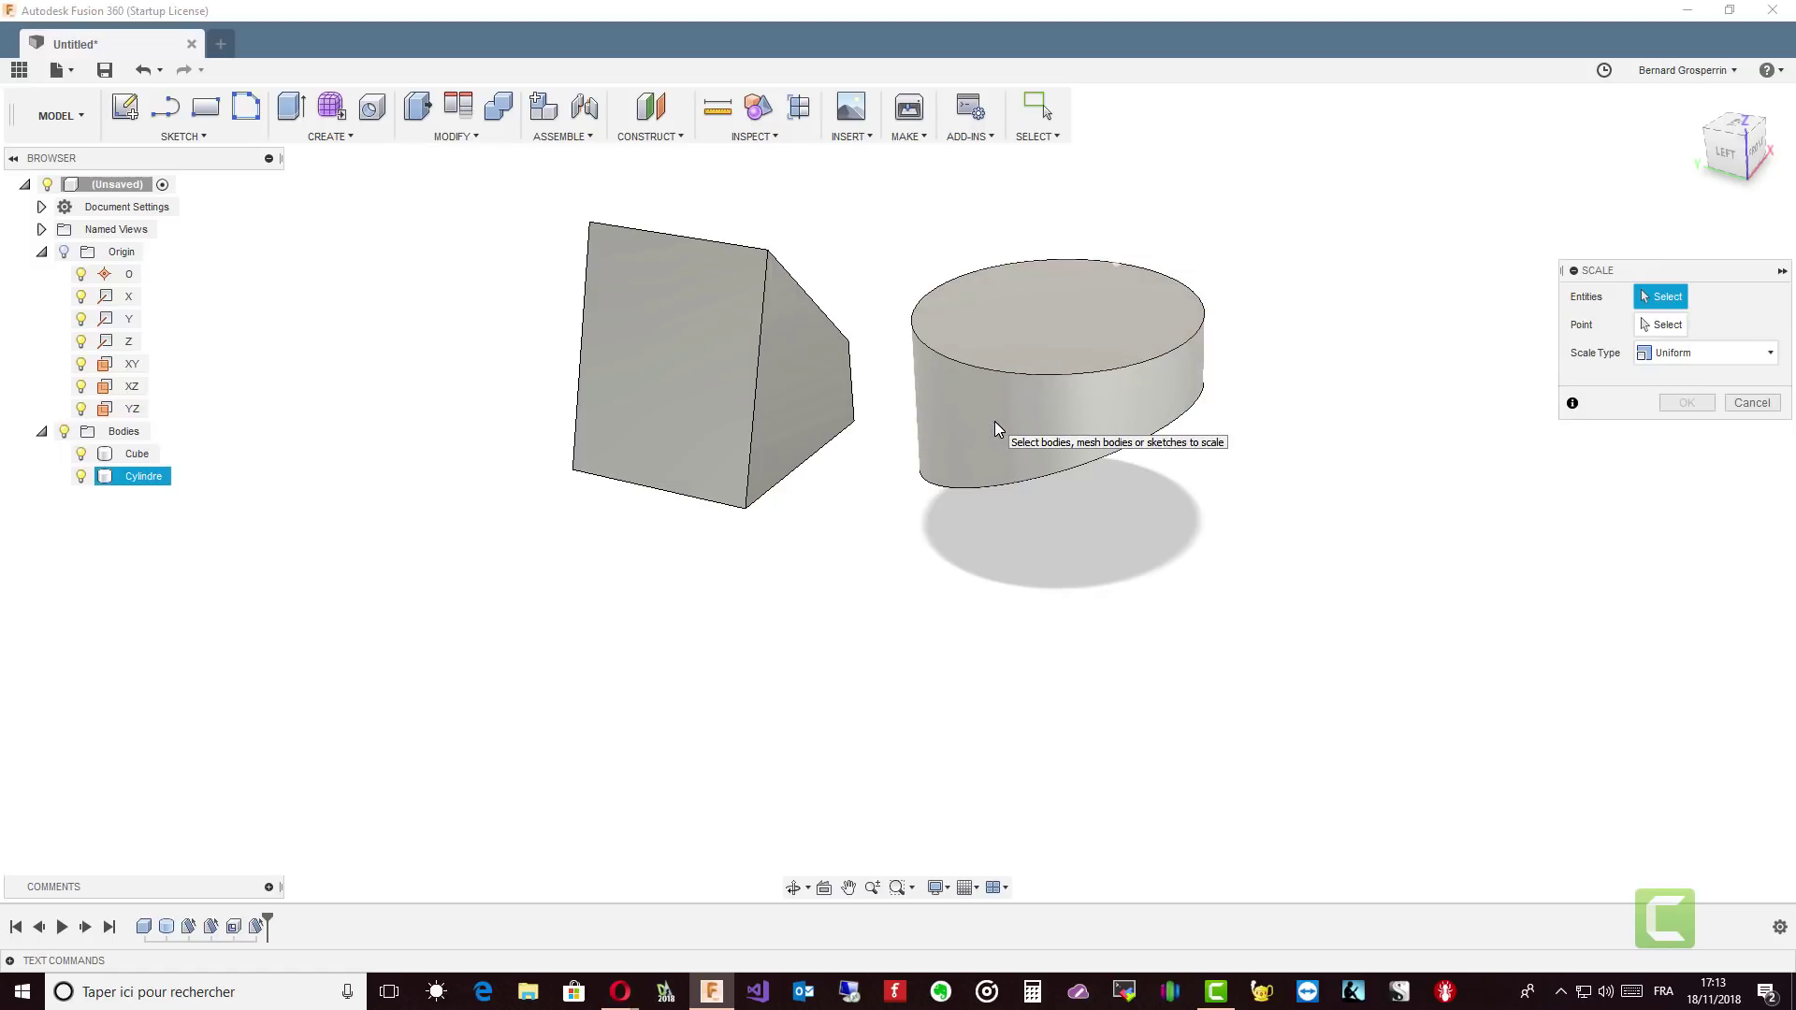
left_click(995, 421)
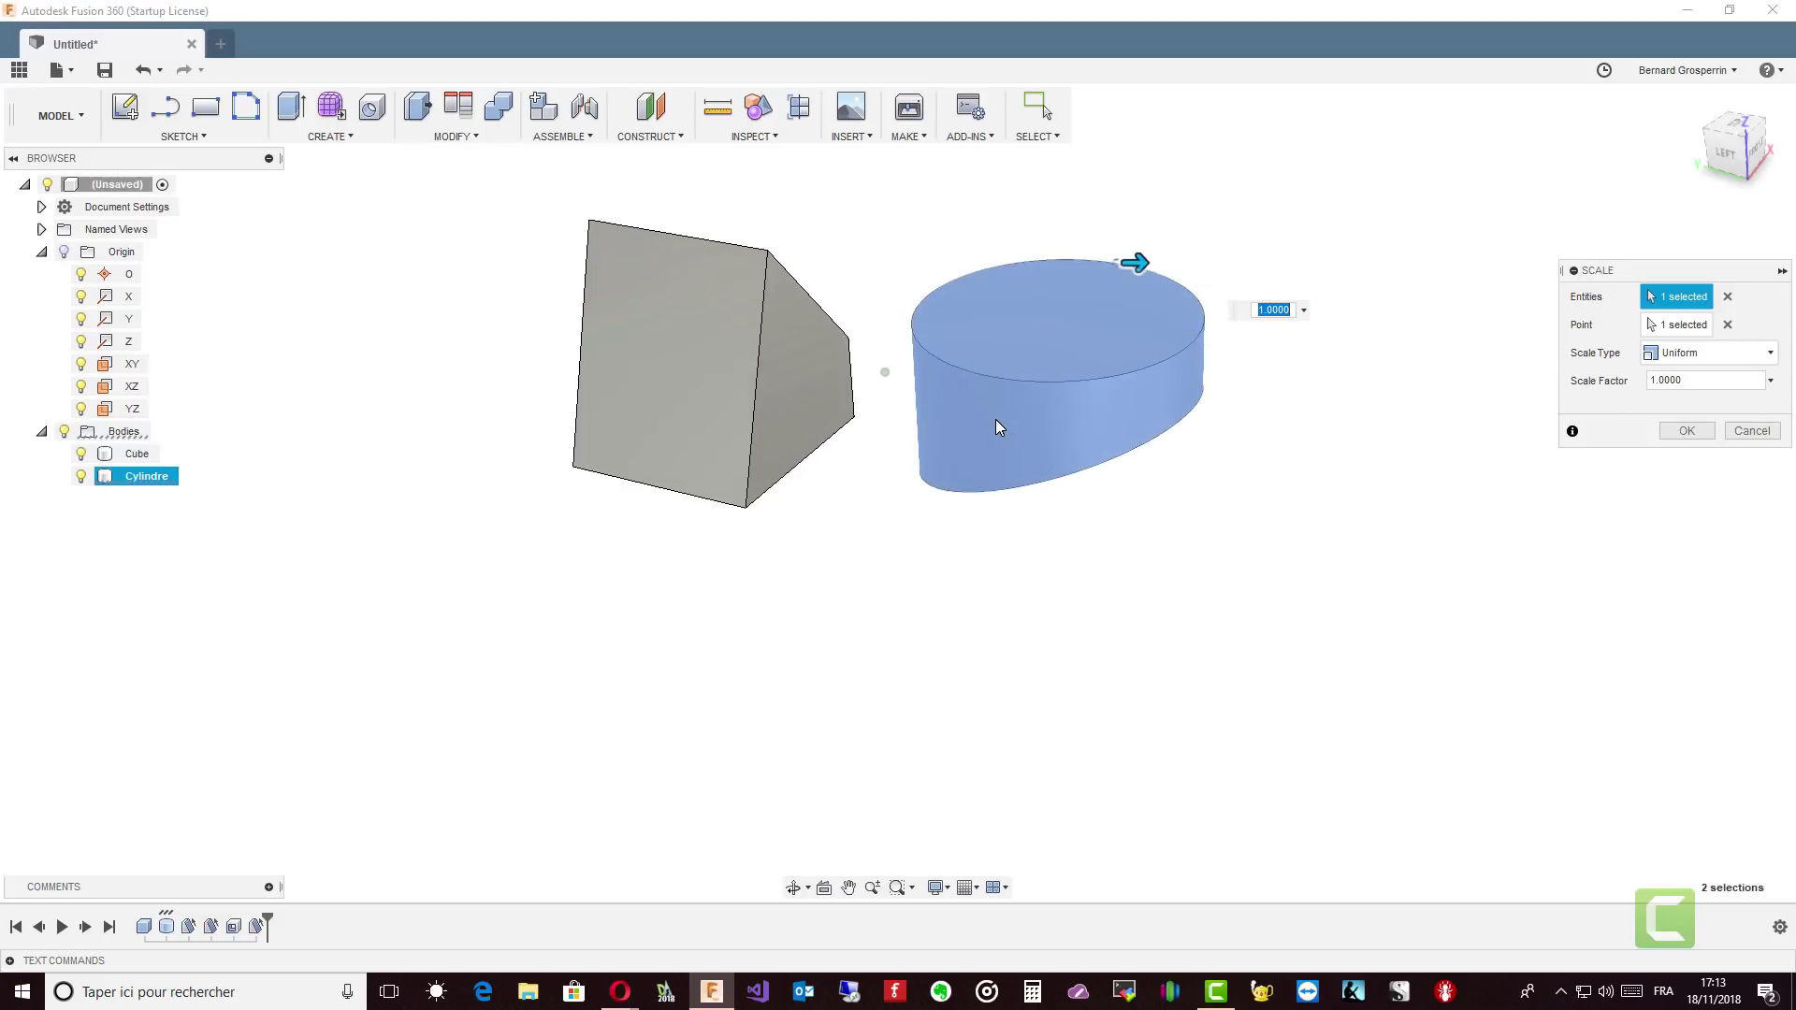
middle_click_drag(995, 419, 1020, 381, "shift")
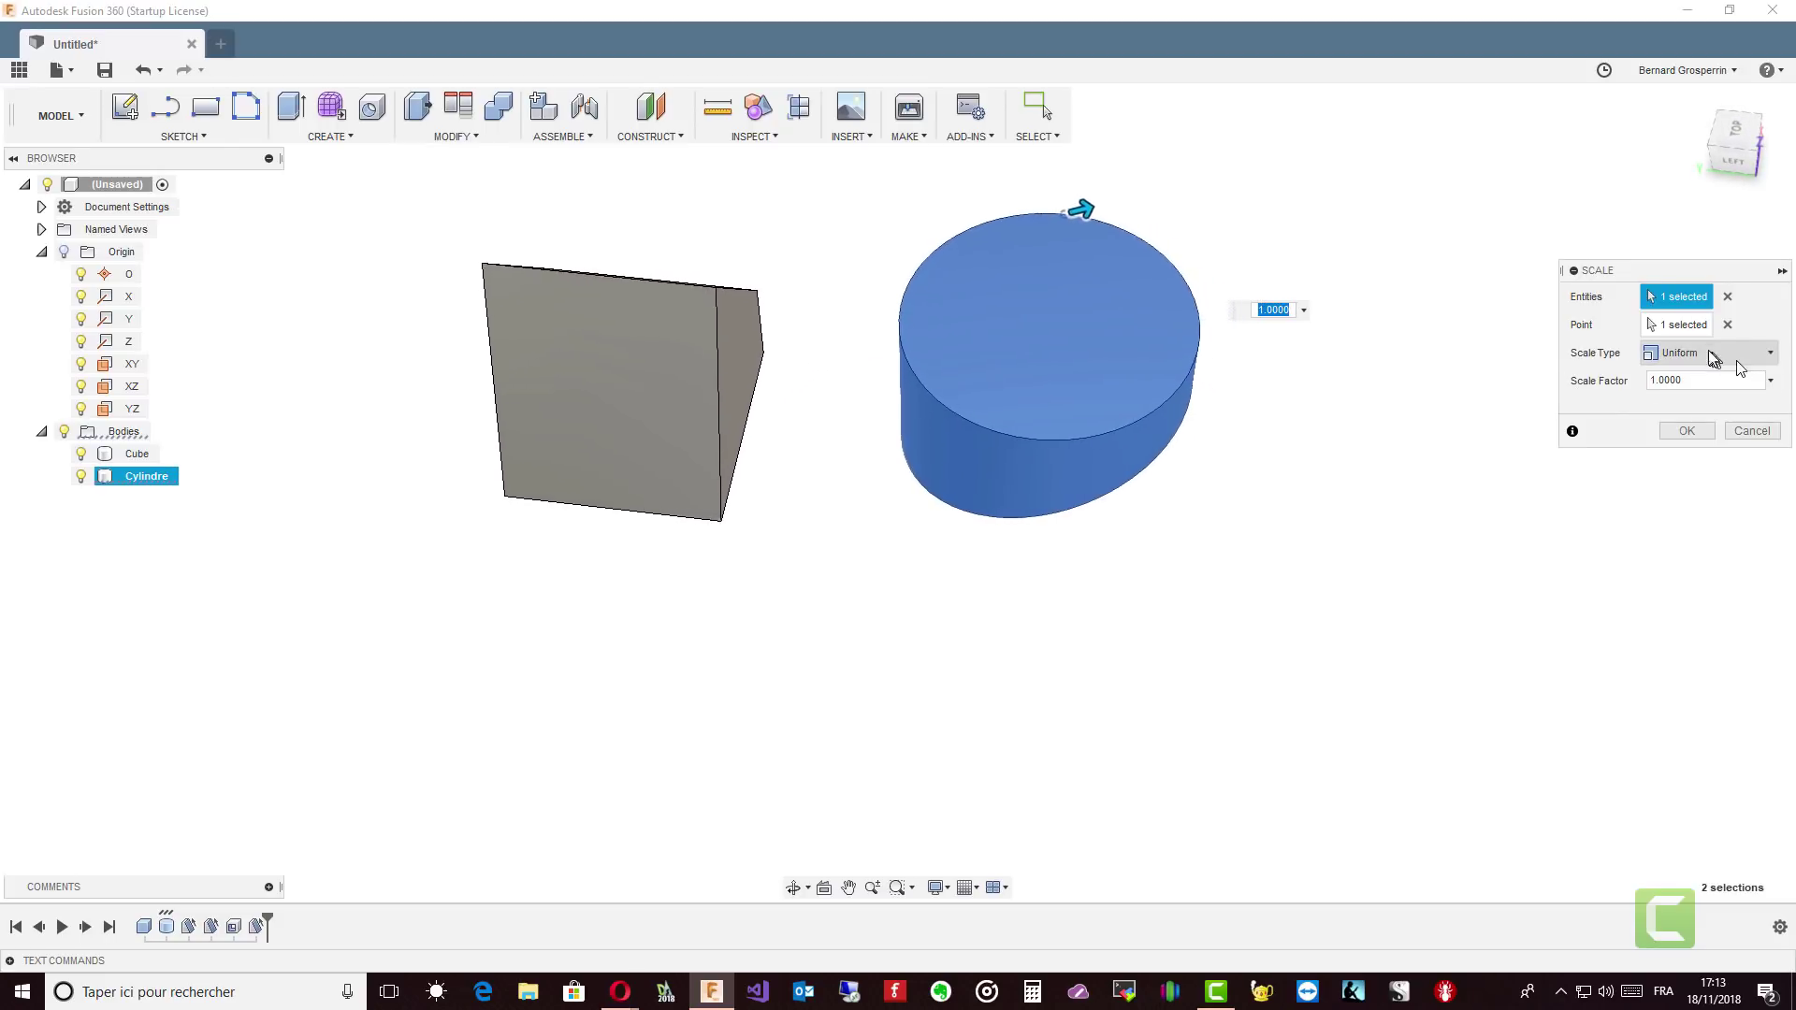
middle_click_drag(1740, 367, 1560, 452, "shift")
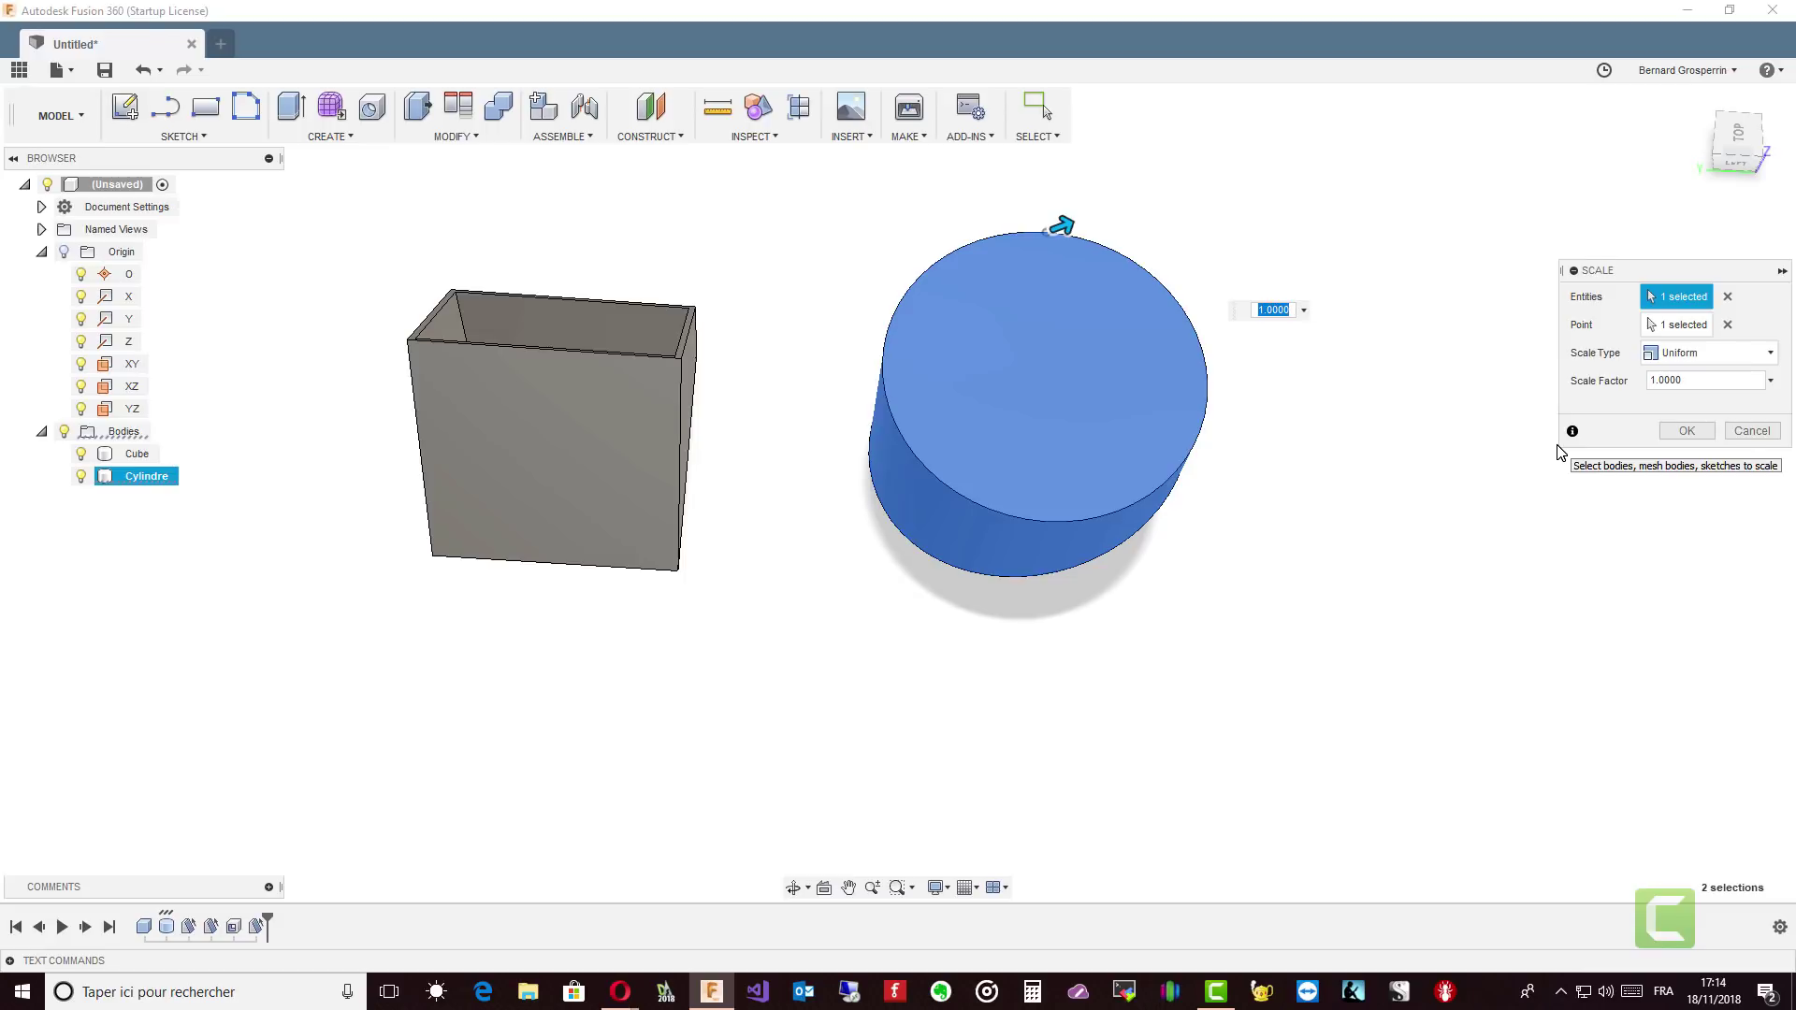
Try uniform scale factors of 1.1 and 0.9 on the cylinder, and return the factor to 1.
type("1.1")
key("Return")
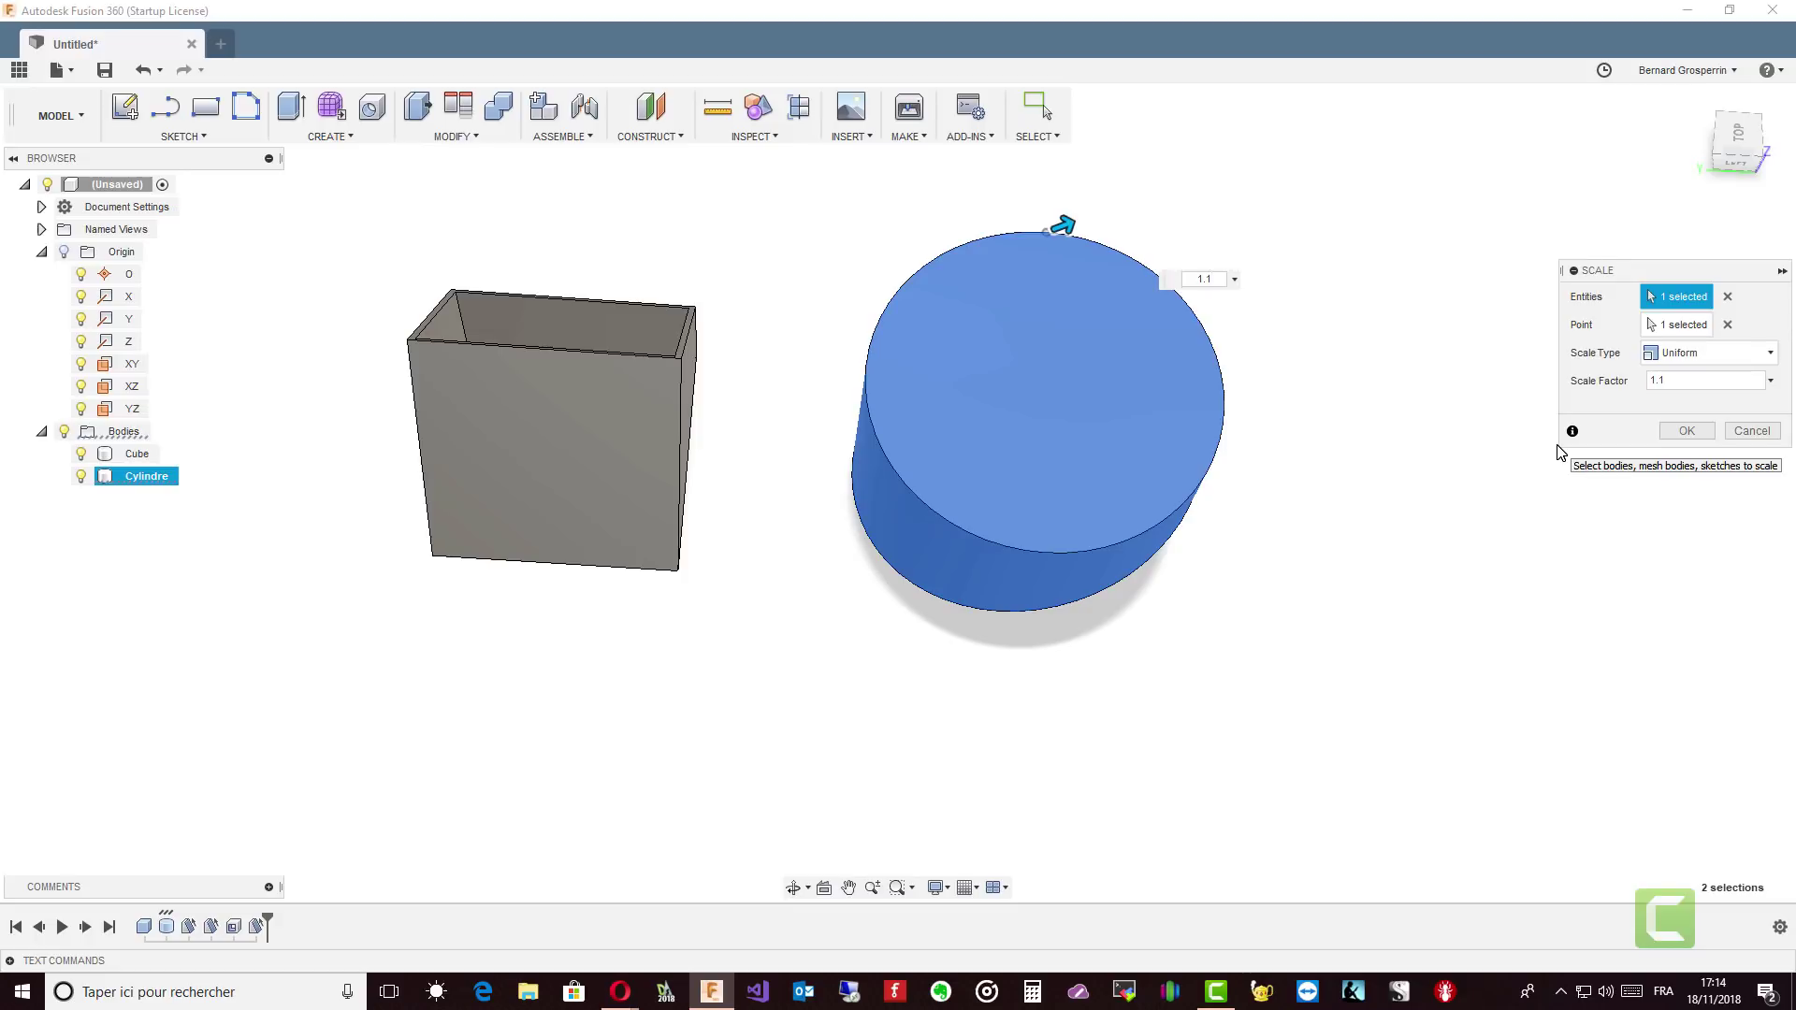
key("BackSpace")
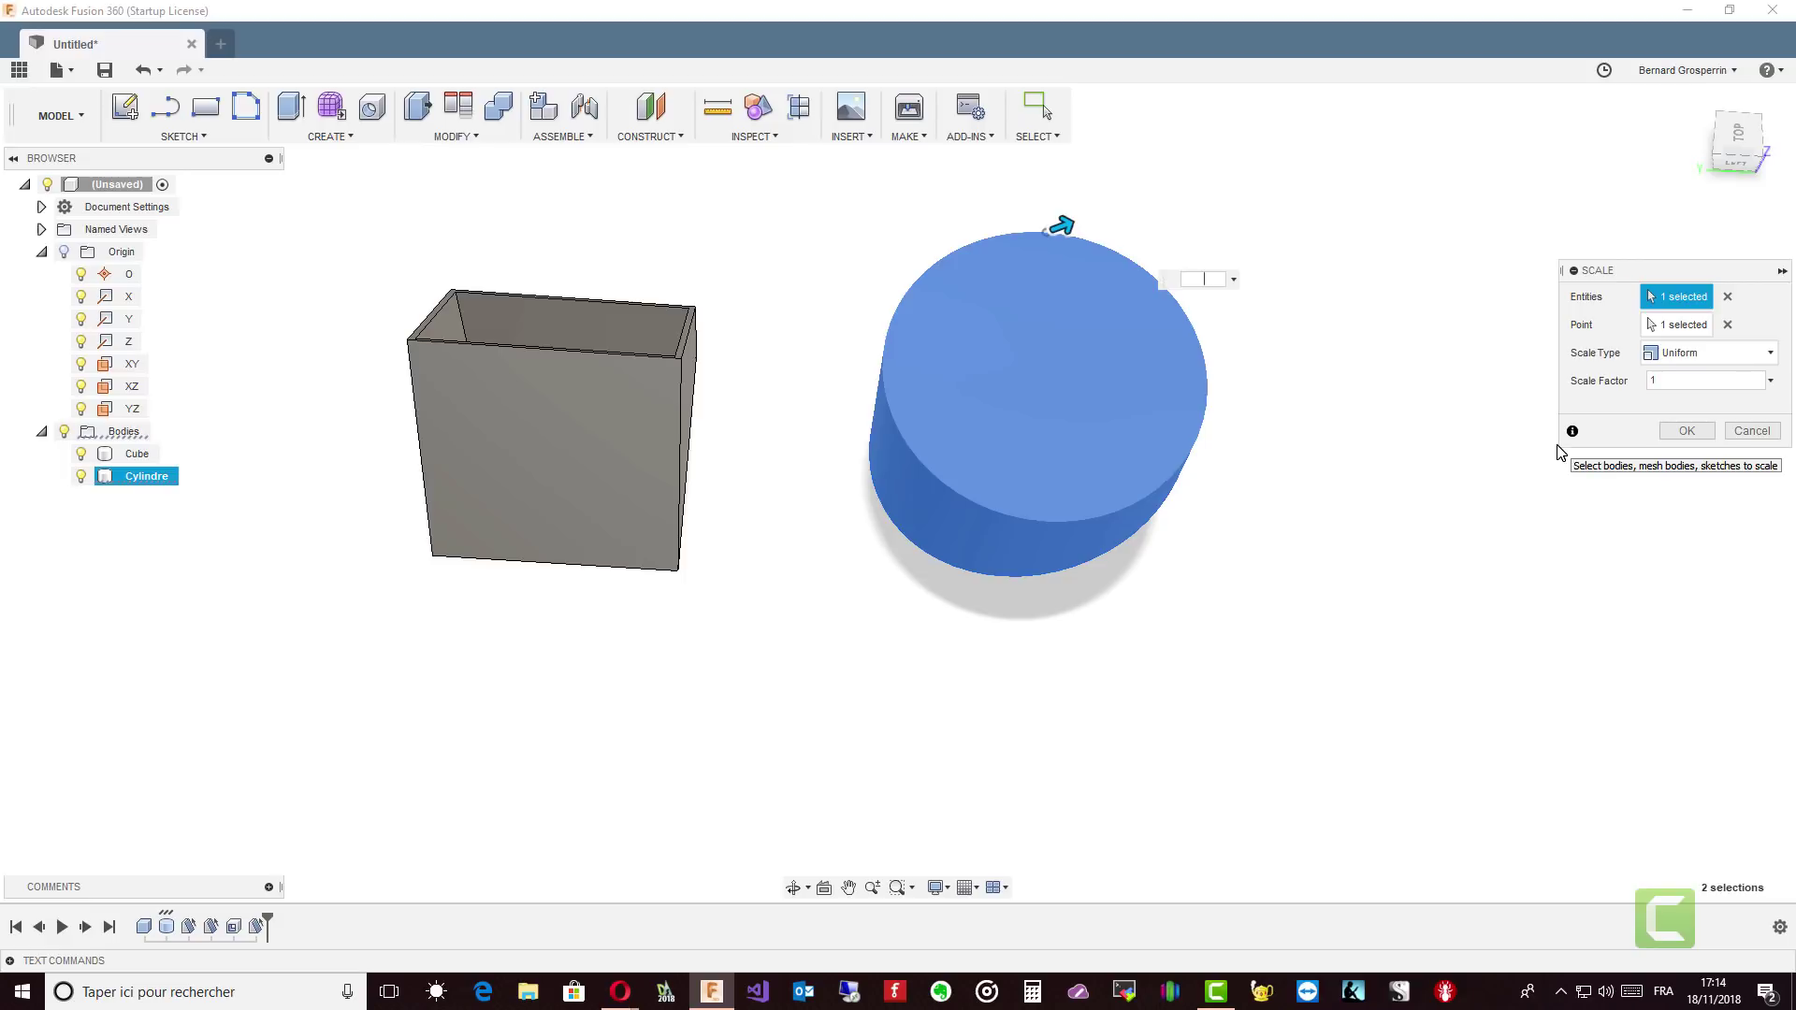
type("0.9")
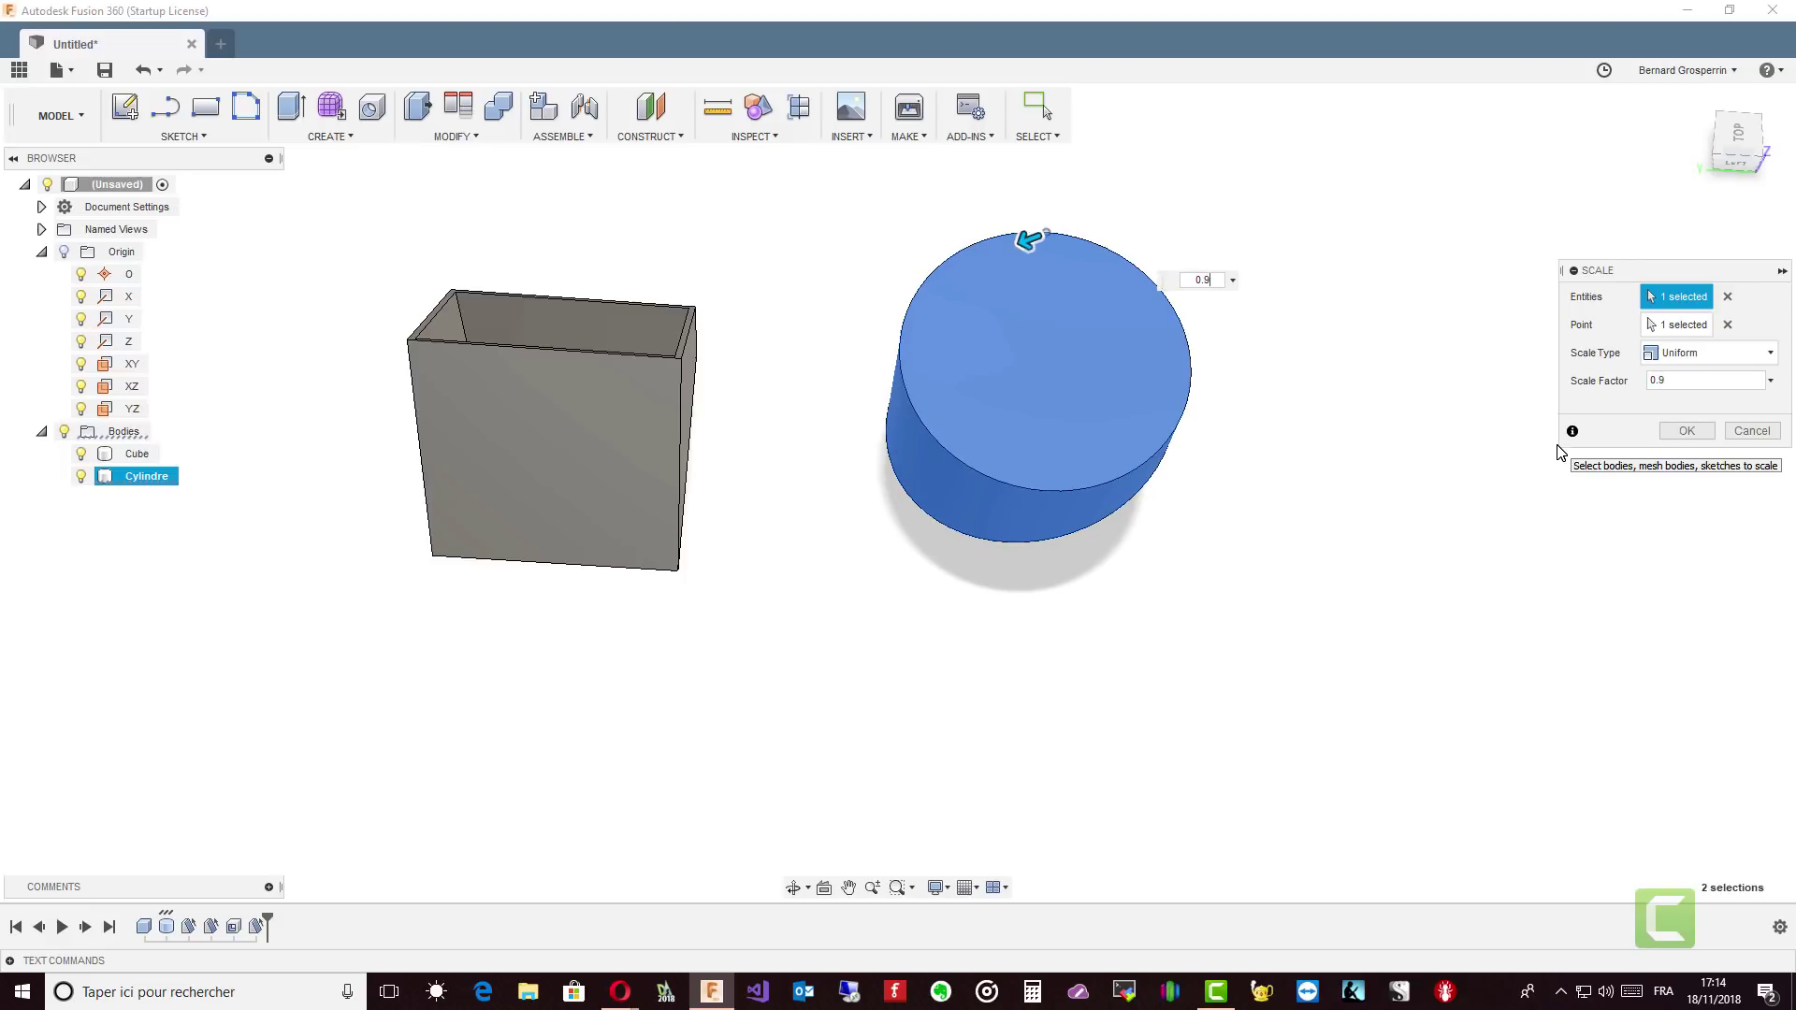
type(".")
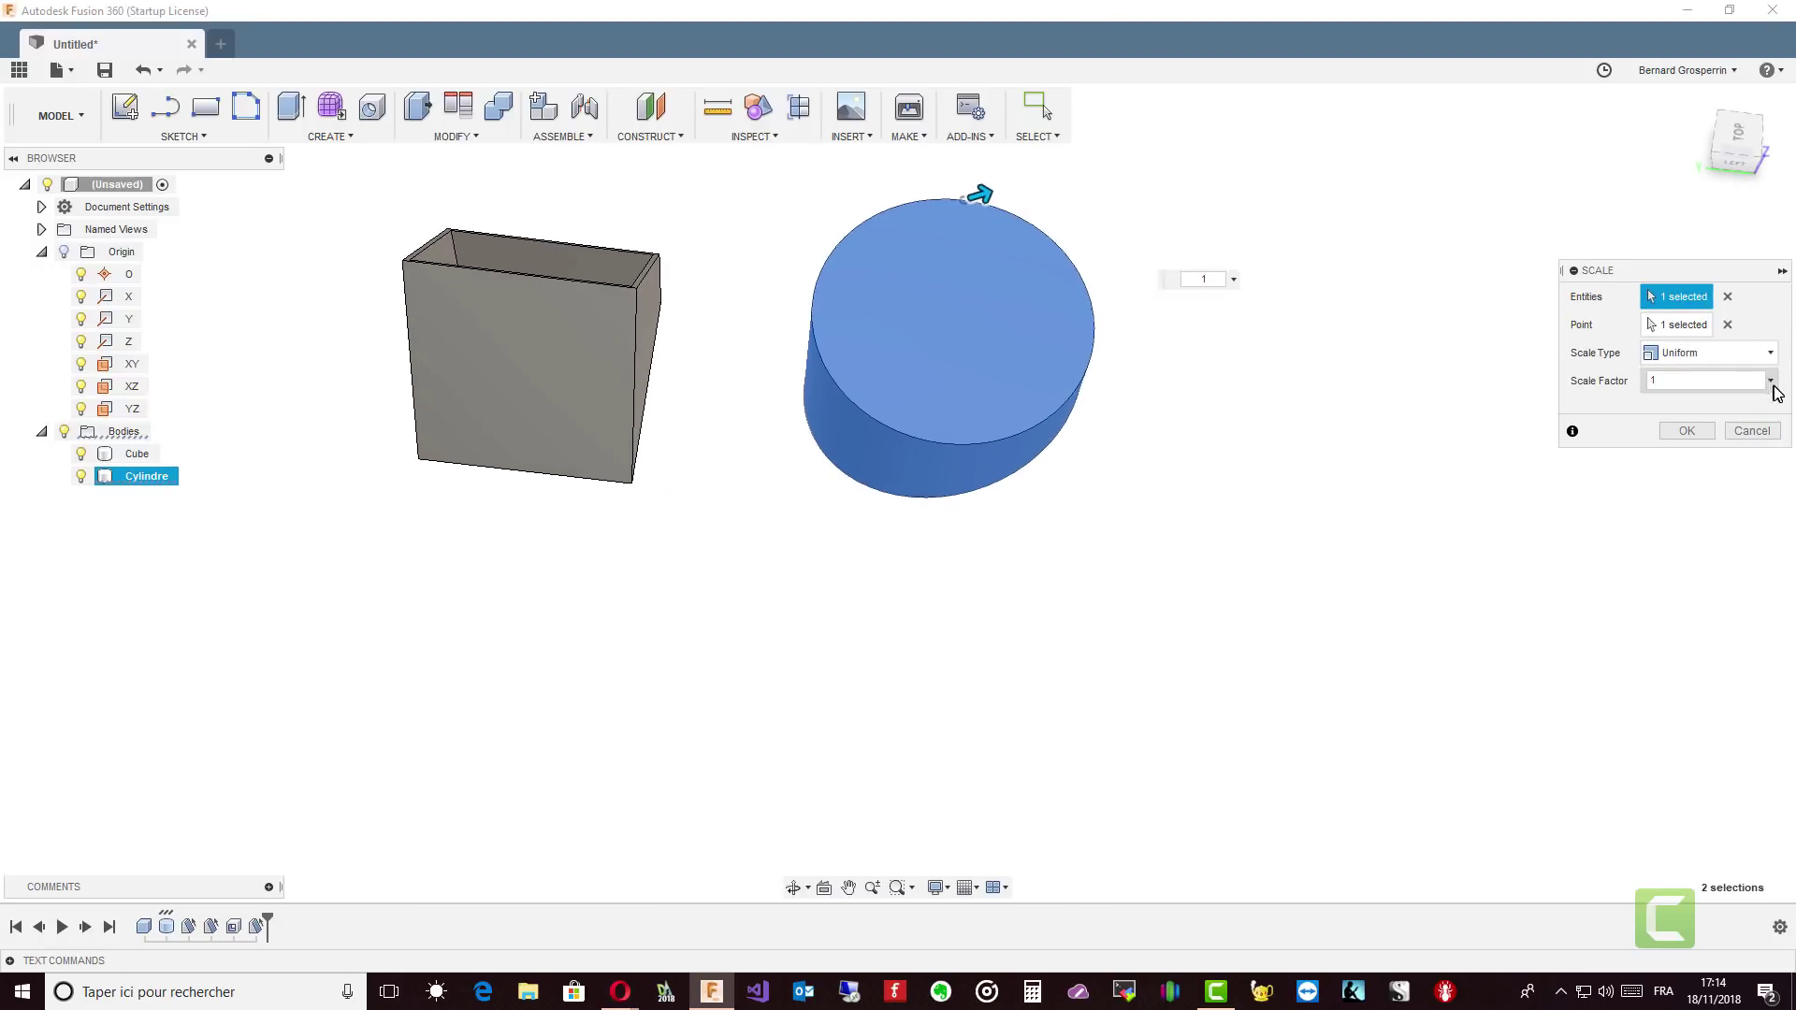
Switch the cylinder's scale type to Non Uniform.
left_click(1769, 353)
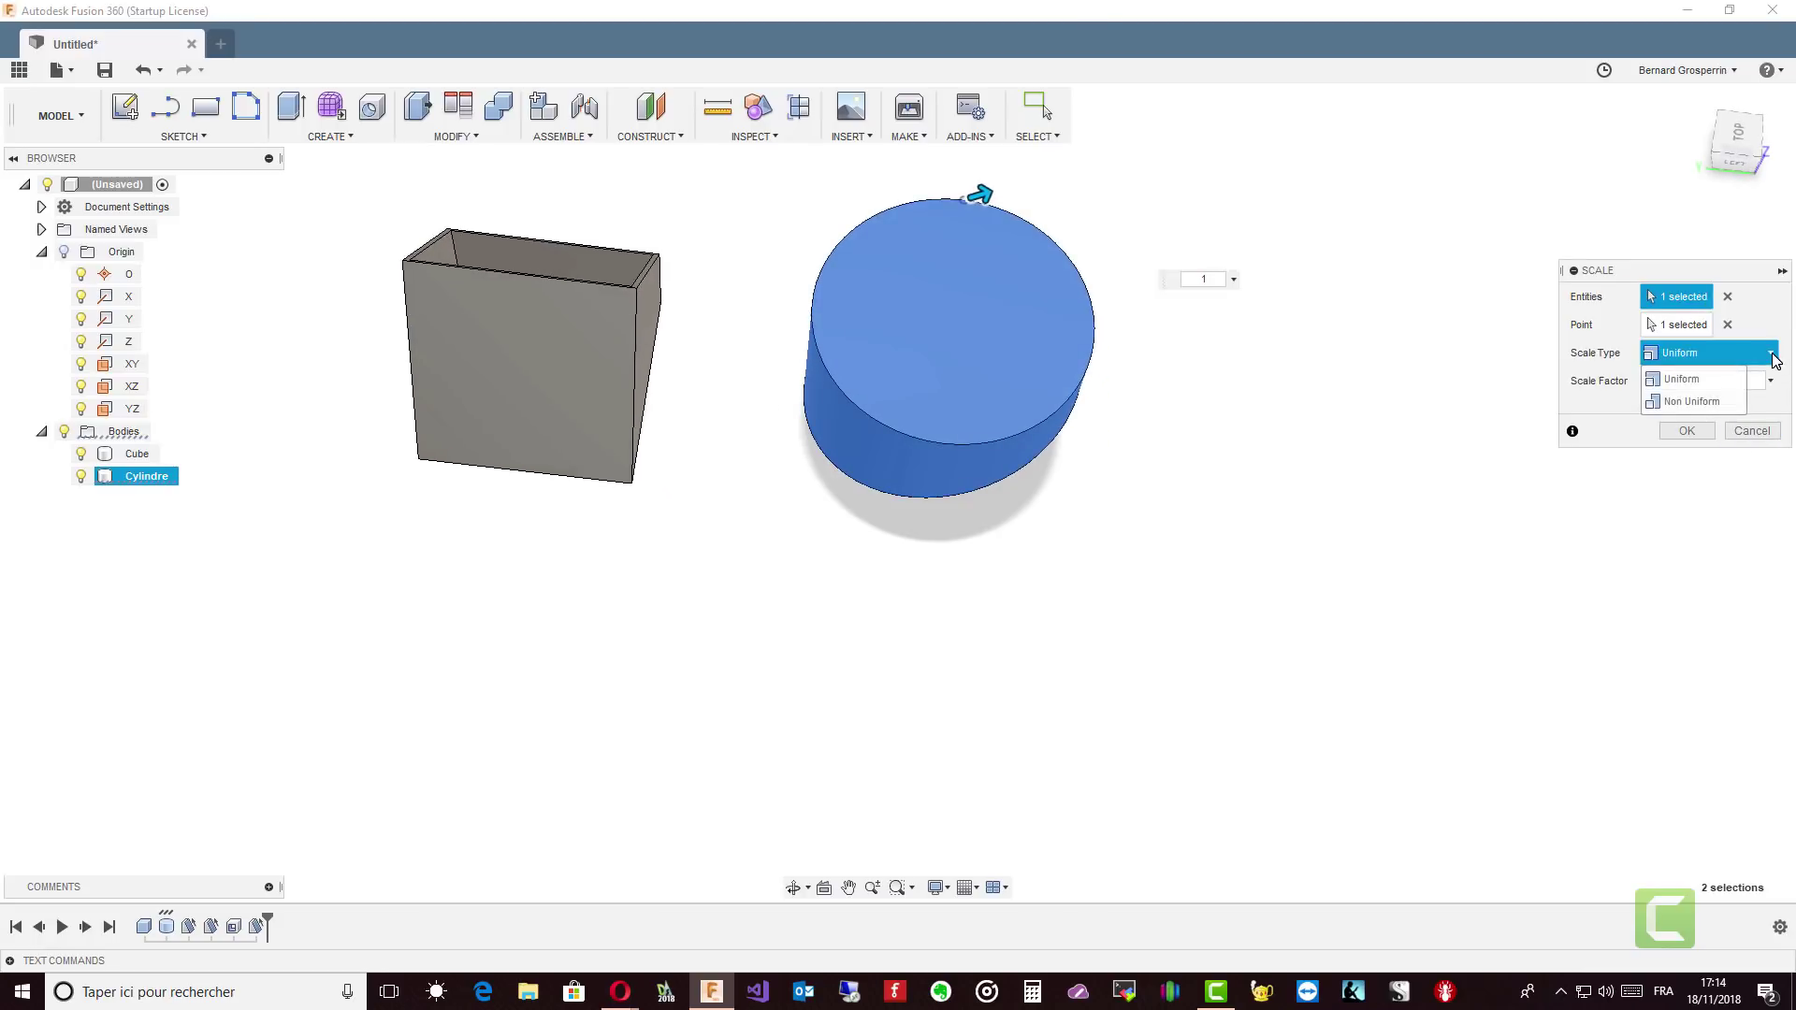
left_click(1702, 404)
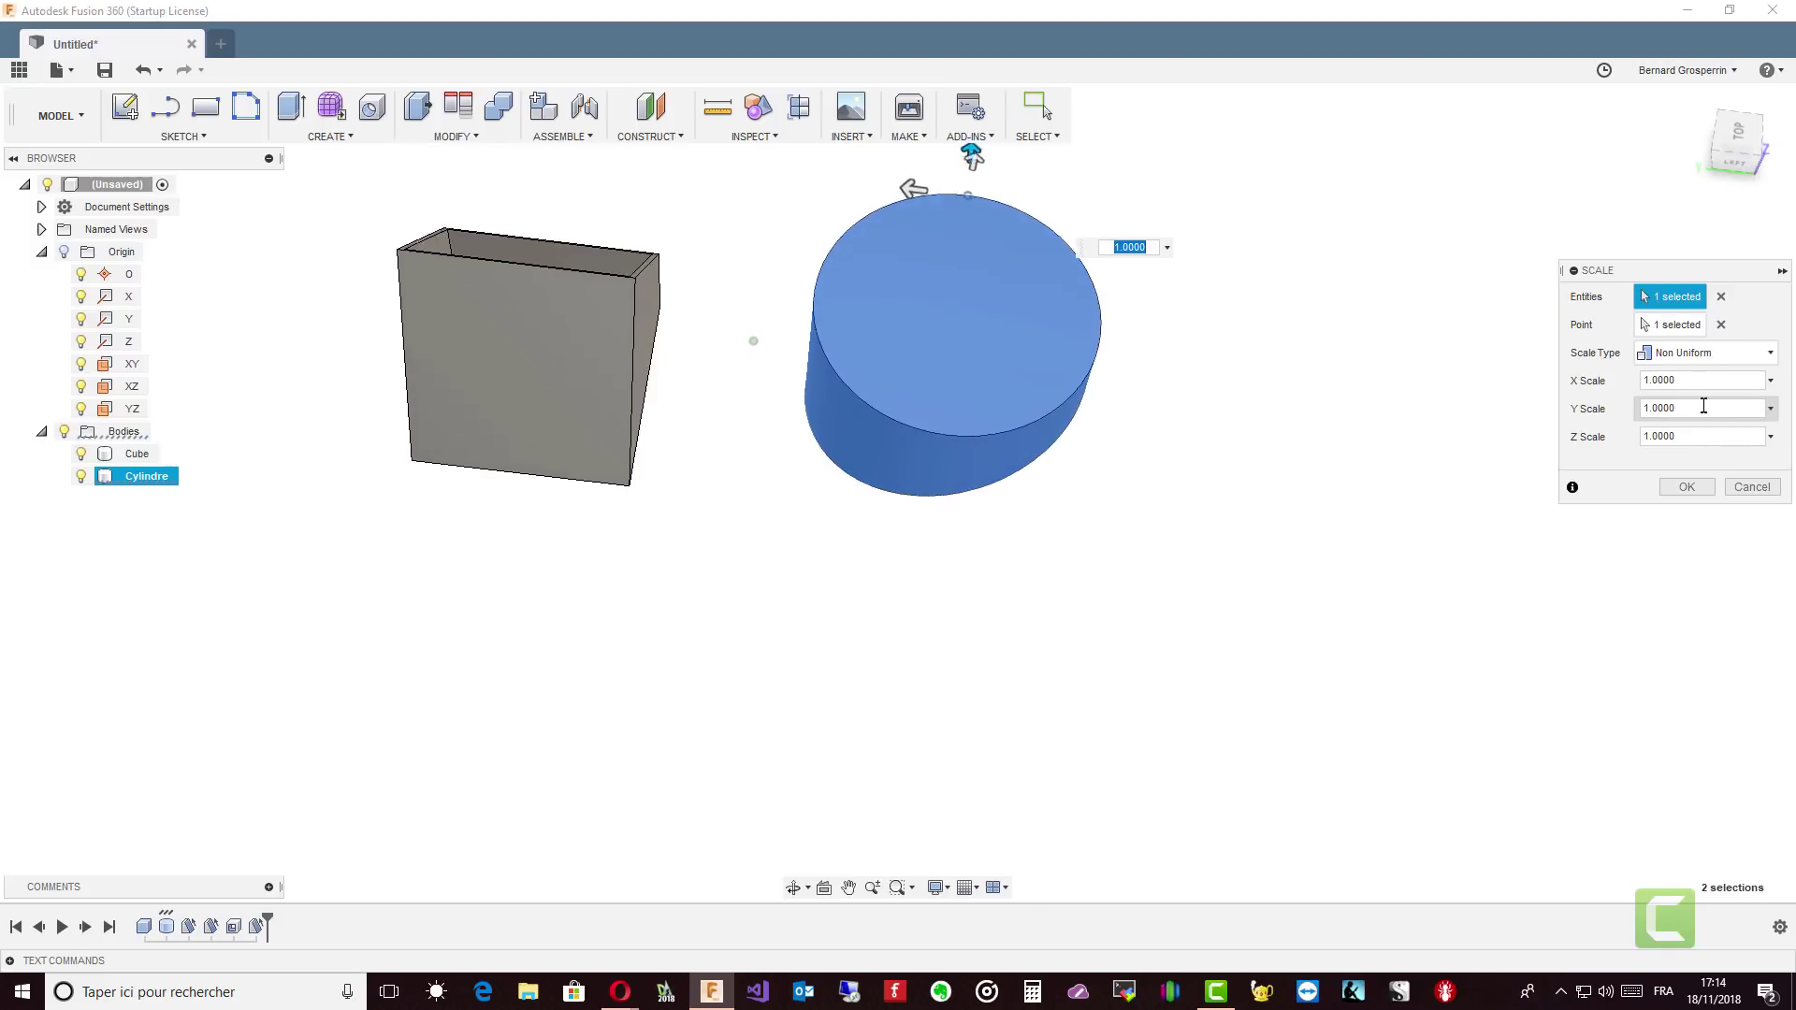
middle_click_drag(1703, 406, 1571, 416, "shift")
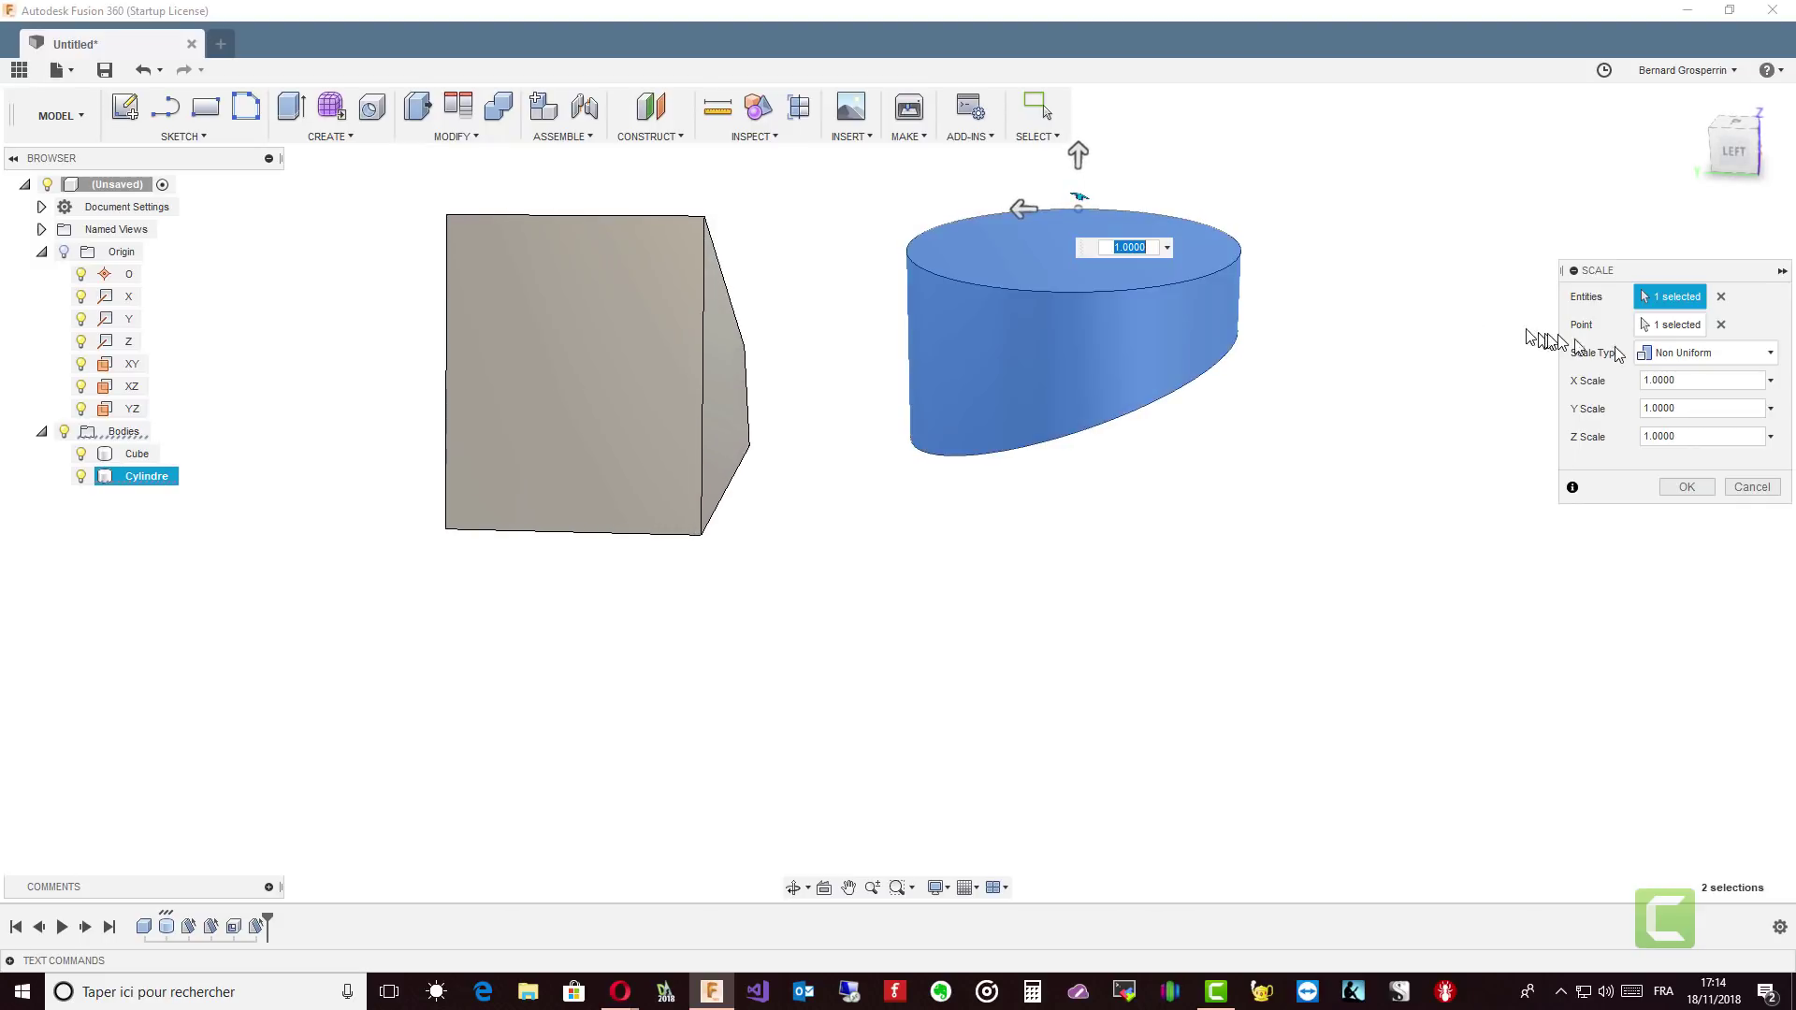
Try scaling the cylinder non-uniformly with an X scale of 1.5 and a Z scale of 0.75.
left_click(1688, 383)
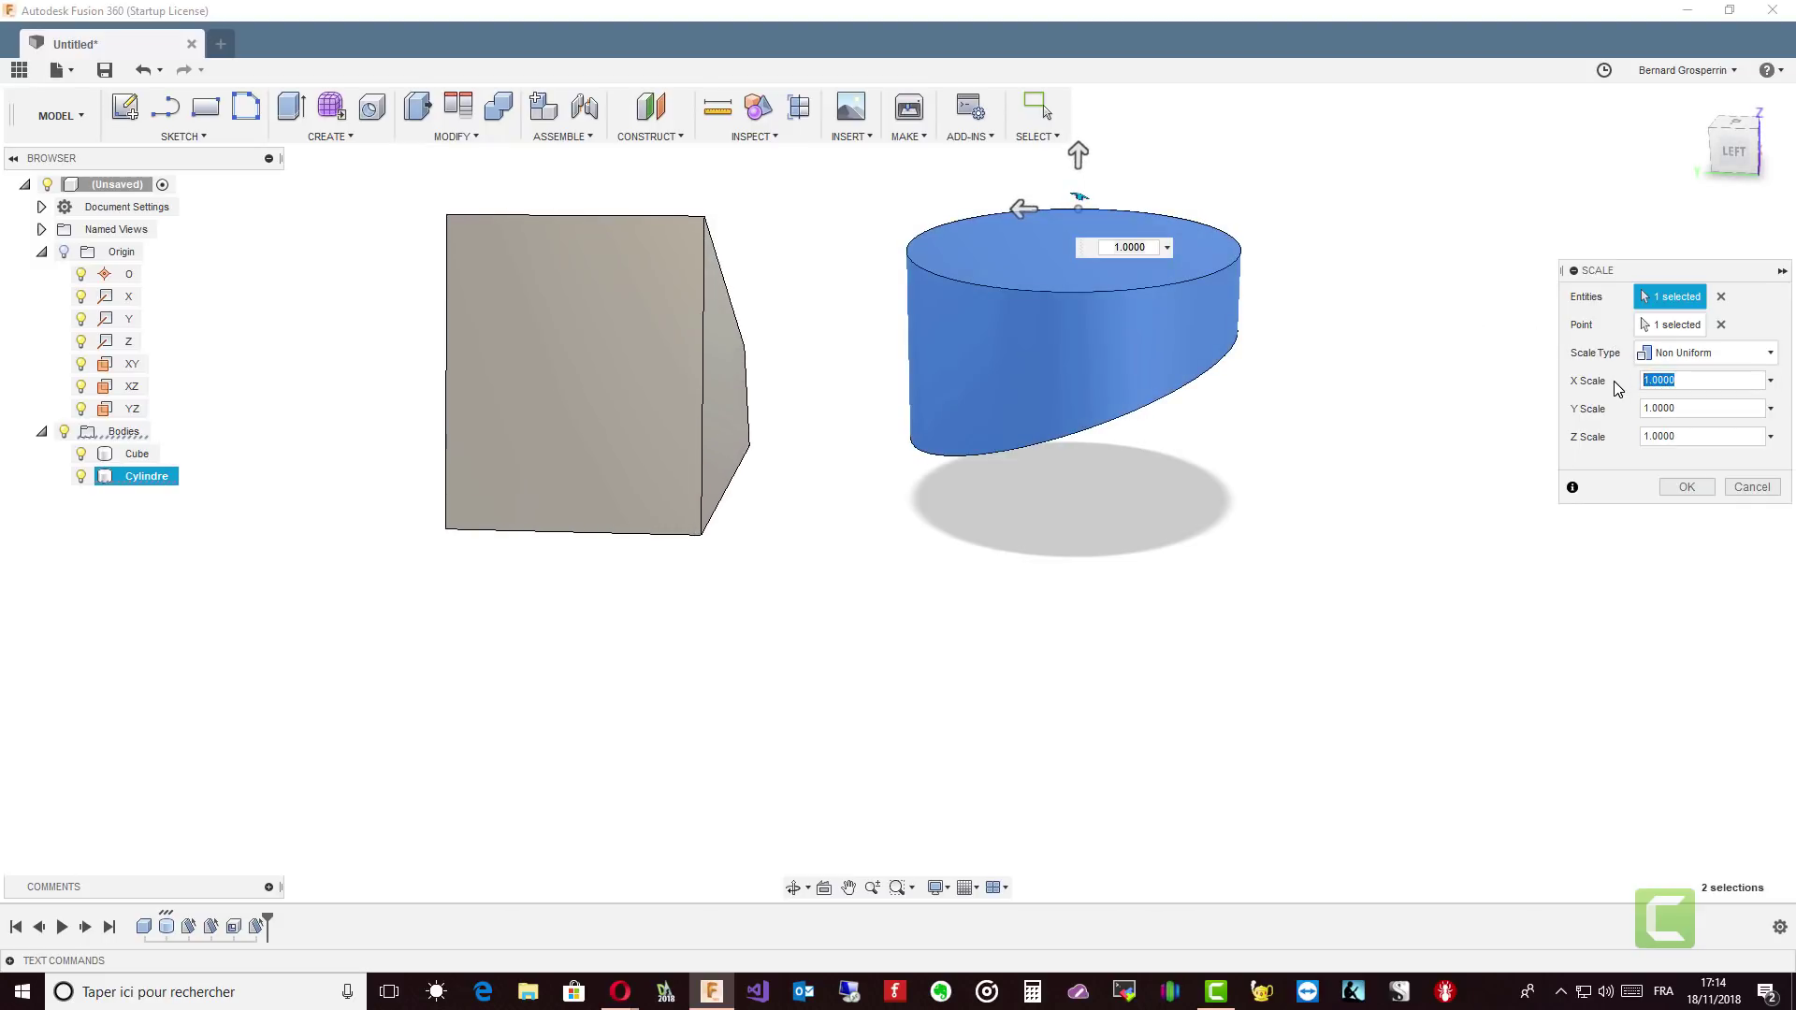
type("1.5")
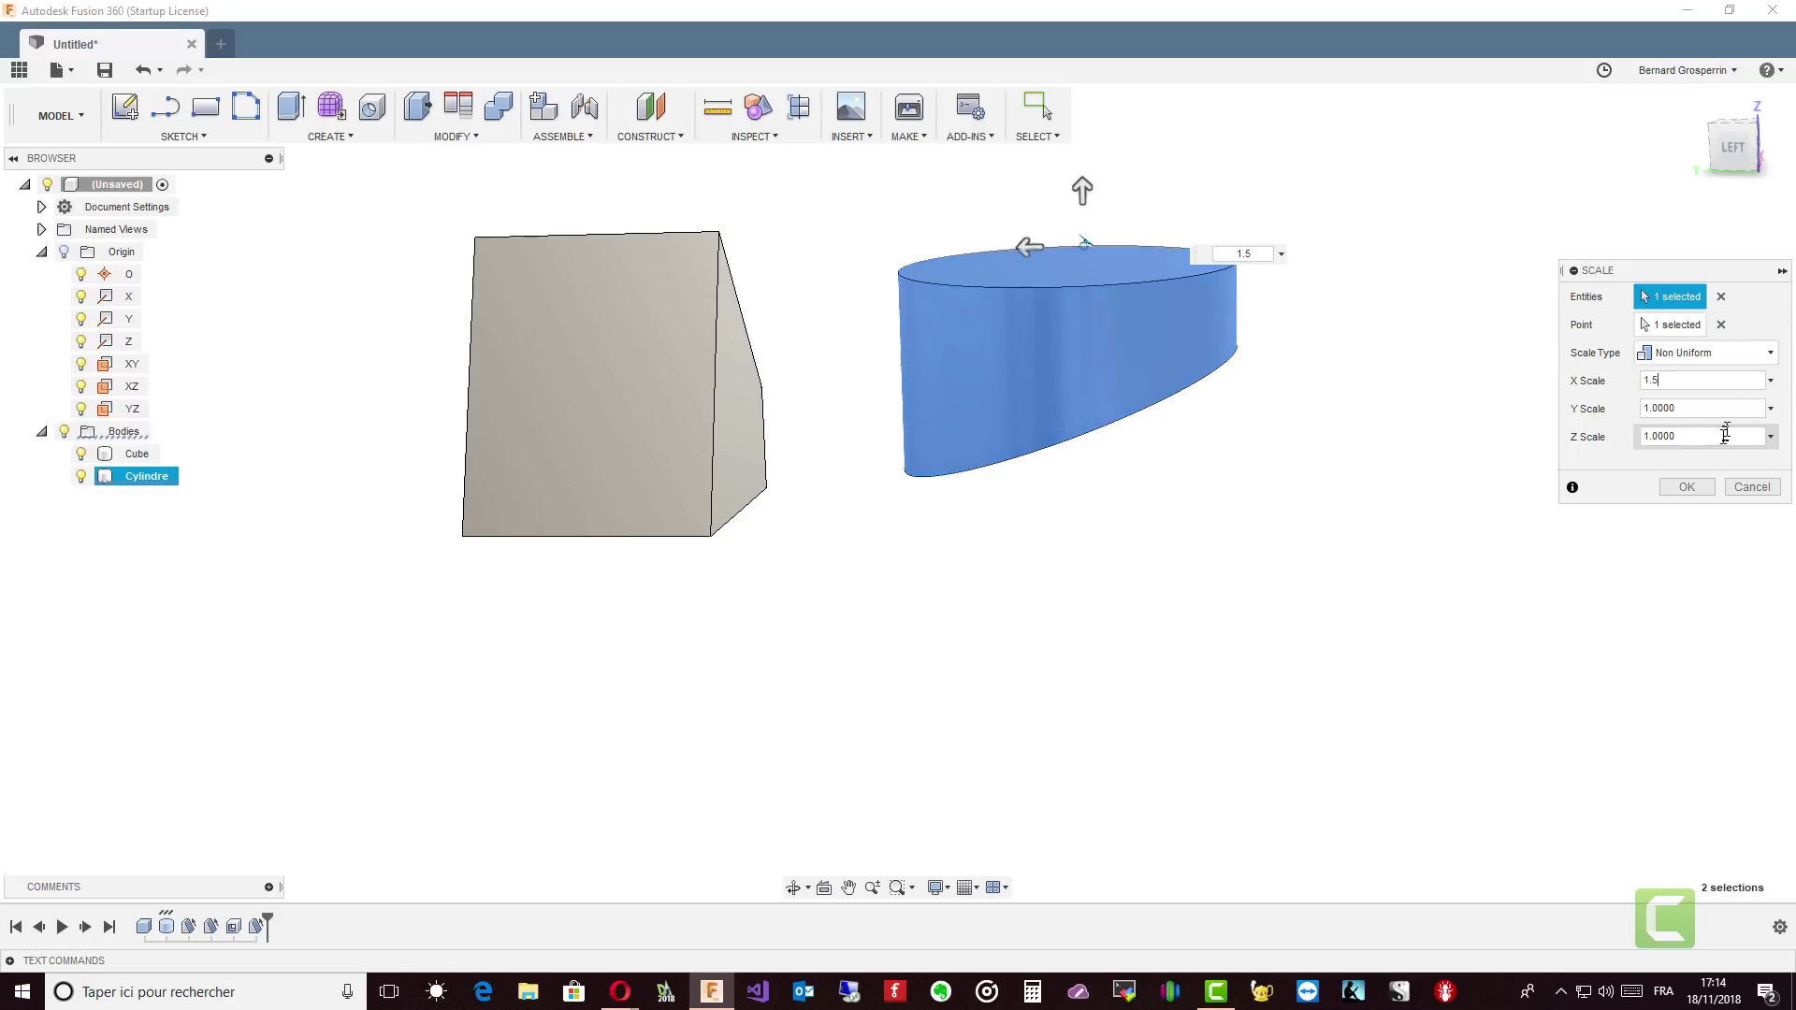
left_click_drag(1695, 436, 1639, 438)
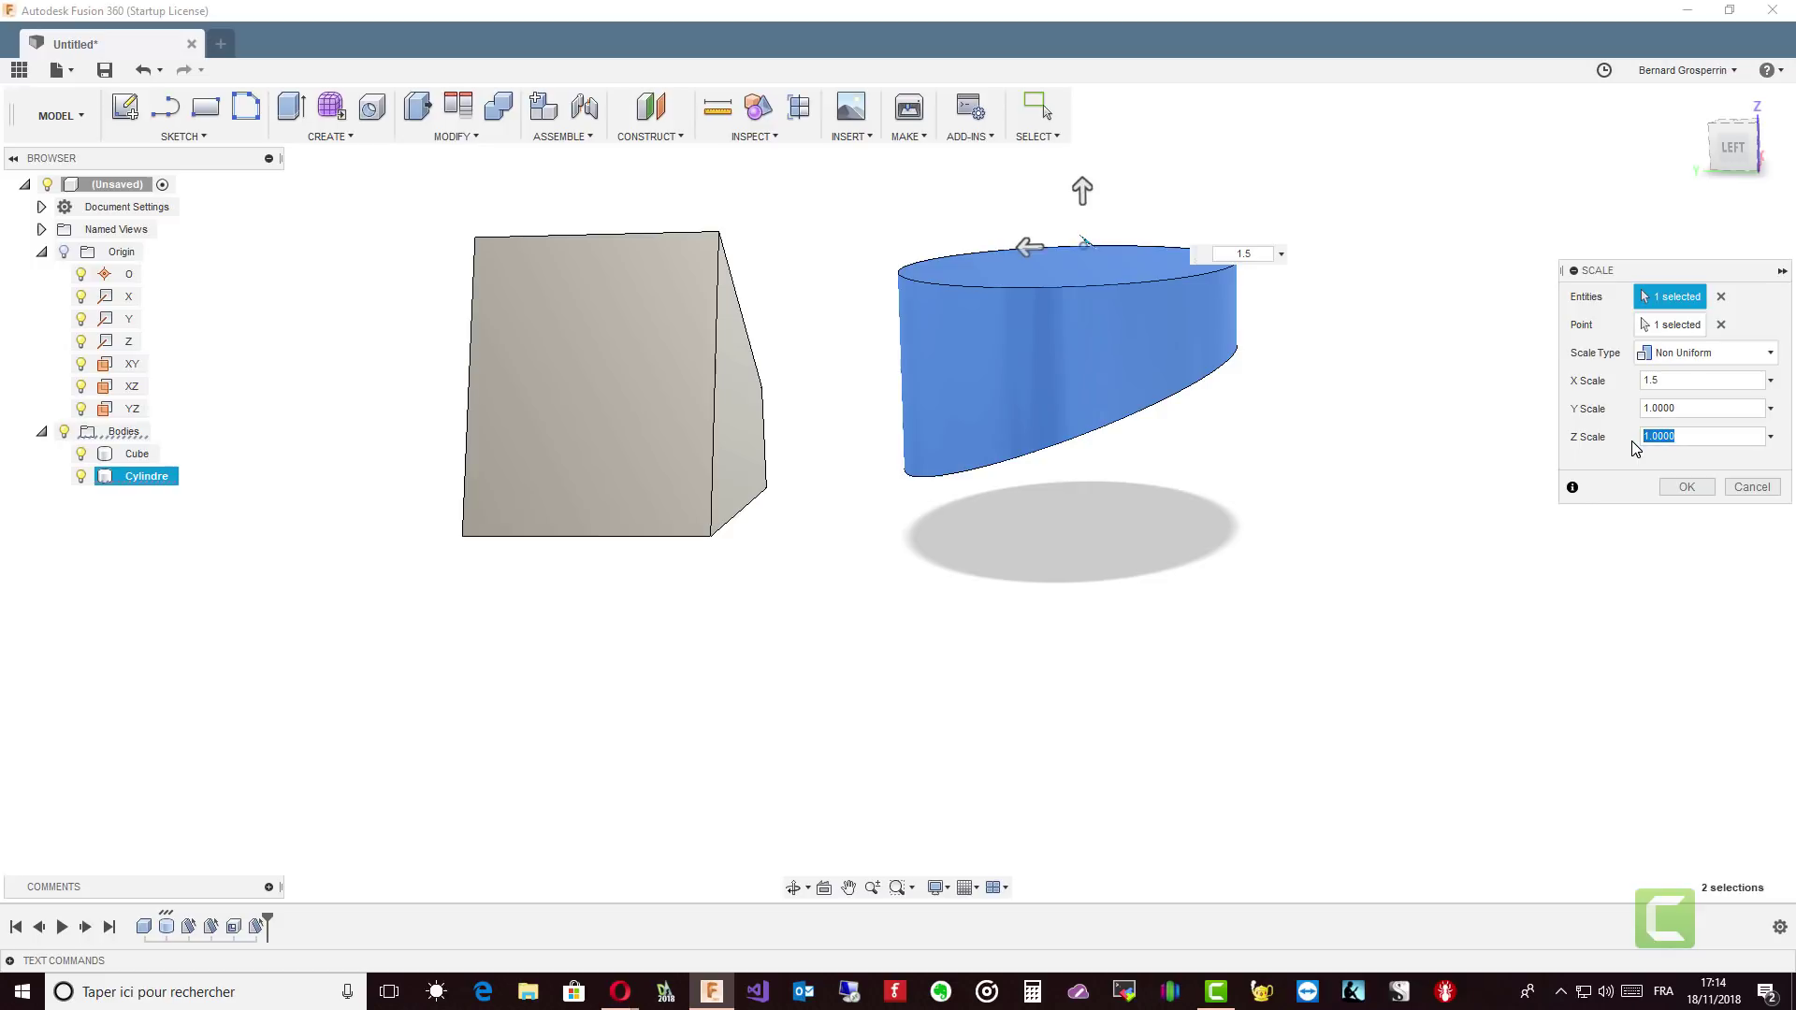
type("0.75")
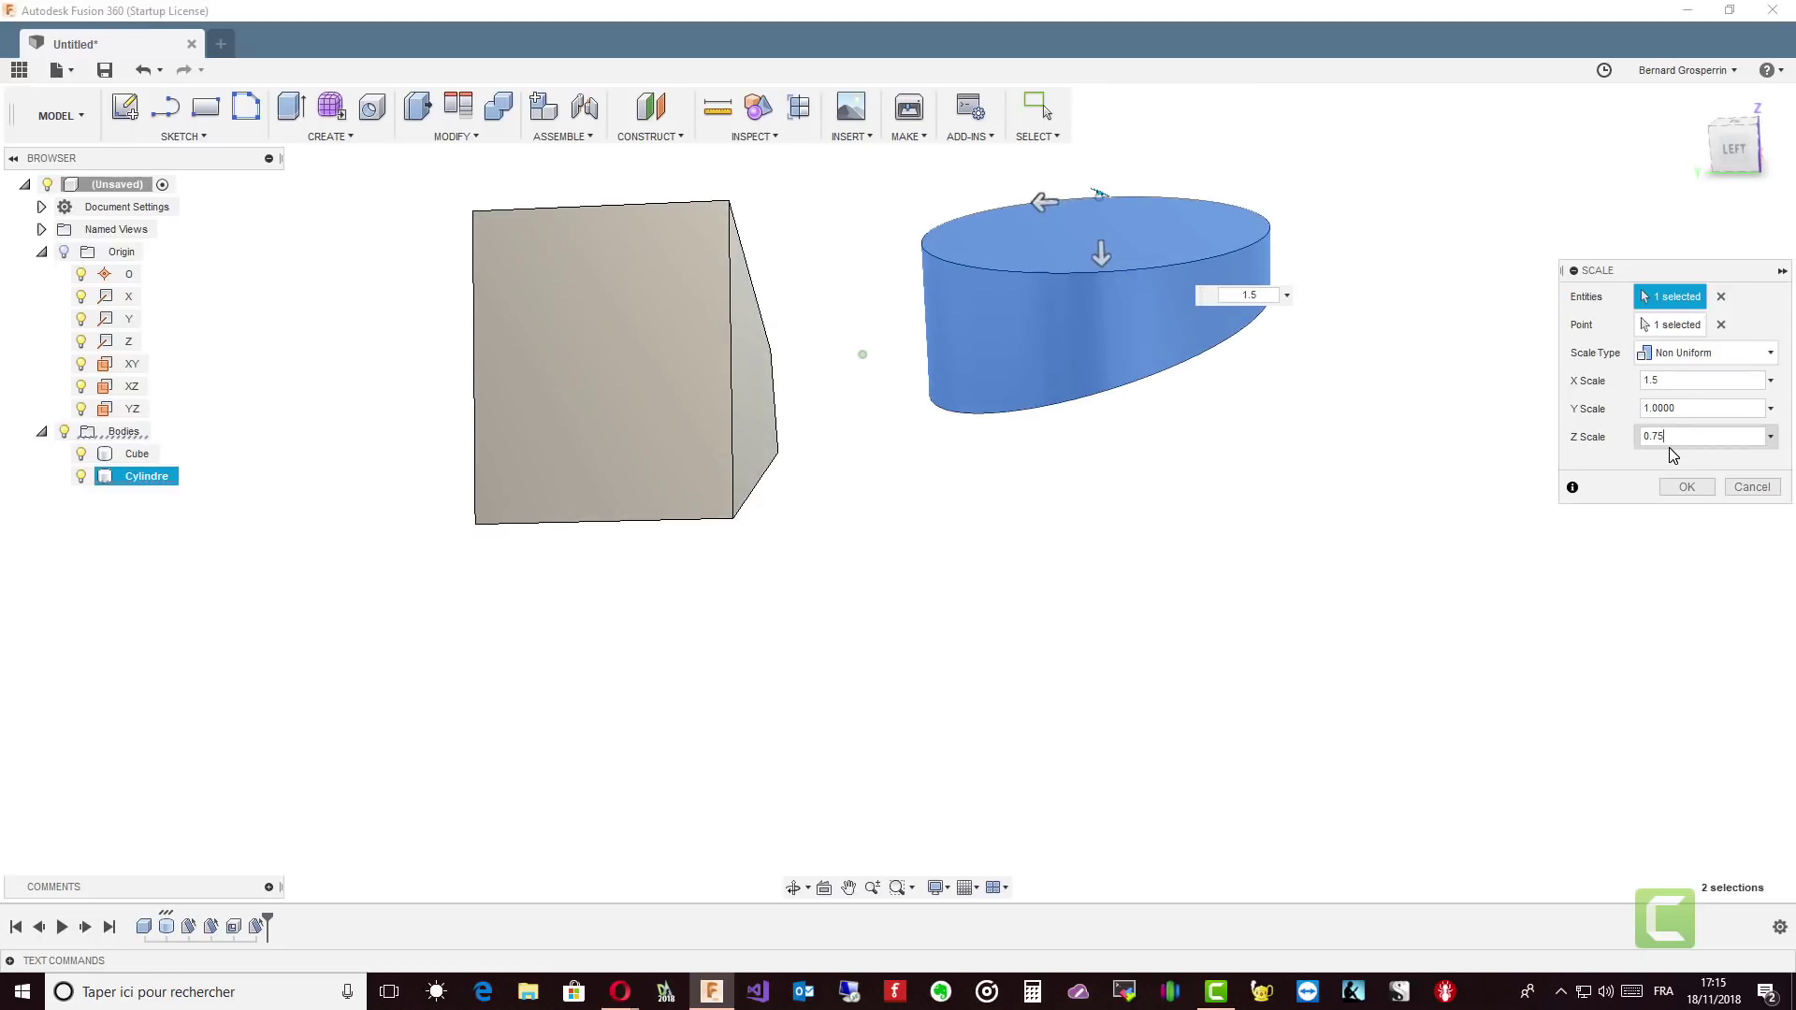
Set the cylinder's Z and X scales back to 1 and apply the non-uniform Scale.
key("Return")
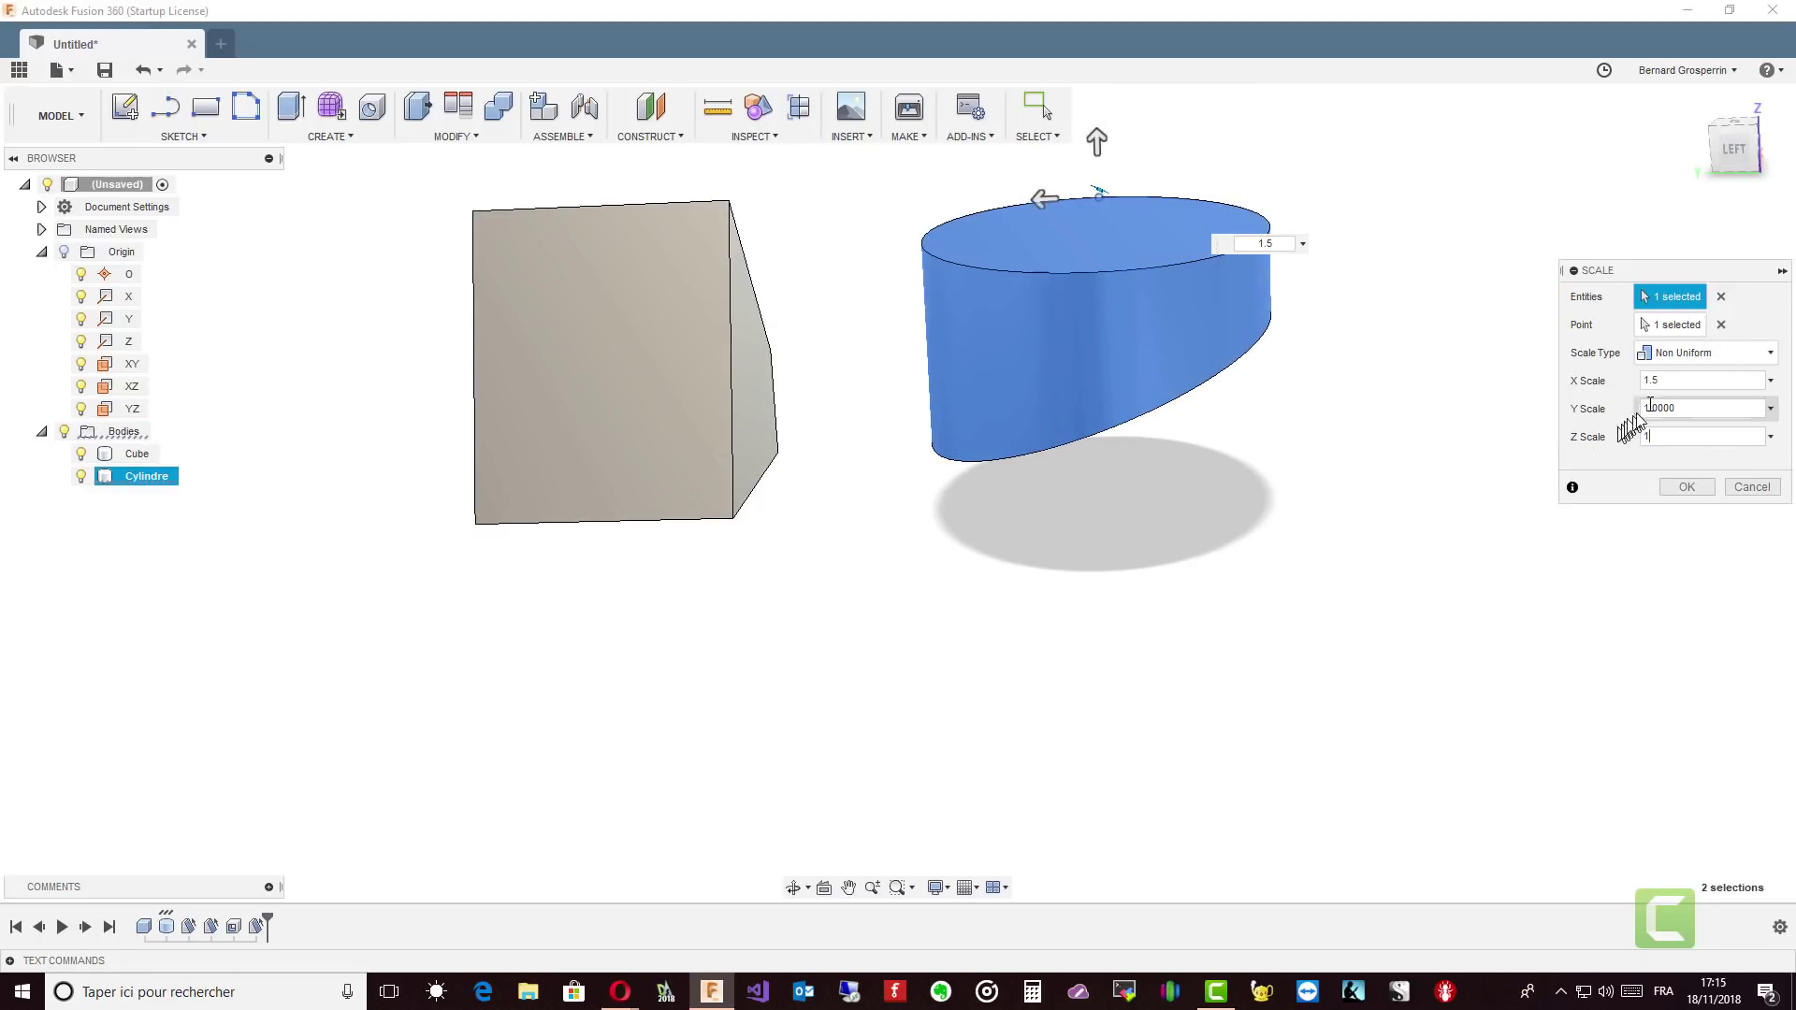
left_click_drag(1669, 380, 1602, 388)
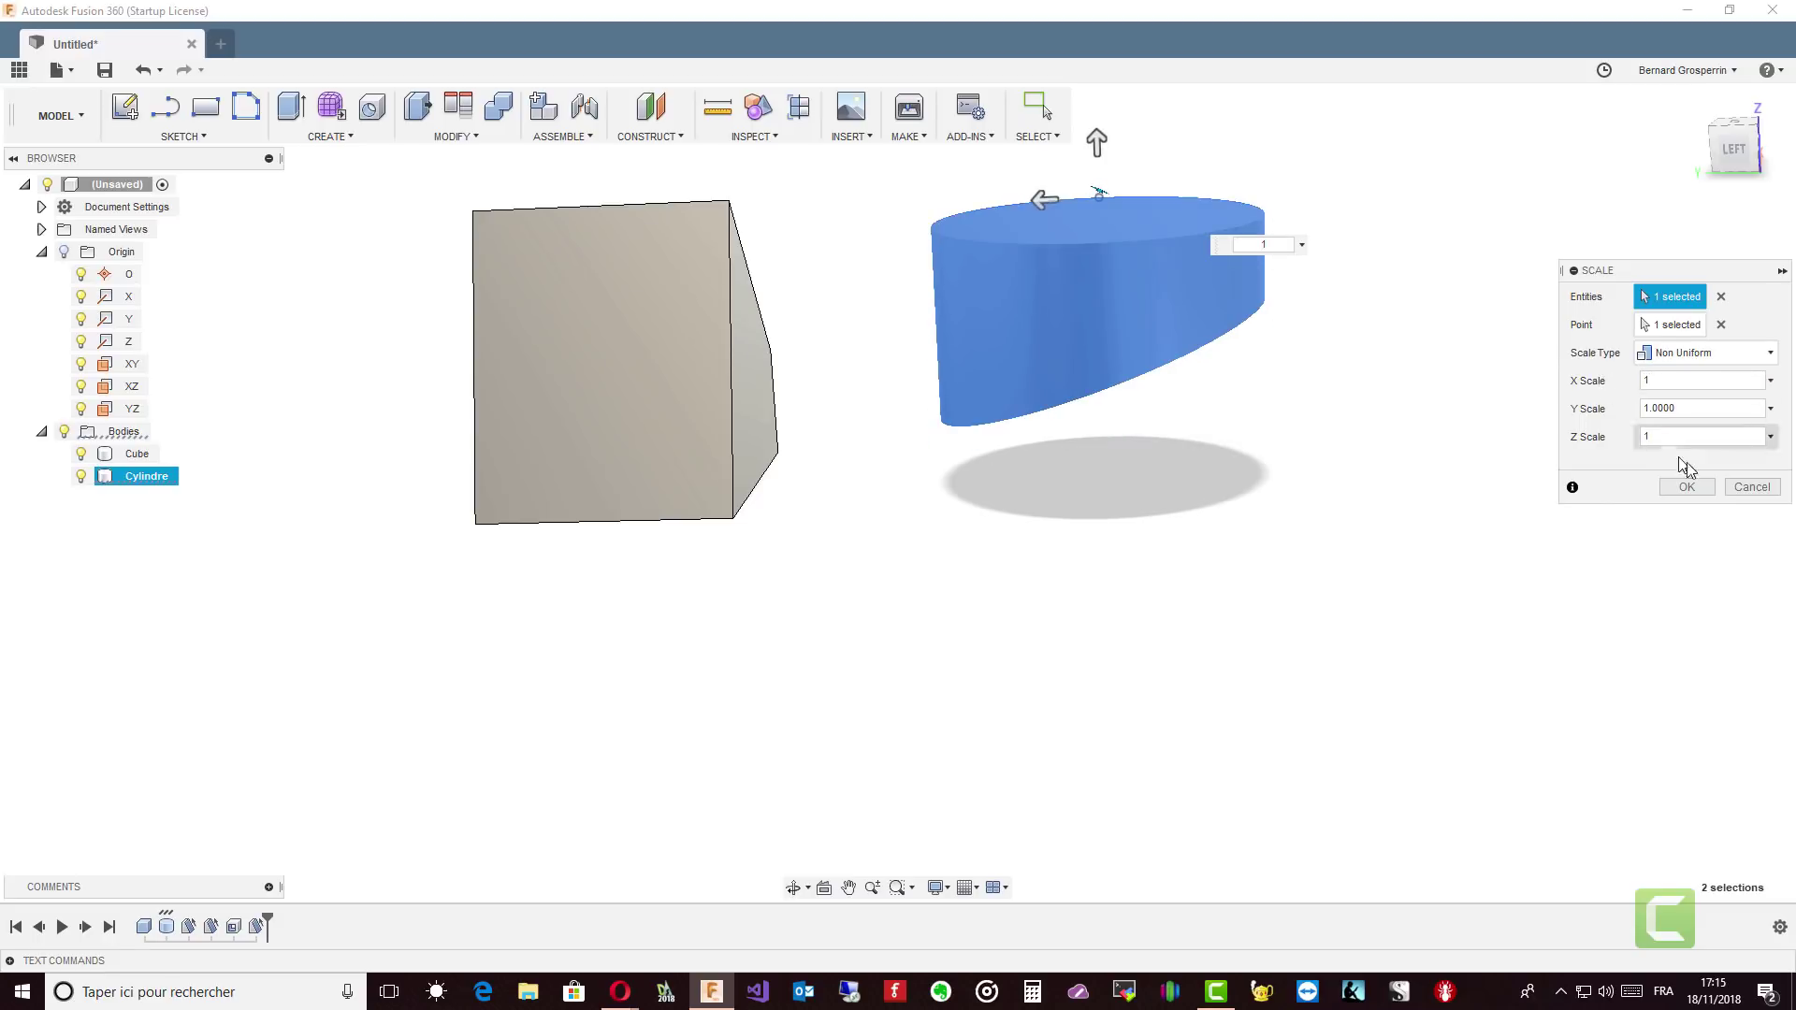
left_click(1686, 486)
middle_click_drag(1296, 346, 861, 248, "shift")
left_click(491, 138)
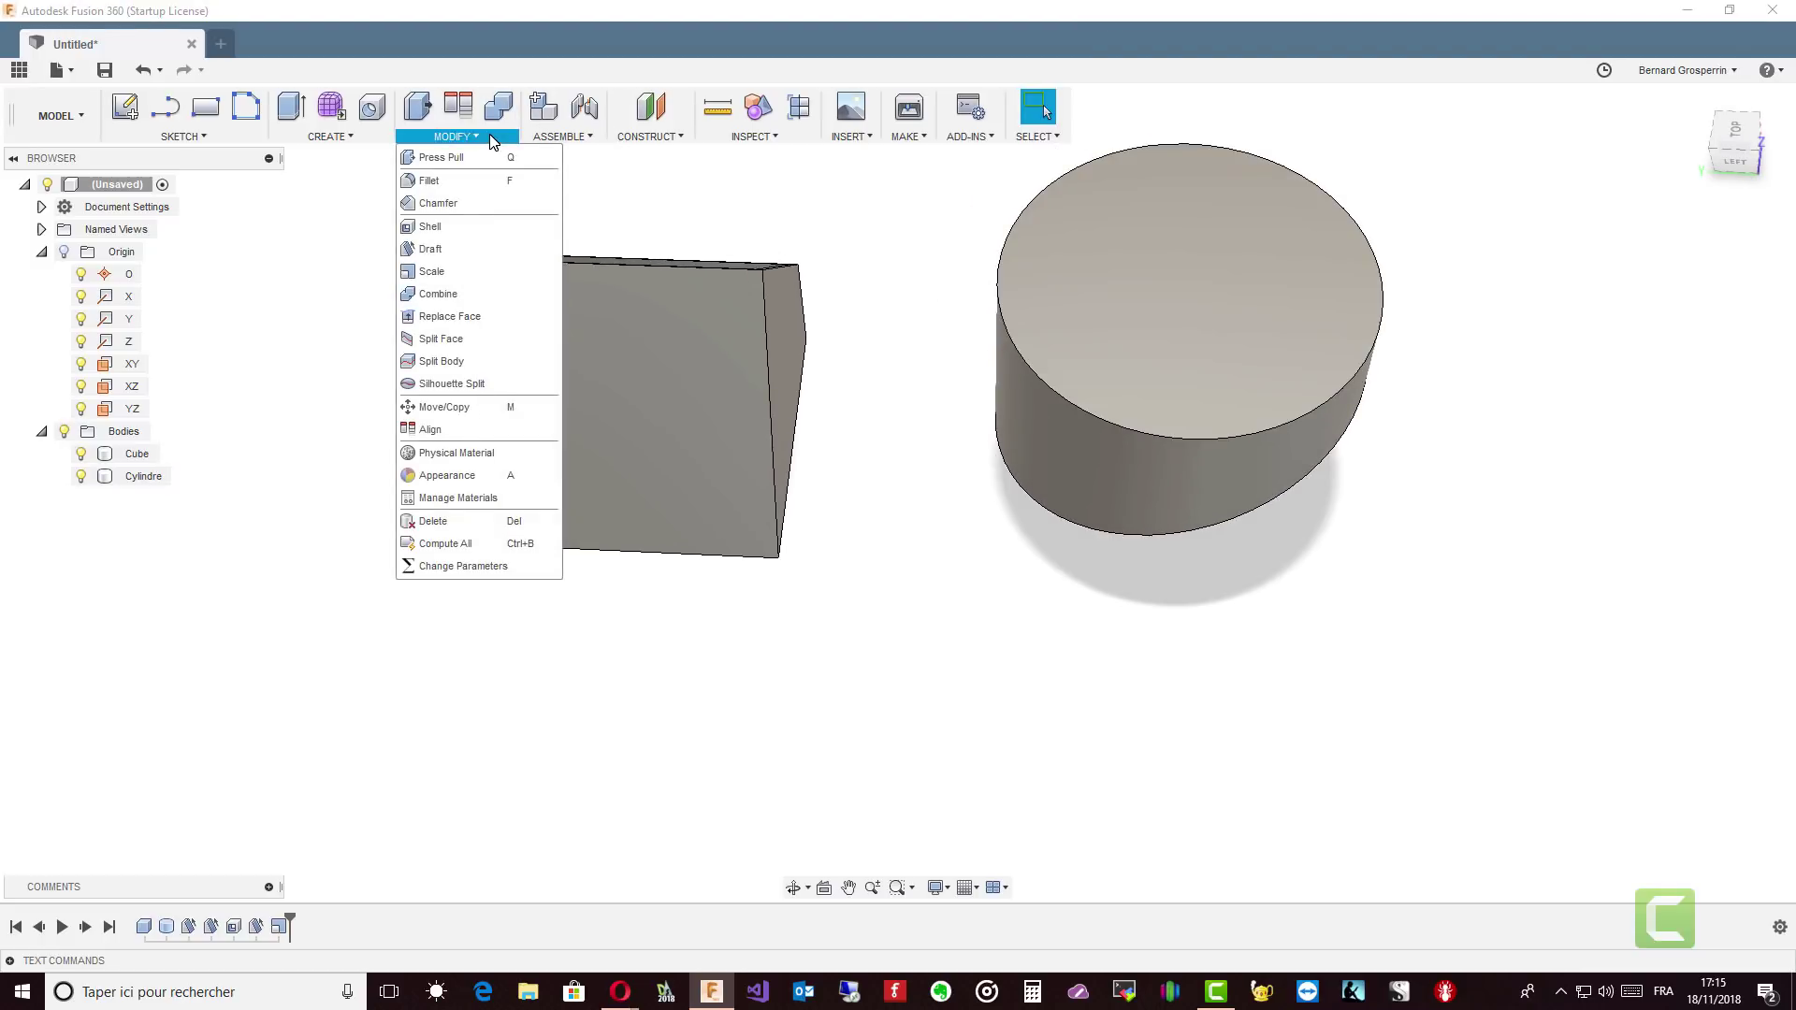
left_click(452, 295)
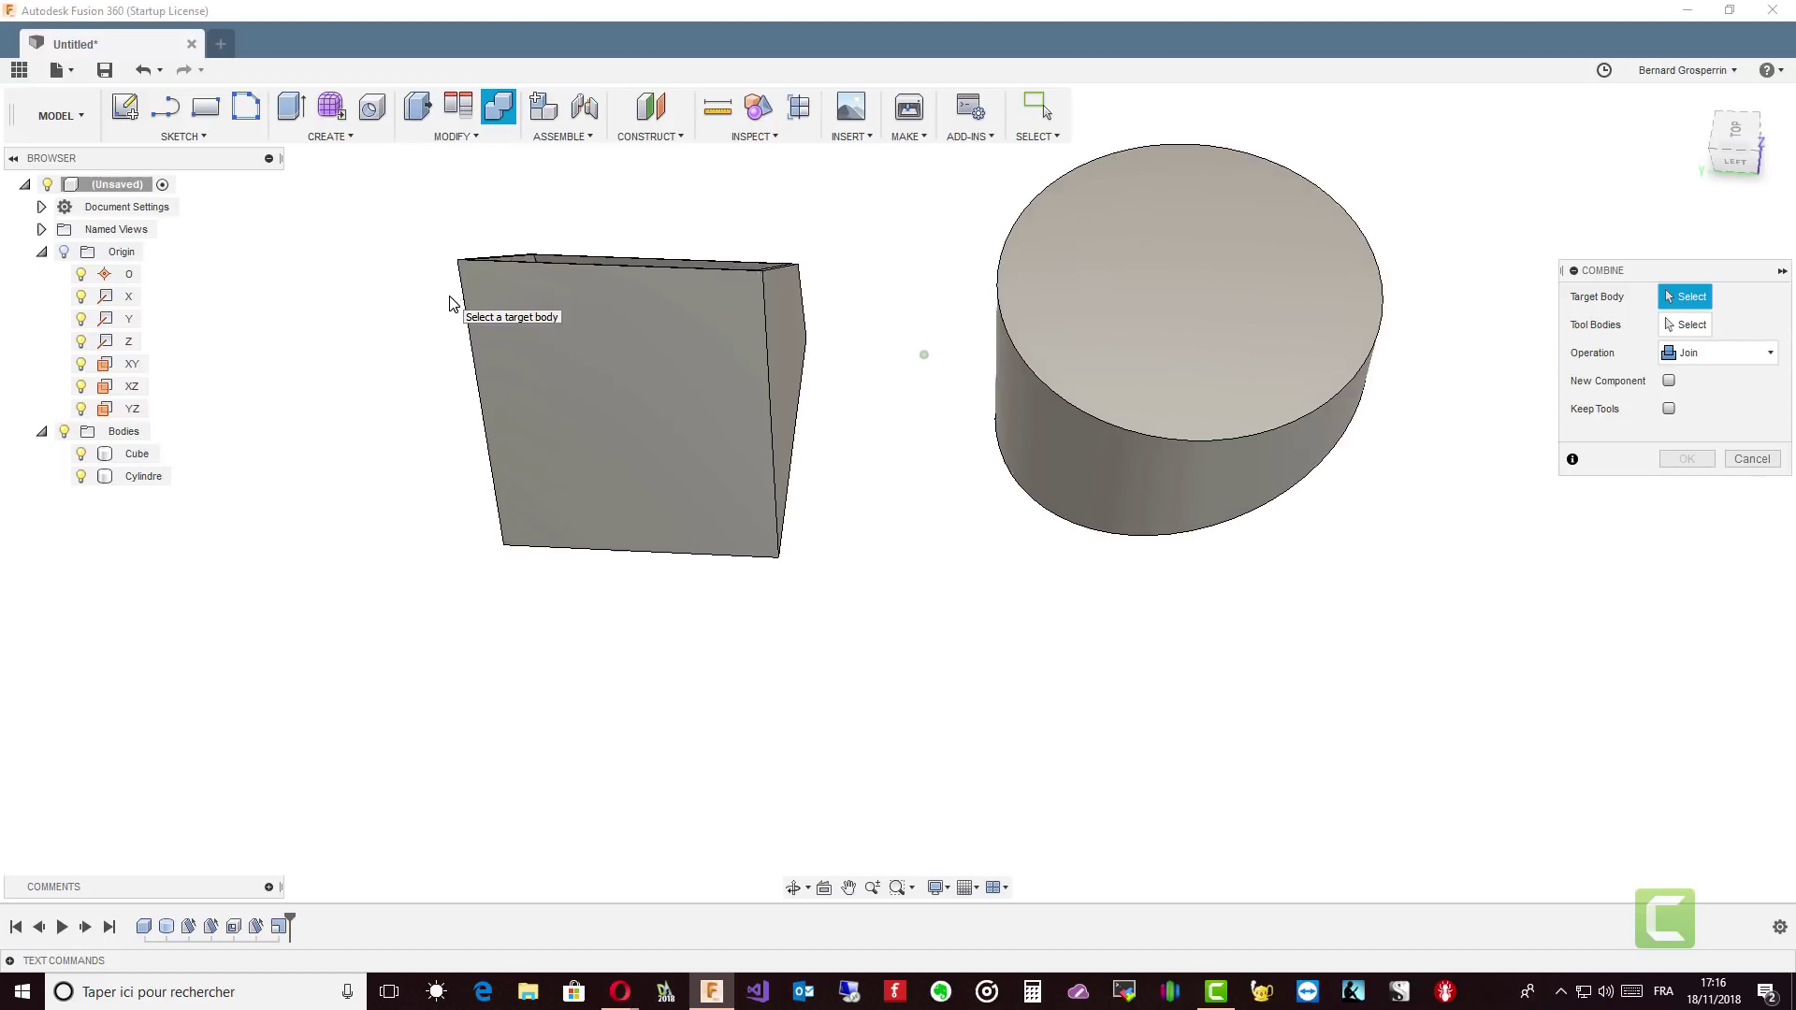
middle_click_drag(447, 295, 375, 368, "shift")
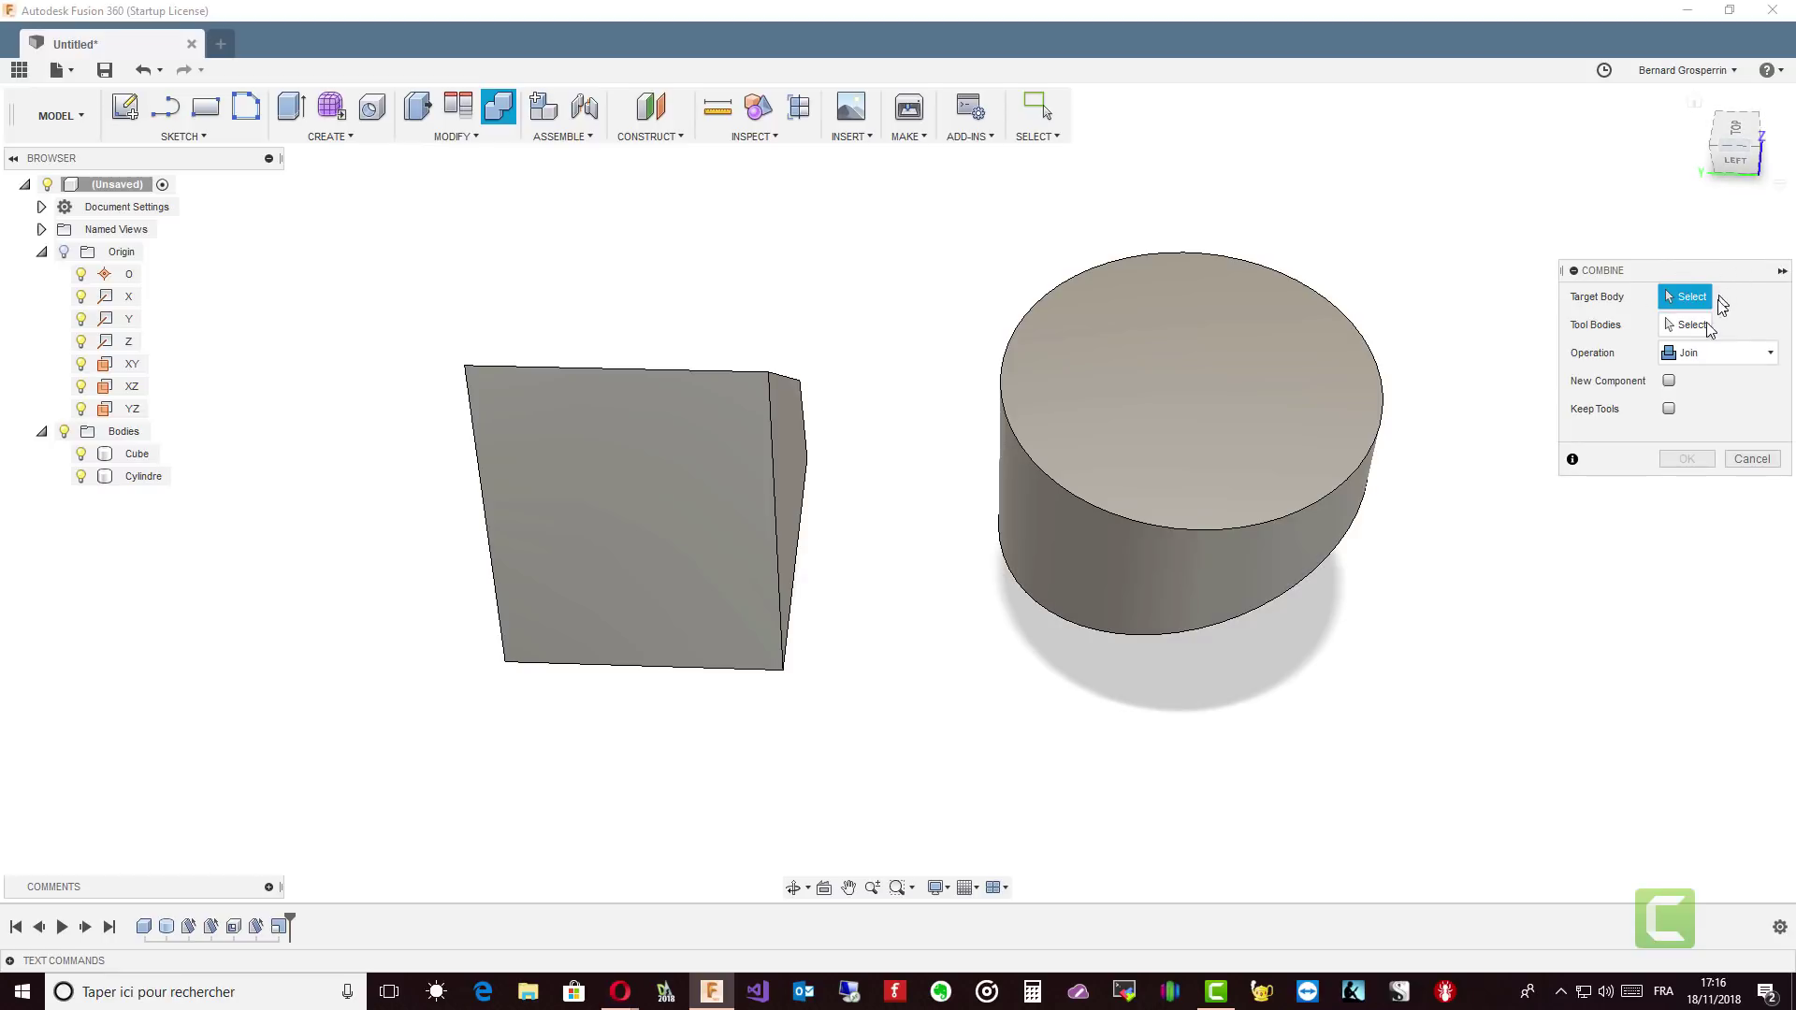
left_click(1240, 412)
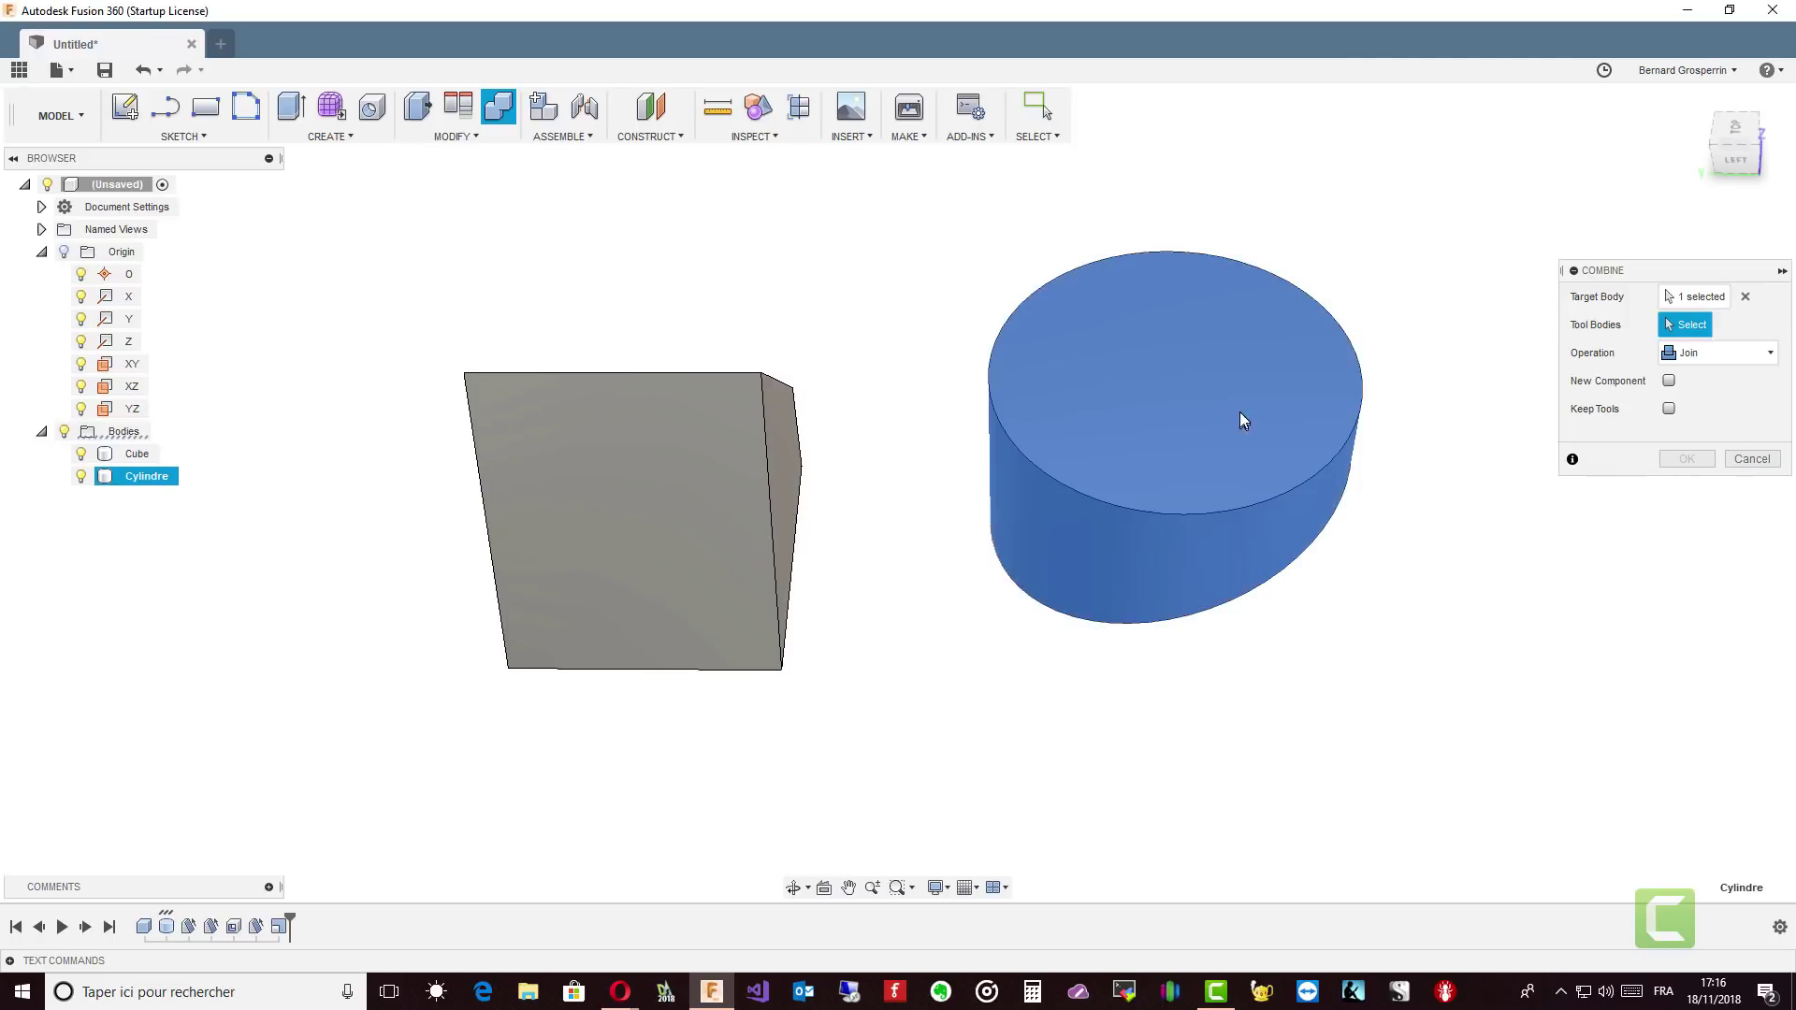
left_click(1751, 458)
left_click(1172, 413)
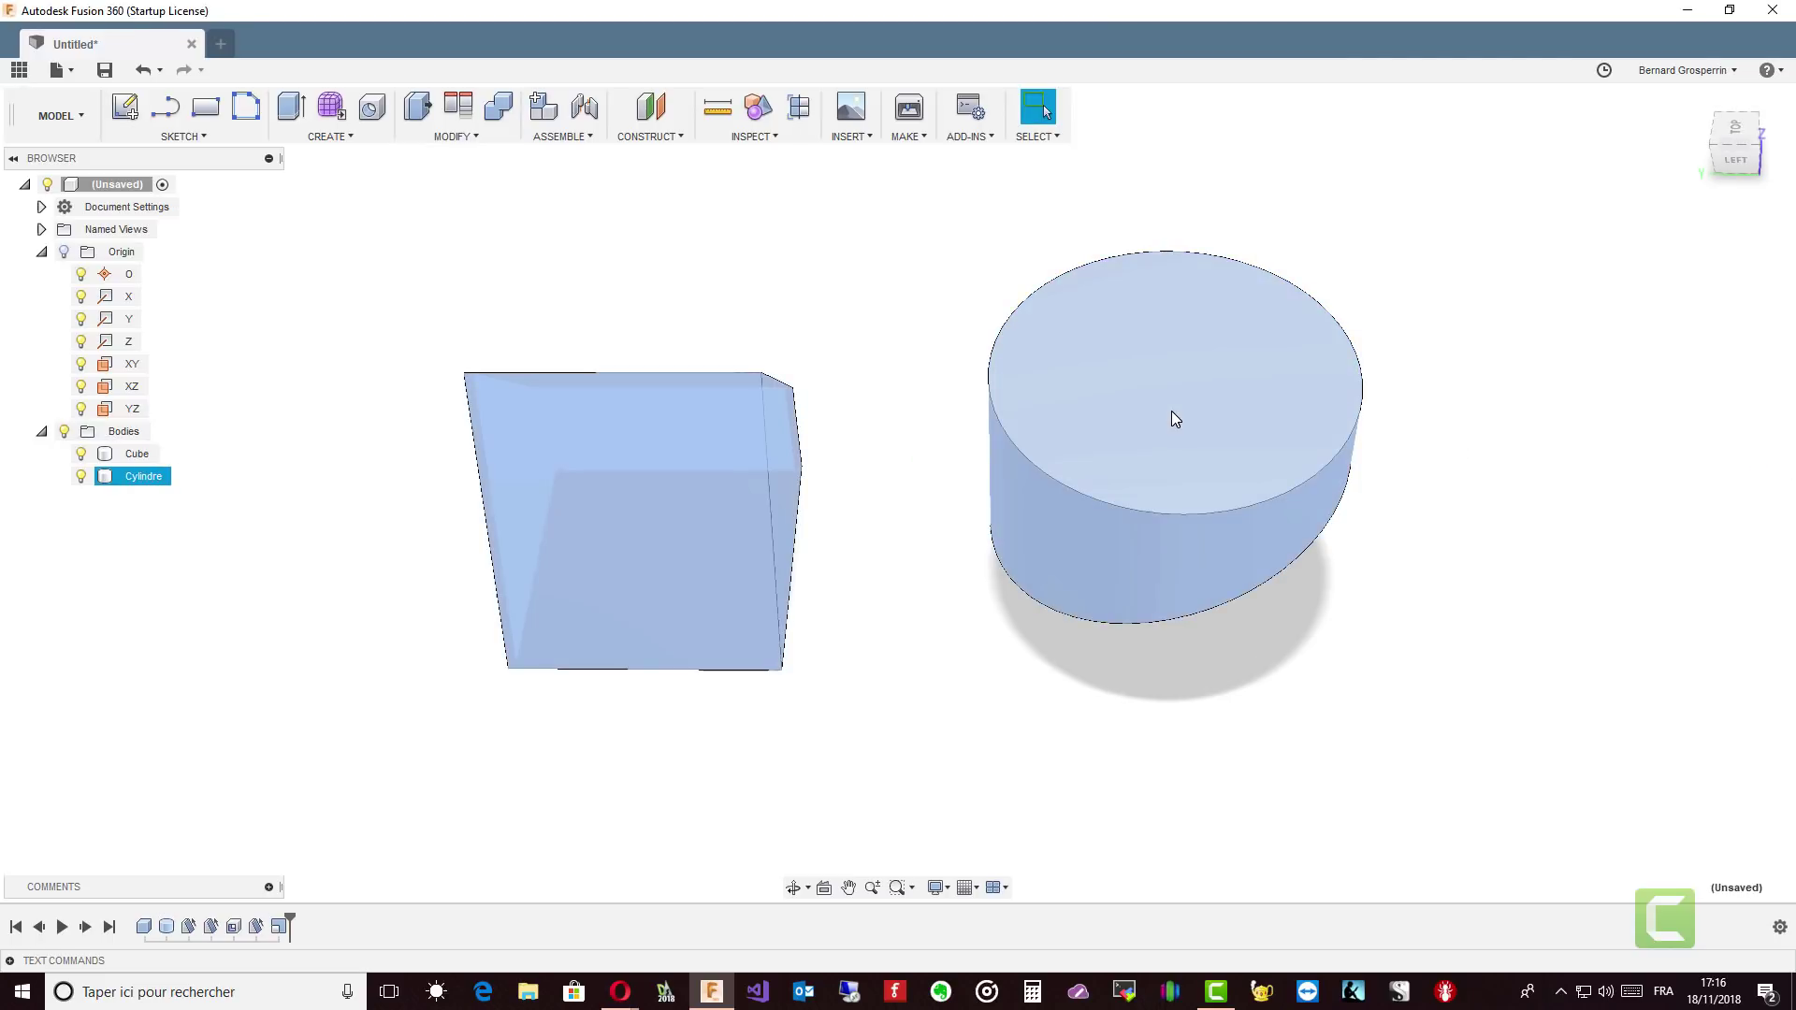
left_click(1447, 451)
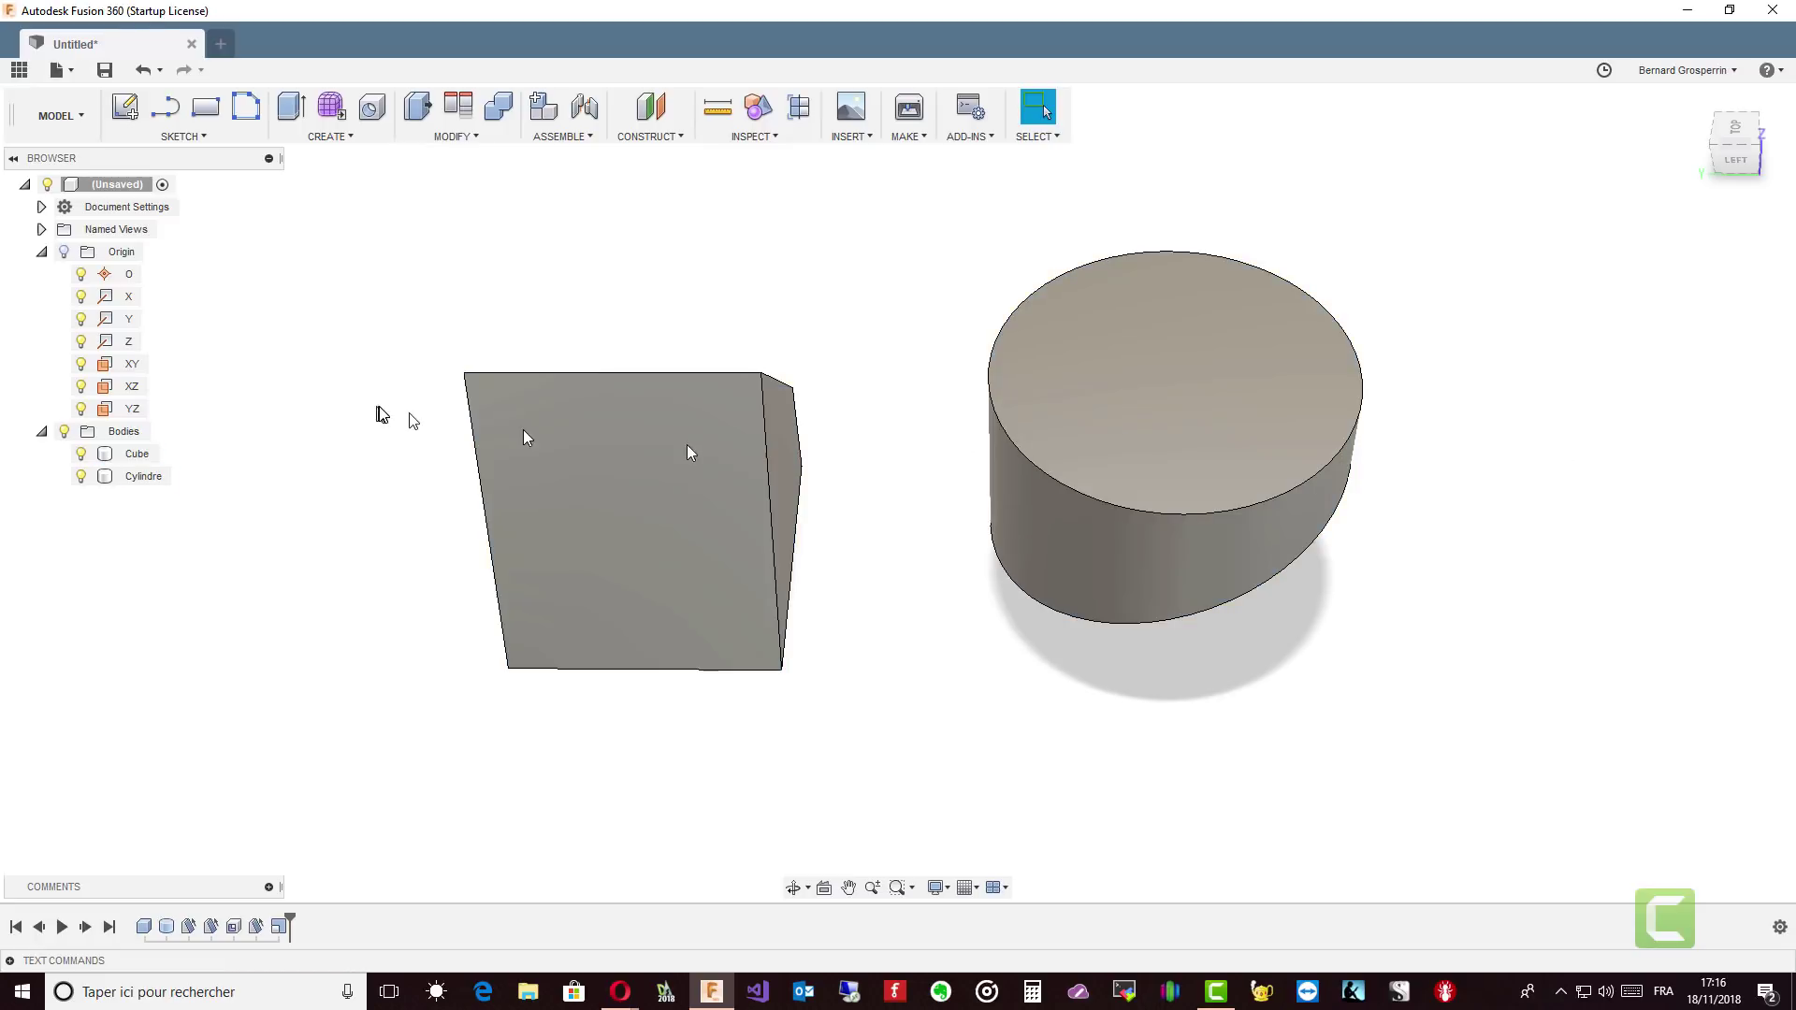
Move the cylinder about 366.68 mm along Y so that it overlaps the cube.
left_click(146, 477)
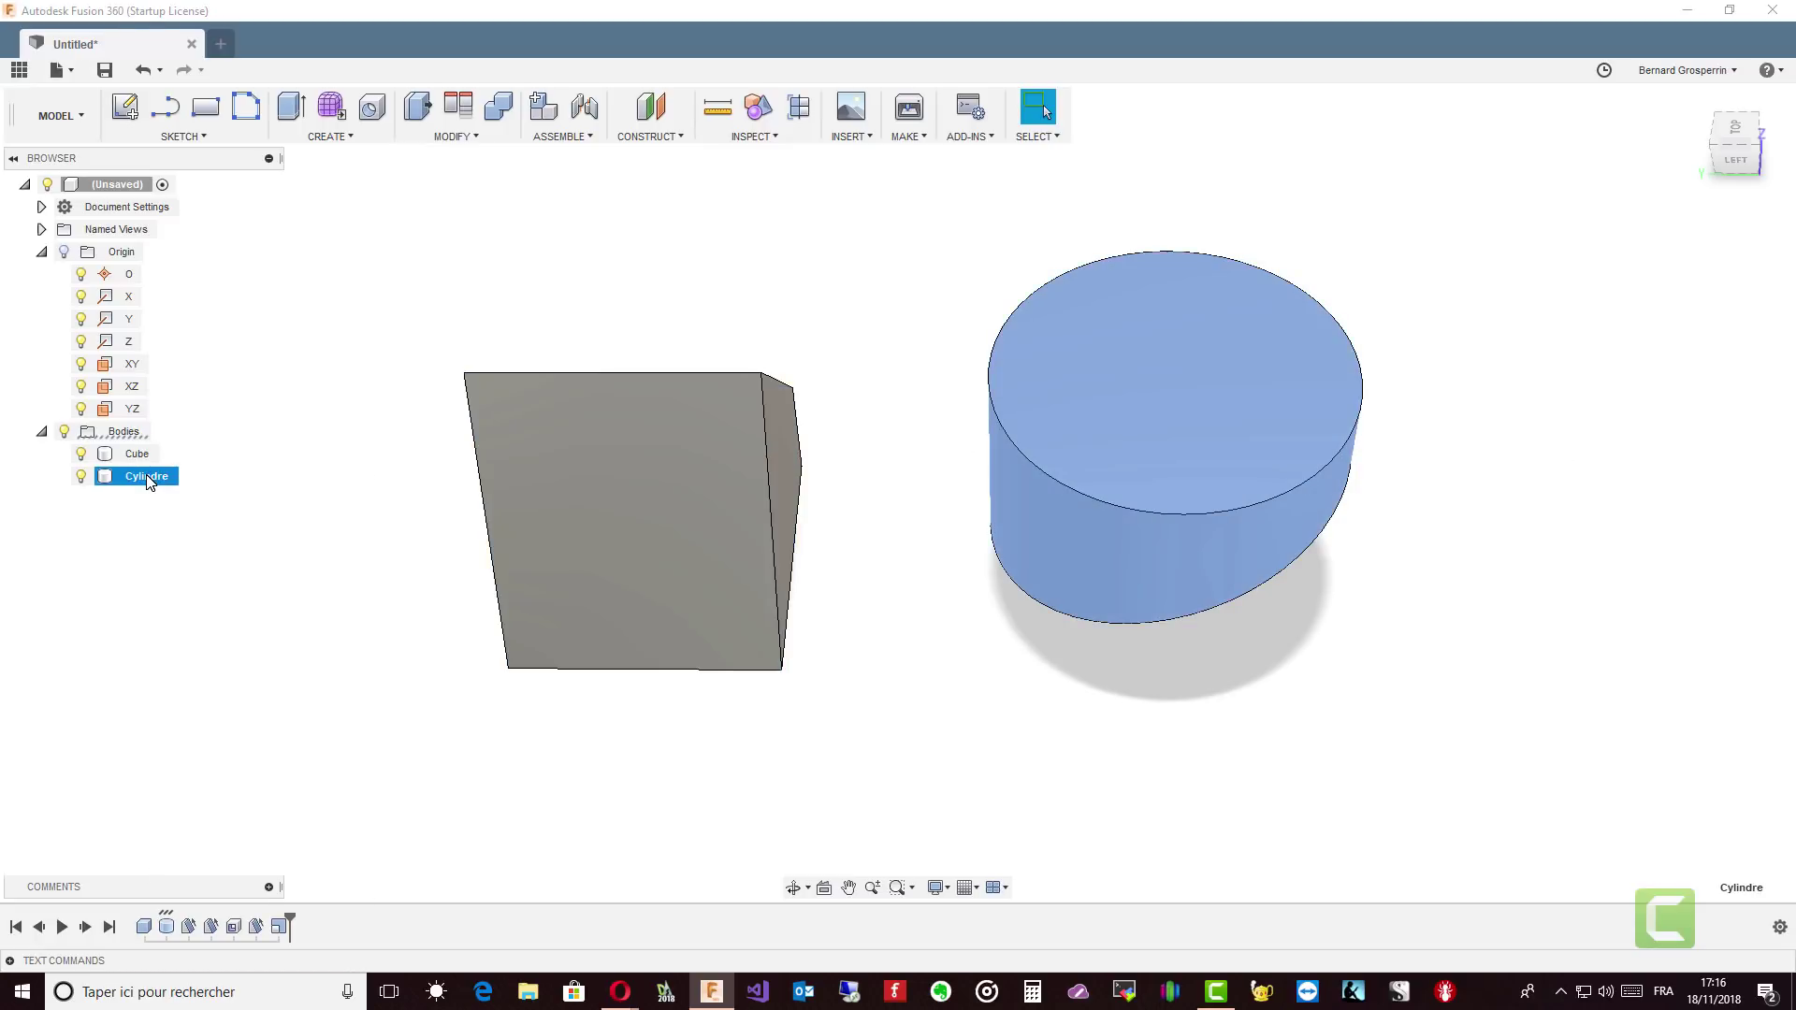
right_click(147, 479)
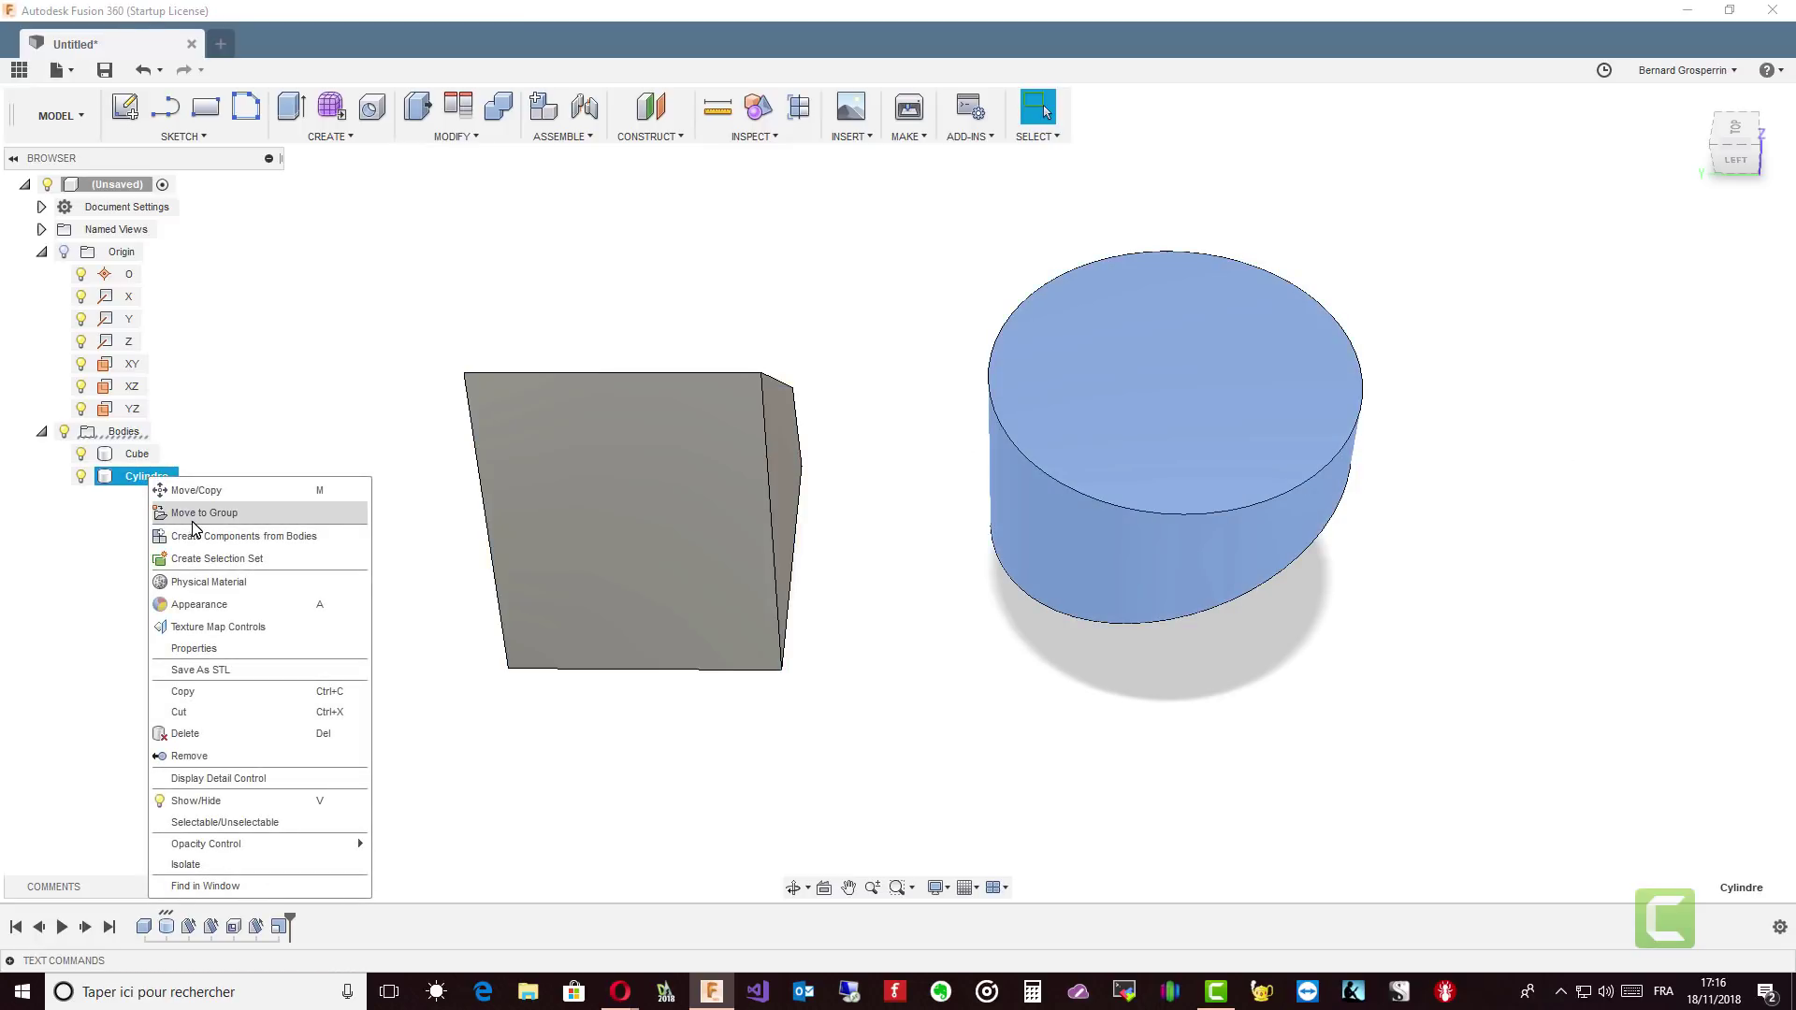
left_click(198, 491)
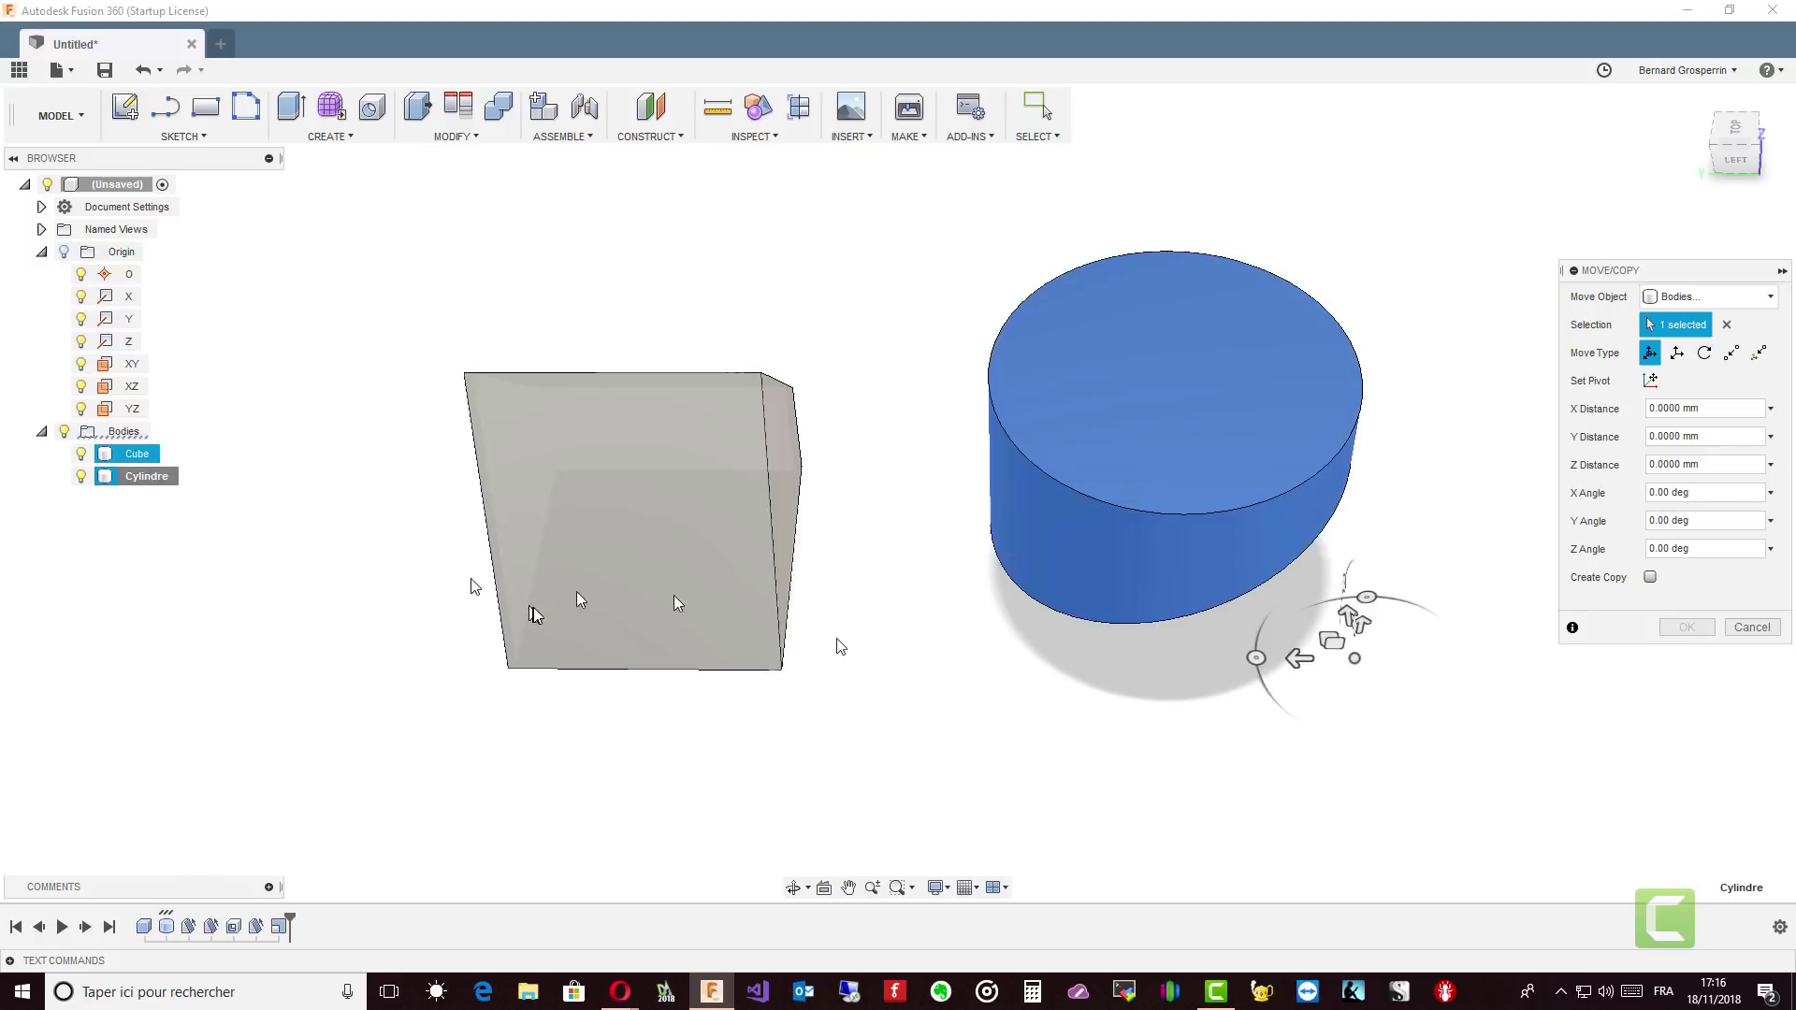
left_click_drag(1299, 659, 761, 650)
middle_click_drag(762, 650, 1676, 645, "shift")
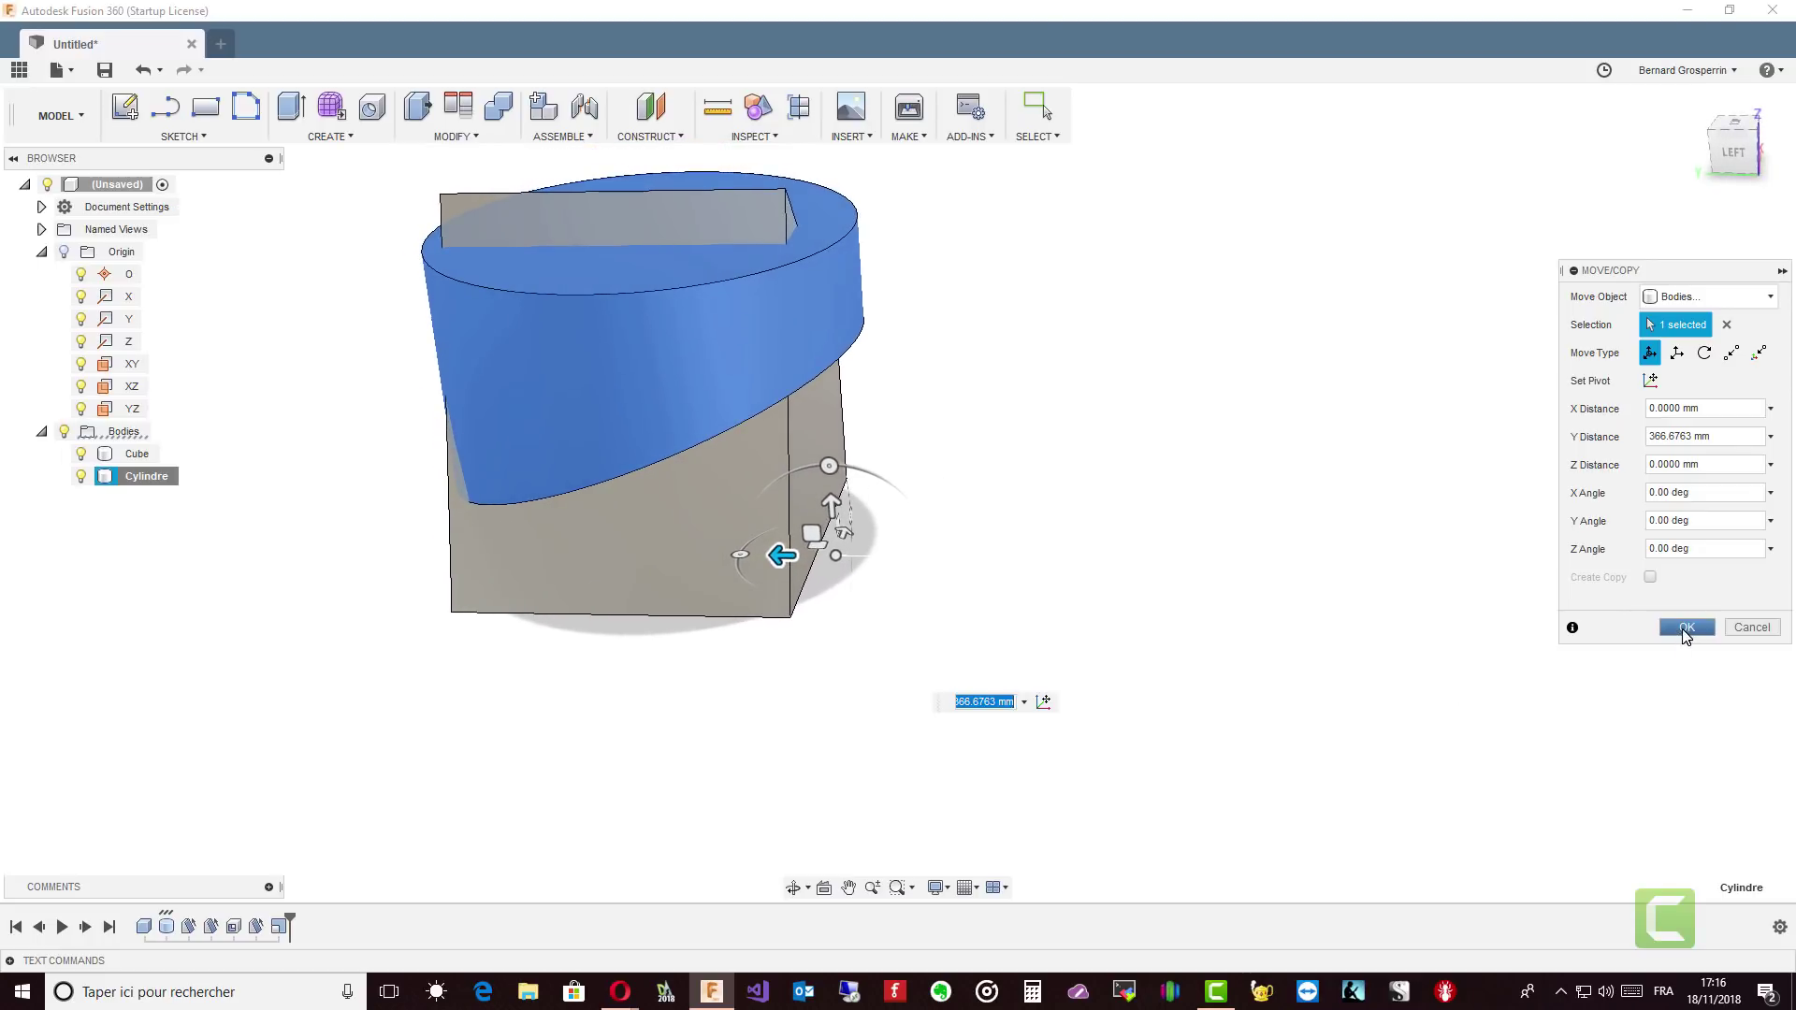
left_click(1685, 627)
Combine the two bodies with the Join operation, using the cube as target and the cylinder as tool body.
middle_click_drag(1263, 641, 485, 131, "shift")
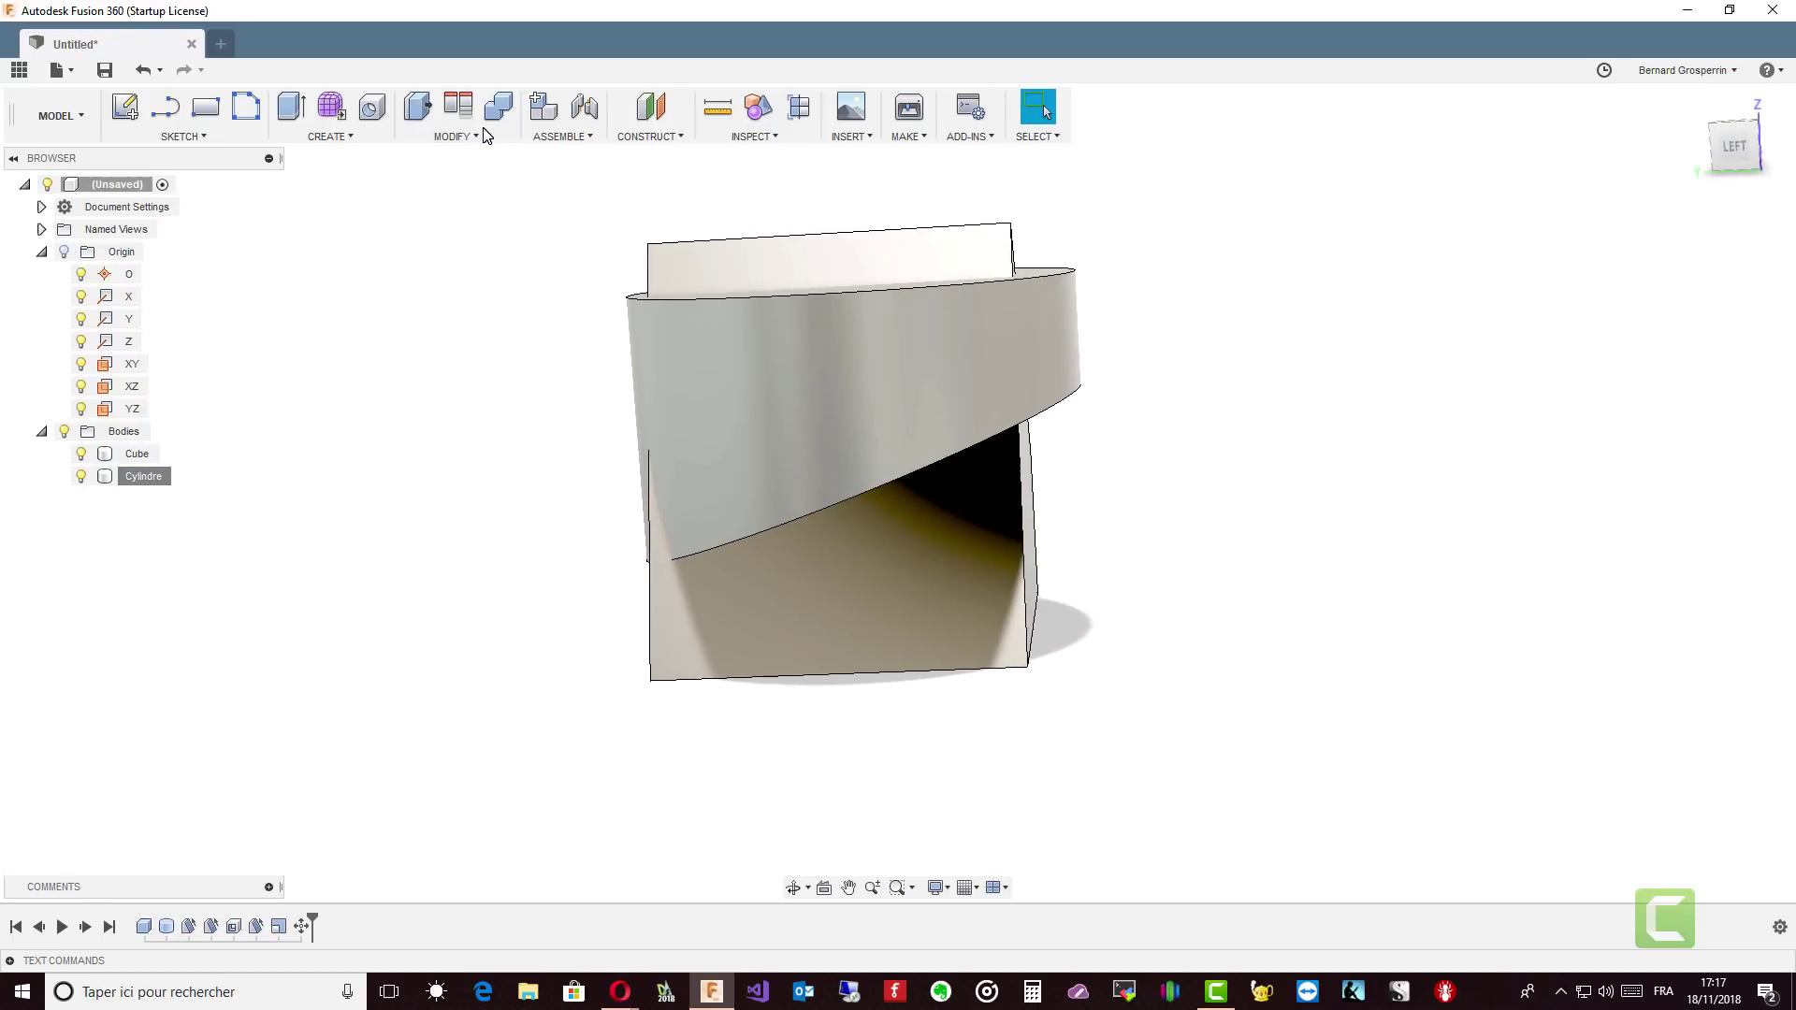
left_click(498, 109)
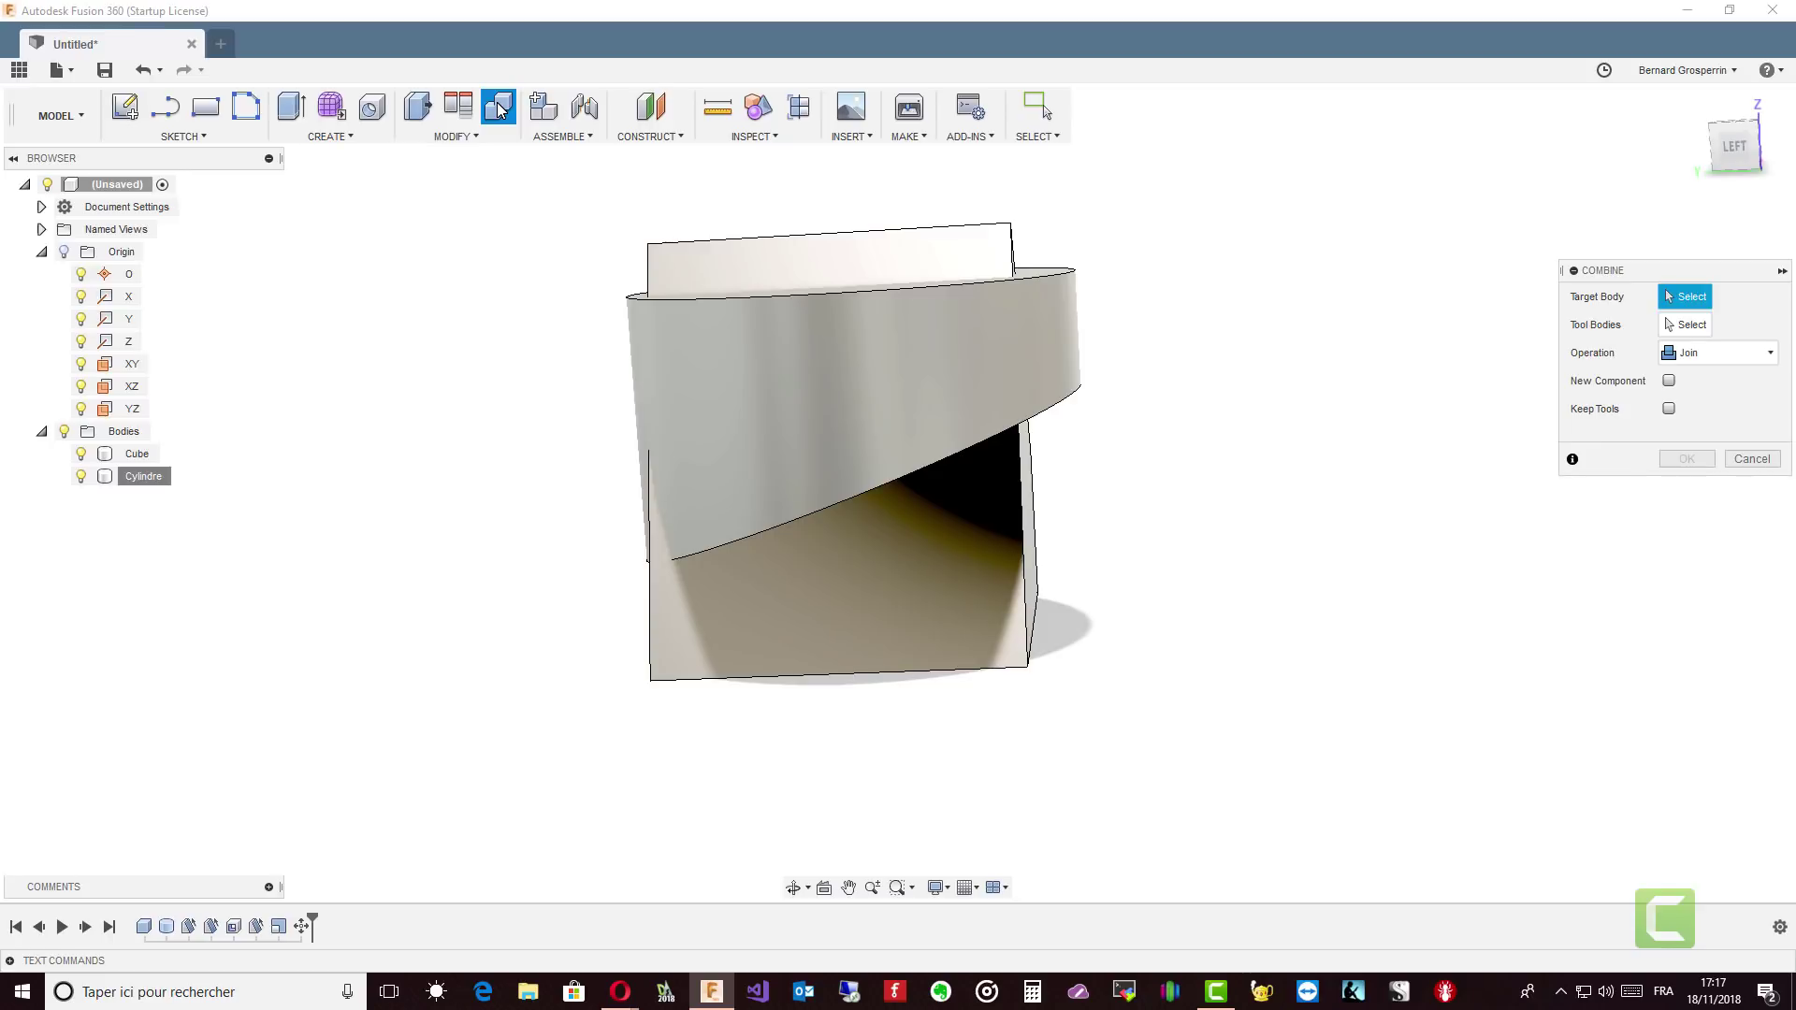
left_click(731, 568)
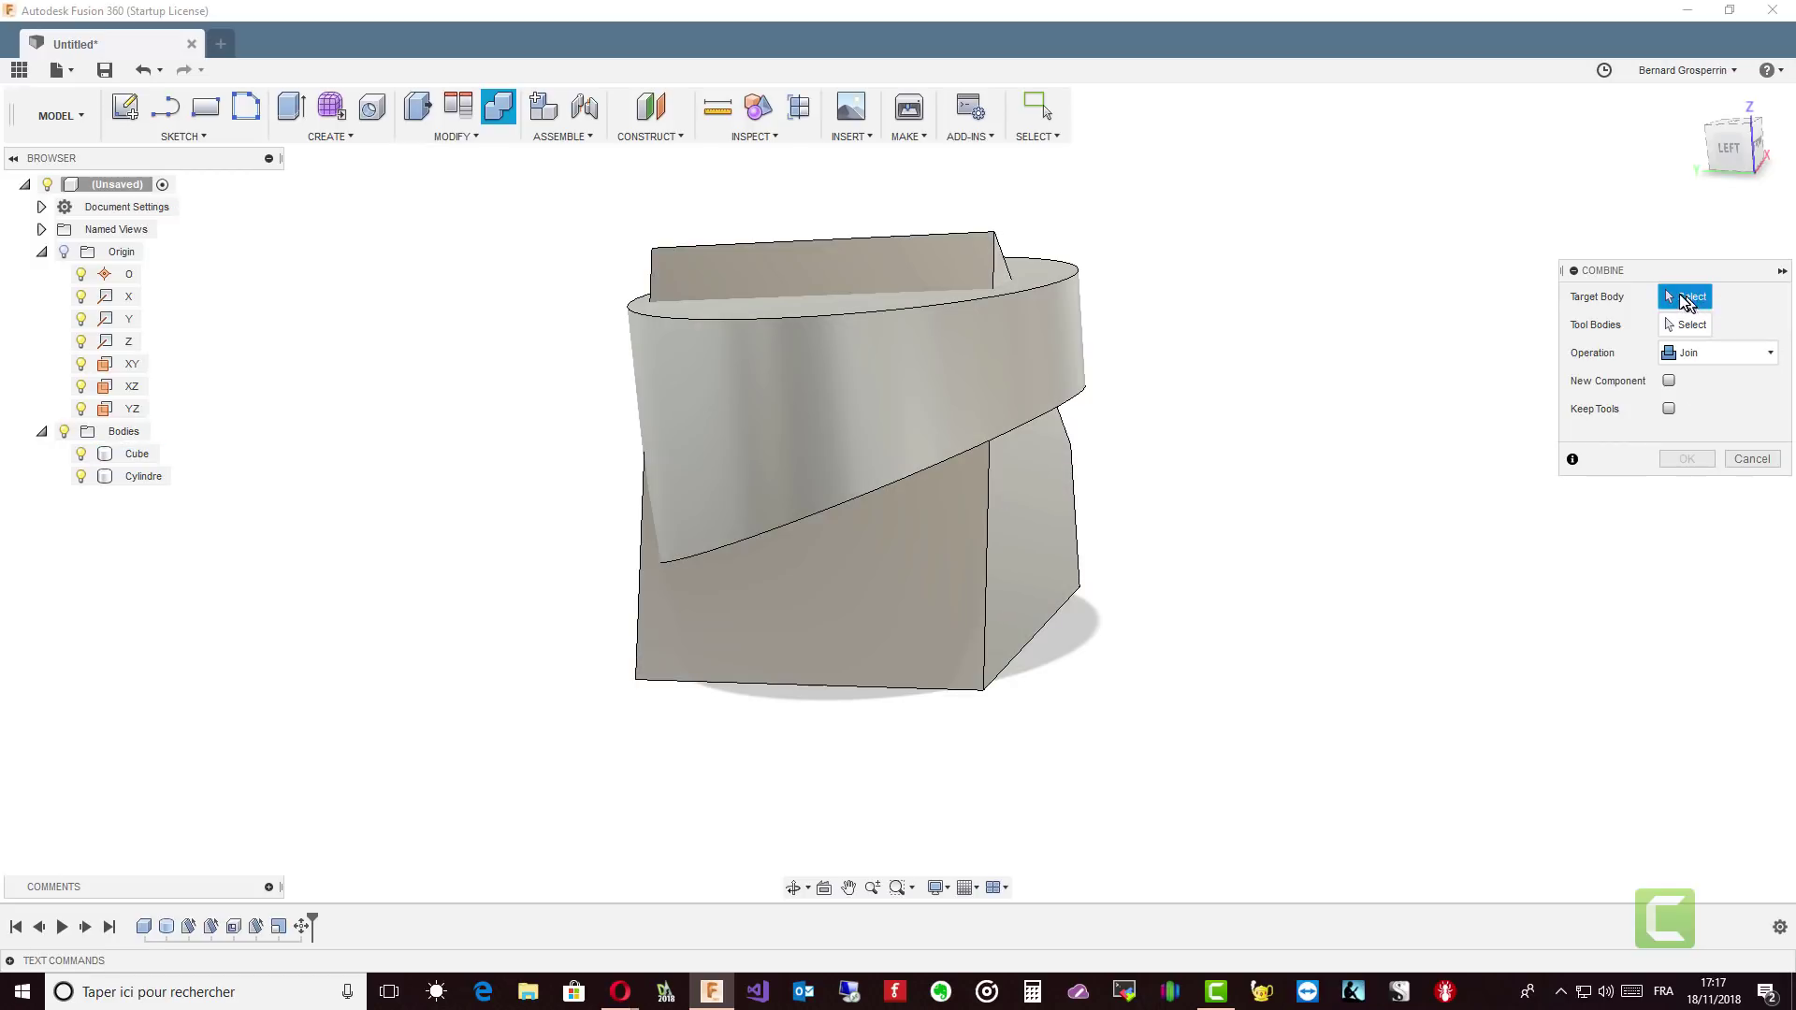
left_click(916, 543)
left_click(929, 573)
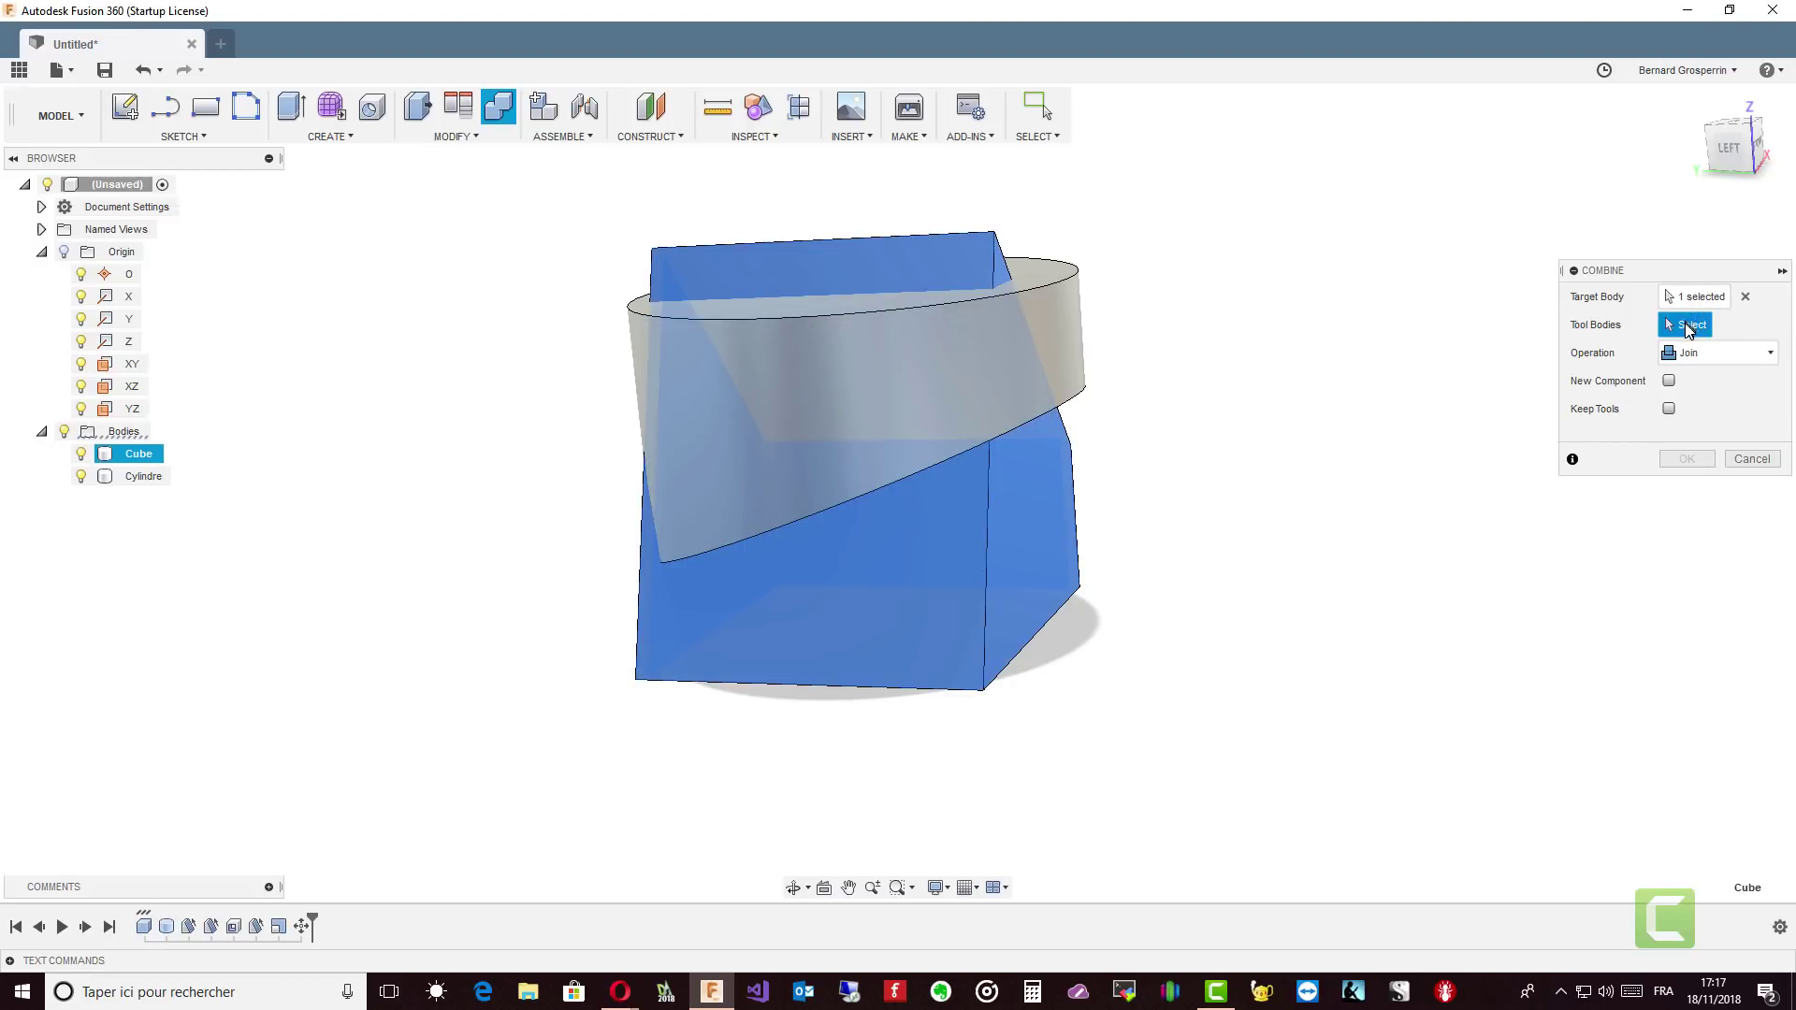
left_click(1073, 374)
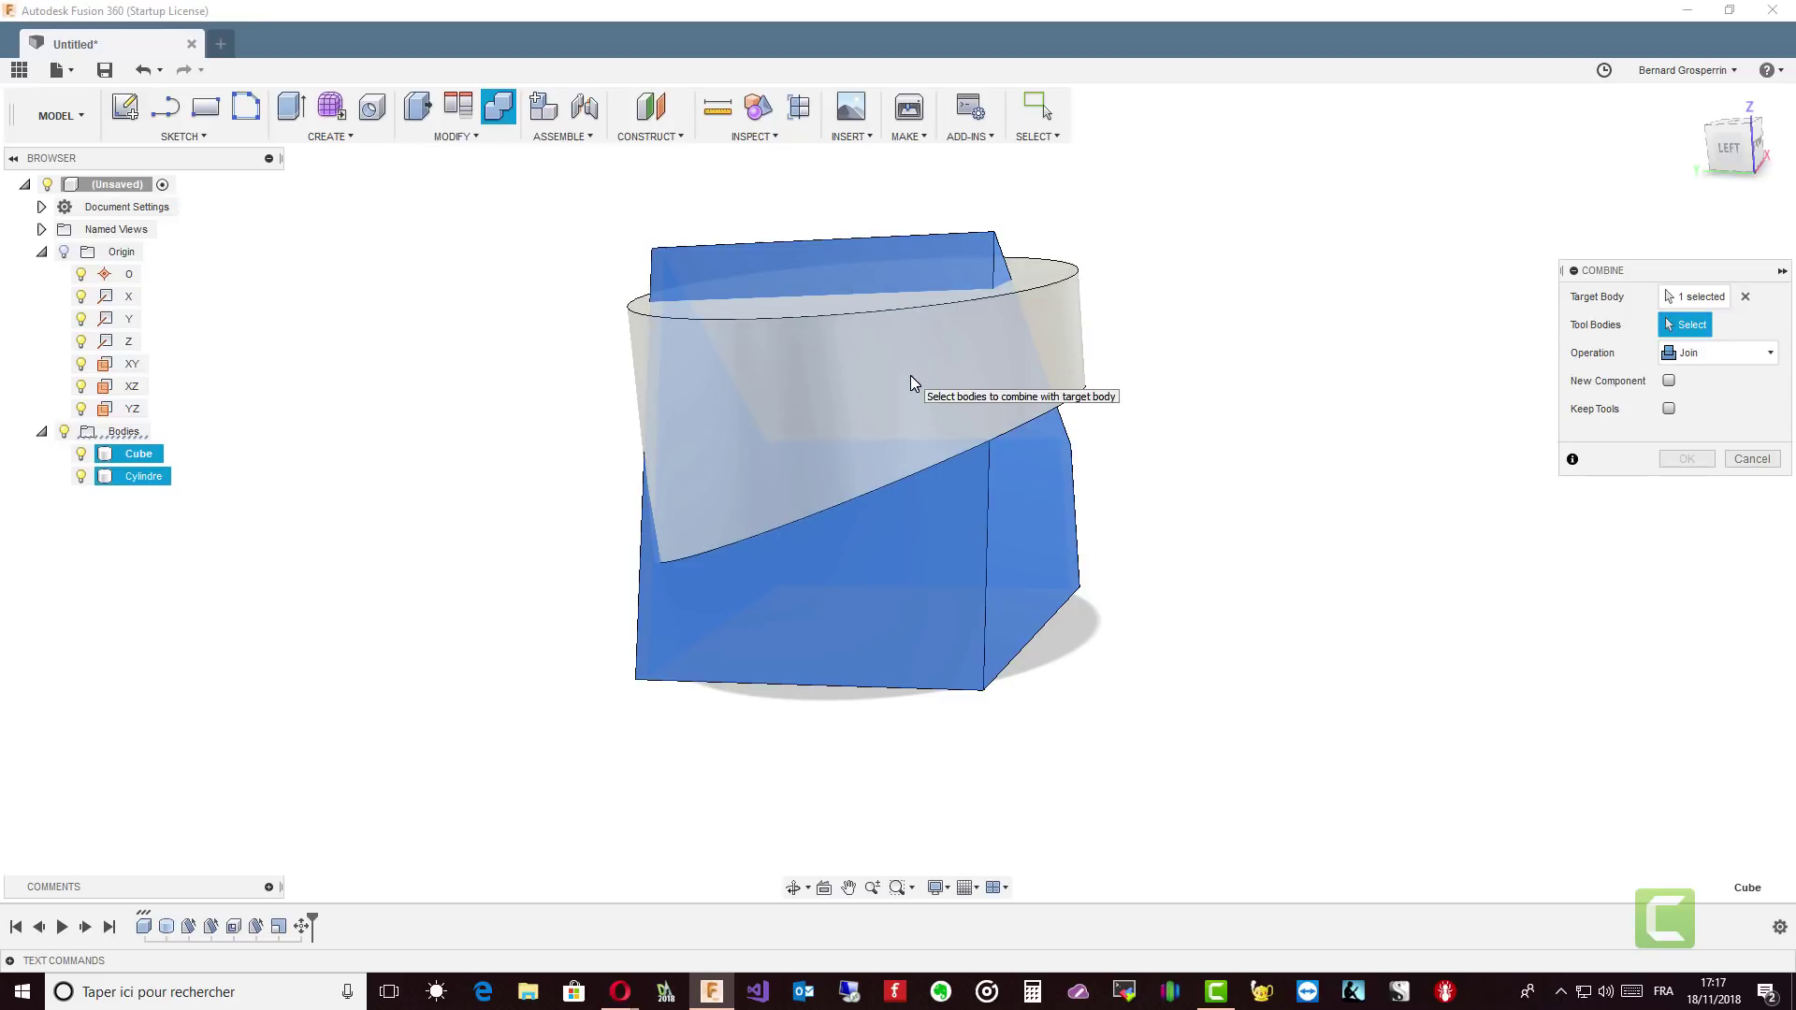
left_click(912, 377)
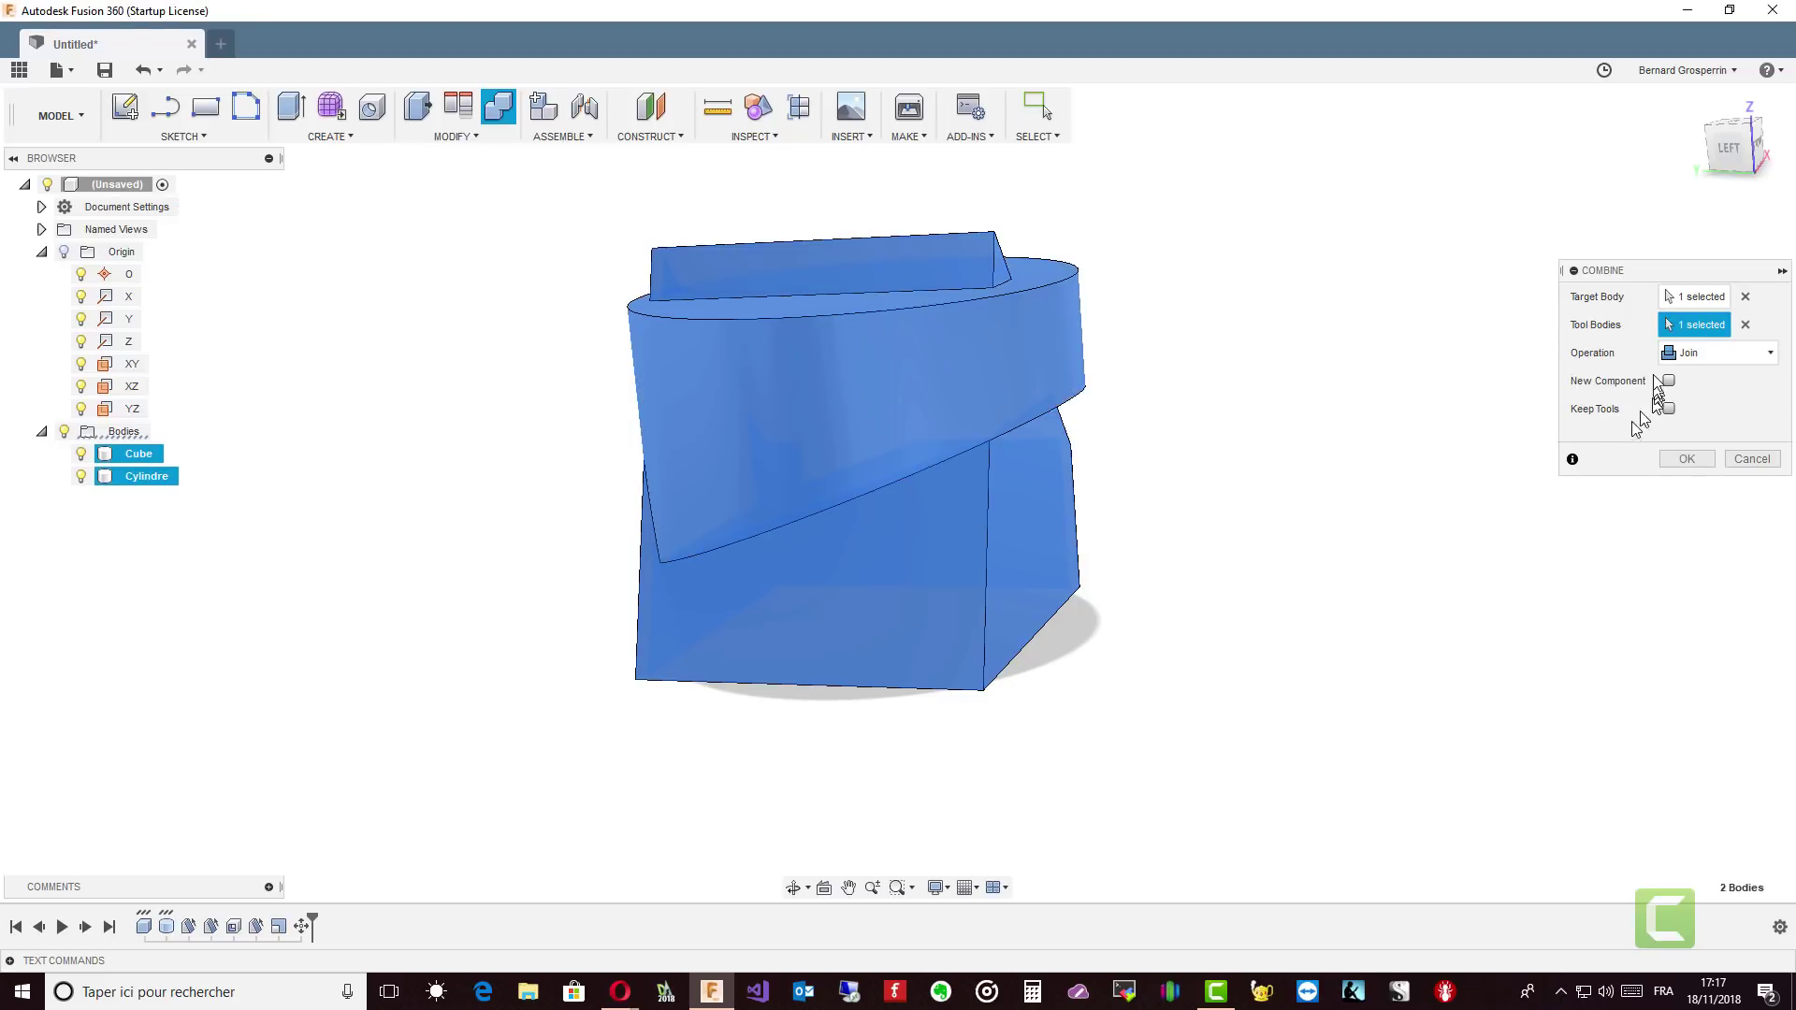
left_click(1687, 458)
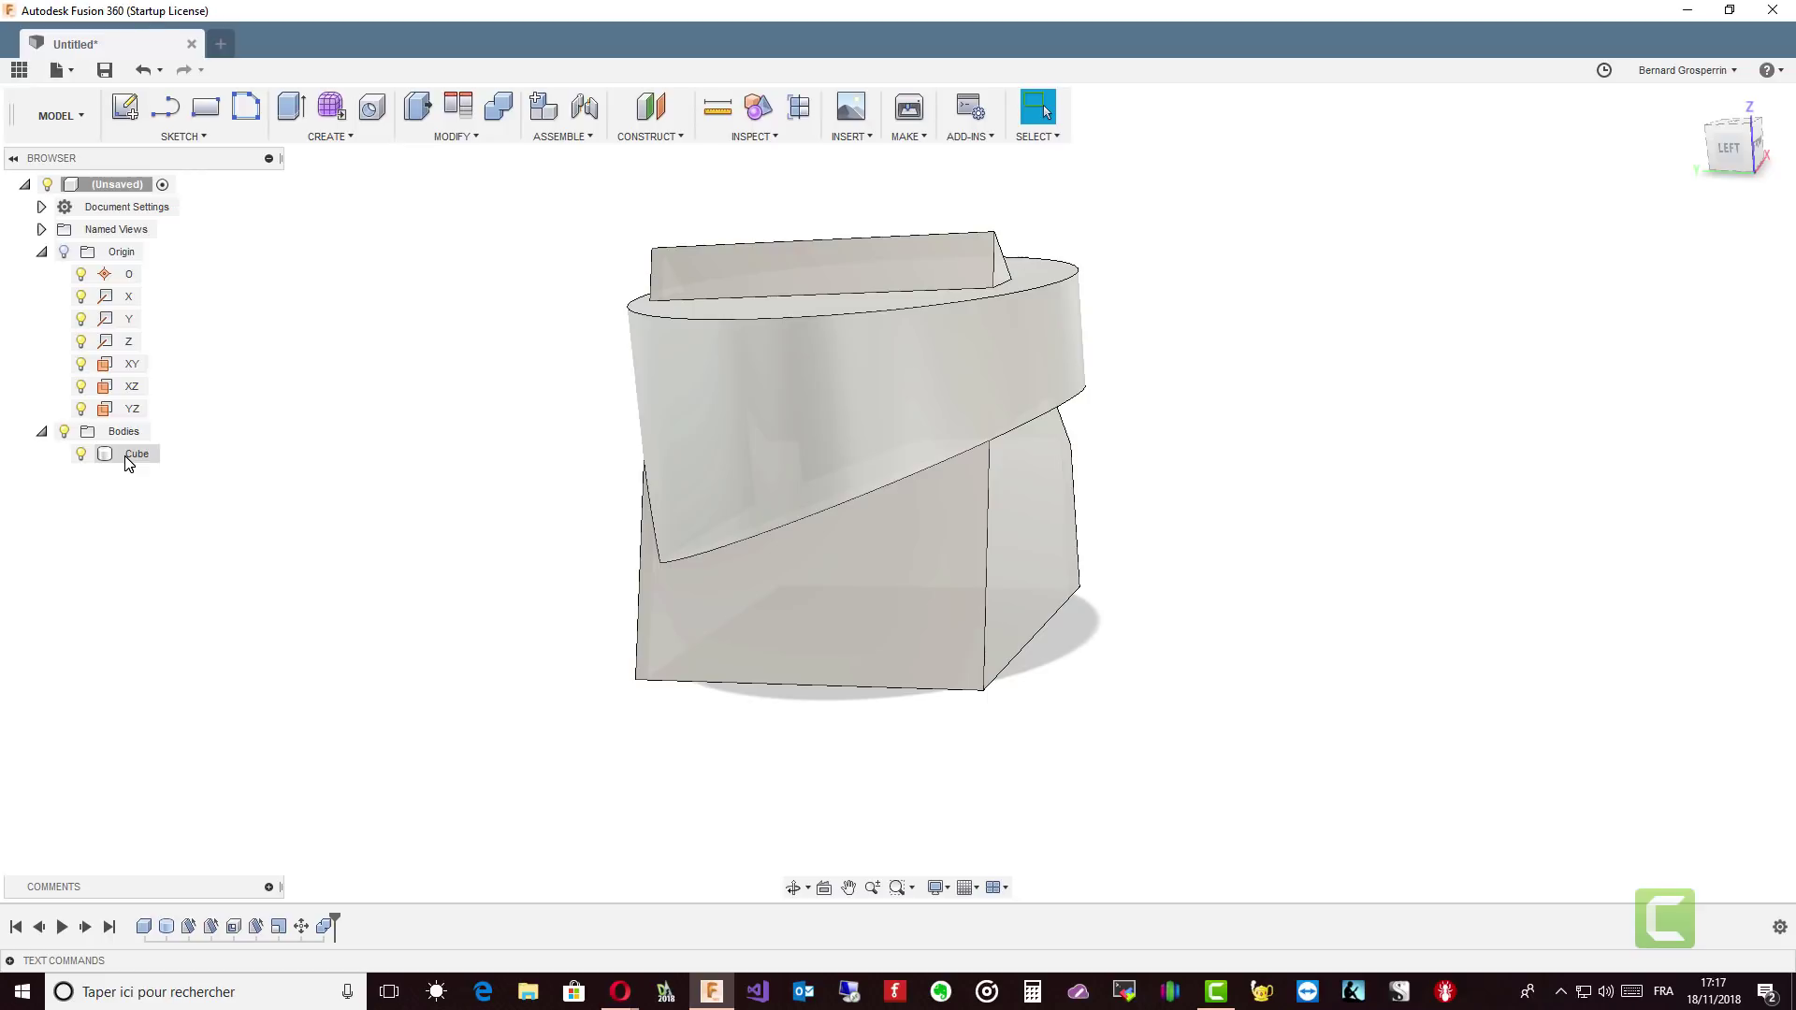
Examine the single joined body from several sides and undo the Join.
left_click(129, 459)
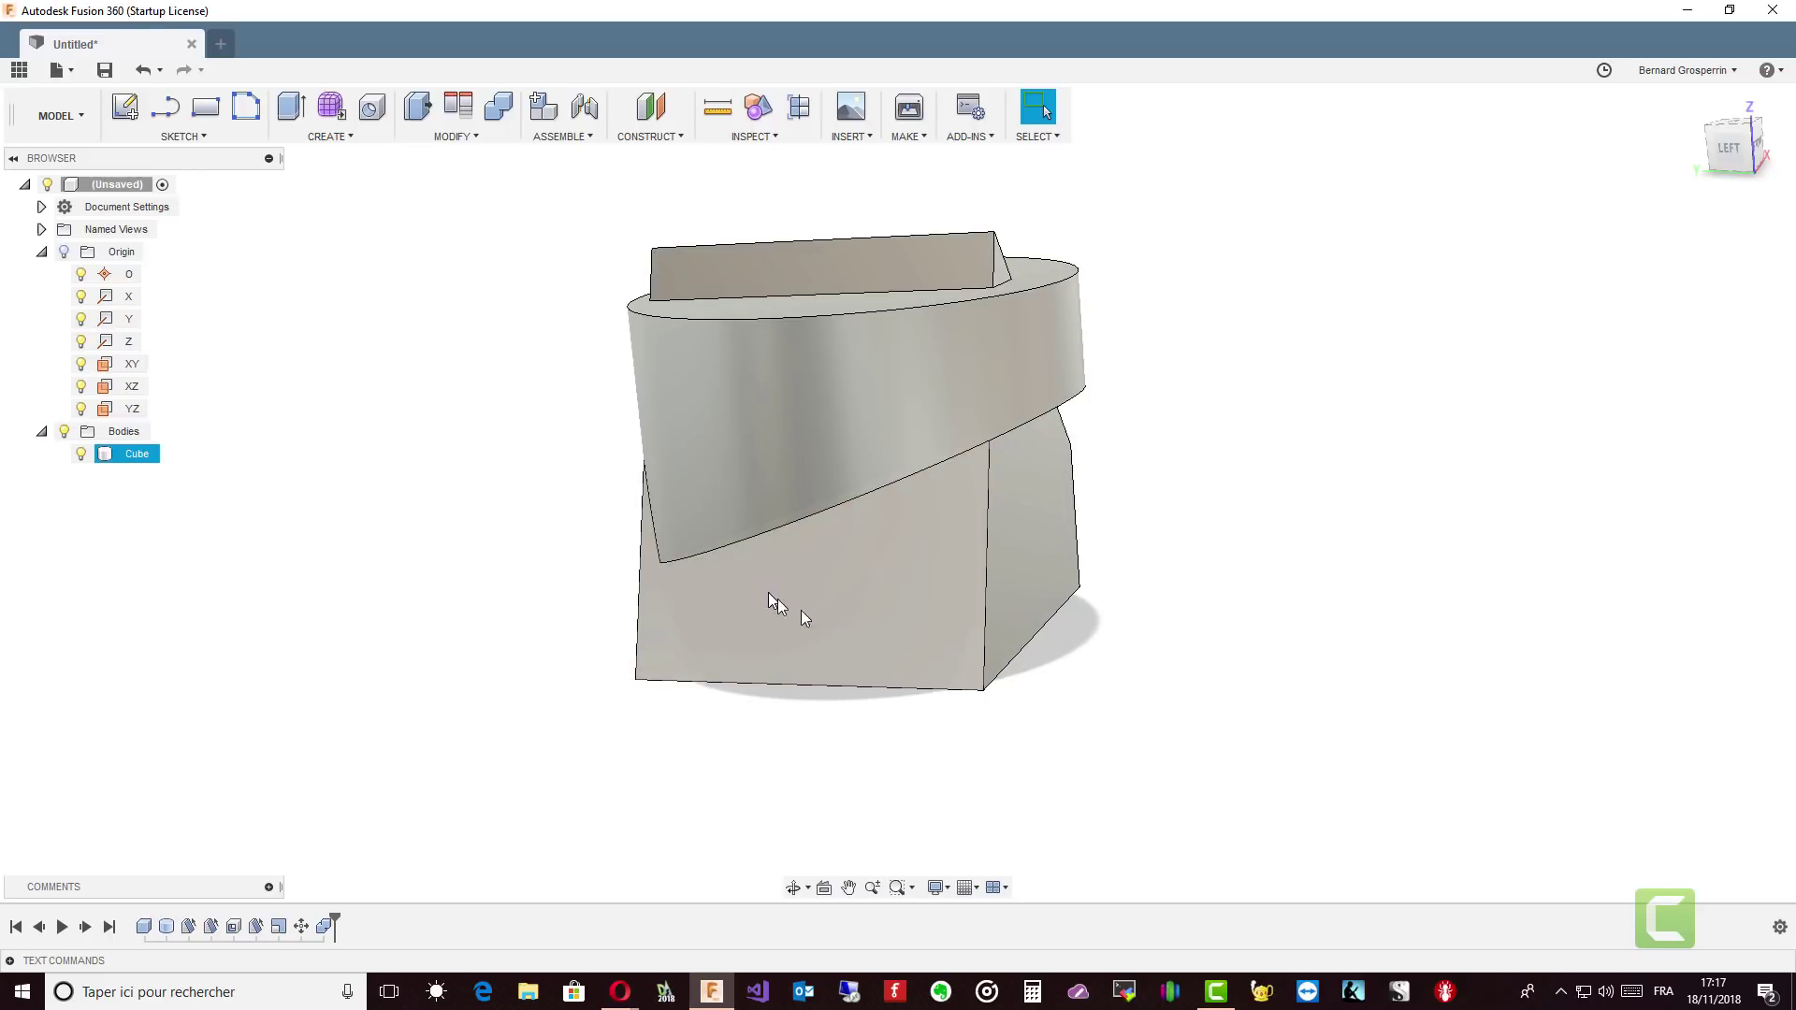
left_click(521, 630)
middle_click_drag(521, 630, 293, 529, "shift")
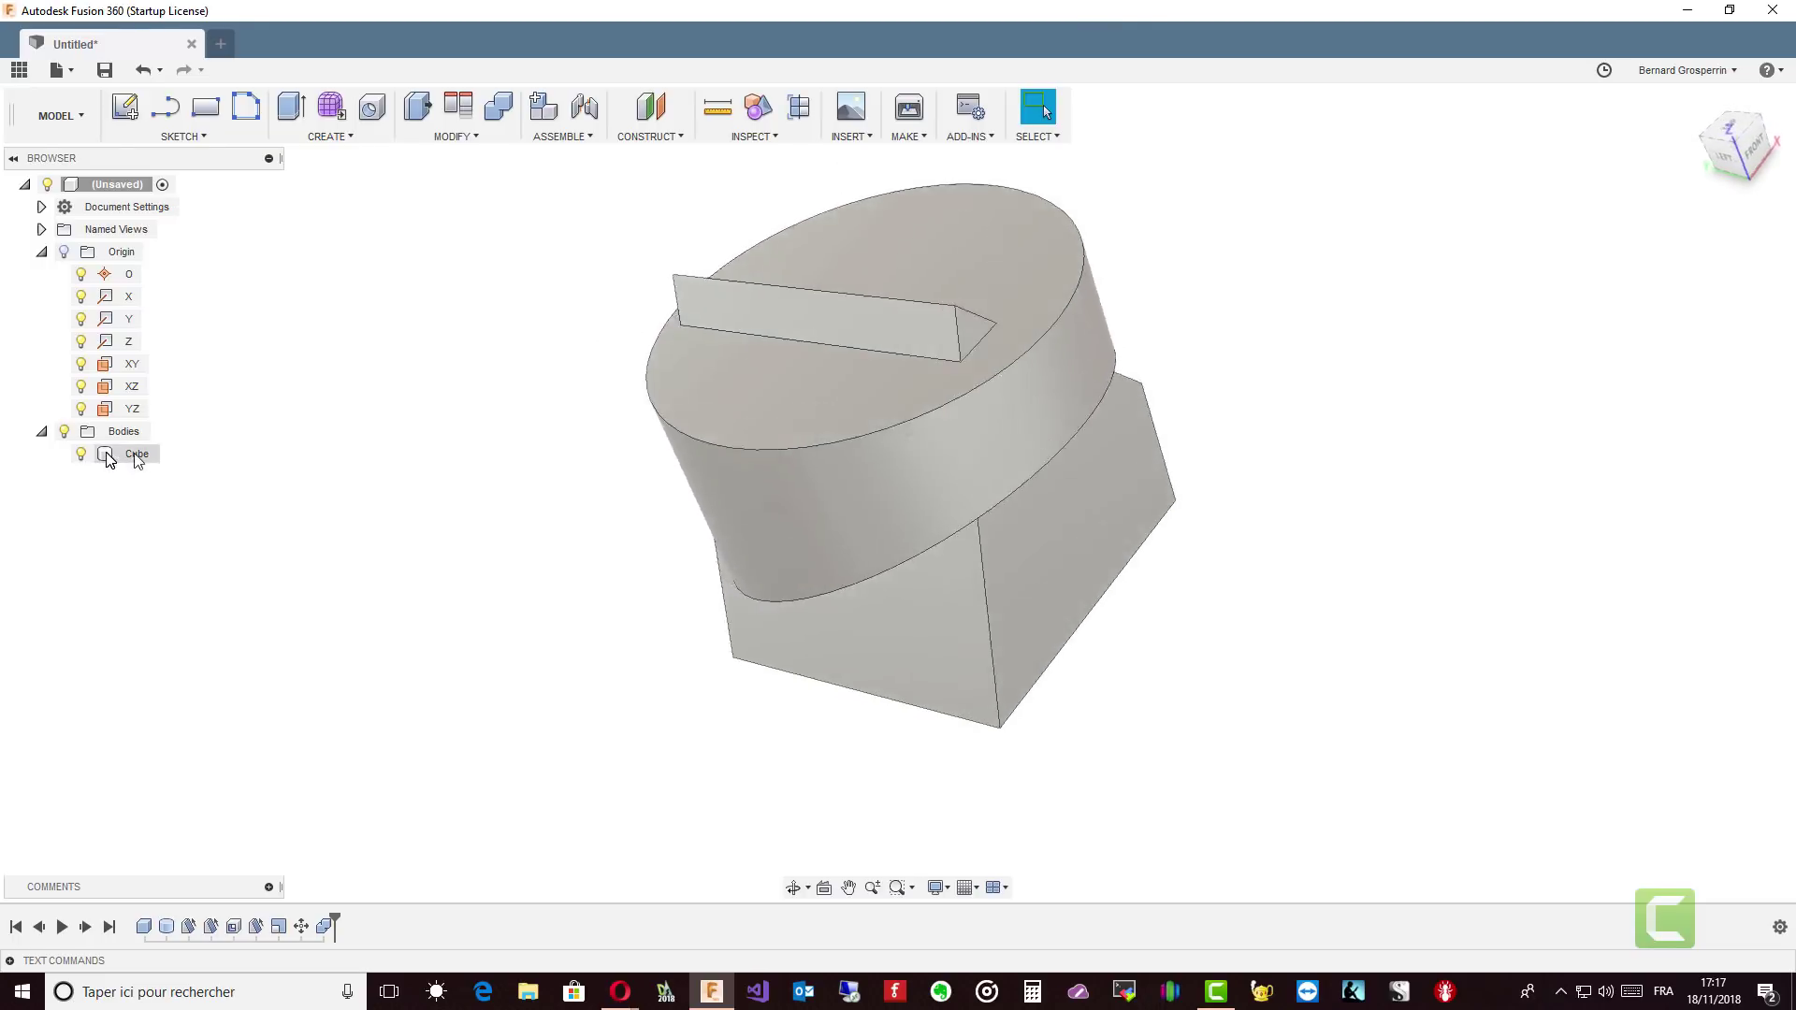
left_click(129, 453)
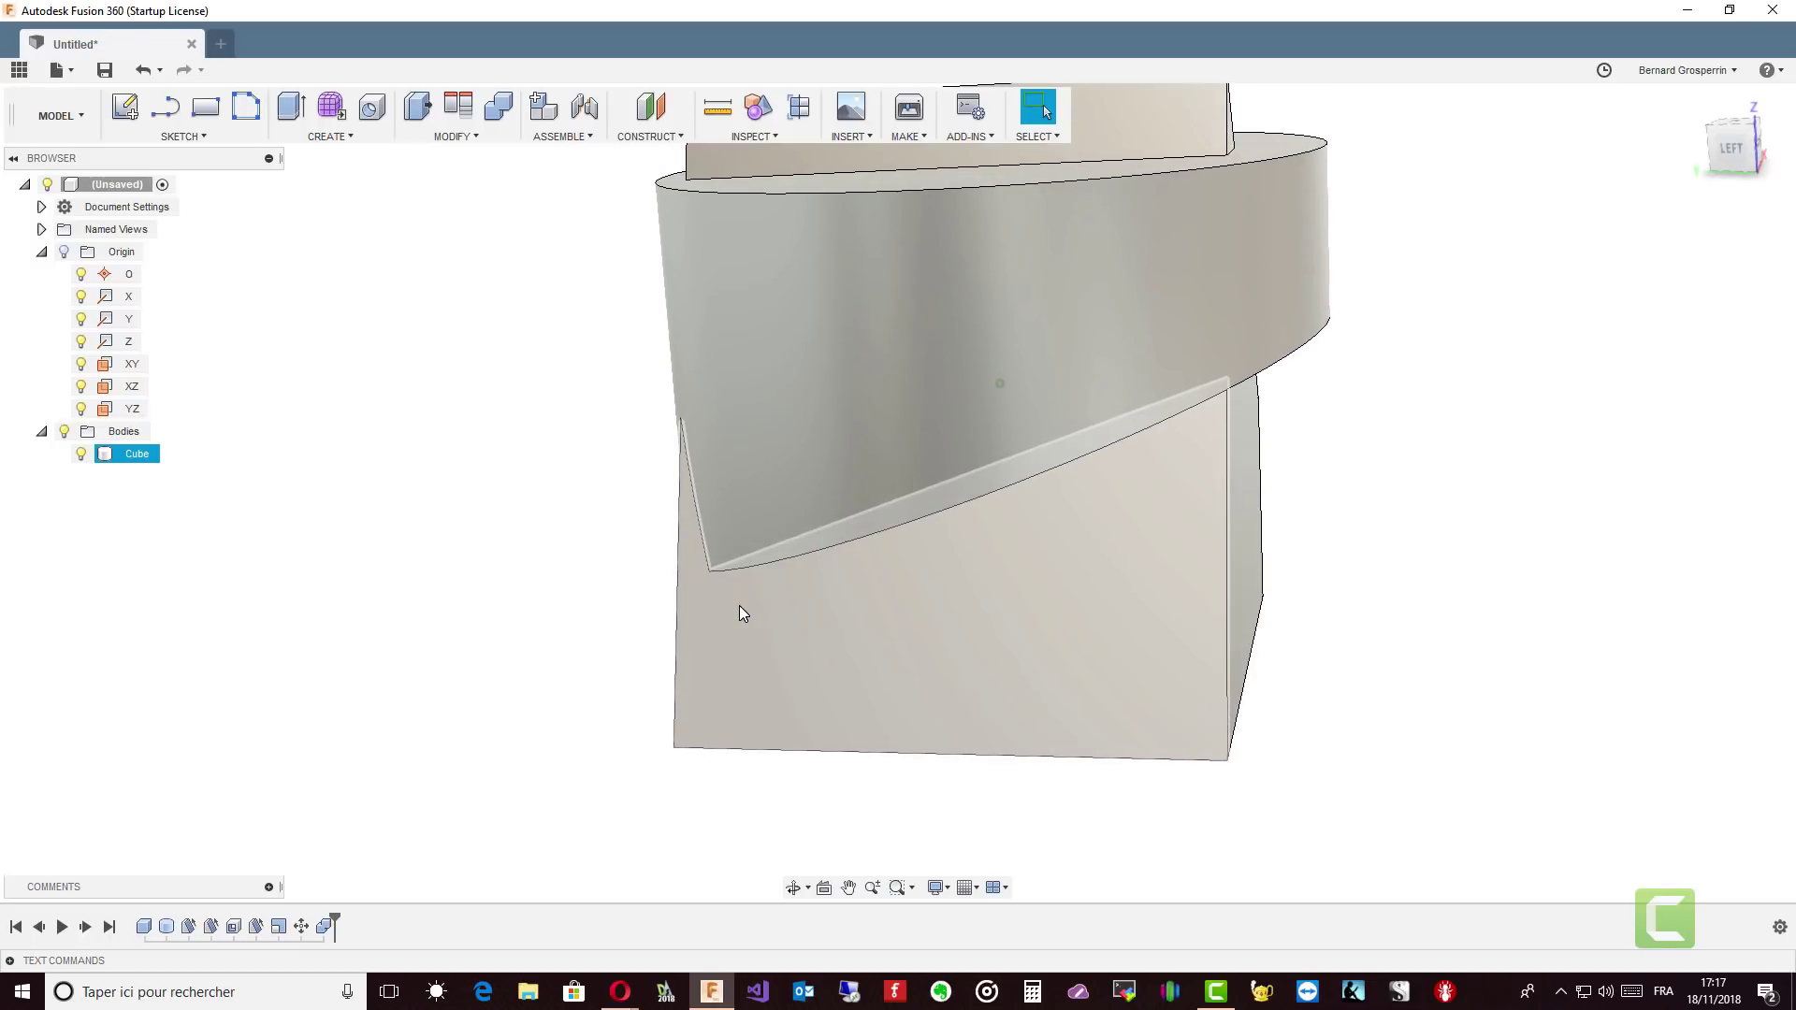
mouse_move(739, 614)
middle_mouse_down("shift")
mouse_move(806, 426)
mouse_move(841, 433)
mouse_move(844, 452)
middle_mouse_up("shift")
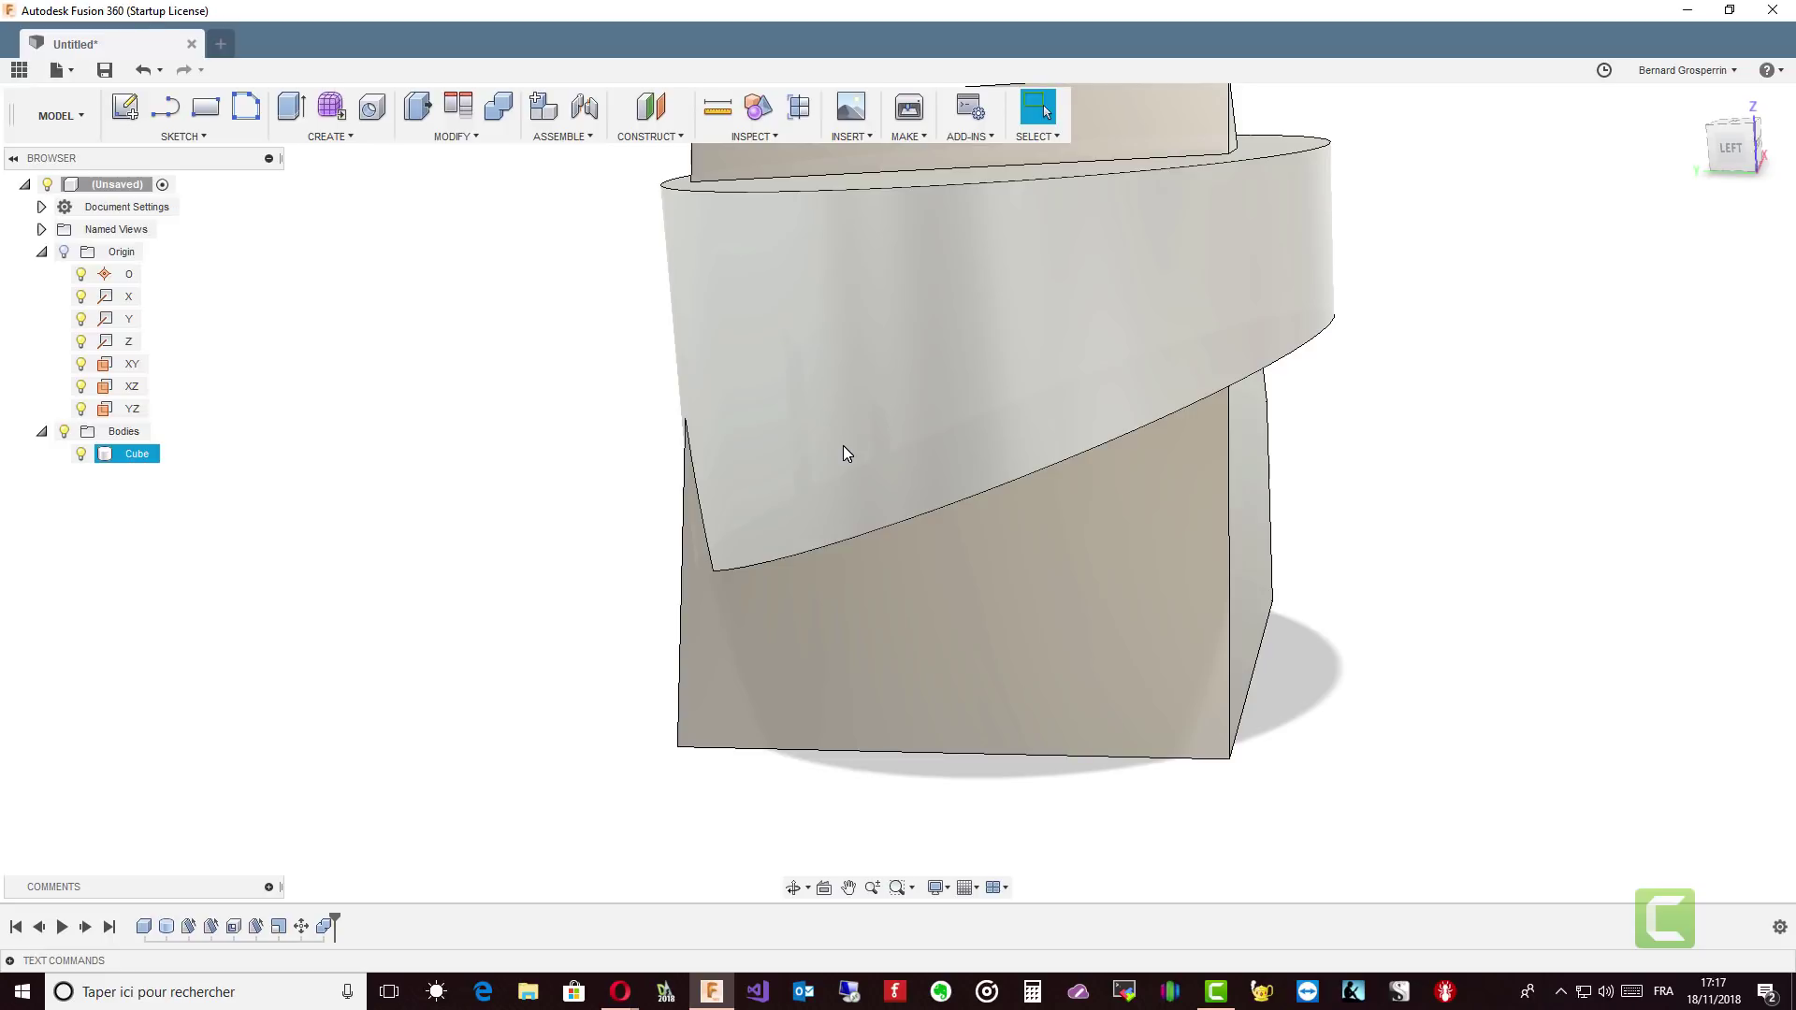
key("Escape")
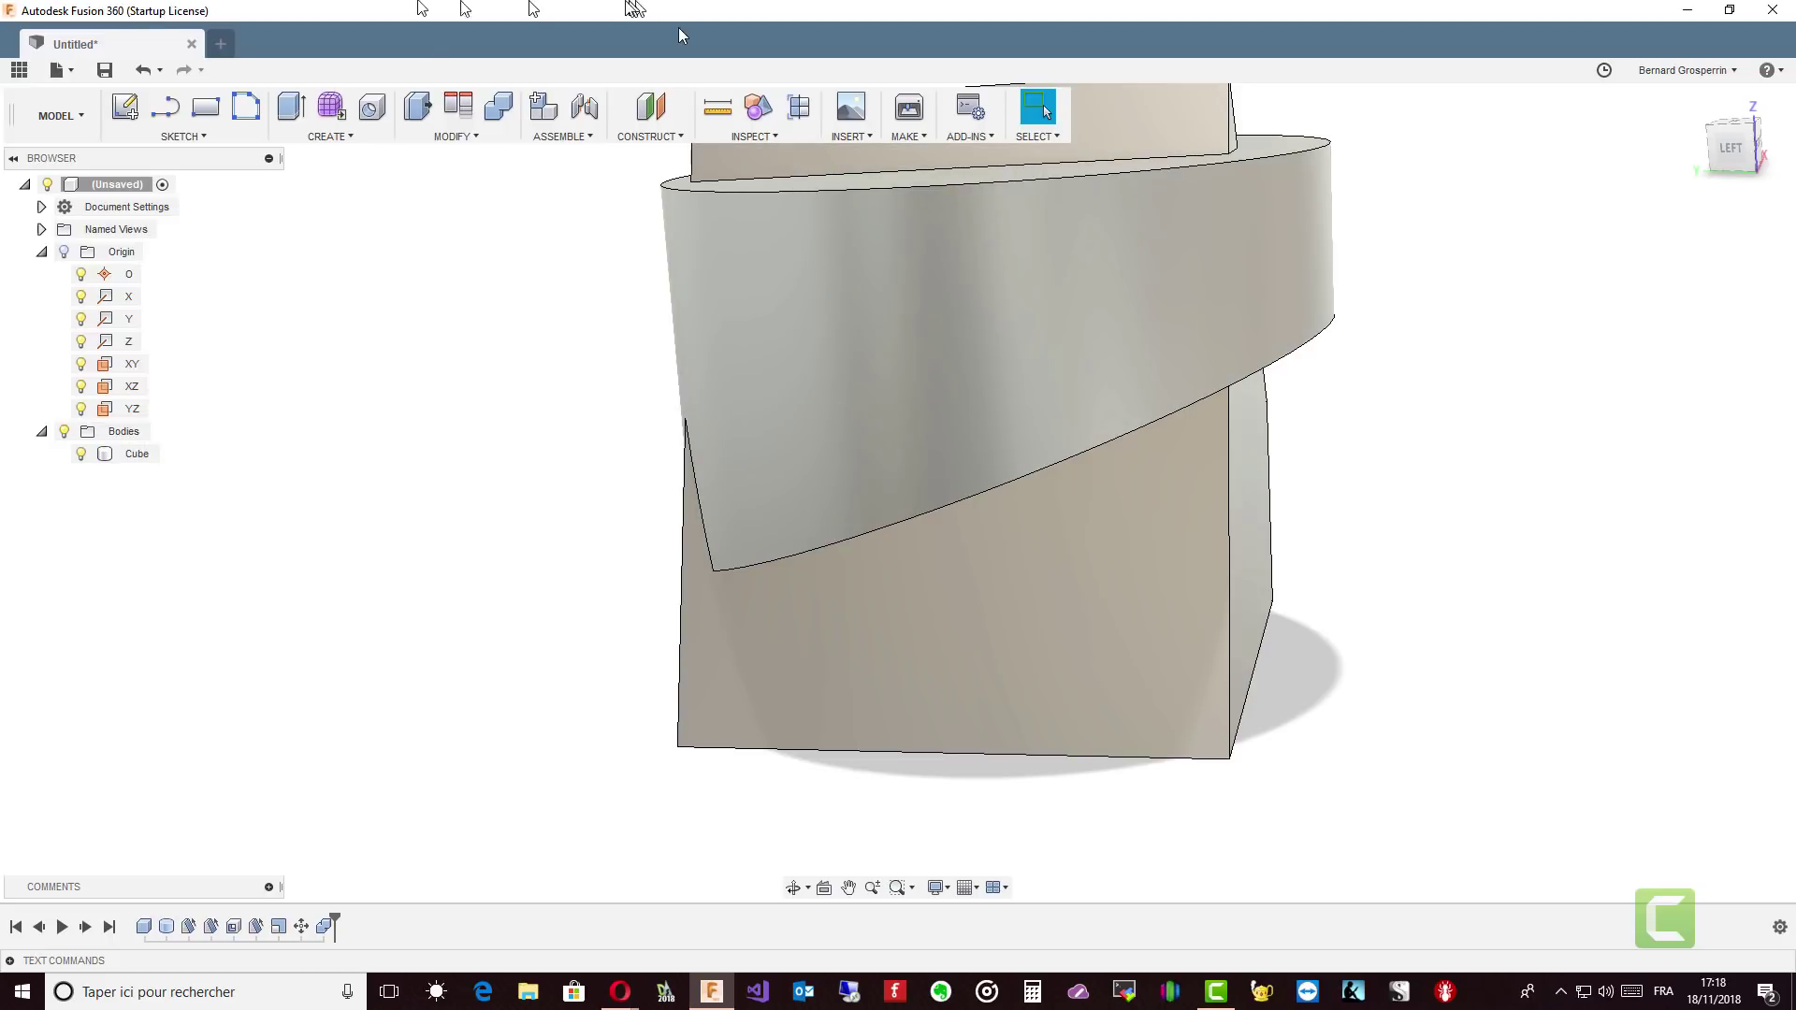
left_click(141, 73)
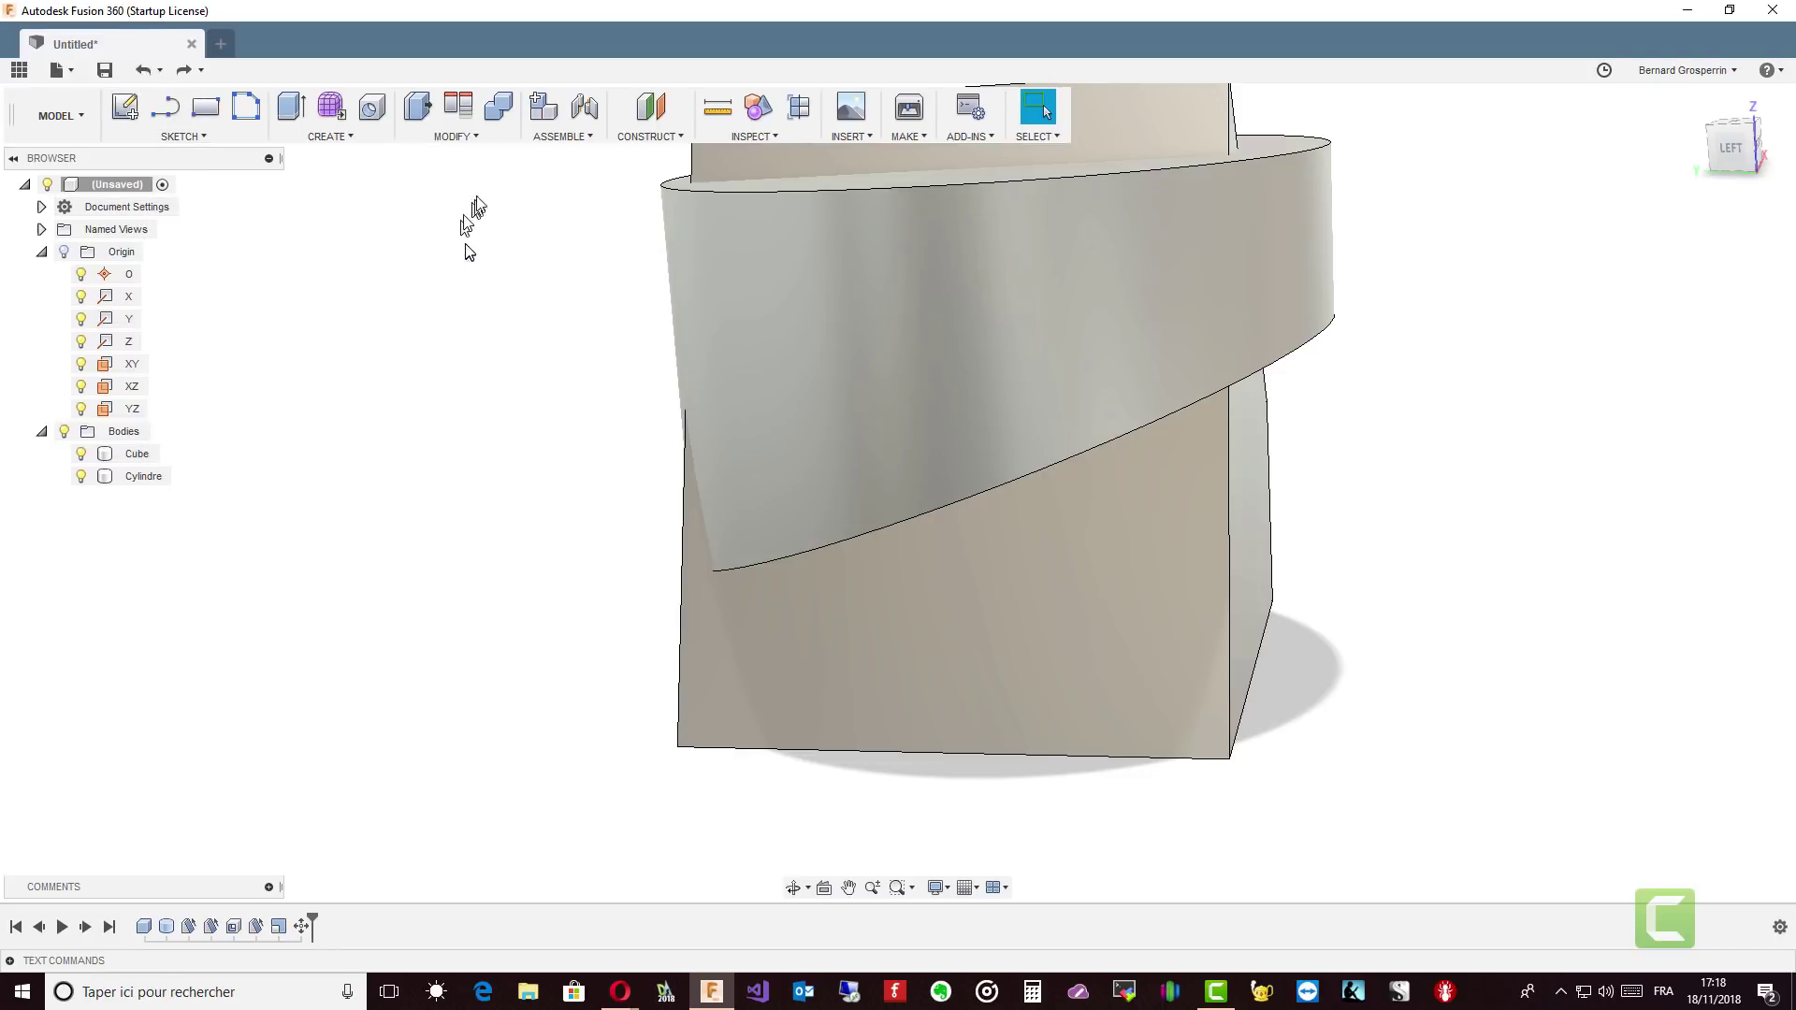
Combine with the Cut operation and Keep Tools enabled, using the cube as target and the cylinder as tool body.
left_click(498, 110)
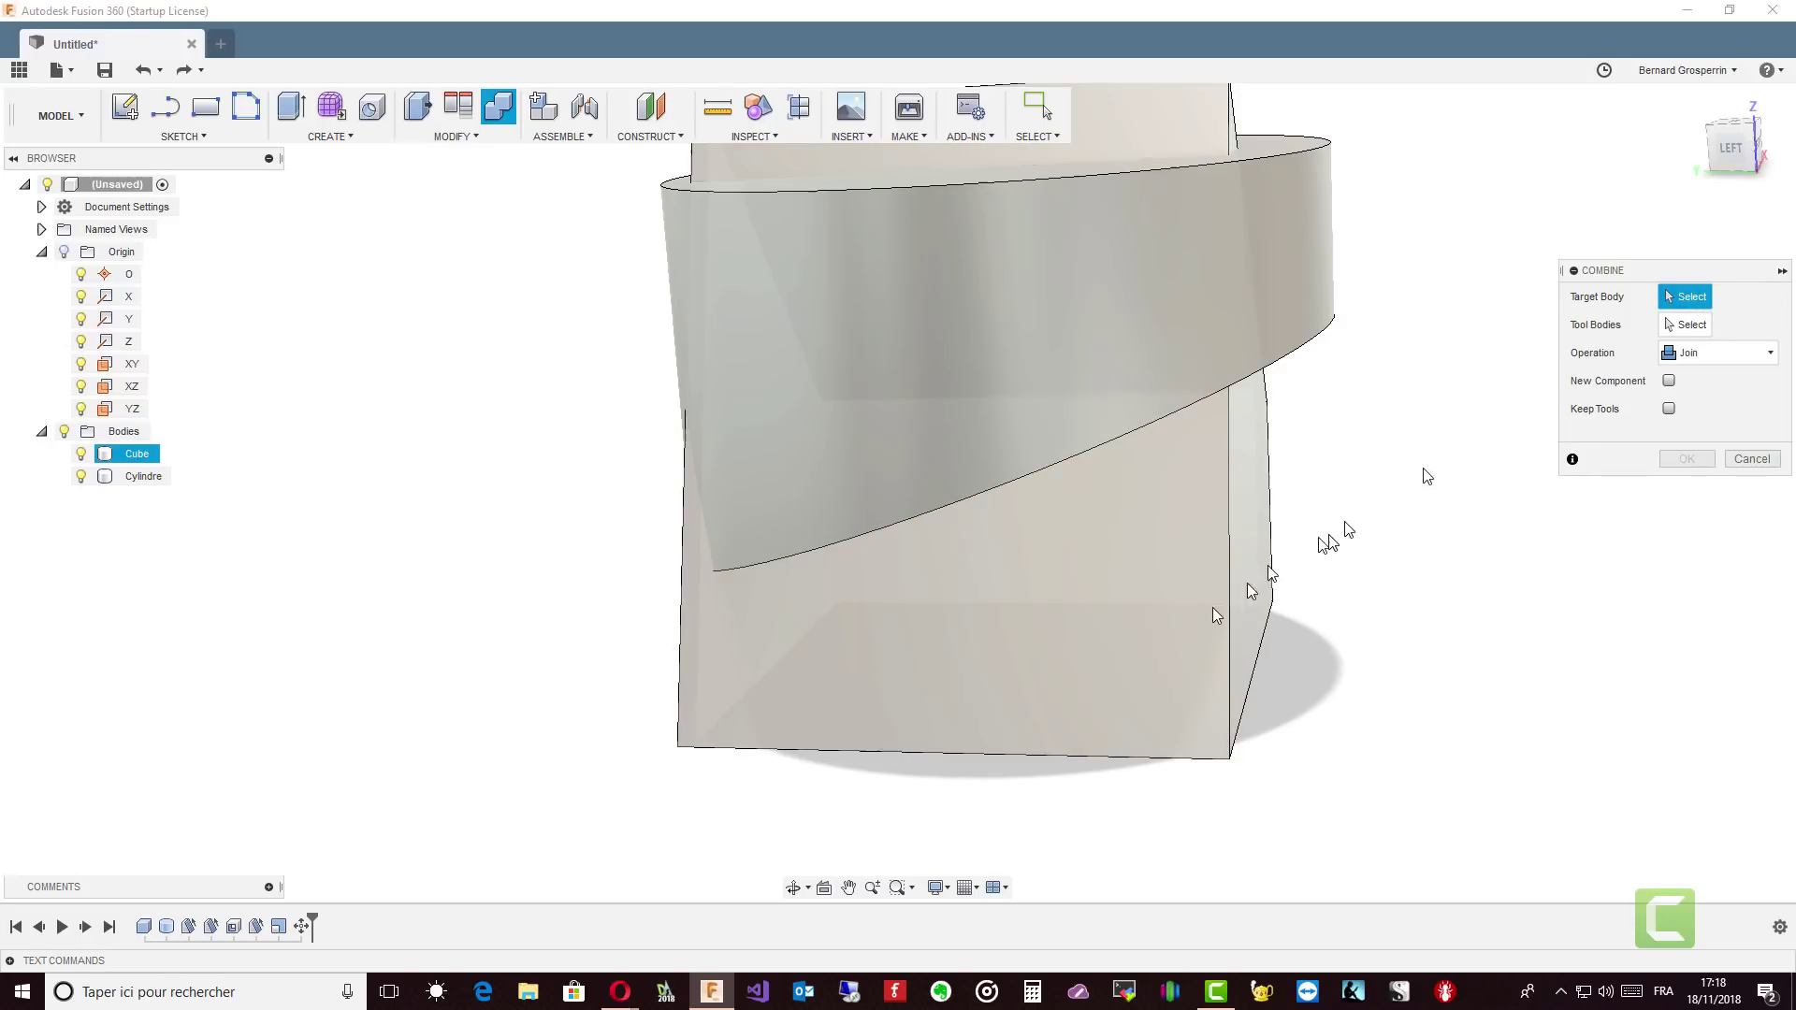
left_click(1186, 622)
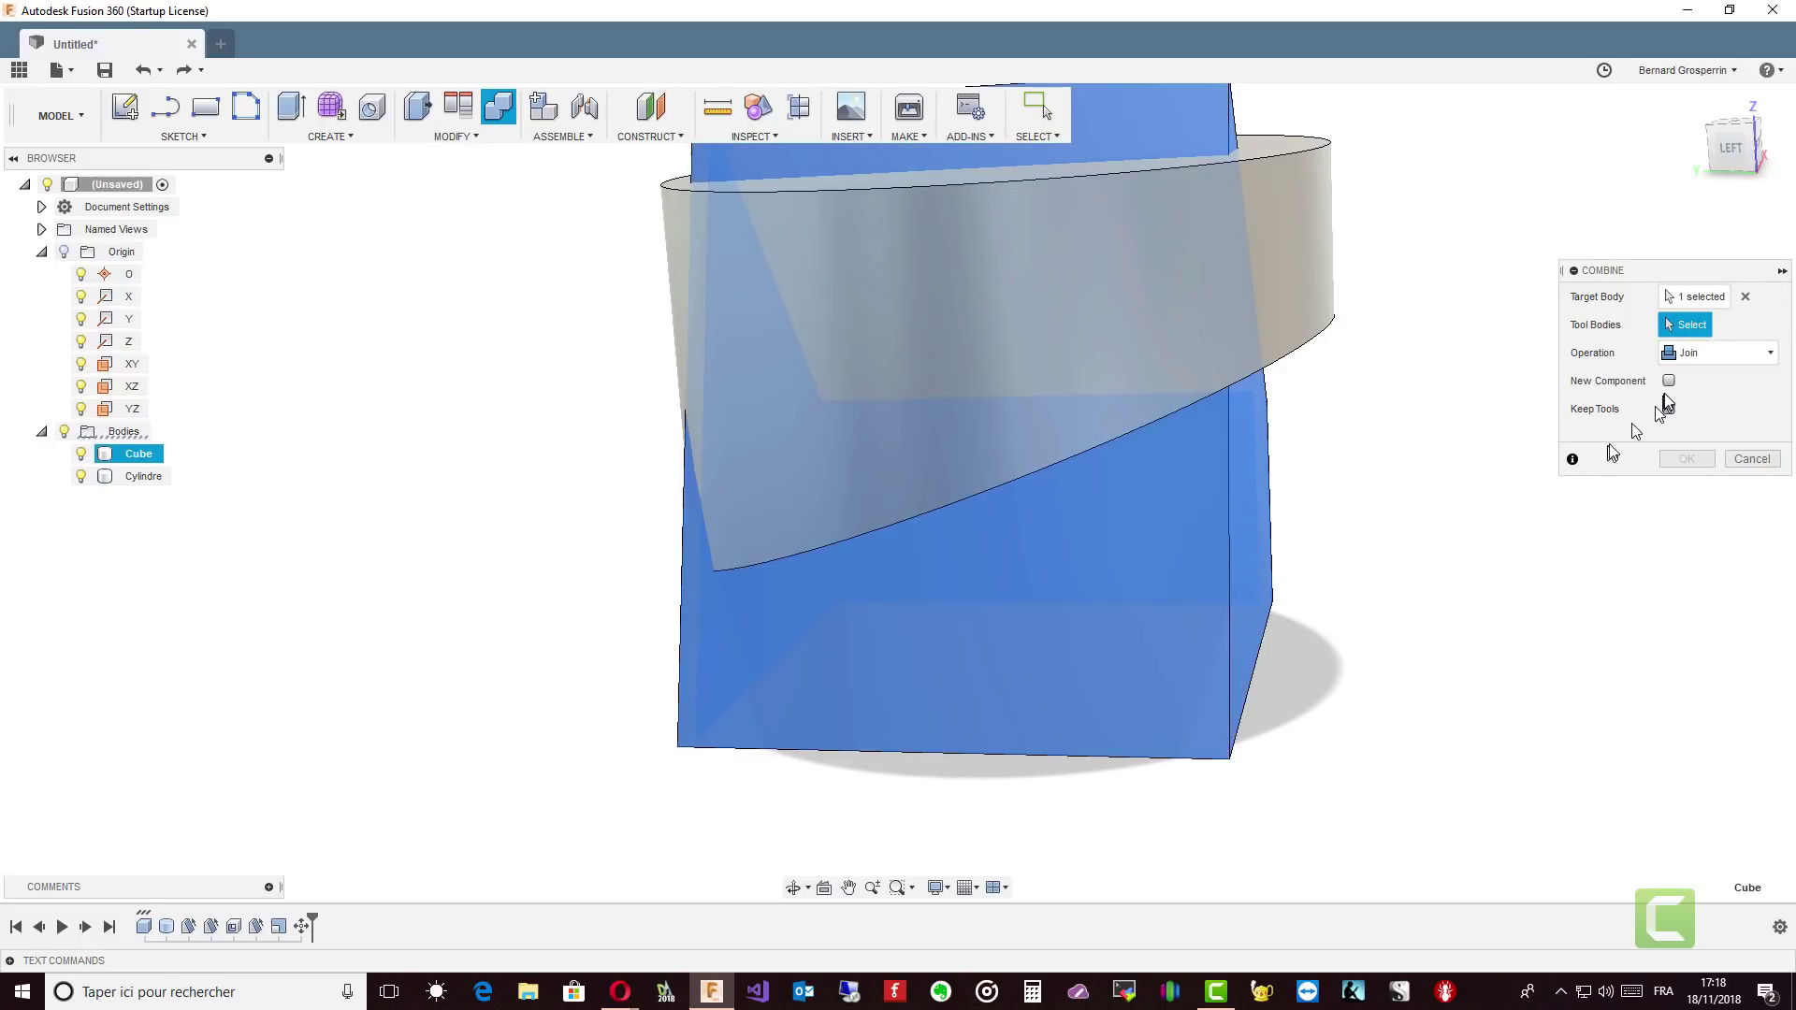
left_click(1220, 305)
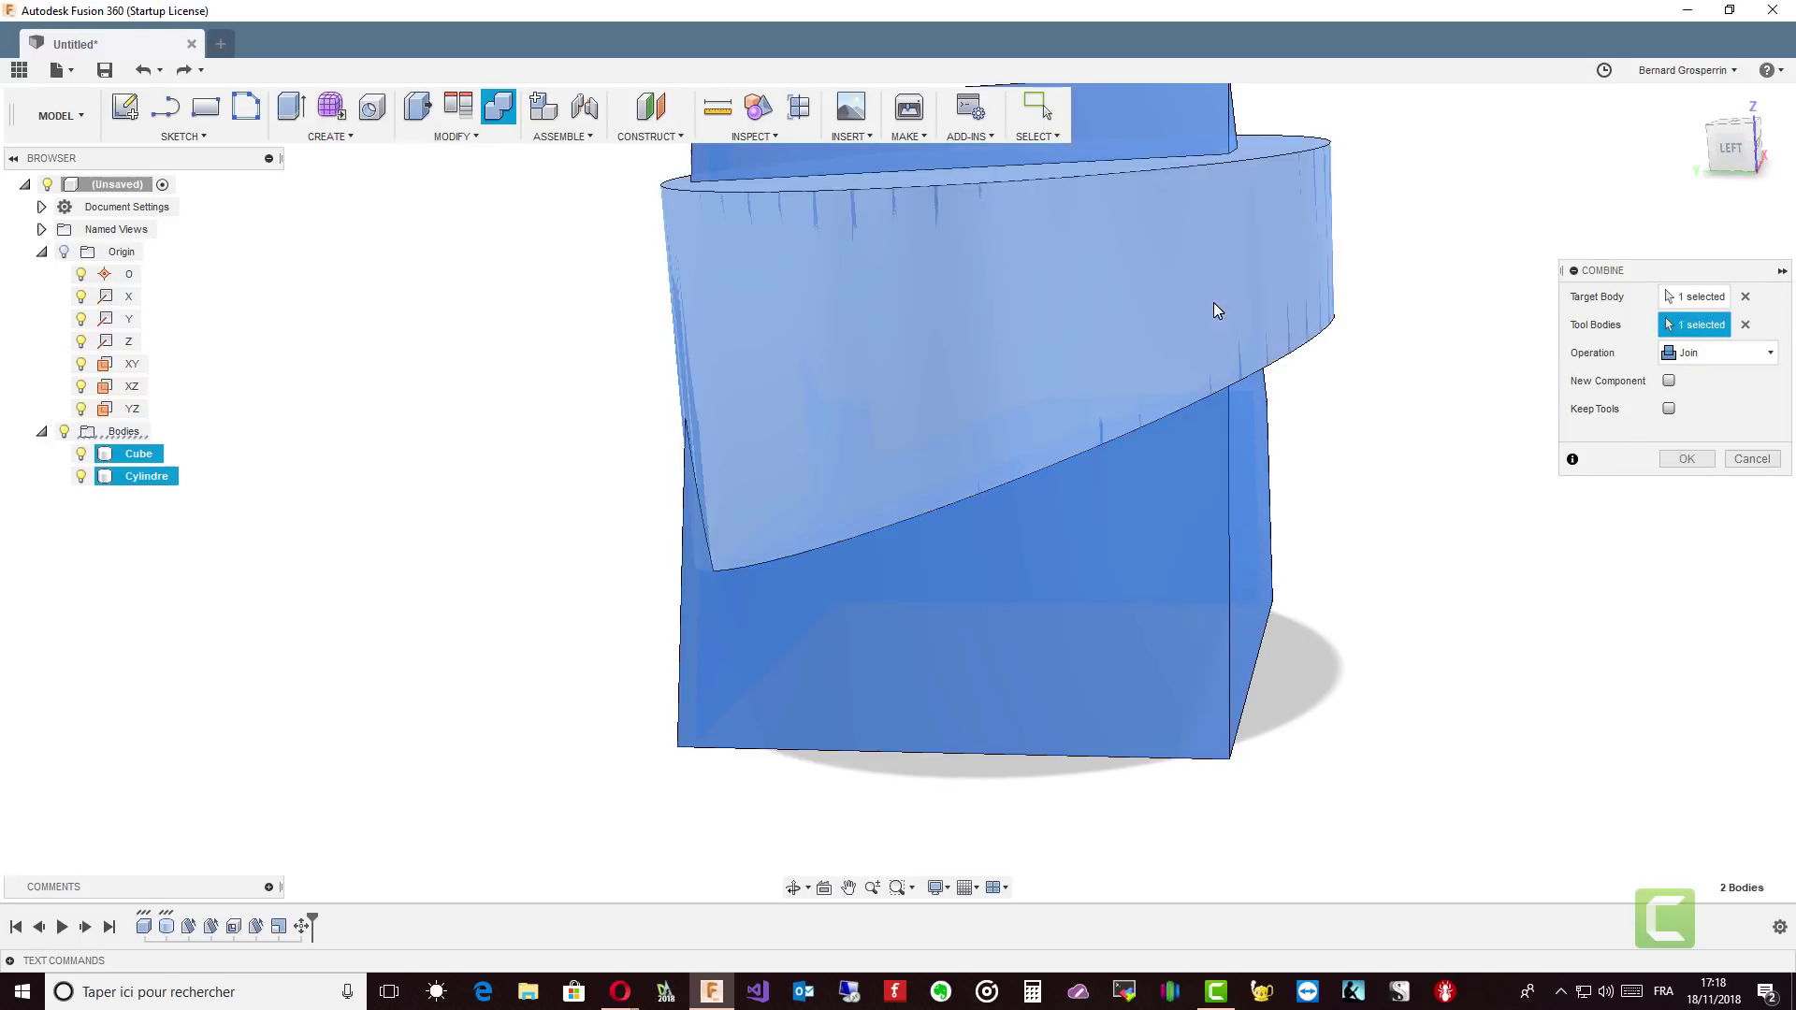
left_click(1771, 352)
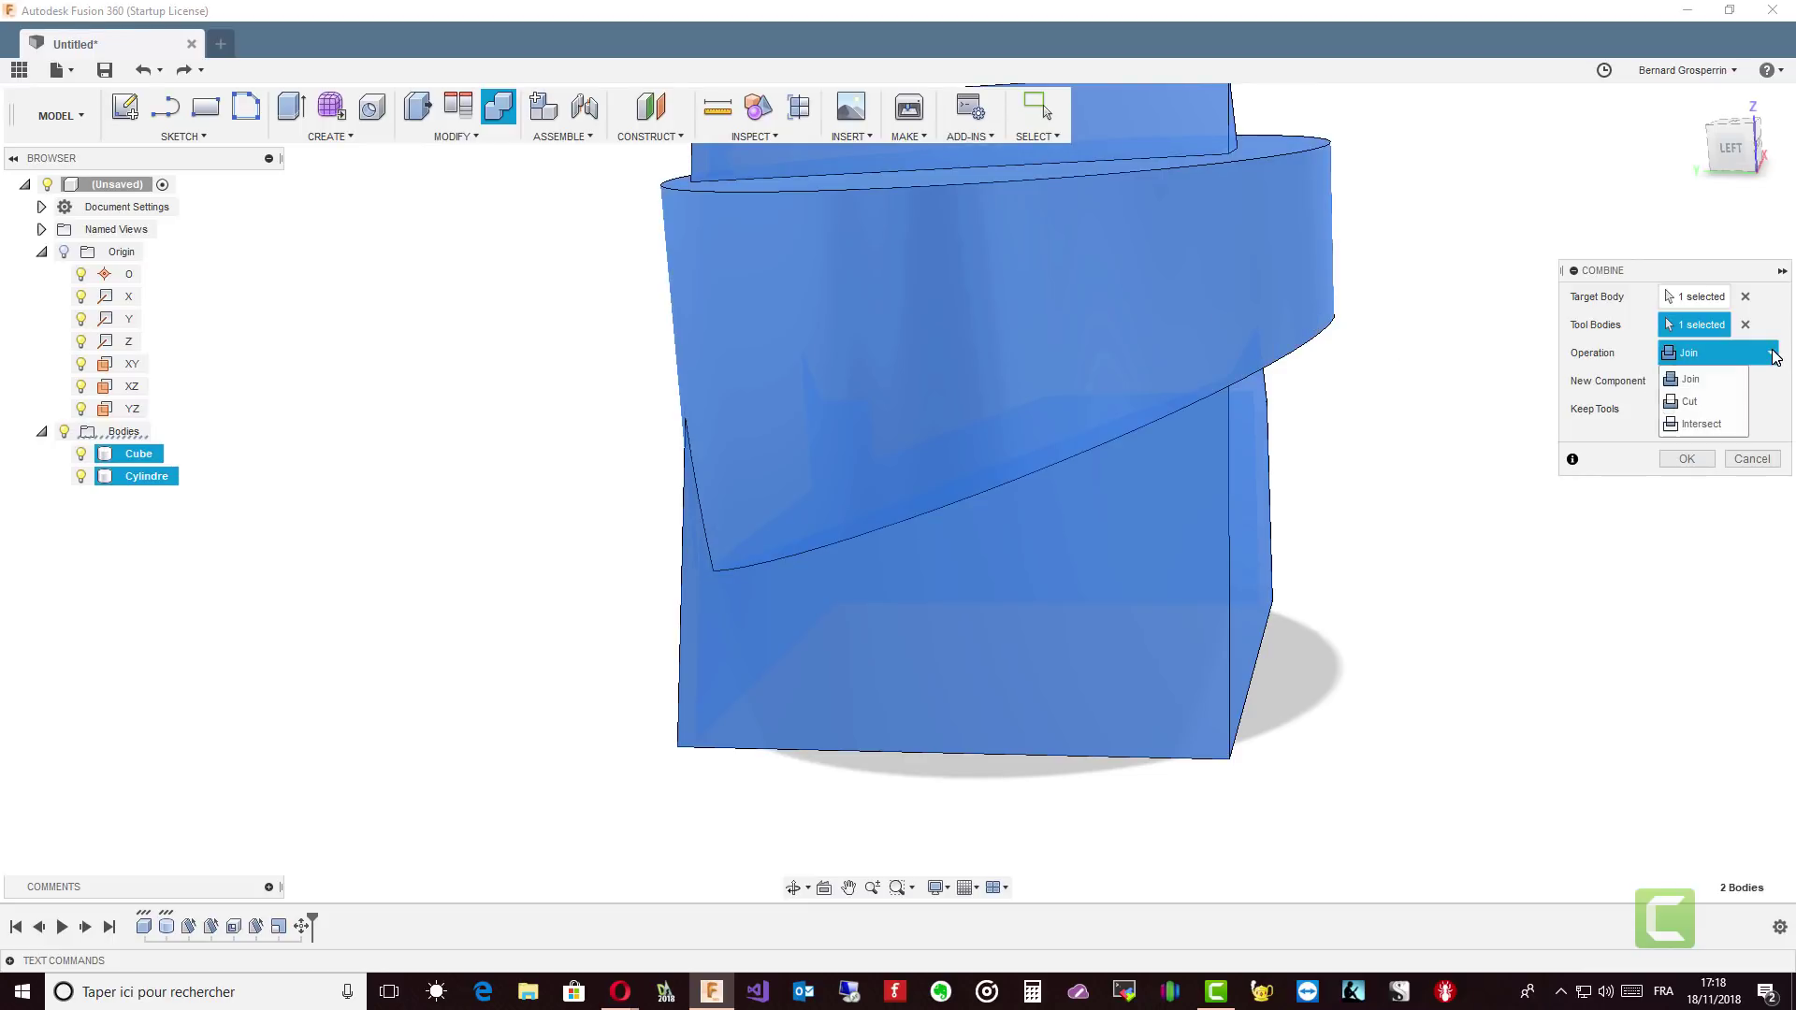
left_click(1697, 401)
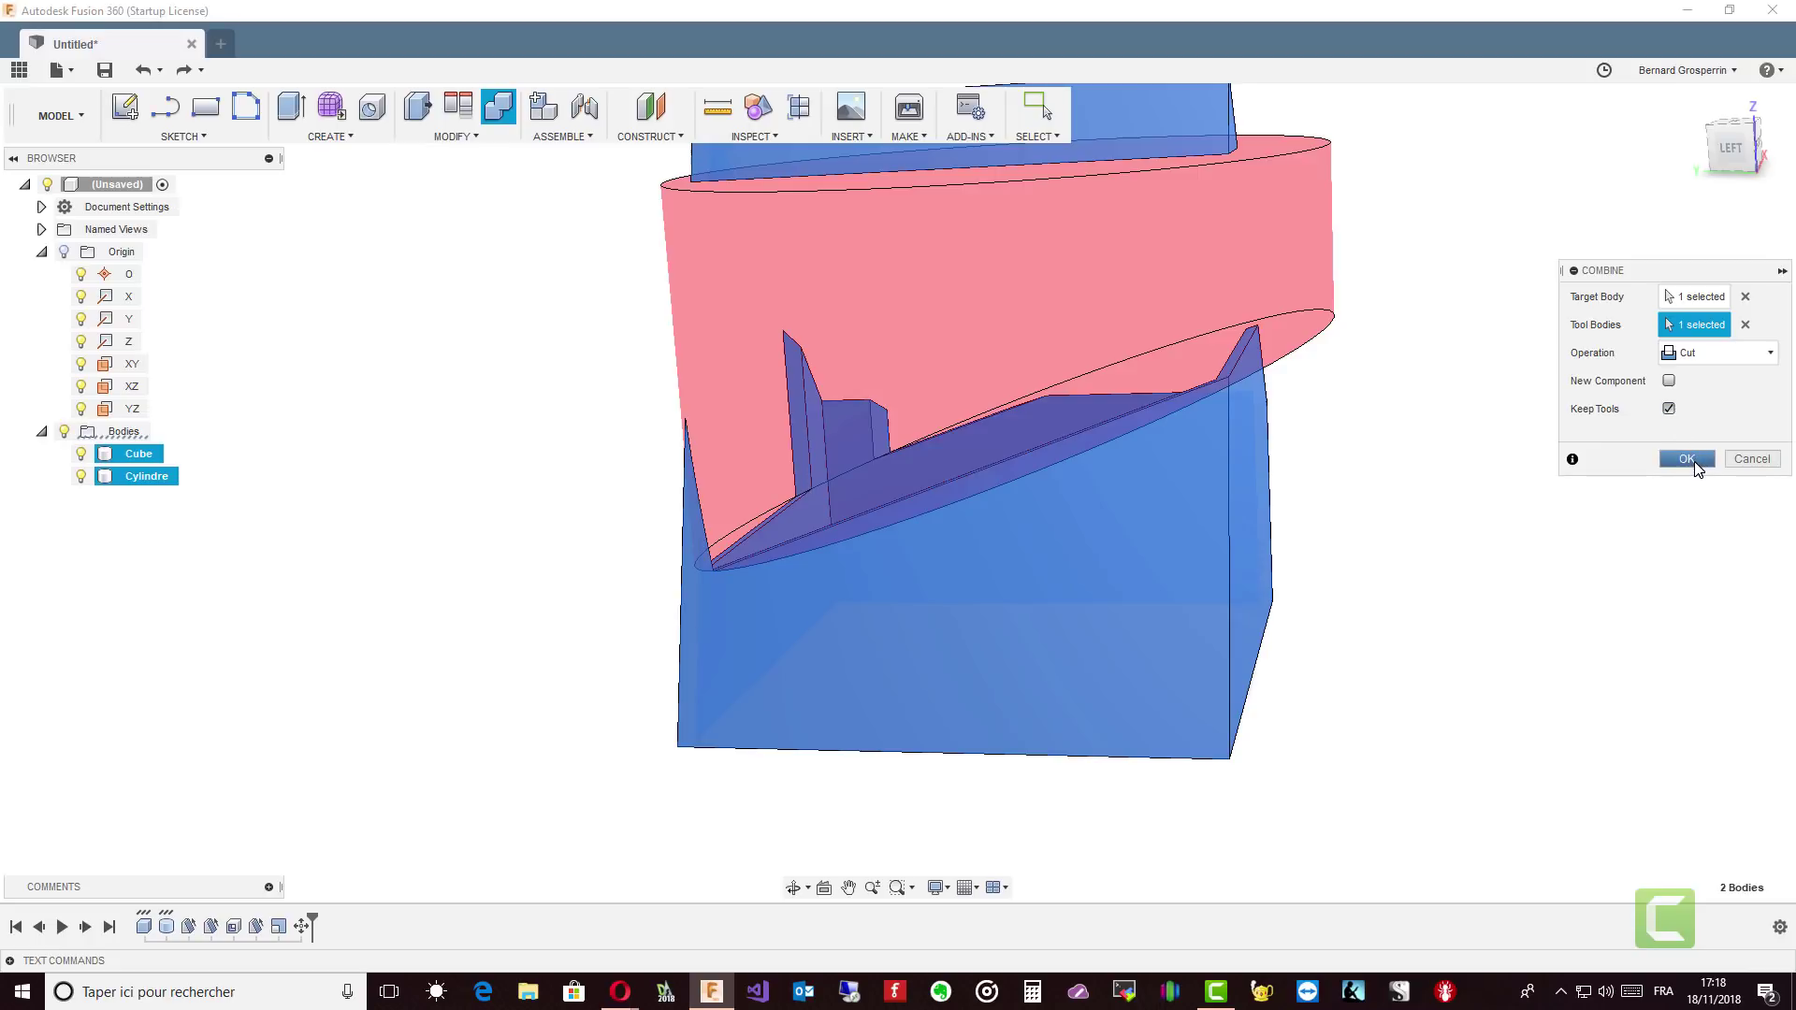
left_click(1686, 459)
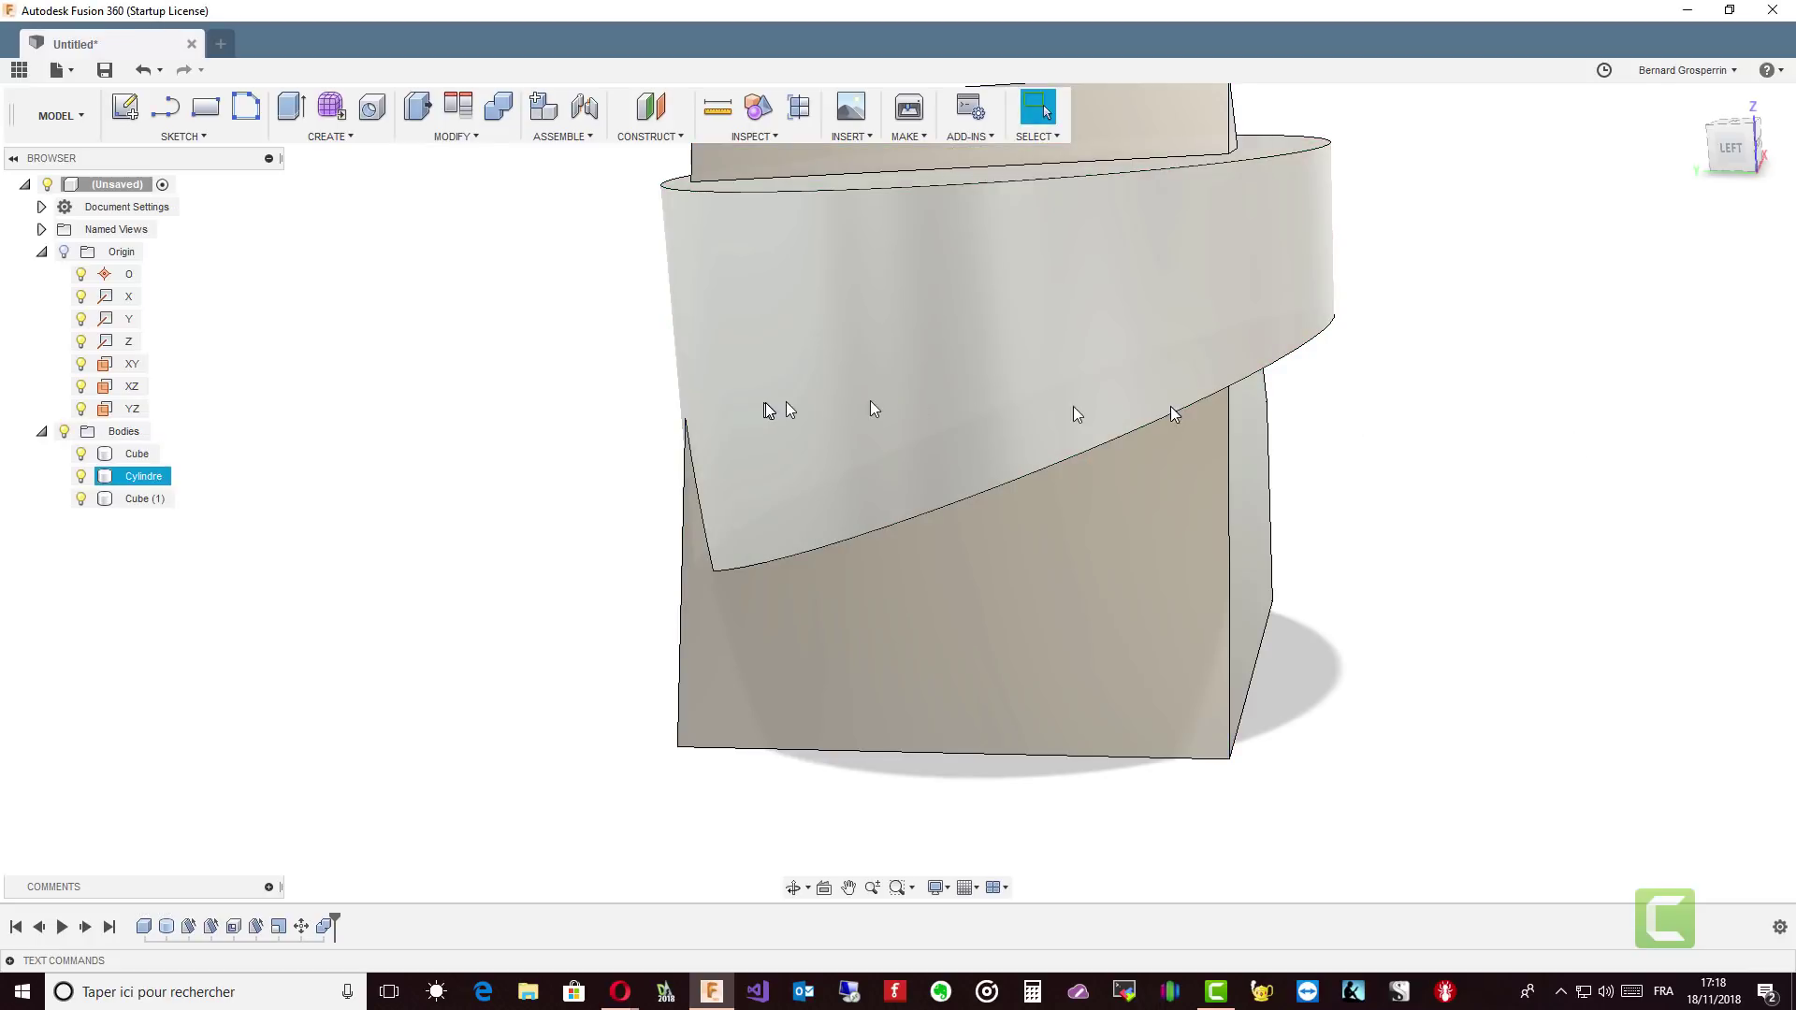
Hide the cylinder to inspect the cut cube, and undo the hiding.
left_click(80, 477)
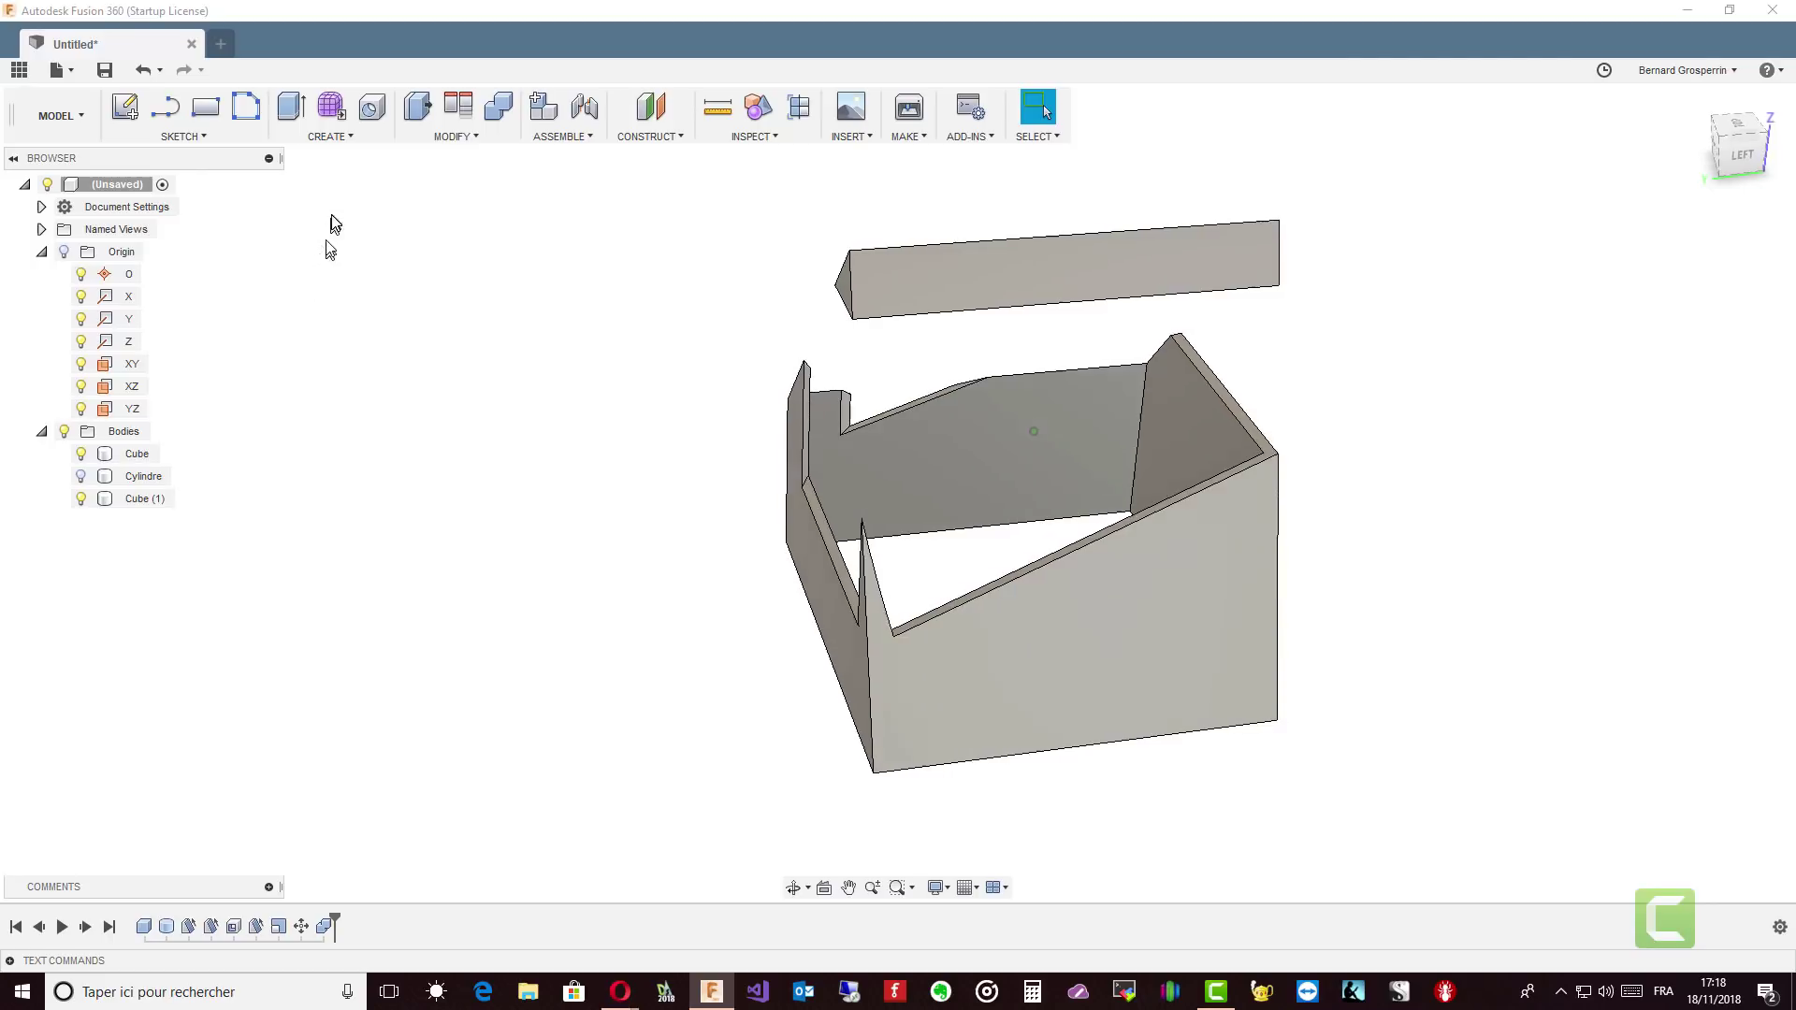
left_click(142, 70)
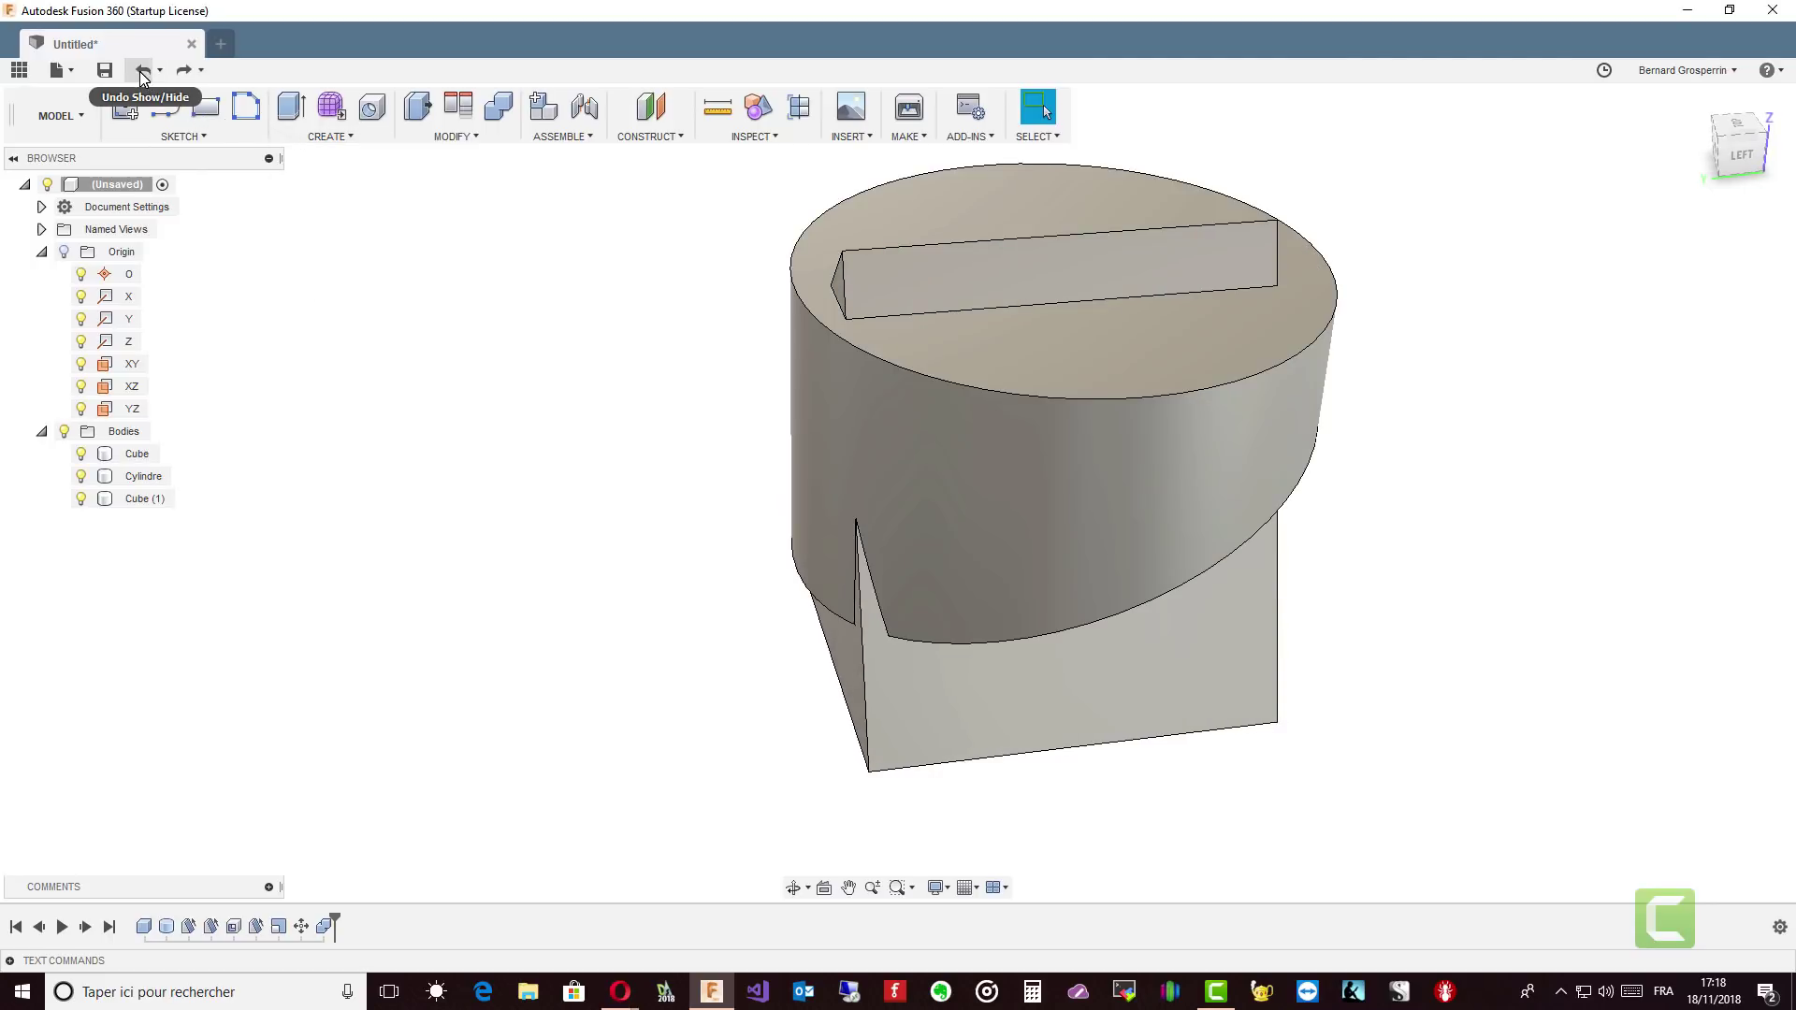
middle_click_drag(590, 184, 1202, 339, "shift")
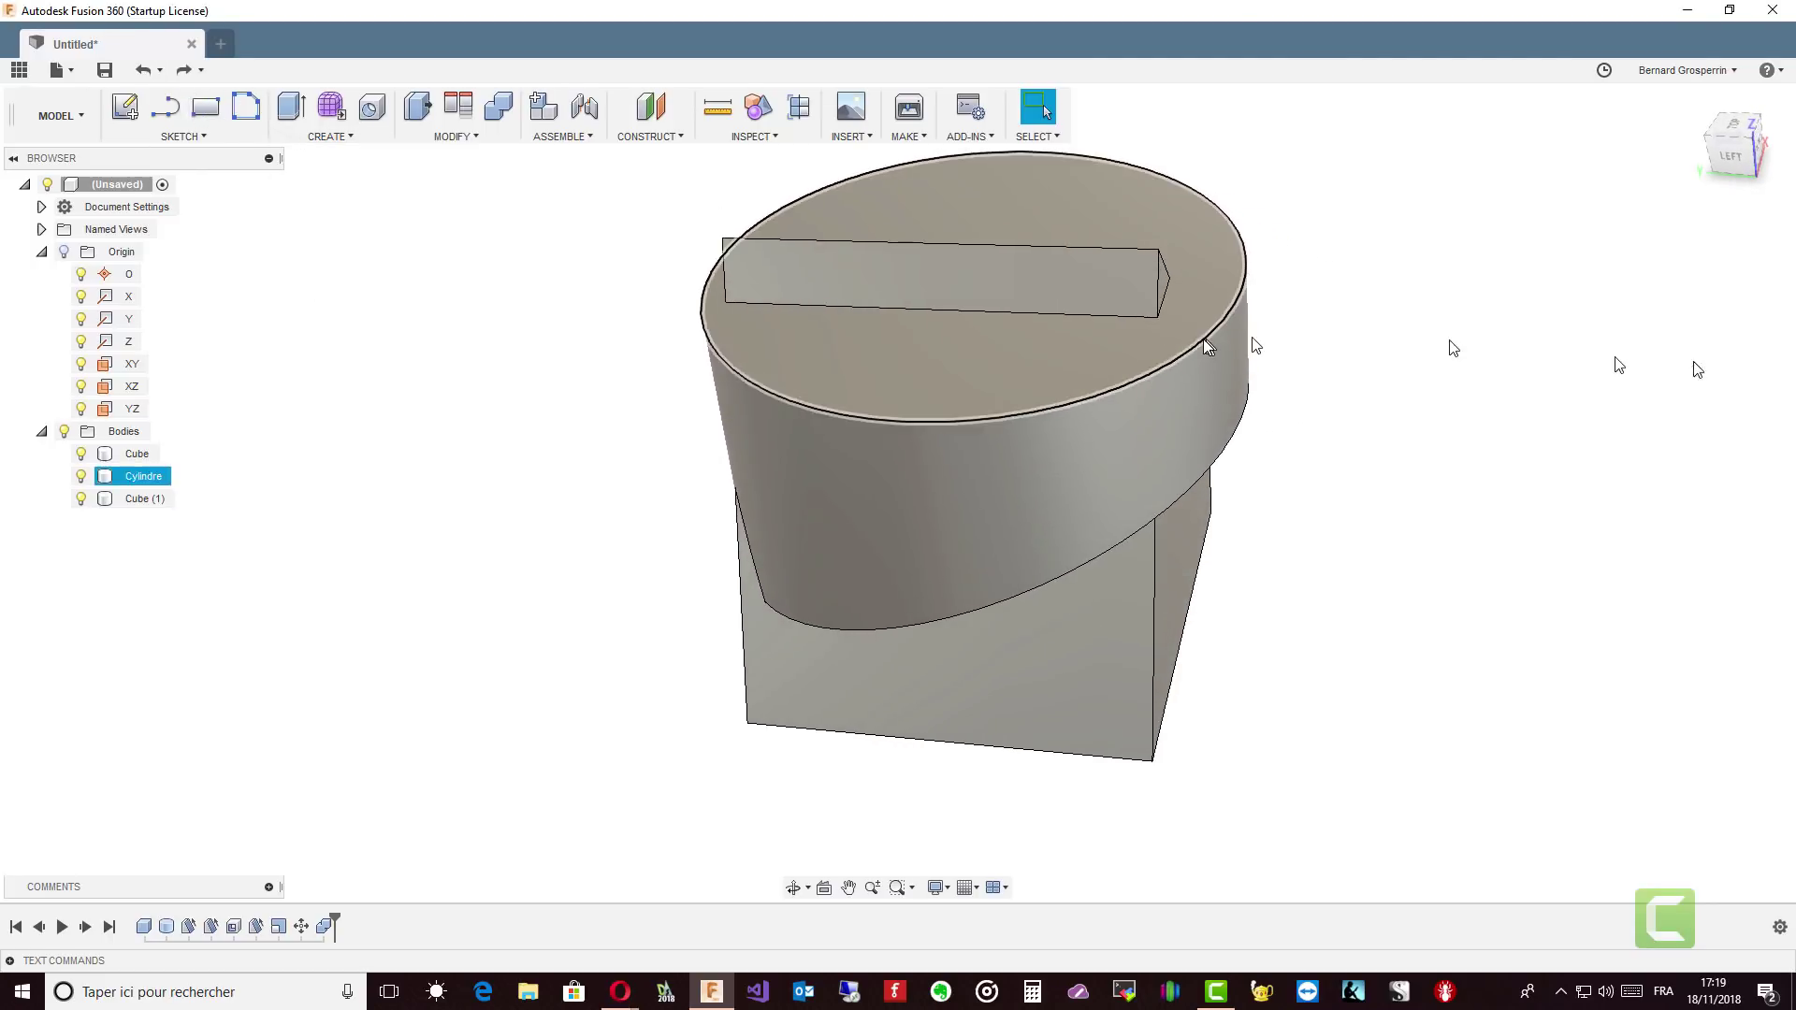
Try a Cut combine with Keep Tools, using the cylinder as target and the already cut cube as tool body, and undo back to the uncut bodies.
left_click(499, 106)
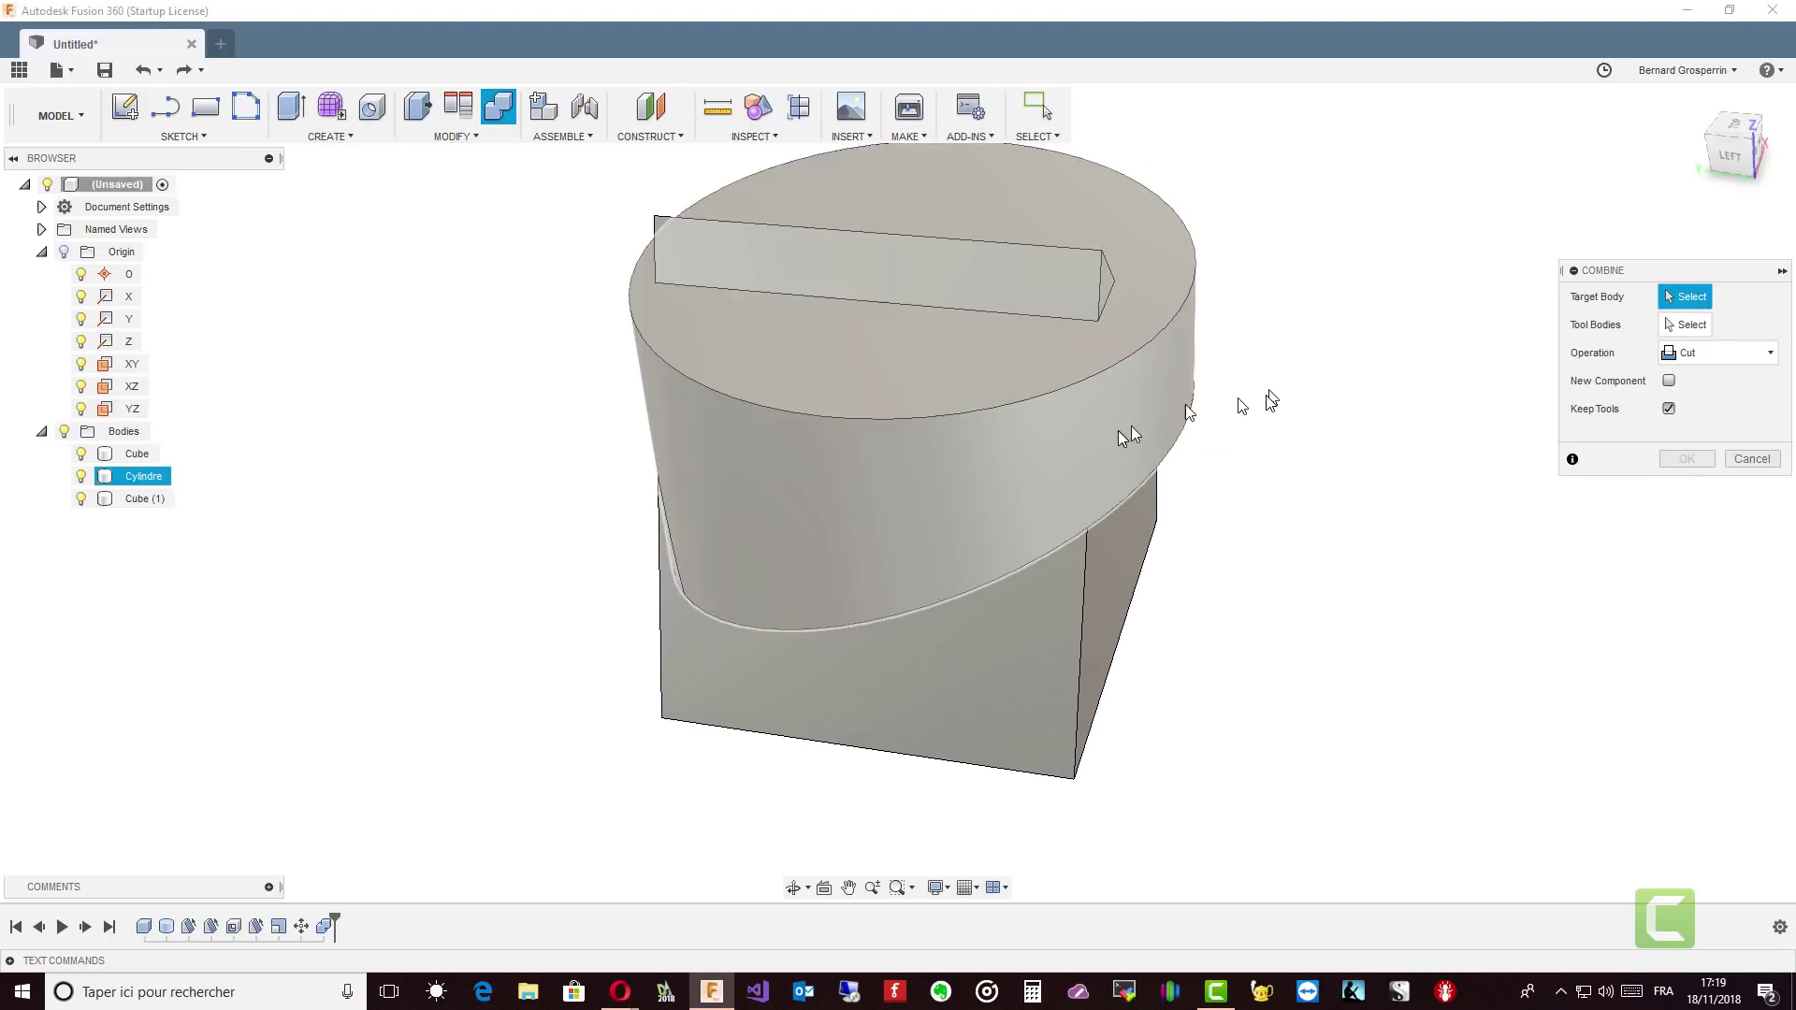
left_click(1085, 445)
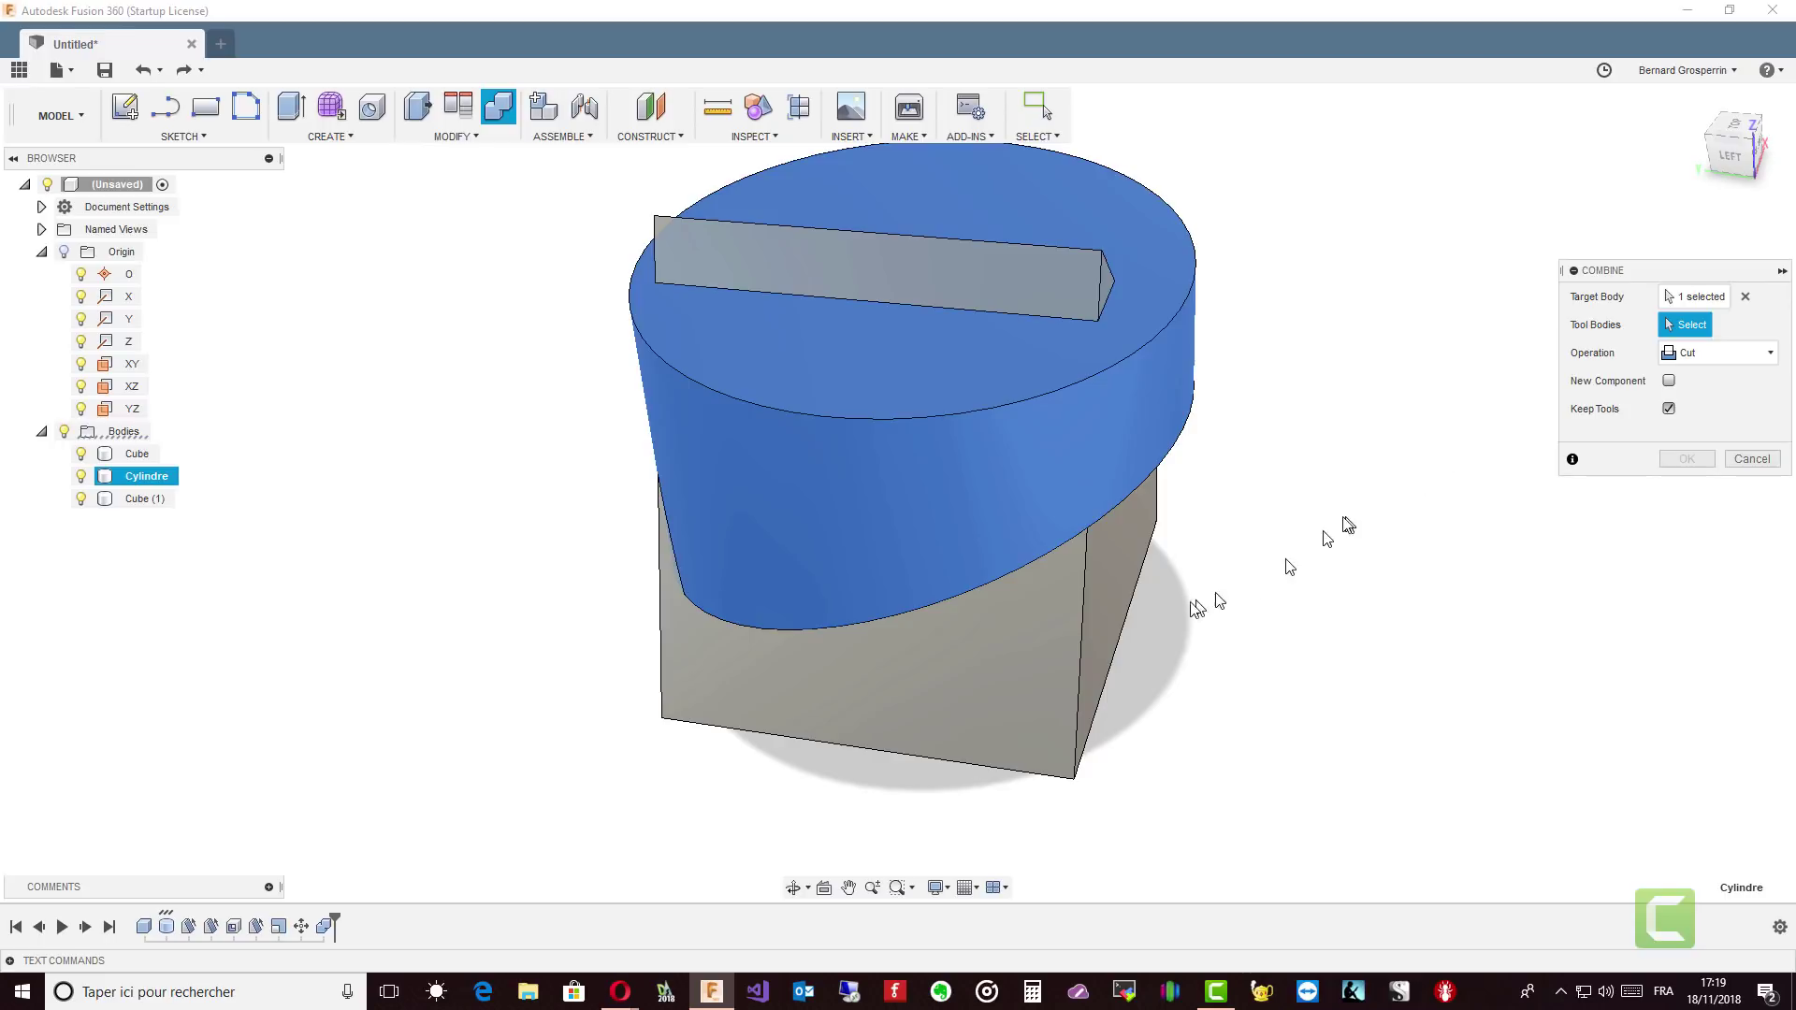
left_click(1074, 647)
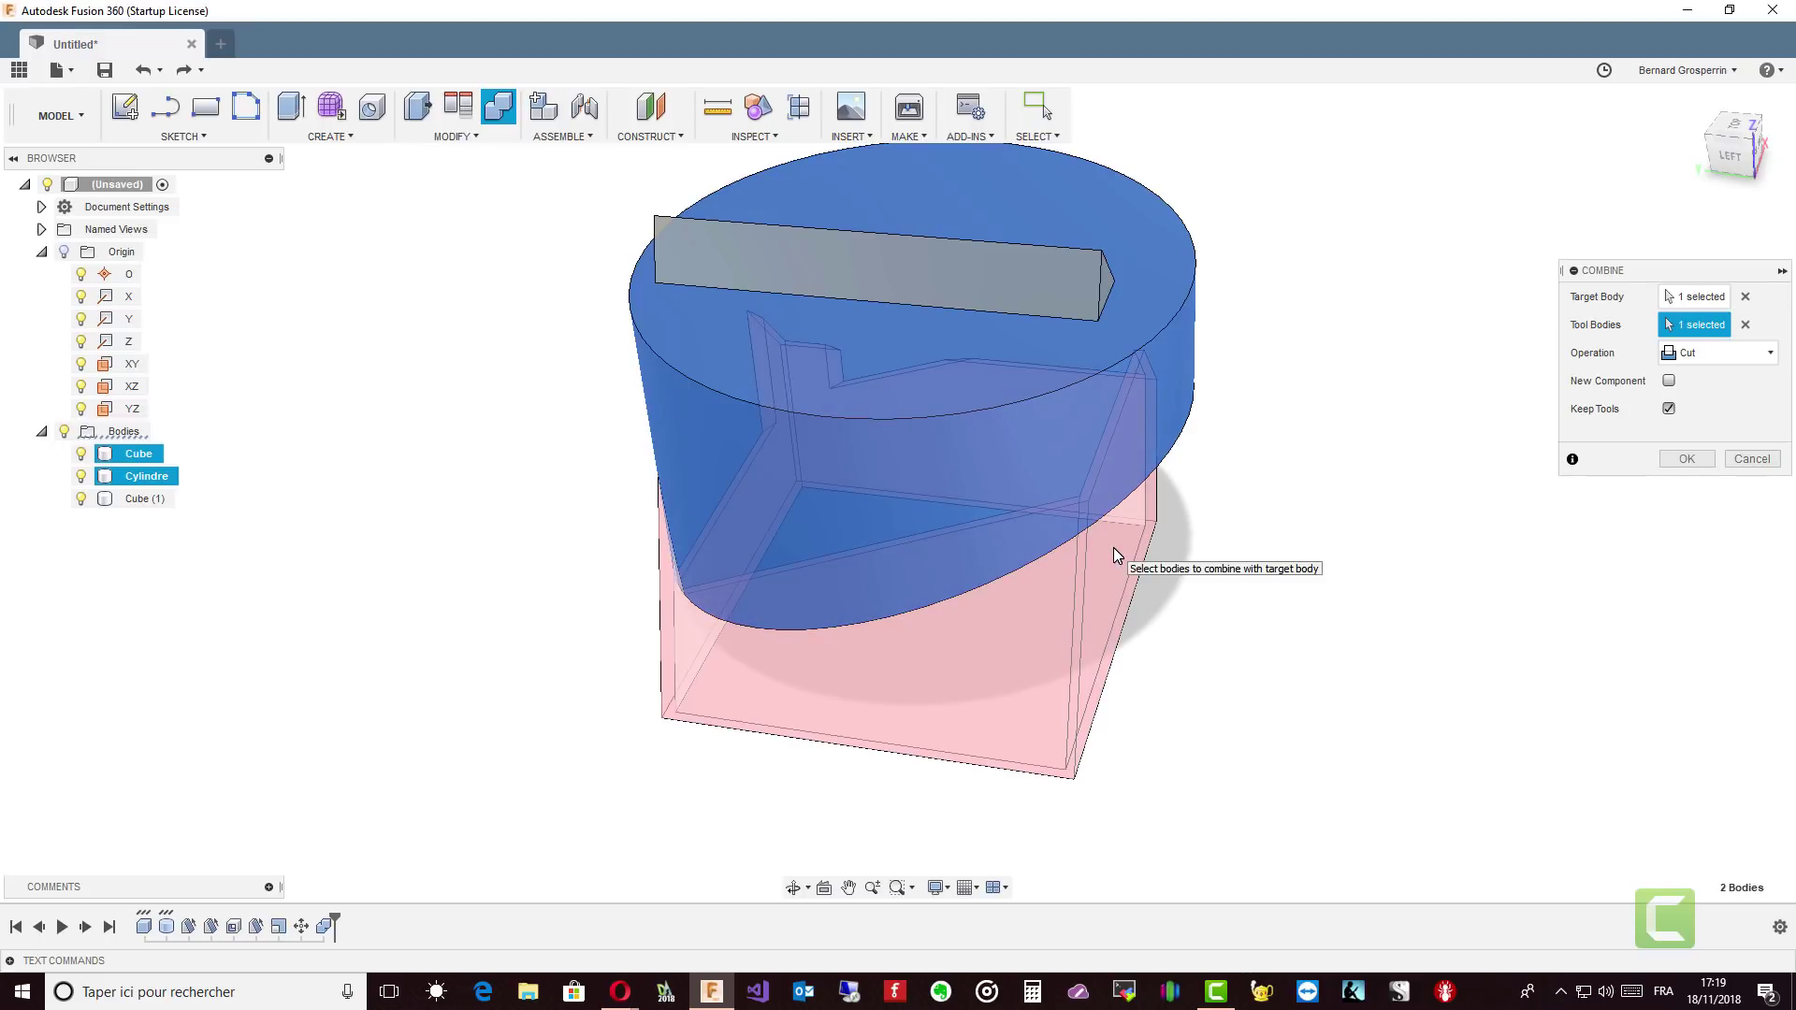
left_click(1686, 459)
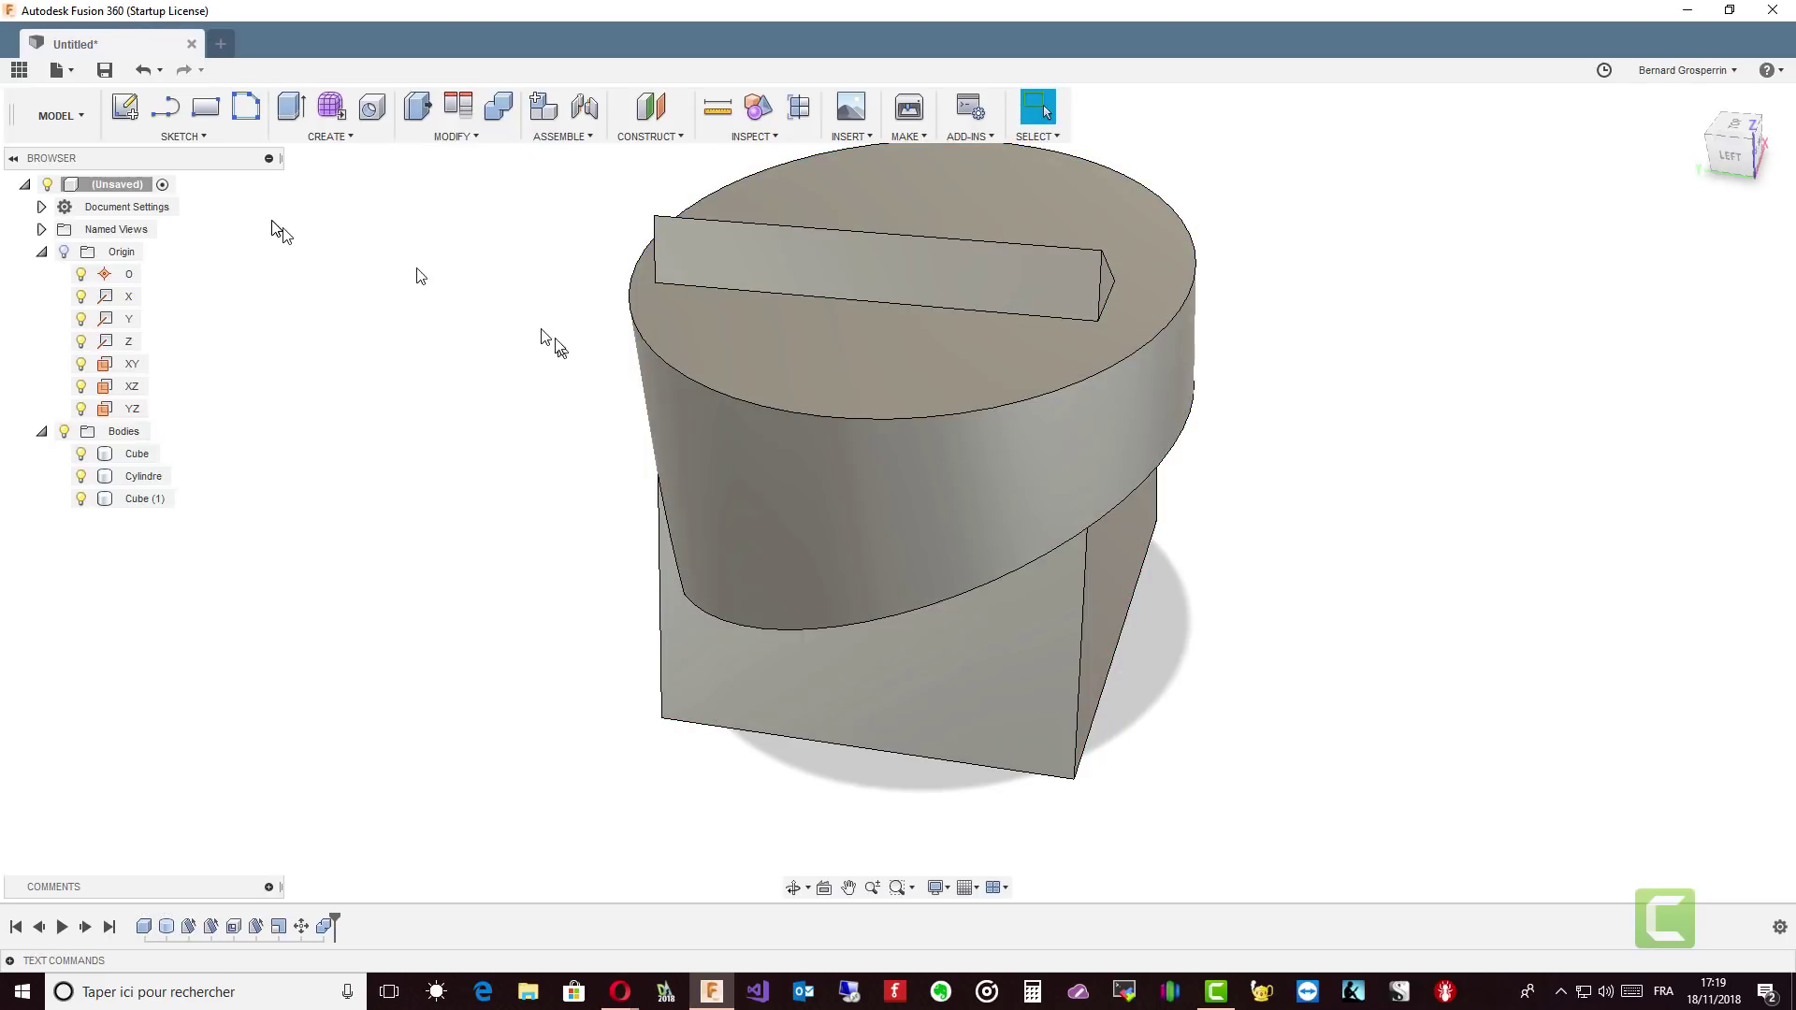
left_click(144, 71)
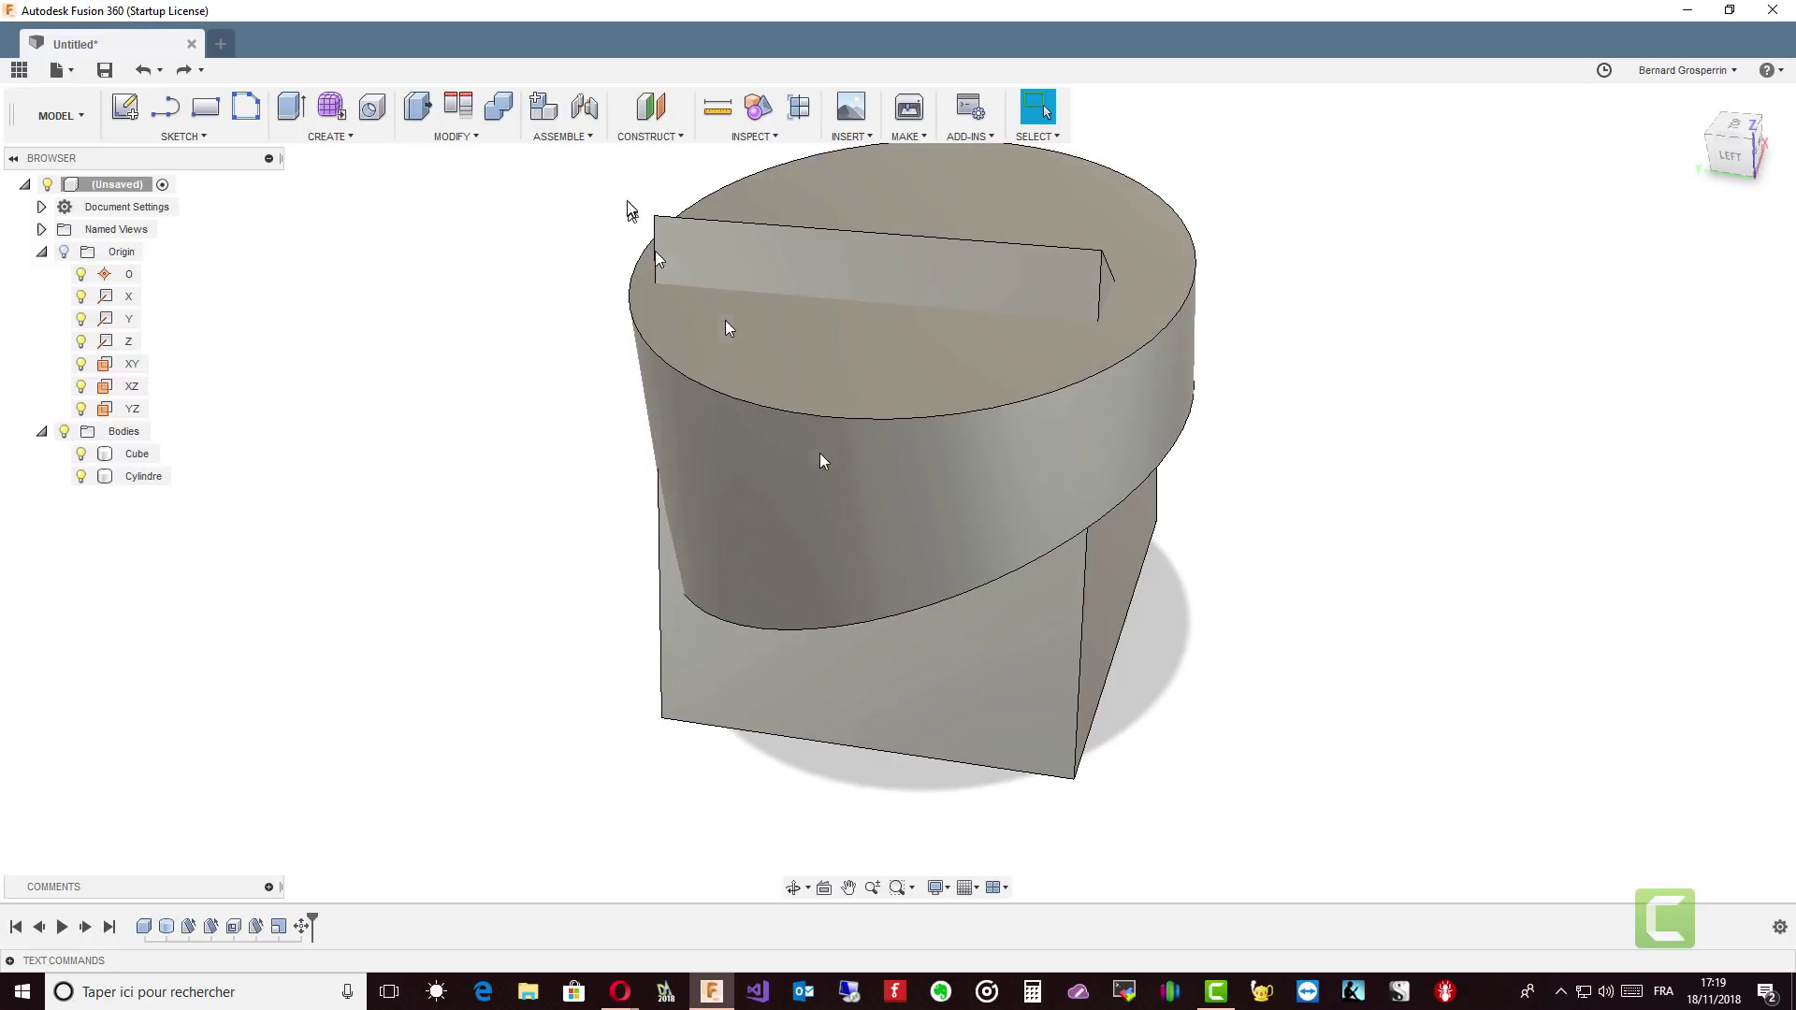
Combine with the Cut operation and Keep Tools enabled, using the cylinder as target and the cube as tool body.
left_click(499, 106)
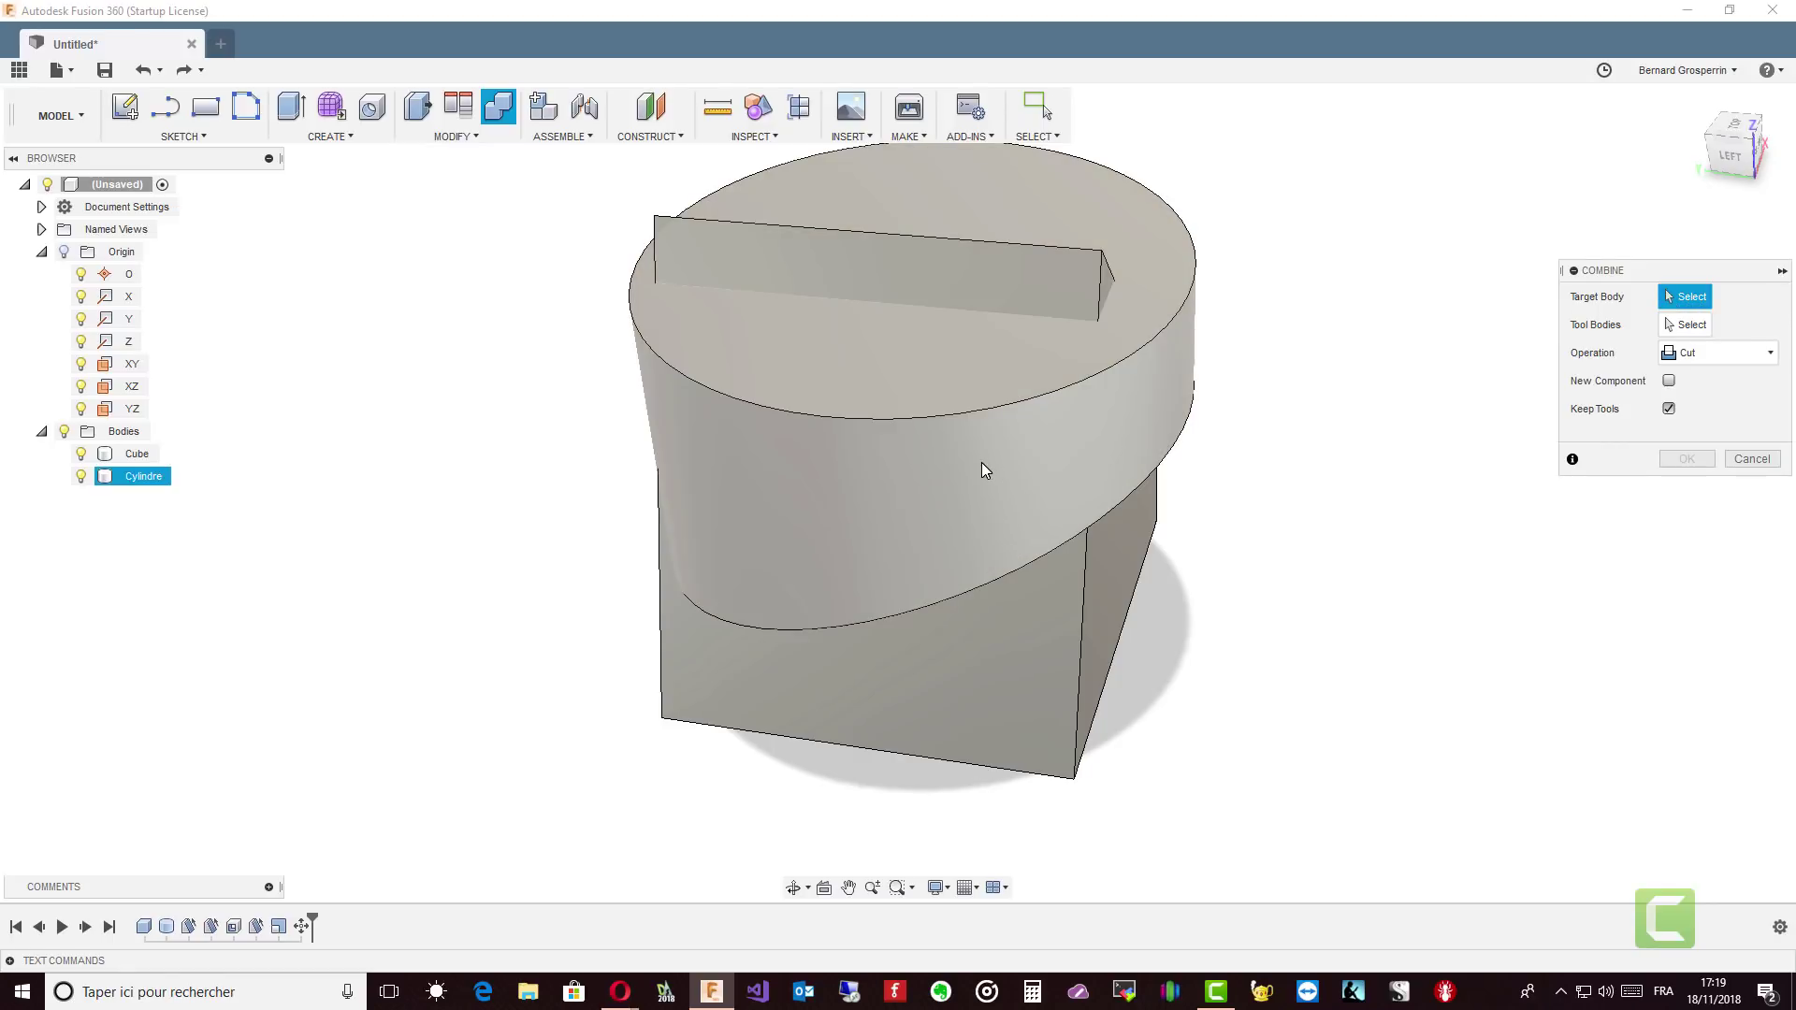
left_click(980, 462)
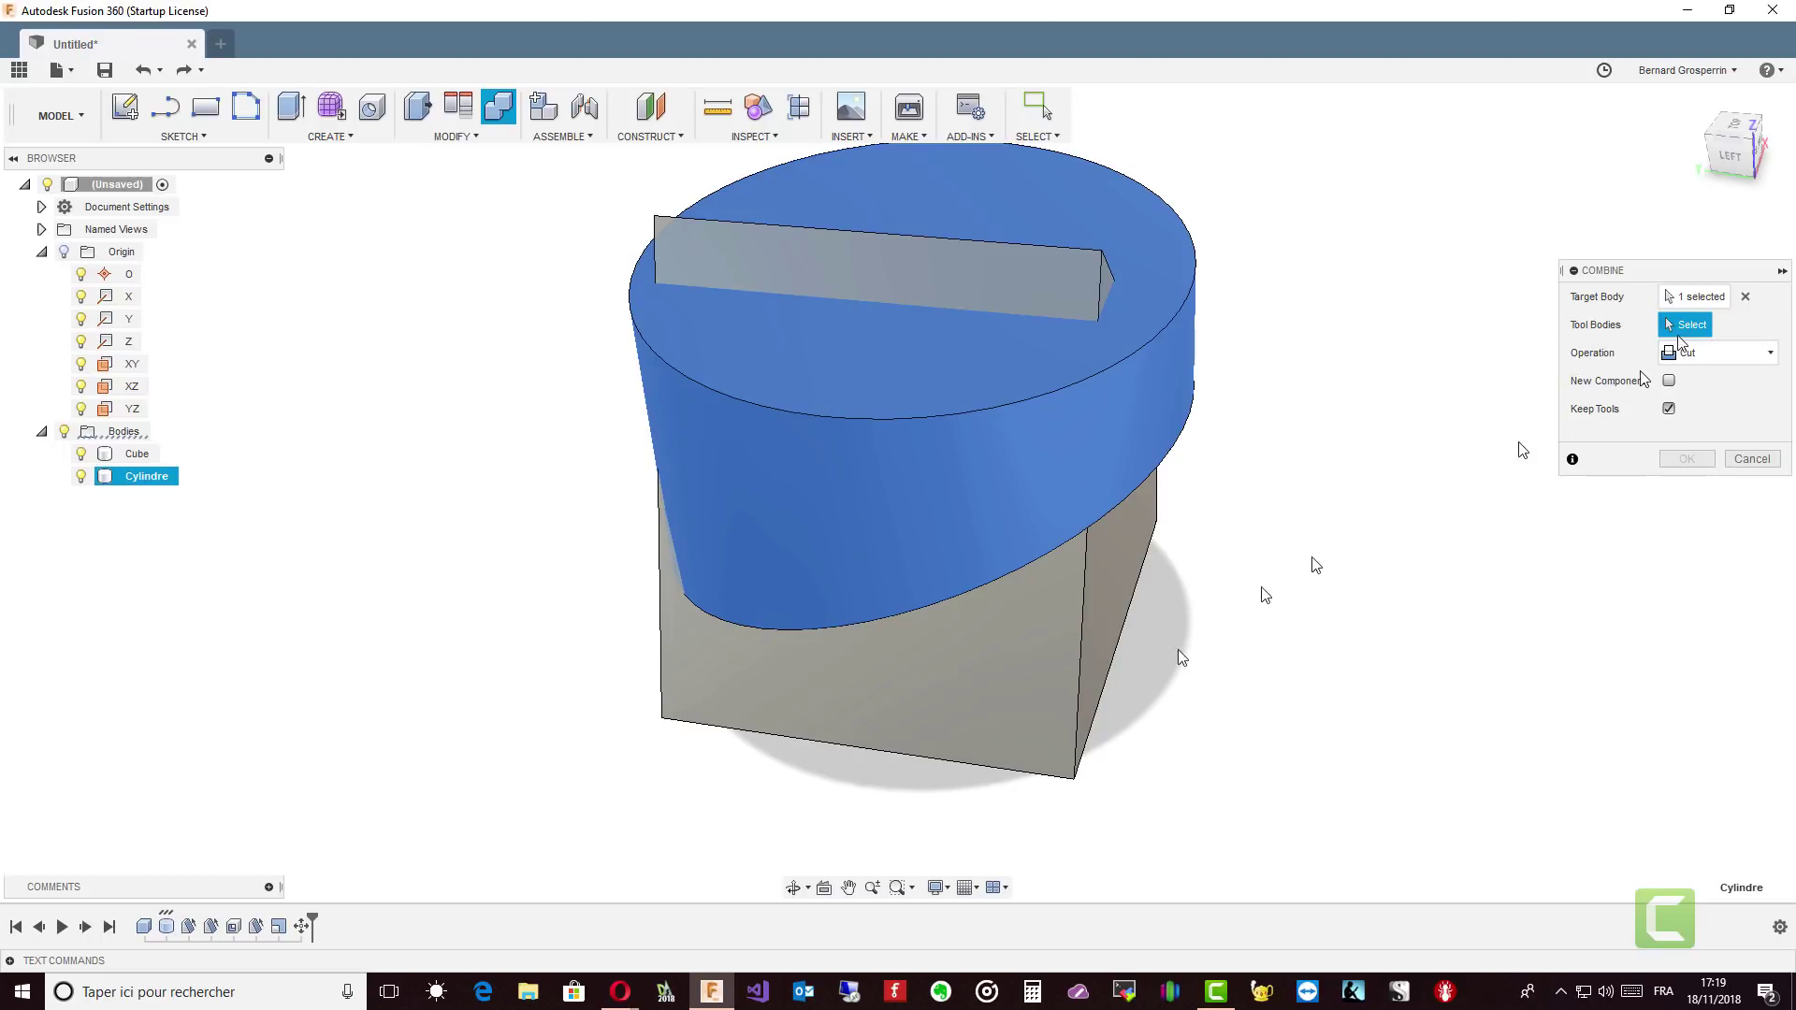
left_click(1035, 714)
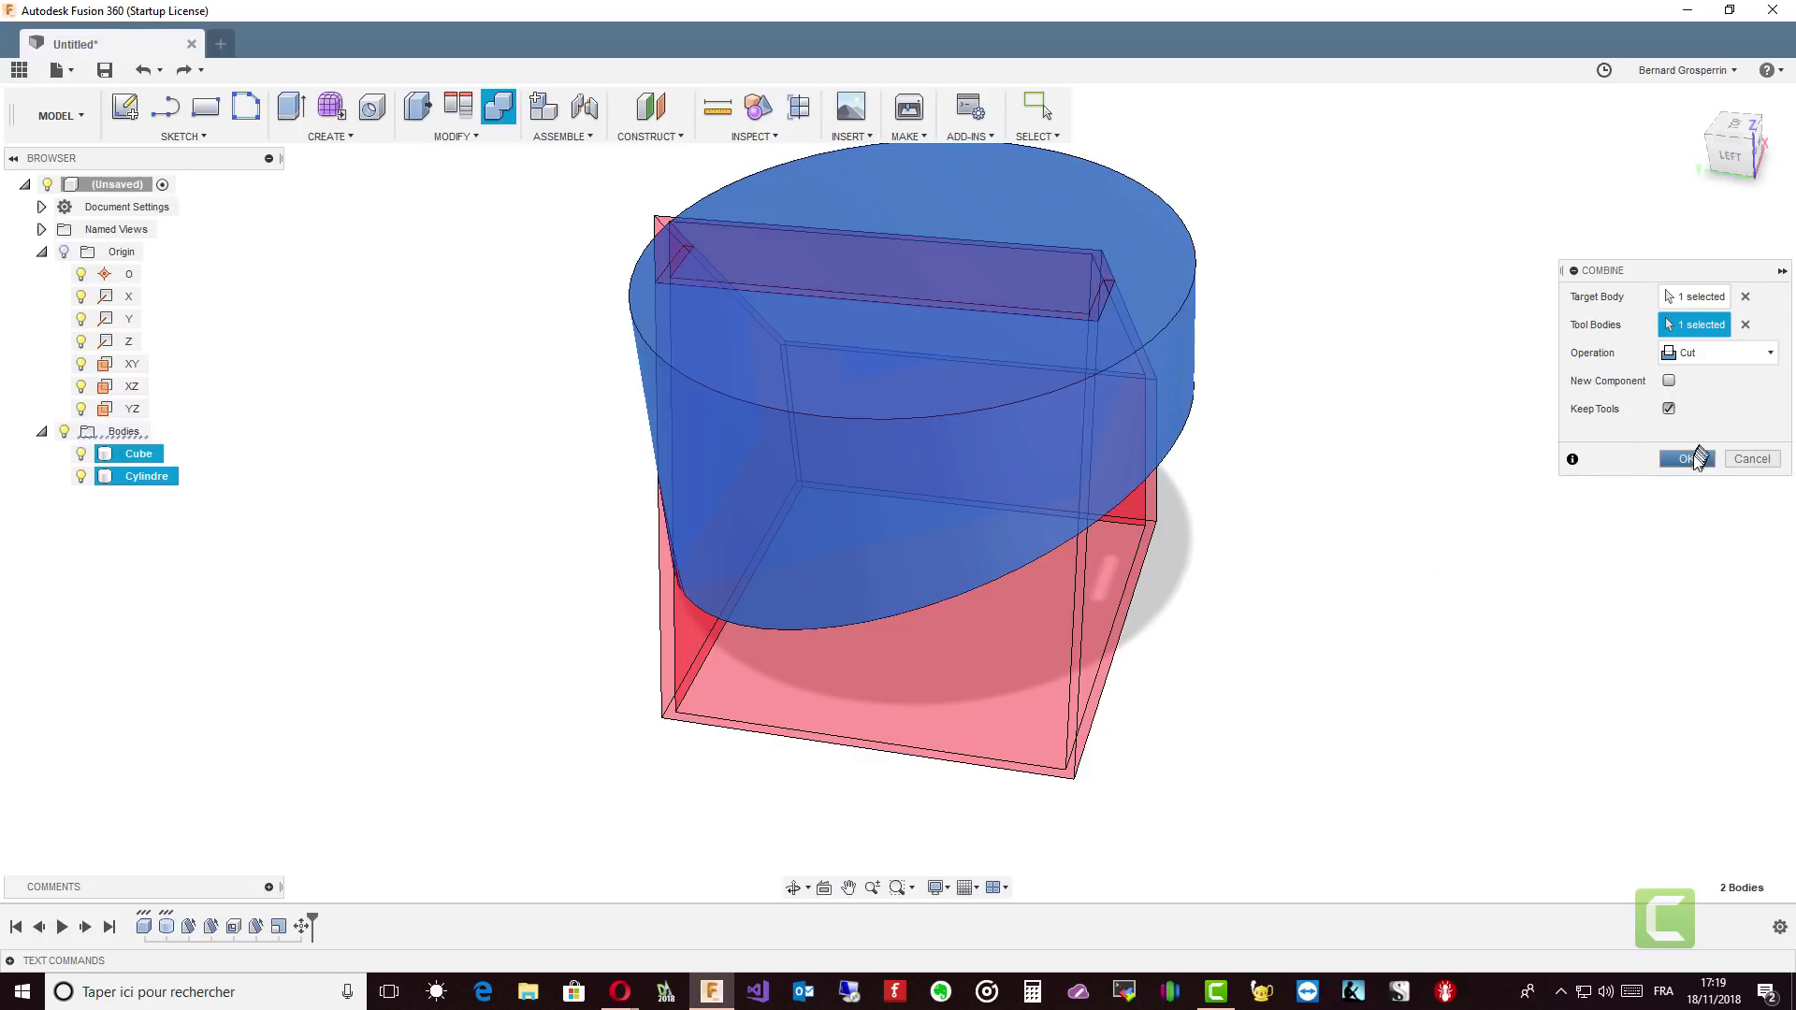
left_click(1689, 457)
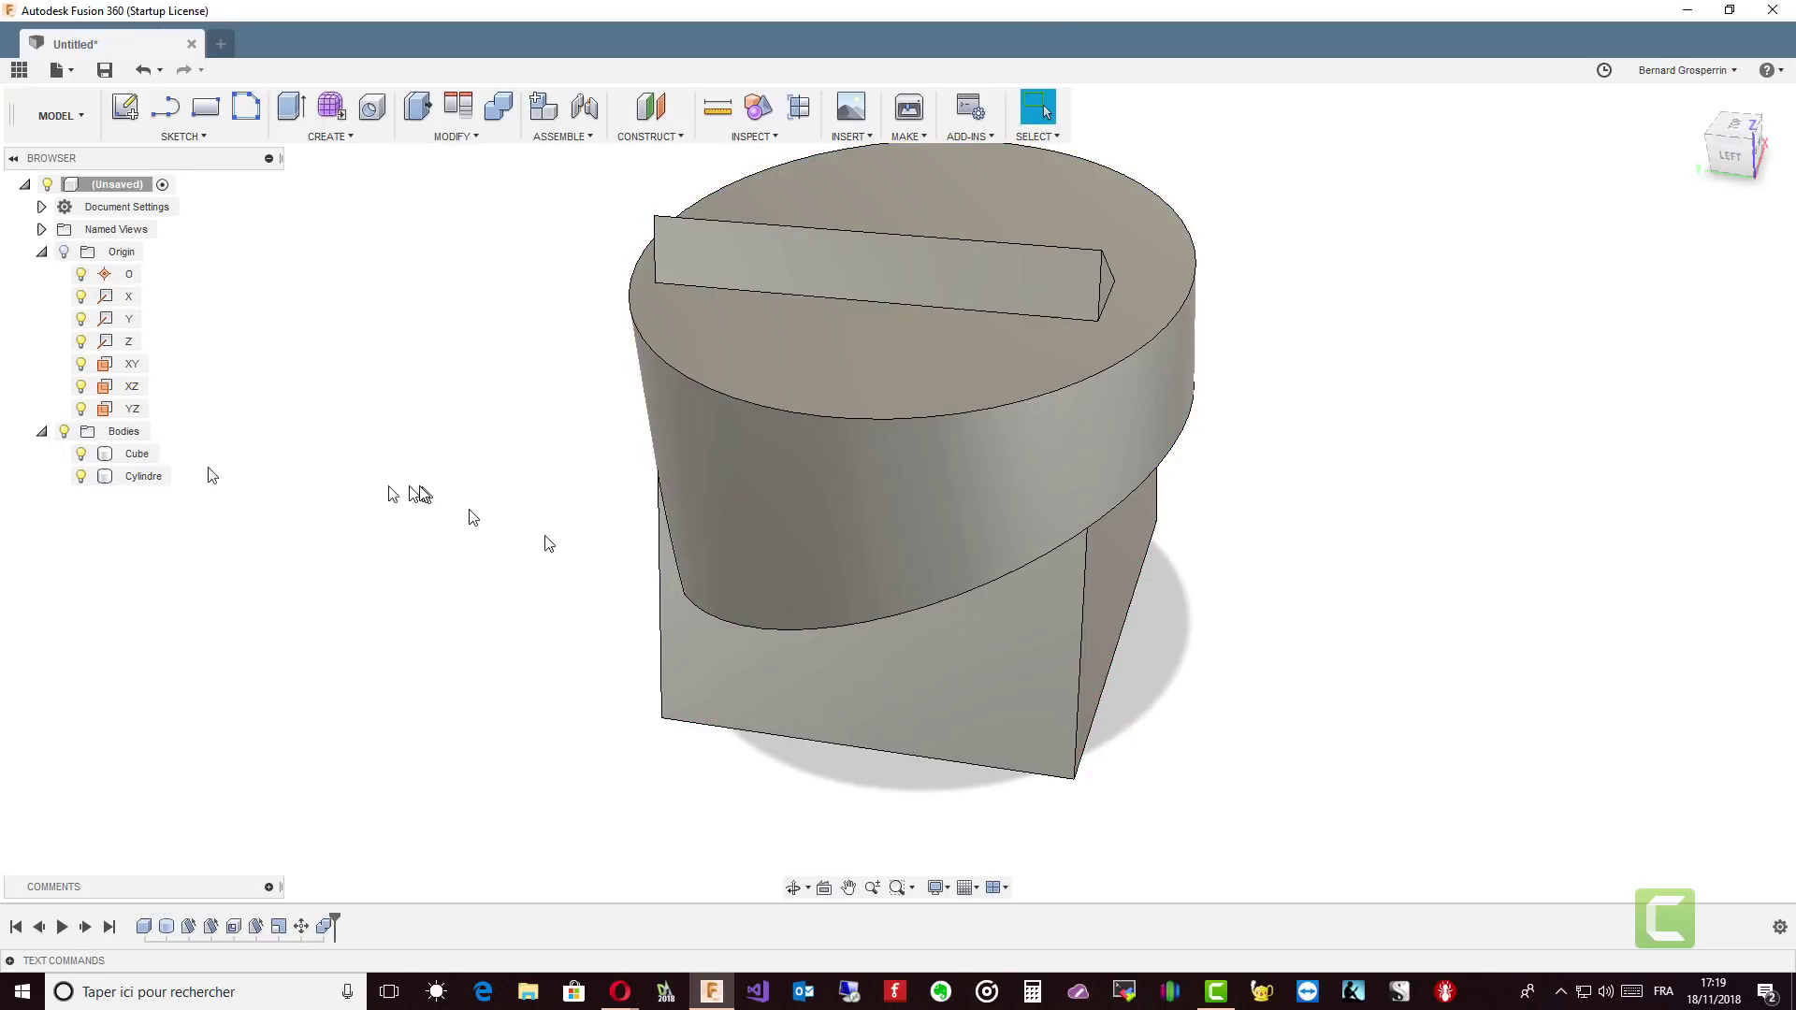
Hide the cube to inspect the cut cylinder from the side, show it again and undo the visibility changes.
left_click(91, 455)
left_click(82, 454)
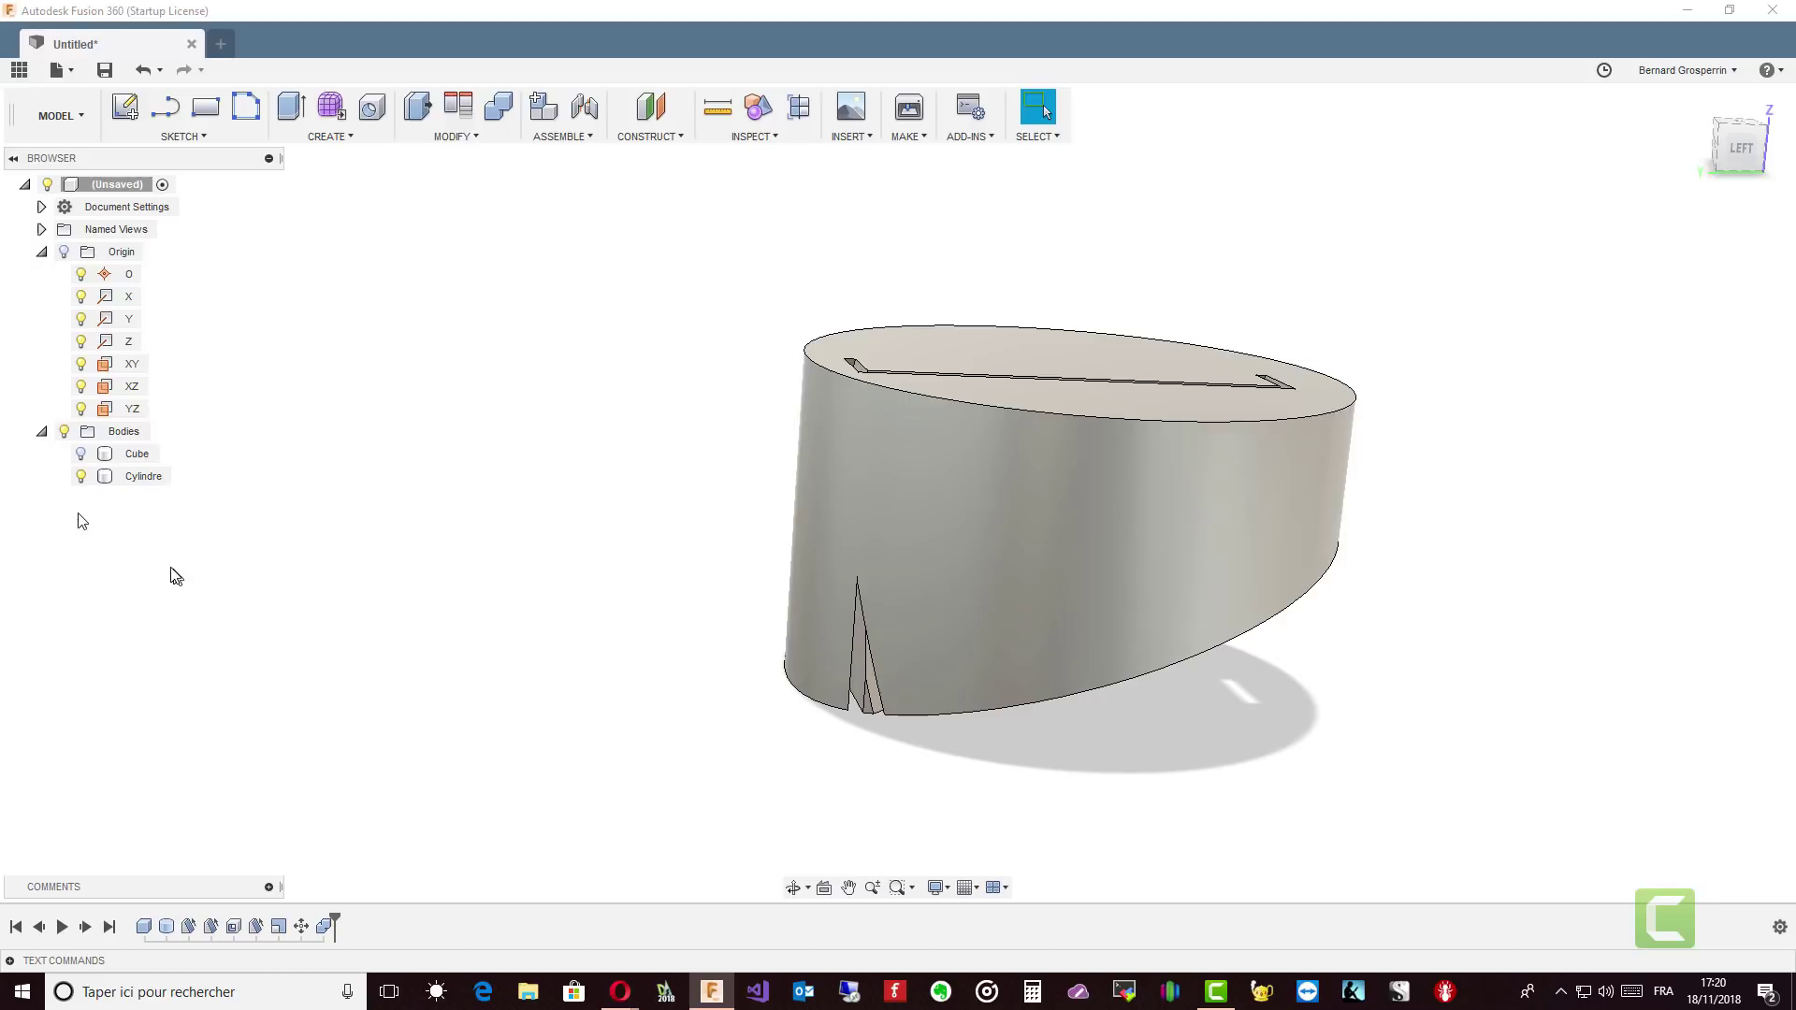
left_click(81, 453)
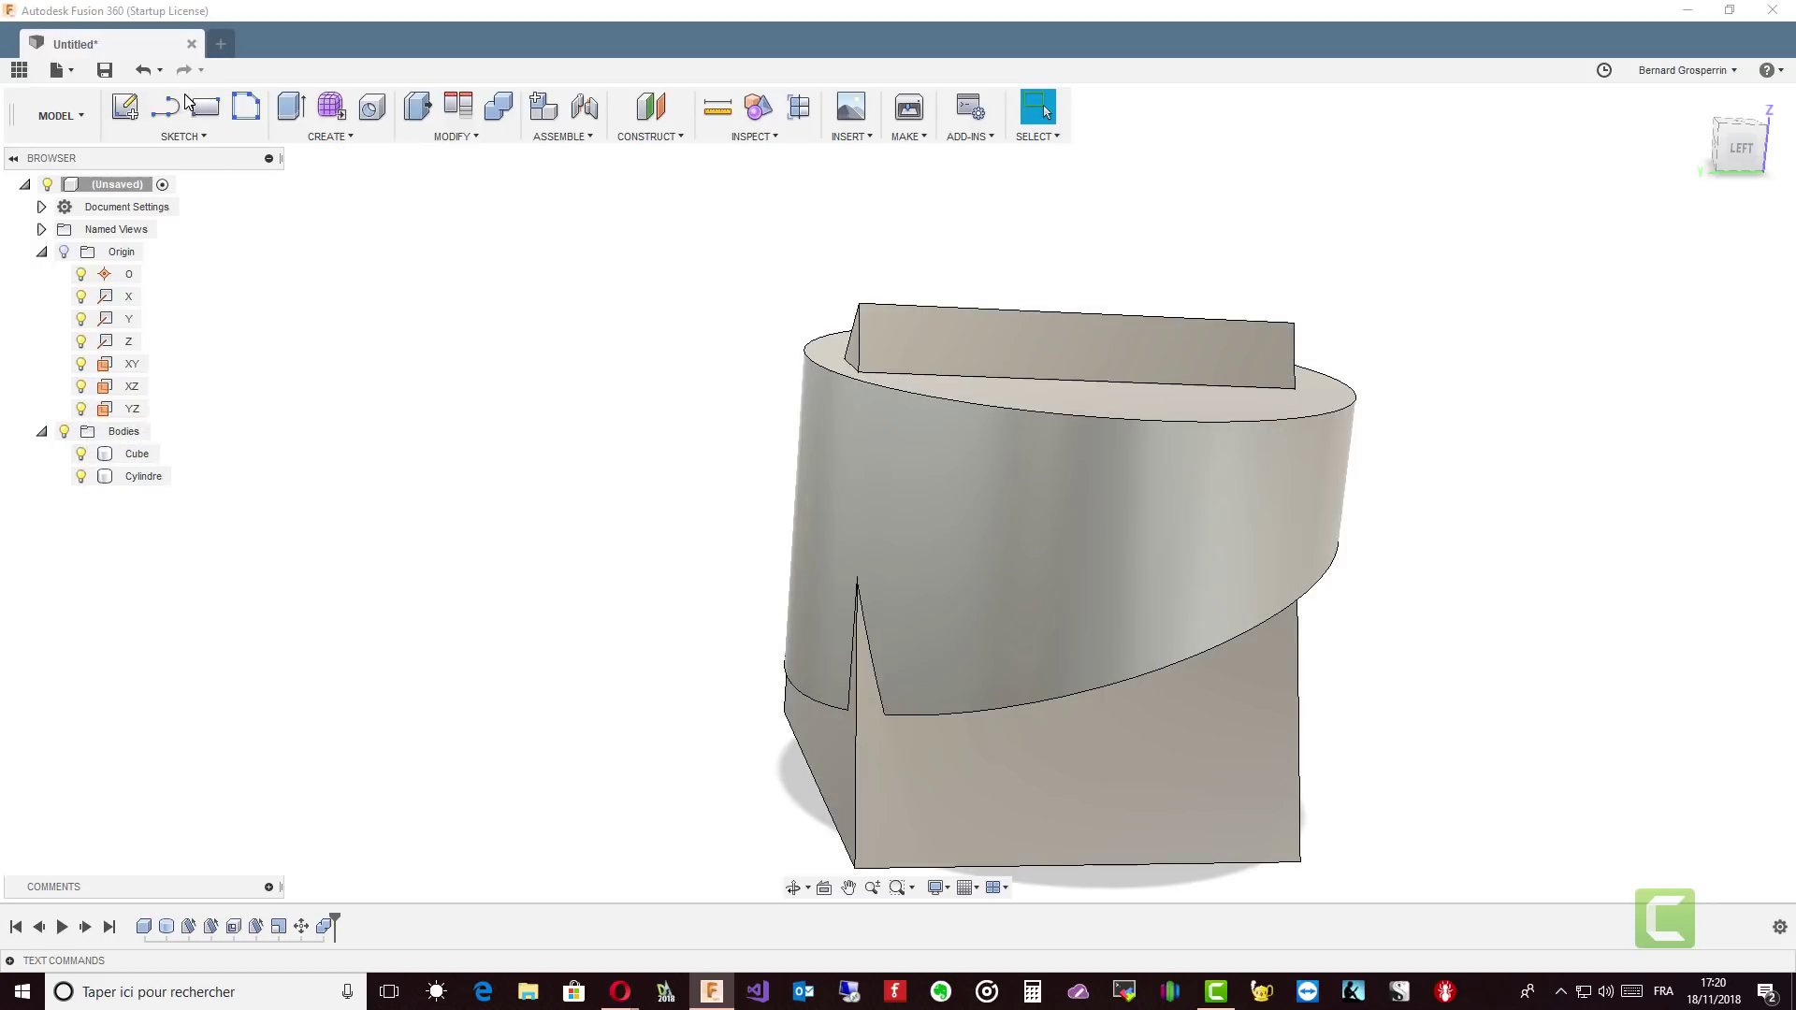
left_click(143, 73)
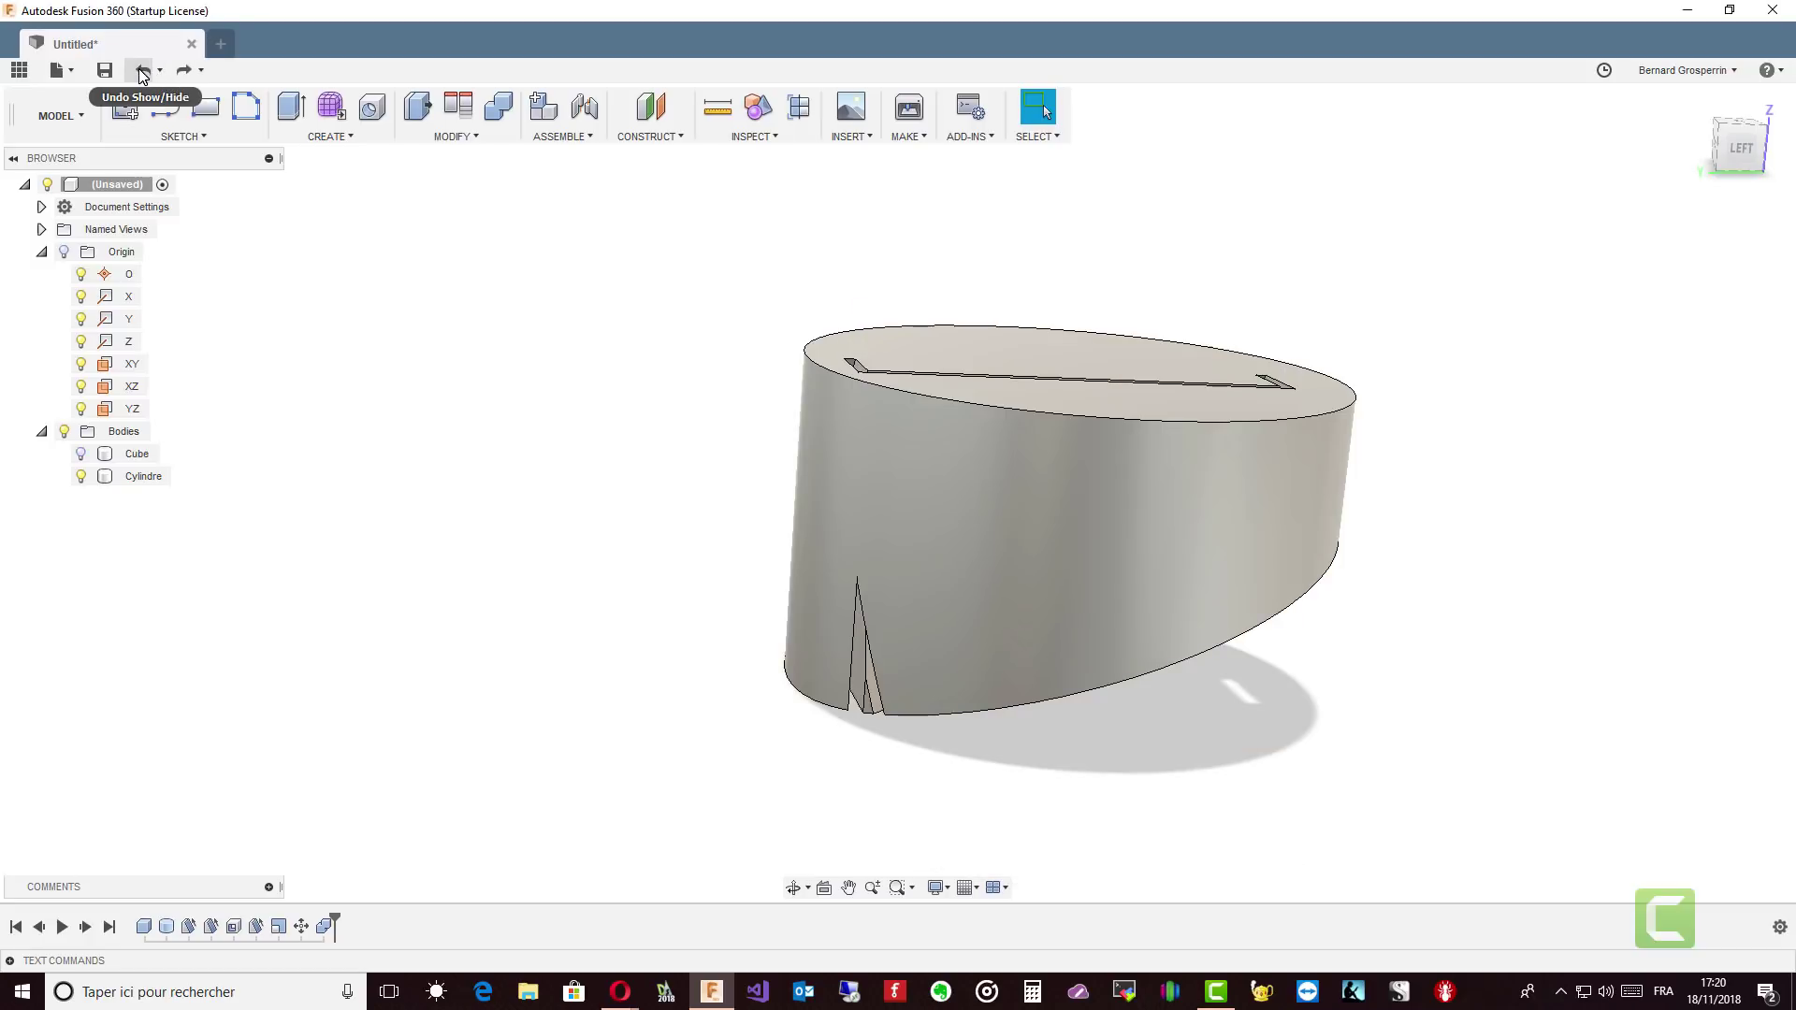
left_click(143, 73)
left_click(142, 72)
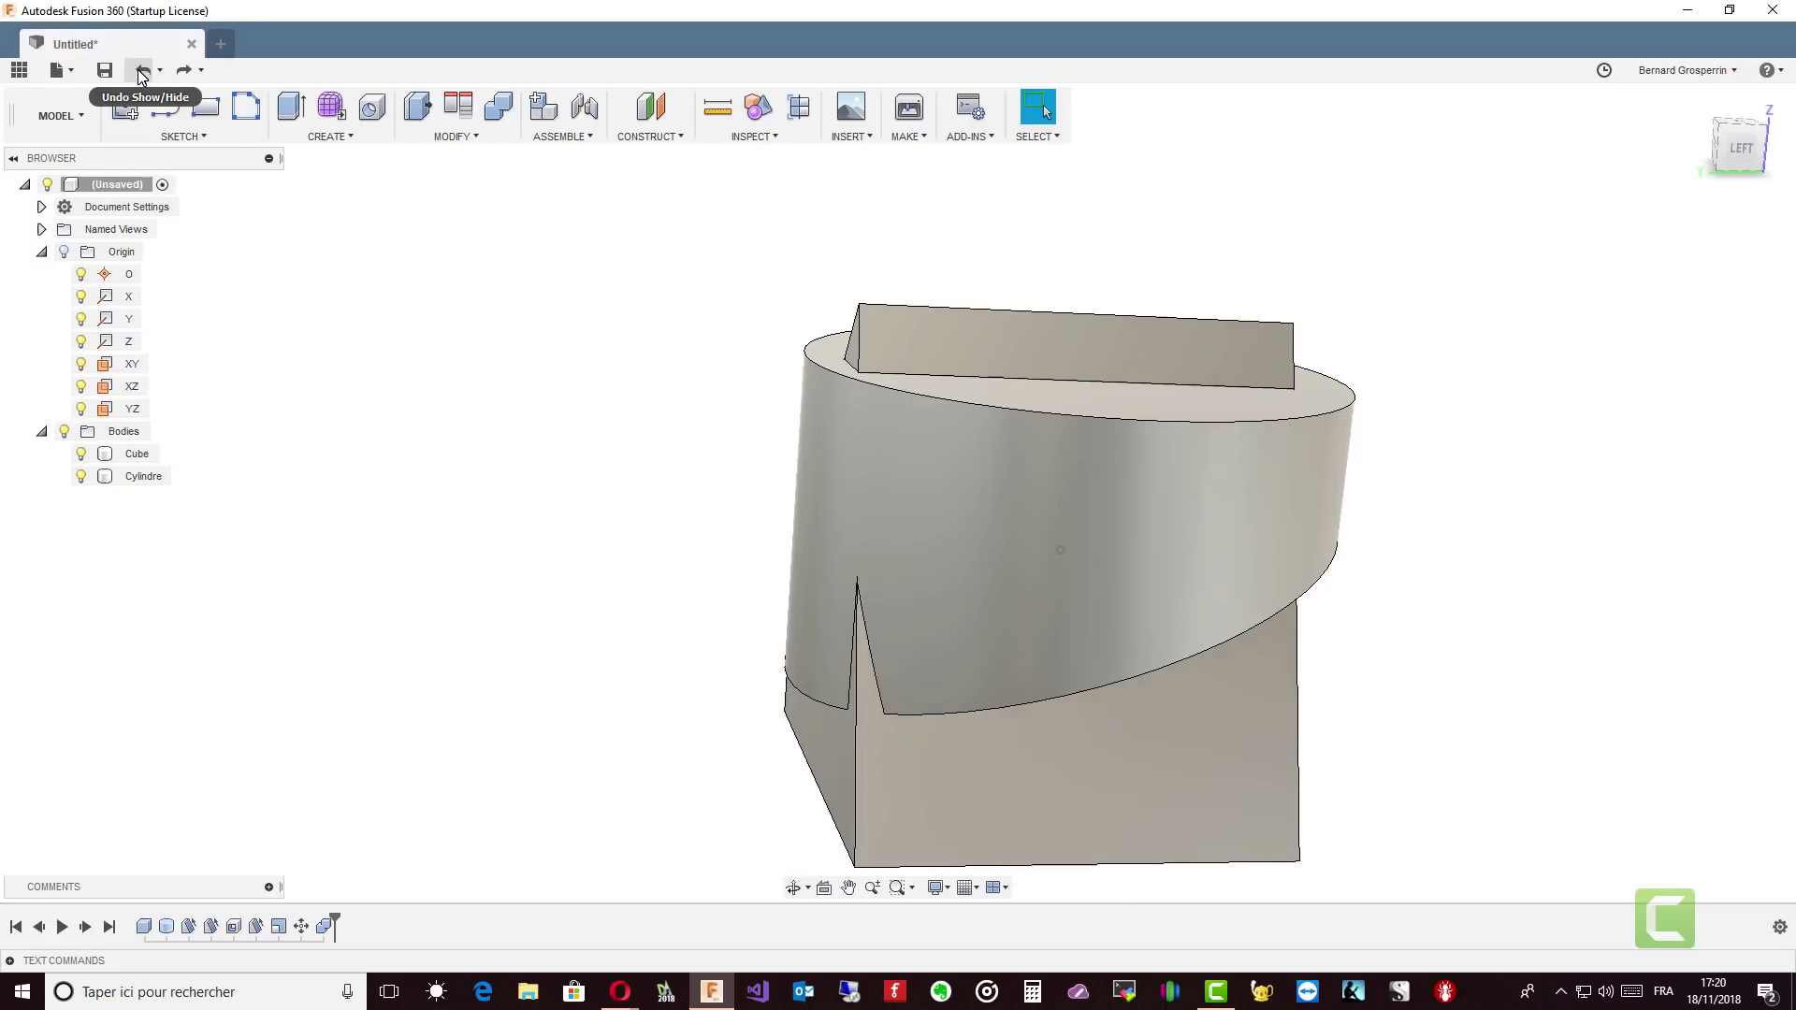
Examine the cylinder's cut from above by switching the cube's visibility off and on.
middle_click_drag(697, 324, 1010, 677, "shift")
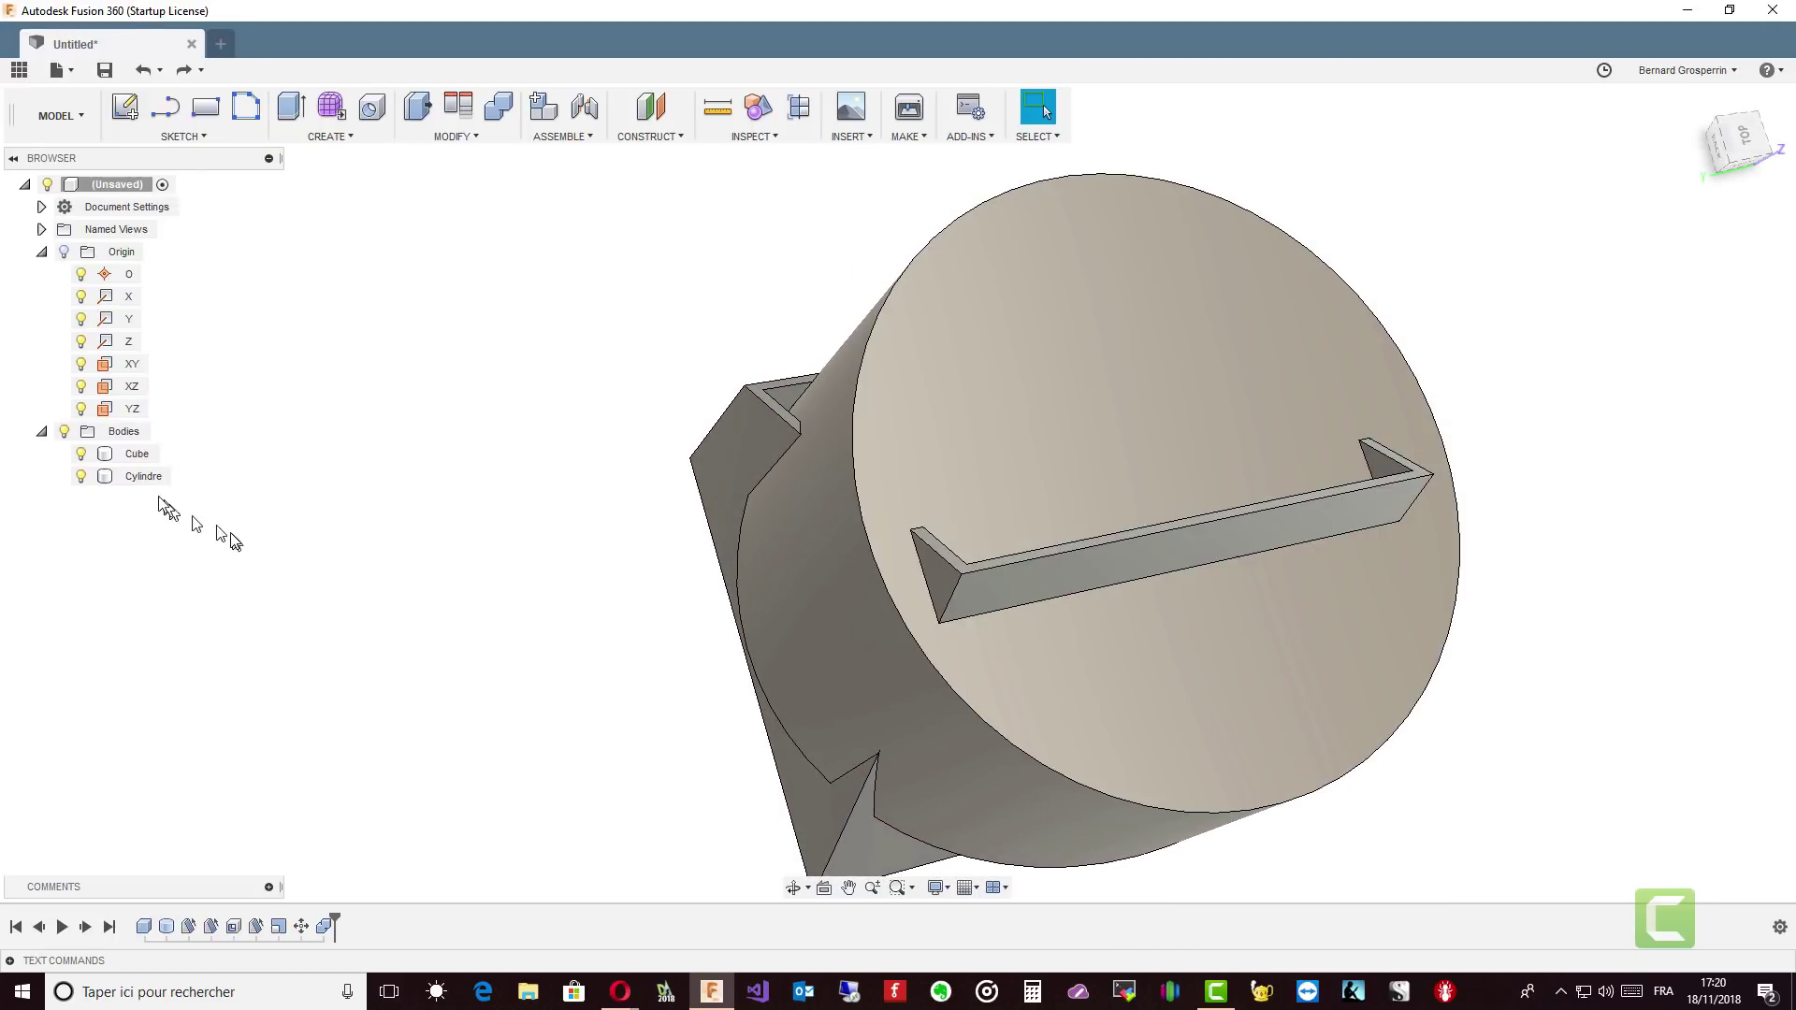
left_click(81, 454)
left_click(81, 454)
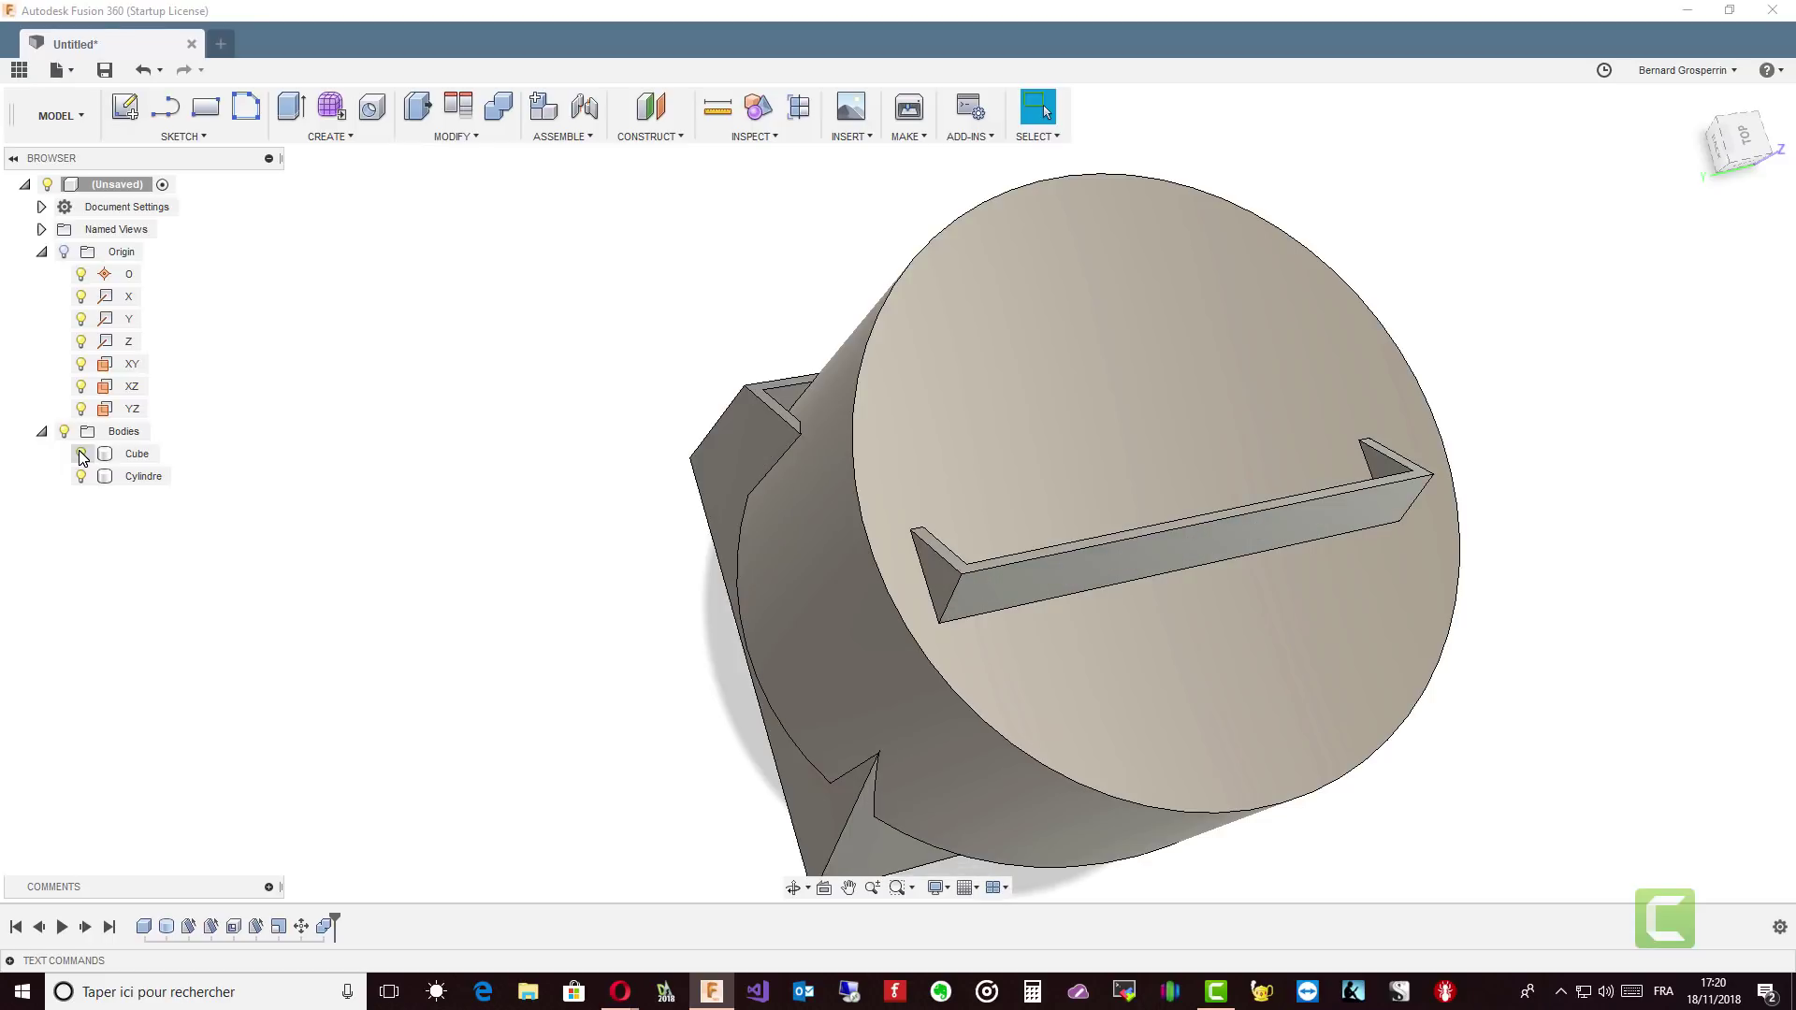
left_click(140, 73)
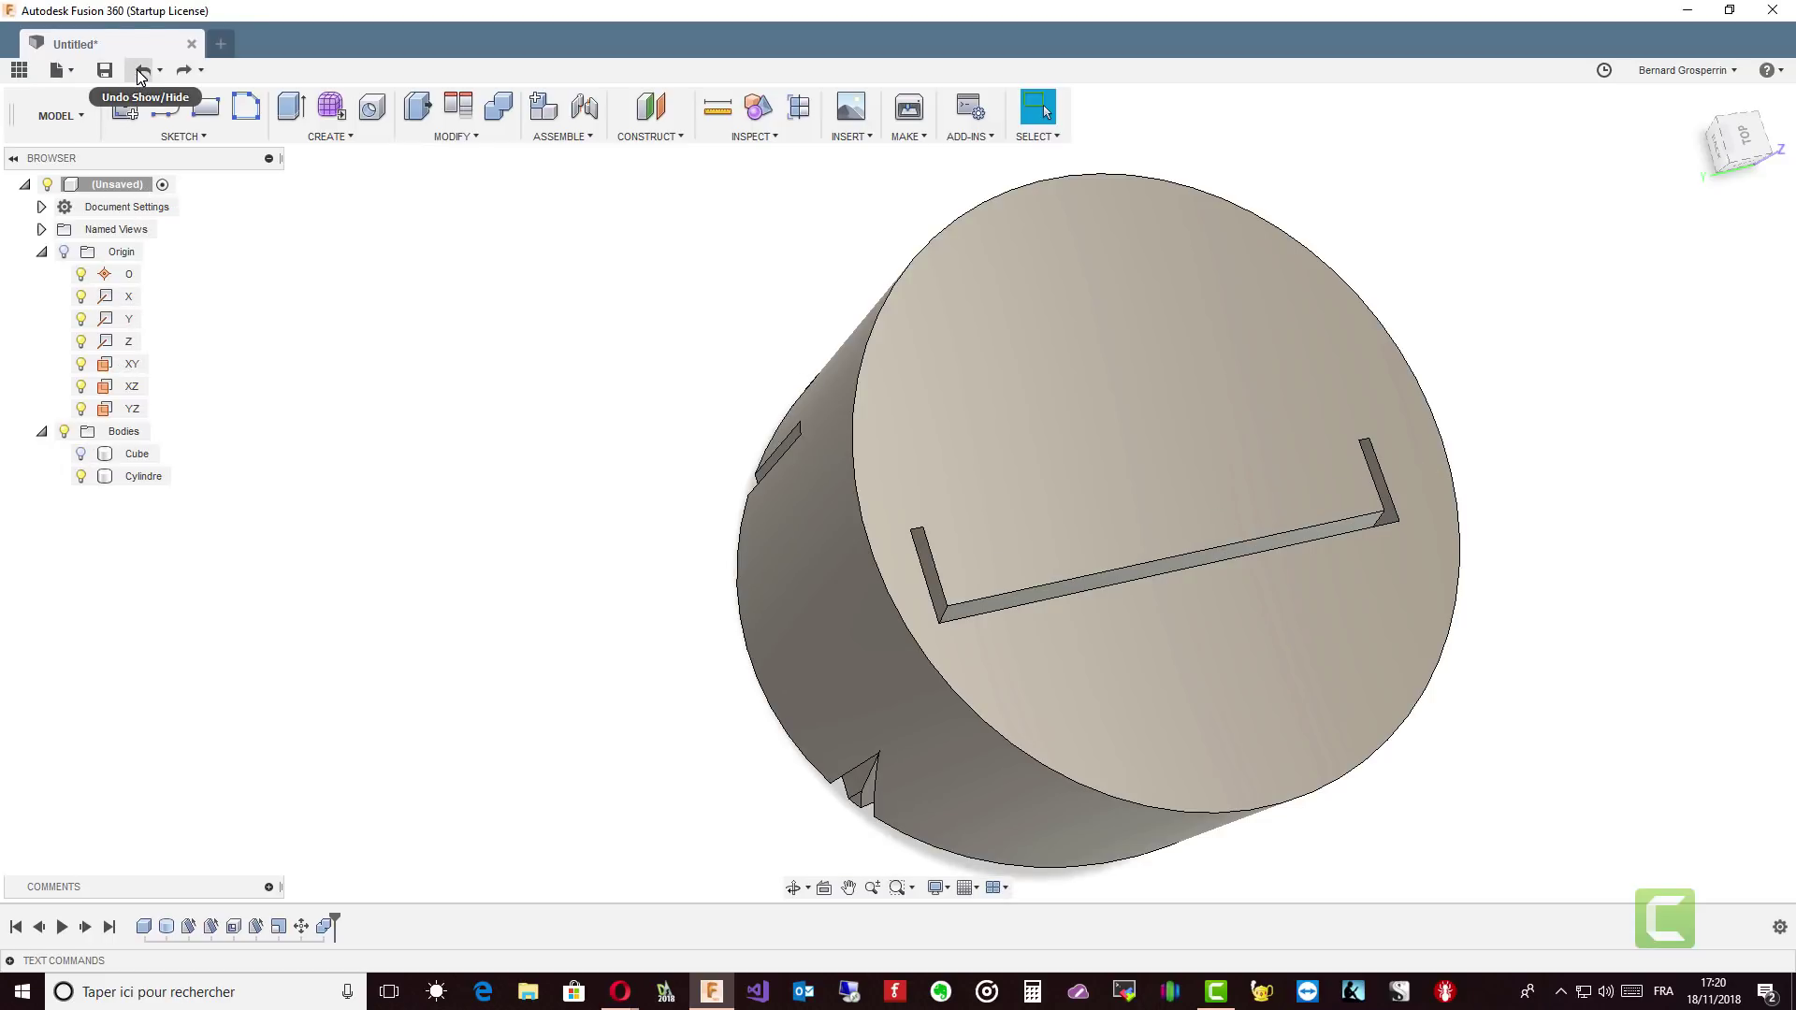
left_click(141, 73)
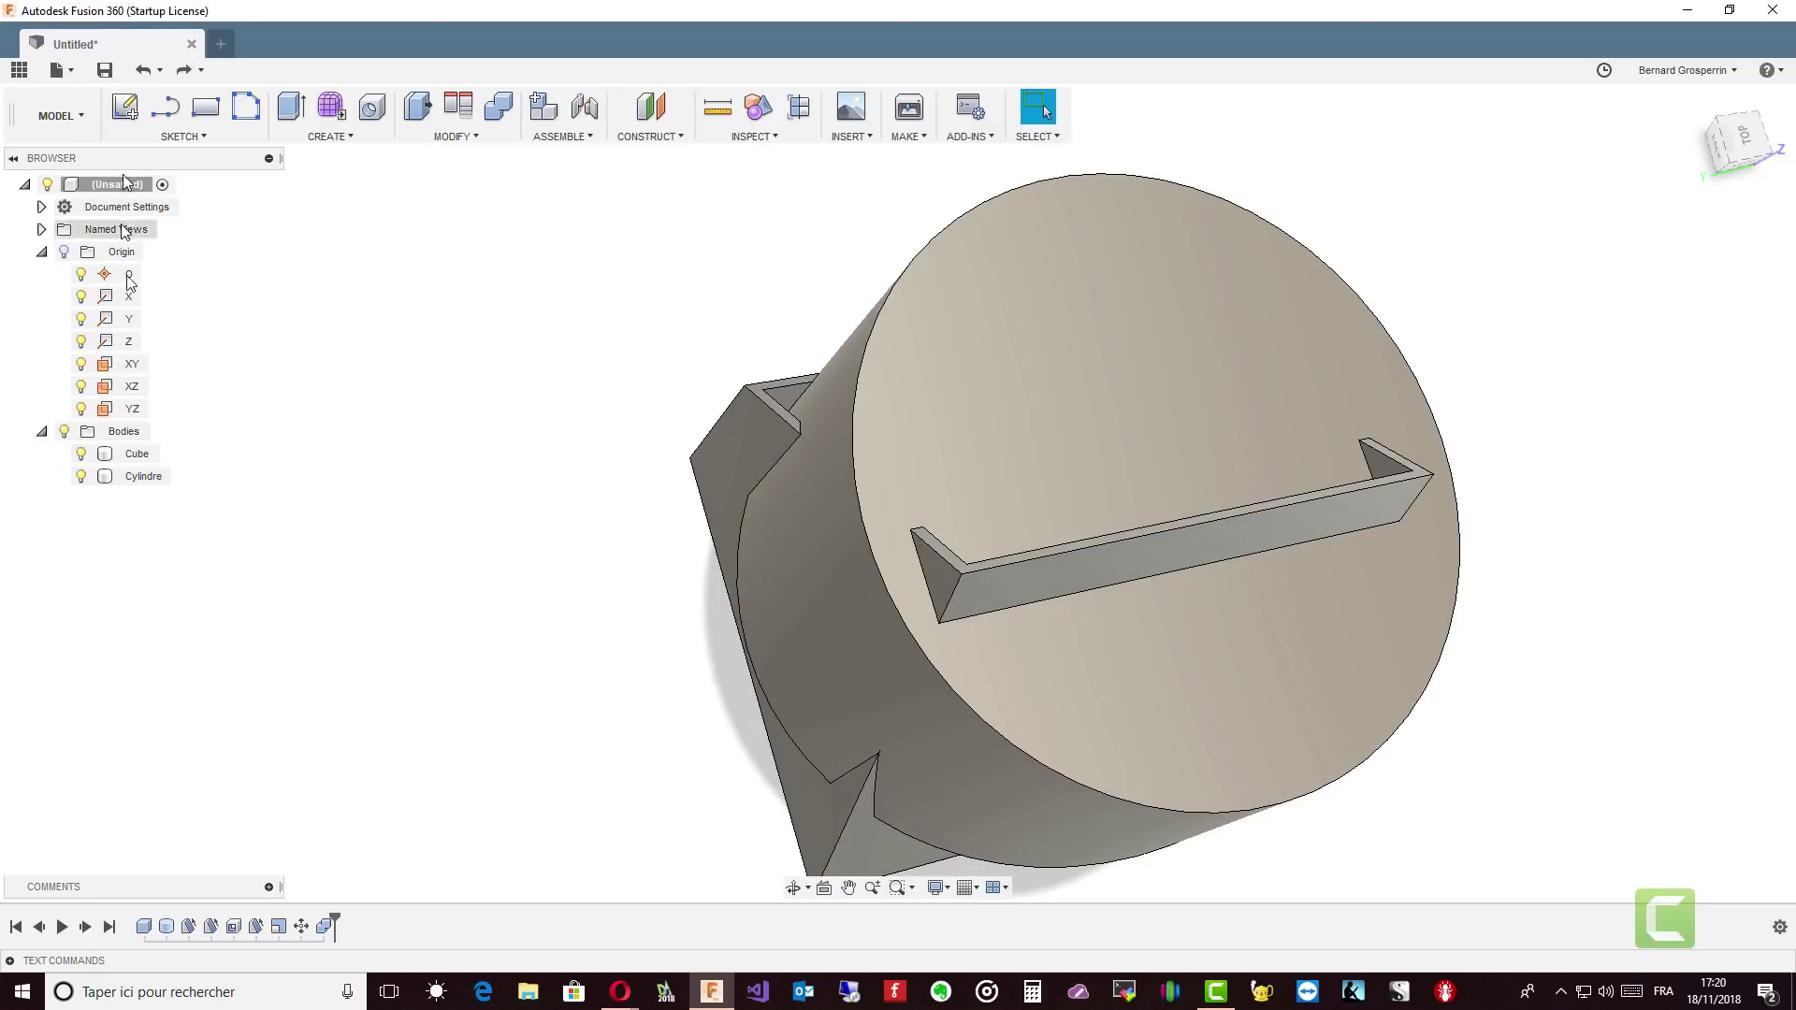
left_click(84, 453)
left_click(83, 454)
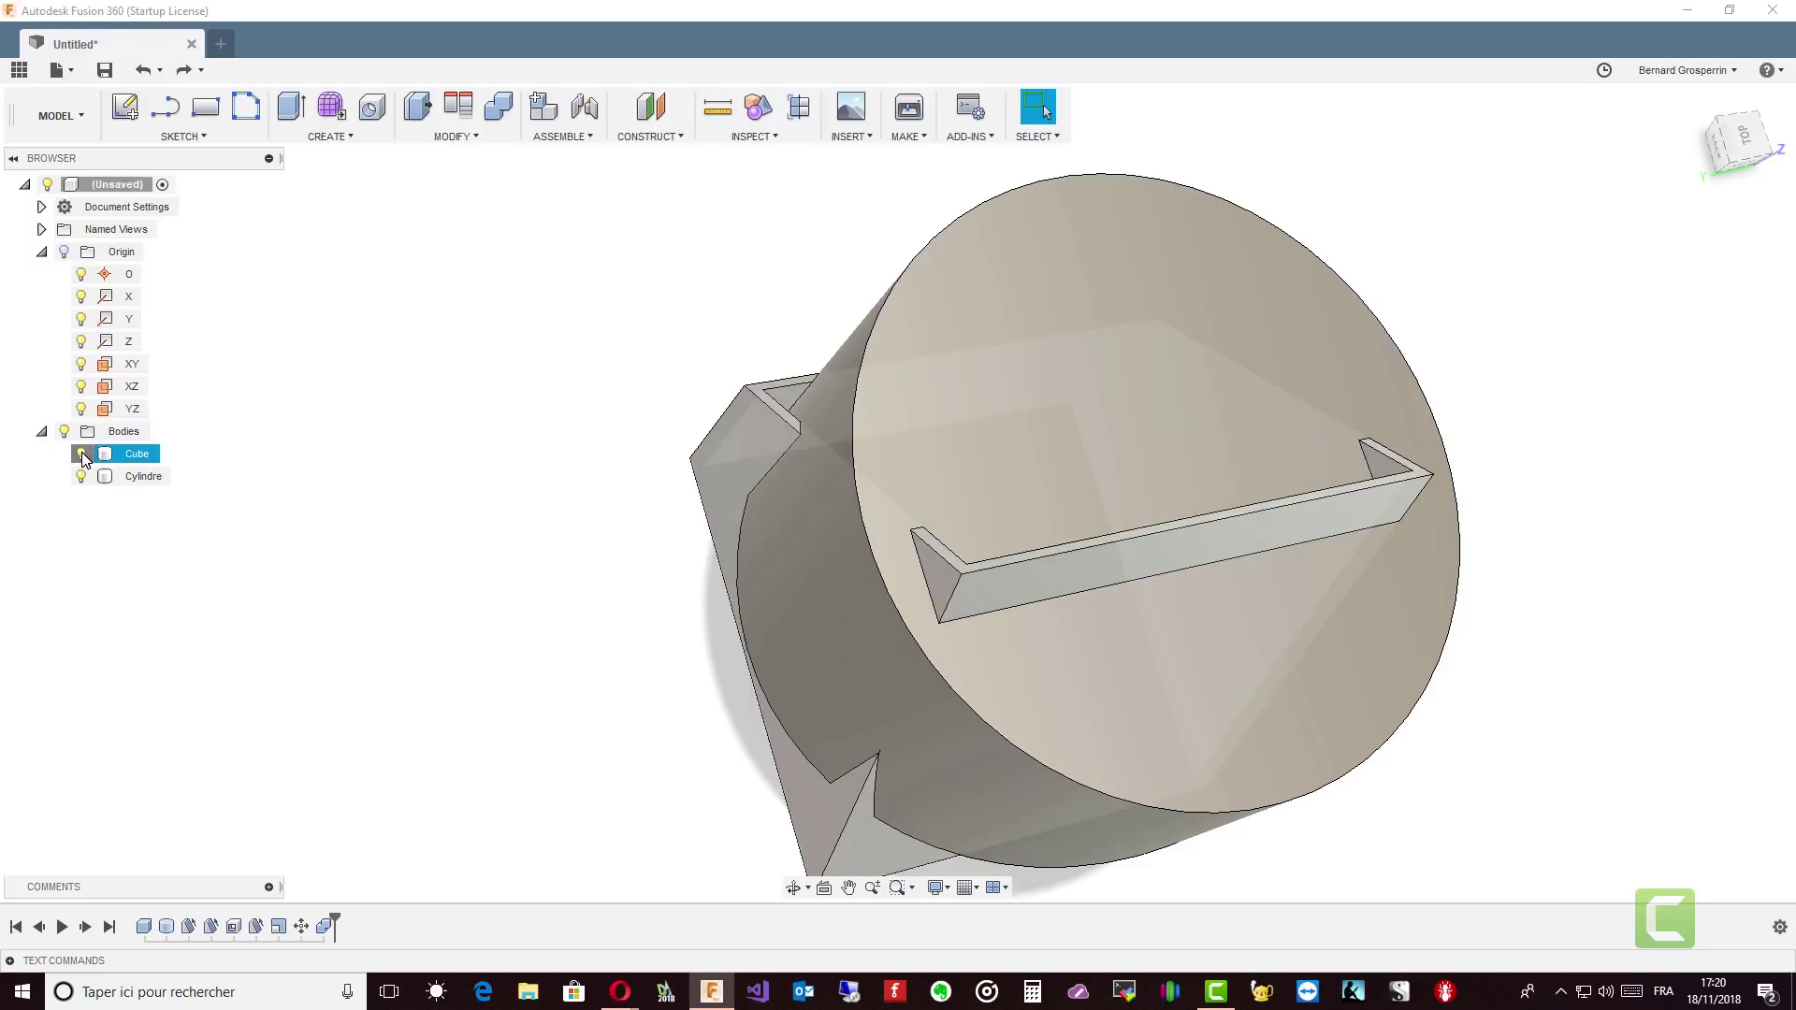
left_click(84, 454)
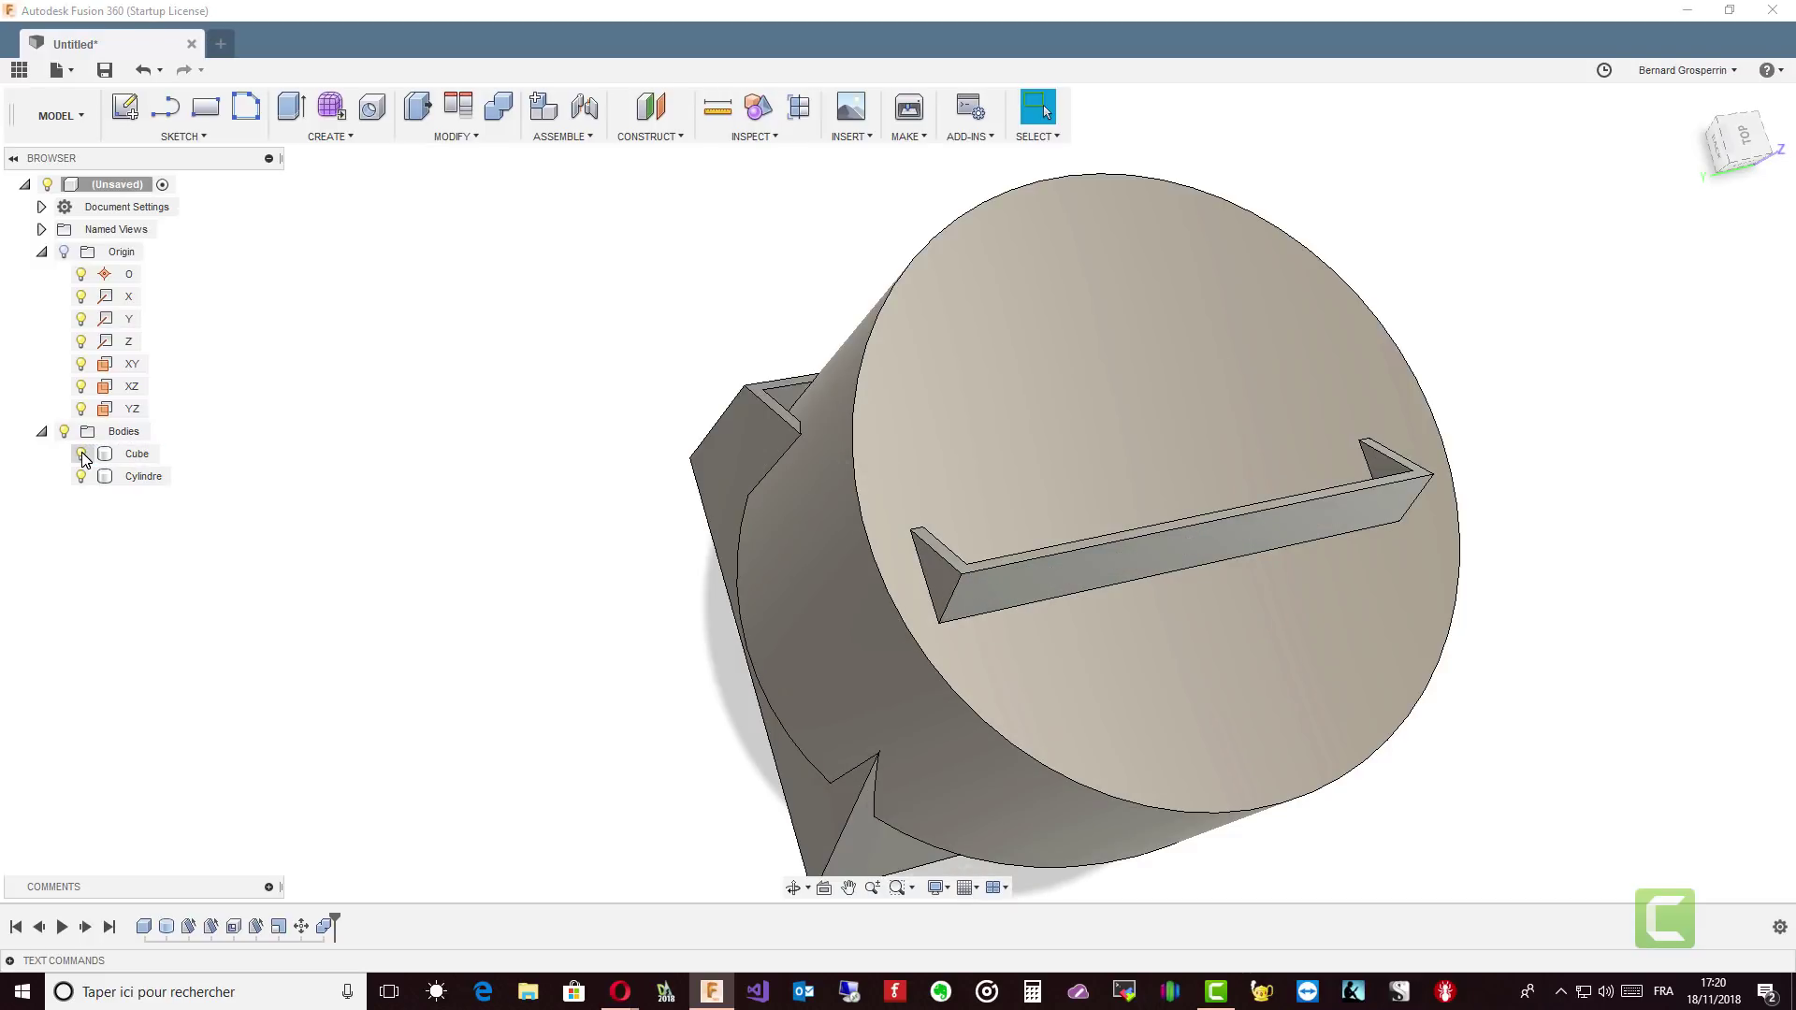
Undo the Cut, and briefly hide the cube to check the cylinder.
left_click(140, 70)
left_click(140, 70)
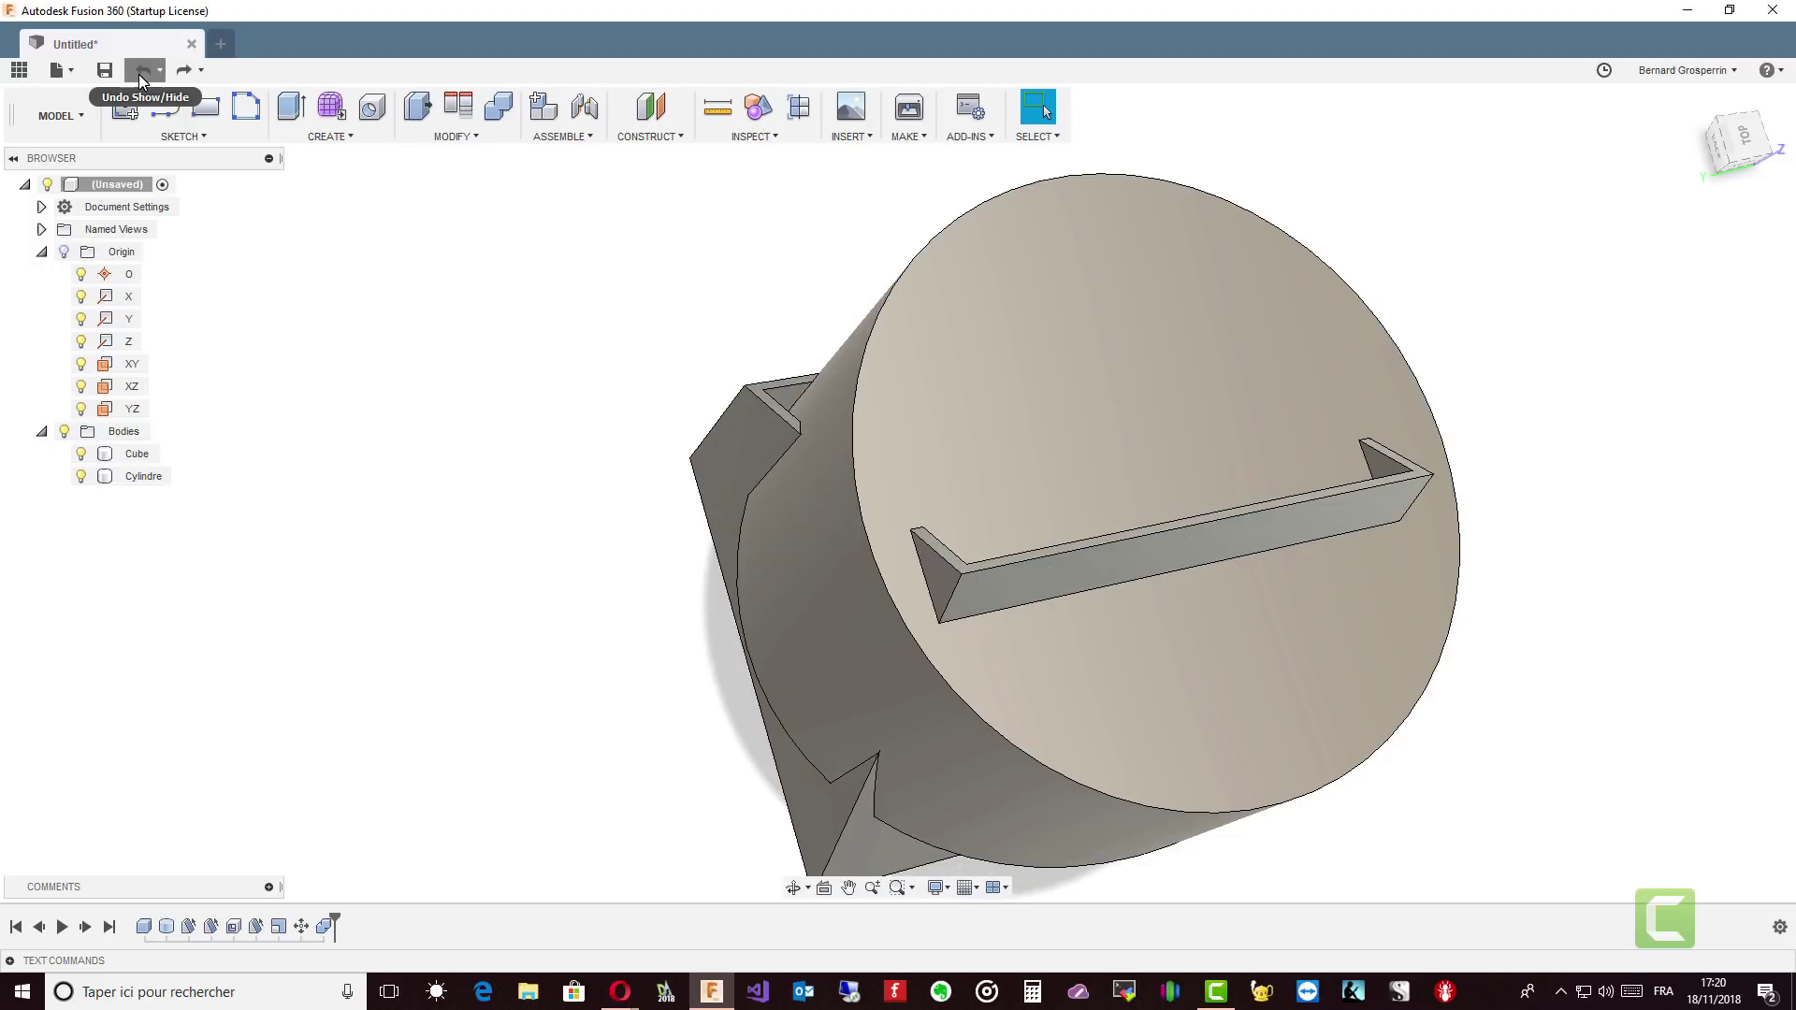
left_click(140, 70)
left_click(80, 455)
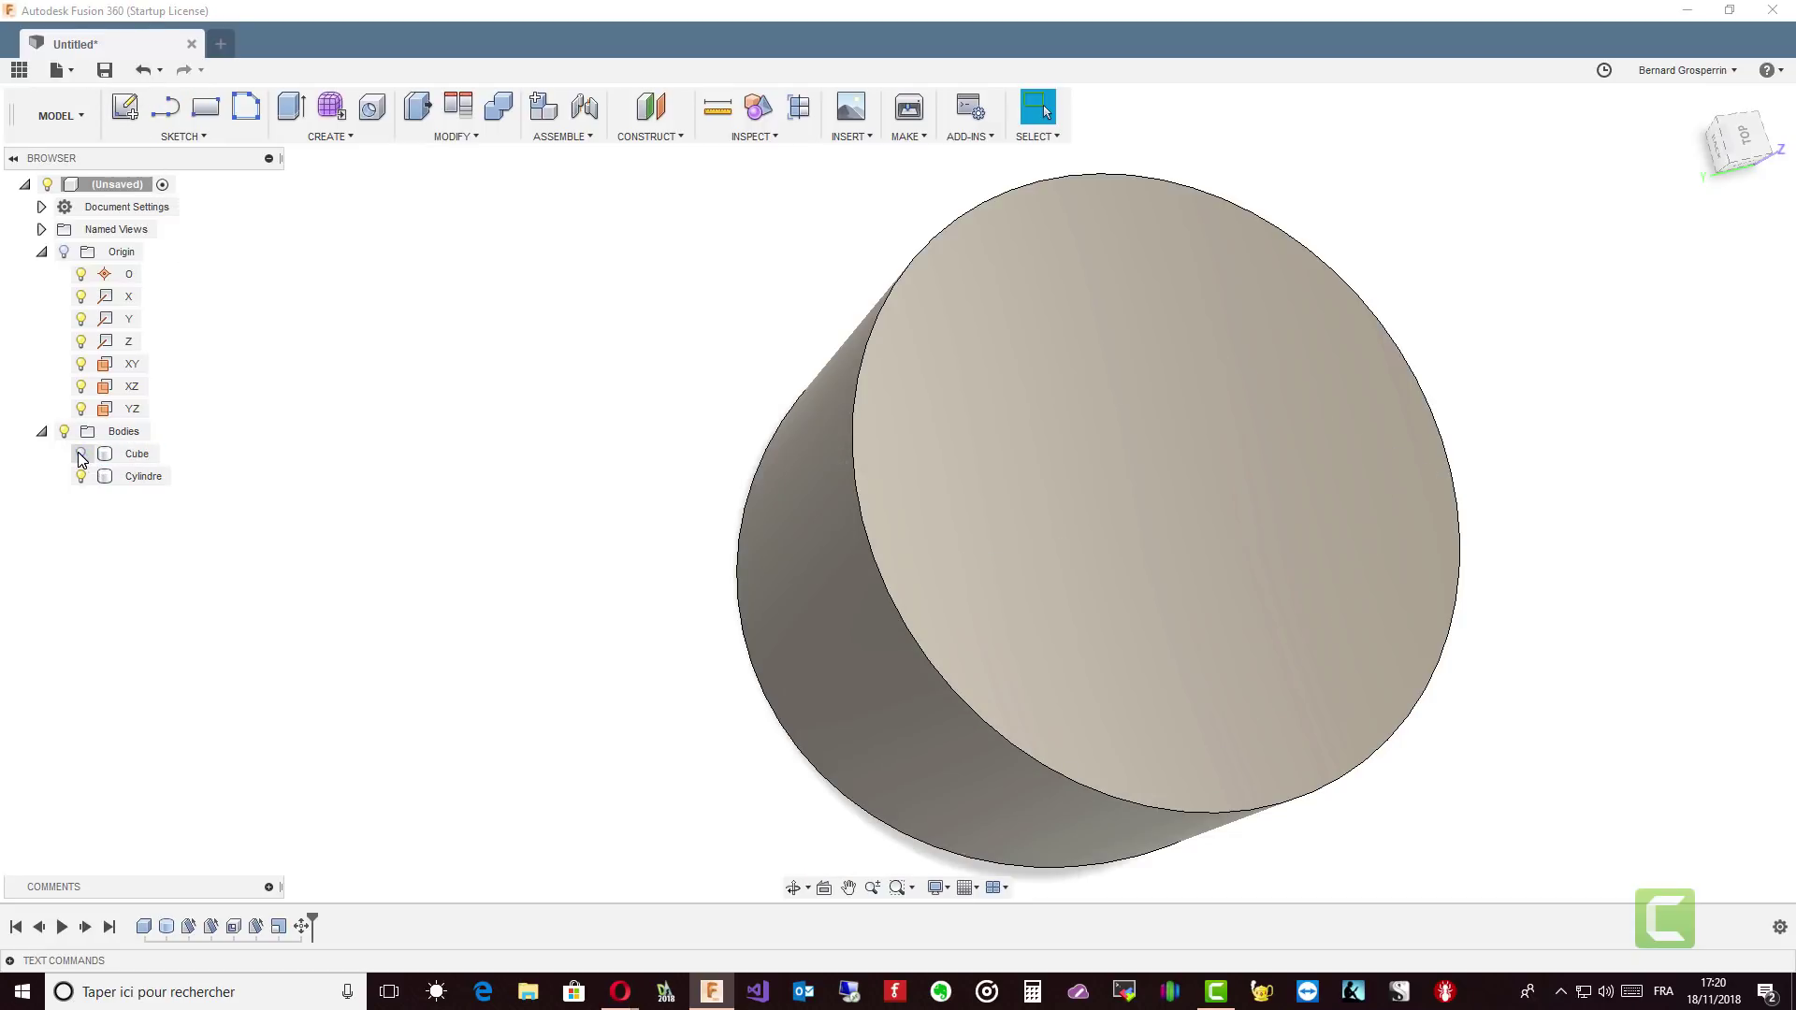
left_click(81, 455)
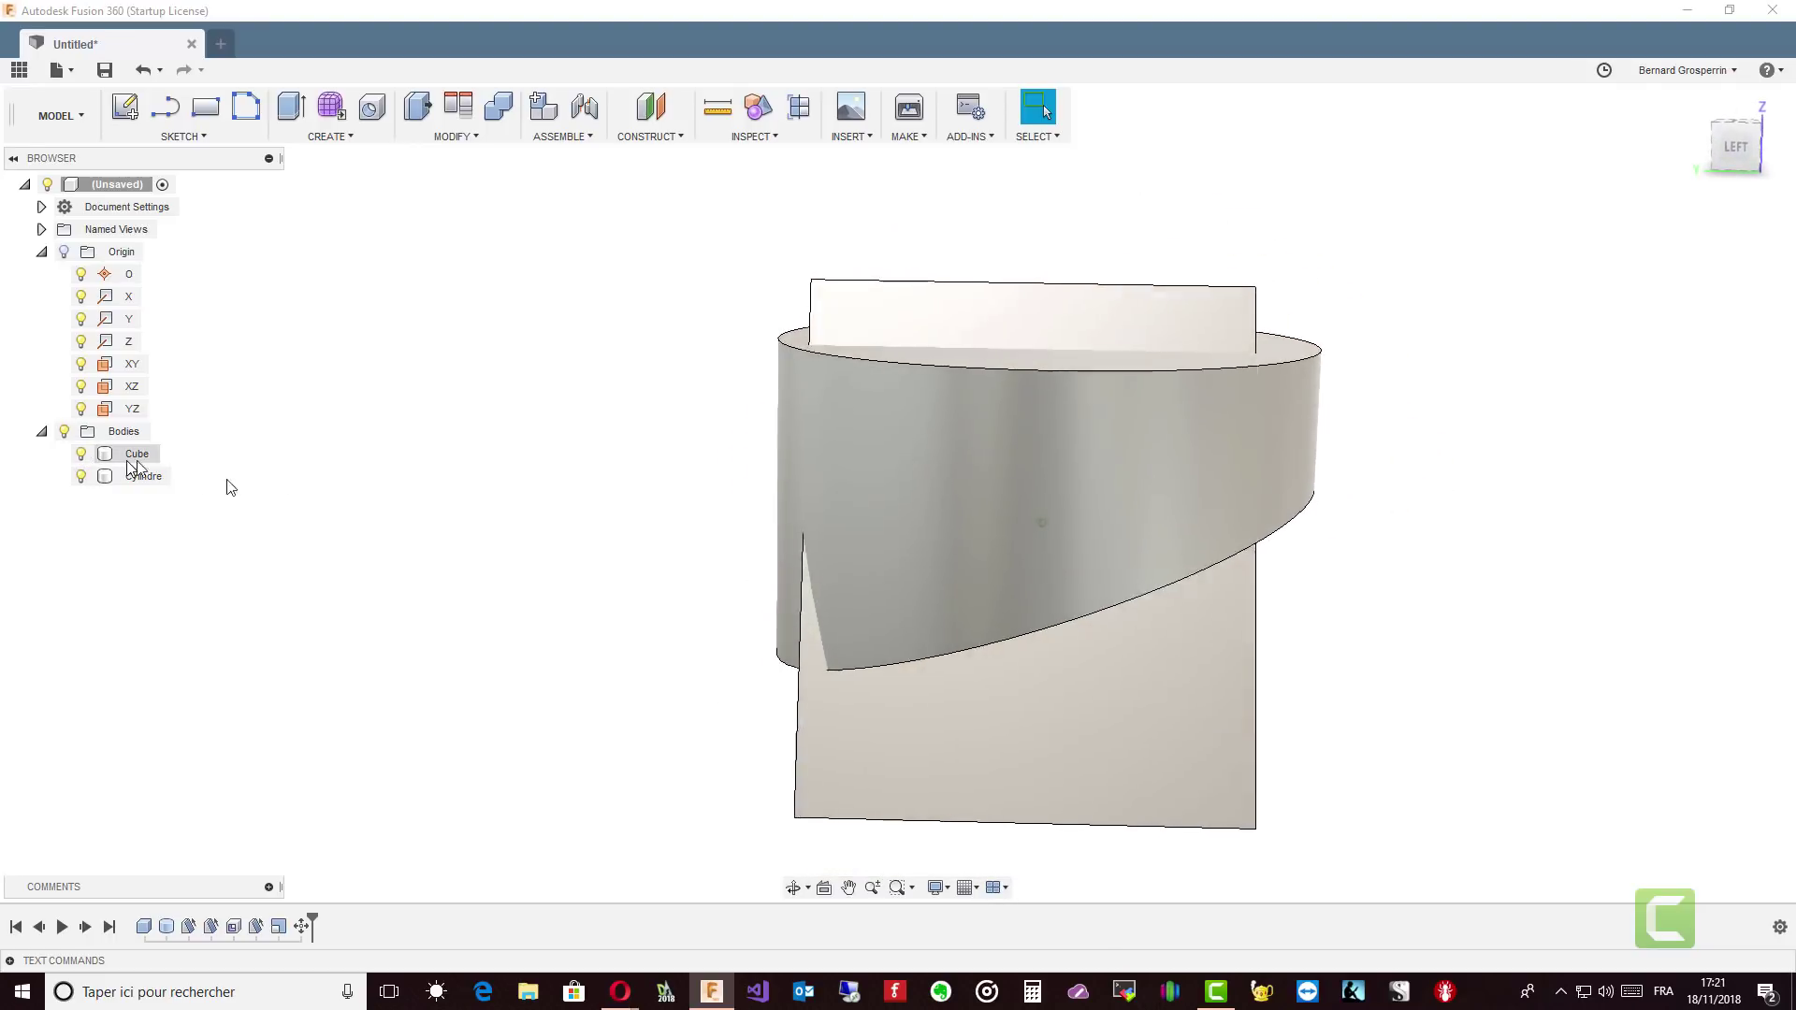
Combine with the Intersect operation and Keep Tools enabled, using the cube as target and the cylinder as tool body.
left_click(501, 109)
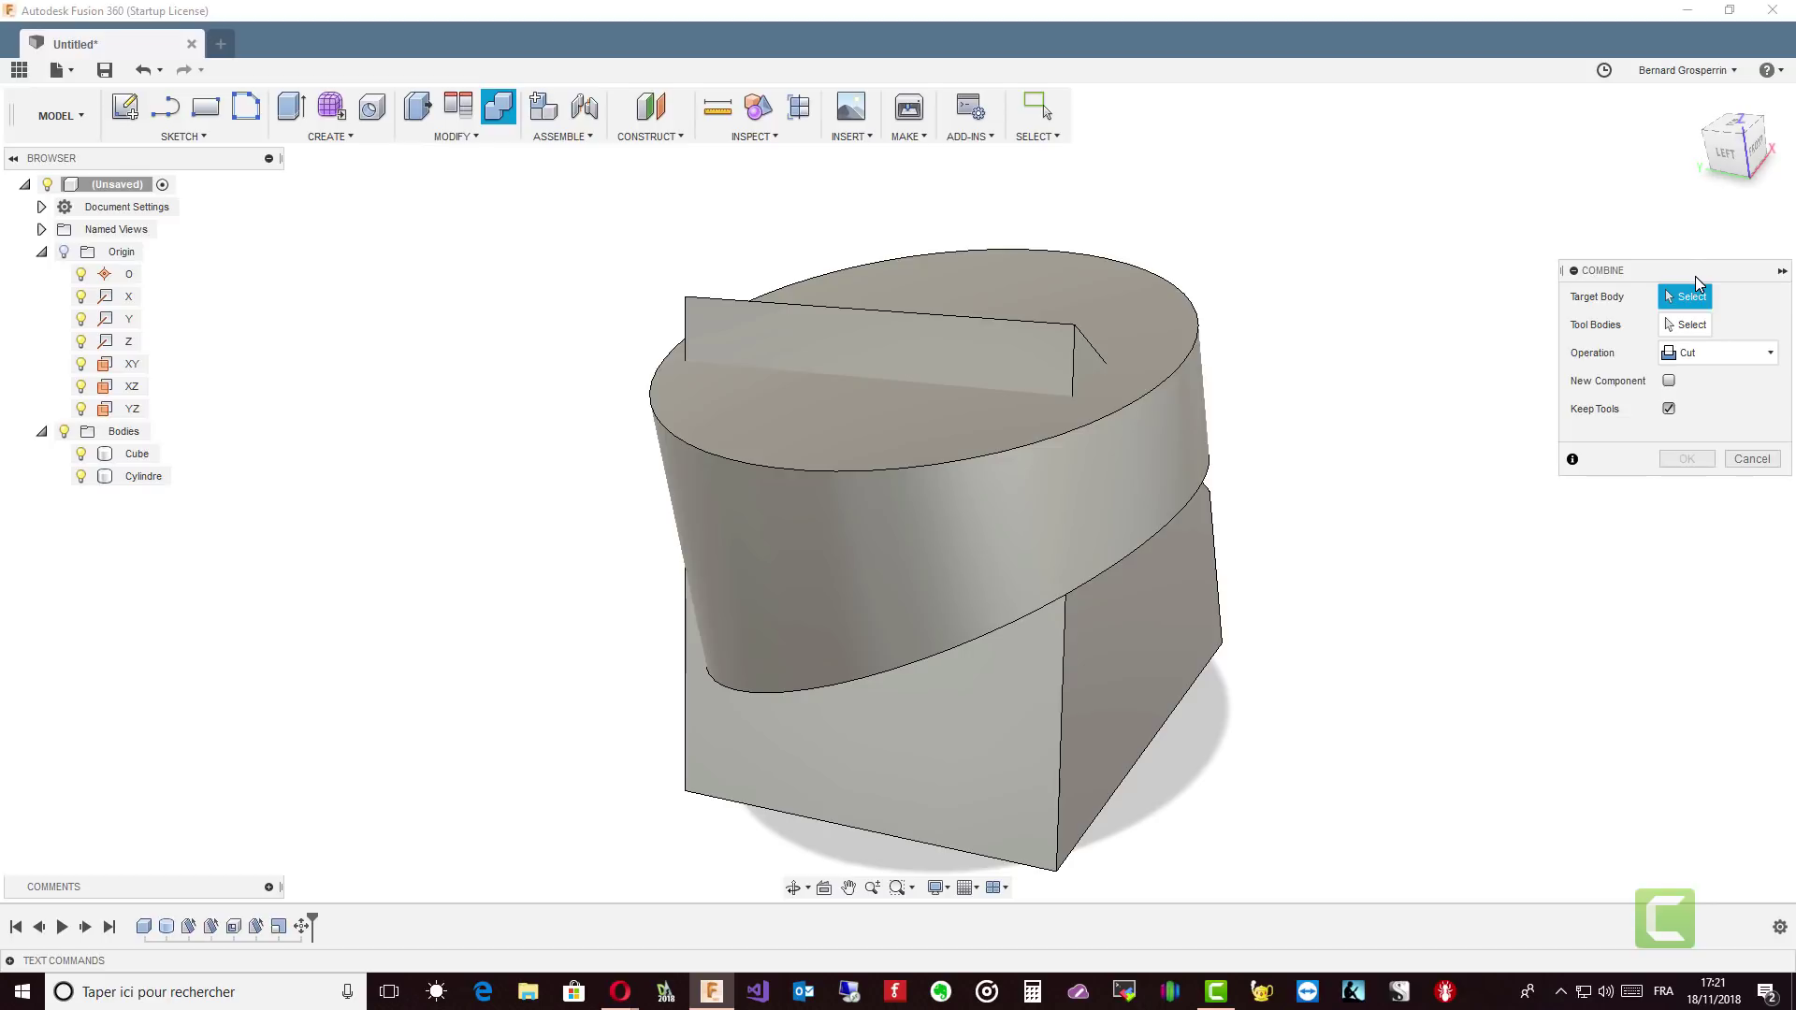
left_click(1107, 687)
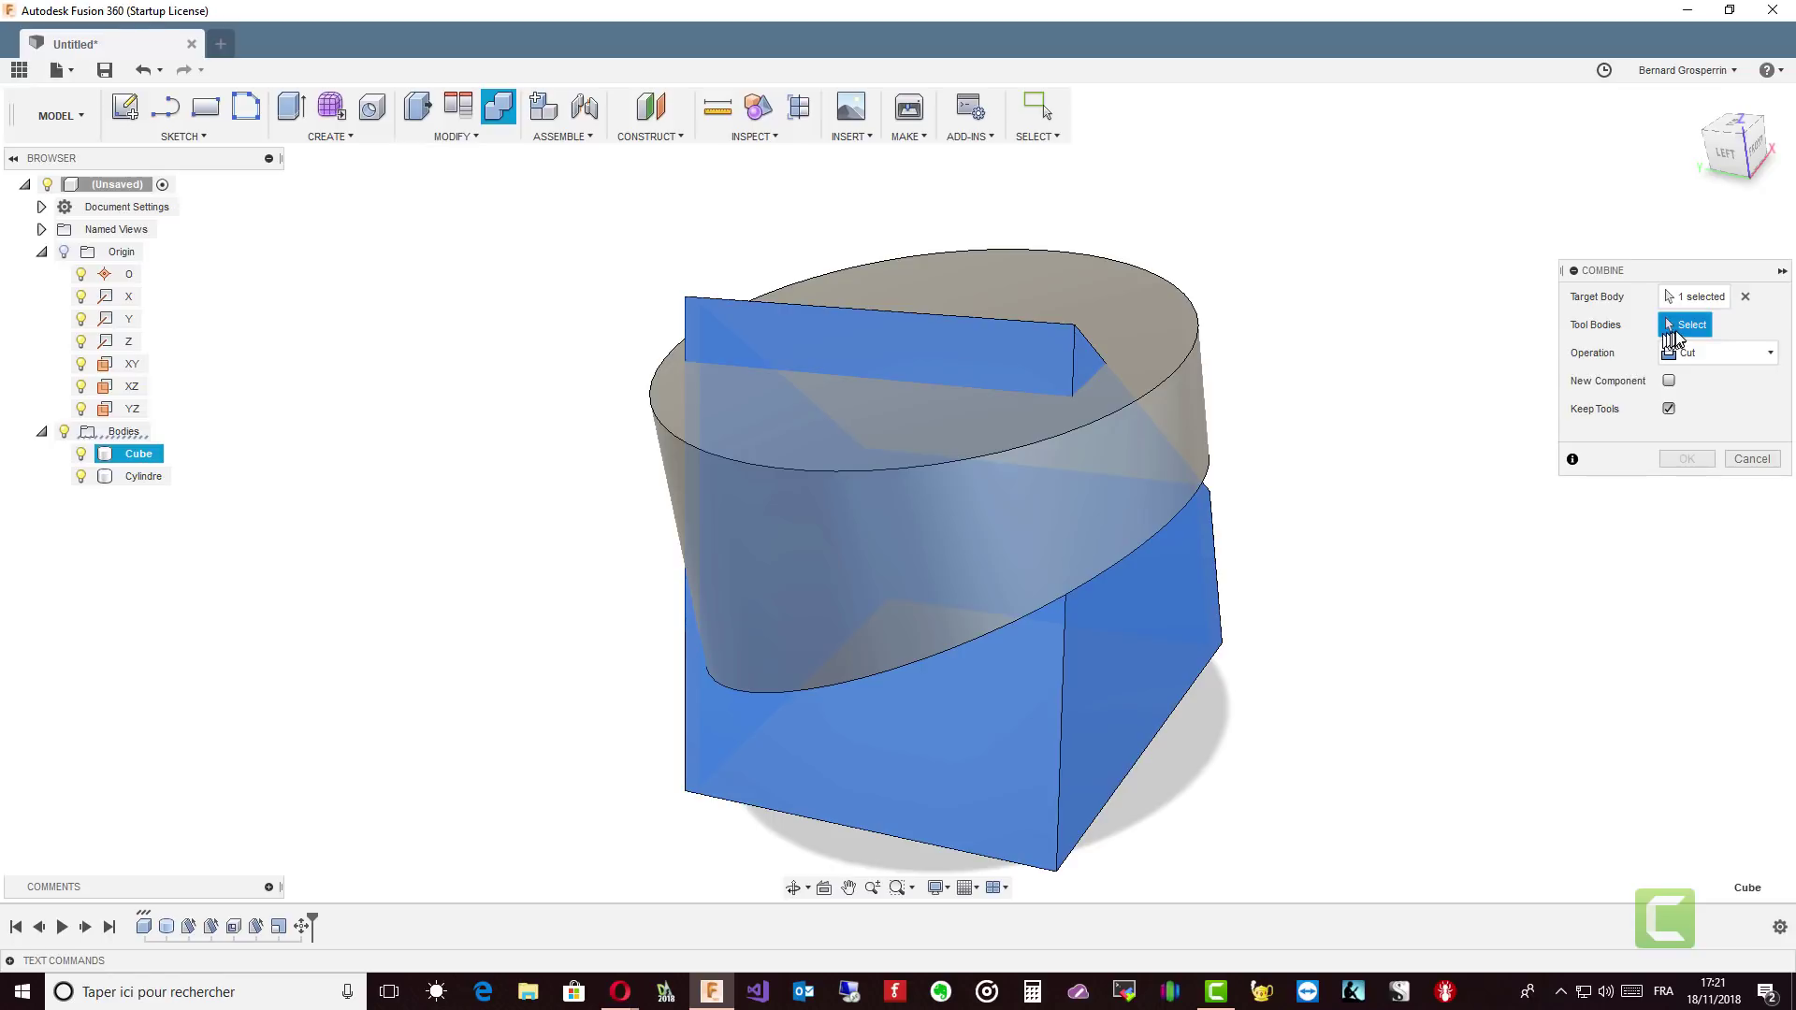
left_click(1020, 518)
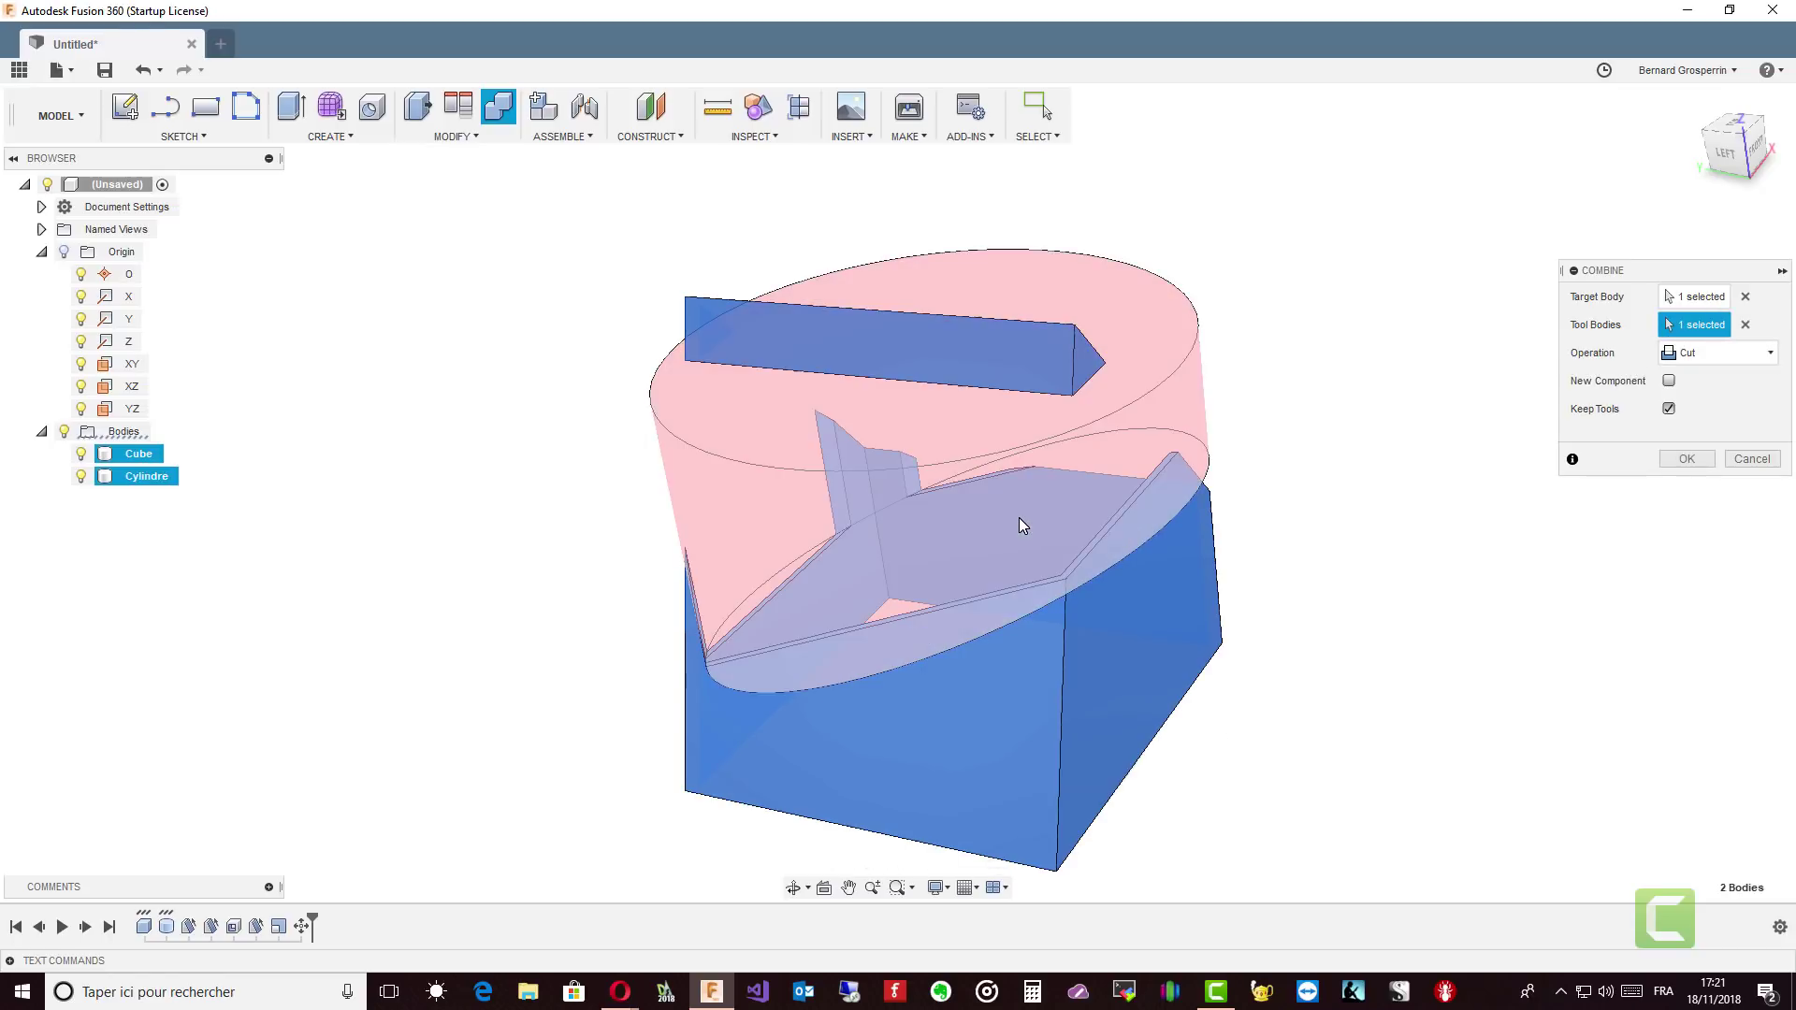
left_click(1772, 355)
left_click(1701, 425)
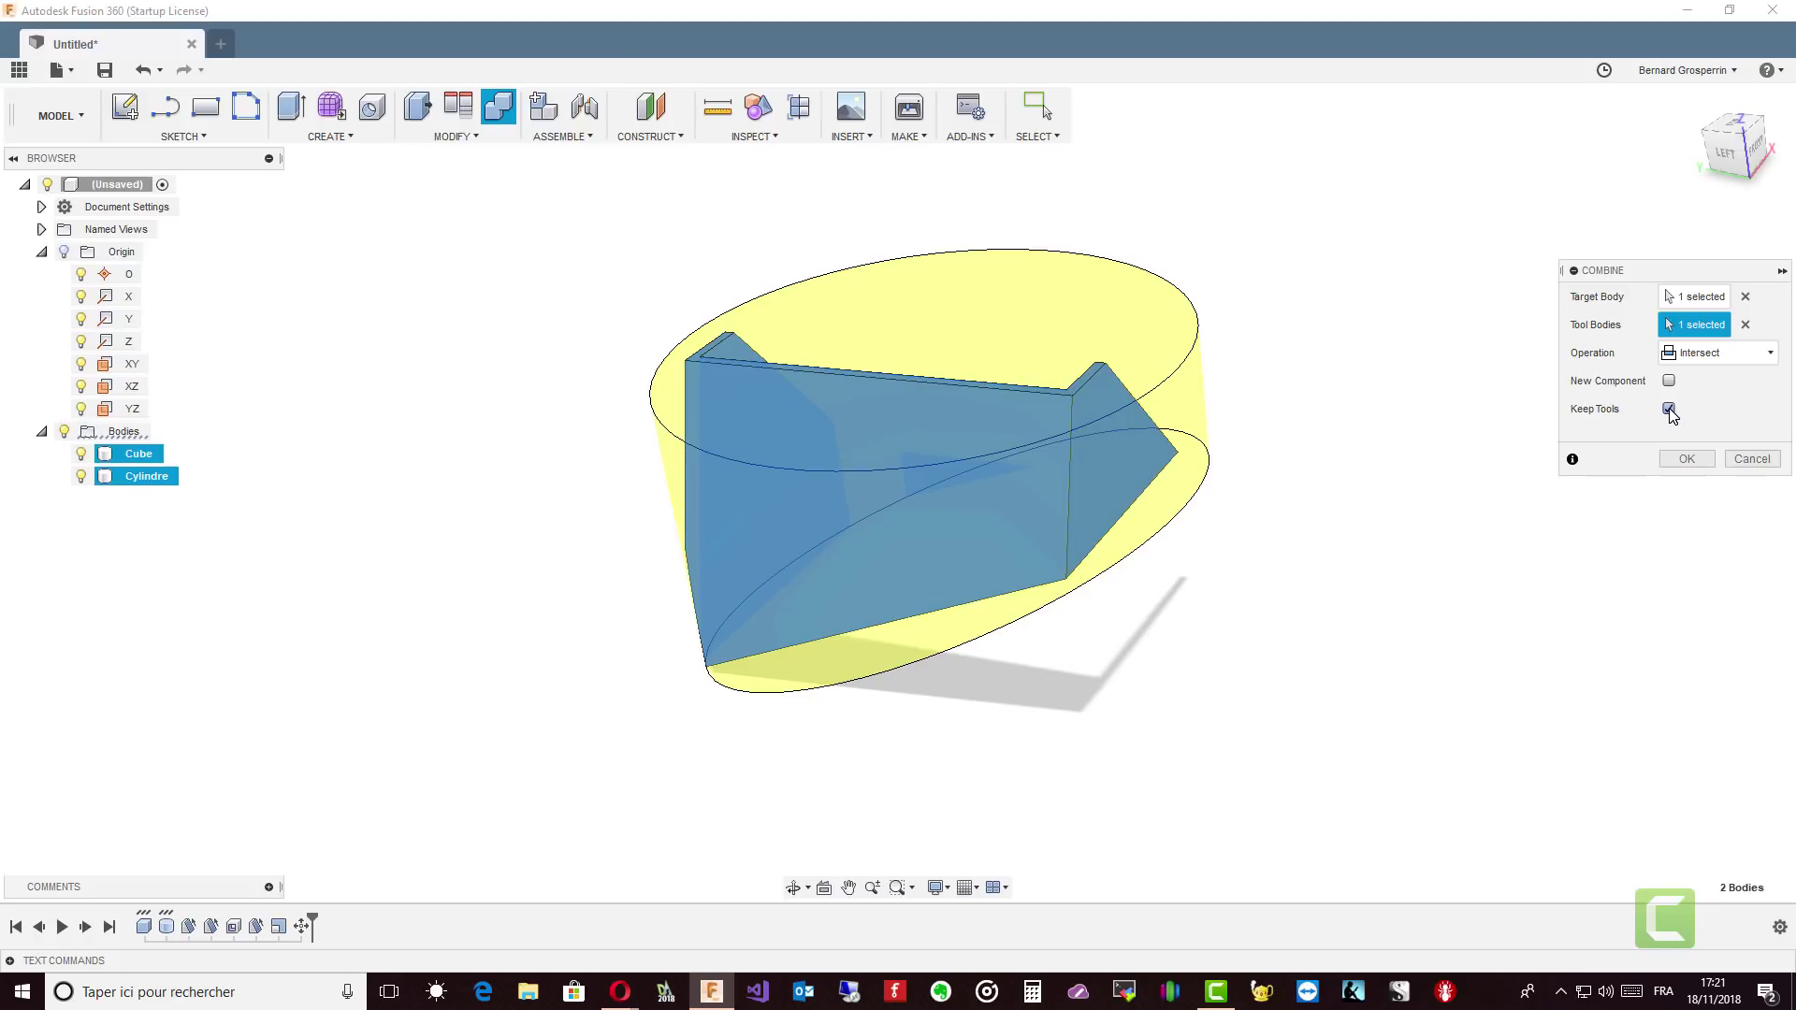
left_click(1686, 460)
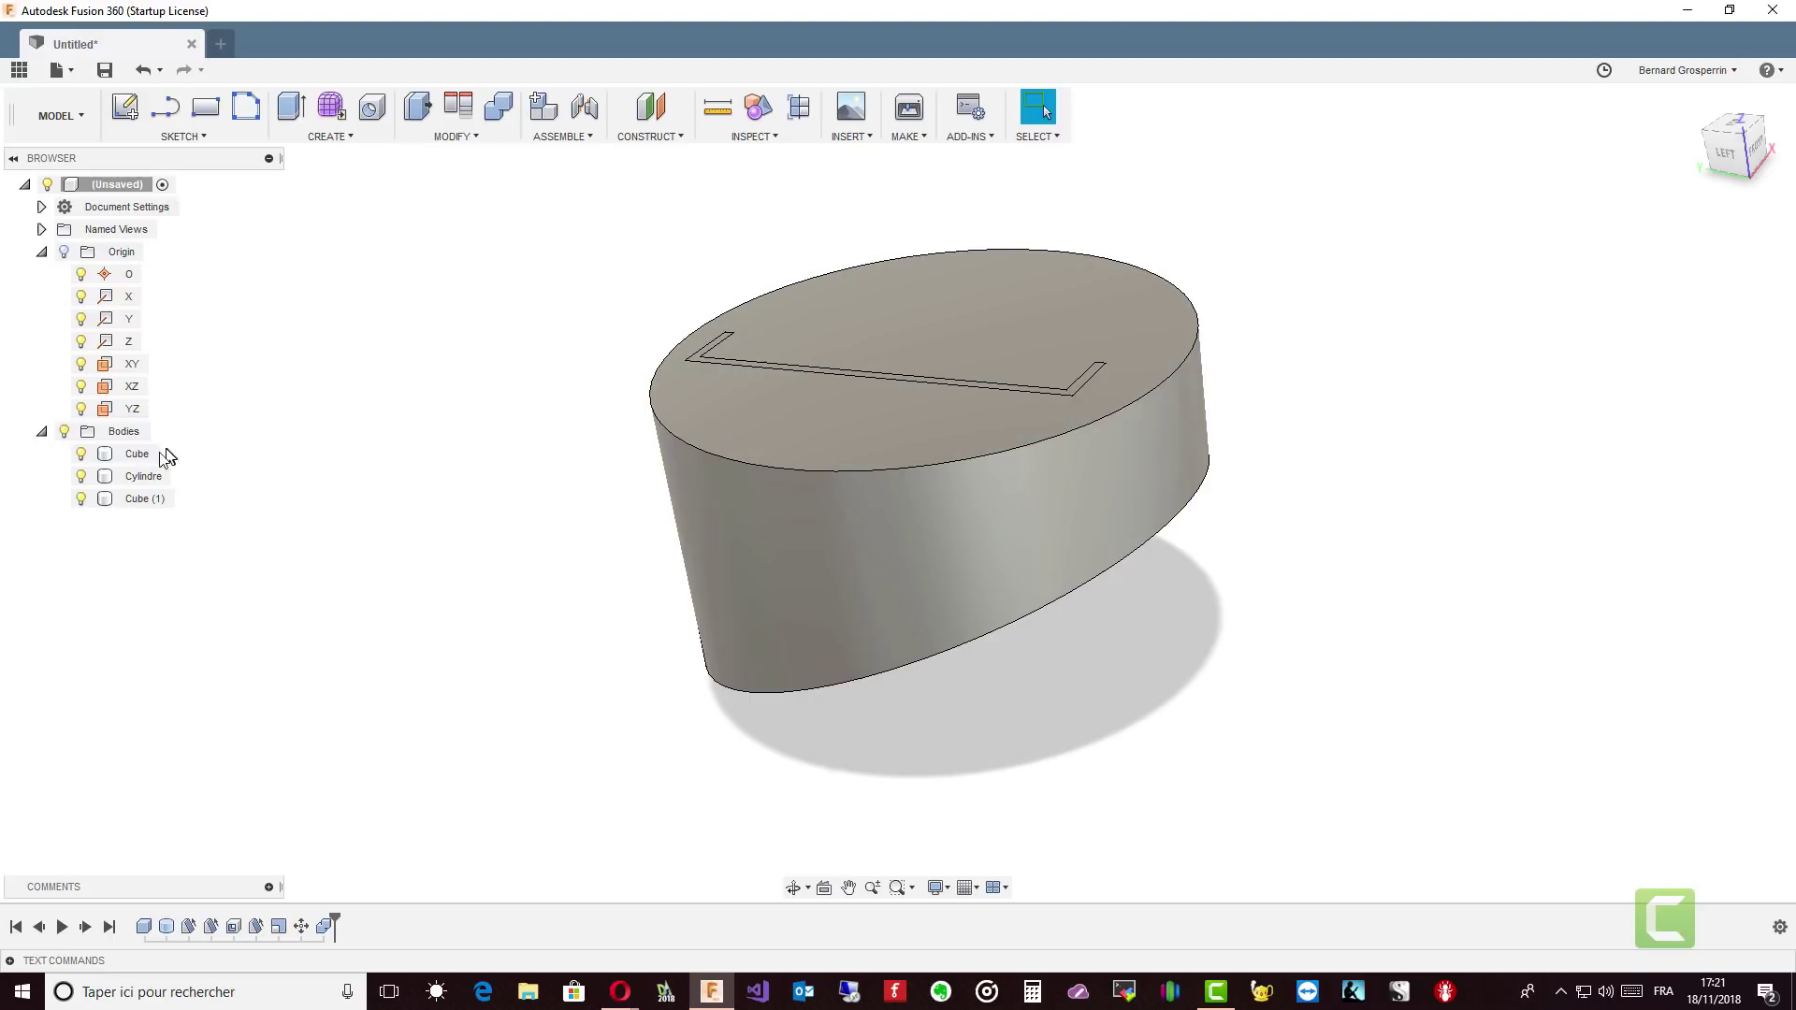
Hide the cylinder and the Cube (1) body to examine the intersection body from several sides.
left_click(103, 479)
left_click(83, 478)
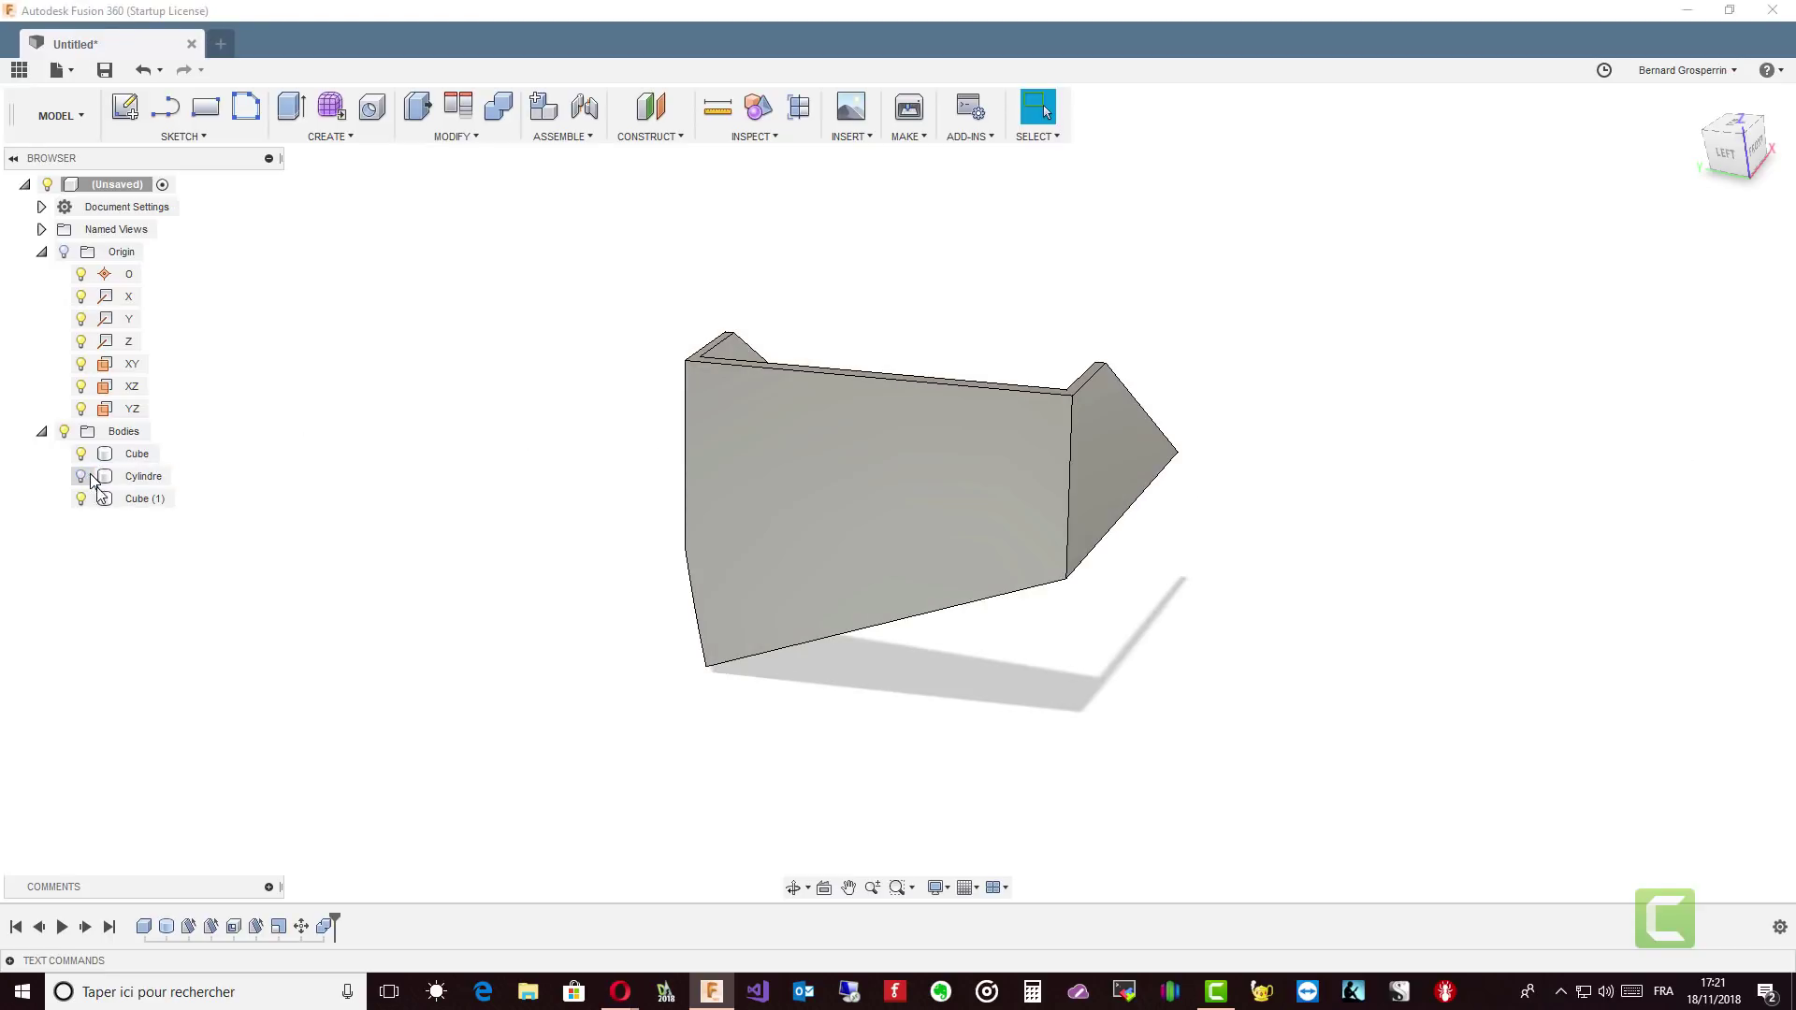
middle_click_drag(117, 529, 236, 646, "shift")
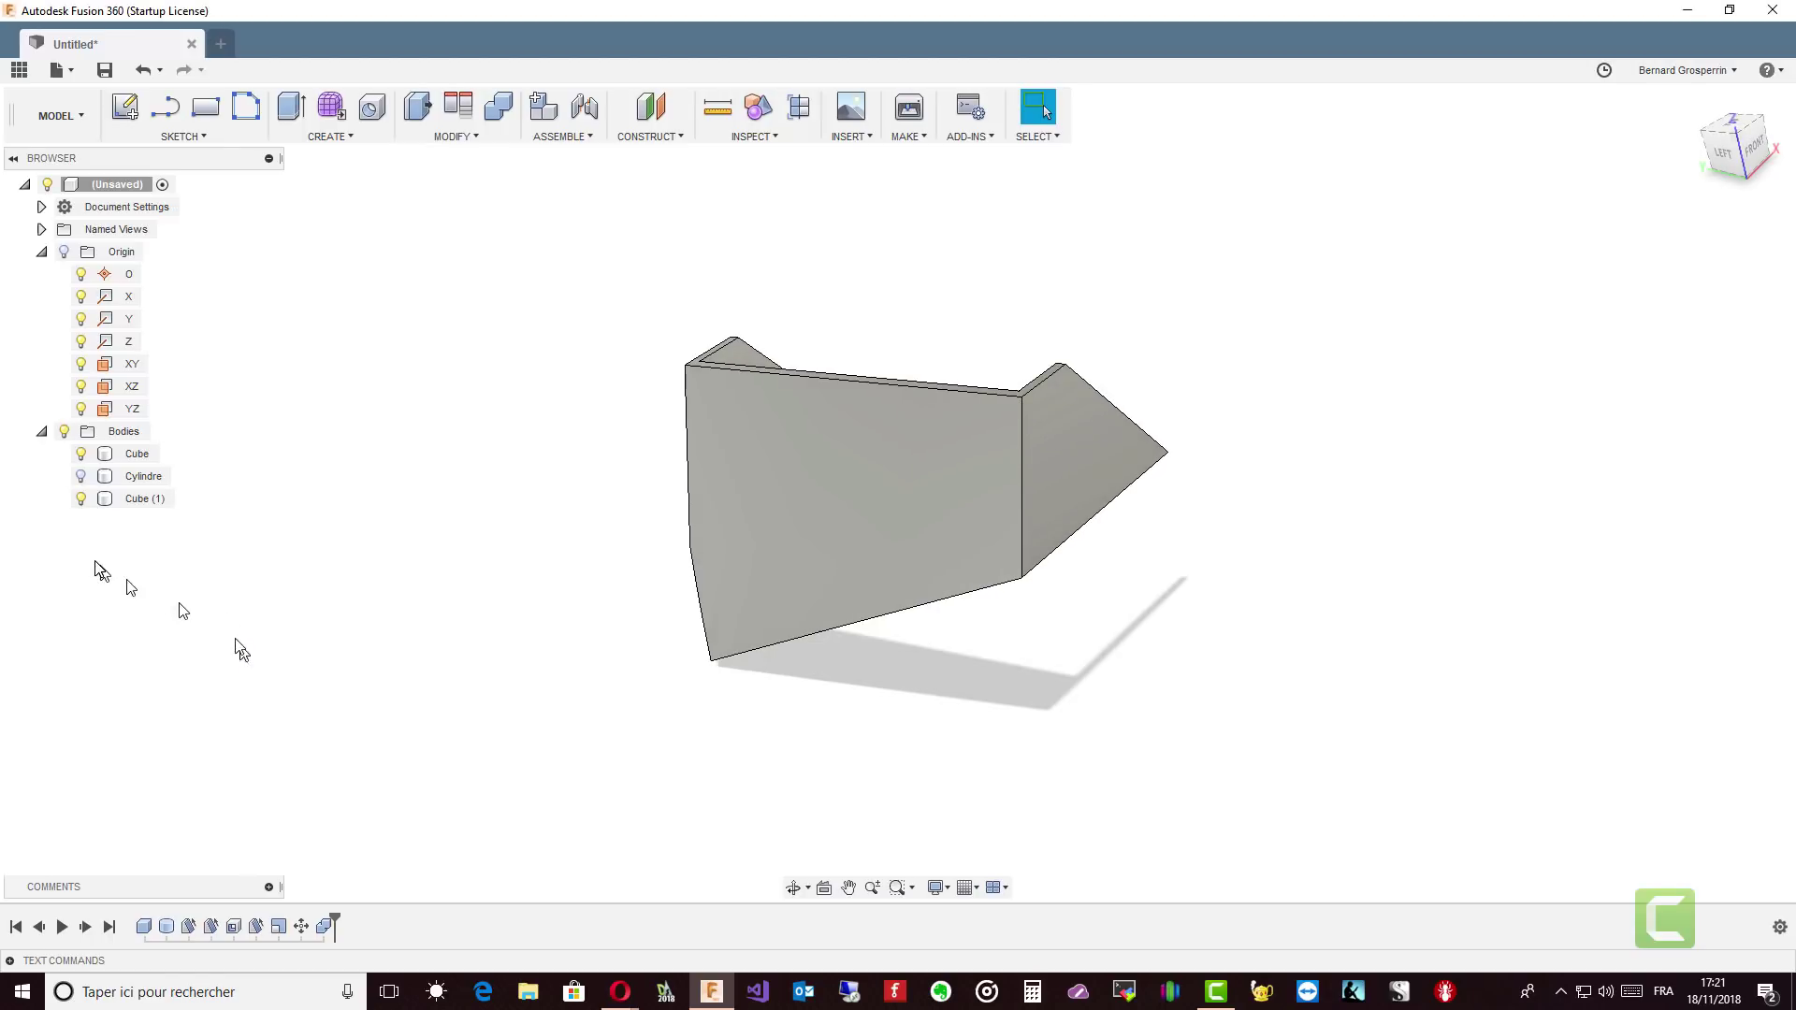
left_click(83, 505)
left_click(81, 502)
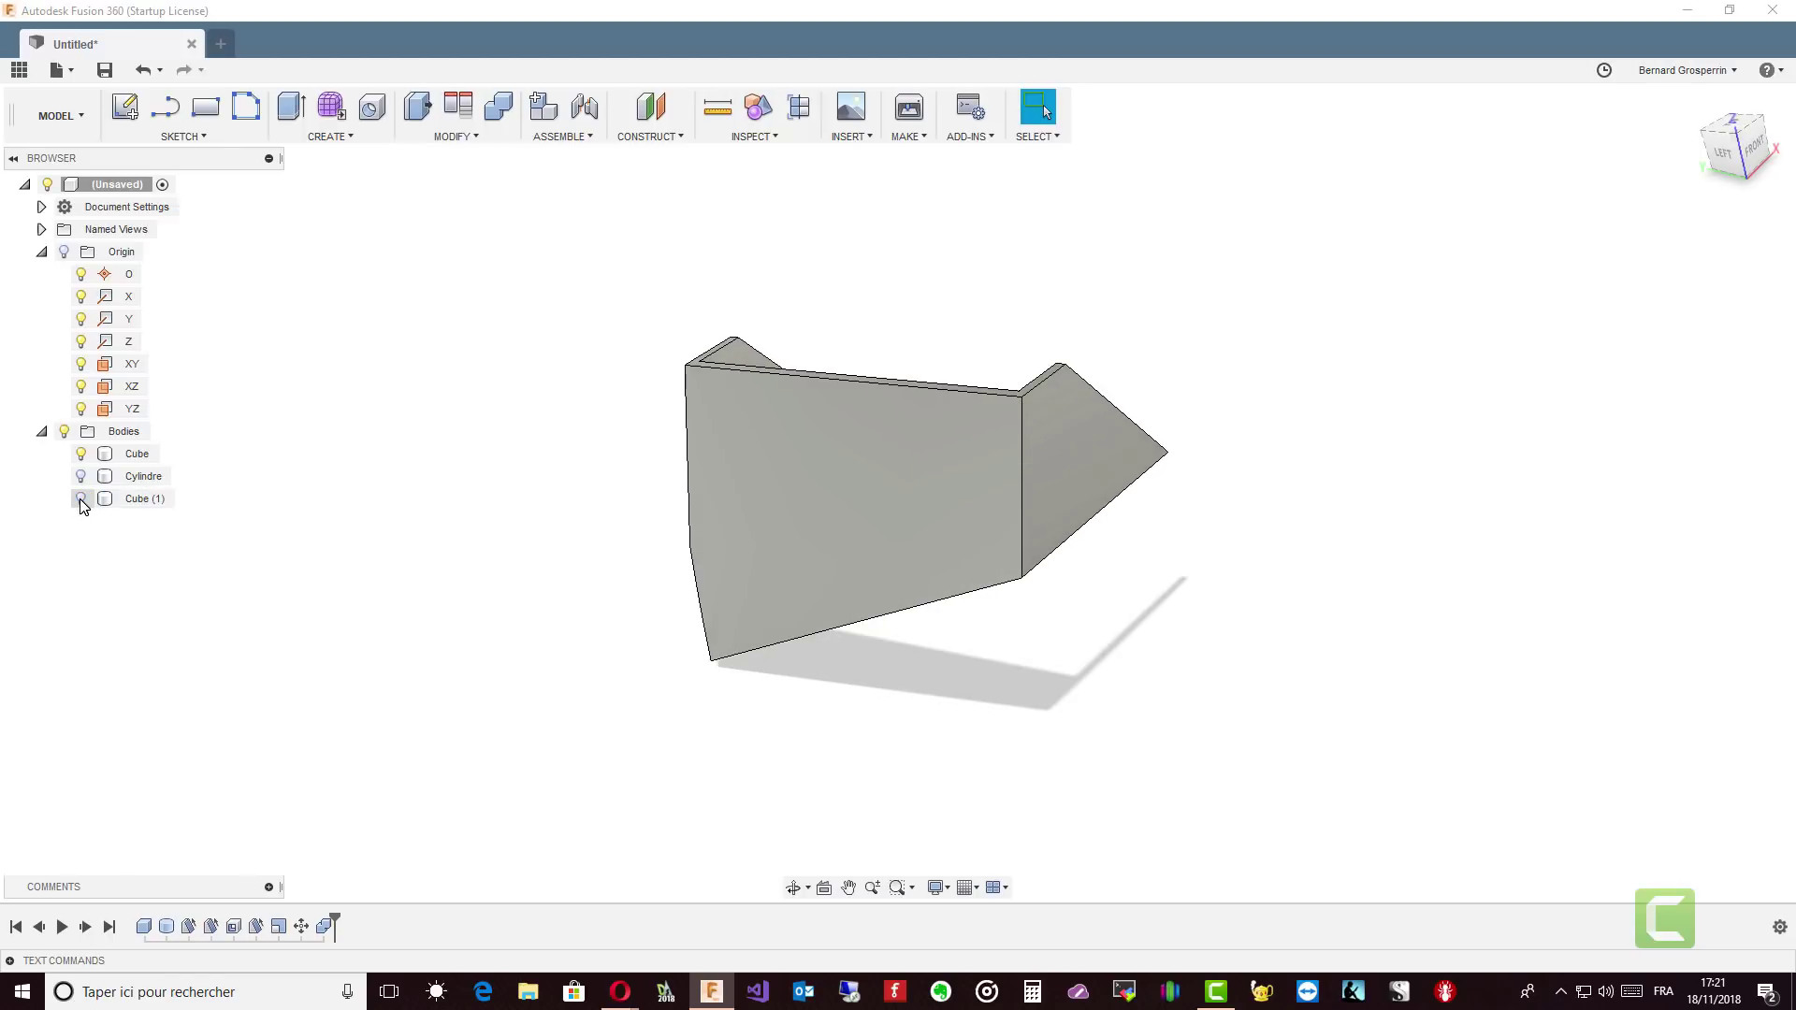
left_click(81, 502)
mouse_move(84, 524)
middle_mouse_down("shift")
mouse_move(93, 543)
mouse_move(81, 502)
middle_mouse_up("shift")
left_click(91, 503)
left_click(82, 502)
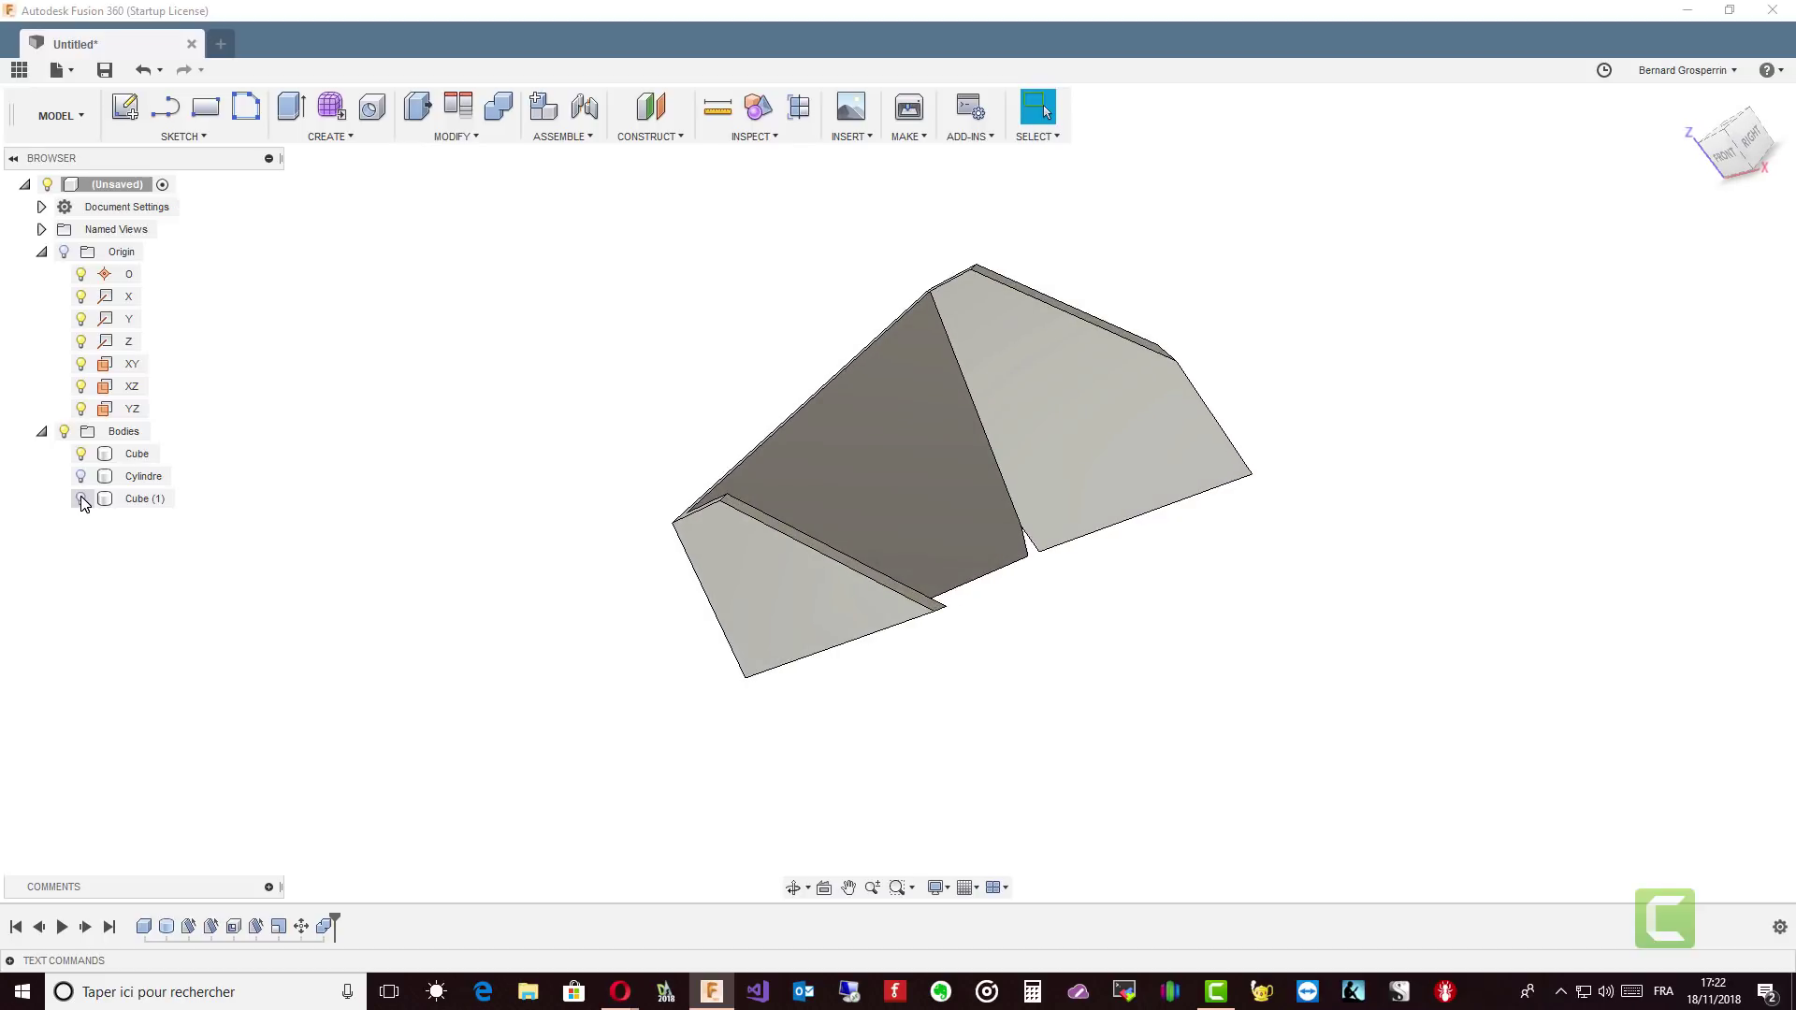
middle_click_drag(81, 502, 89, 576, "shift")
key("F6")
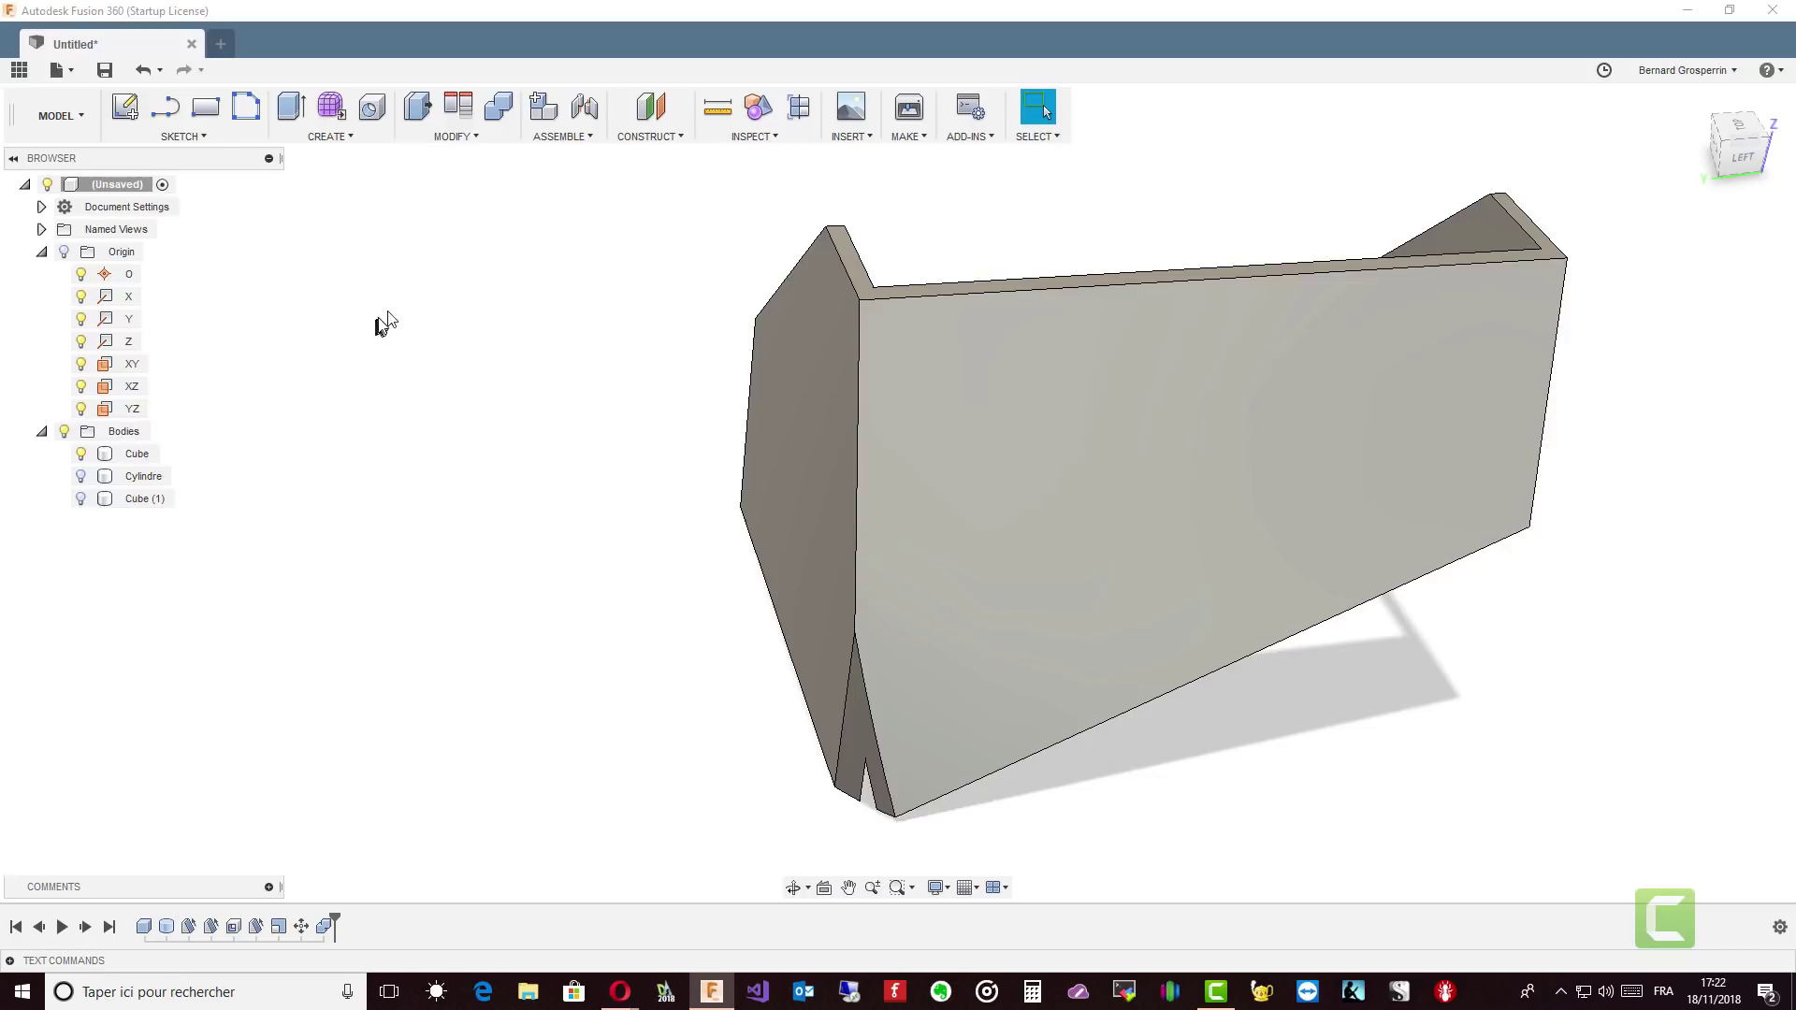
Undo the hiding of the bodies and the Intersect combine so both original bodies are back.
left_click(141, 73)
left_click(141, 73)
left_click(141, 73)
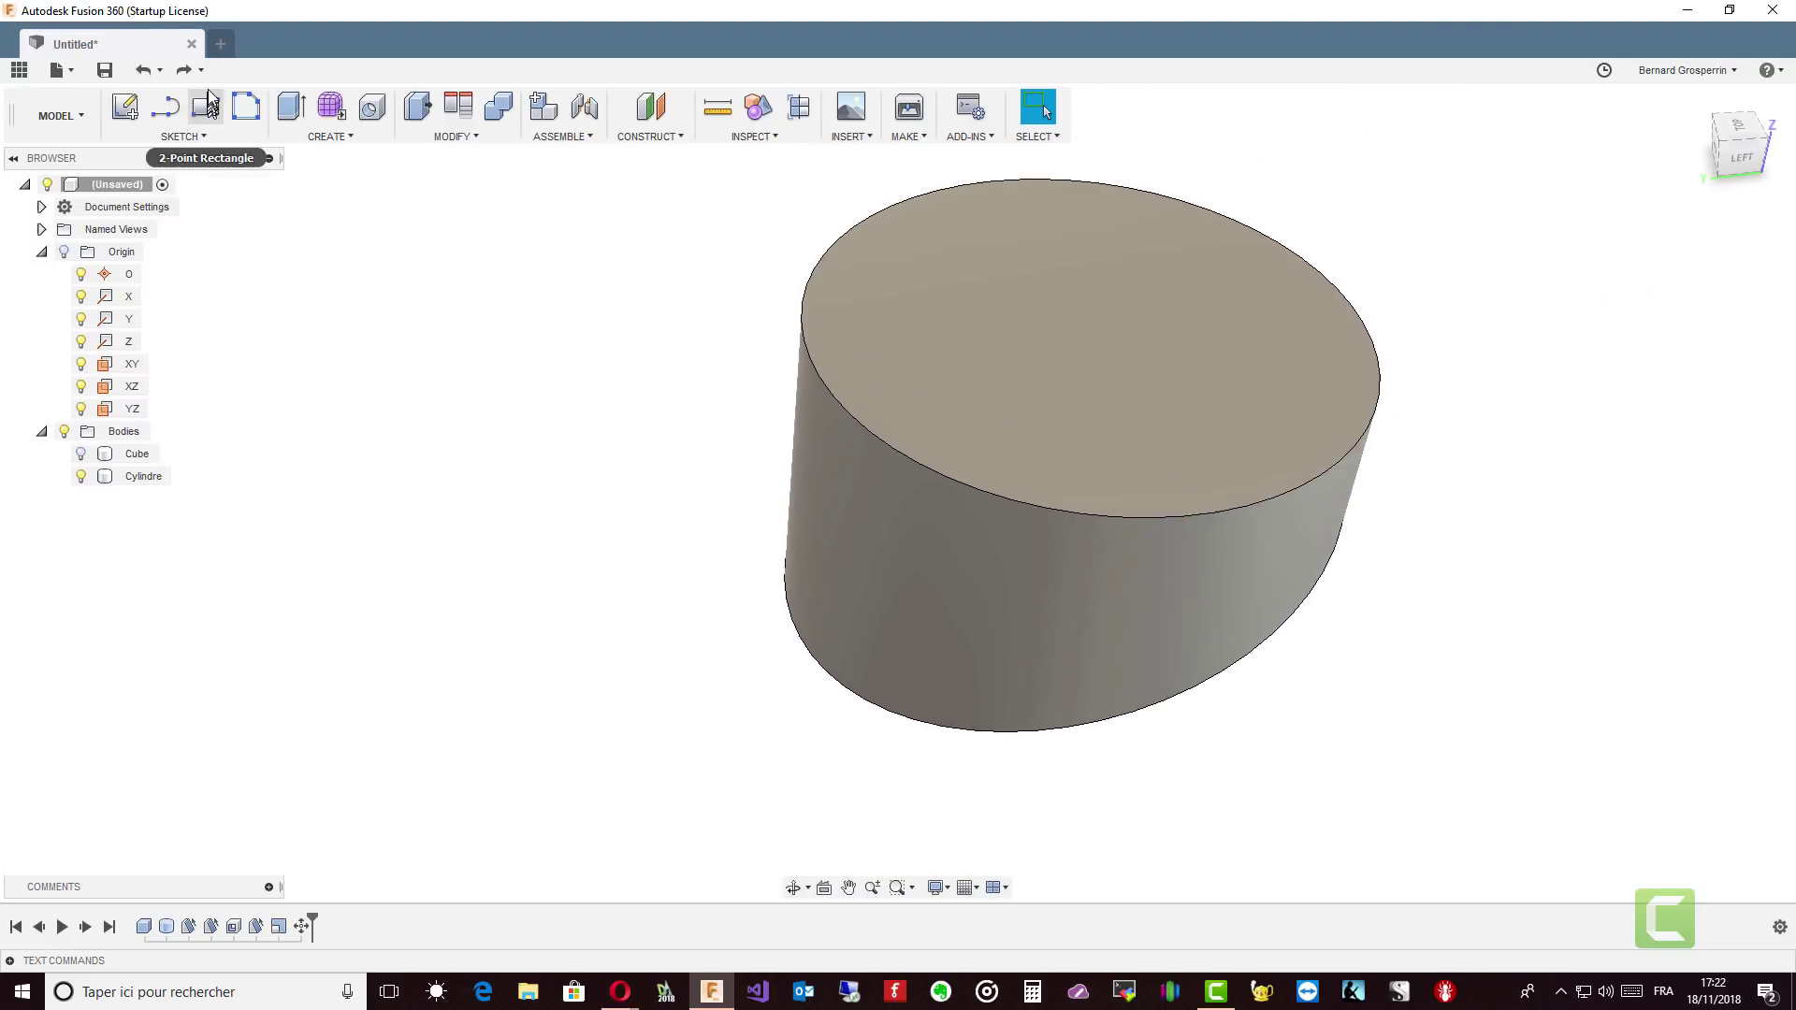
left_click(141, 70)
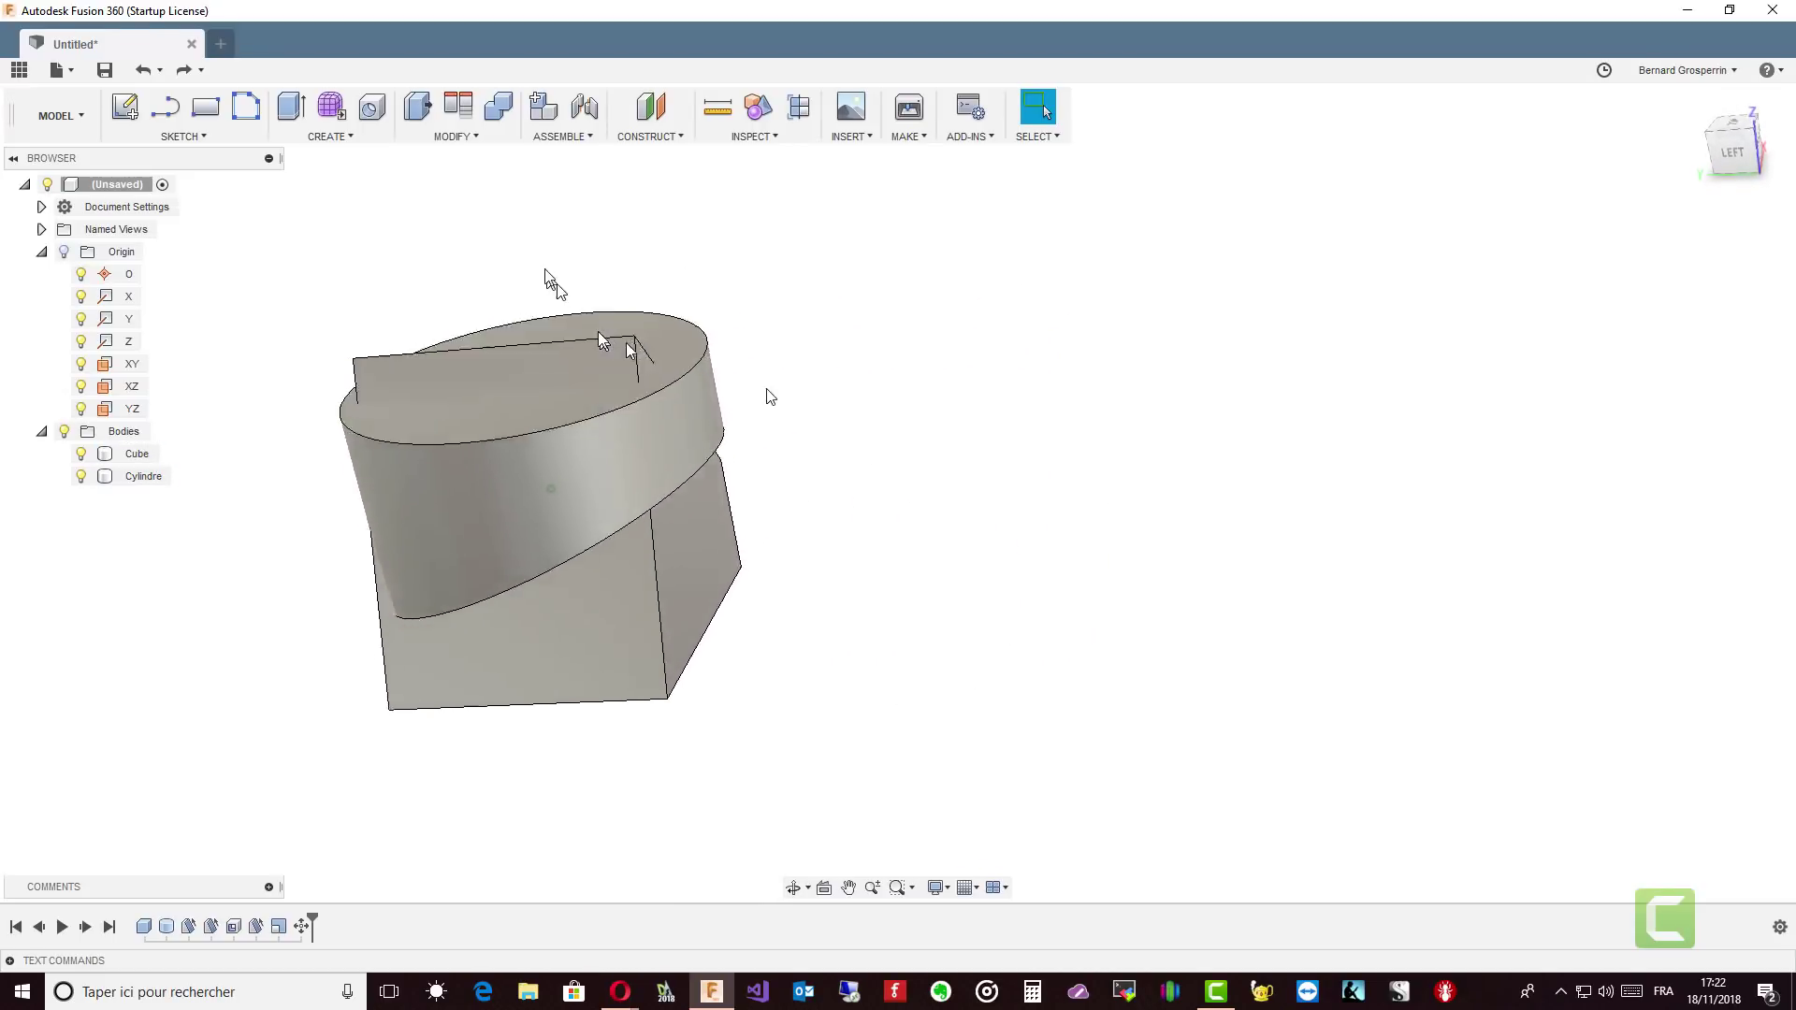
left_click(1734, 133)
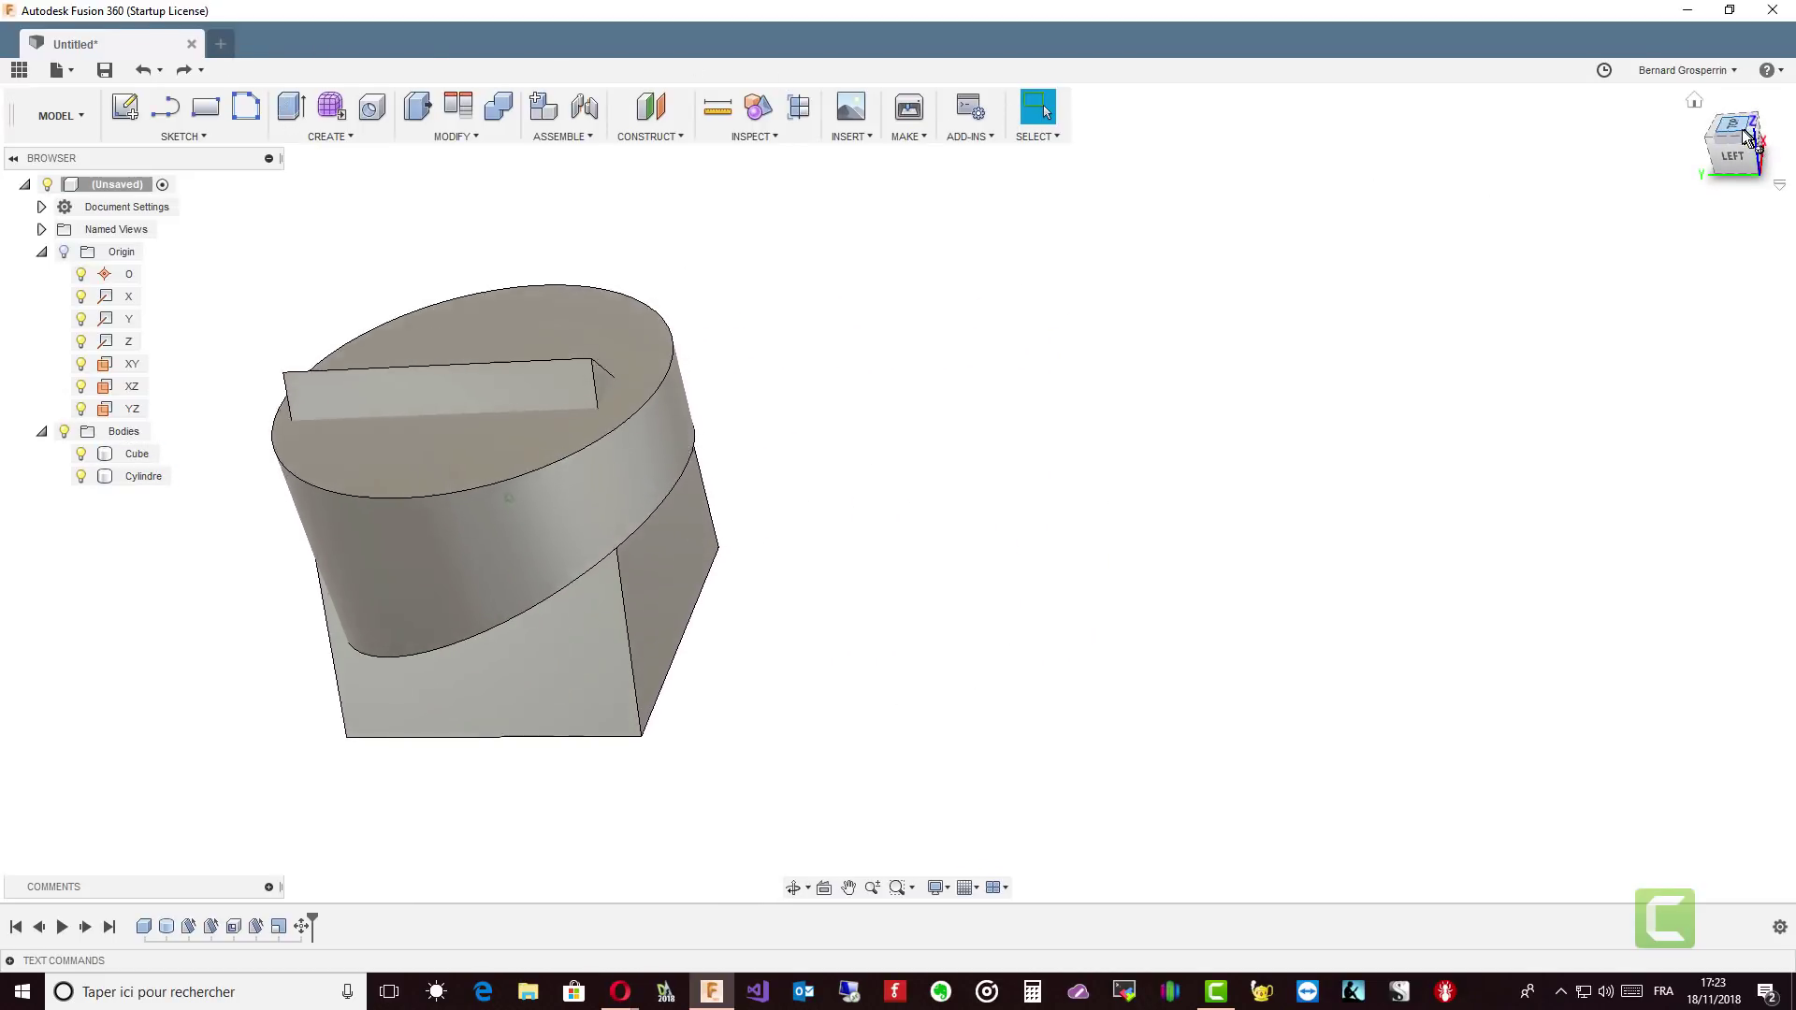
Create a 50 x 300 x 20 mm box as a new body on the horizontal plane, beside the cube and cylinder.
left_click(1735, 133)
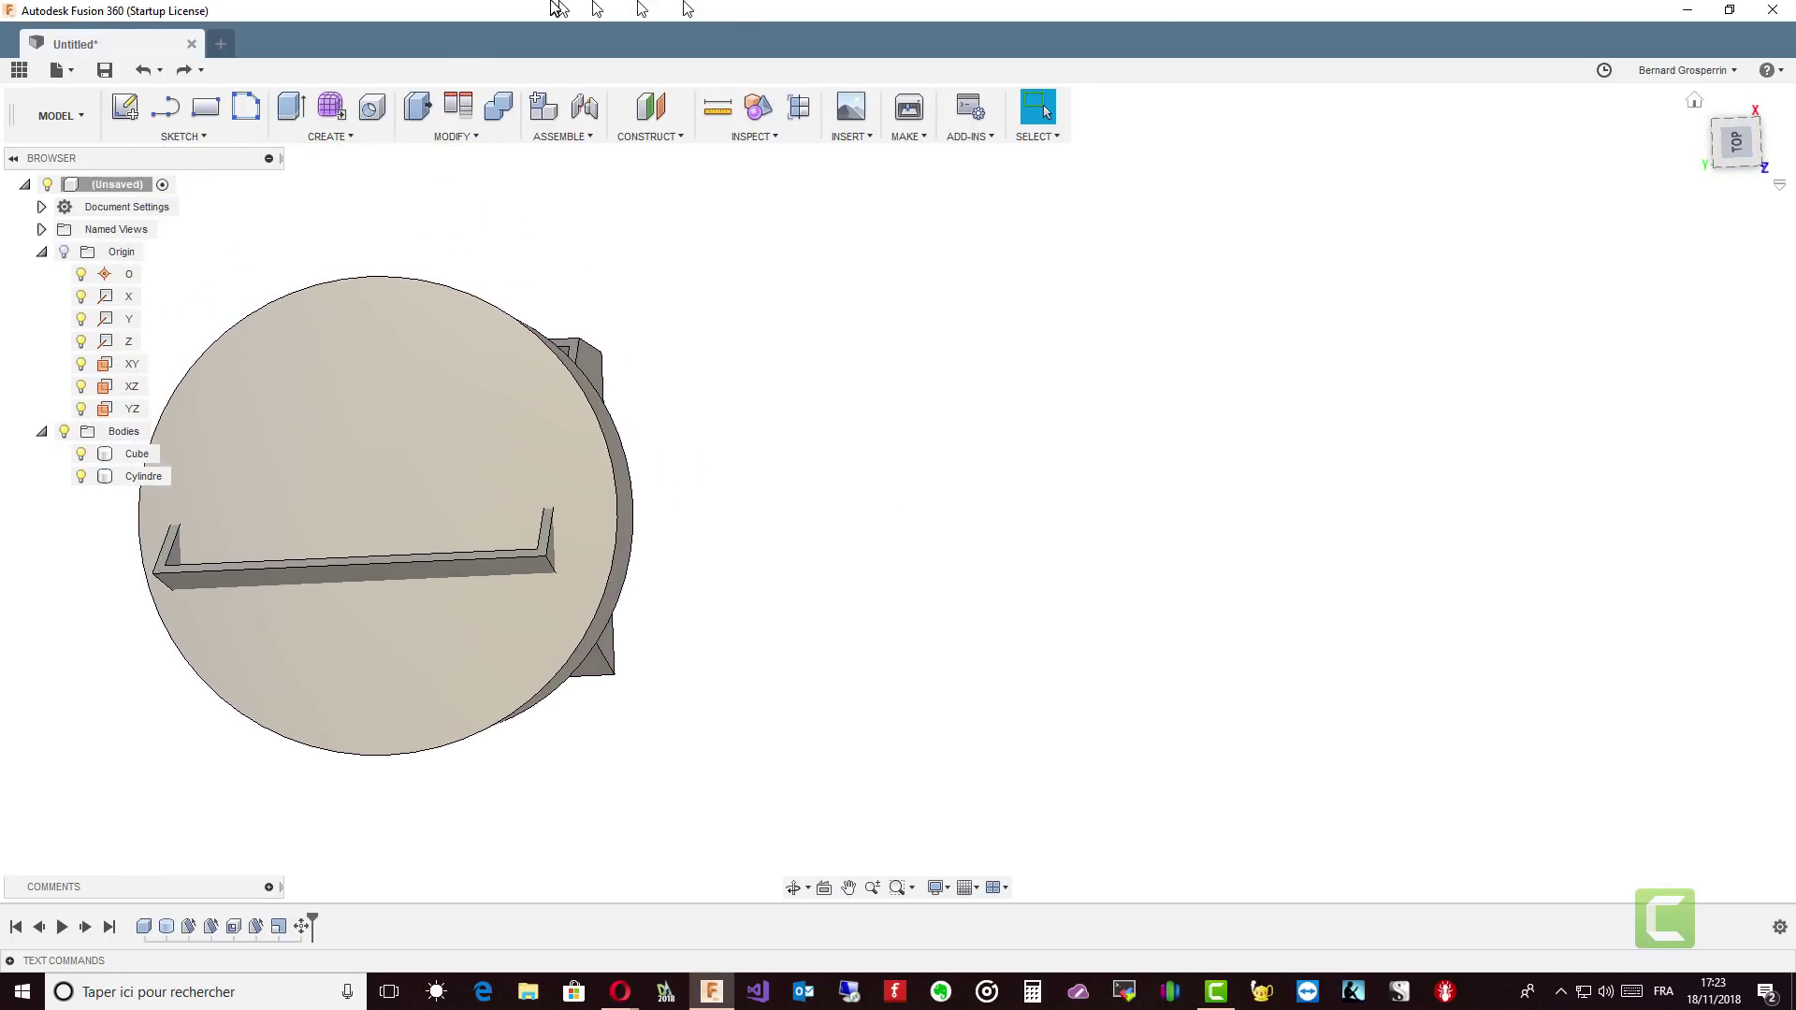
left_click(338, 137)
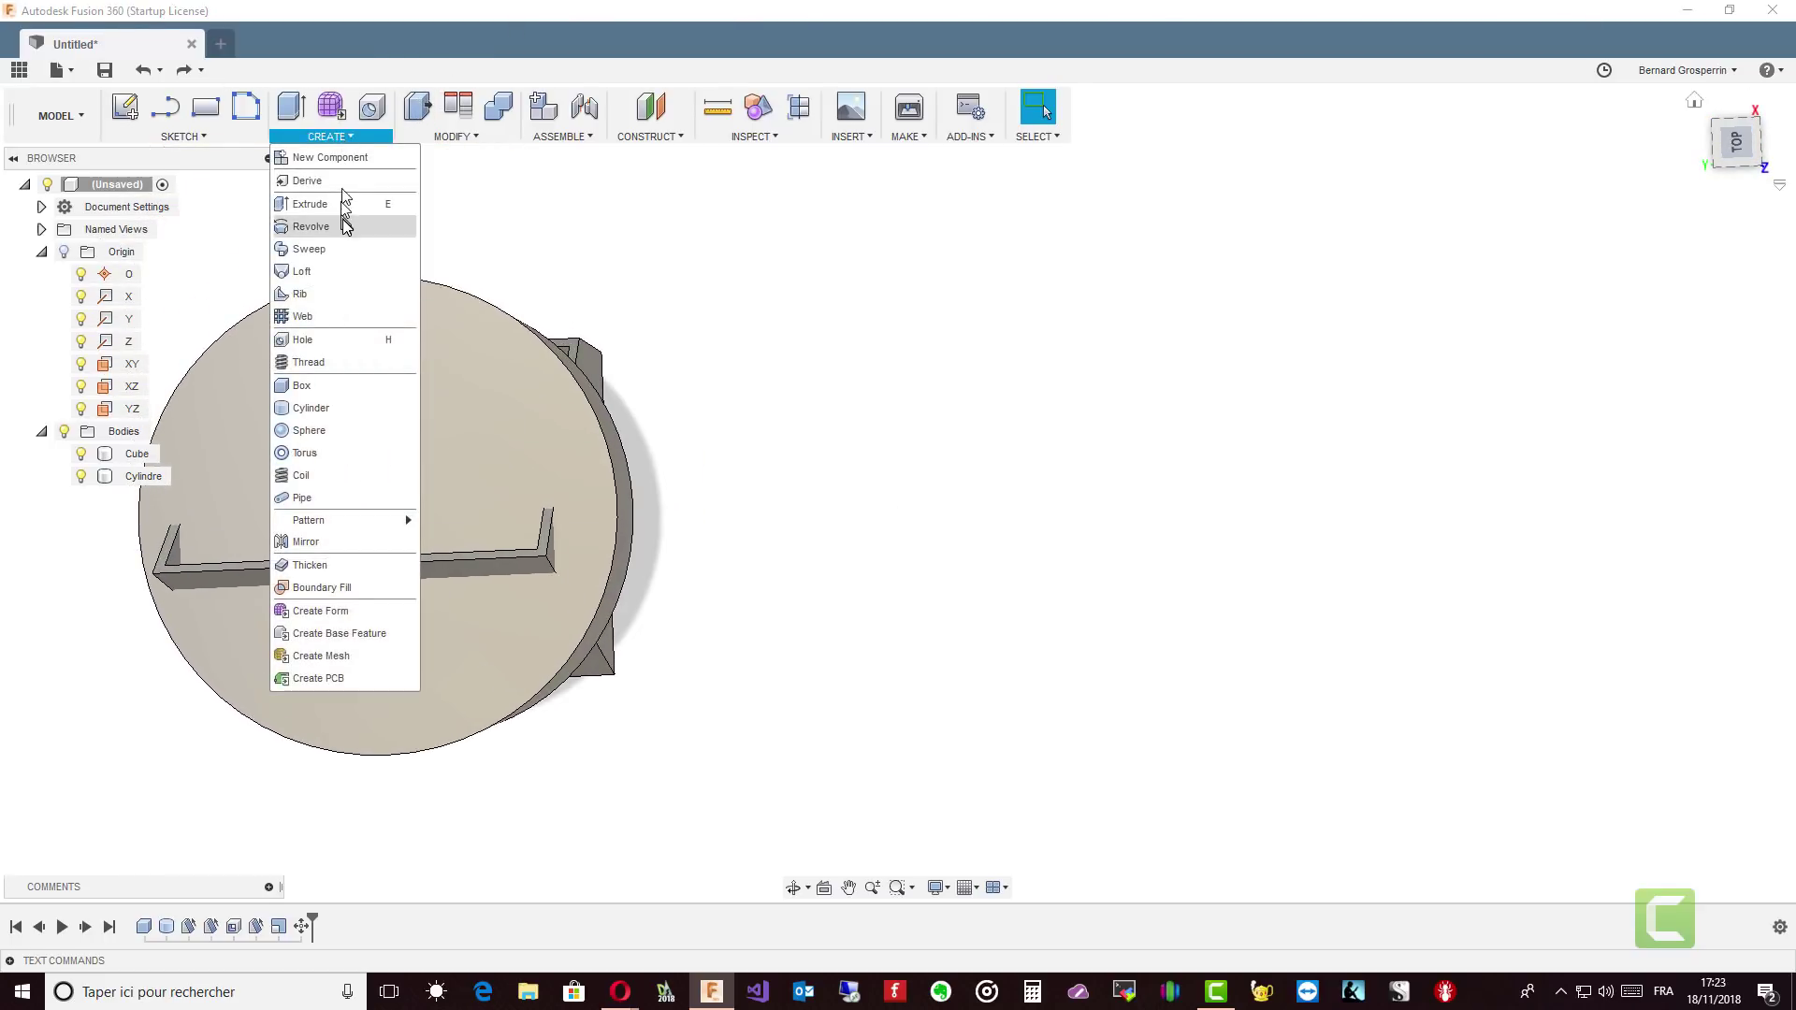
left_click(330, 387)
left_click(1164, 508)
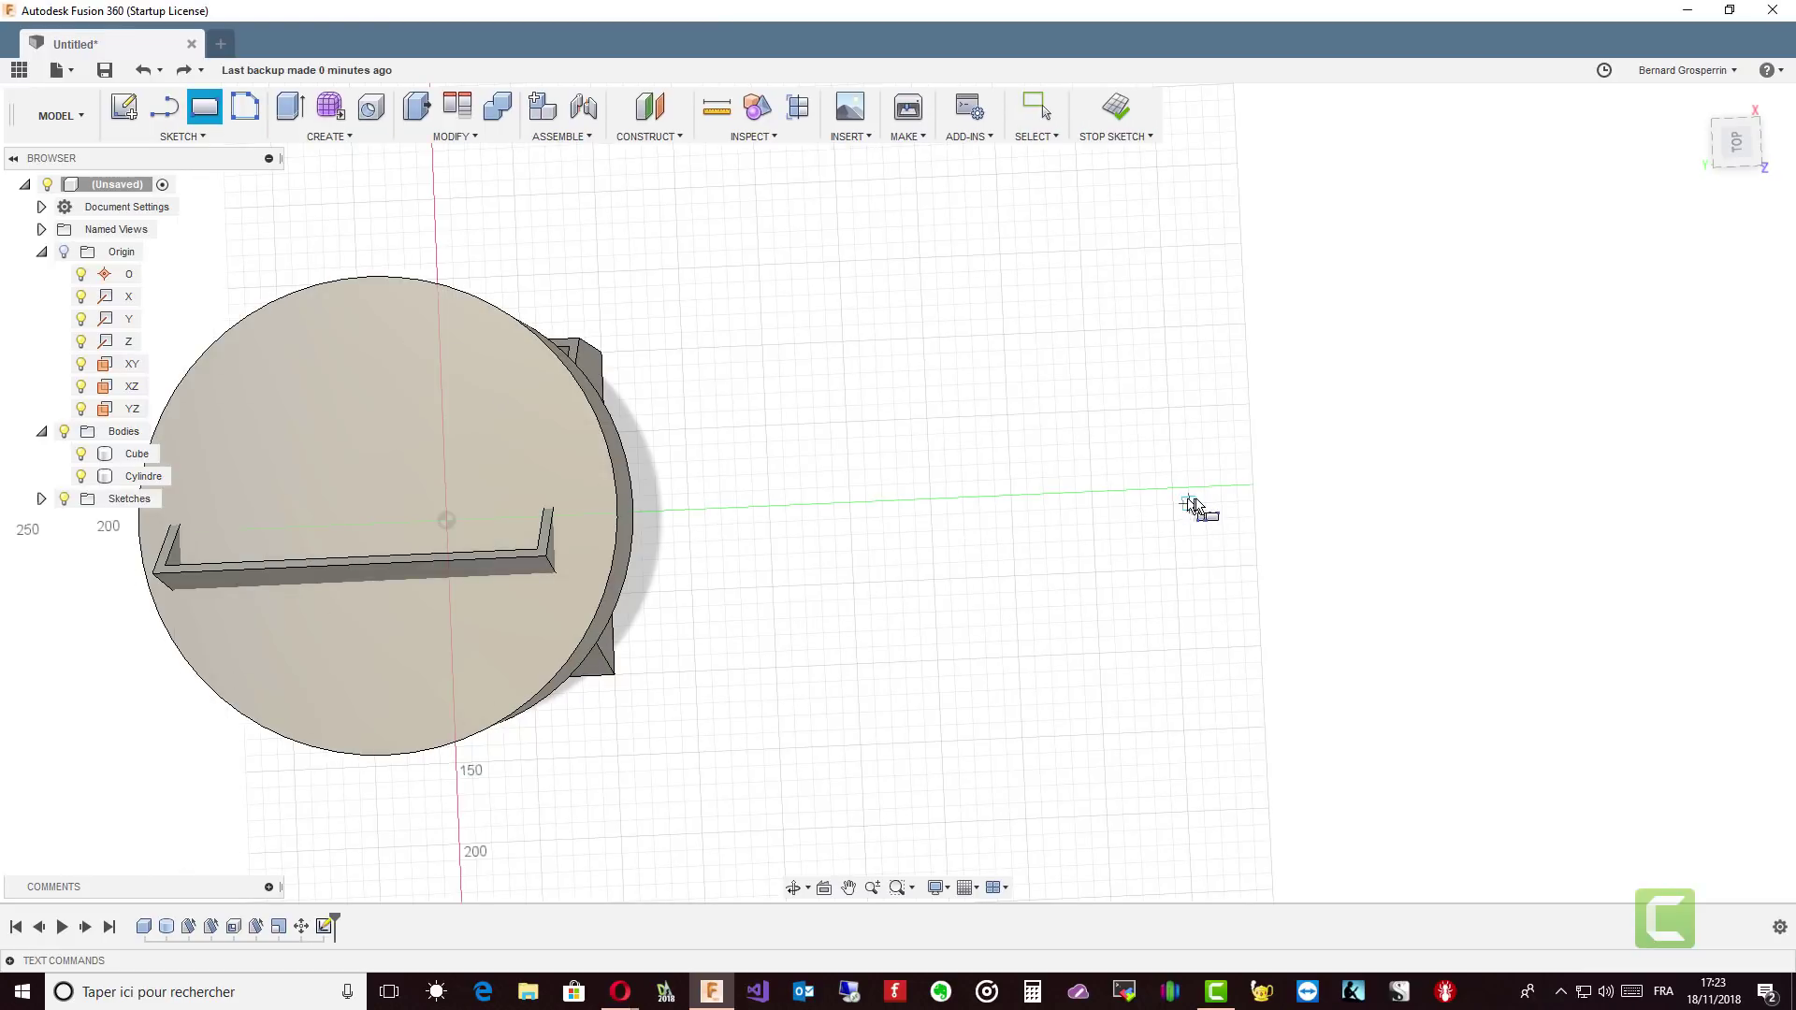
left_click(1092, 493)
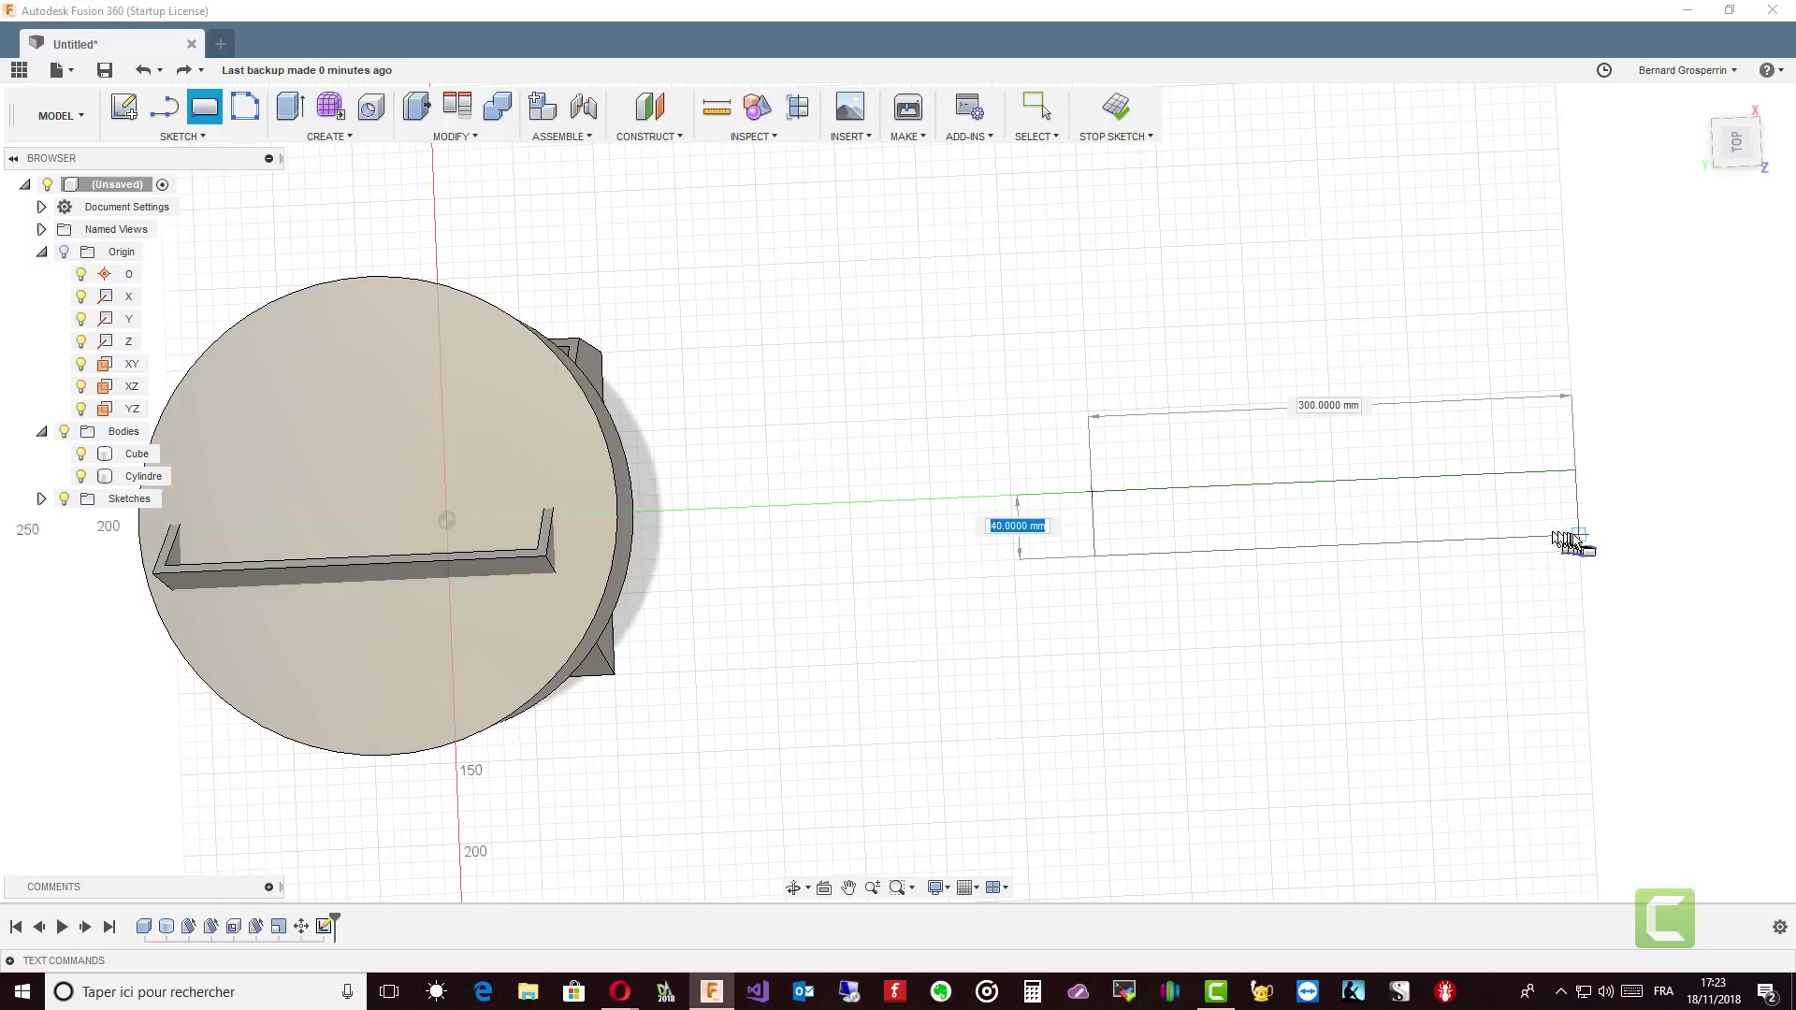
left_click(1581, 552)
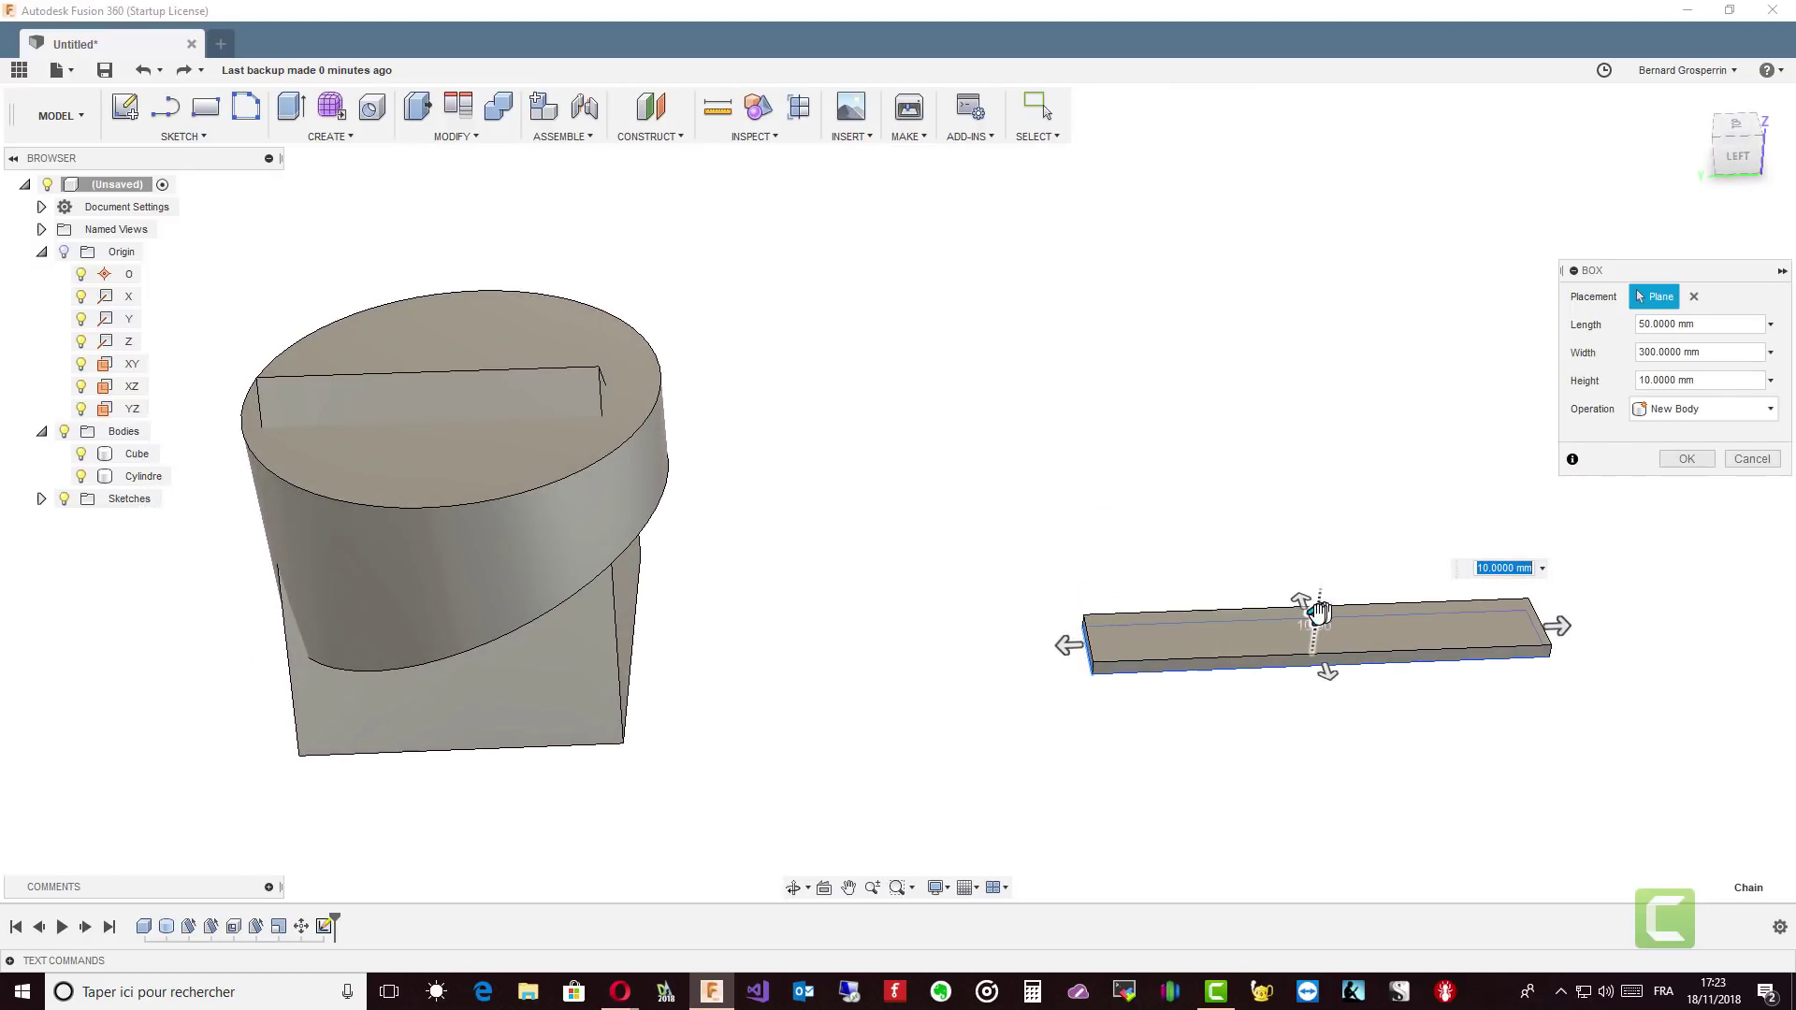
left_click_drag(1318, 612, 1313, 603)
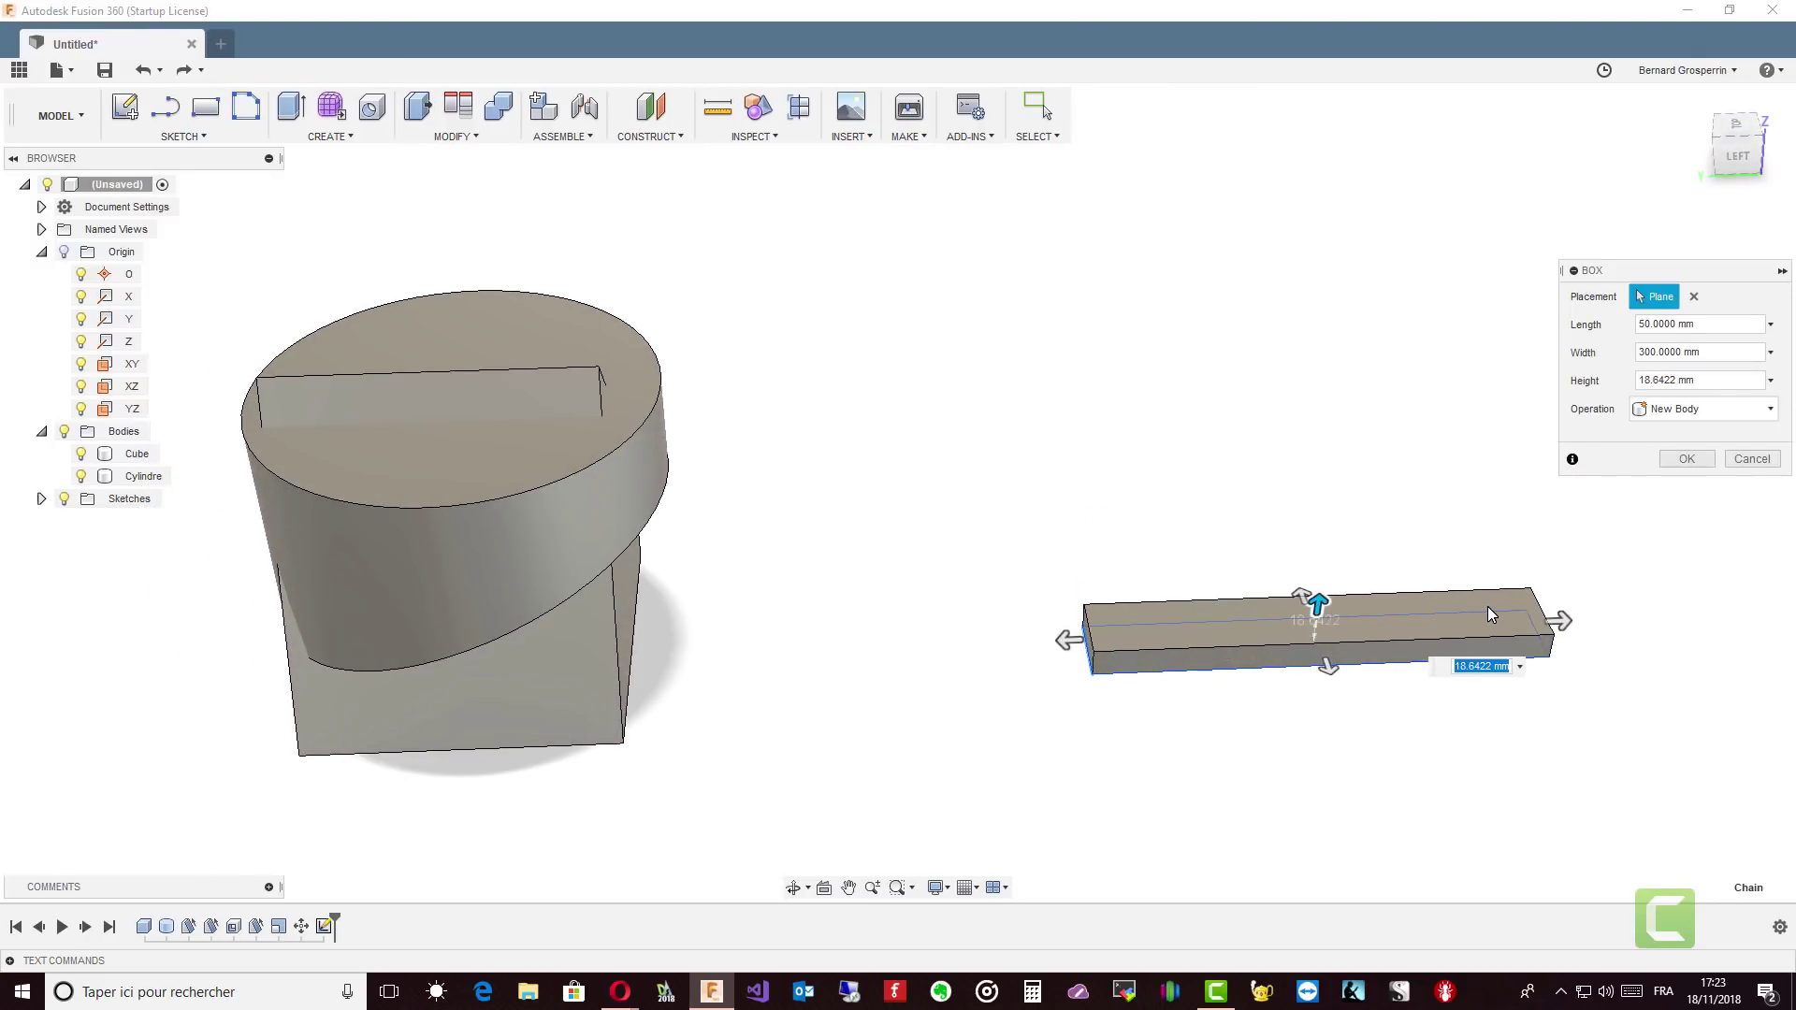
type("20")
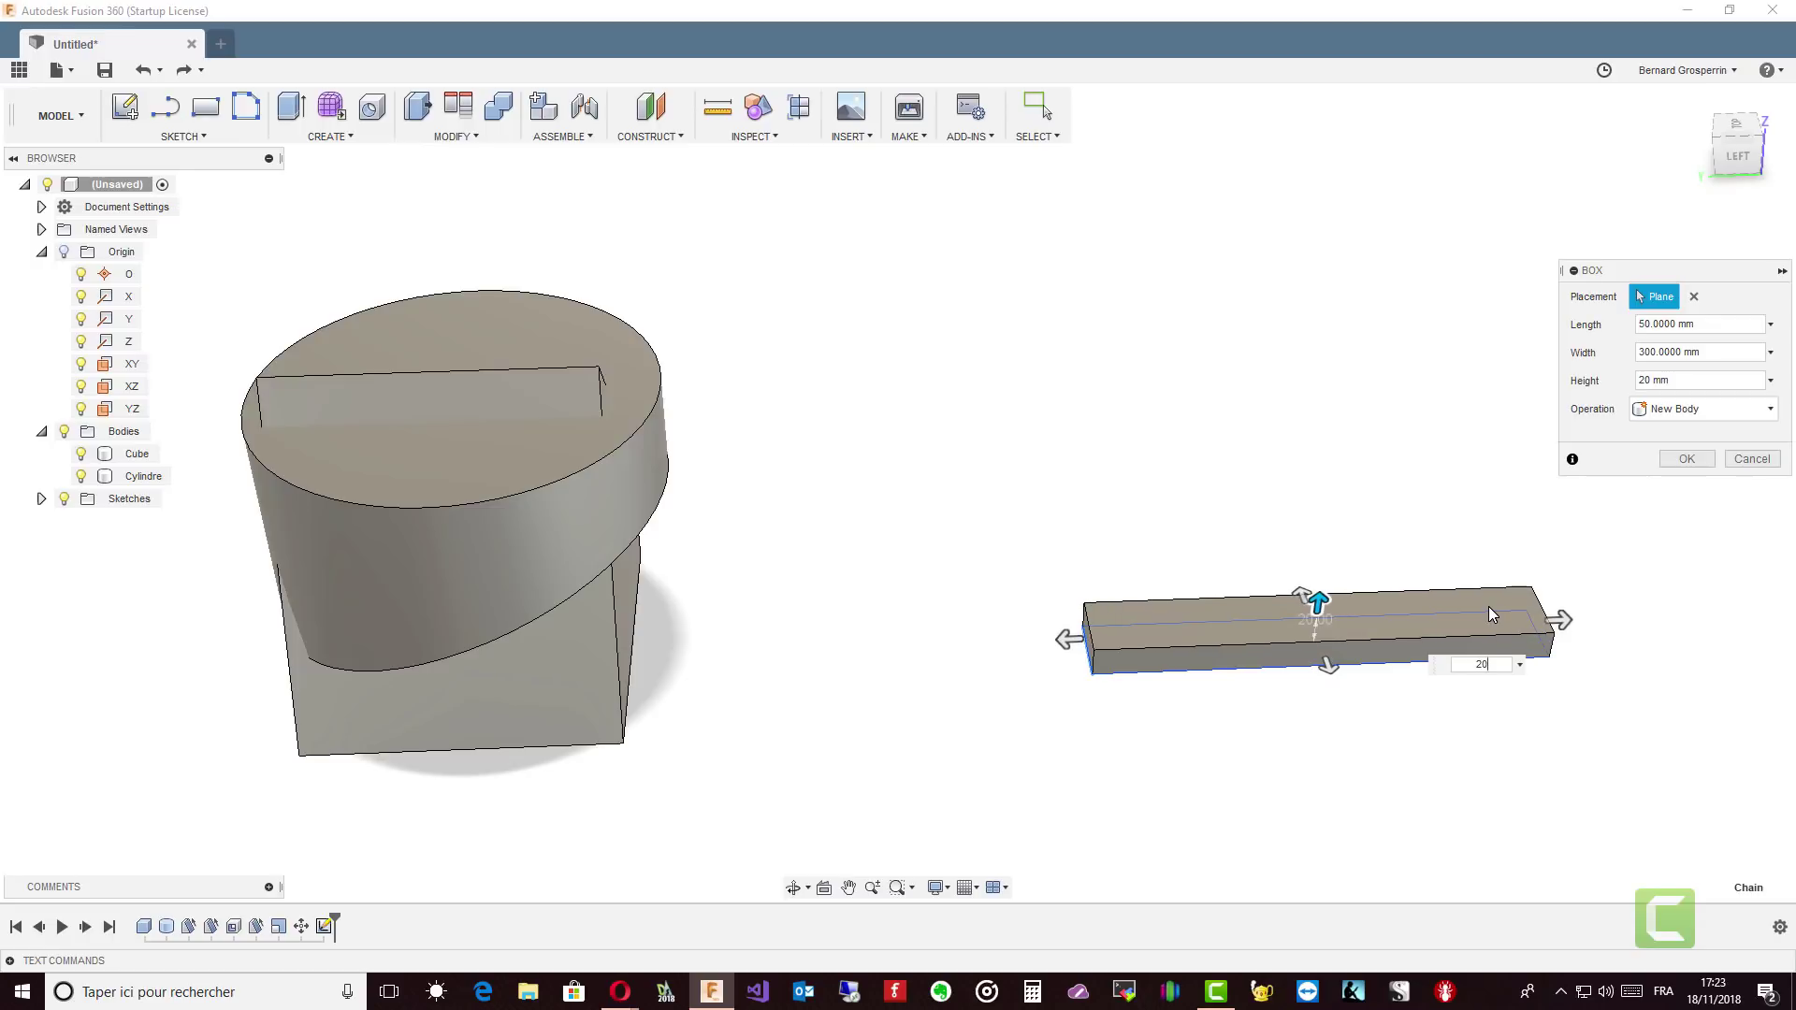
key("Return")
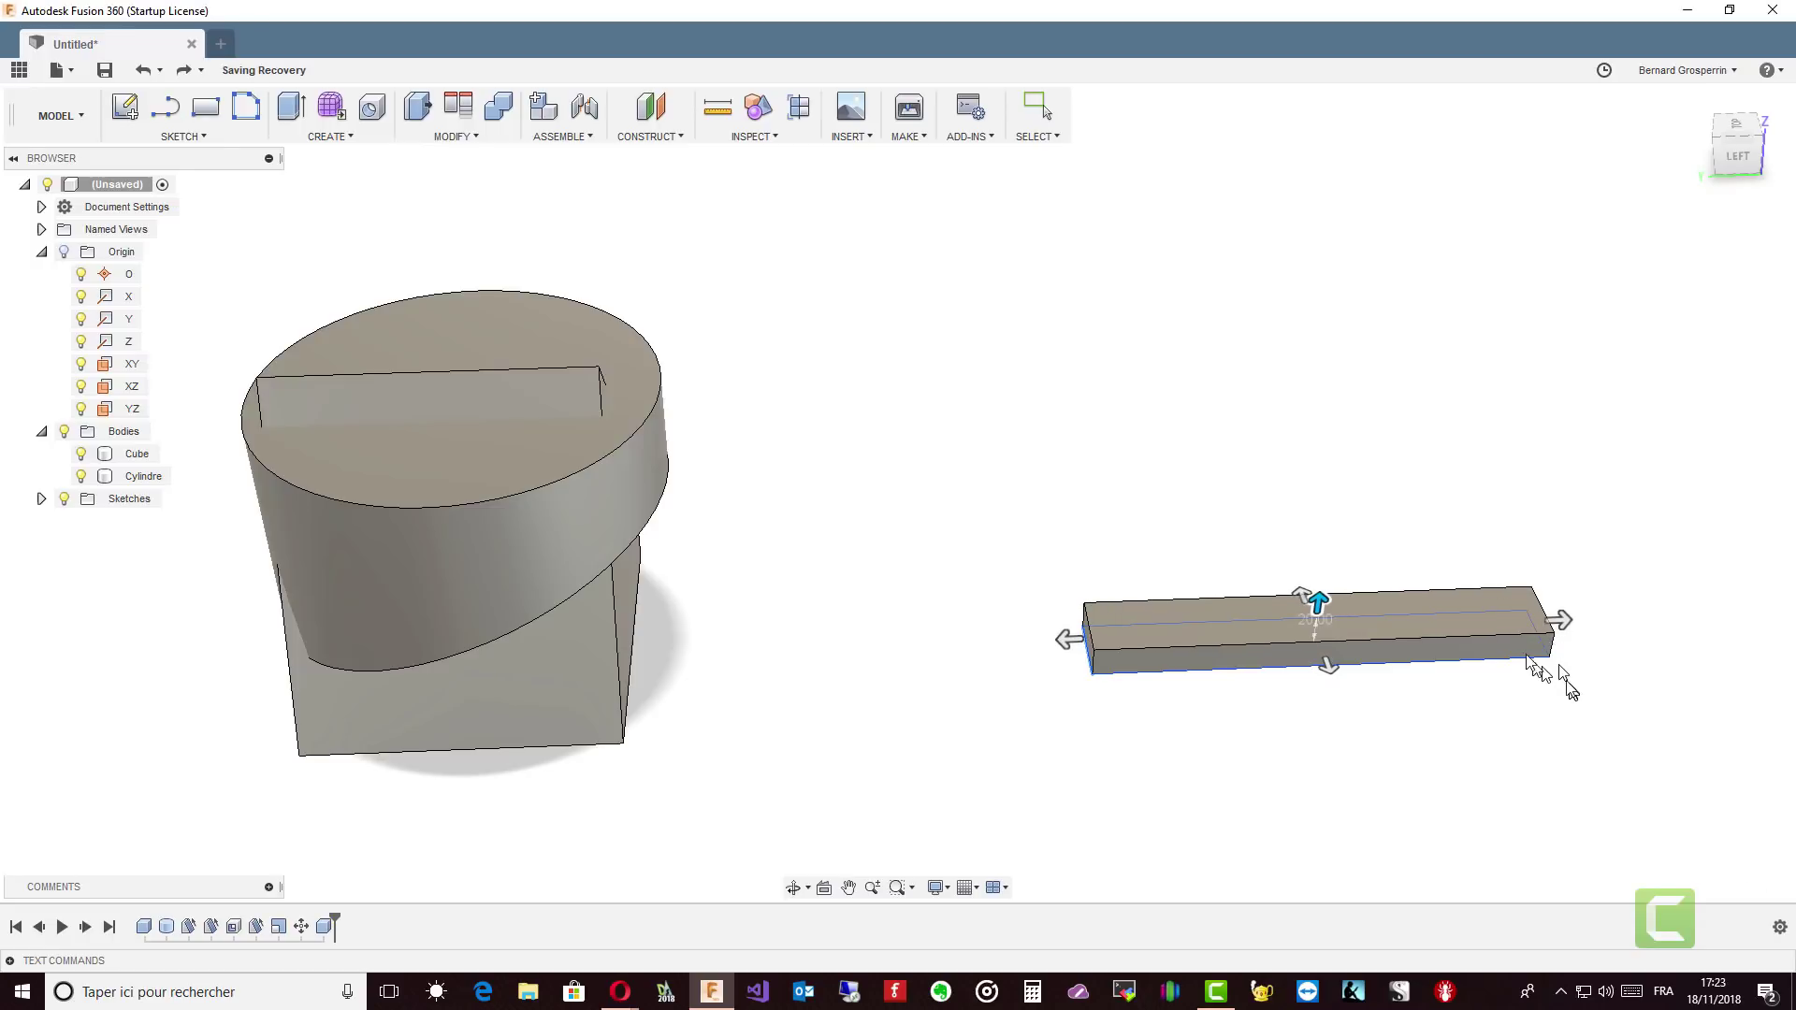
middle_click_drag(1501, 646, 773, 228, "shift")
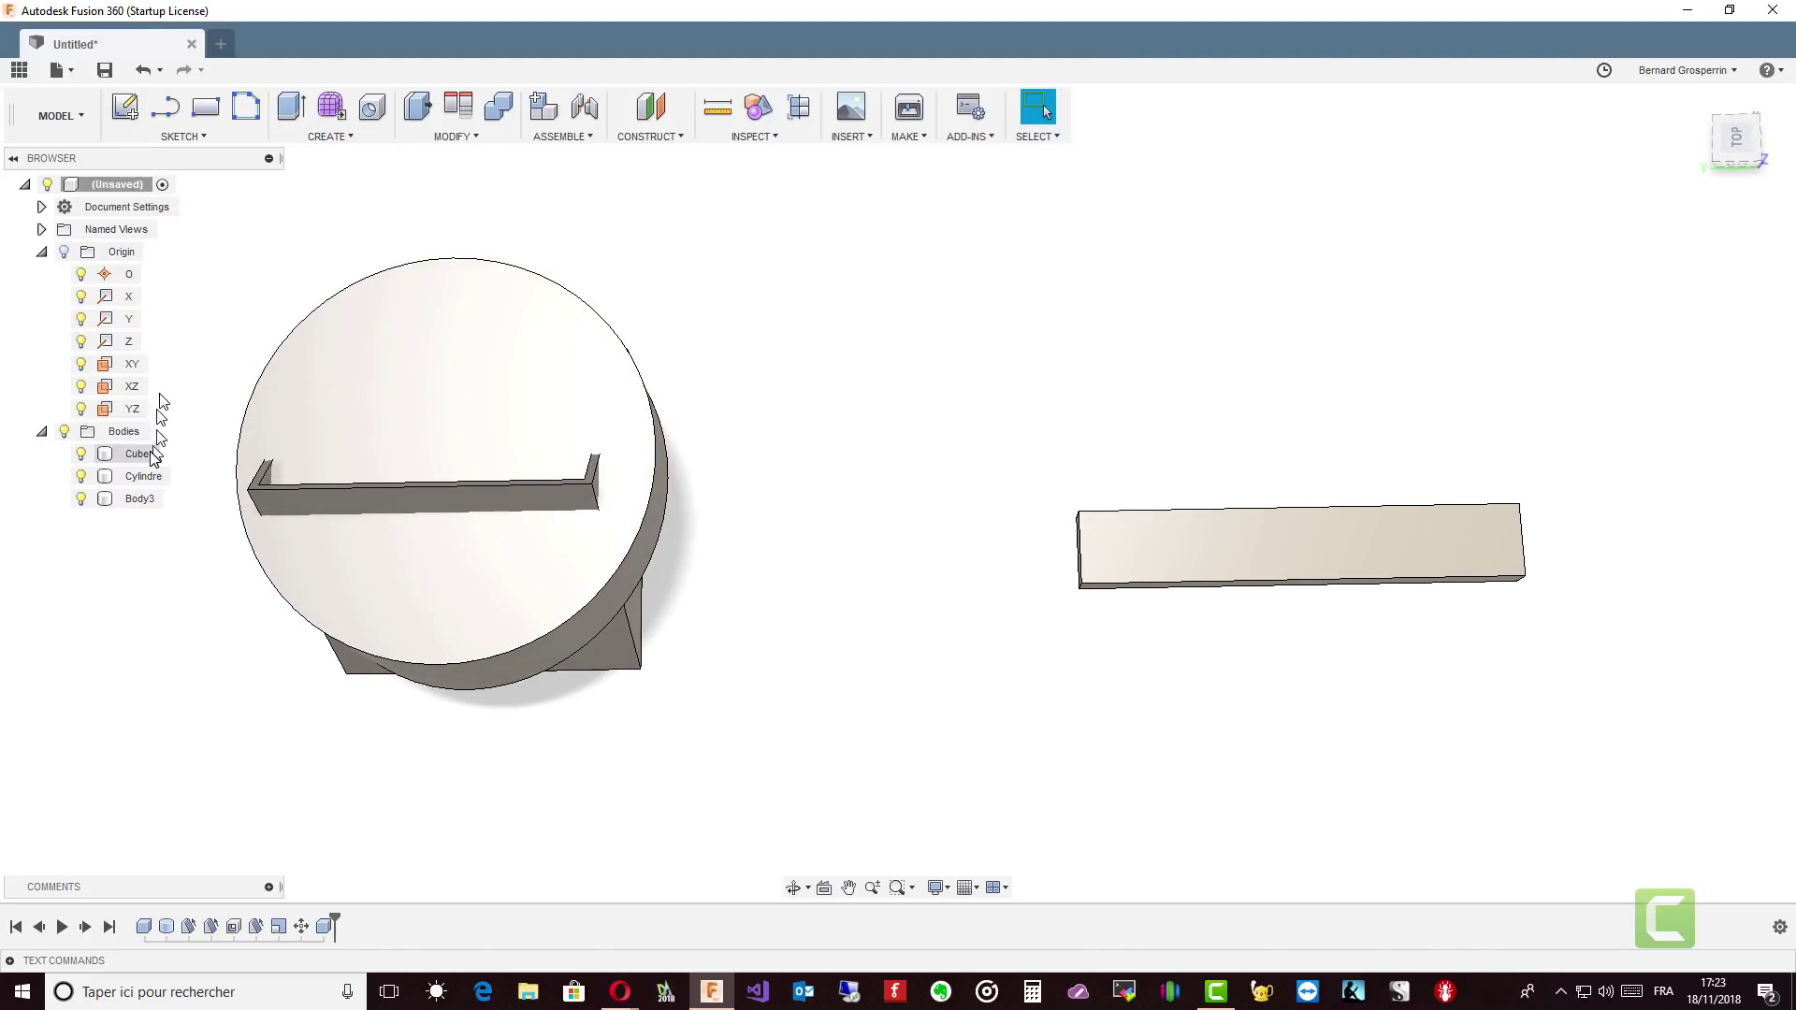
left_click(329, 137)
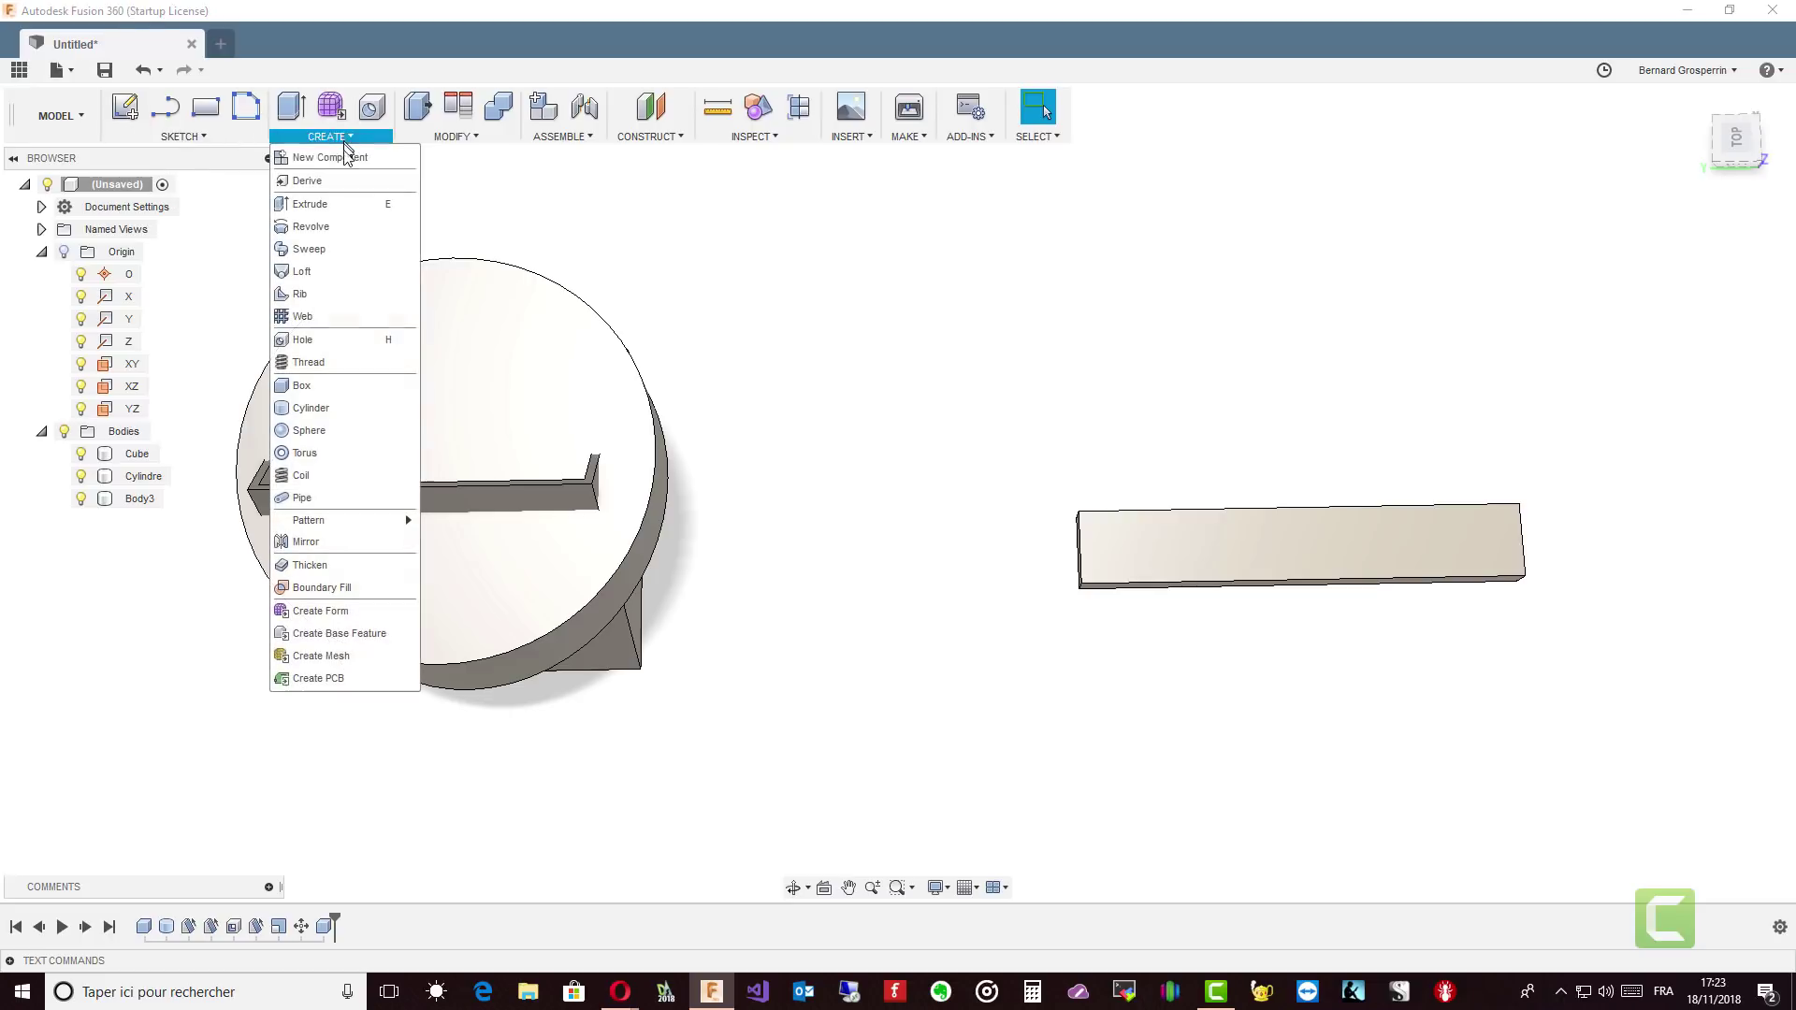
left_click(346, 385)
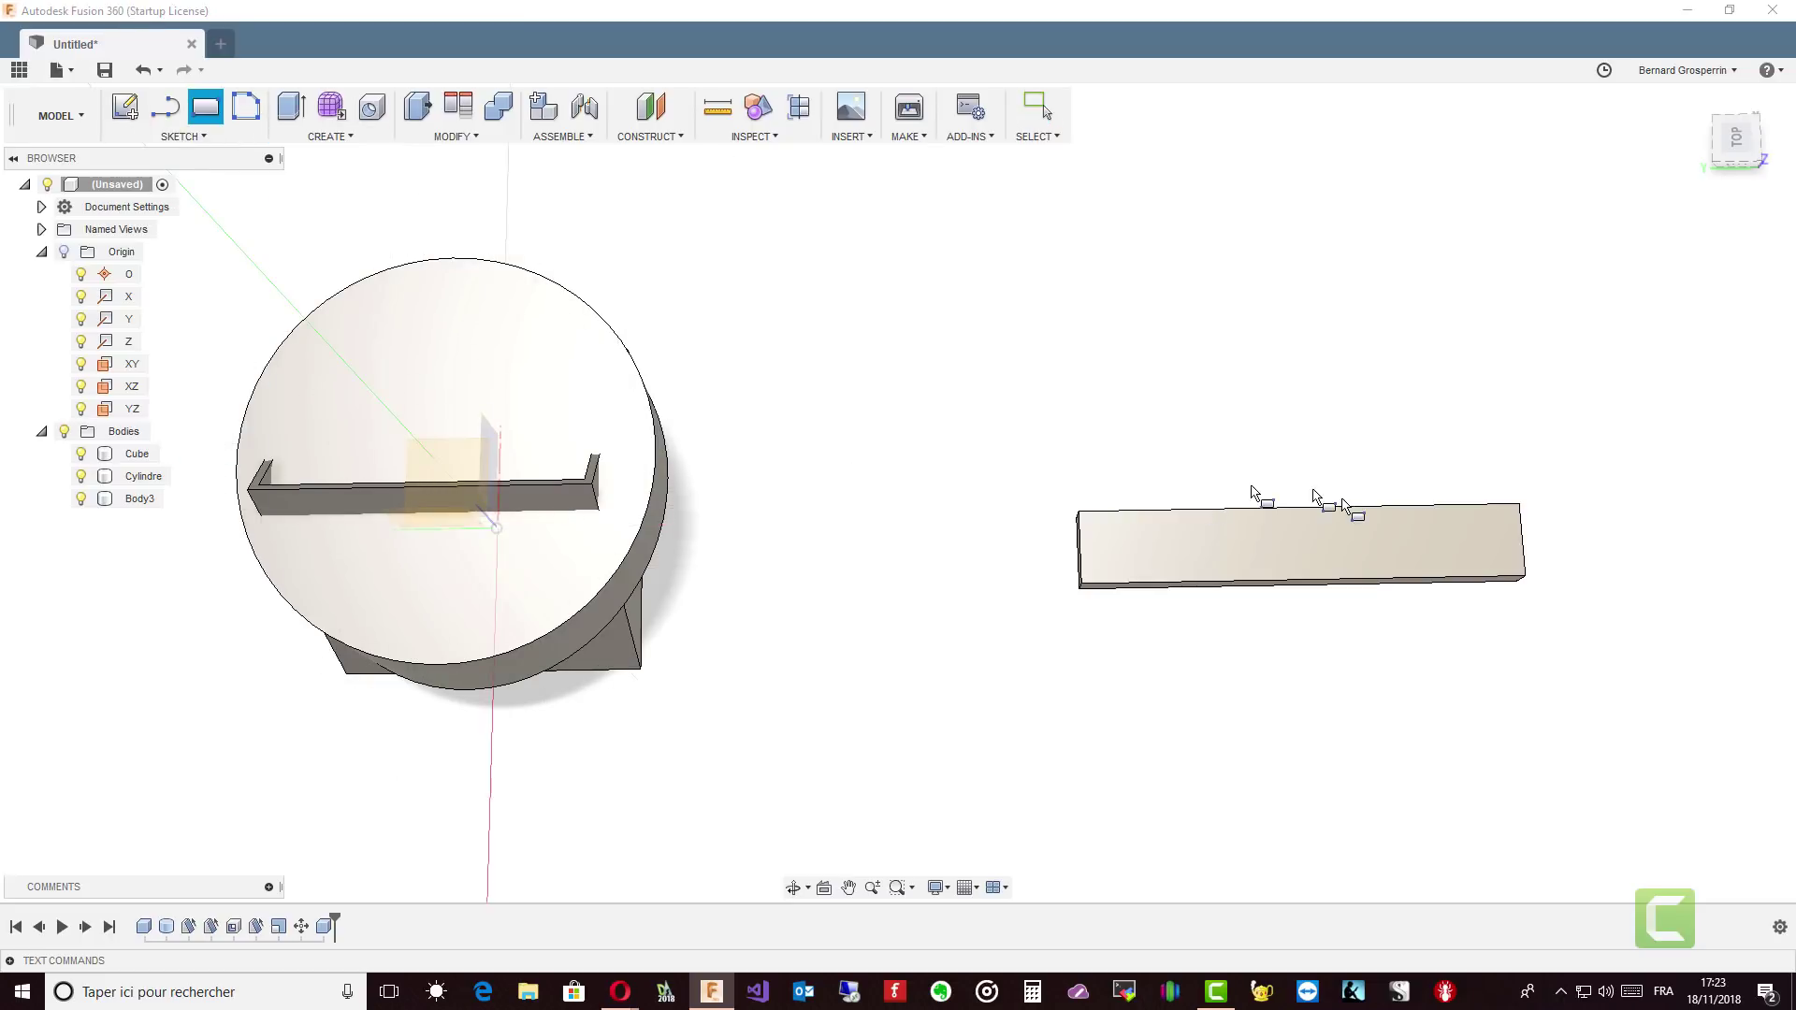
left_click(1327, 443)
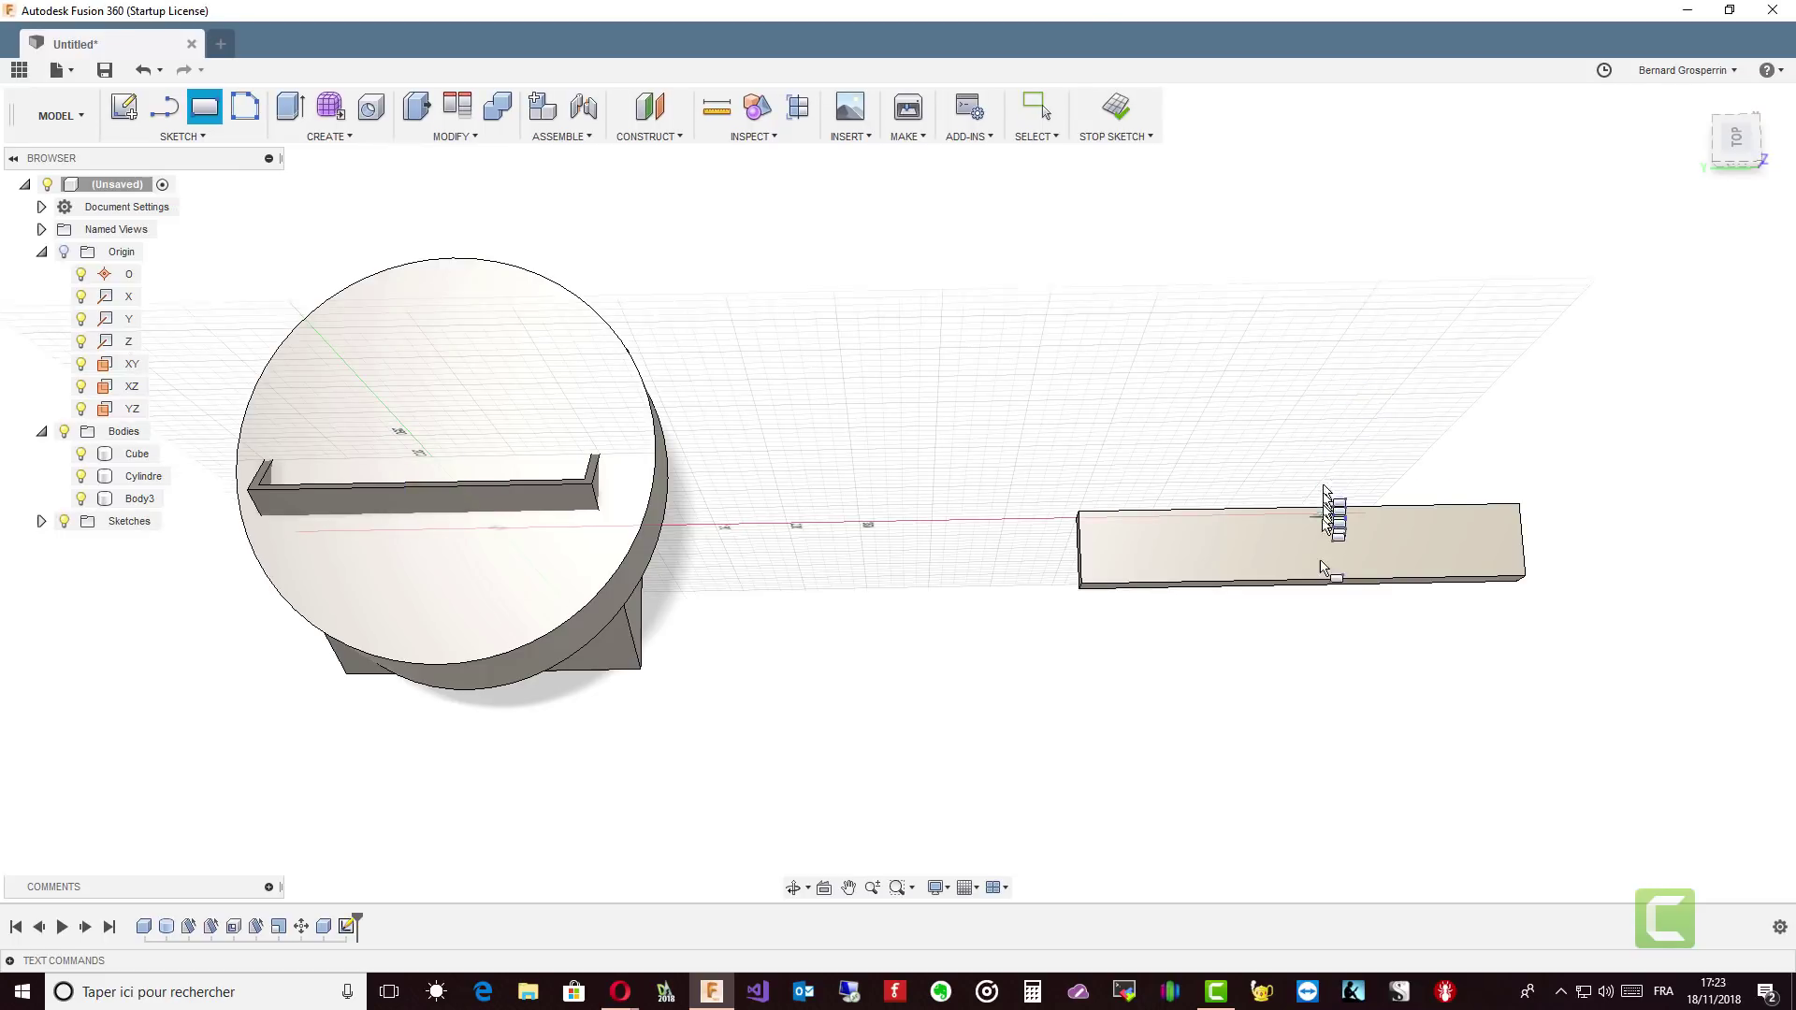
middle_click_drag(1323, 570, 1197, 323, "shift")
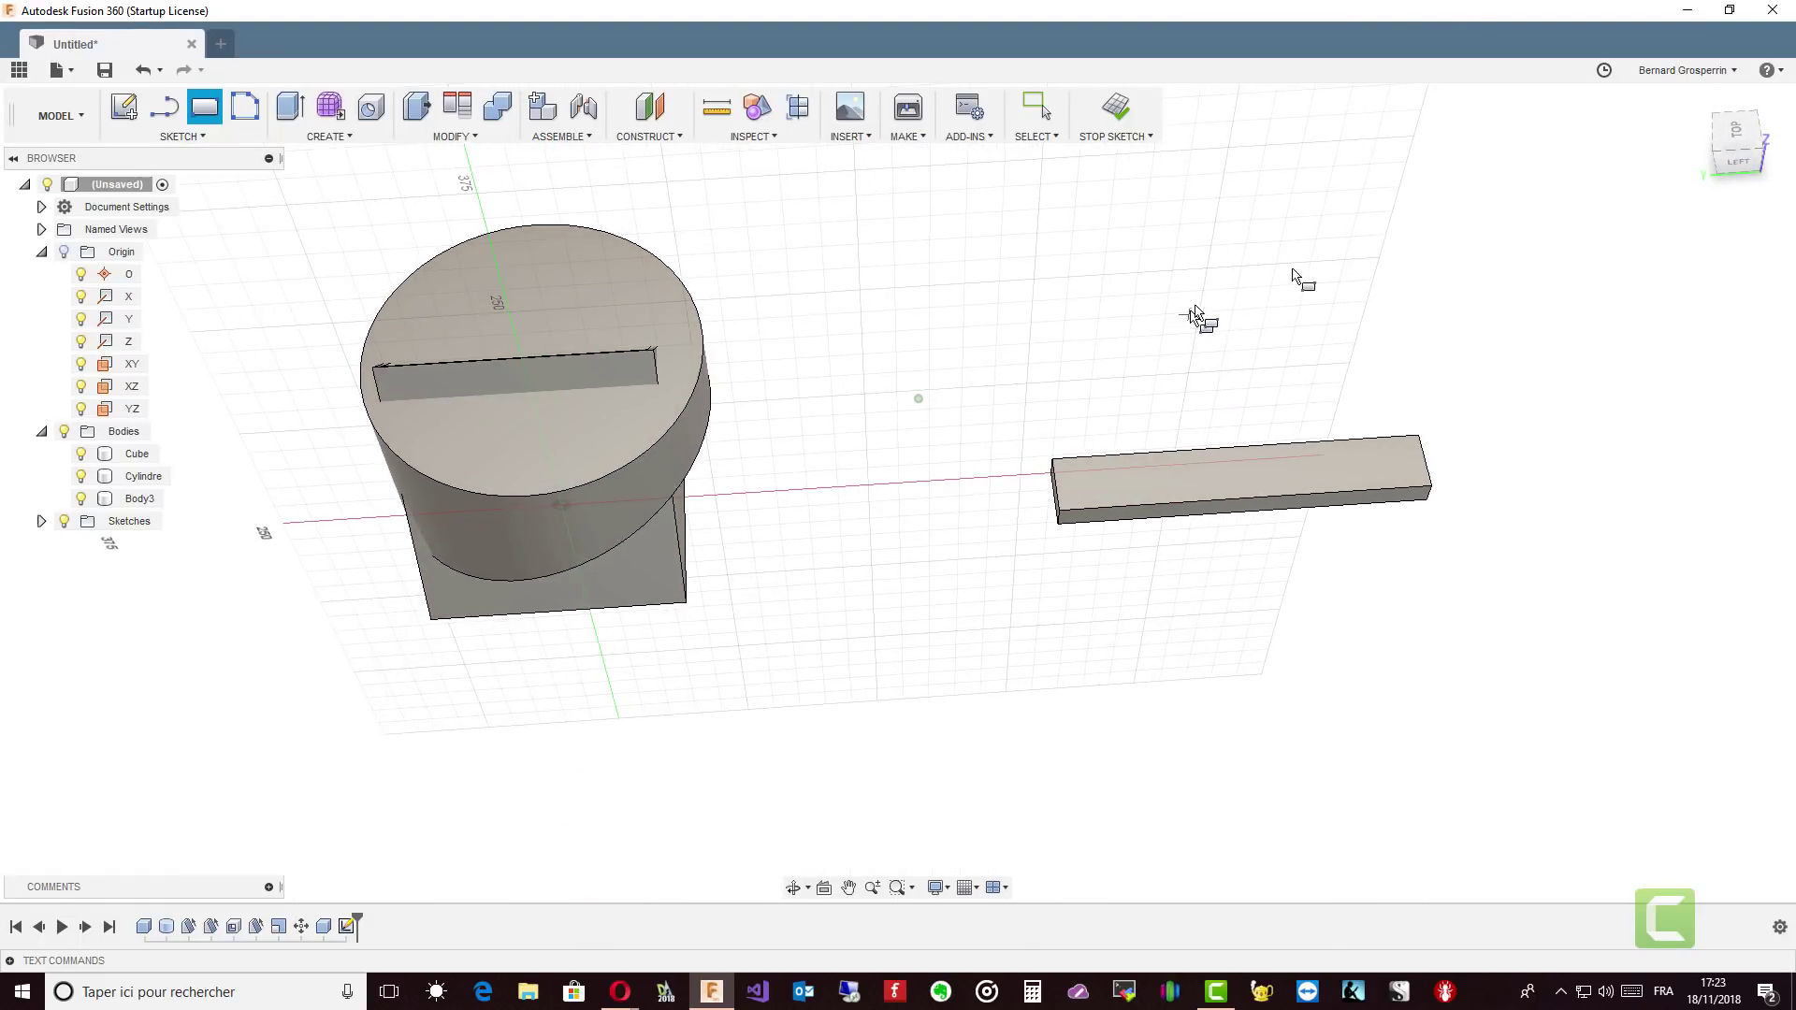
left_click(1739, 134)
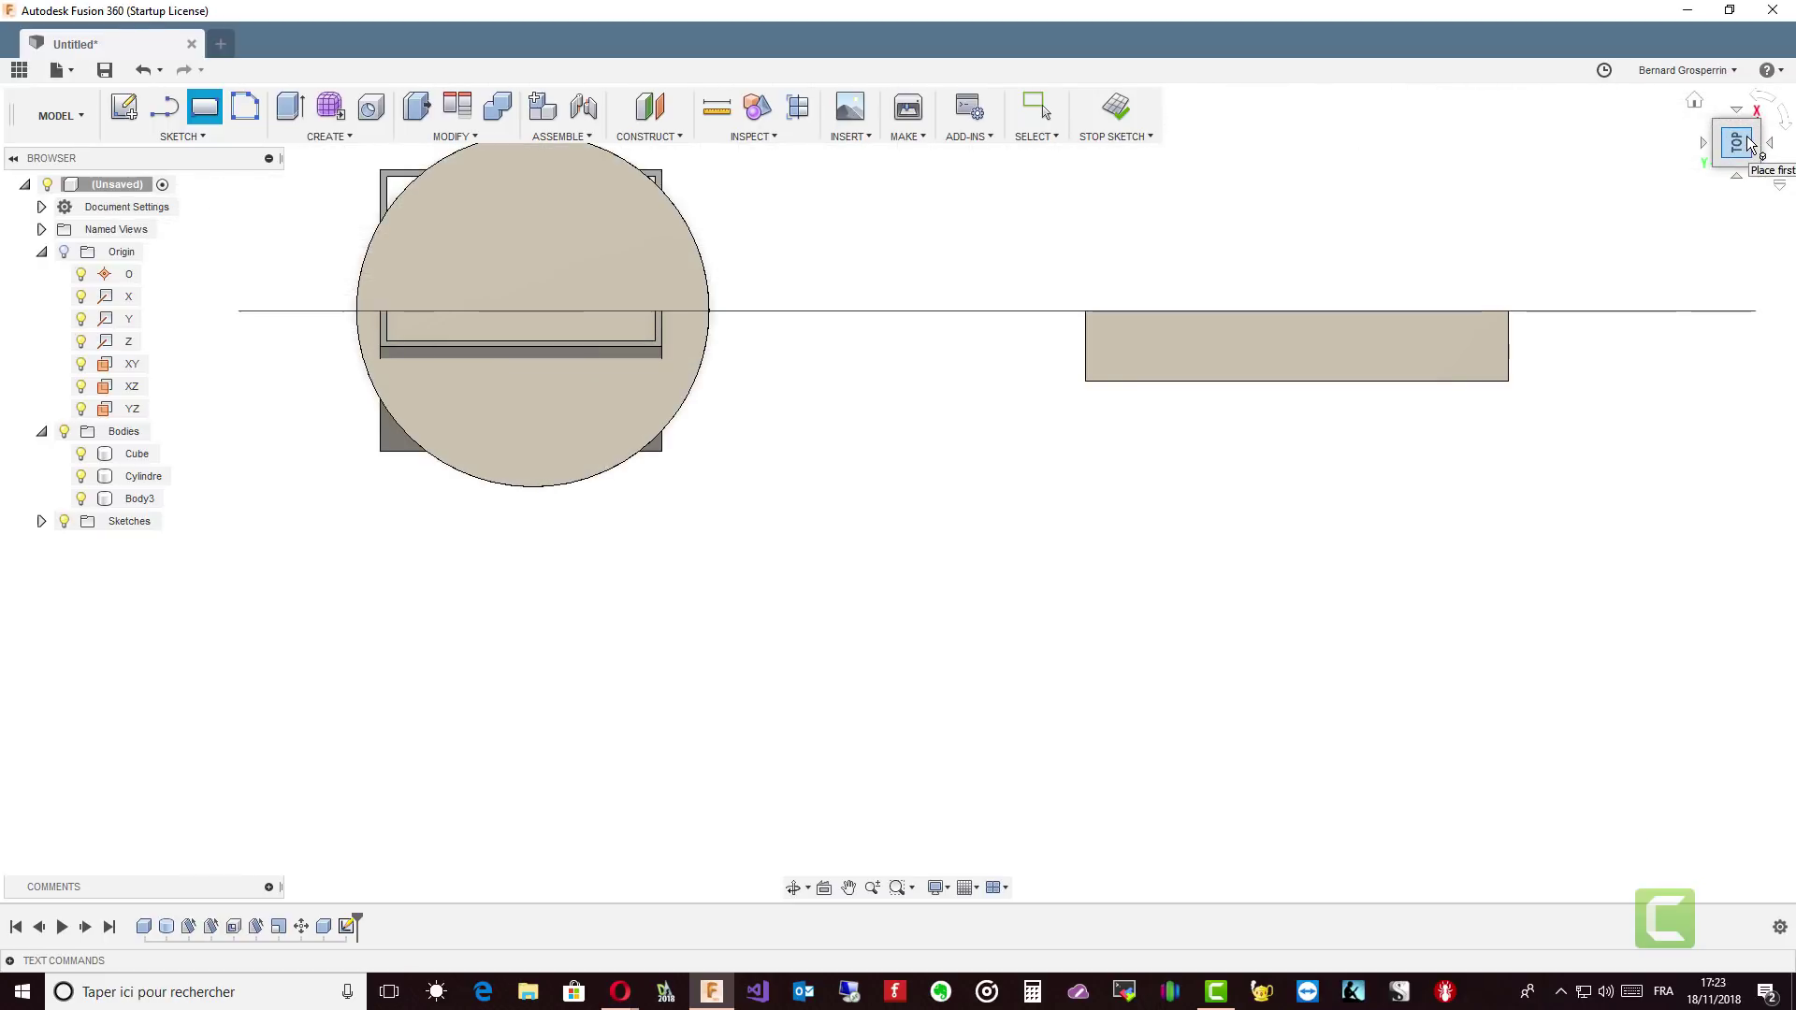
middle_click_drag(1727, 144, 769, 495, "shift")
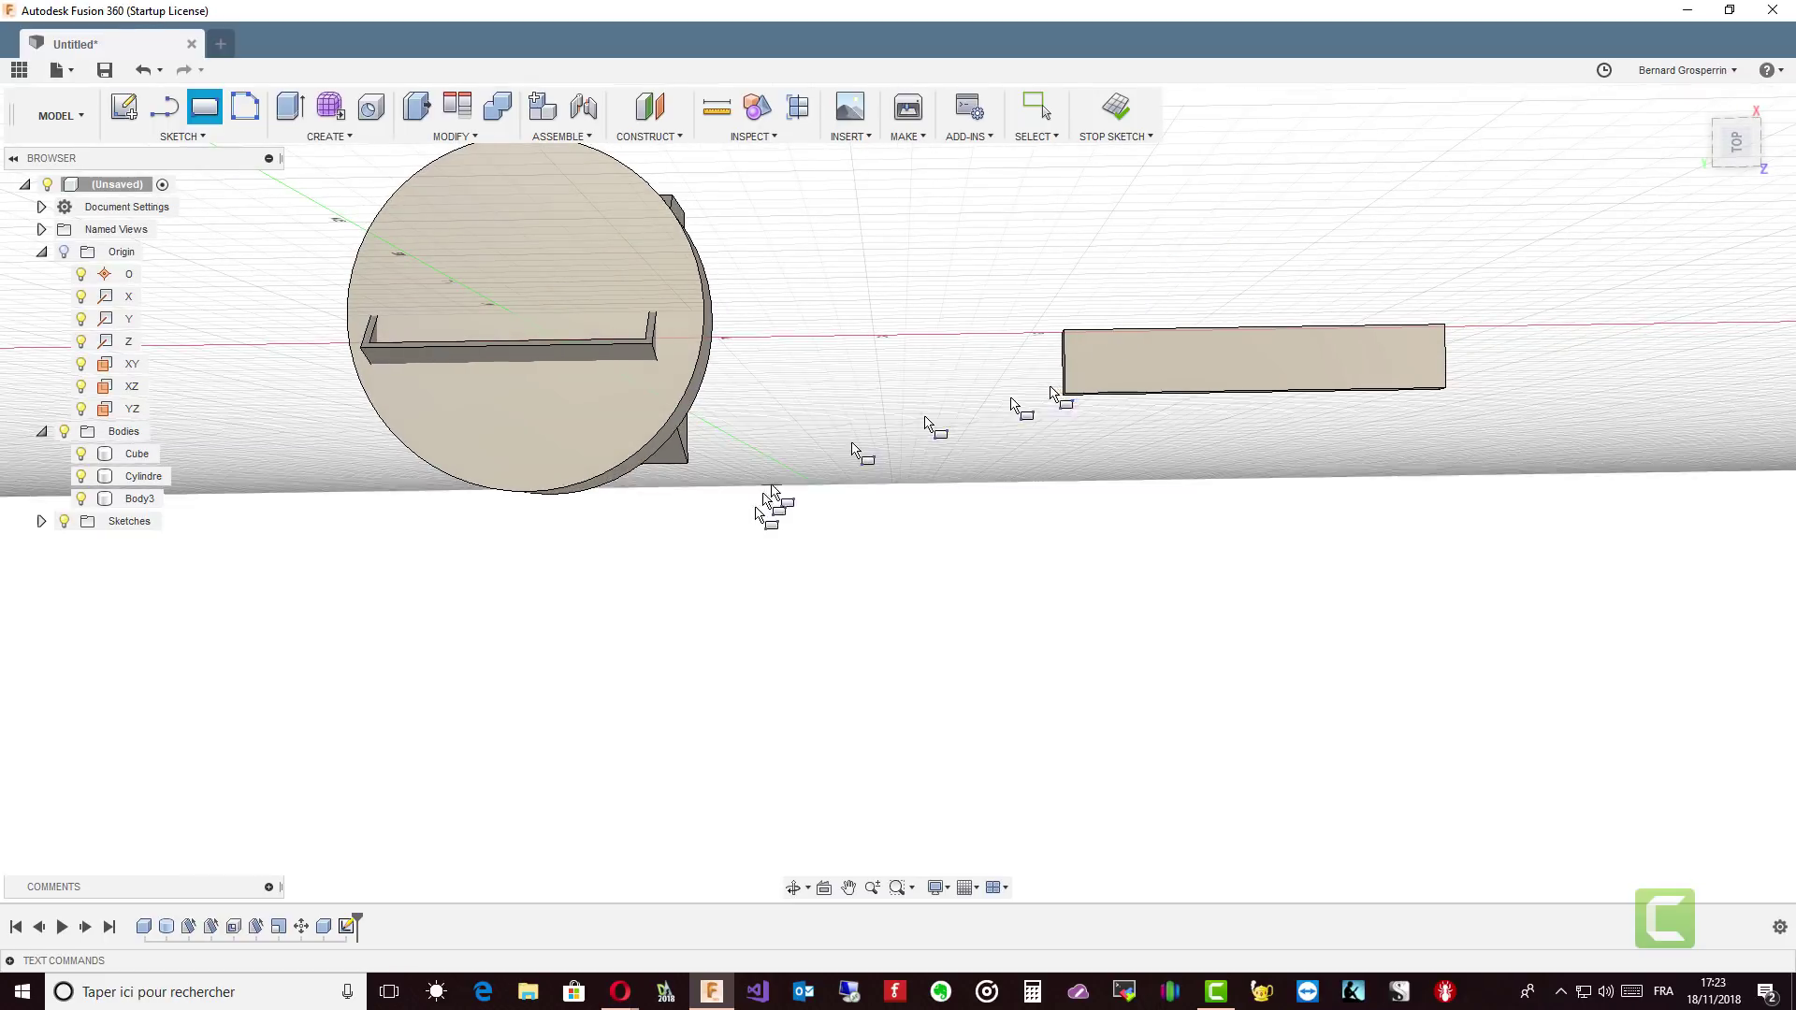
left_click(141, 73)
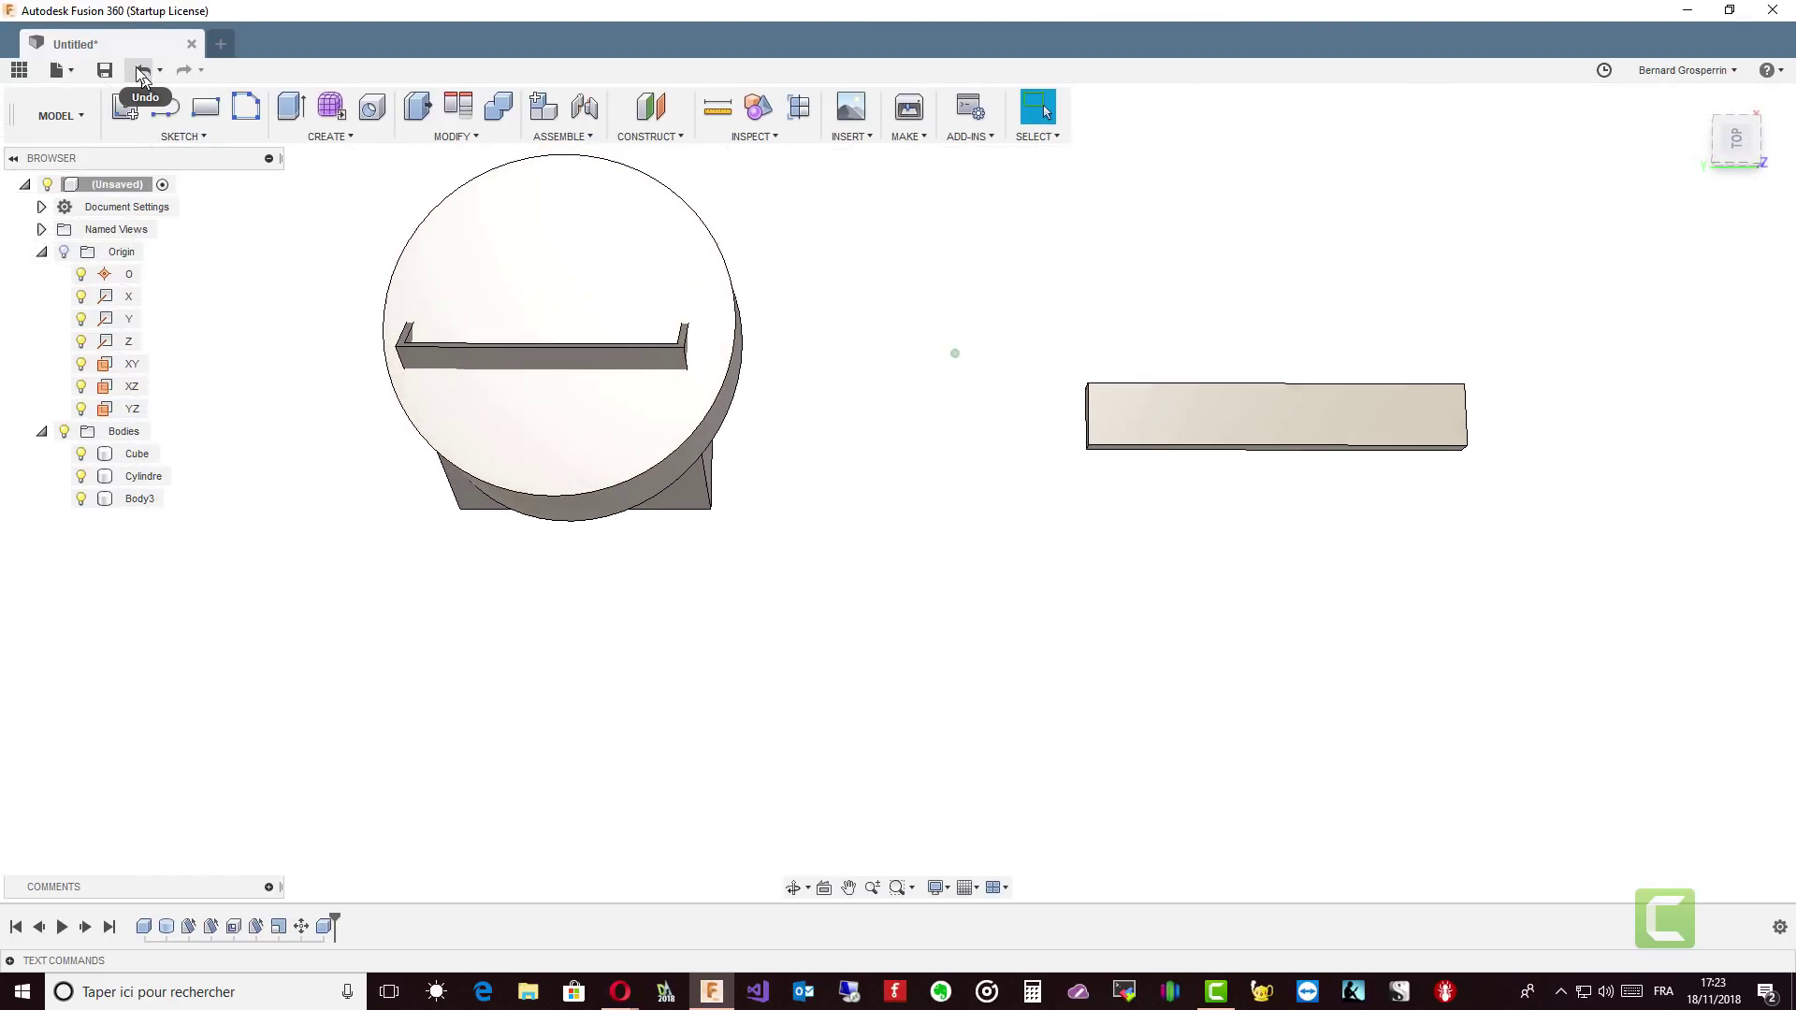
Start a second box on the XY plane and draw its base, about 267 by 36 mm, across the first bar.
left_click(346, 137)
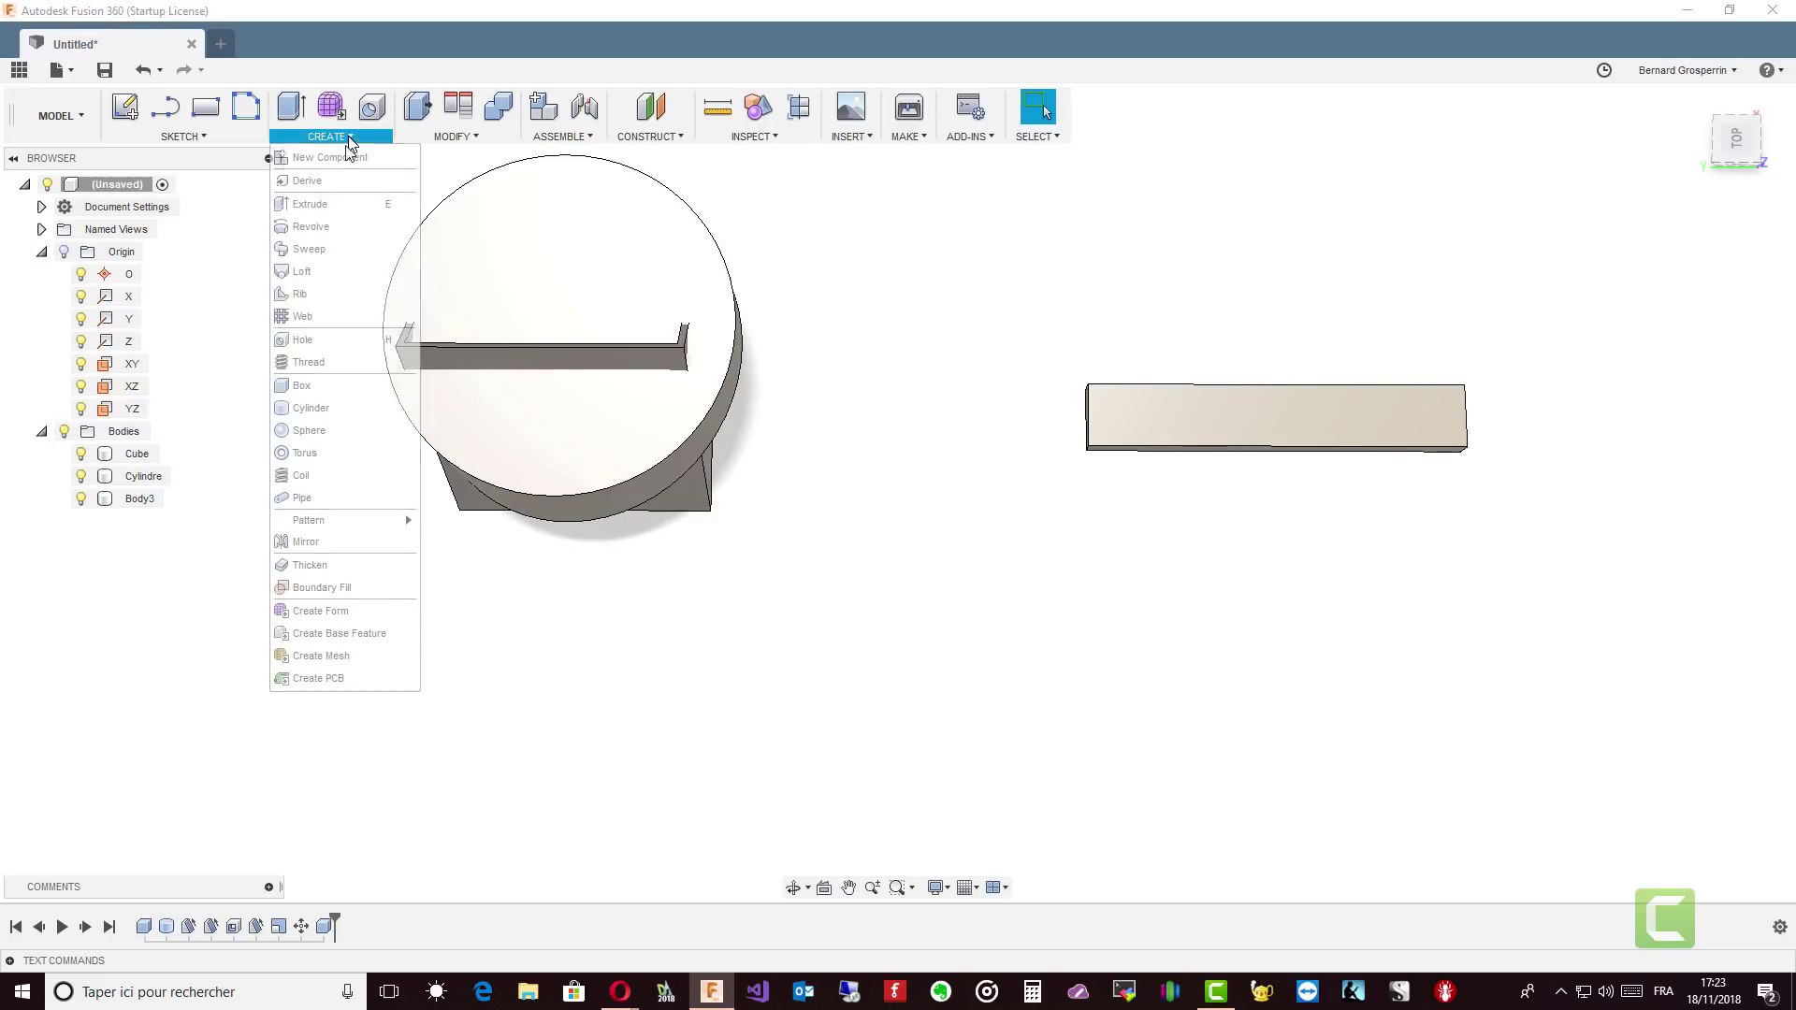
left_click(301, 385)
mouse_move(313, 400)
middle_mouse_down("shift")
mouse_move(946, 373)
mouse_move(1599, 521)
mouse_move(1613, 430)
mouse_move(1462, 501)
mouse_move(1587, 225)
mouse_move(1717, 161)
middle_mouse_up("shift")
left_click(1732, 146)
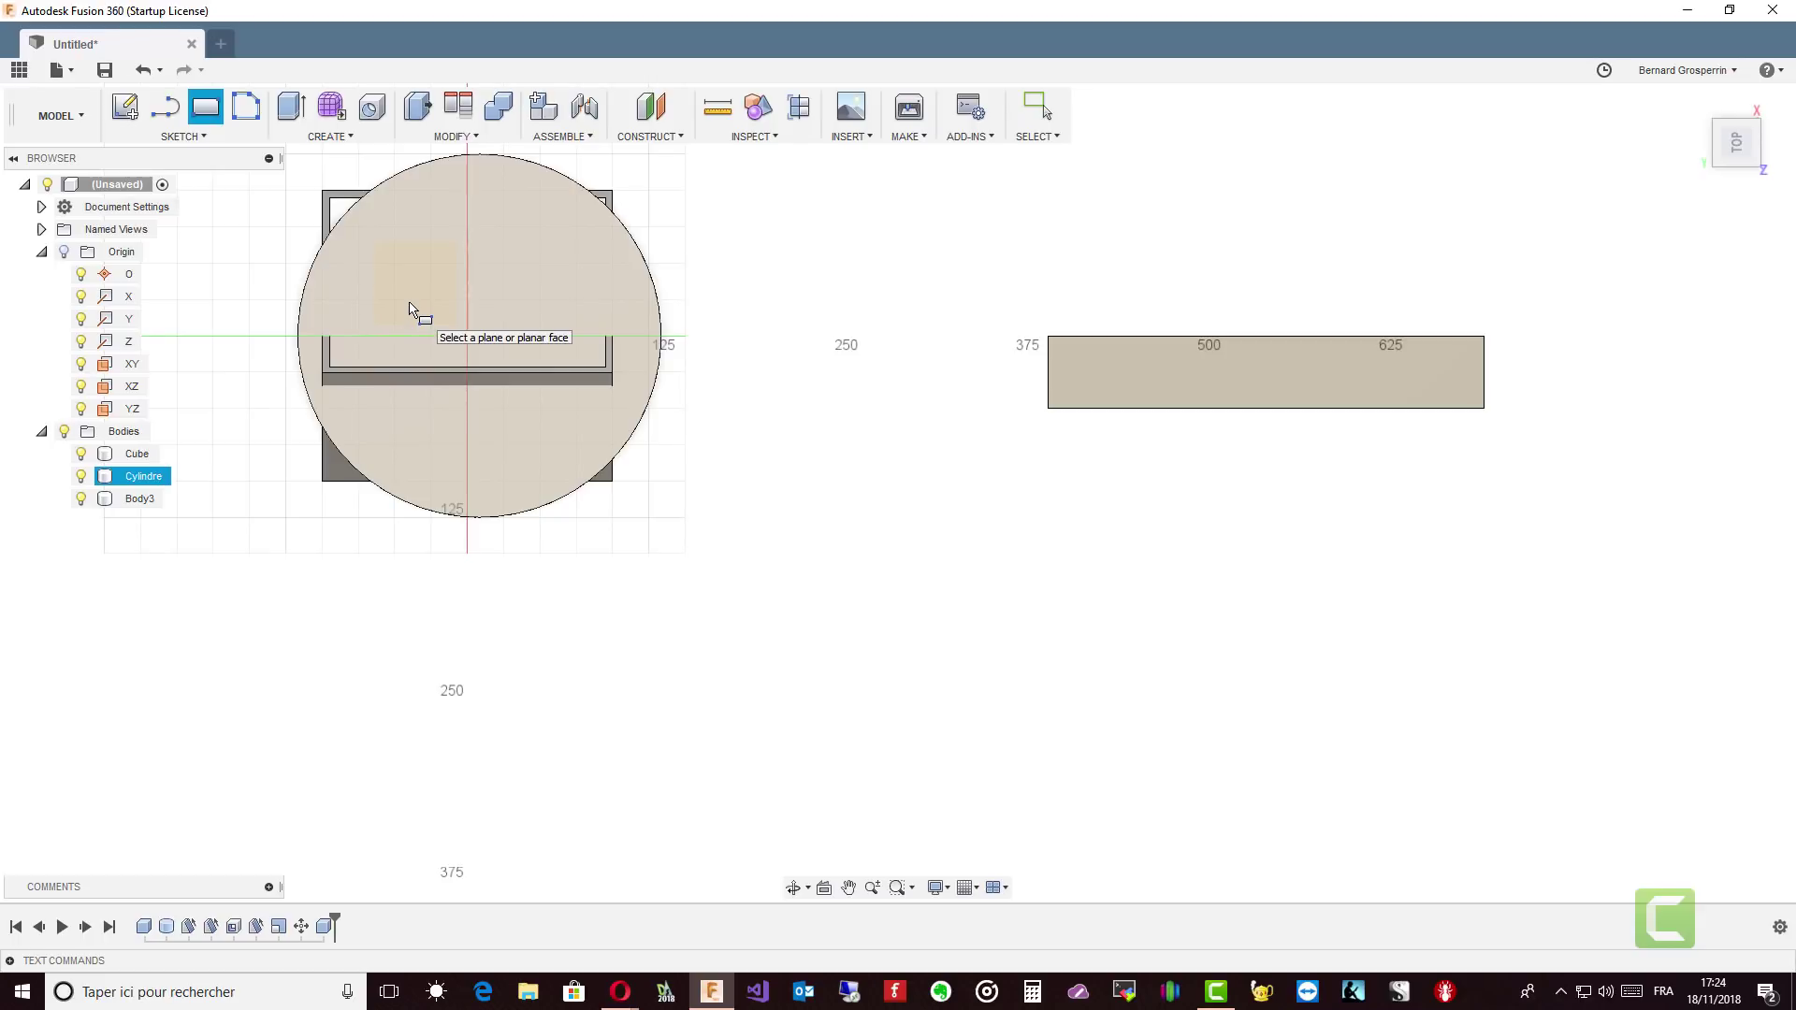
left_click(113, 366)
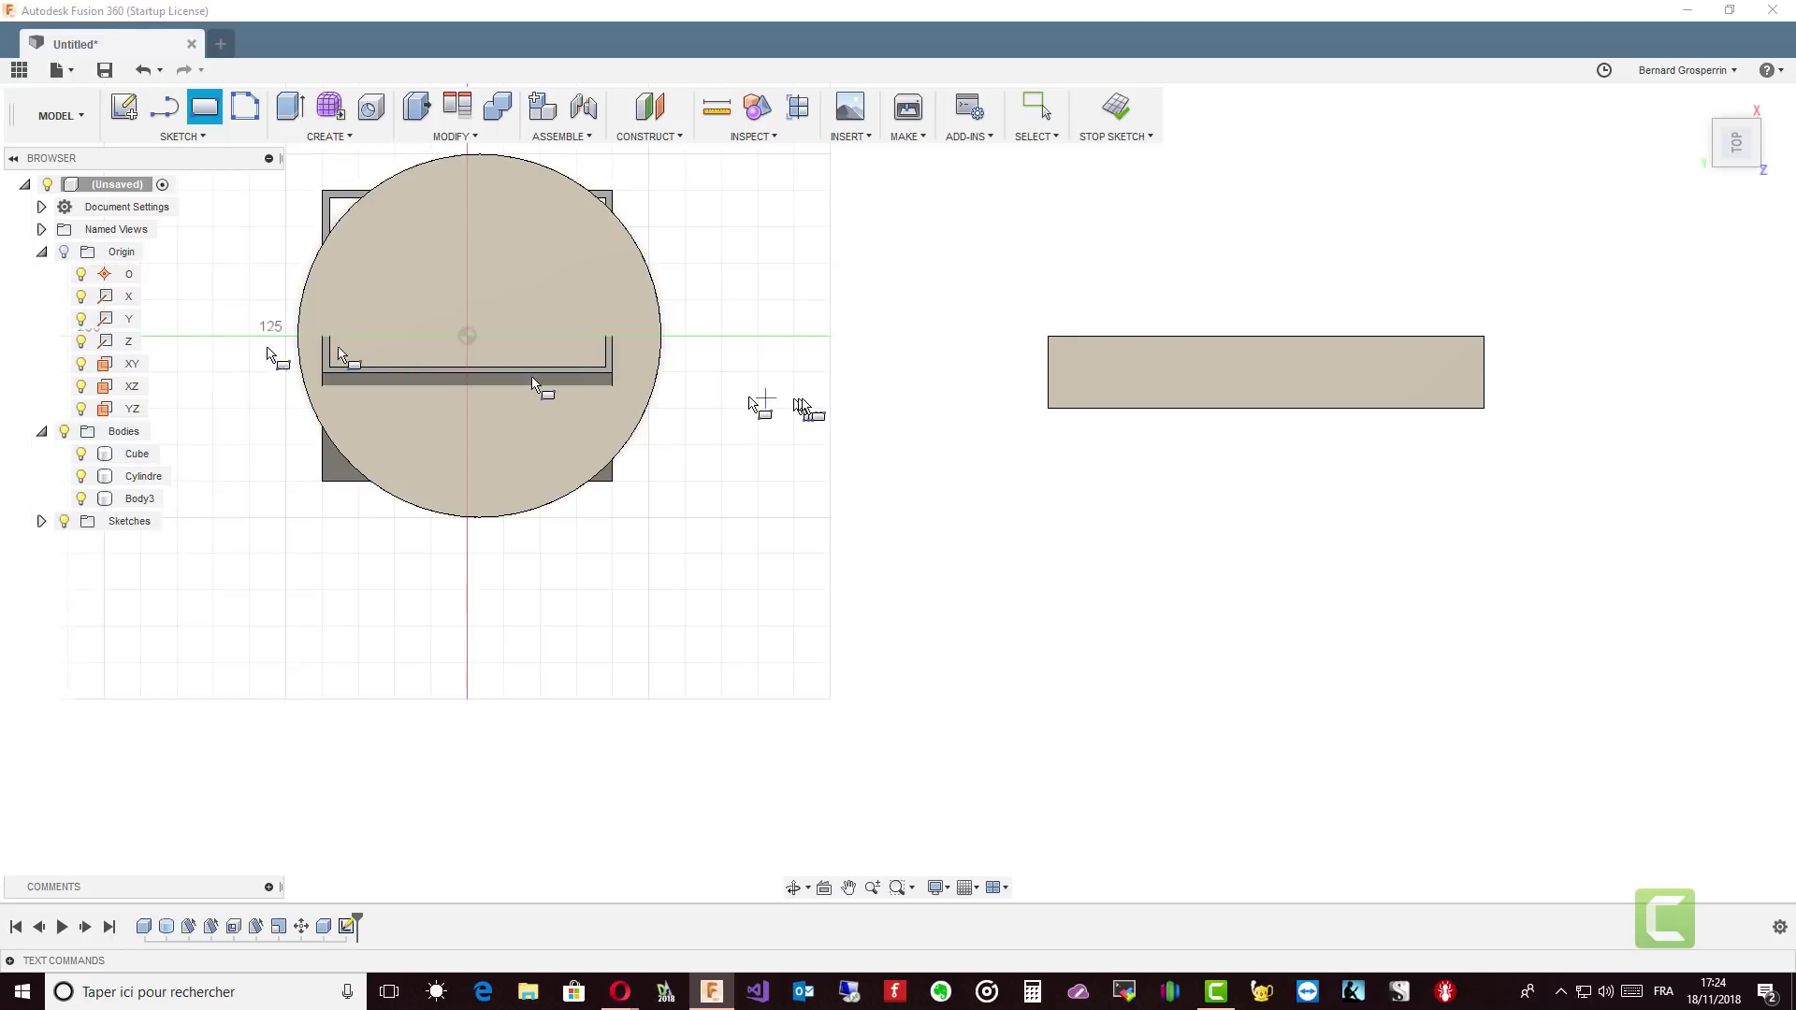
left_click(1213, 193)
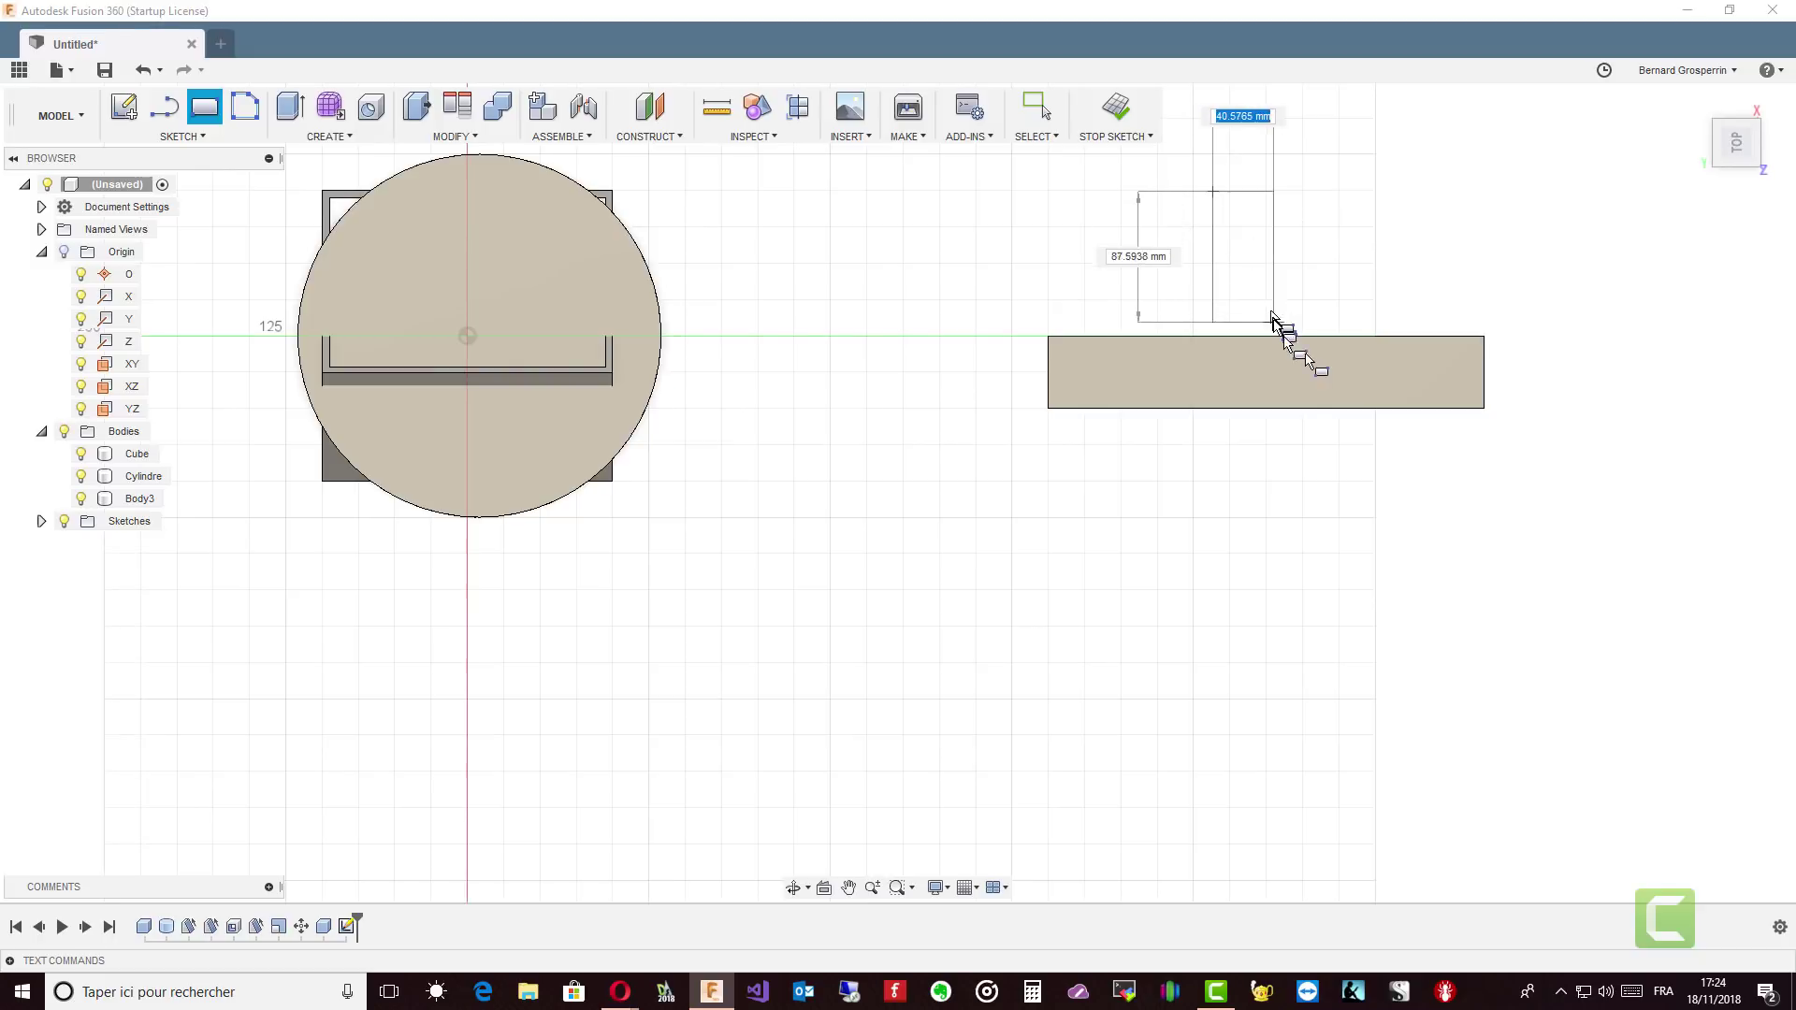
left_click(1270, 580)
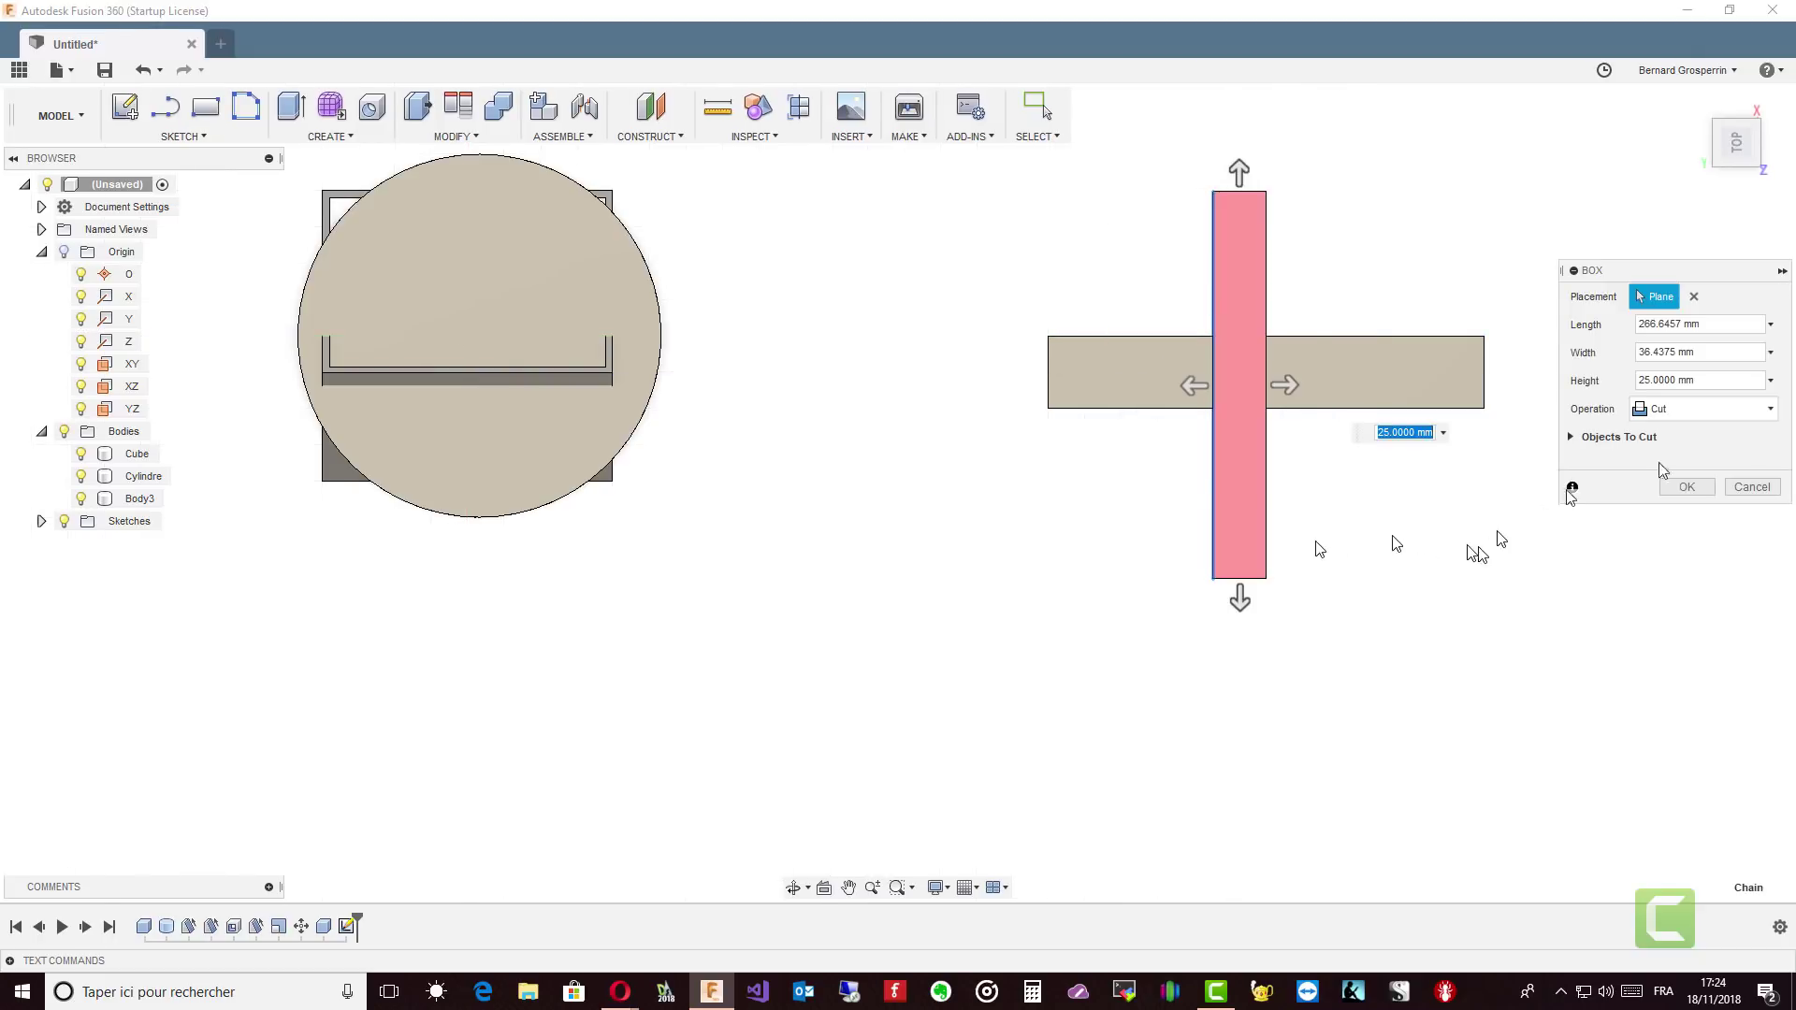
Set the second box's operation to New Body and its height to about 13 mm, and create it.
left_click(1770, 409)
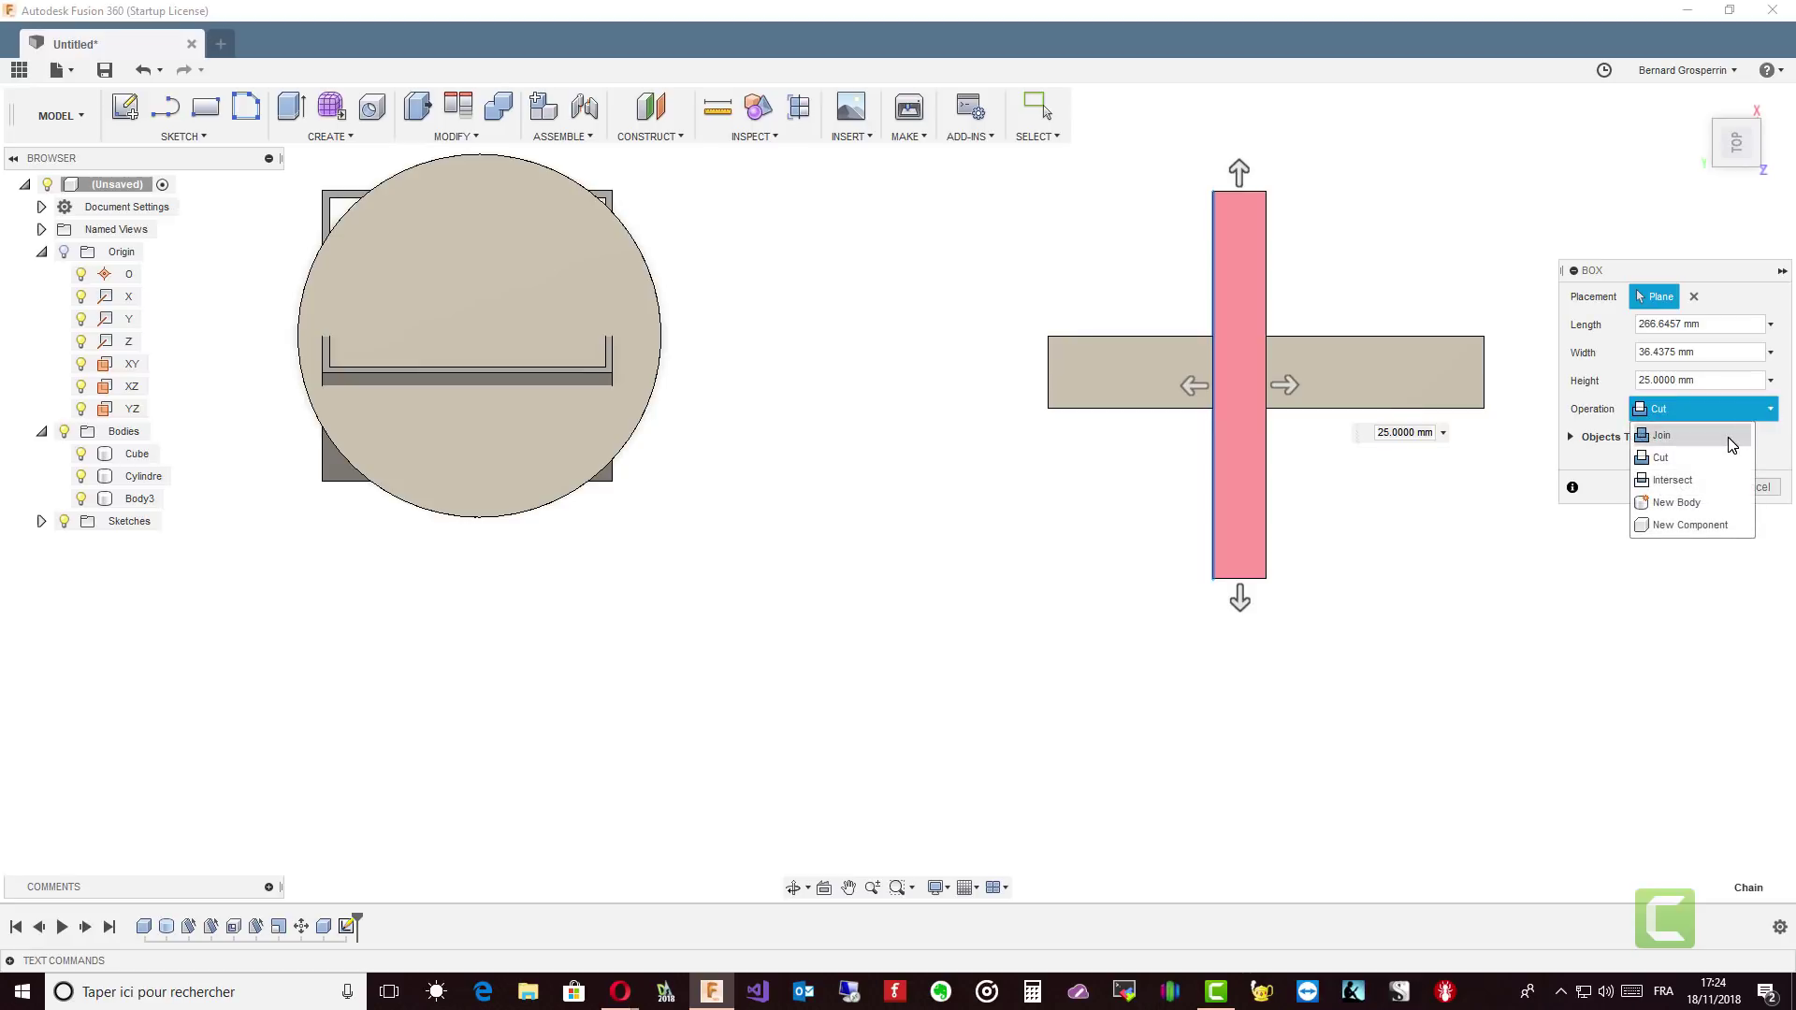
left_click(1680, 503)
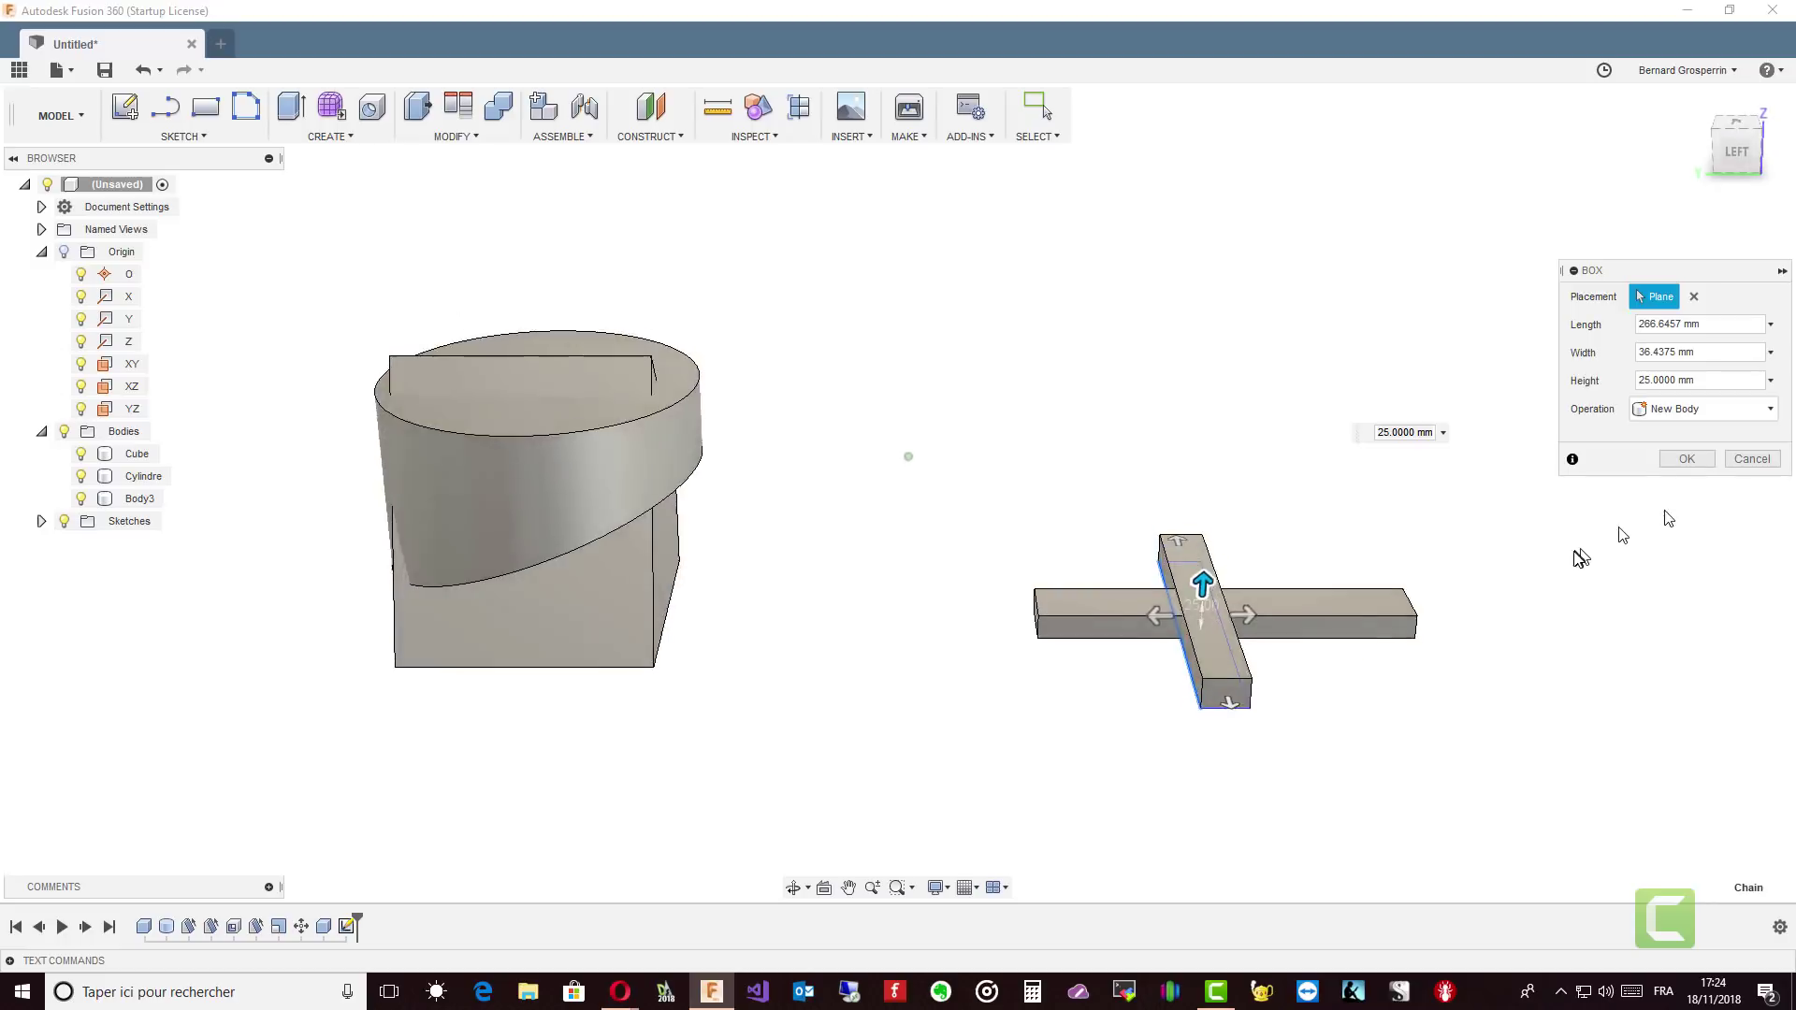
middle_click_drag(1328, 633, 1262, 621, "shift")
left_click_drag(1223, 610, 1220, 625)
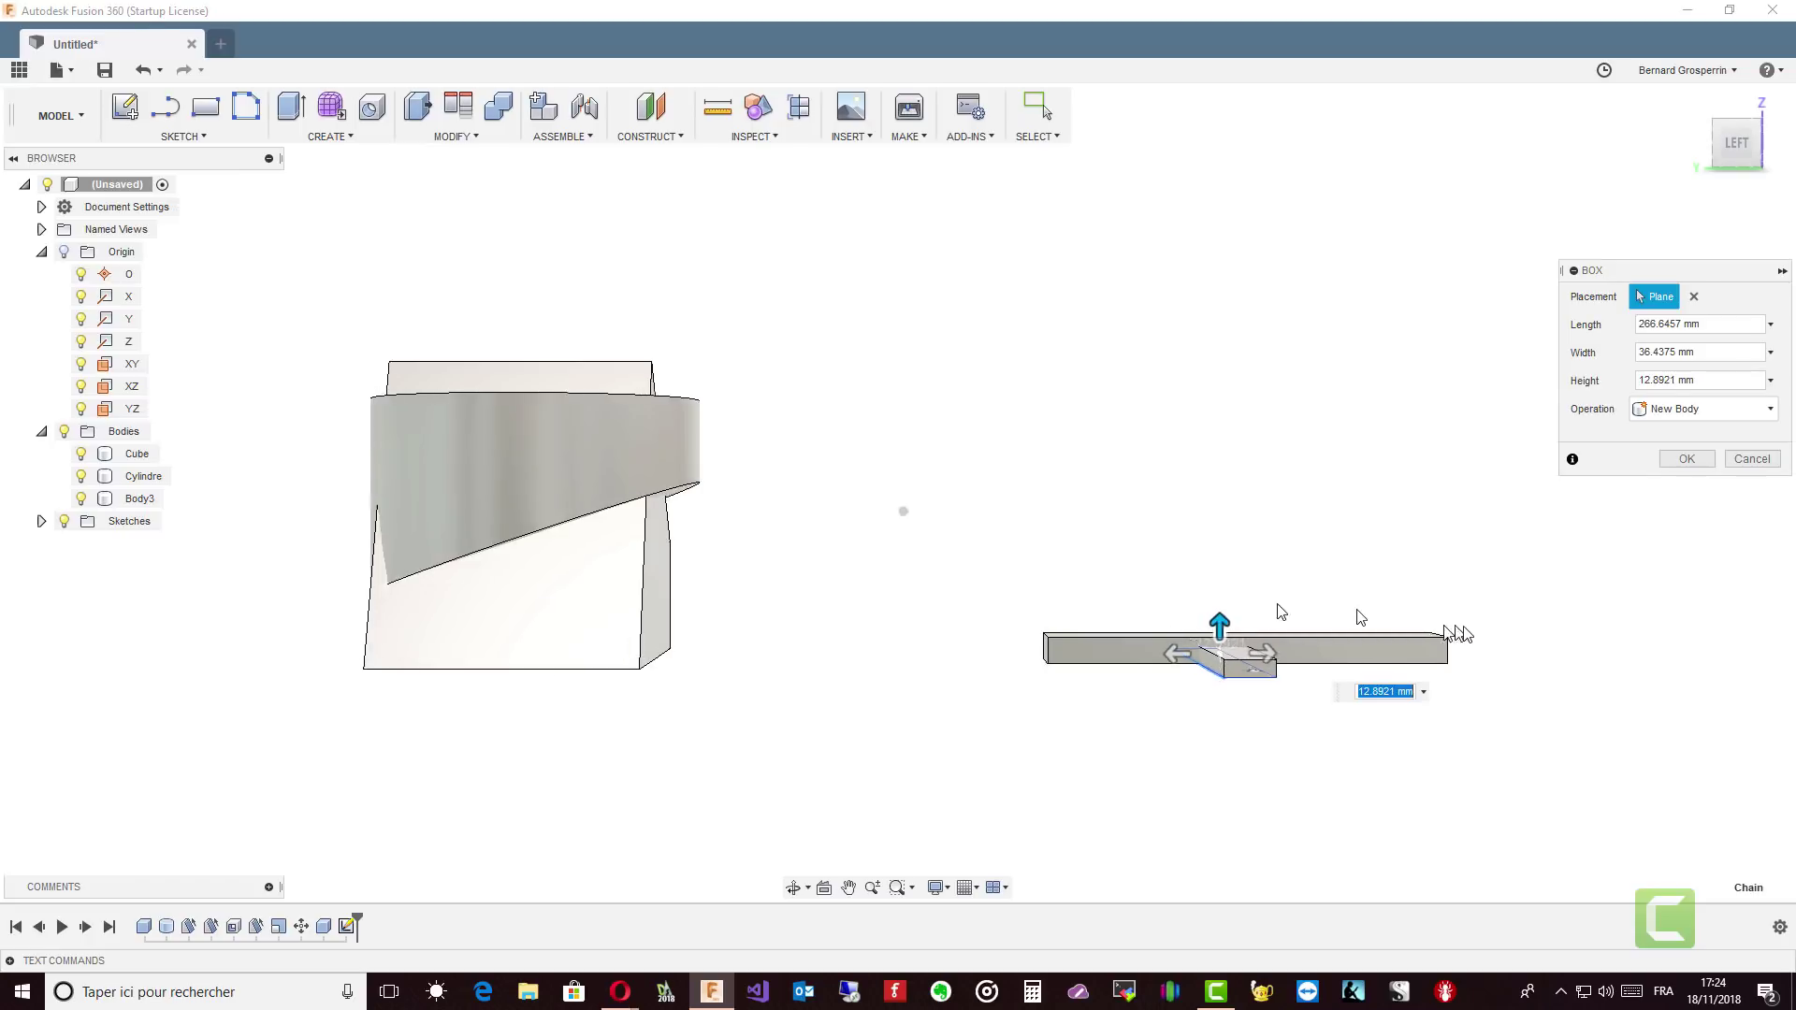
middle_click_drag(1459, 514, 1738, 521, "shift")
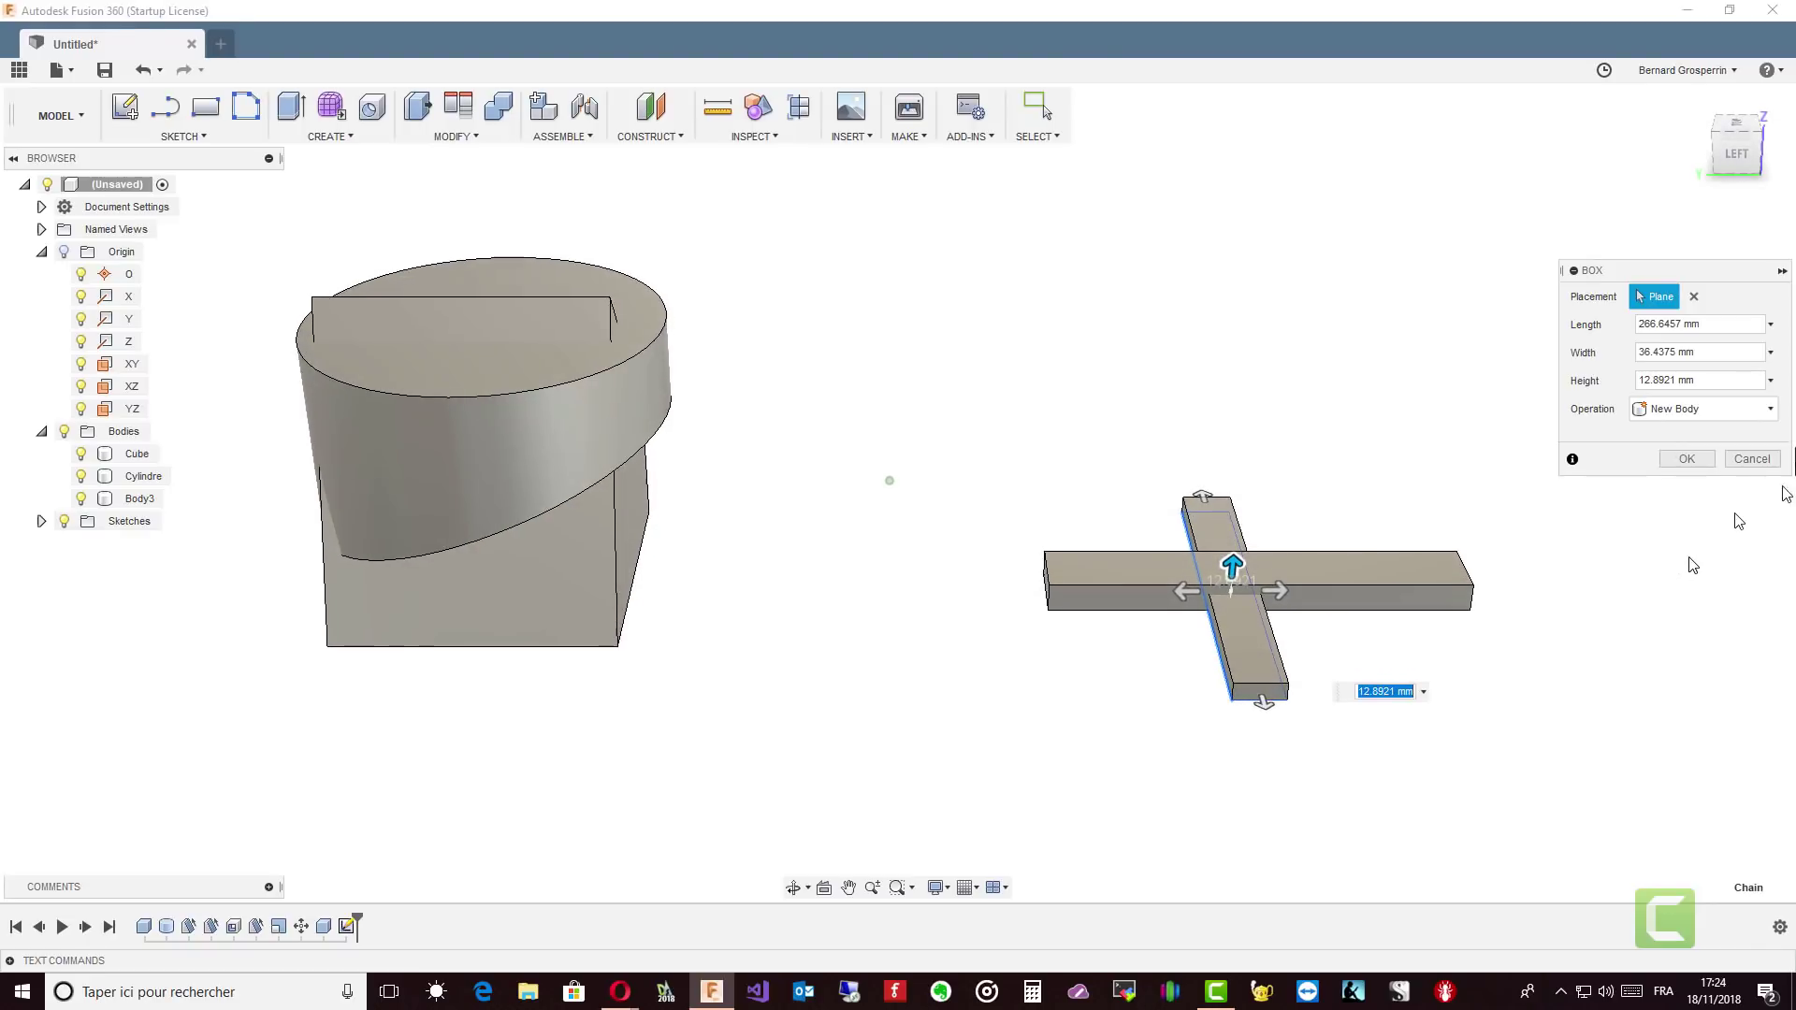
left_click(1685, 459)
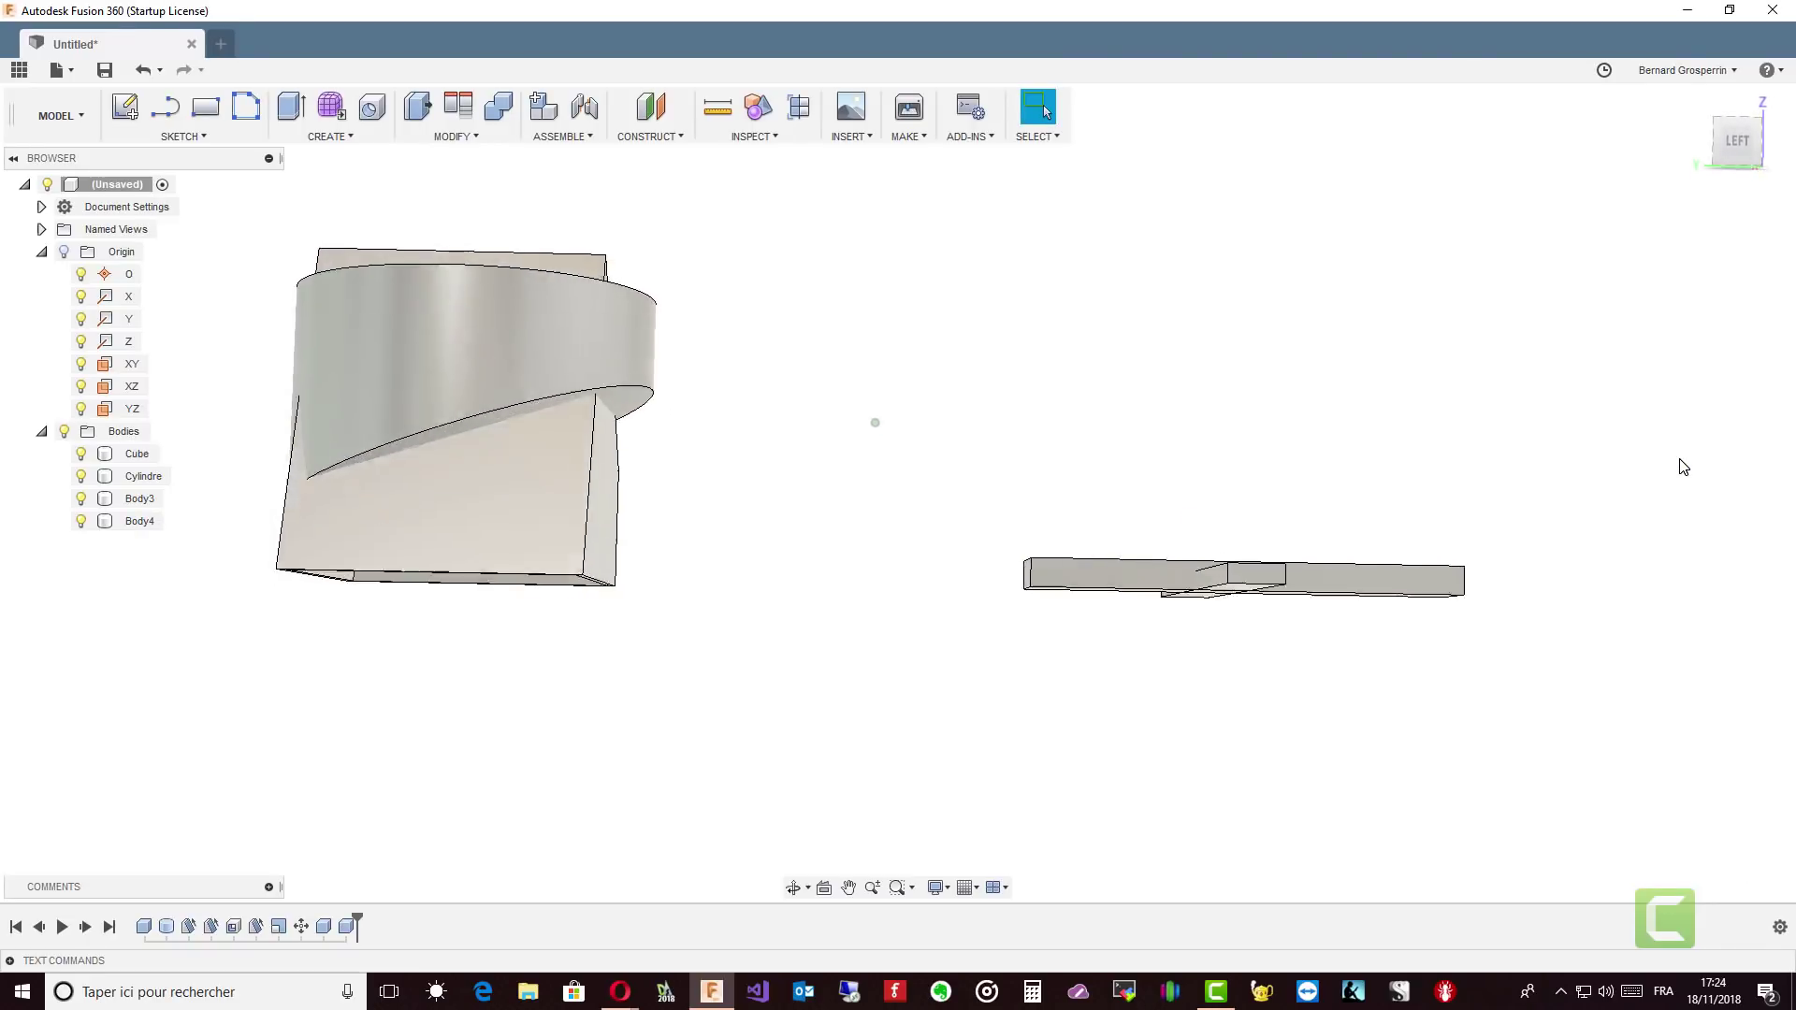
Start a Combine with the narrow, thinner bar as target body and the wider bar as tool body.
middle_click_drag(1683, 466, 1674, 472, "shift")
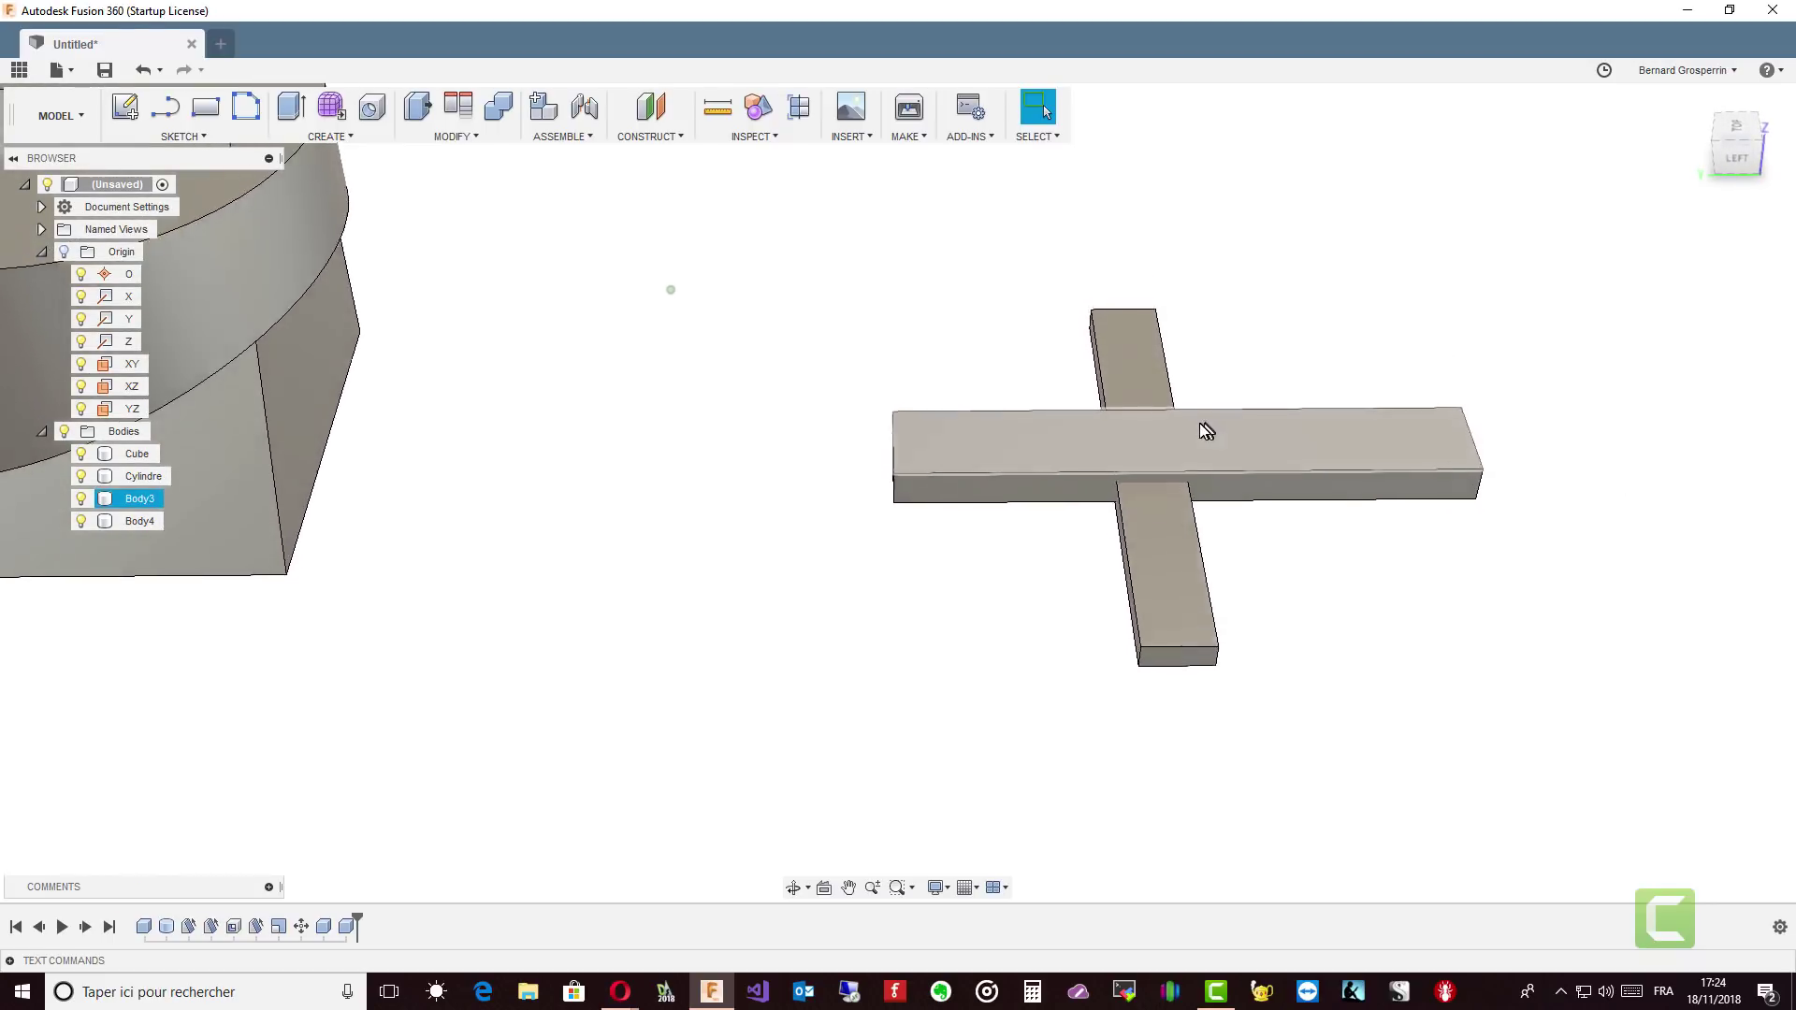
middle_click_drag(1143, 455, 514, 120, "shift")
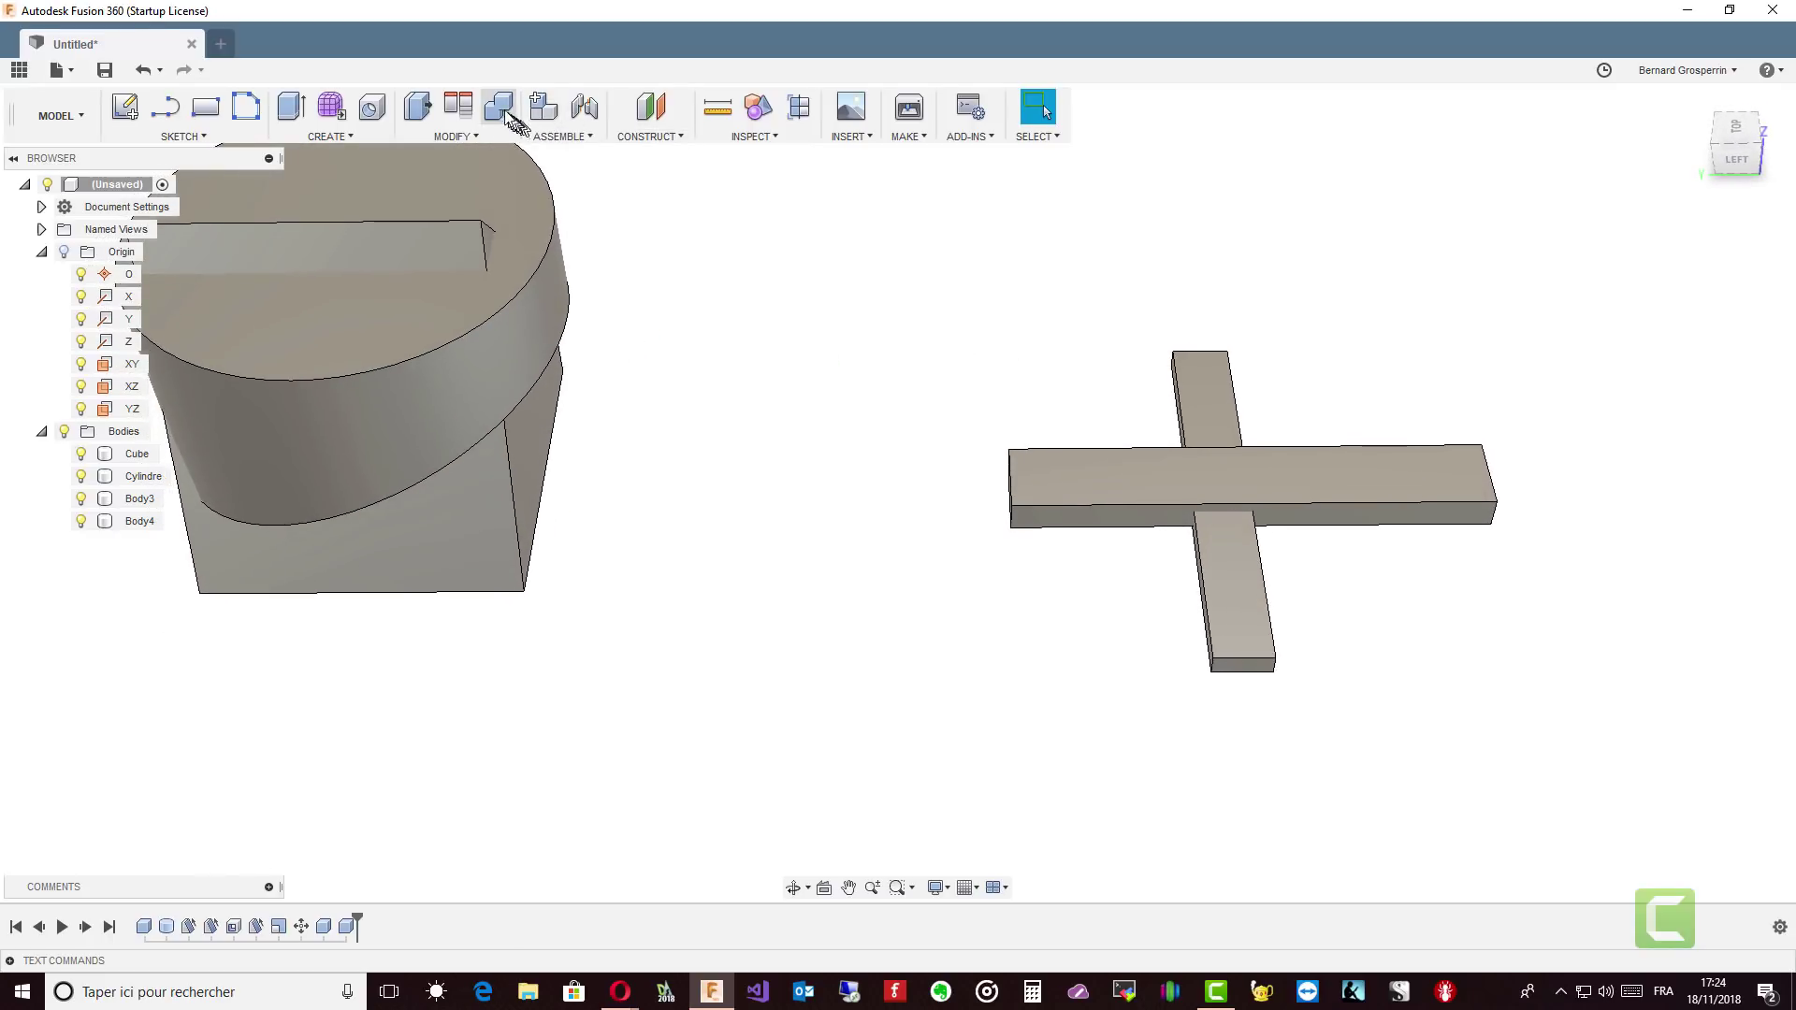
left_click(500, 108)
scroll(826, 361, "up", 5)
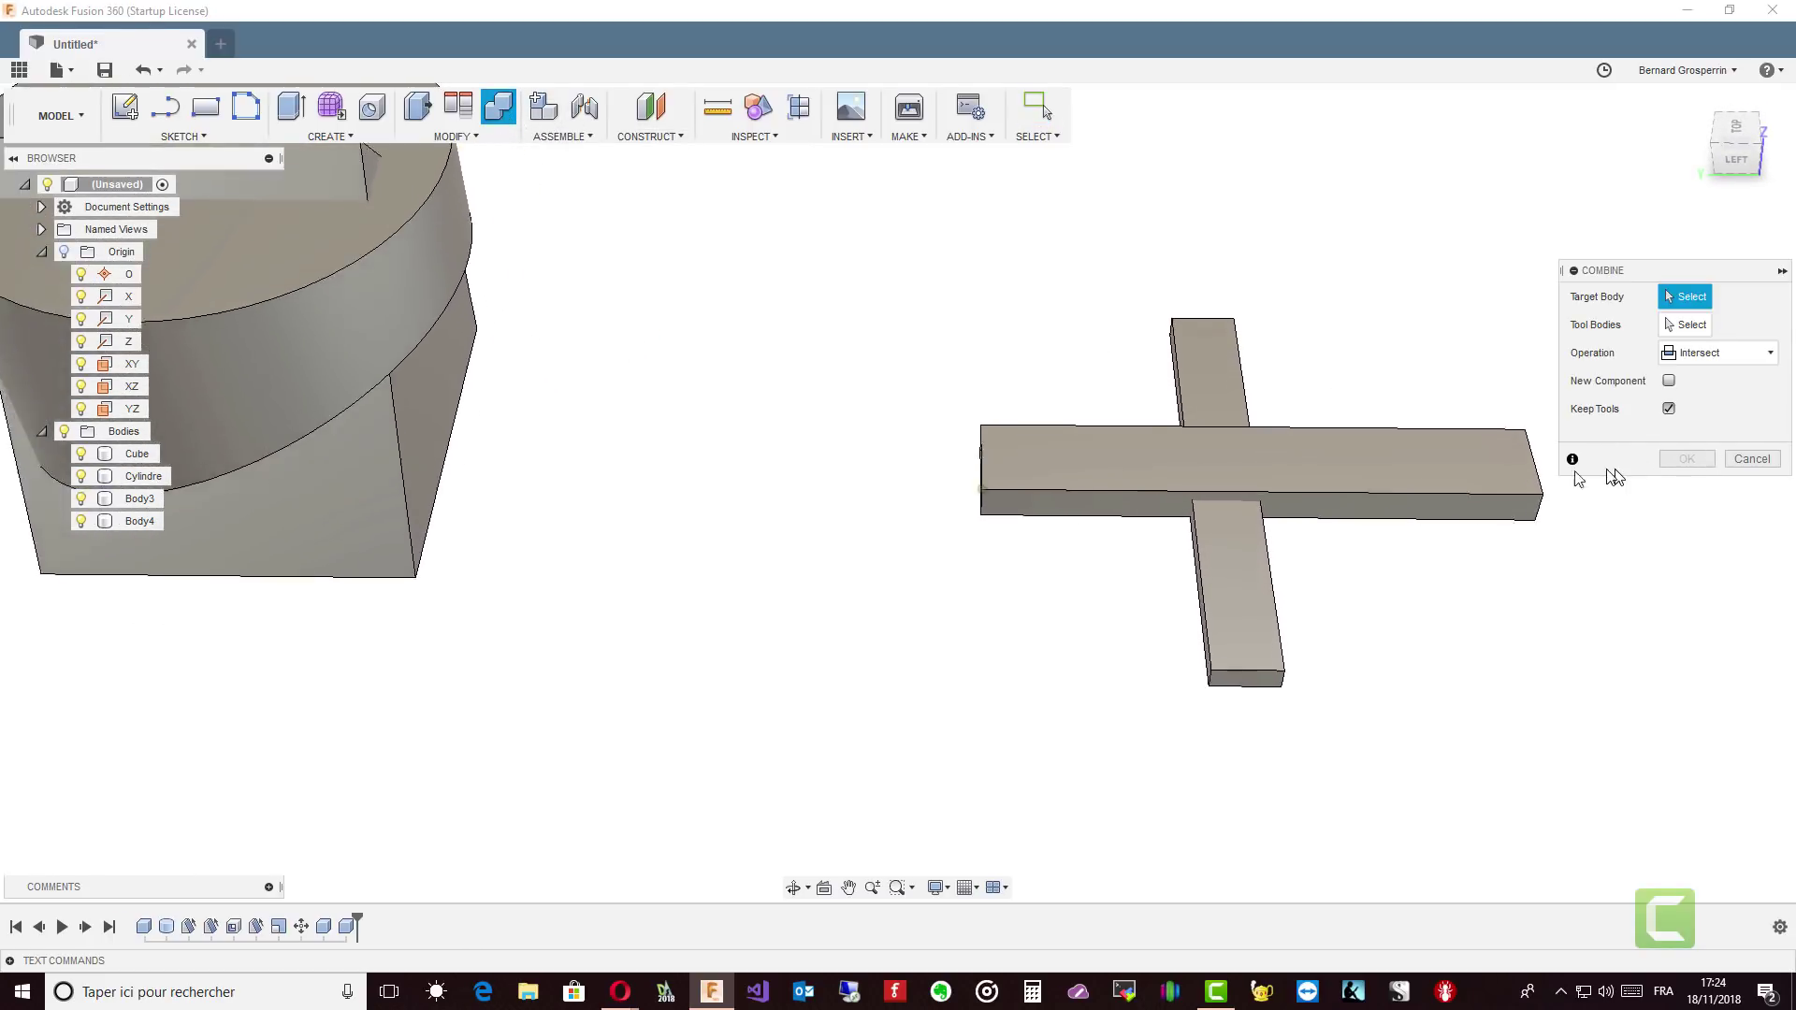
left_click(1267, 603)
middle_click_drag(1266, 601, 1517, 466, "shift")
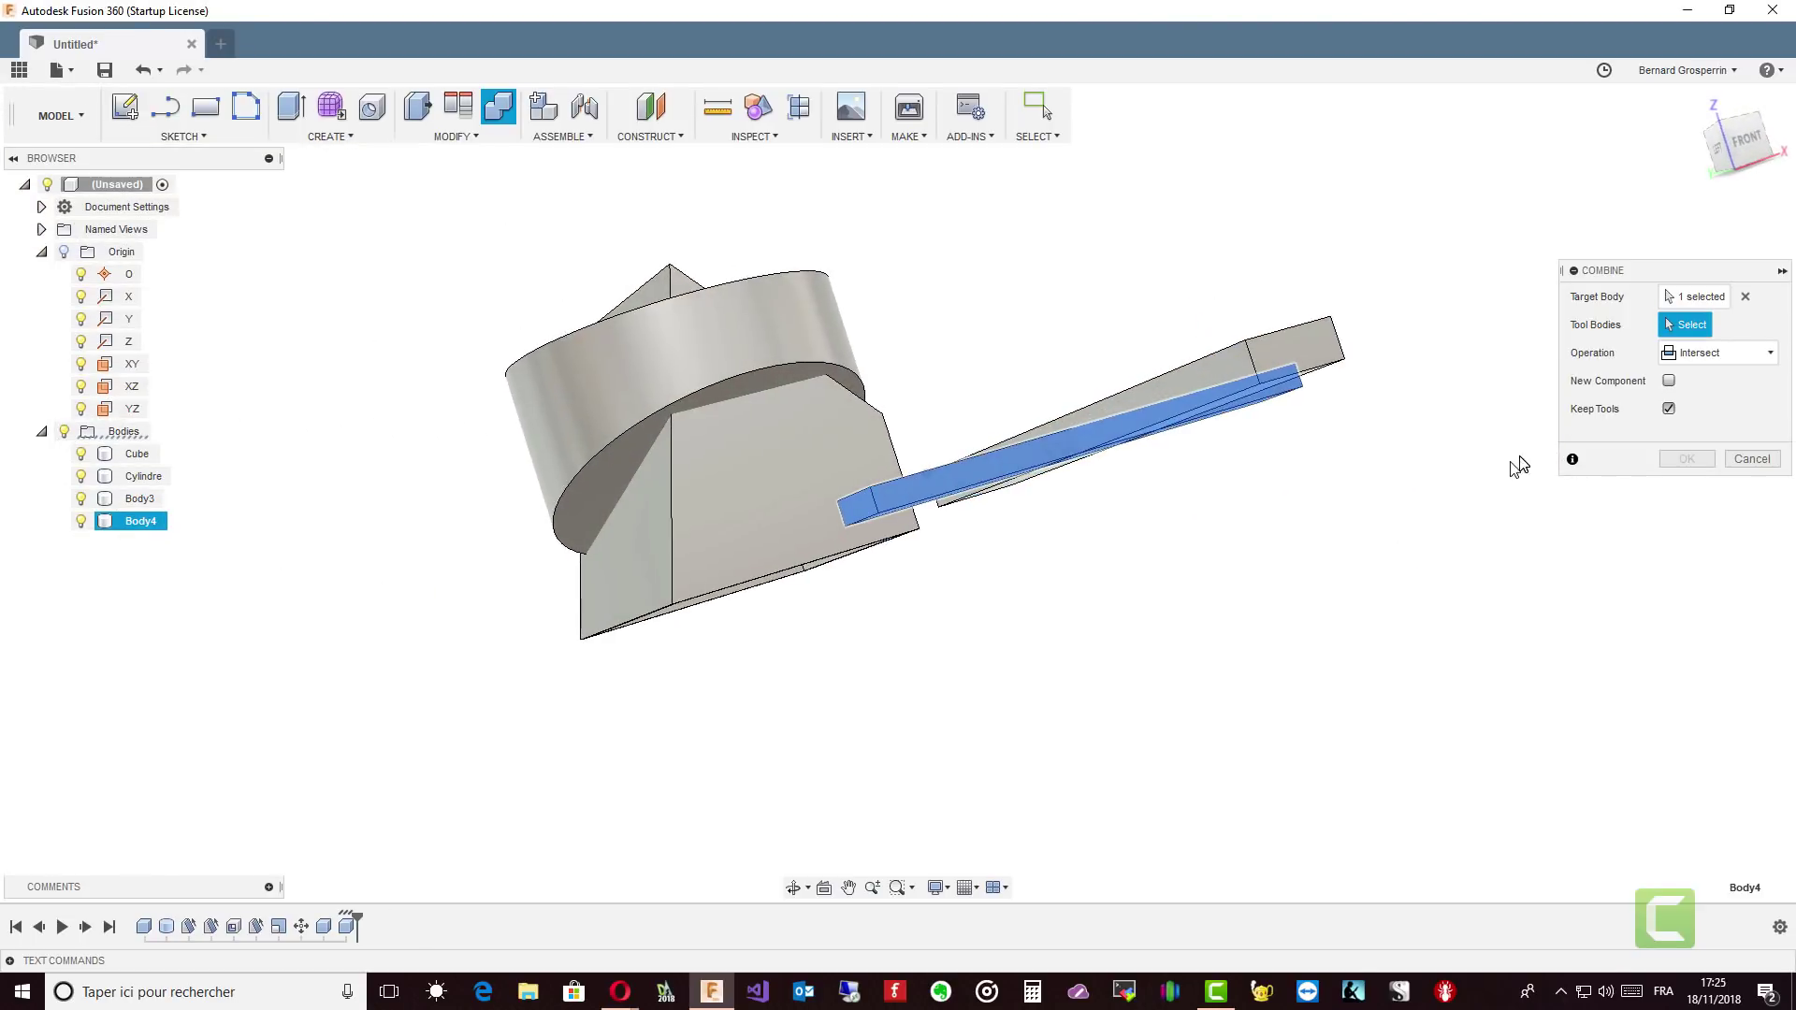
middle_click_drag(1685, 328, 1276, 432, "shift")
left_click(1276, 440)
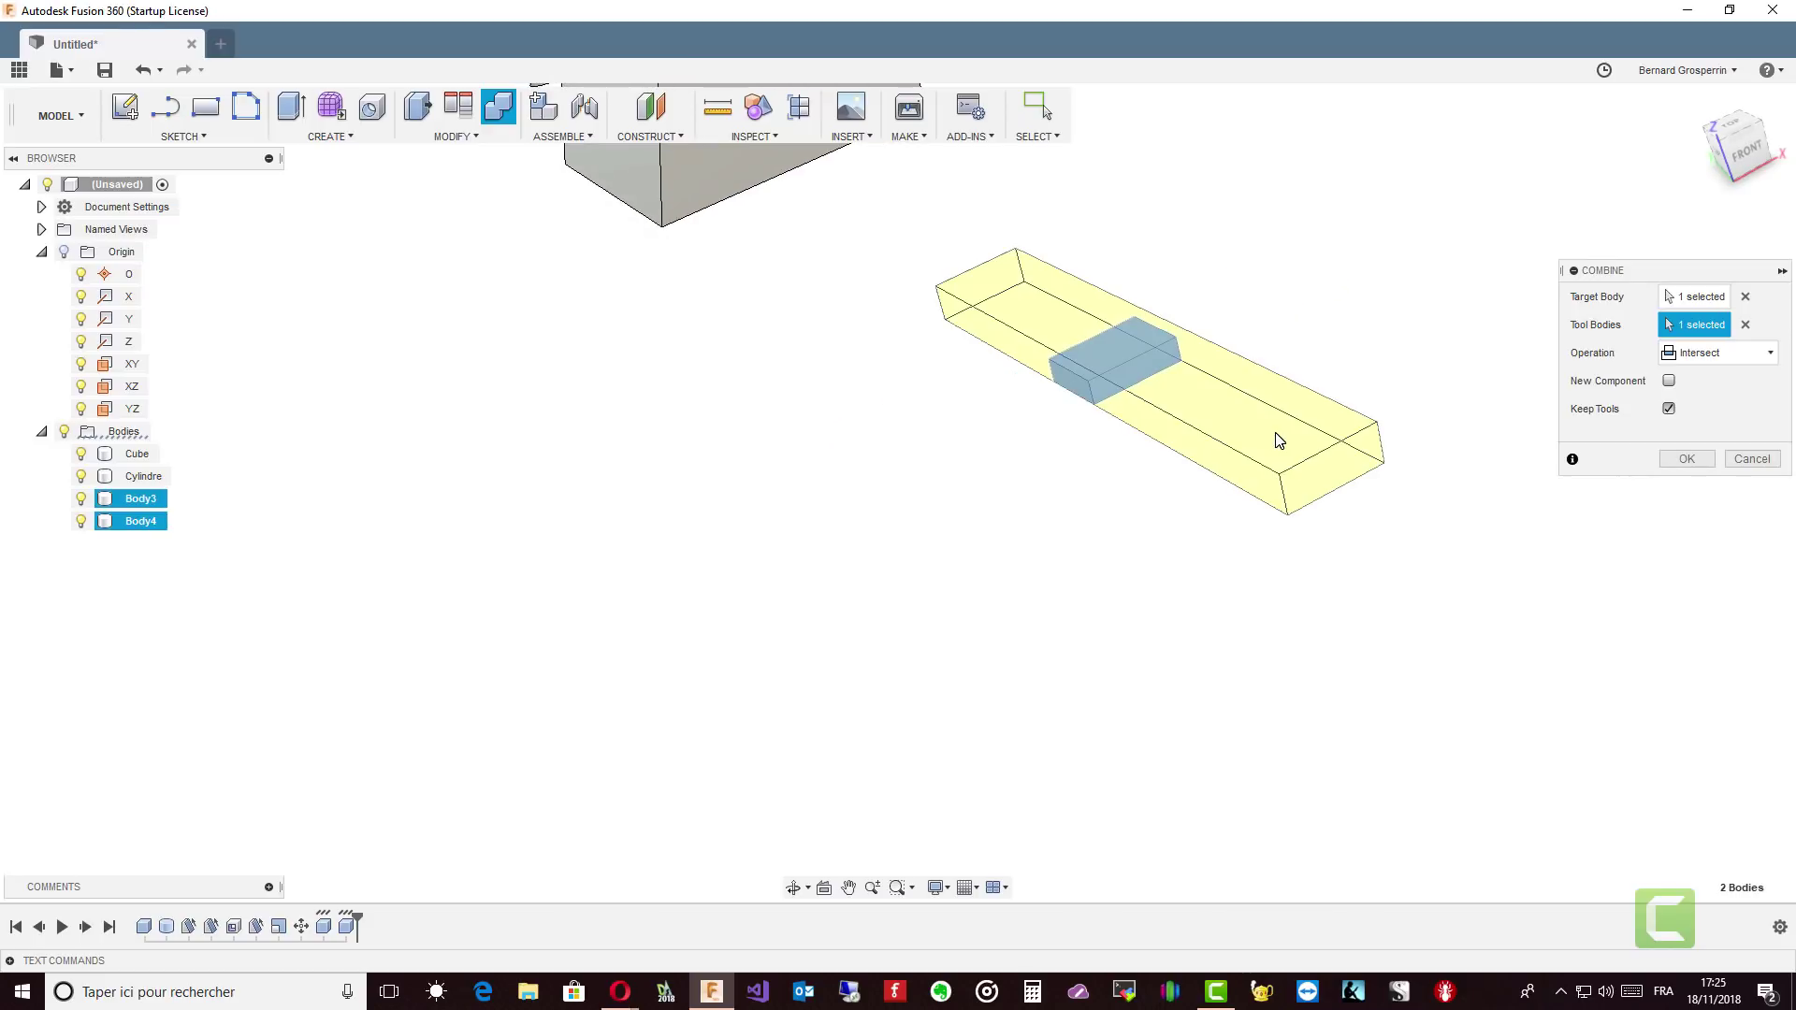
Switch the Combine operation to Cut with Keep Tools enabled, and examine the preview of the crossing bars.
left_click(1773, 355)
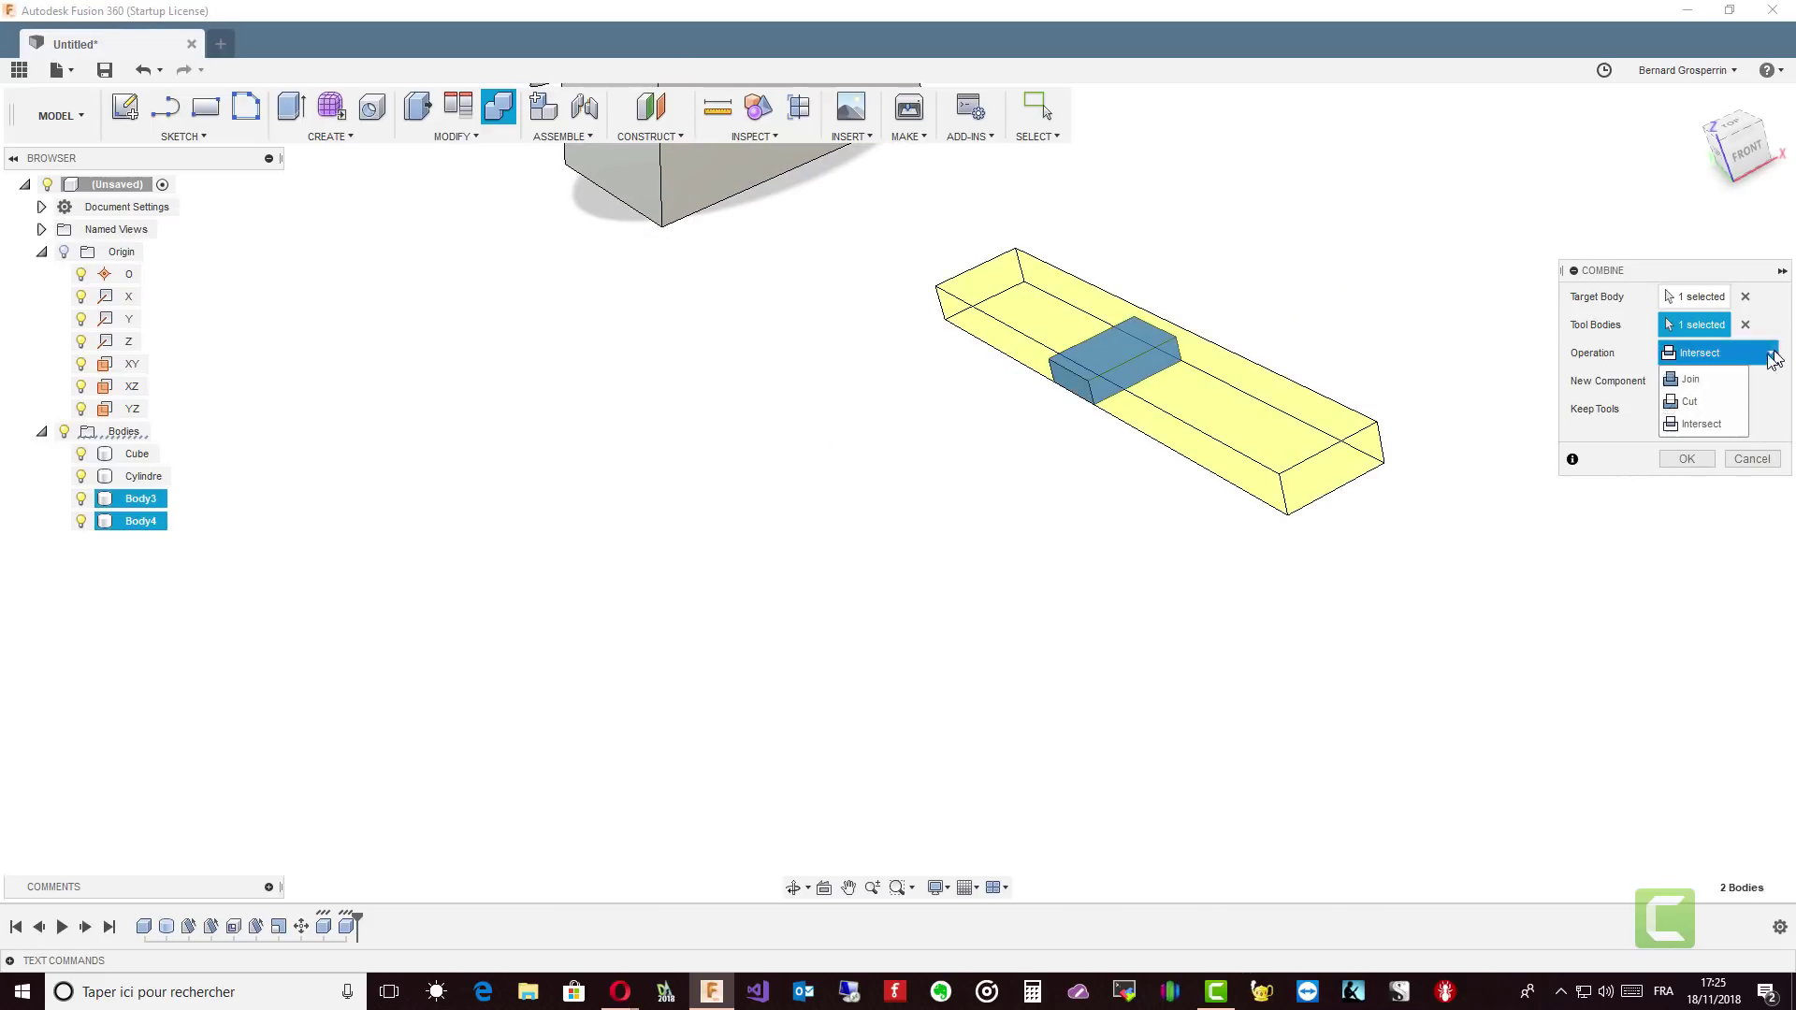
left_click(1703, 402)
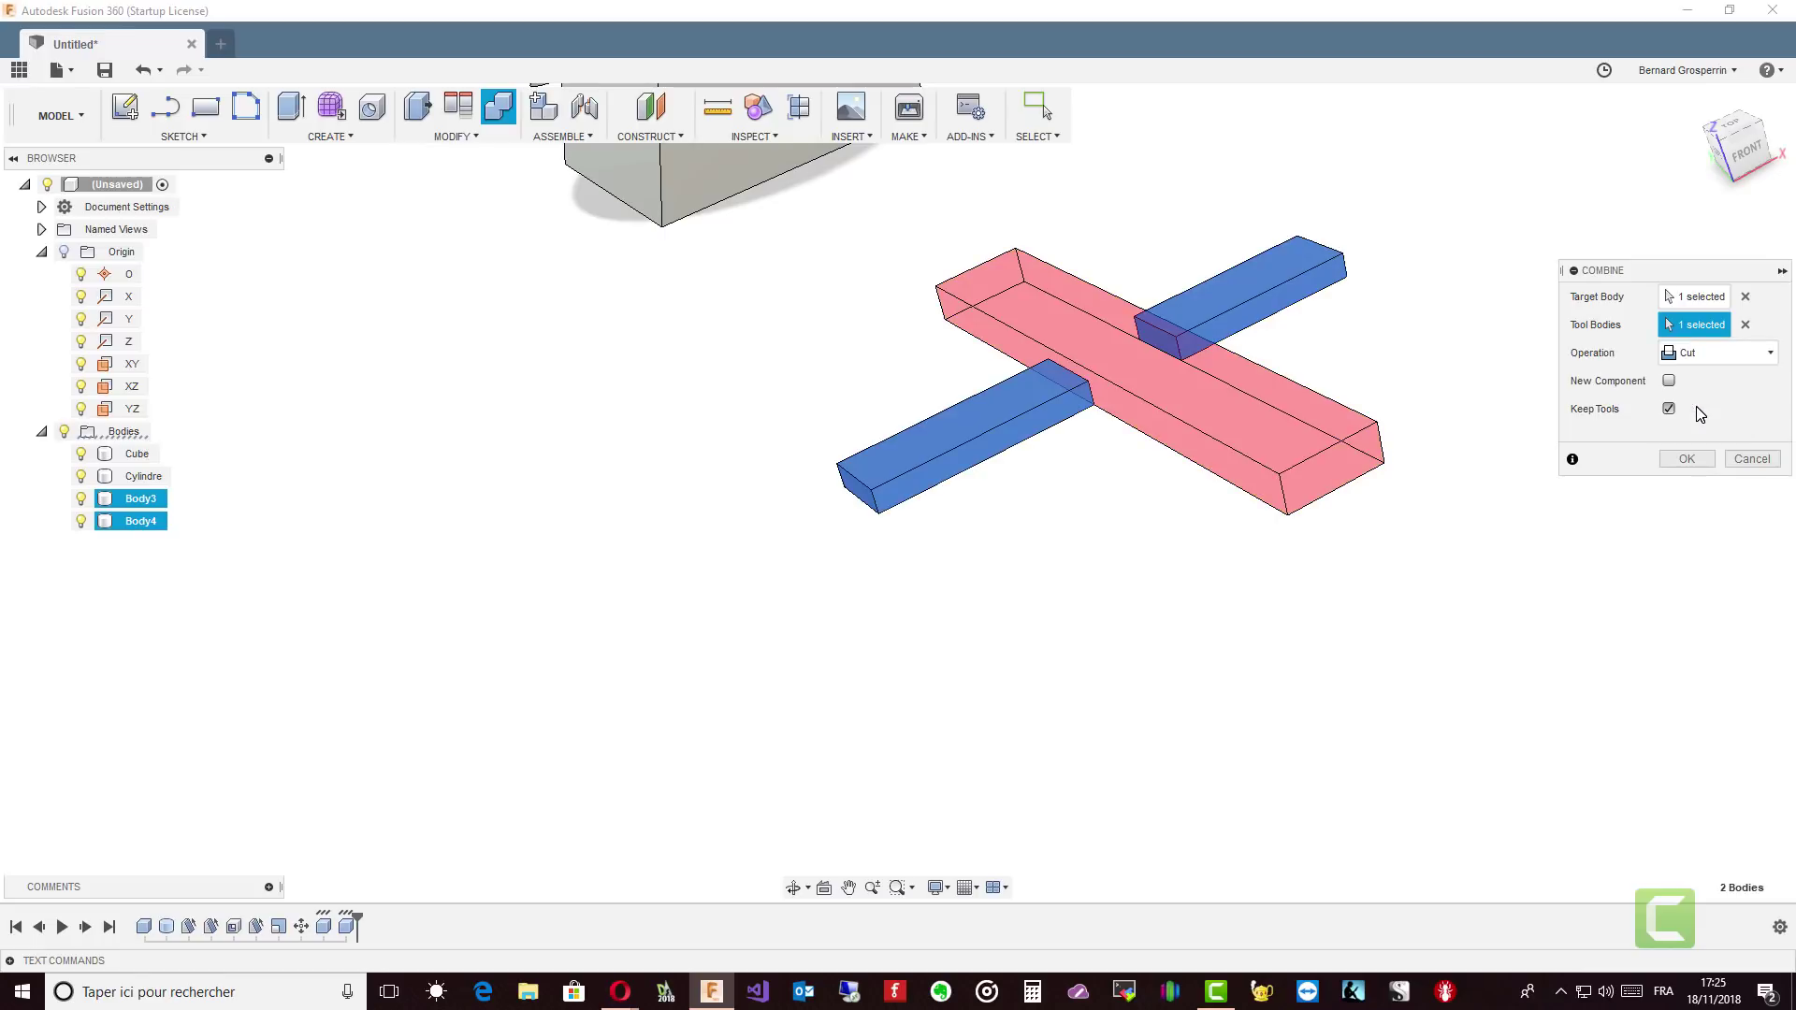
middle_click_drag(1586, 434, 1244, 697, "shift")
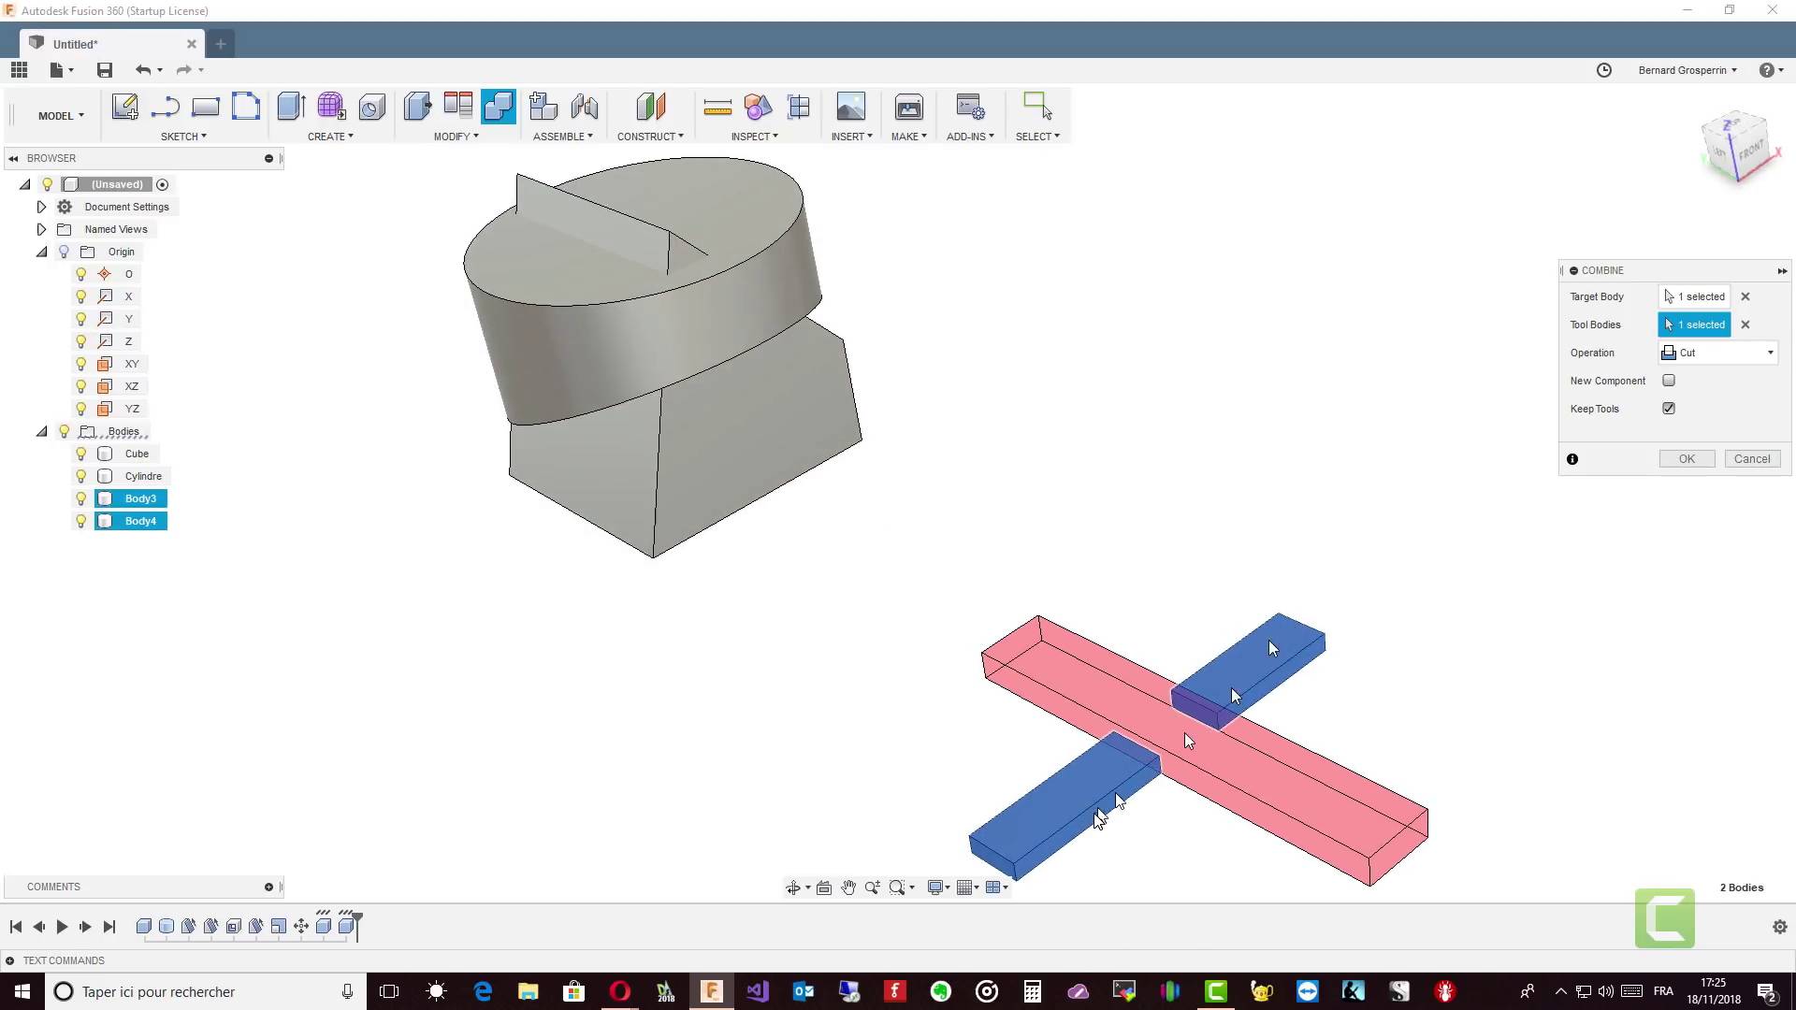
middle_click_drag(1098, 818, 1374, 689, "shift")
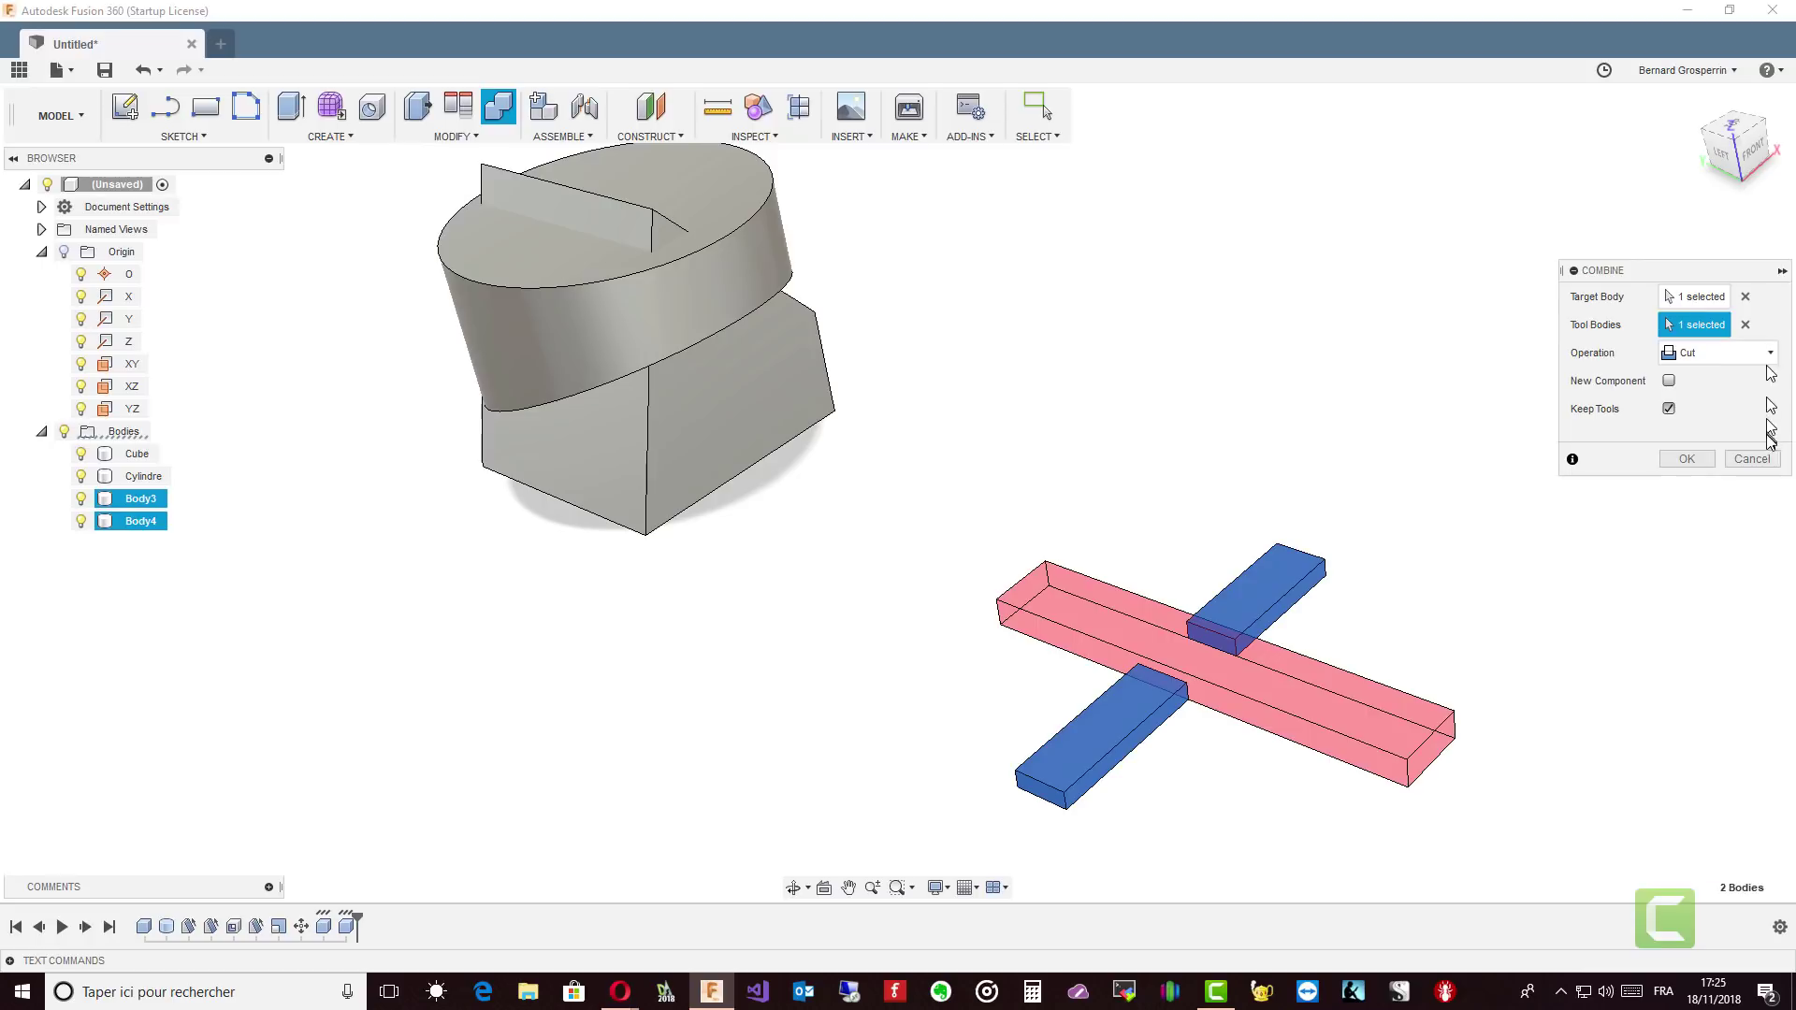
Restart Combine with the wider bar as target body and the narrow, thinner bar as tool body.
left_click(1752, 458)
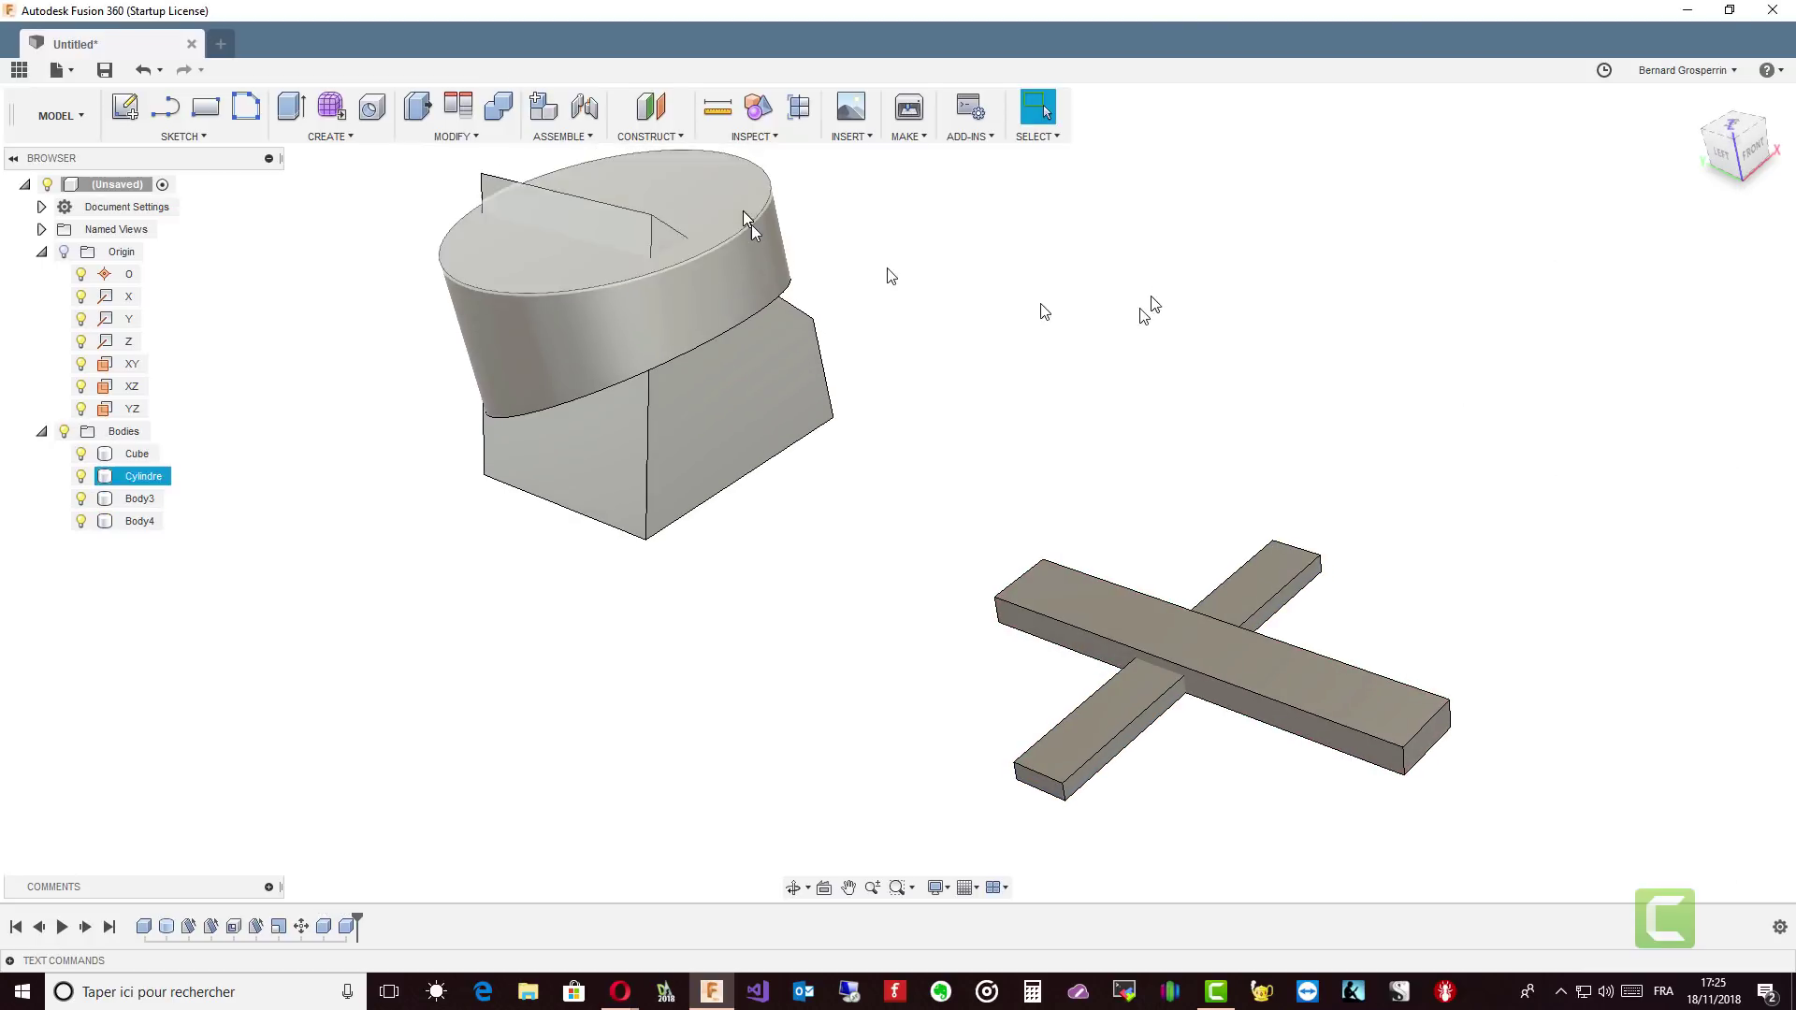
left_click(505, 117)
middle_click_drag(851, 383, 1680, 457, "shift")
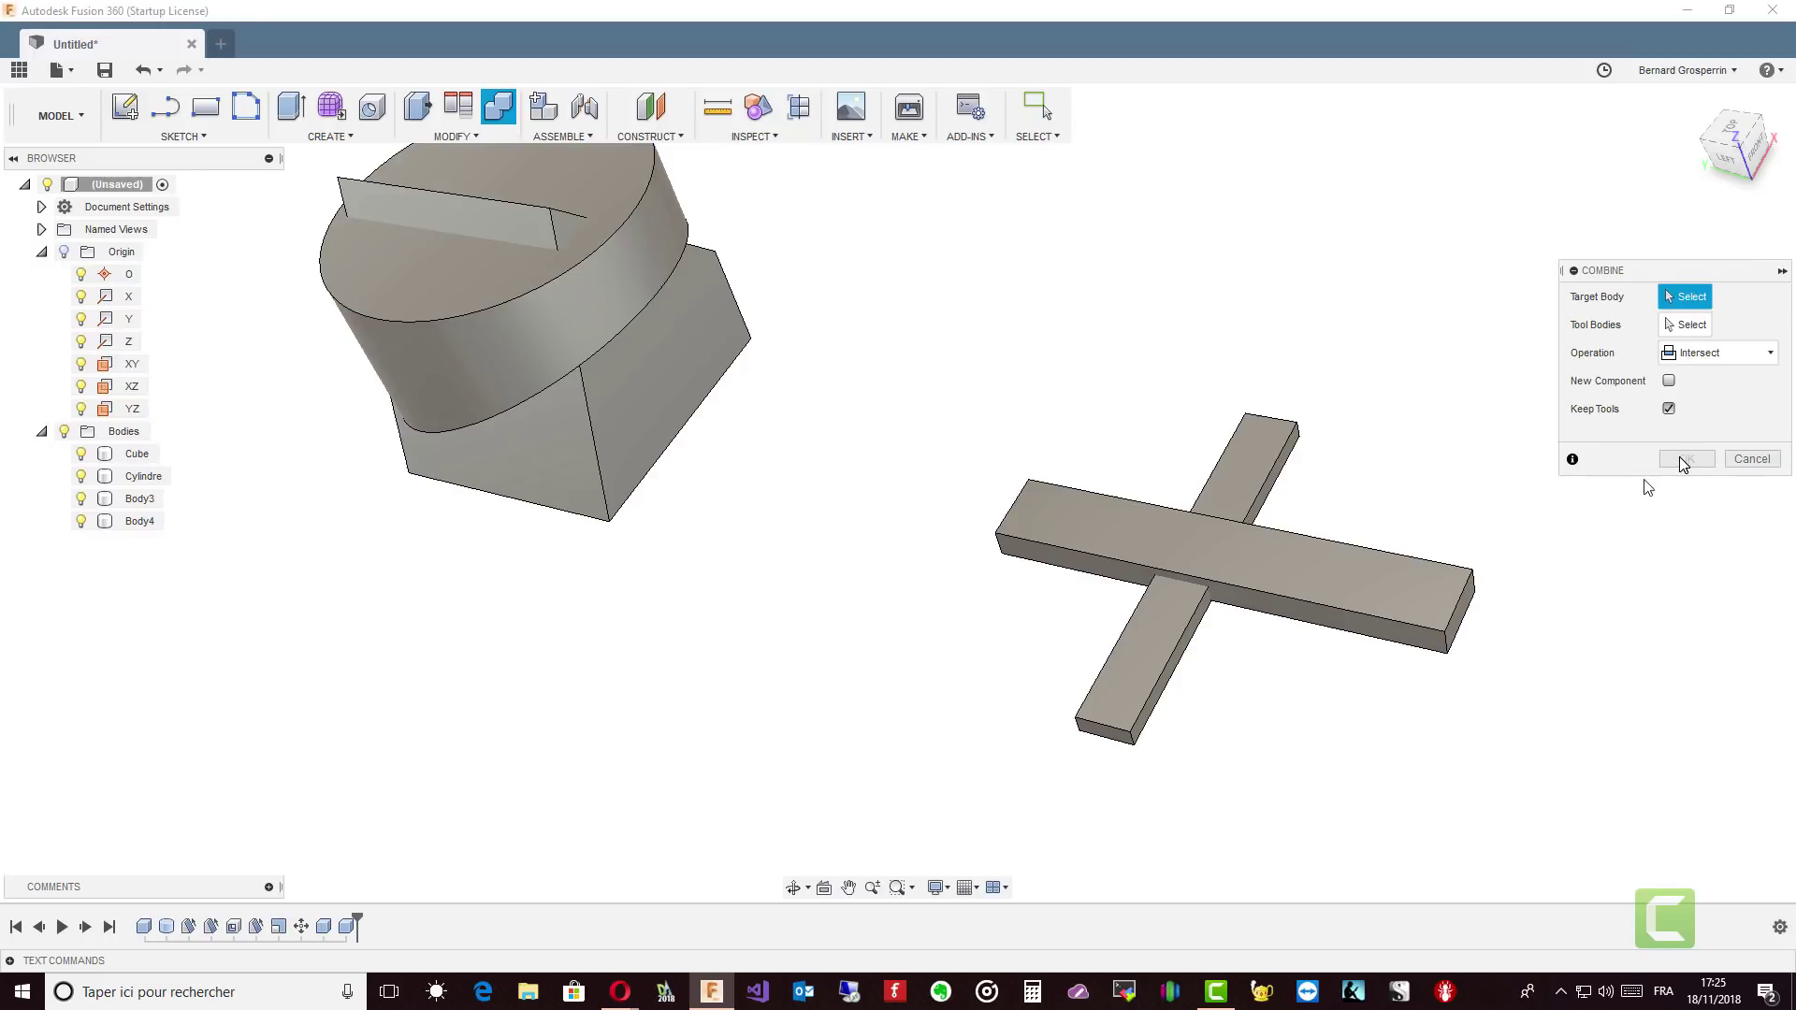
left_click(1400, 598)
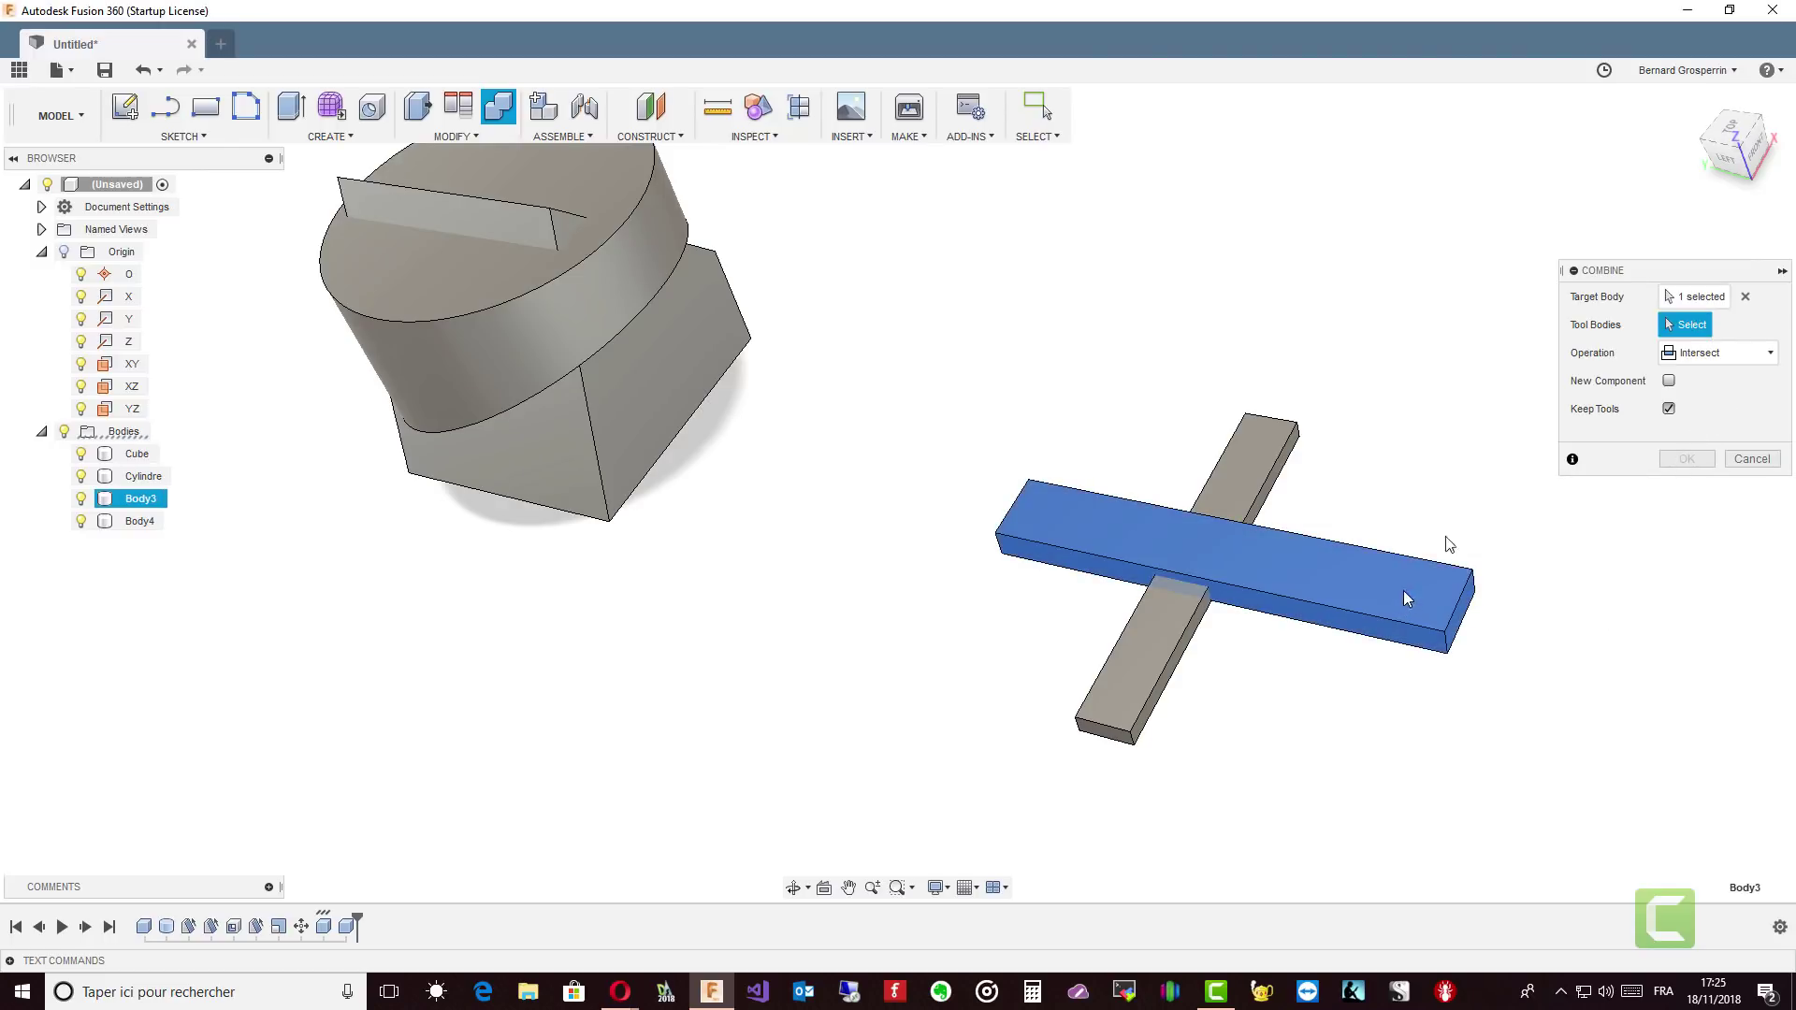
left_click(1269, 458)
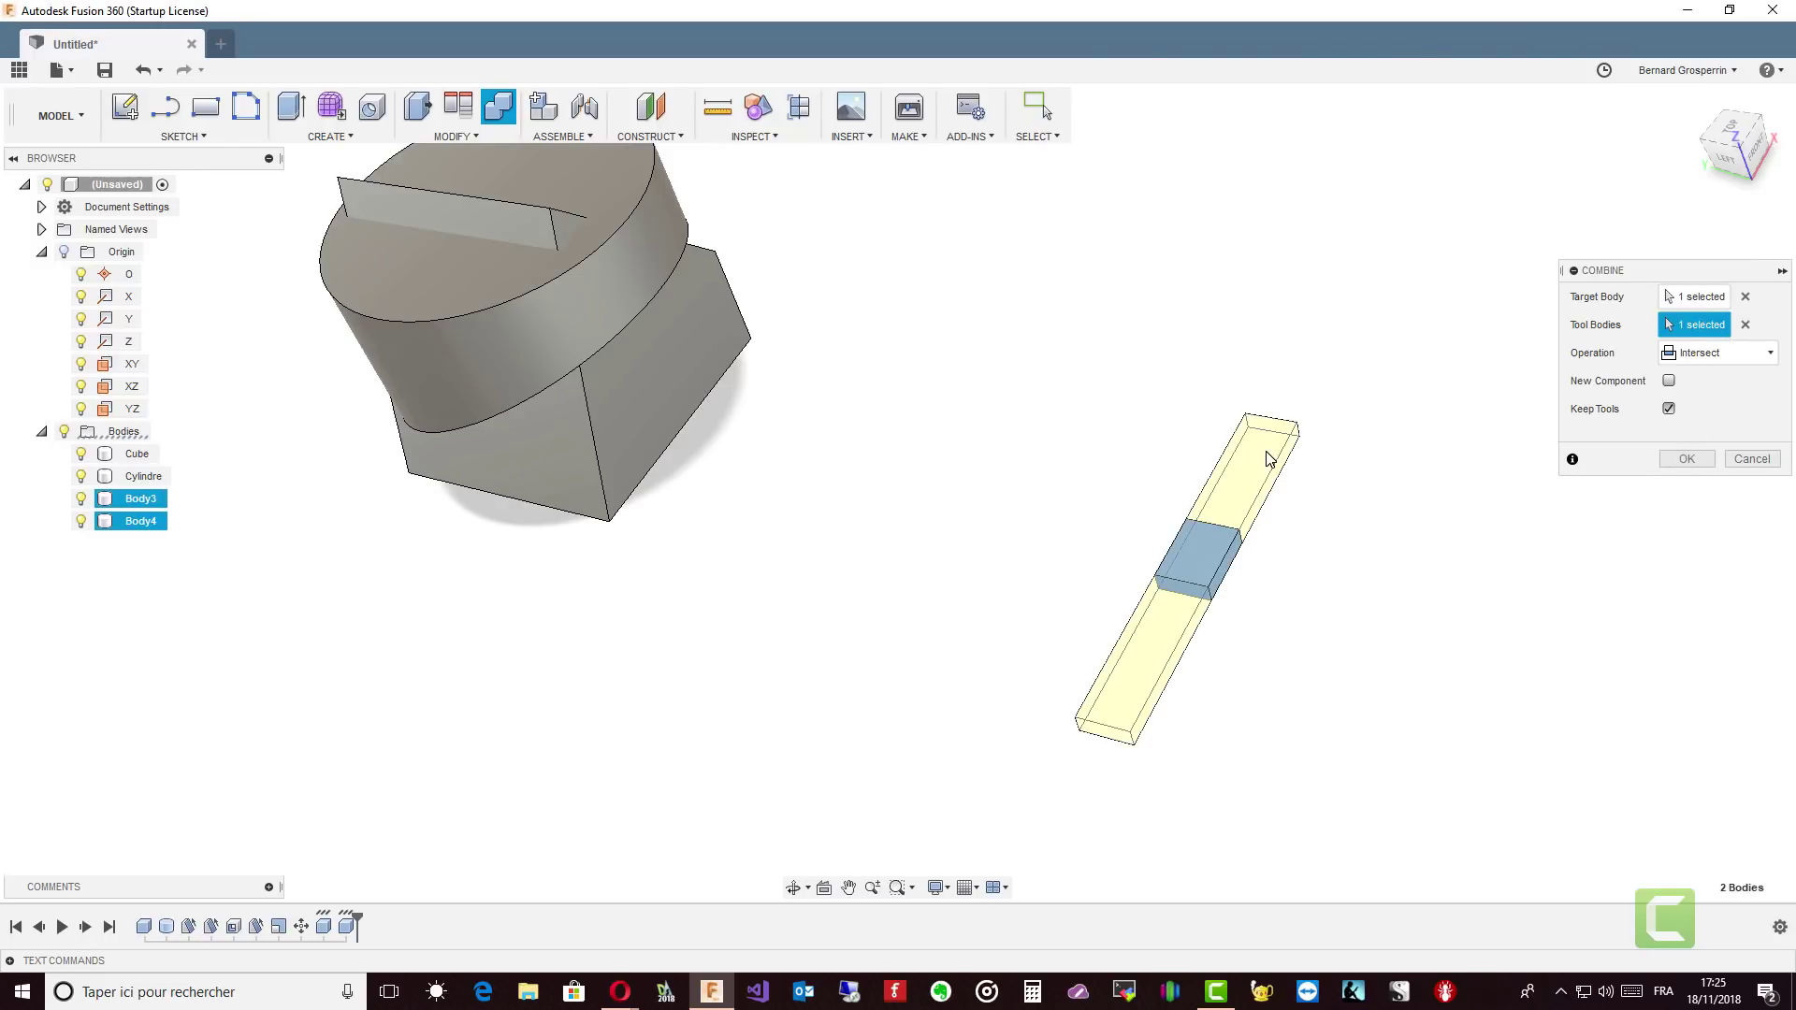
Switch the Combine operation to Cut with Keep Tools enabled, and examine the preview of the notch in the wider bar.
left_click(1768, 356)
left_click(1710, 411)
middle_click_drag(1515, 523, 1092, 439, "shift")
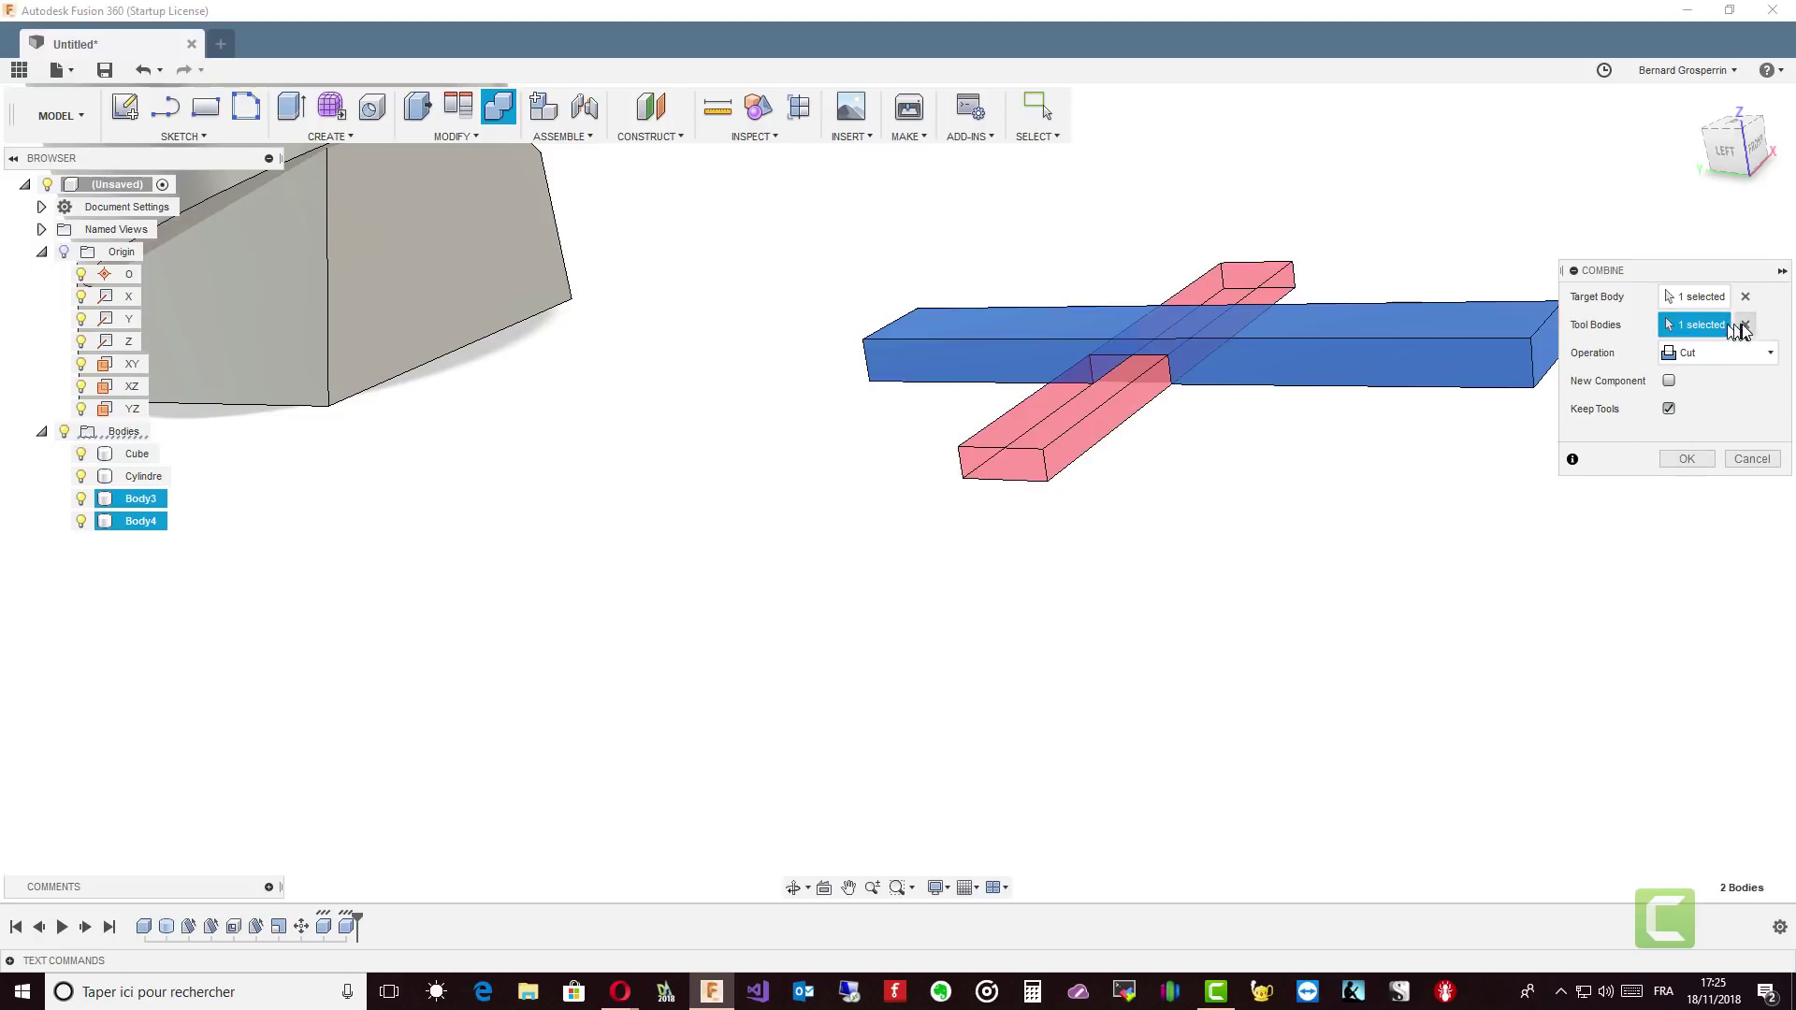
Set the Combine operation to Intersect with Keep Tools enabled, examine the overlap of the two bars, and apply it.
left_click(1775, 359)
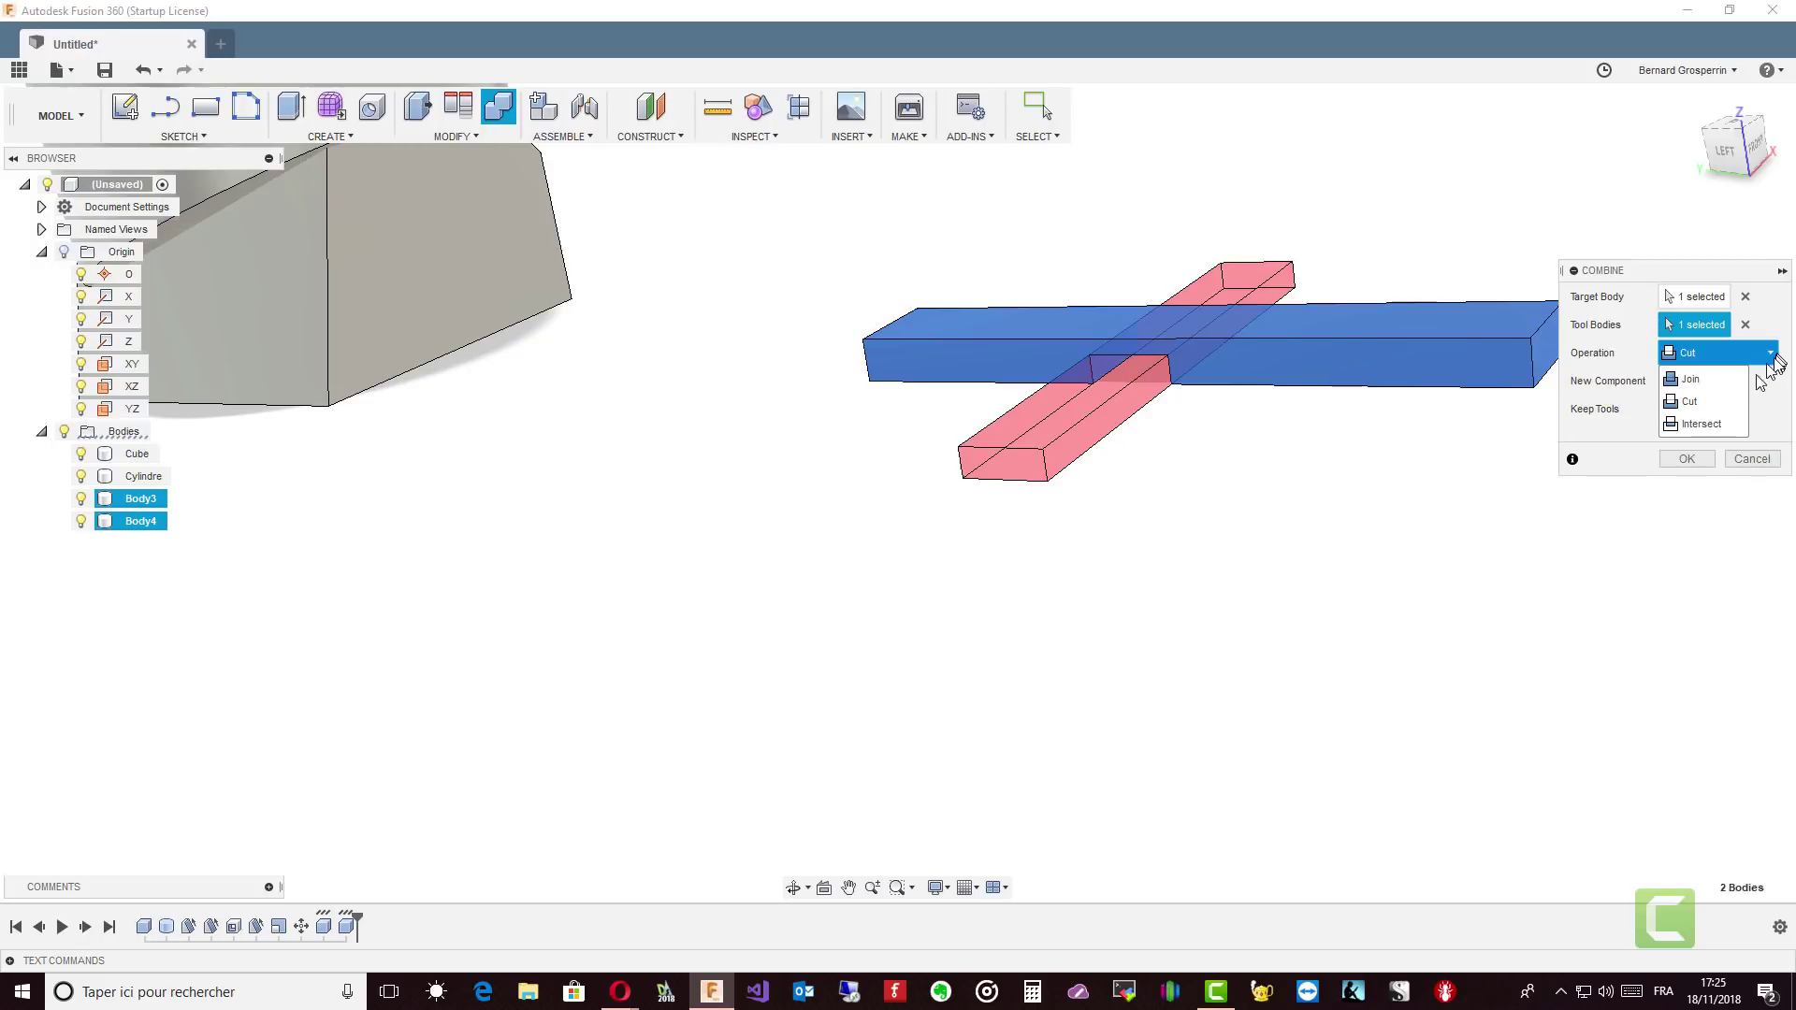
left_click(1717, 426)
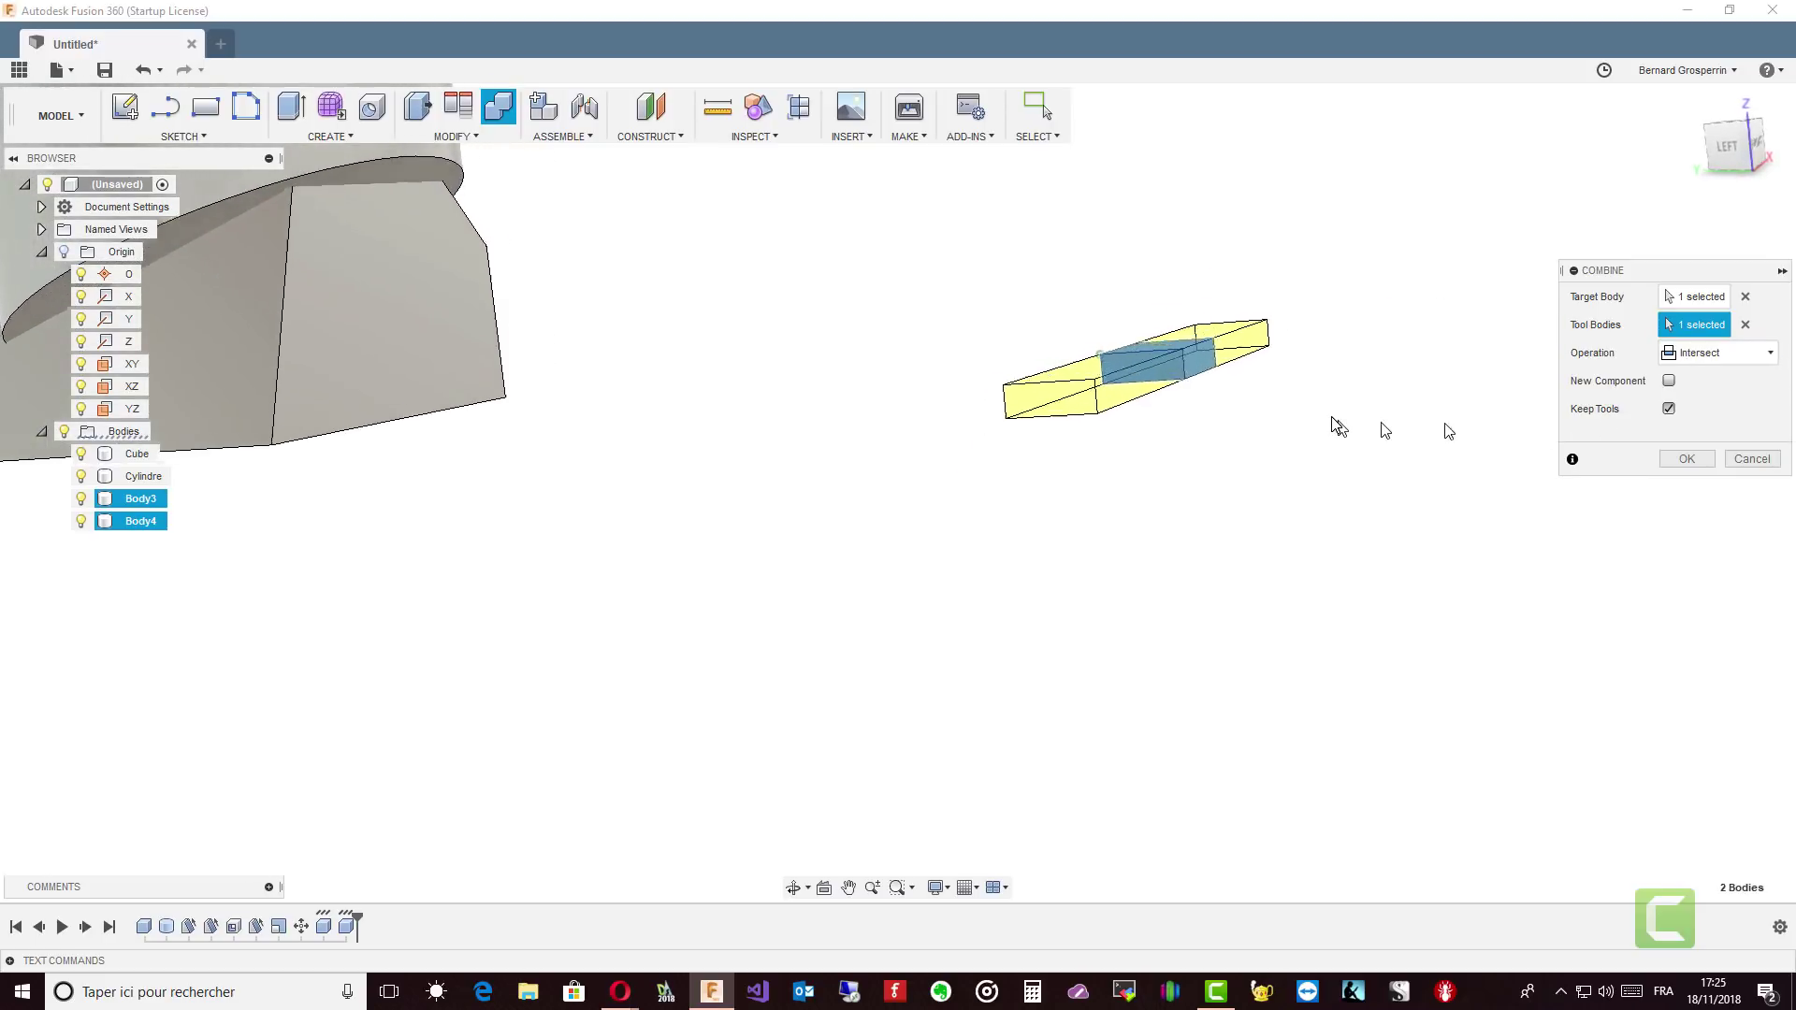
middle_click_drag(1331, 421, 1166, 361, "shift")
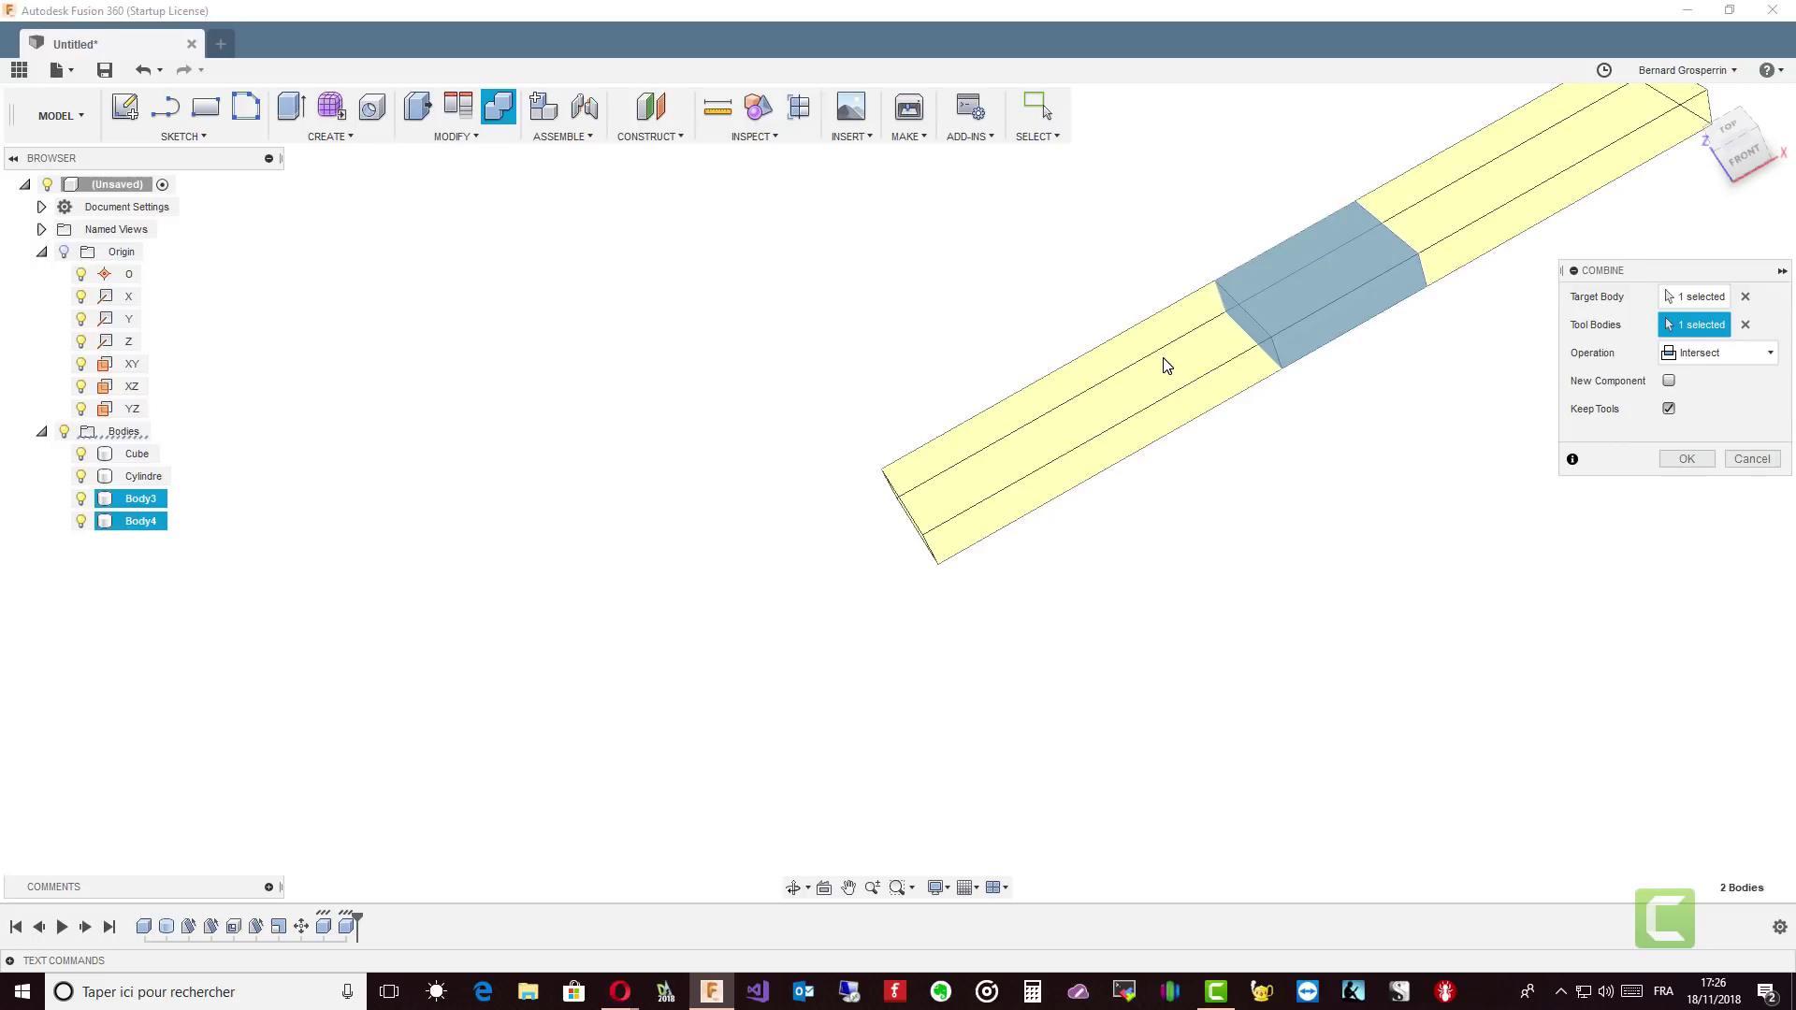
middle_click_drag(1165, 363, 1165, 364, "shift")
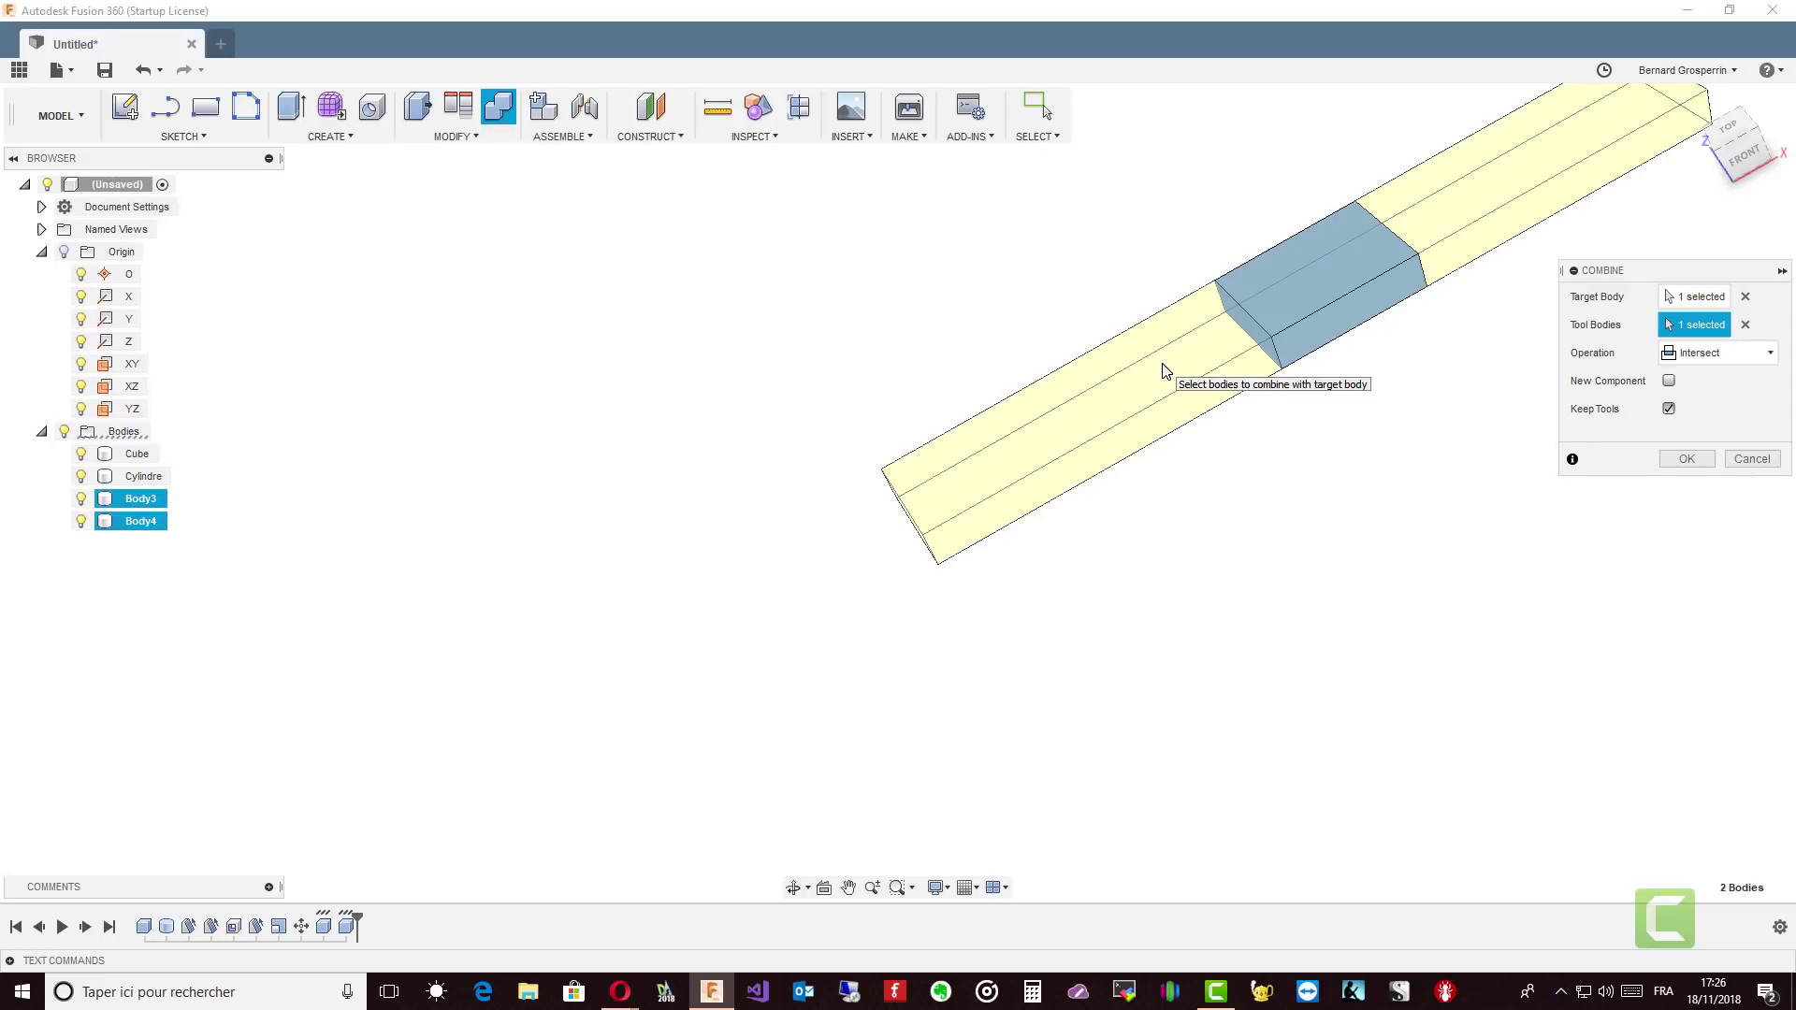
left_click(1689, 458)
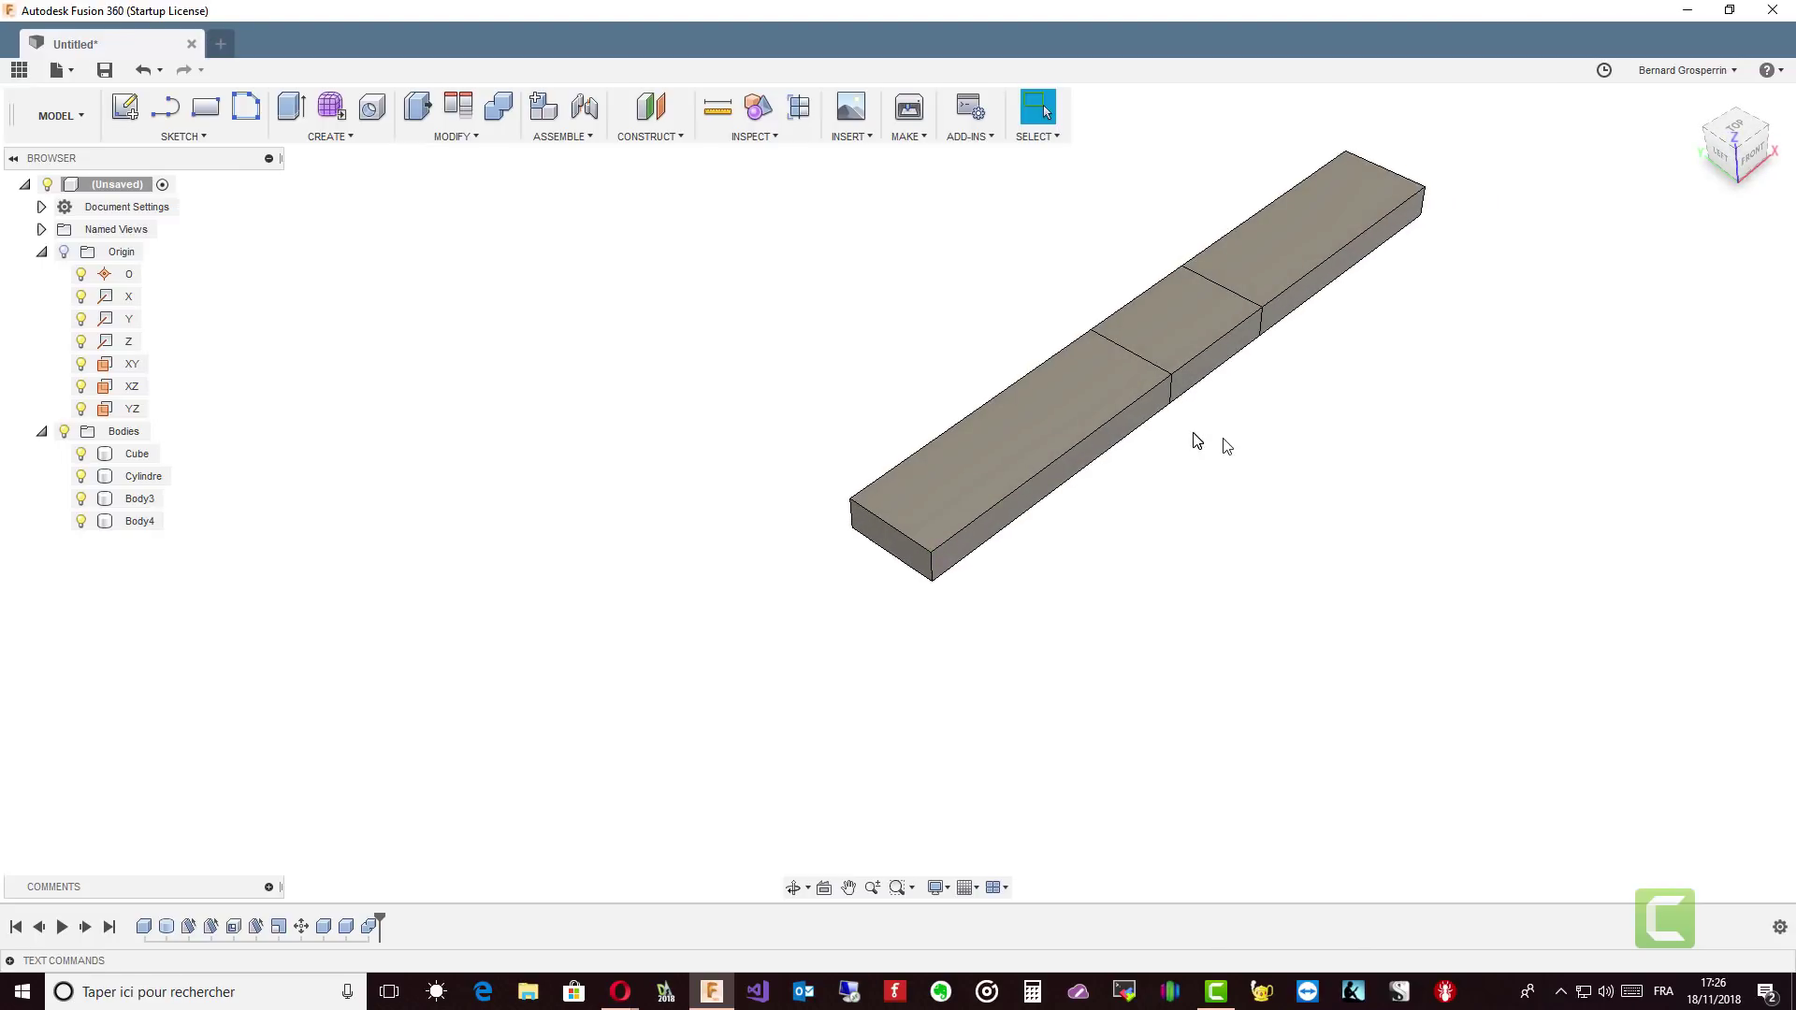
Hide Body4, the cube and the cylinder so that only the intersection block Body3 is displayed, and inspect it.
left_click(94, 522)
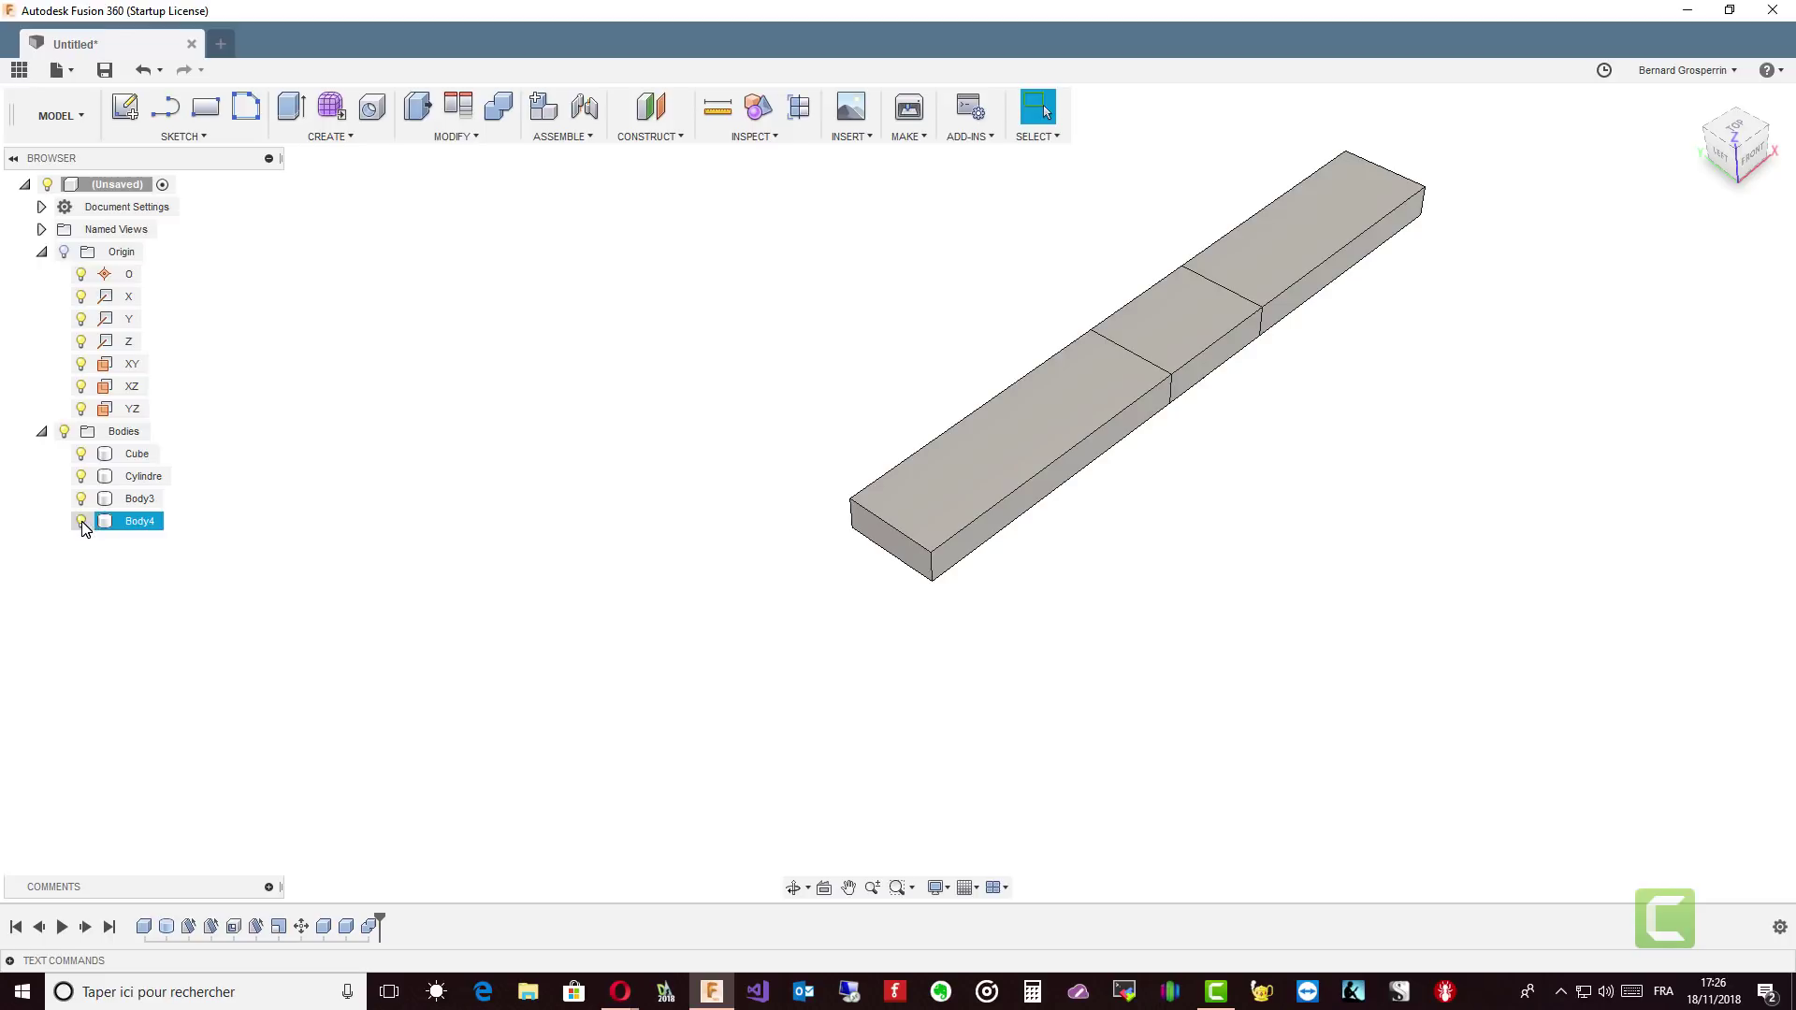
left_click(81, 522)
left_click(79, 499)
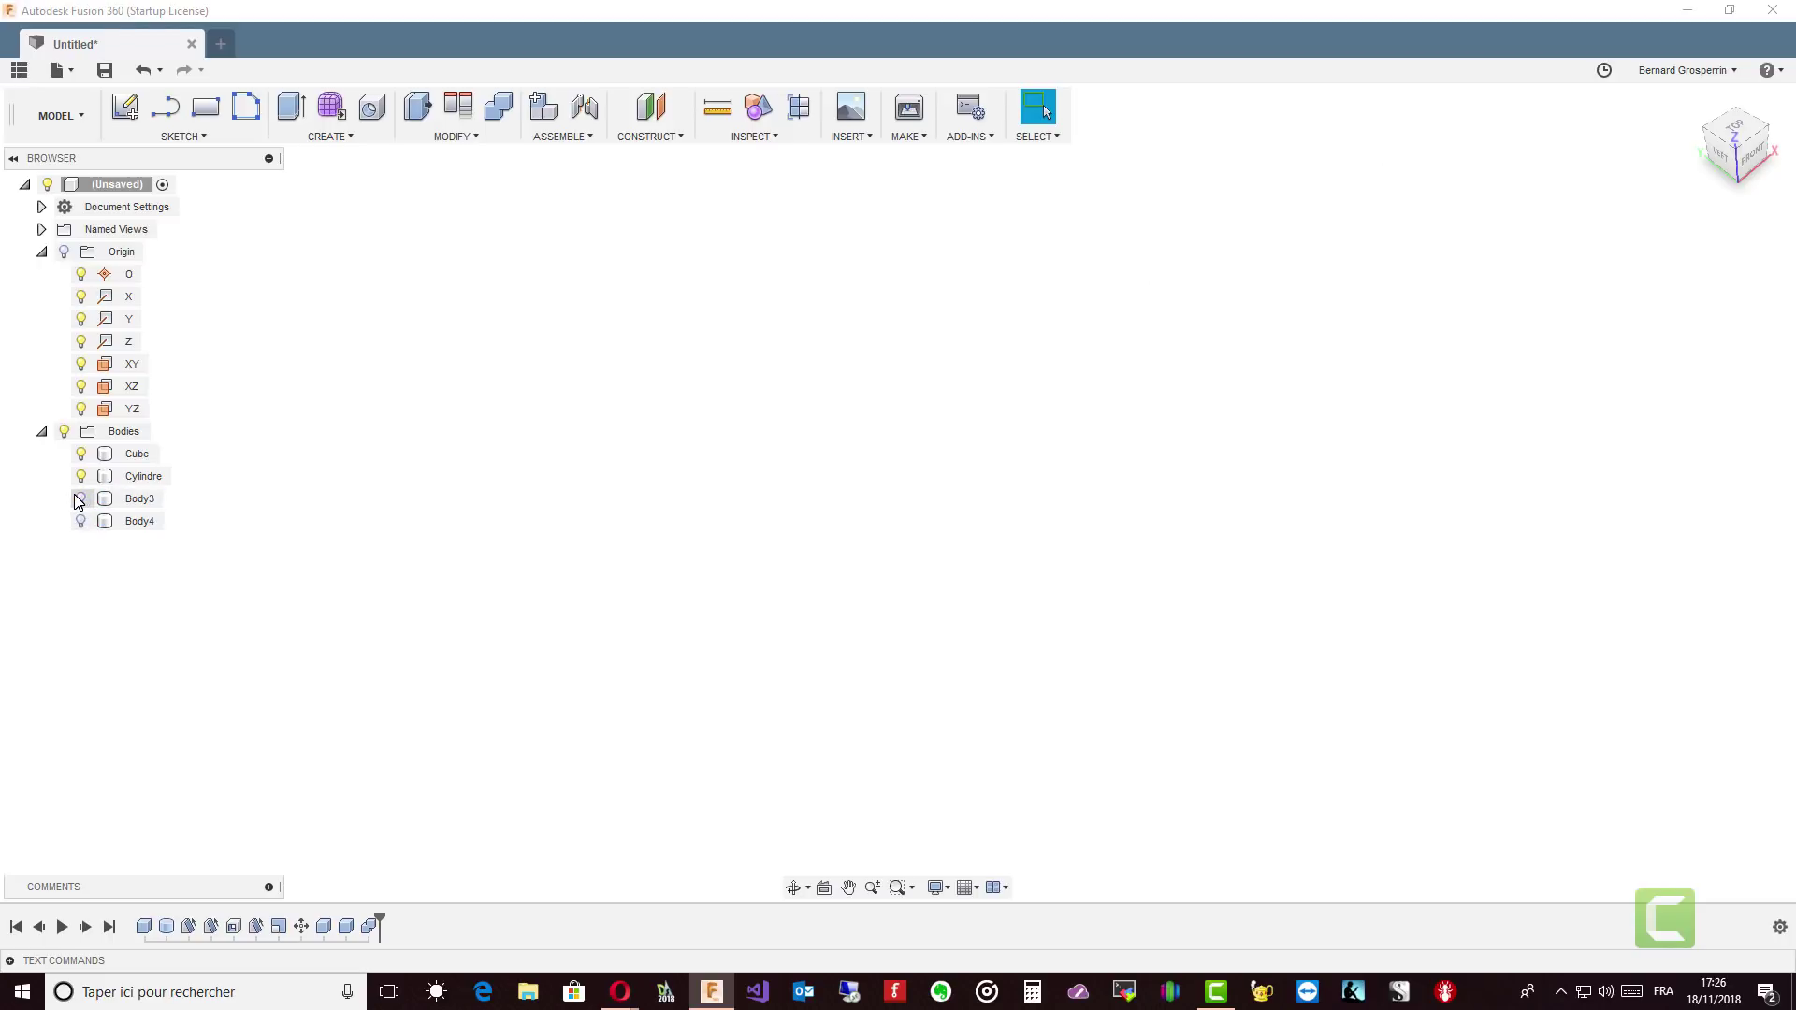
left_click(79, 500)
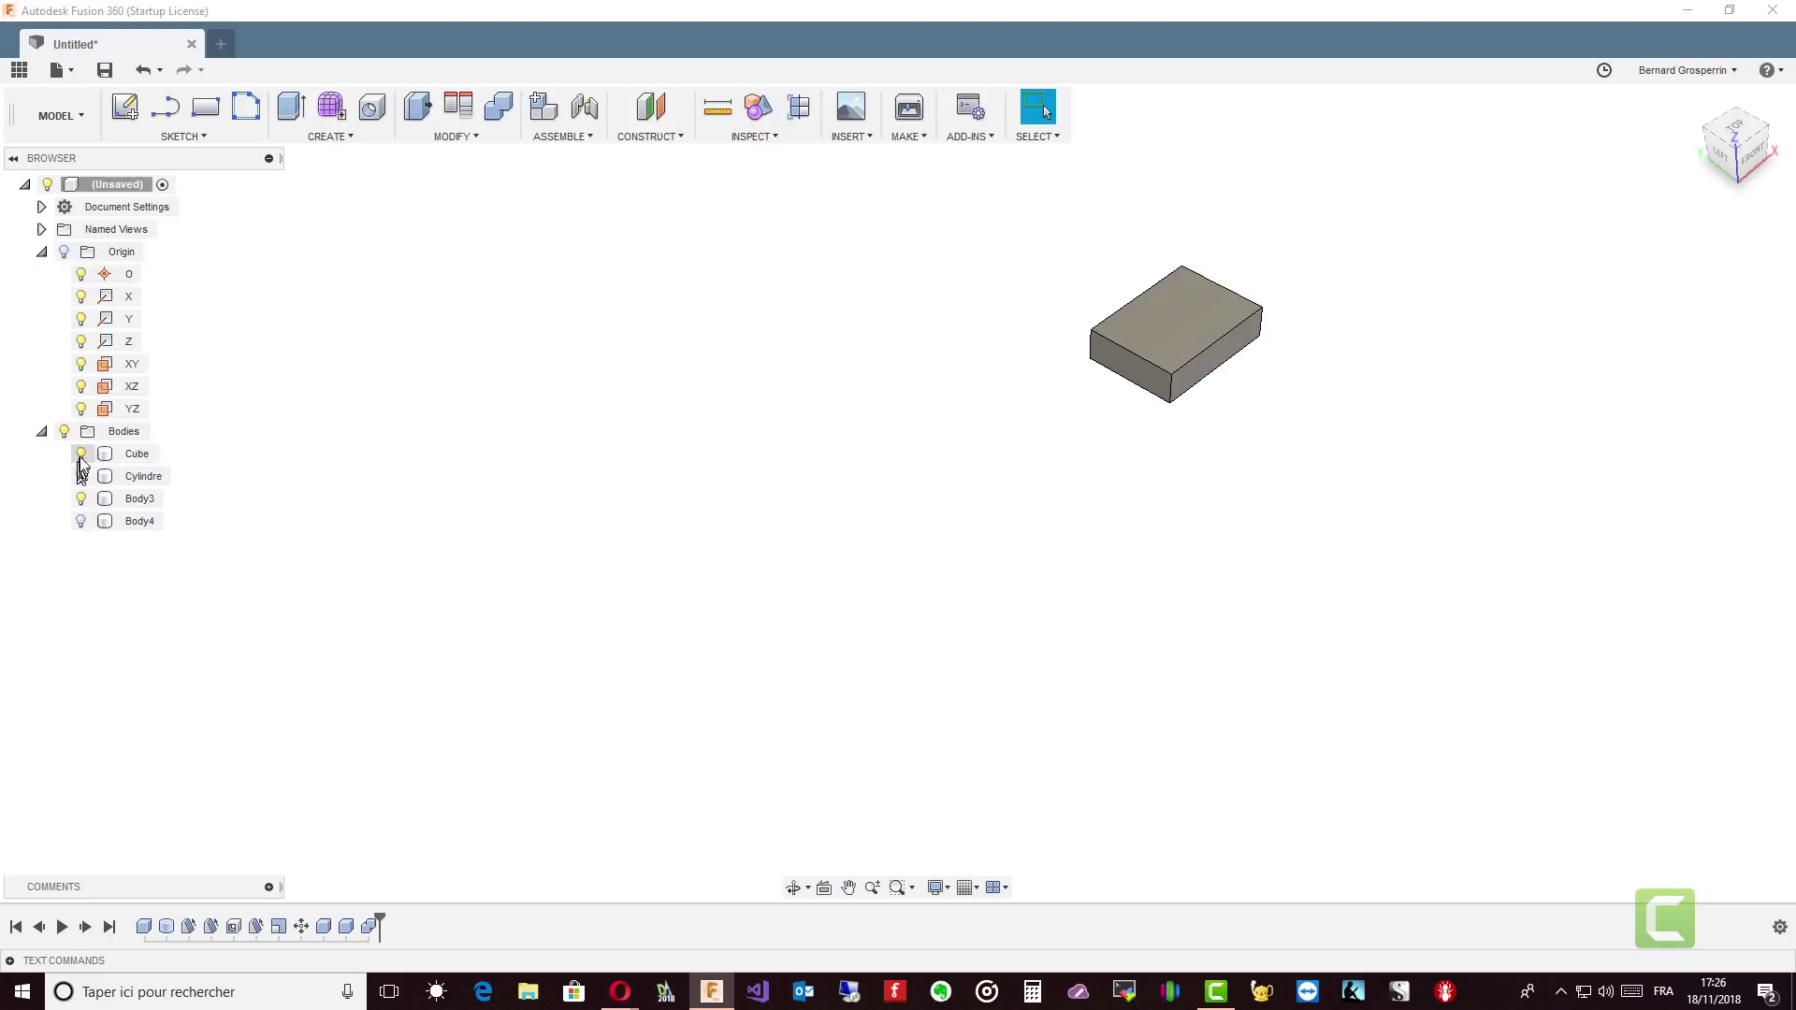
left_click(82, 453)
middle_click_drag(417, 561, 1075, 280, "shift")
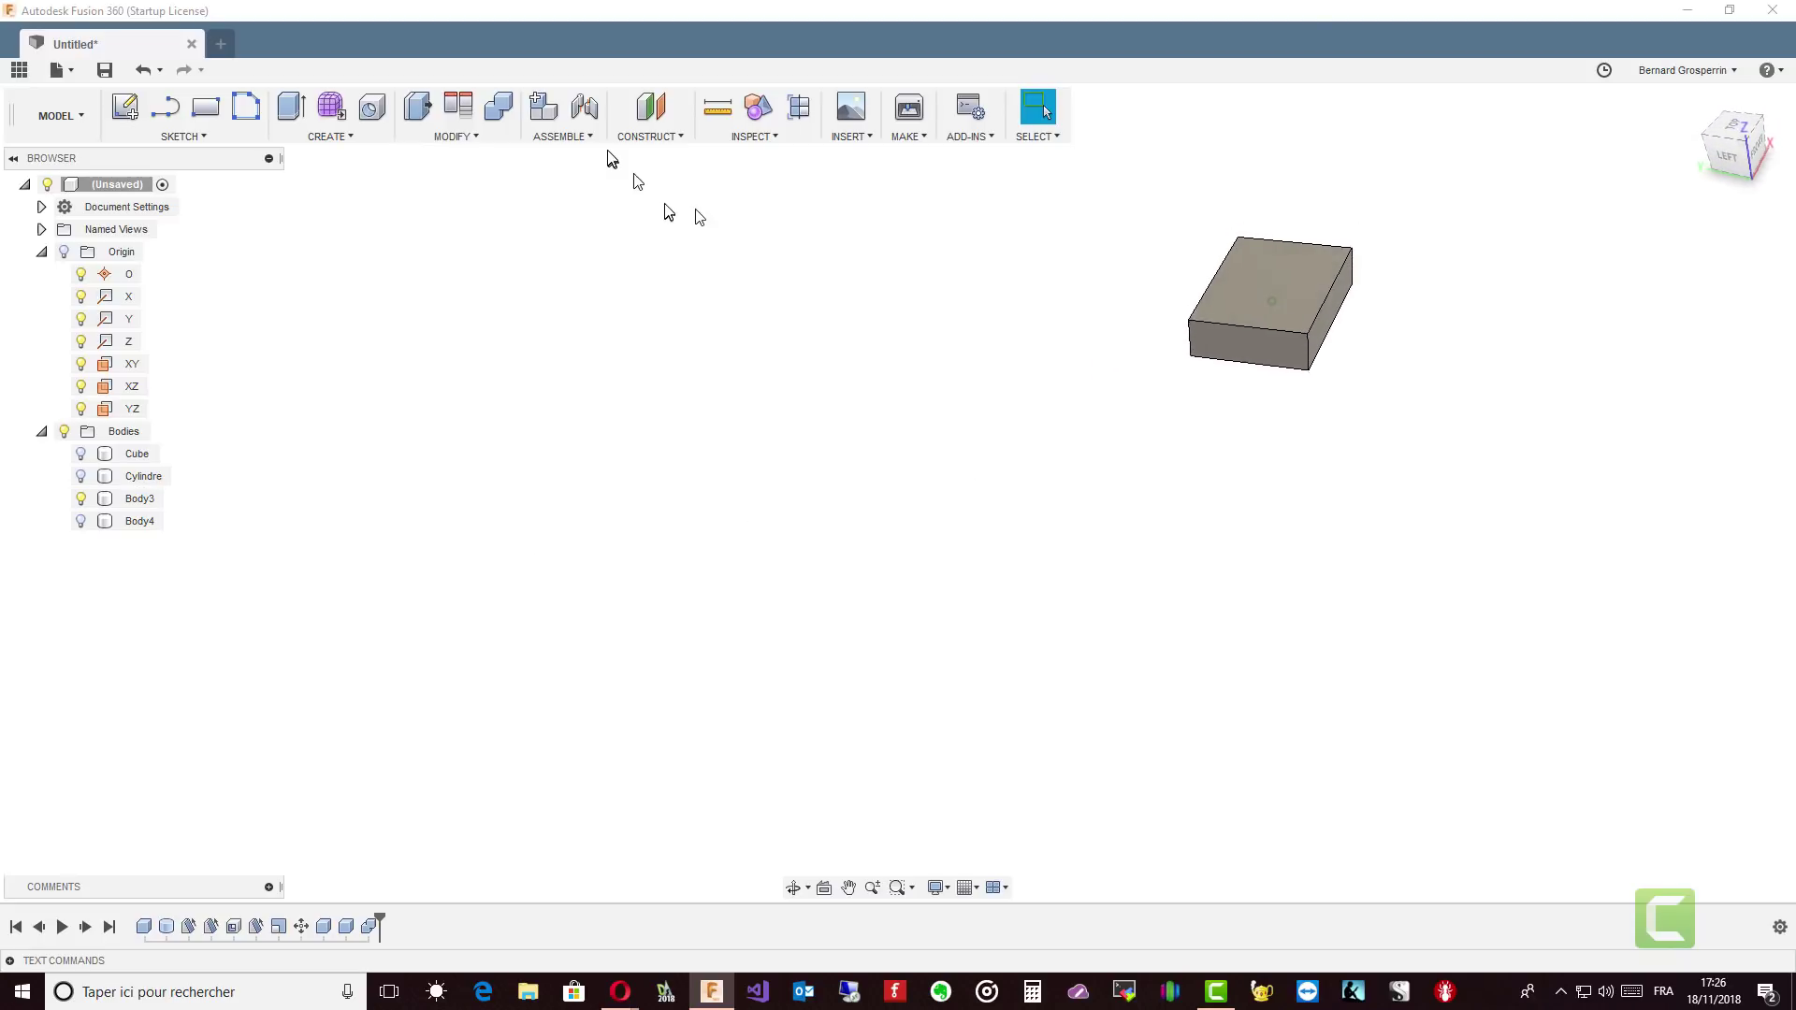
left_click(496, 110)
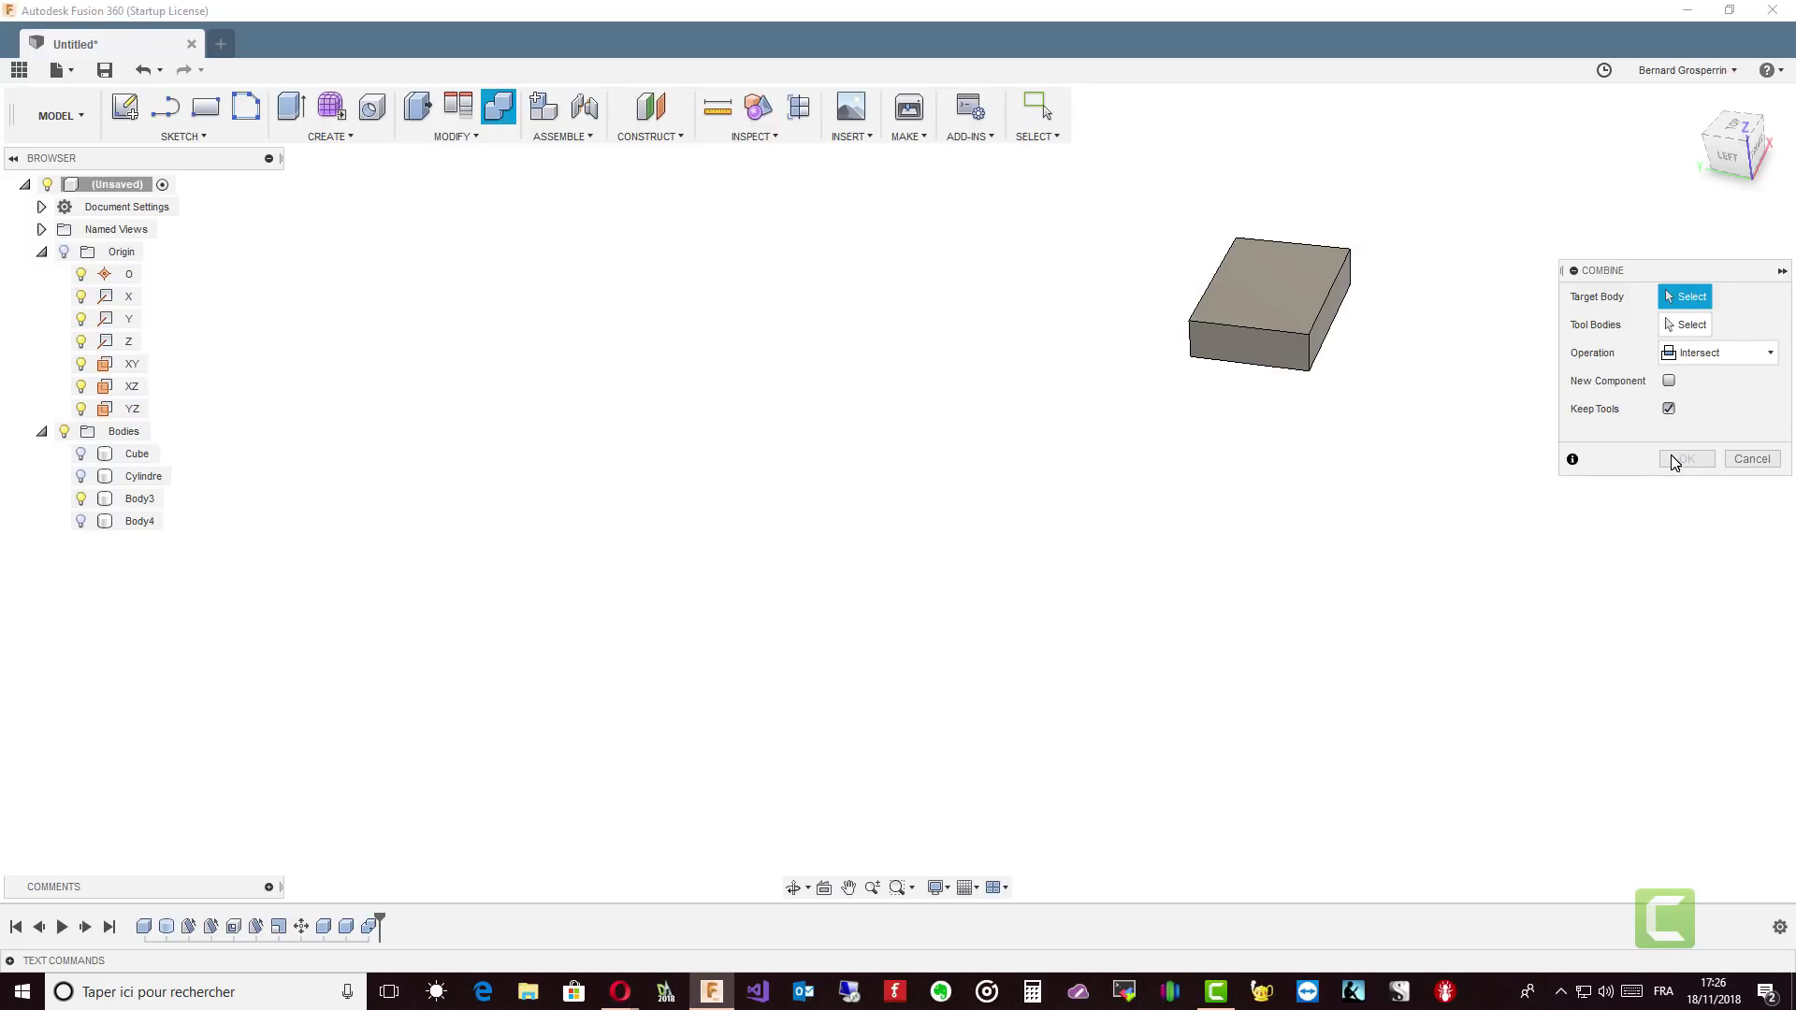
left_click(1668, 409)
left_click(1744, 458)
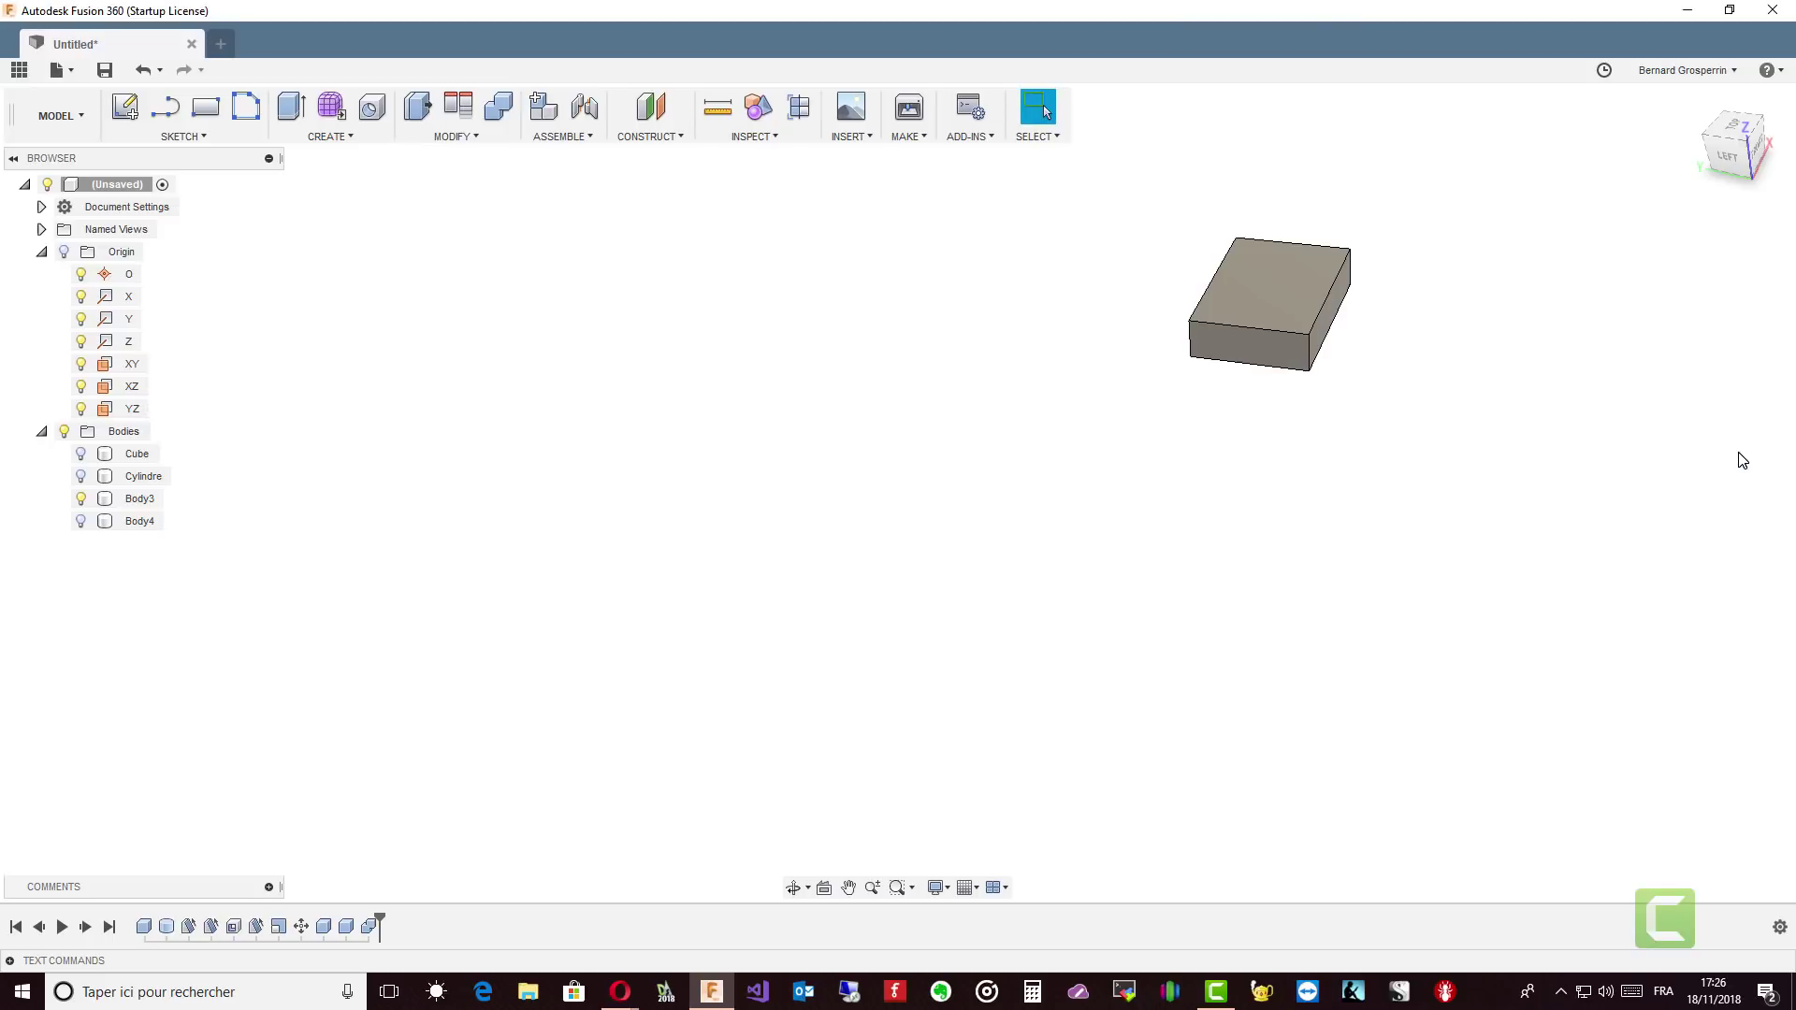
scroll(935, 409, "down", 2)
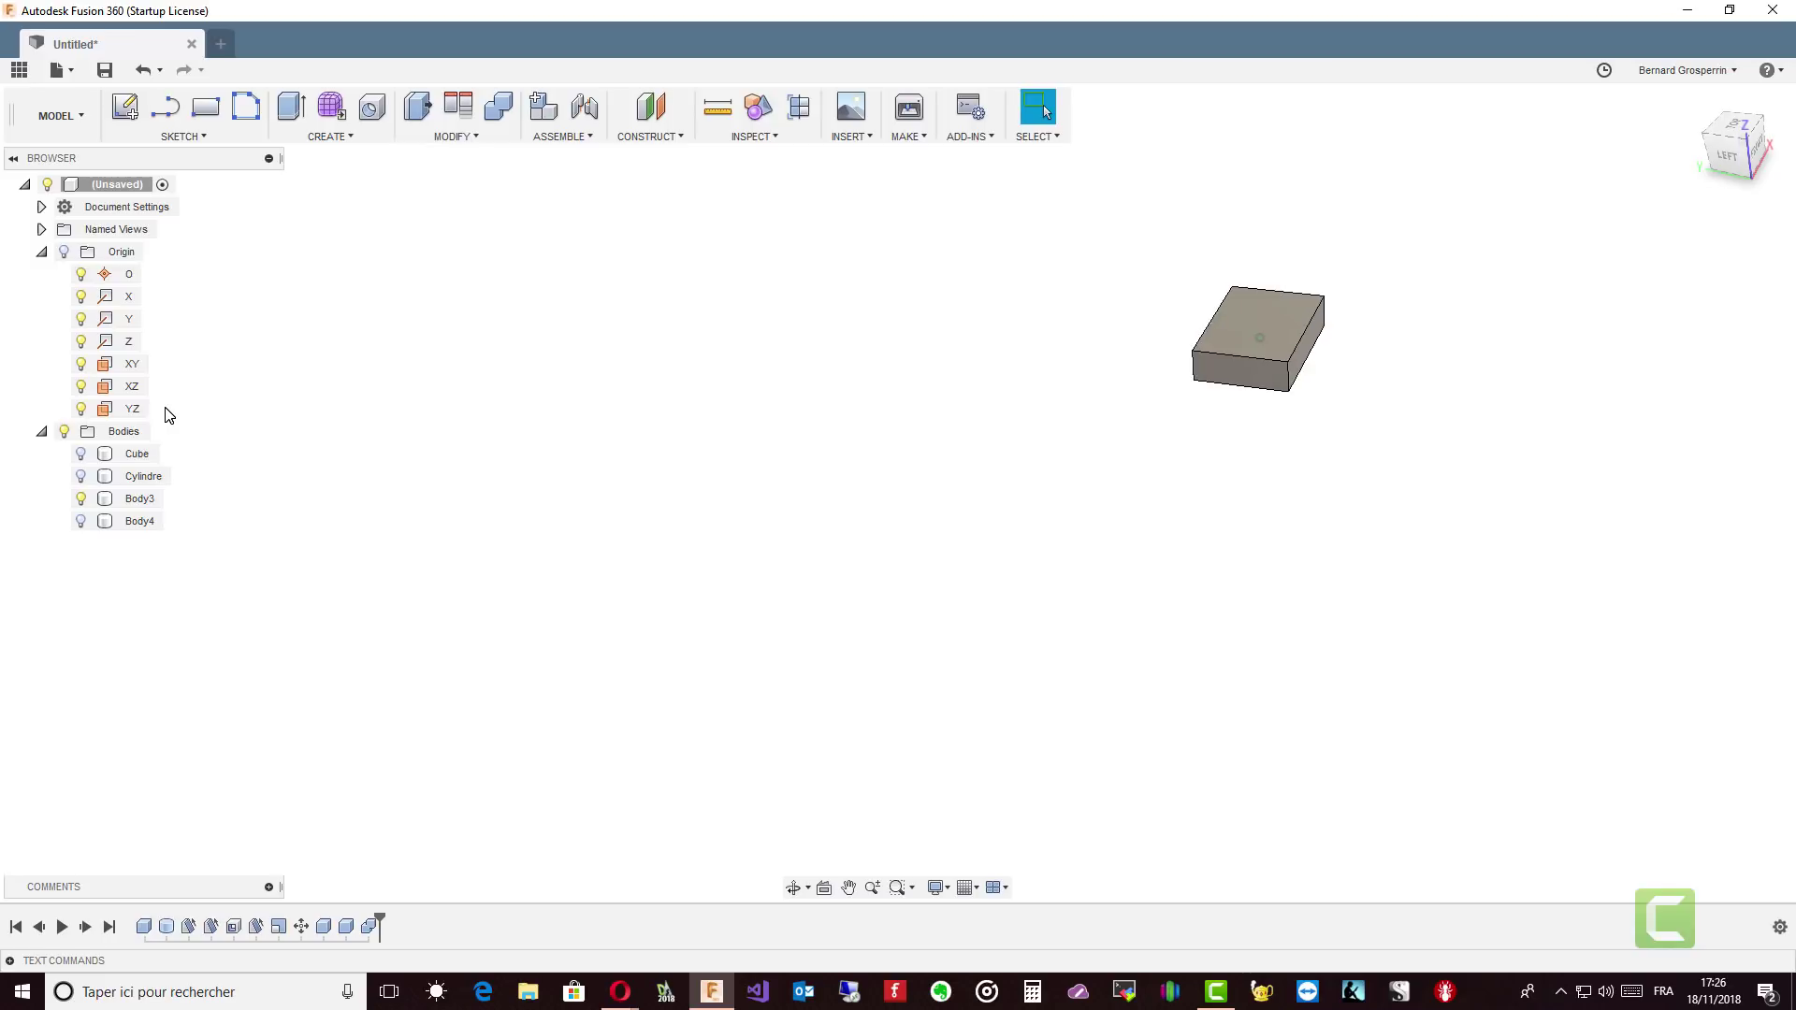
middle_click_drag(272, 525, 333, 481, "shift")
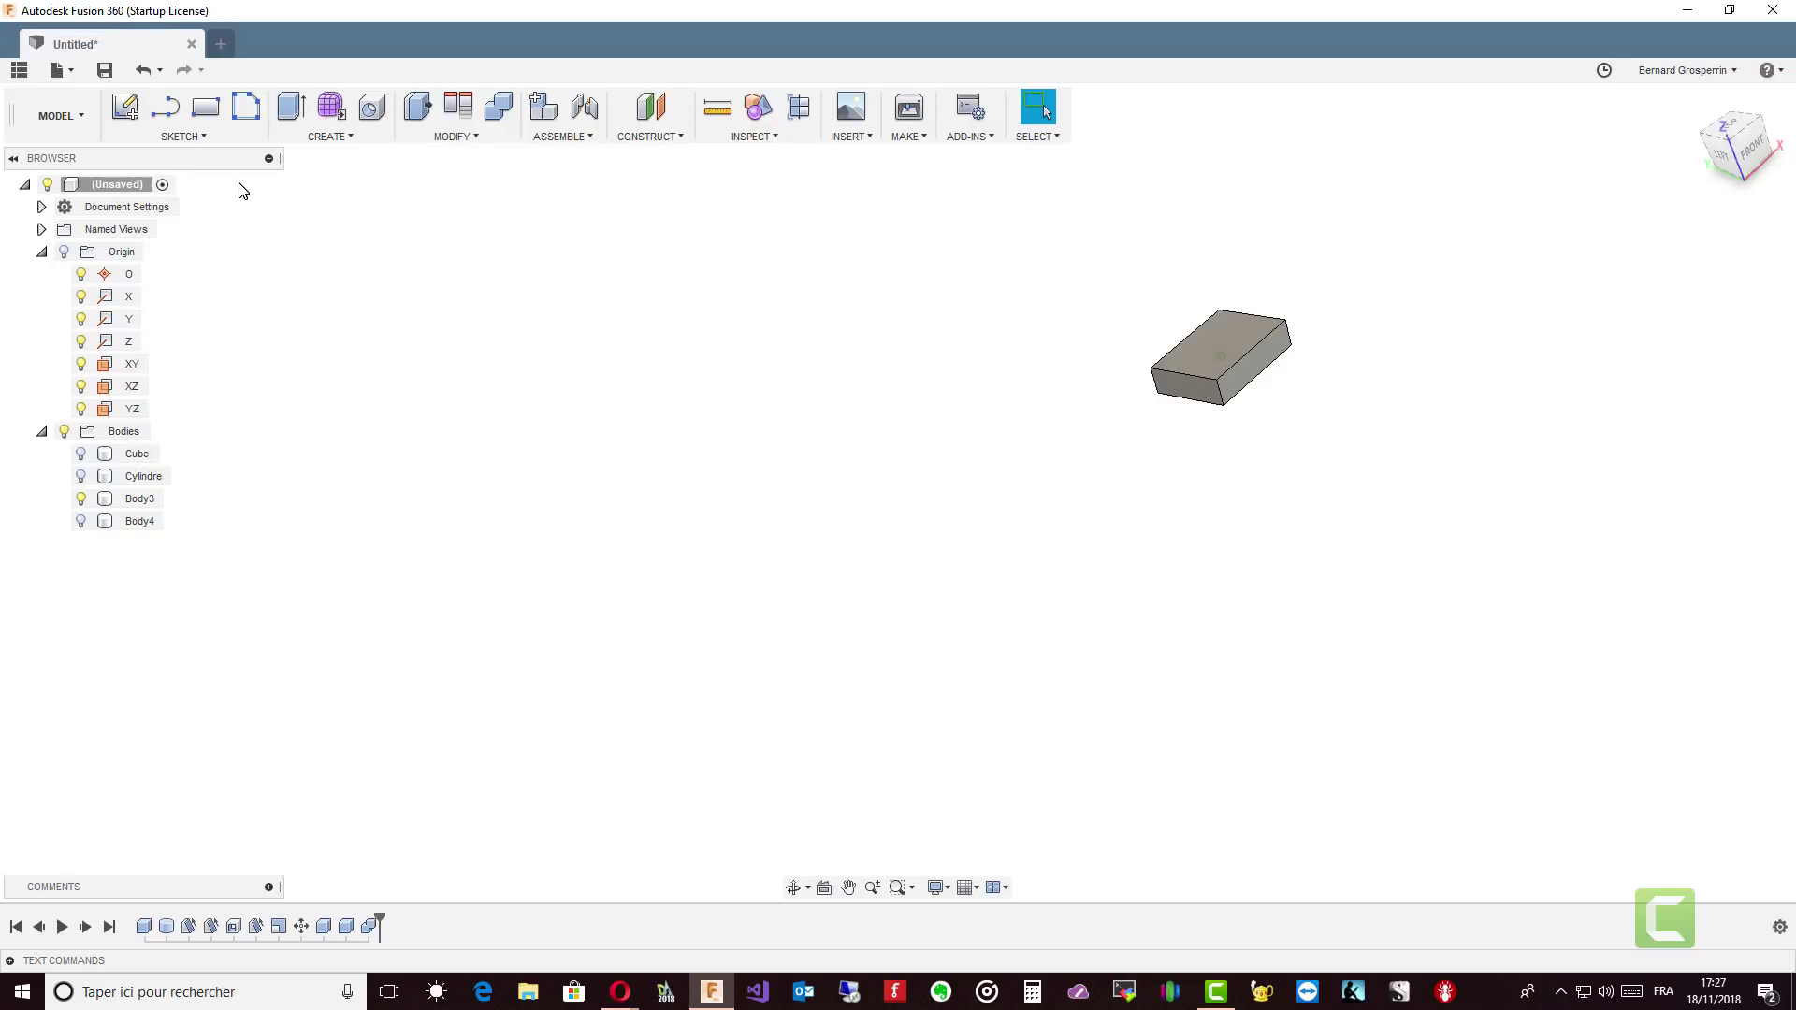
left_click(486, 138)
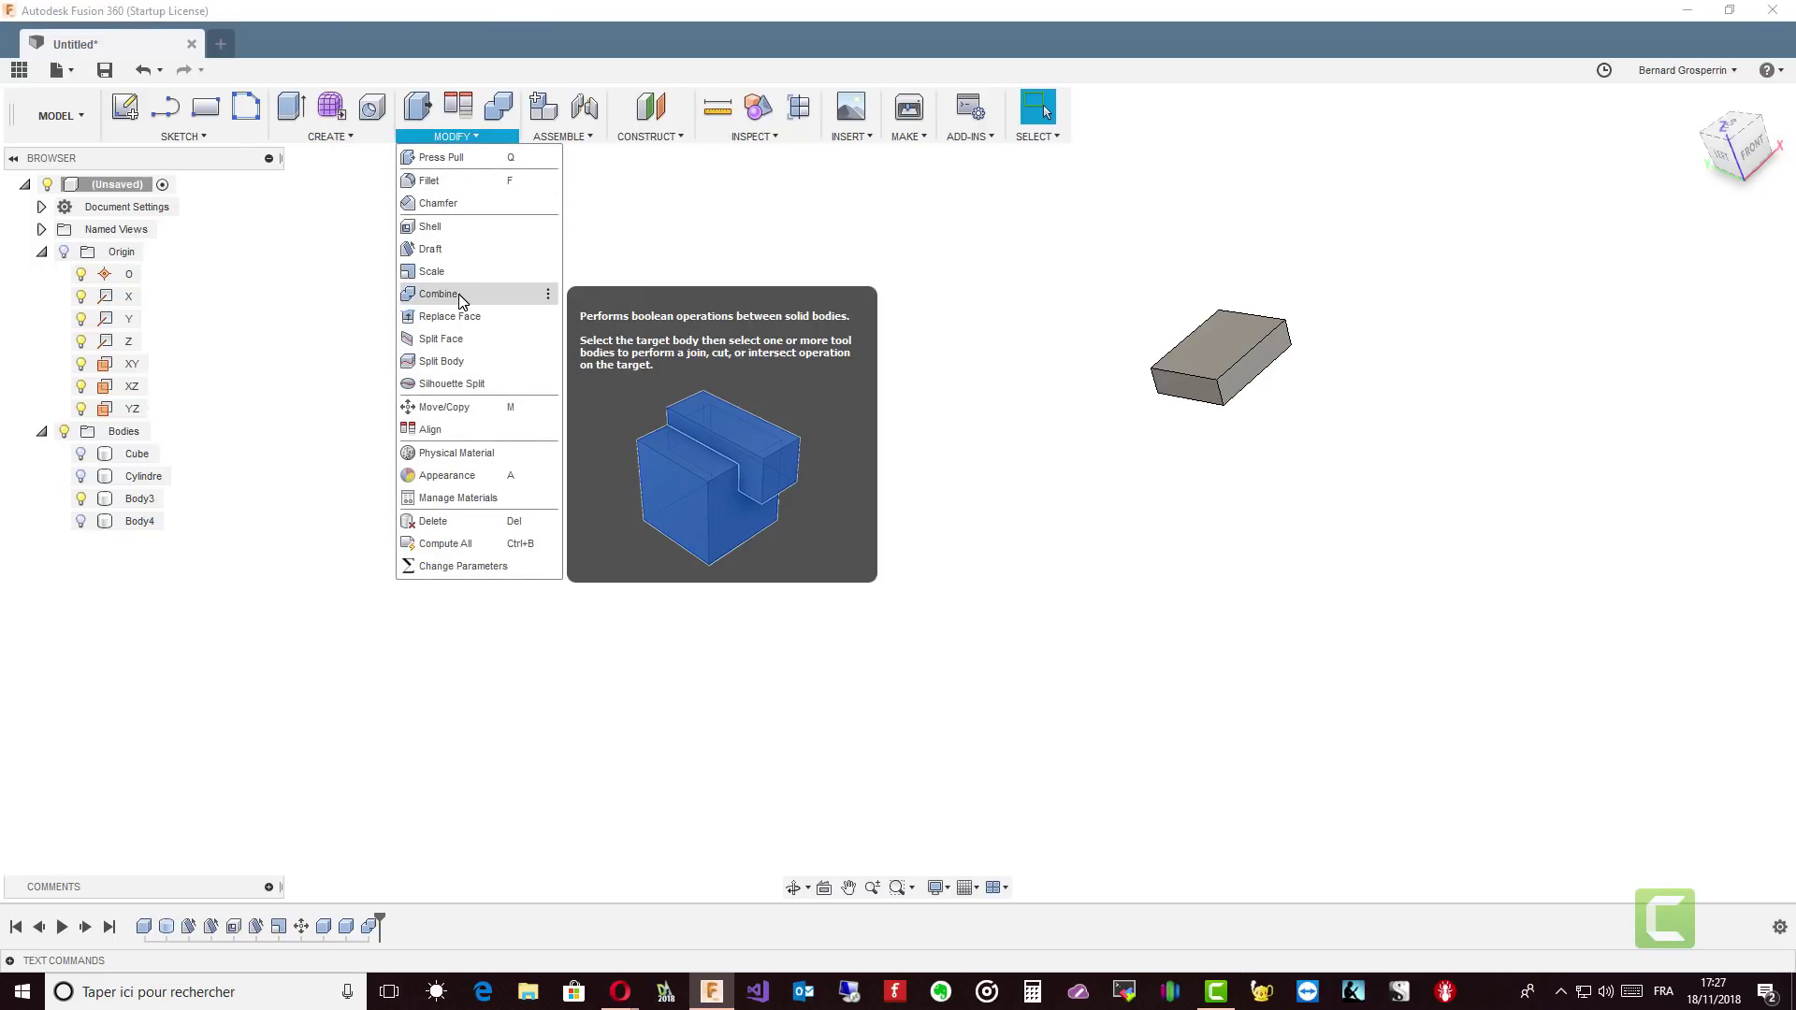